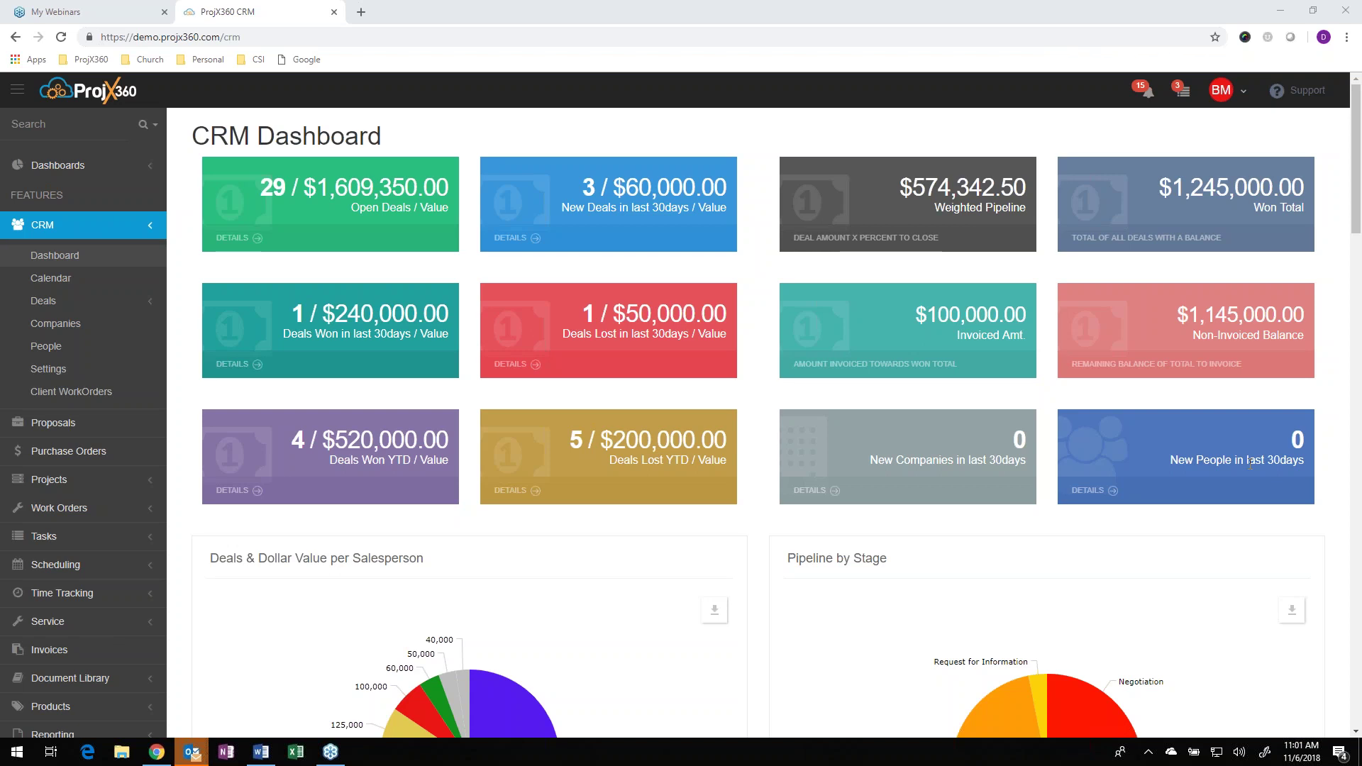
- Open a blank new-person form from the CRM people list and view the associated company choices
left_click(48, 347)
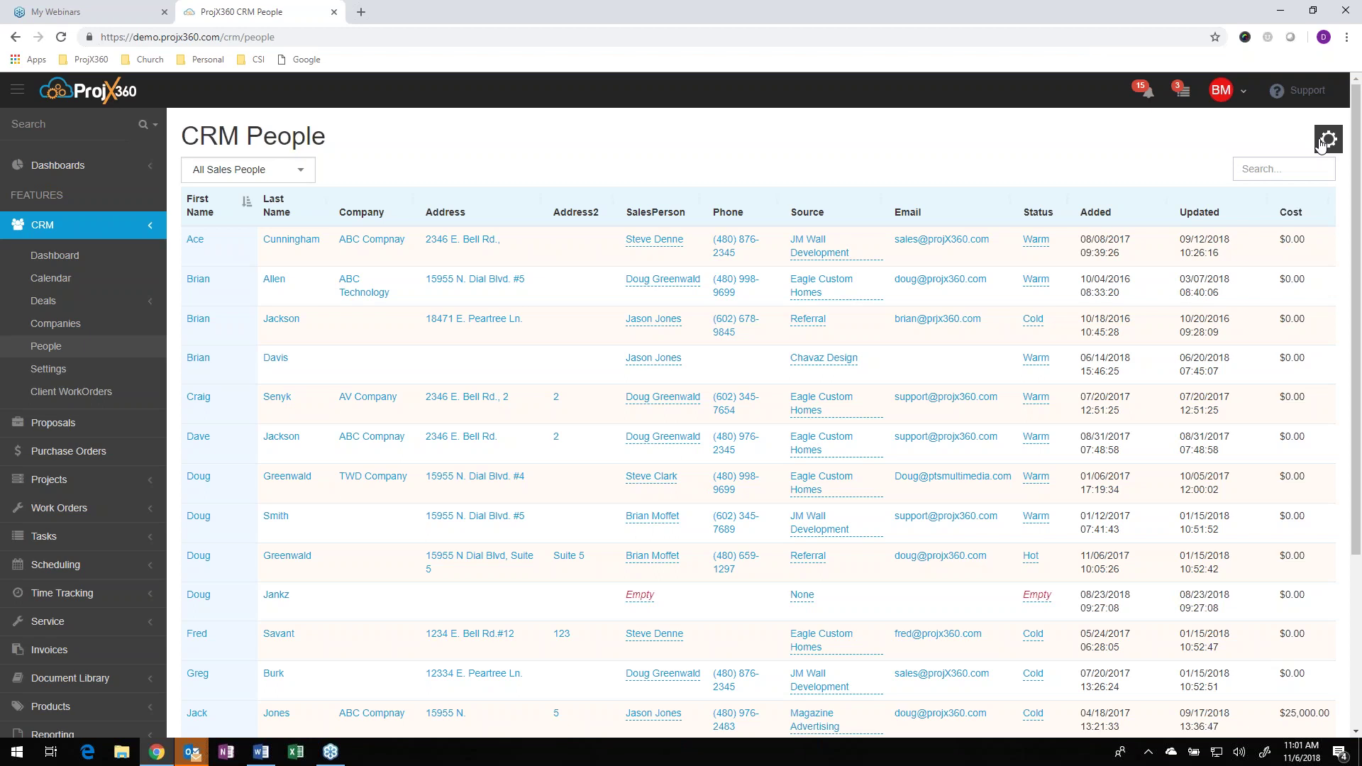
left_click(1321, 144)
left_click(1251, 186)
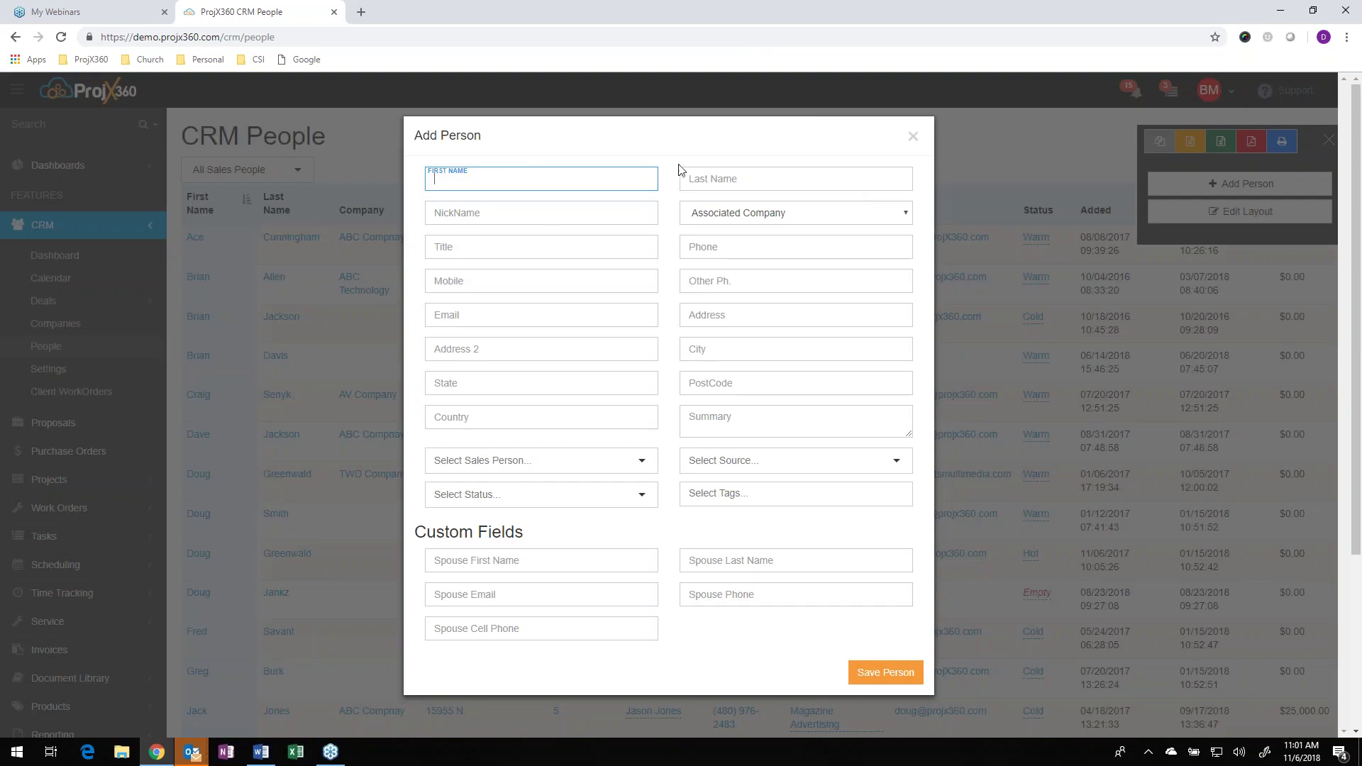
left_click(821, 217)
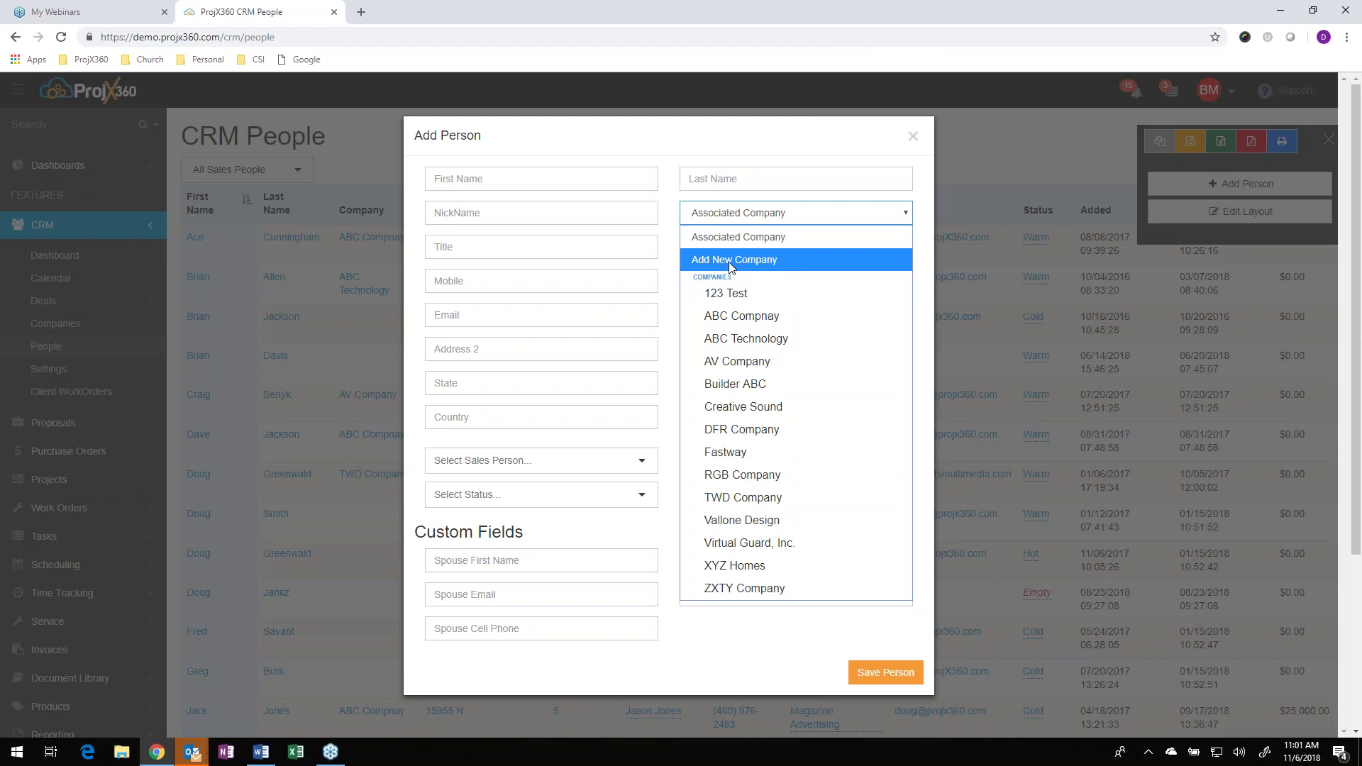
left_click(669, 331)
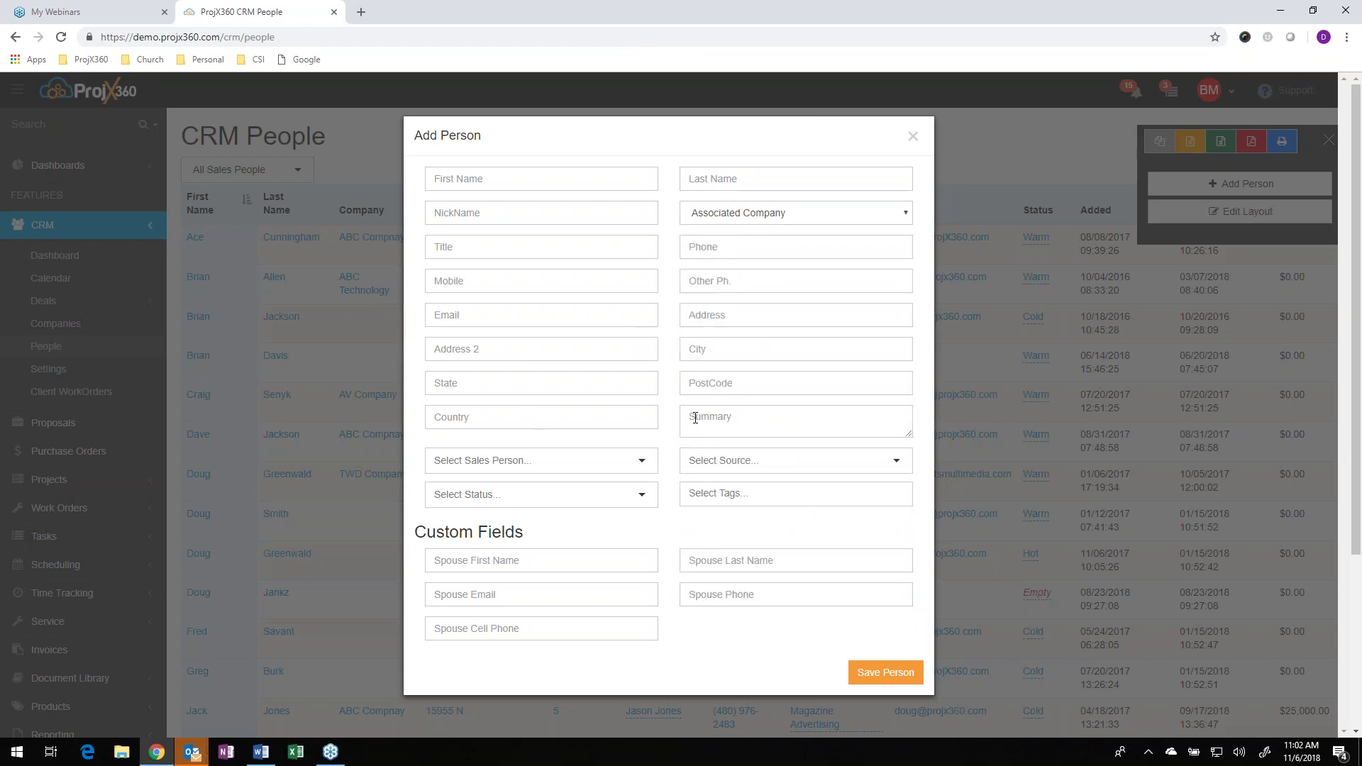
- Review the sales person, source, status and tag choices in the new-person form, and close it without saving
left_click(577, 462)
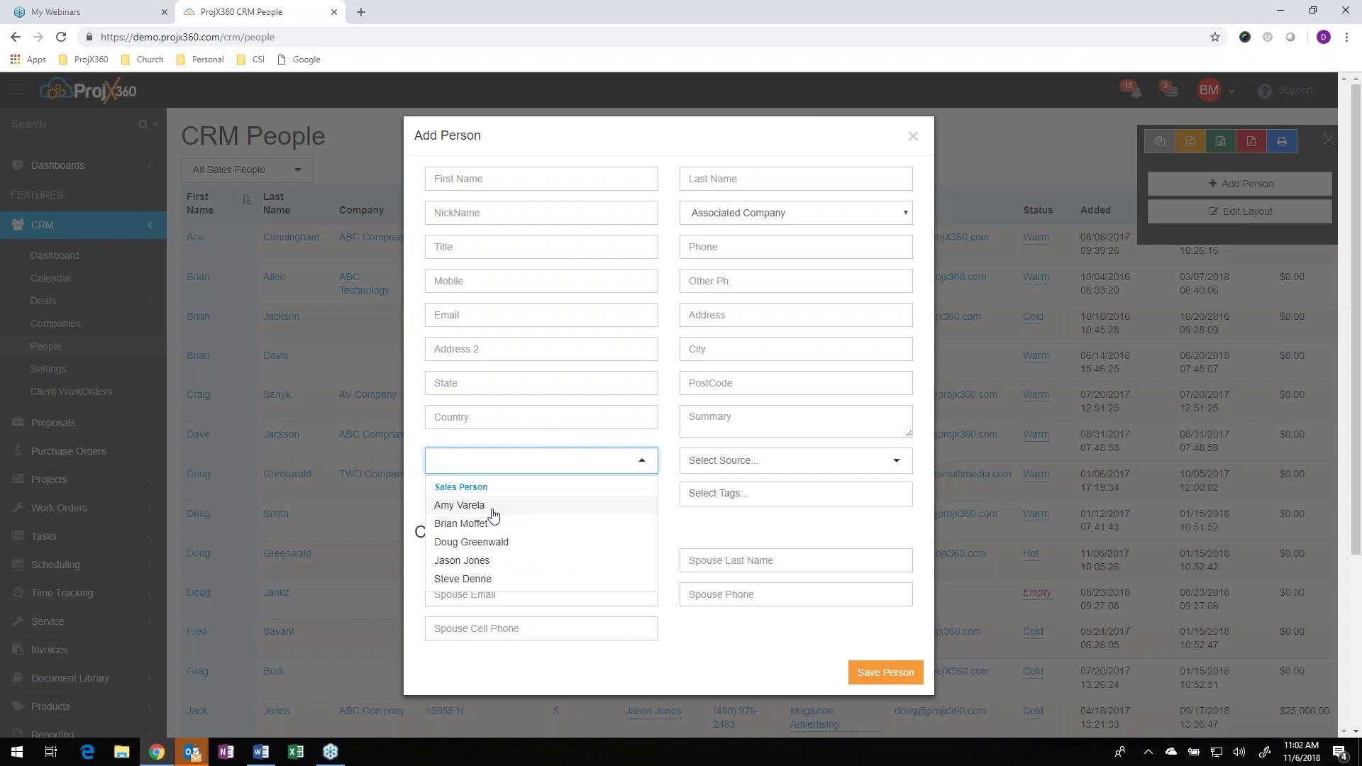
left_click(751, 461)
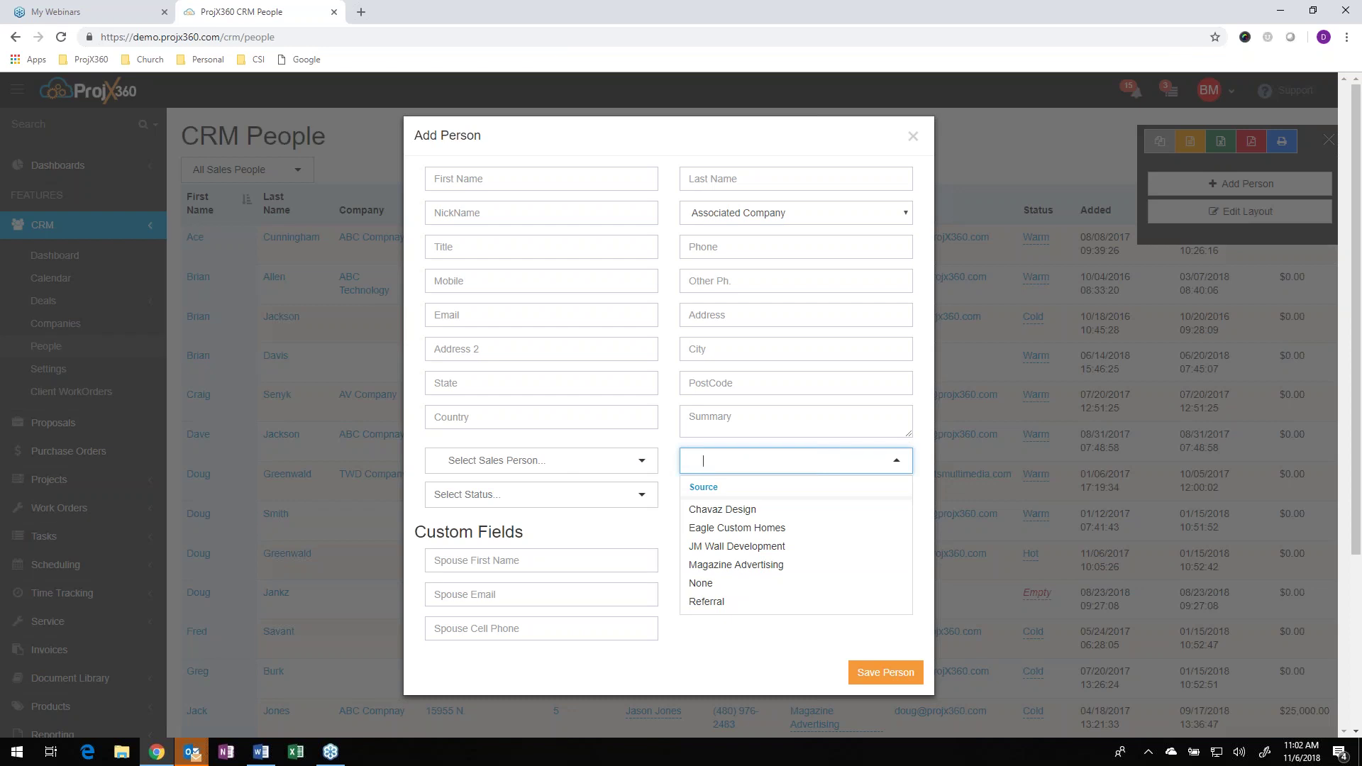
left_click(556, 500)
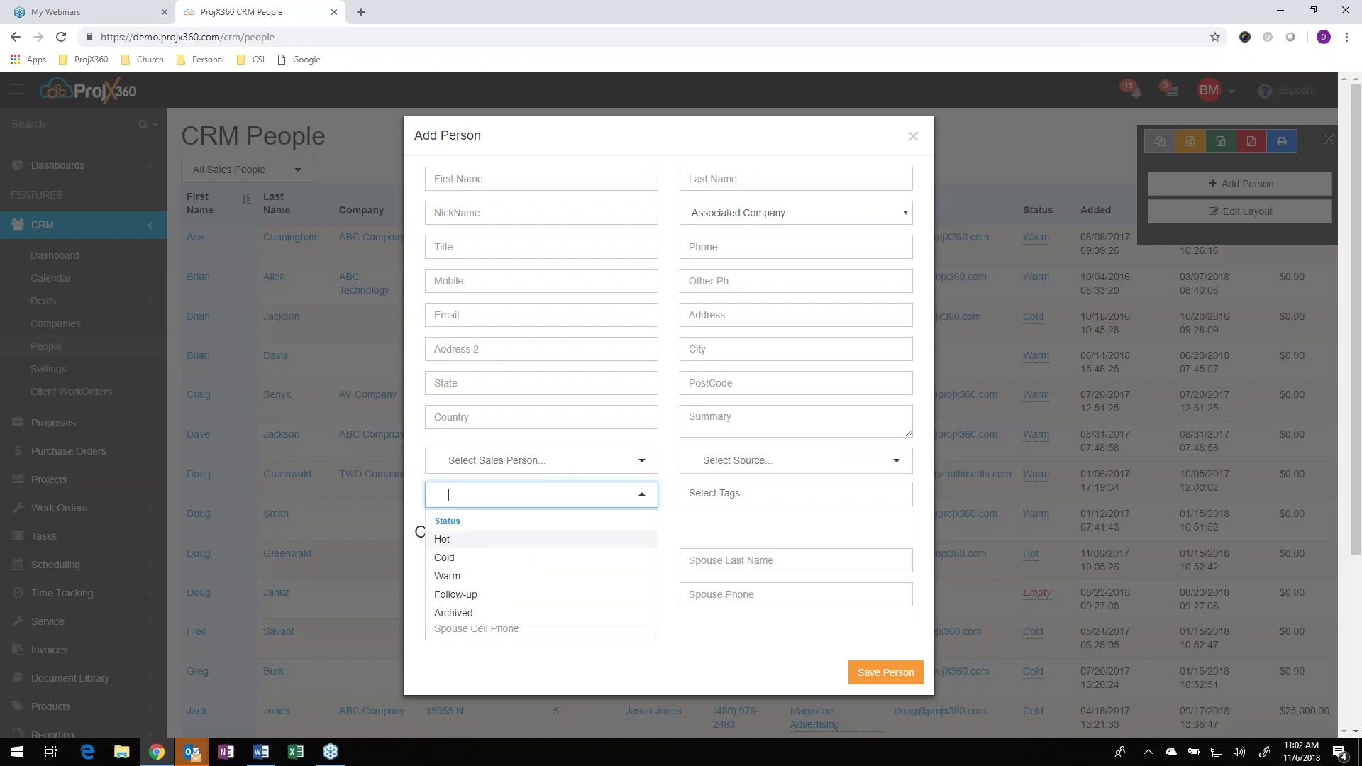
left_click(769, 496)
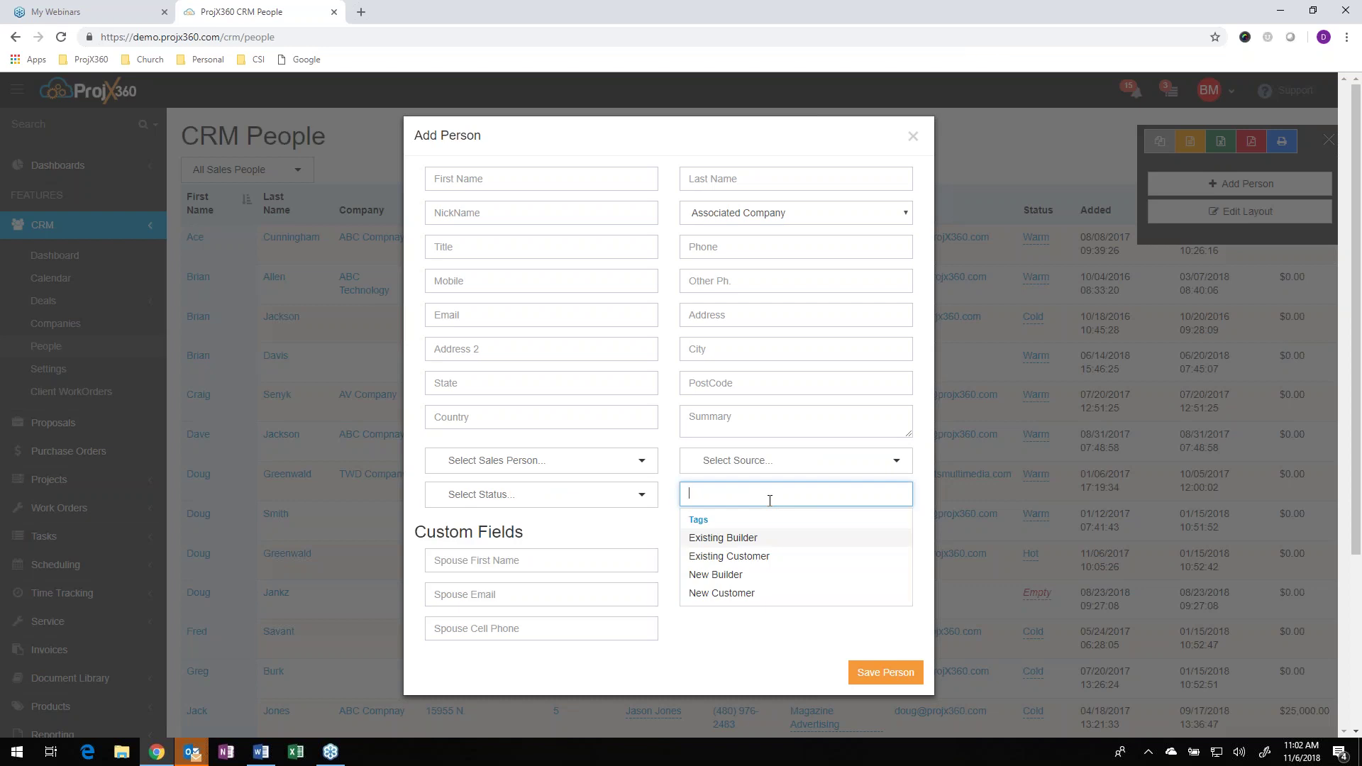
left_click(722, 644)
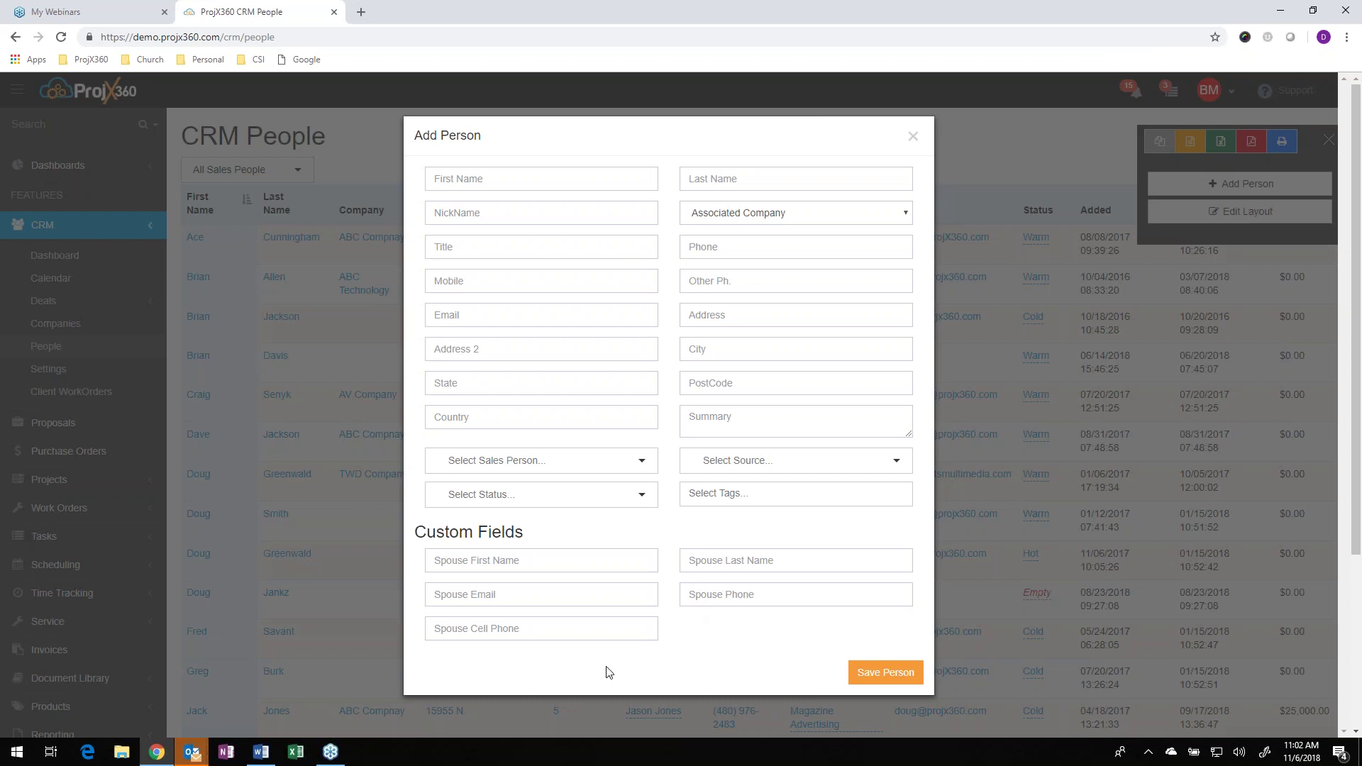
left_click(914, 136)
left_click(1327, 141)
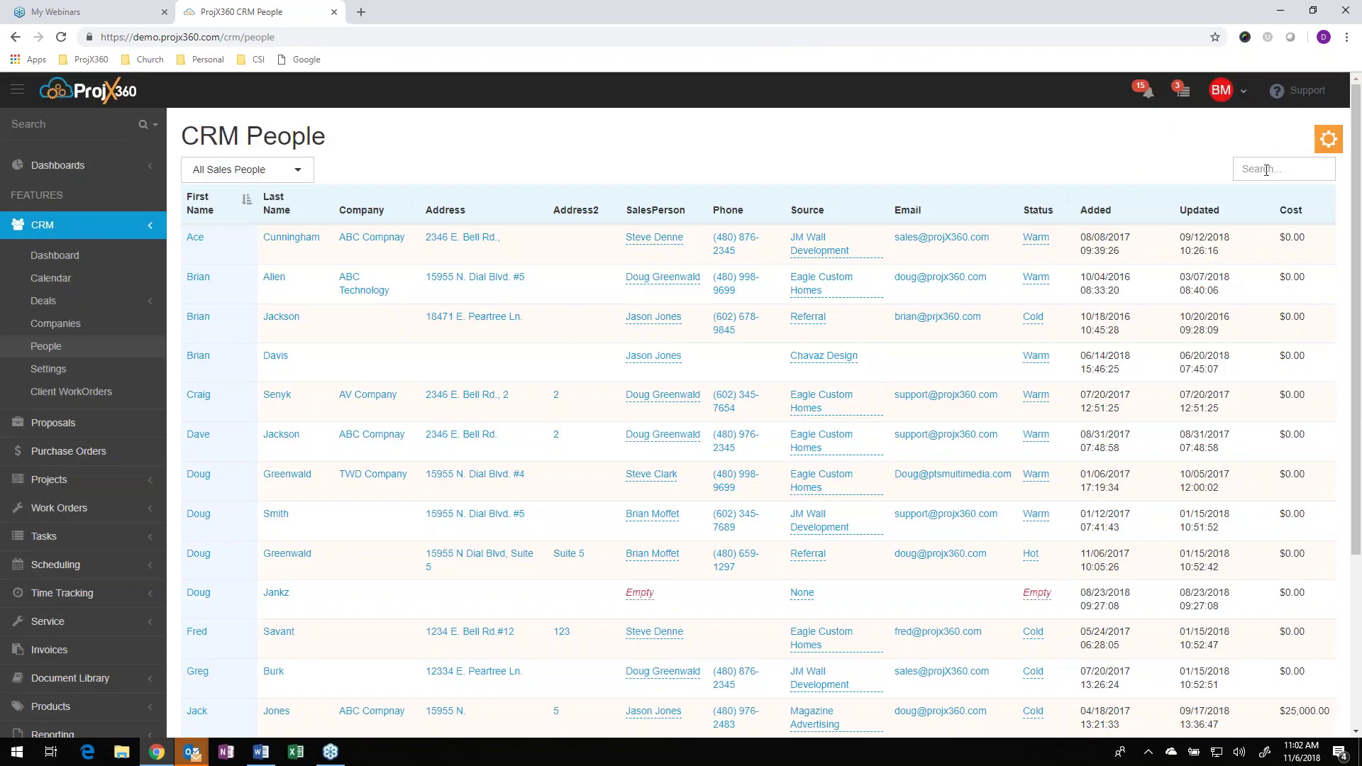
- View the record types offered by the global search, and close the list without choosing one
left_click(1267, 170)
left_click(26, 124)
left_click(150, 125)
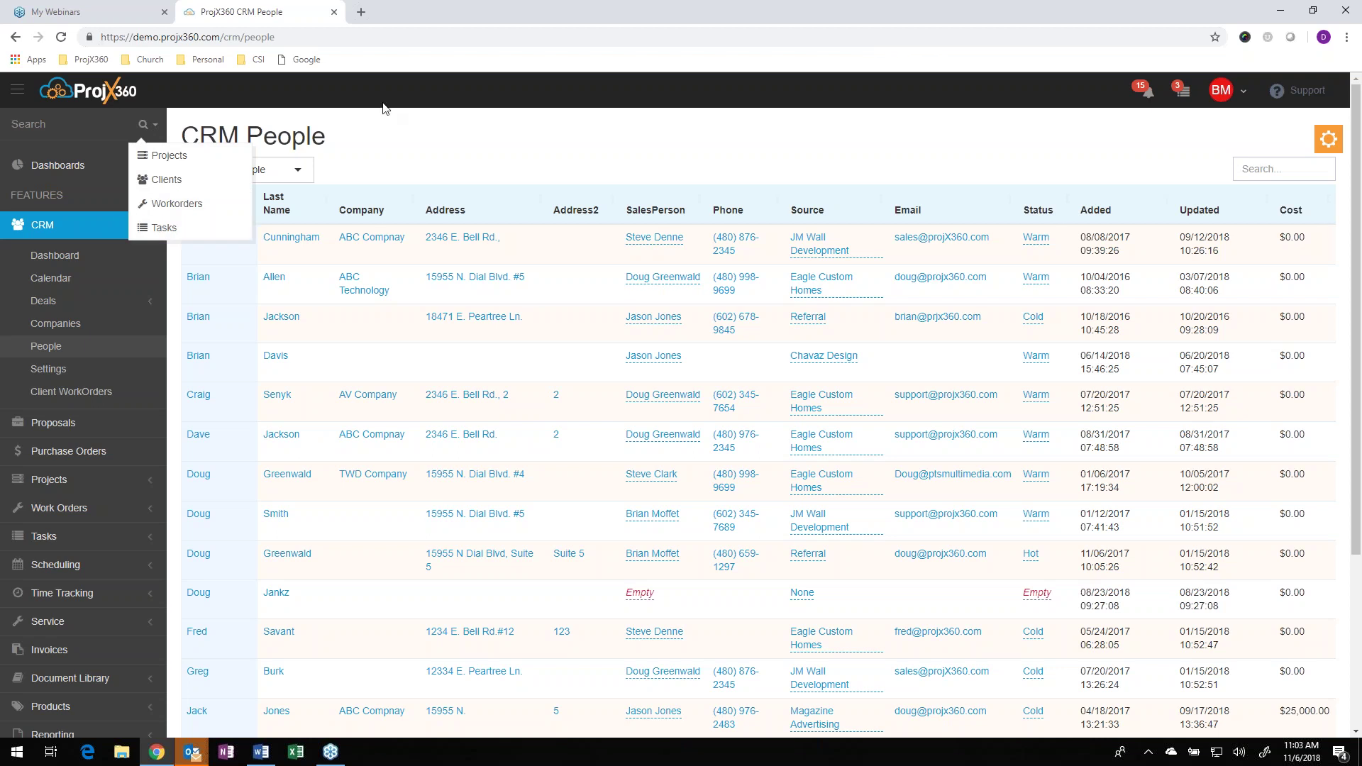
left_click(383, 108)
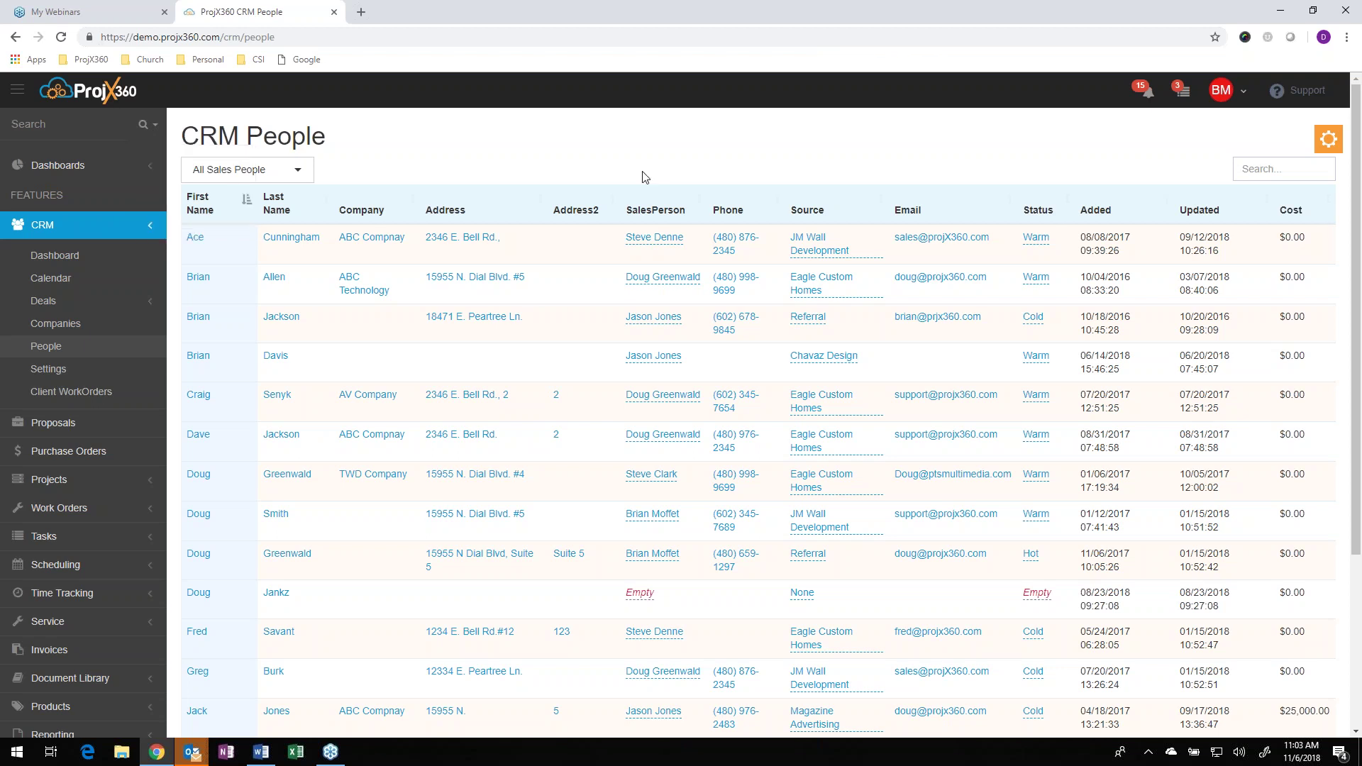
- Search the people list by the contact's last name and open the matching person record
left_click(1274, 173)
type("alle")
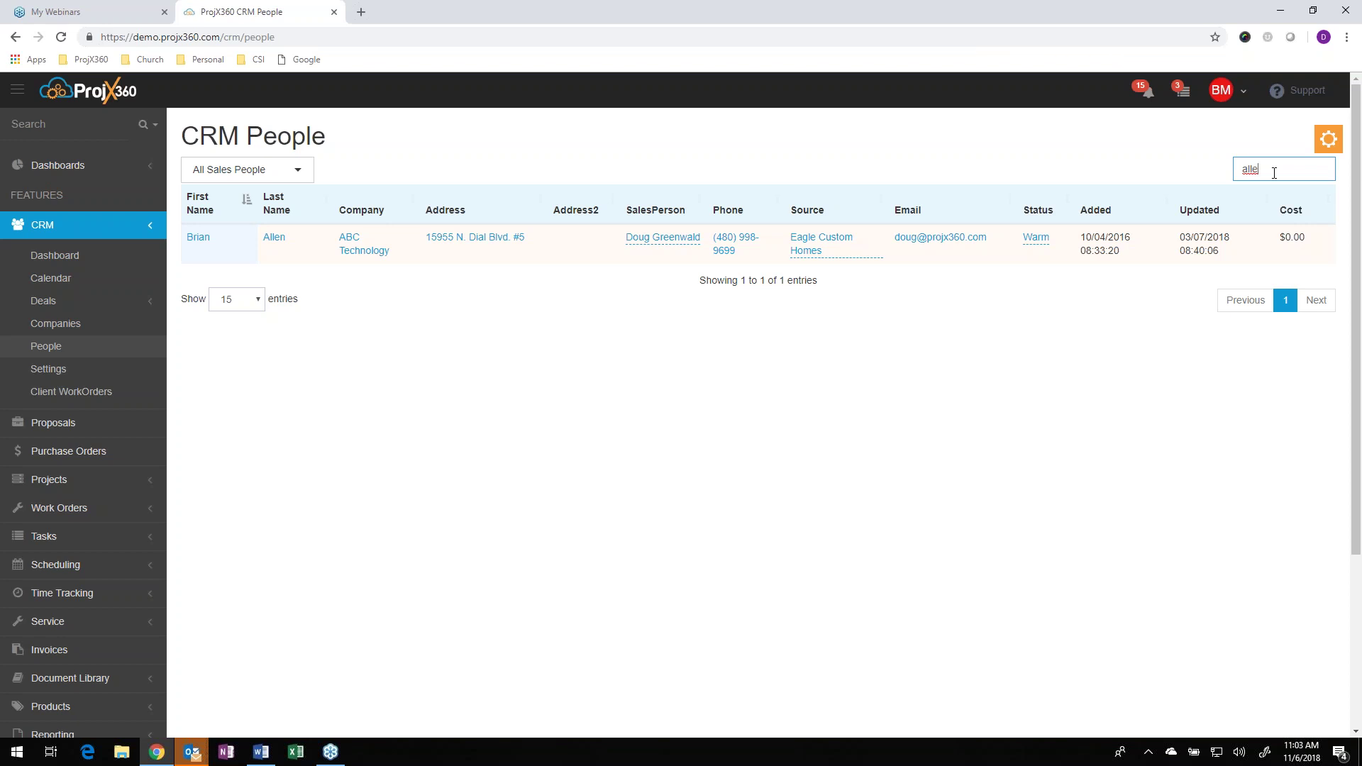
left_click(274, 238)
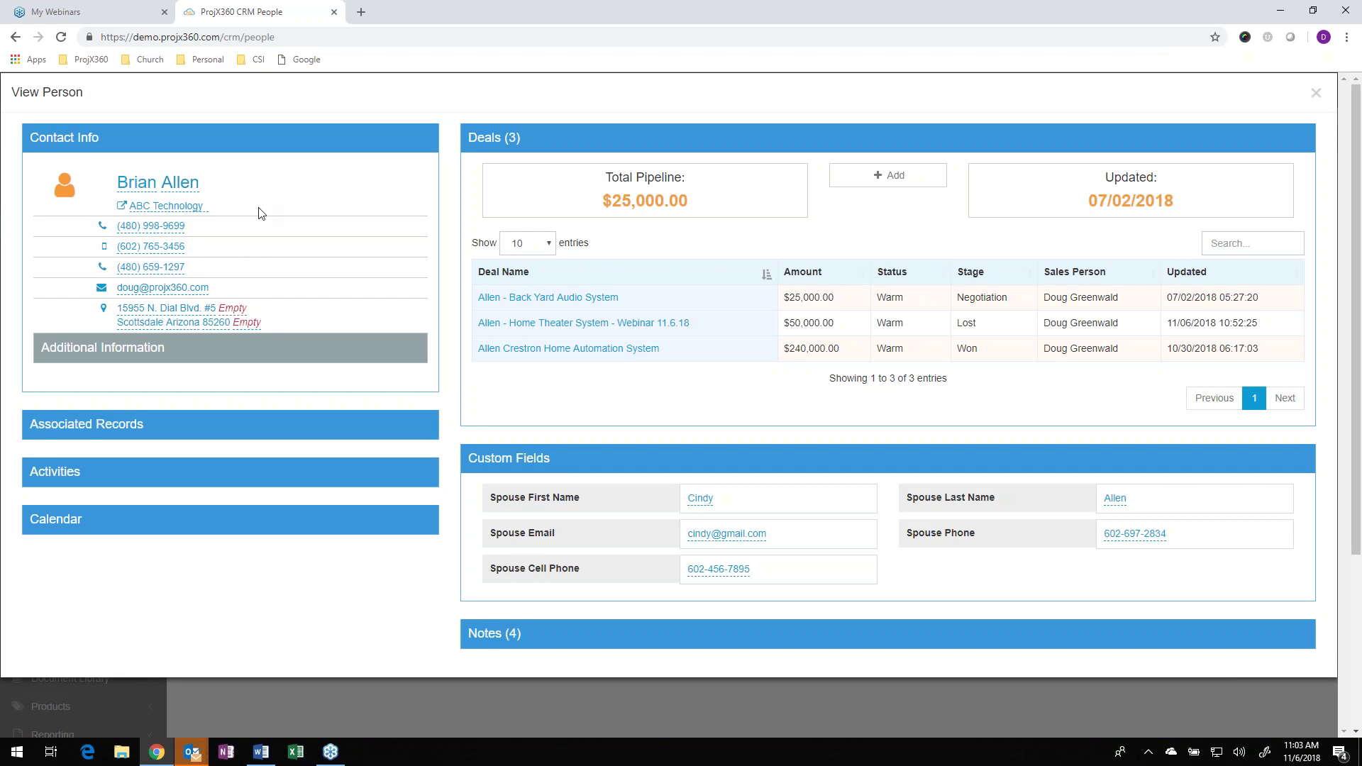
- Examine the proposals, projects, work orders and invoices in the contact's associated records, and collapse the section
left_click(297, 436)
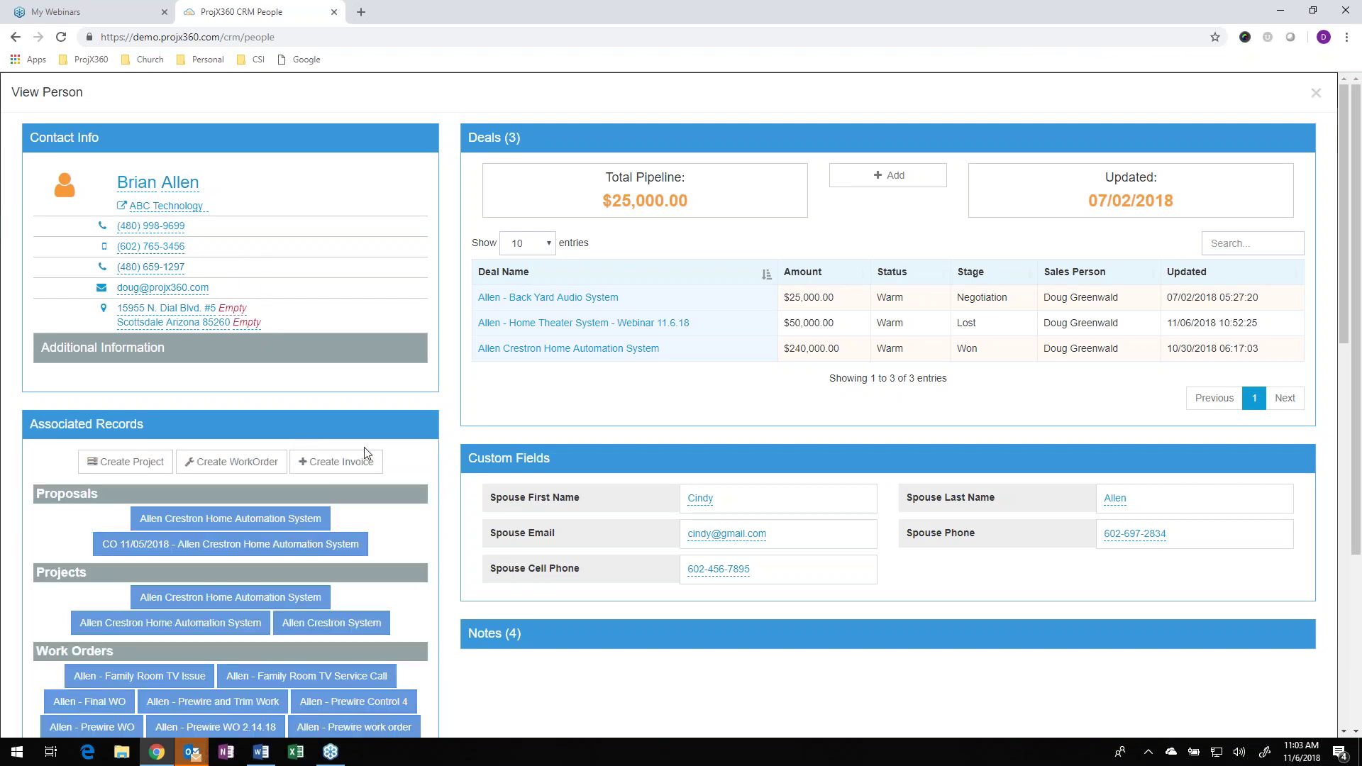
scroll(389, 463, "down", 2)
scroll(389, 463, "down", 1)
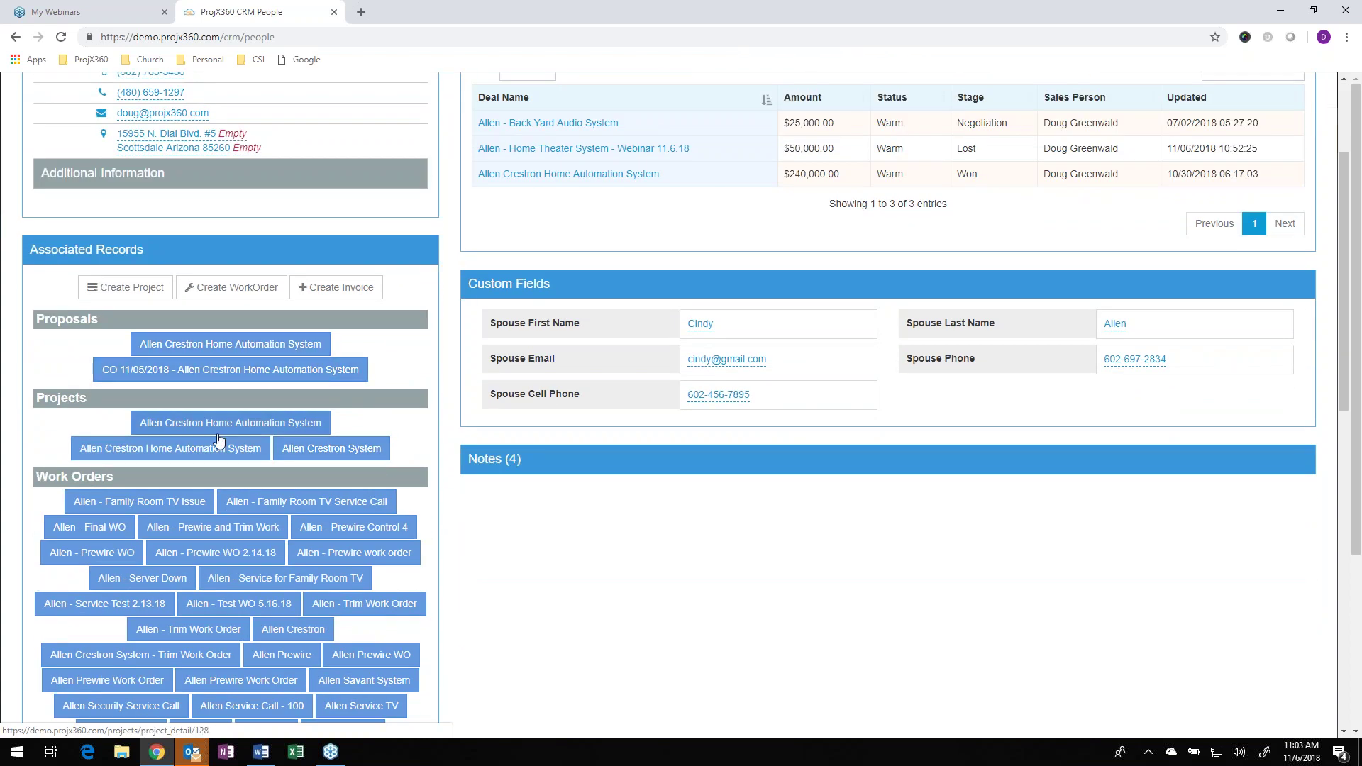
scroll(282, 440, "down", 3)
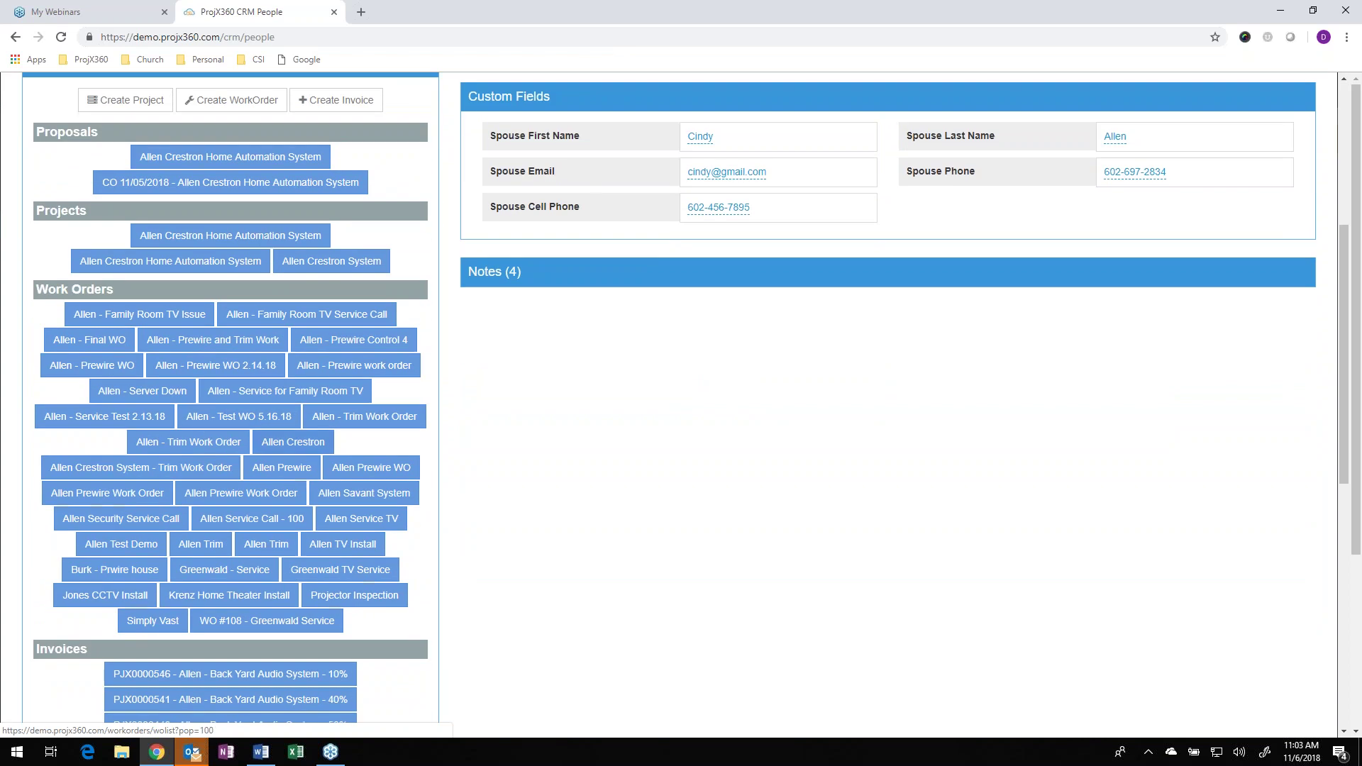
scroll(210, 426, "down", 3)
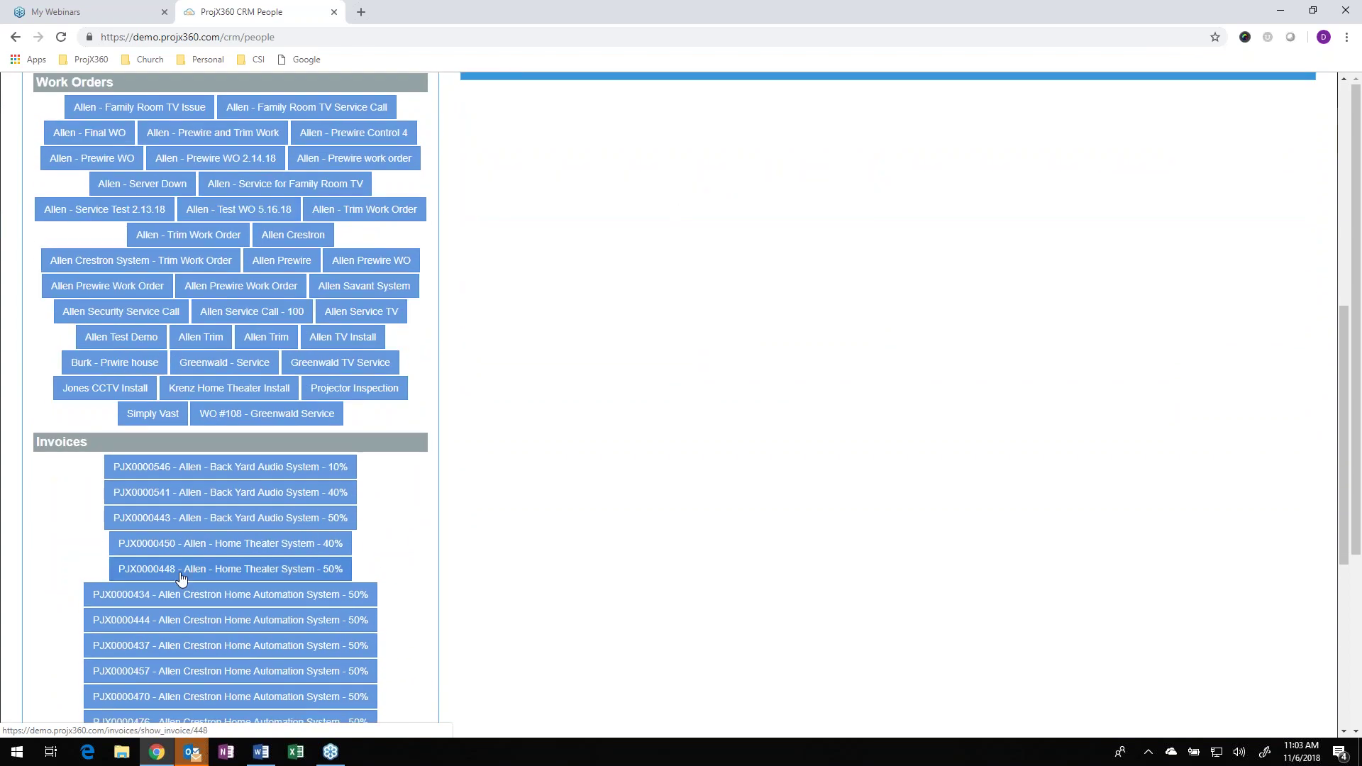
scroll(189, 566, "up", 3)
scroll(190, 534, "up", 2)
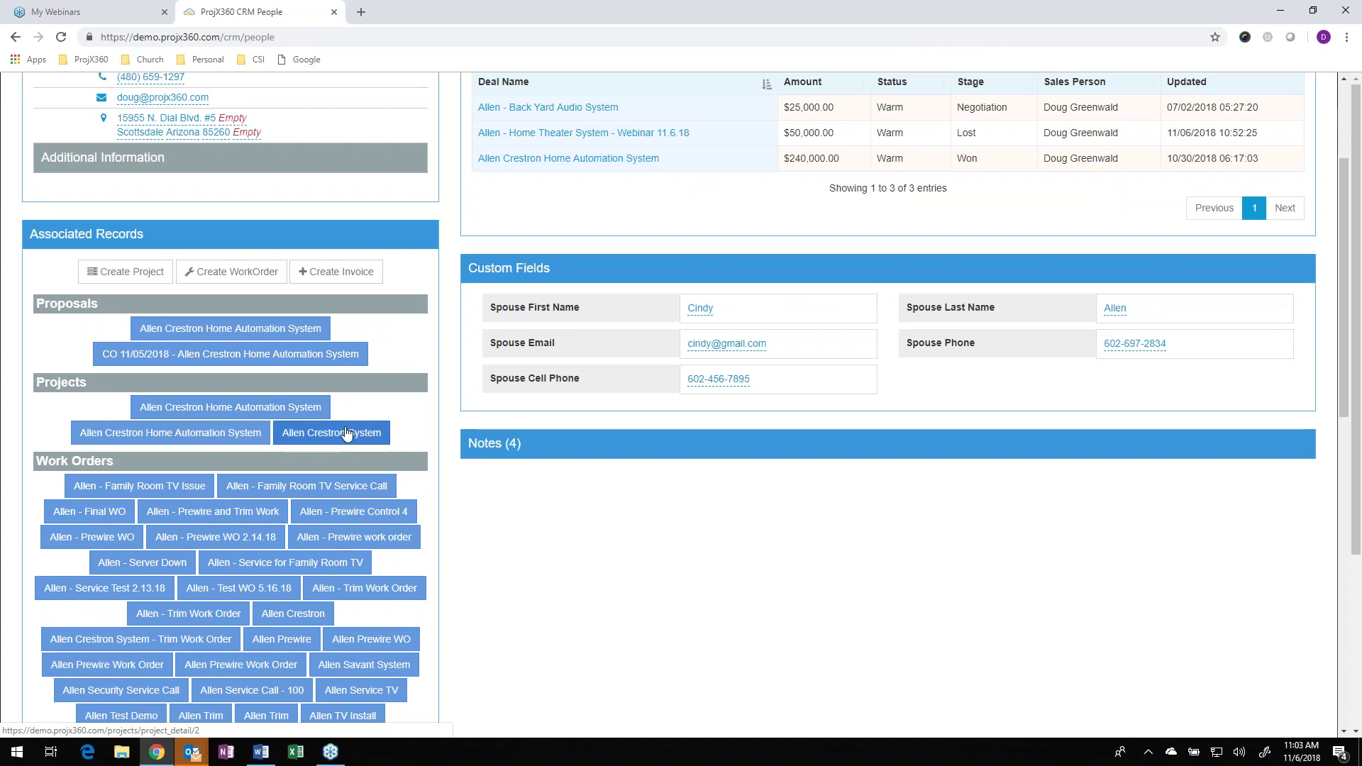
left_click(408, 240)
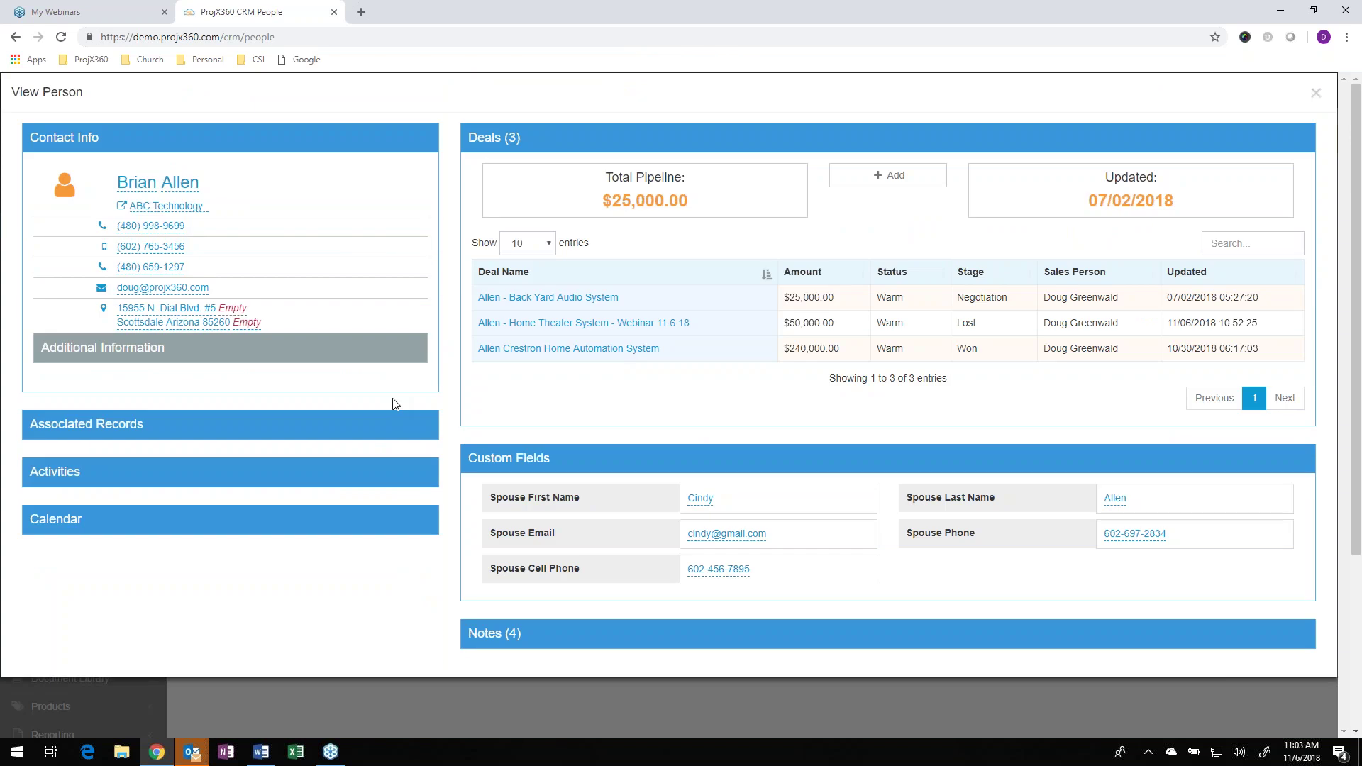
- Review the contact's activities and the actions available for the 12/21/2016 Follow Up Email, and collapse the section
left_click(370, 468)
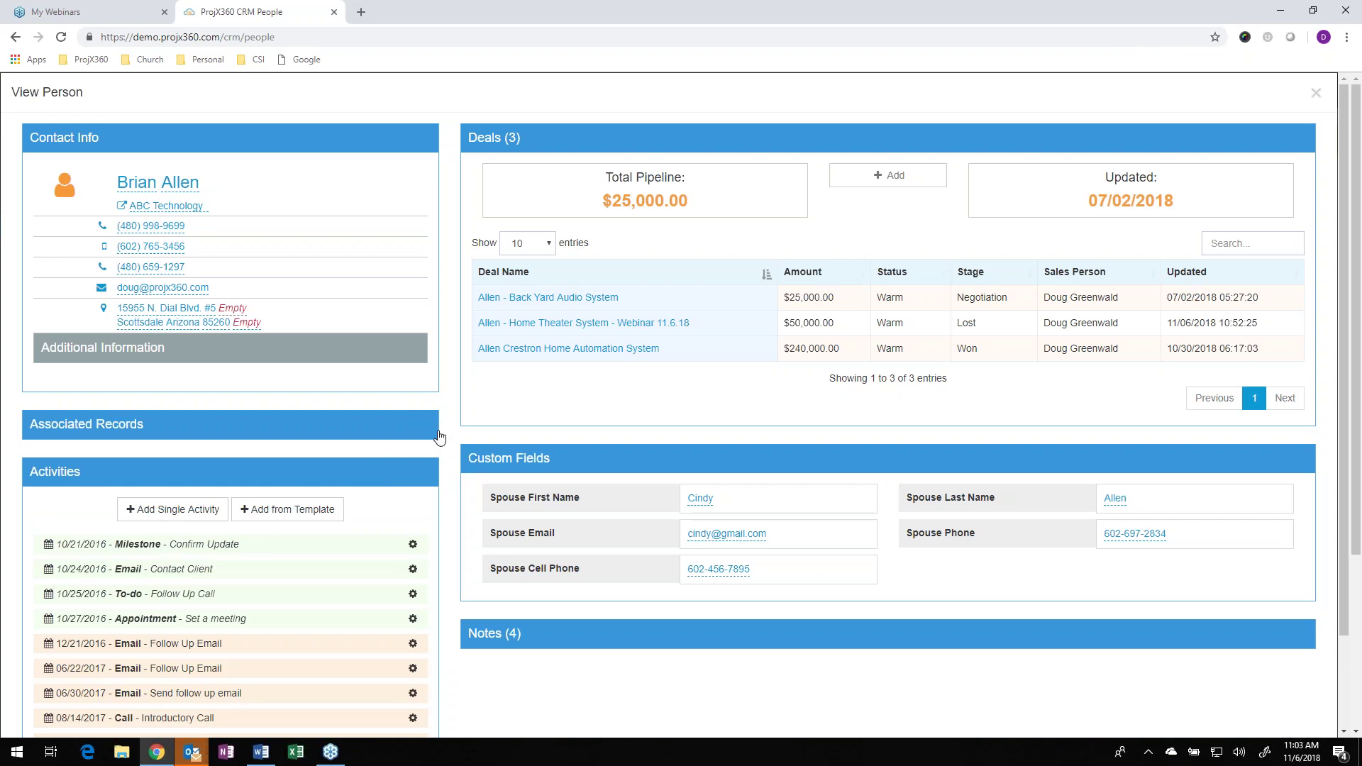
scroll(450, 433, "down", 2)
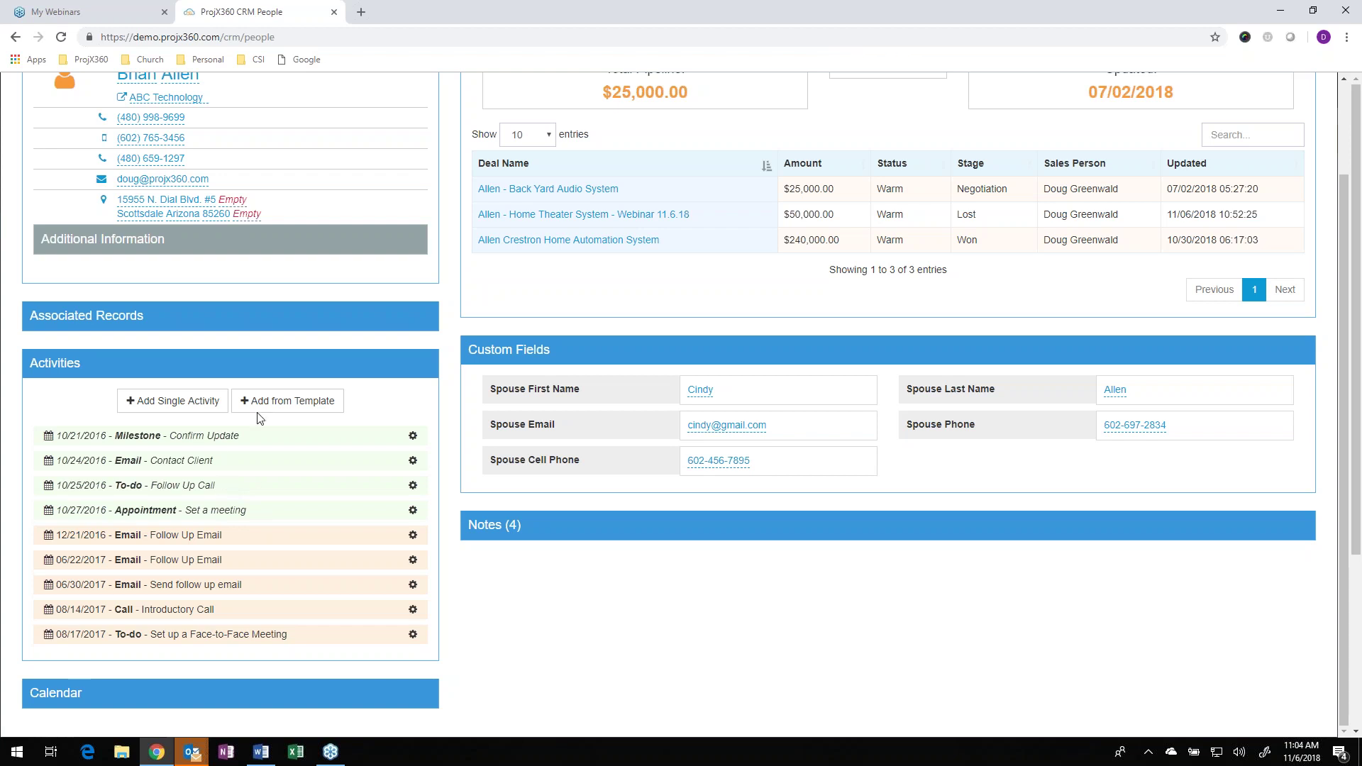
left_click(413, 534)
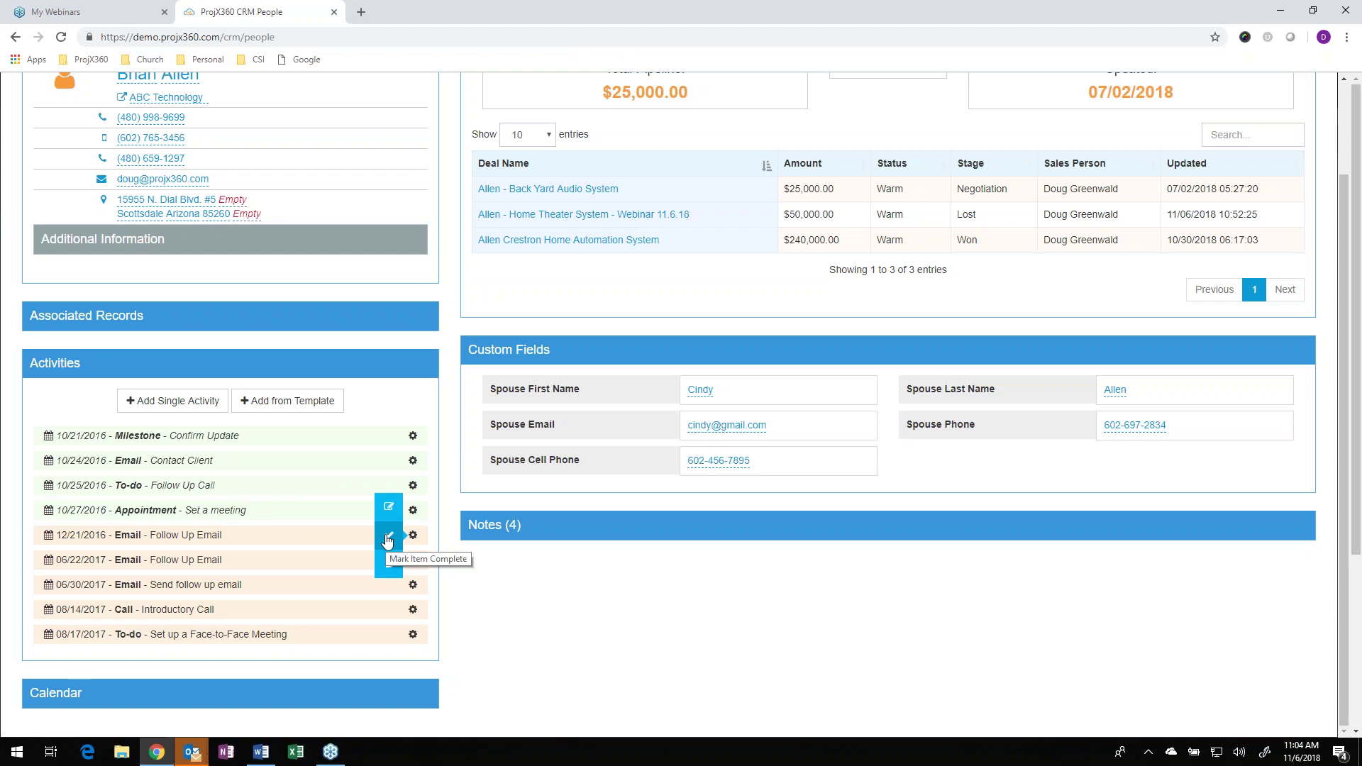
left_click(382, 377)
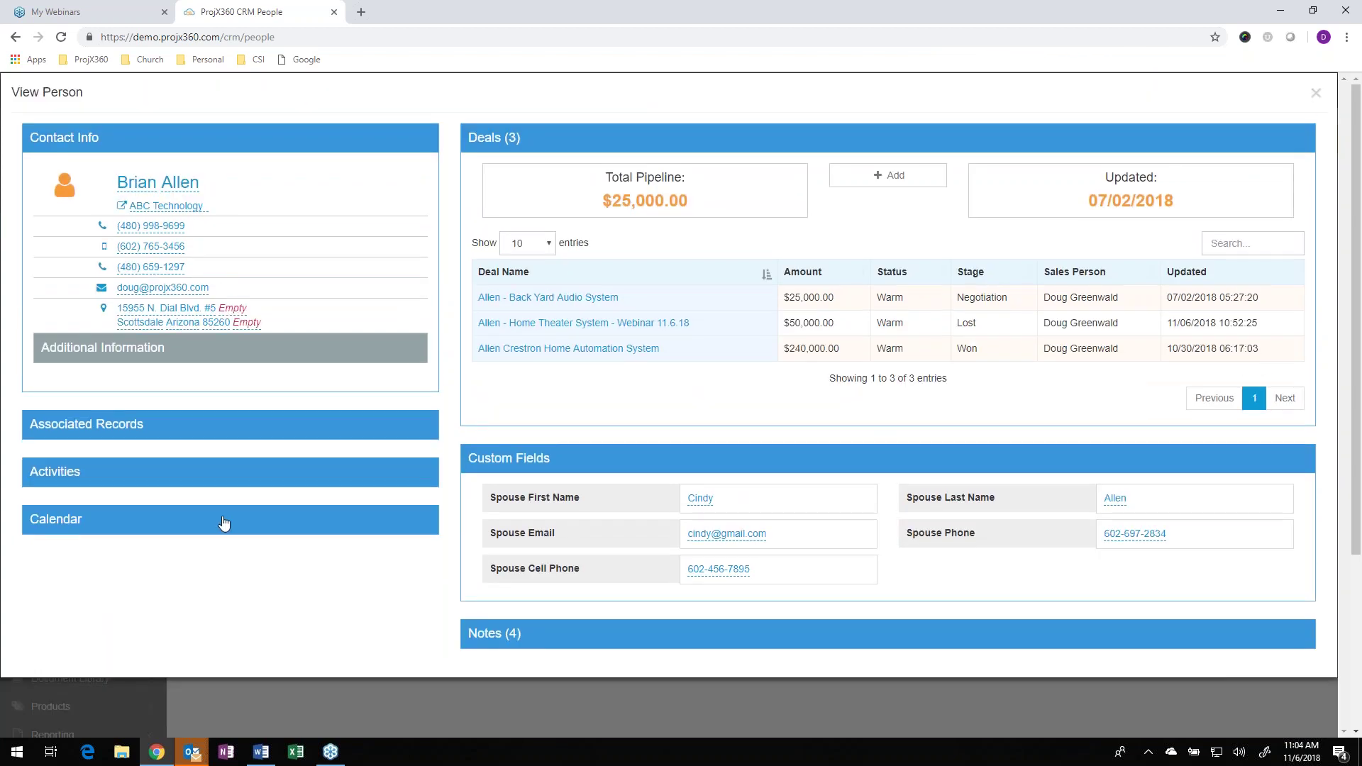
- Review the contact's calendar section and a blank new-deal form for the contact, closing both without changes
left_click(224, 523)
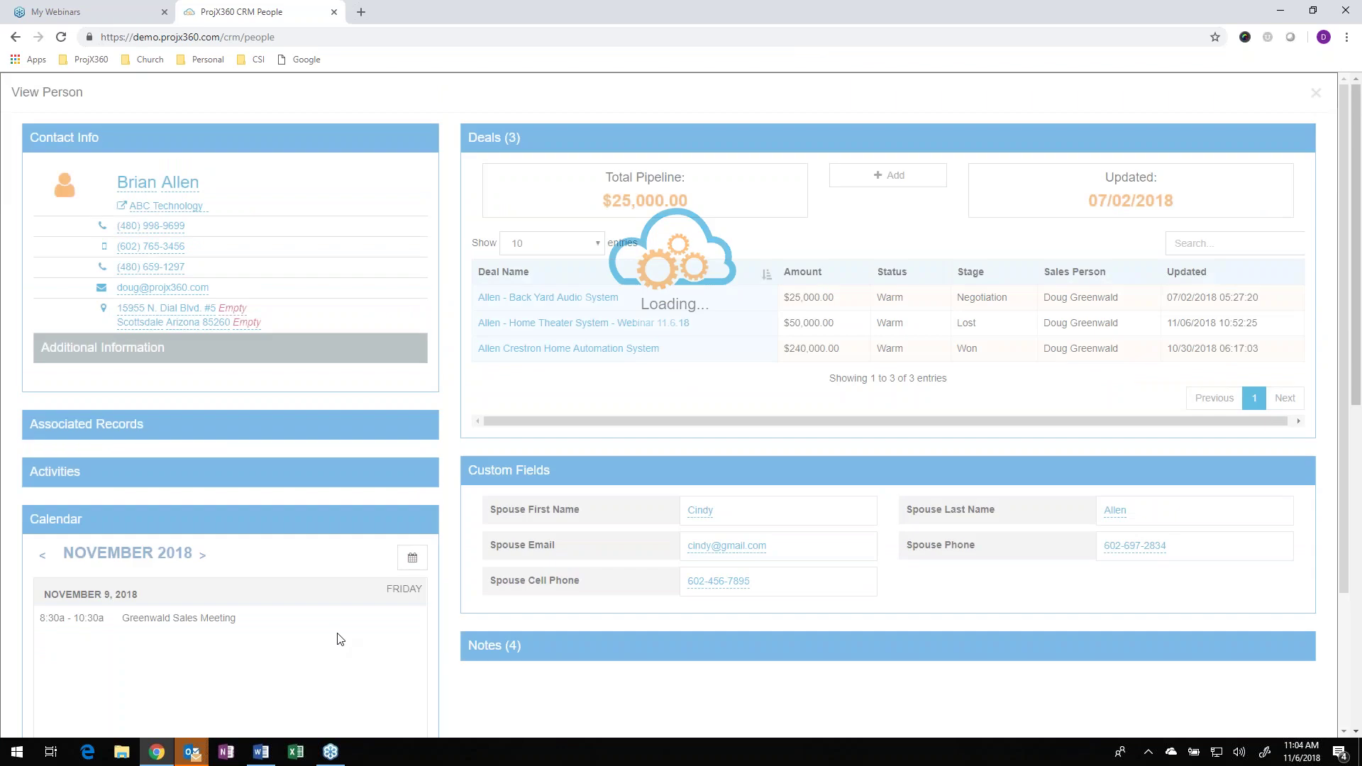
scroll(369, 568, "down", 1)
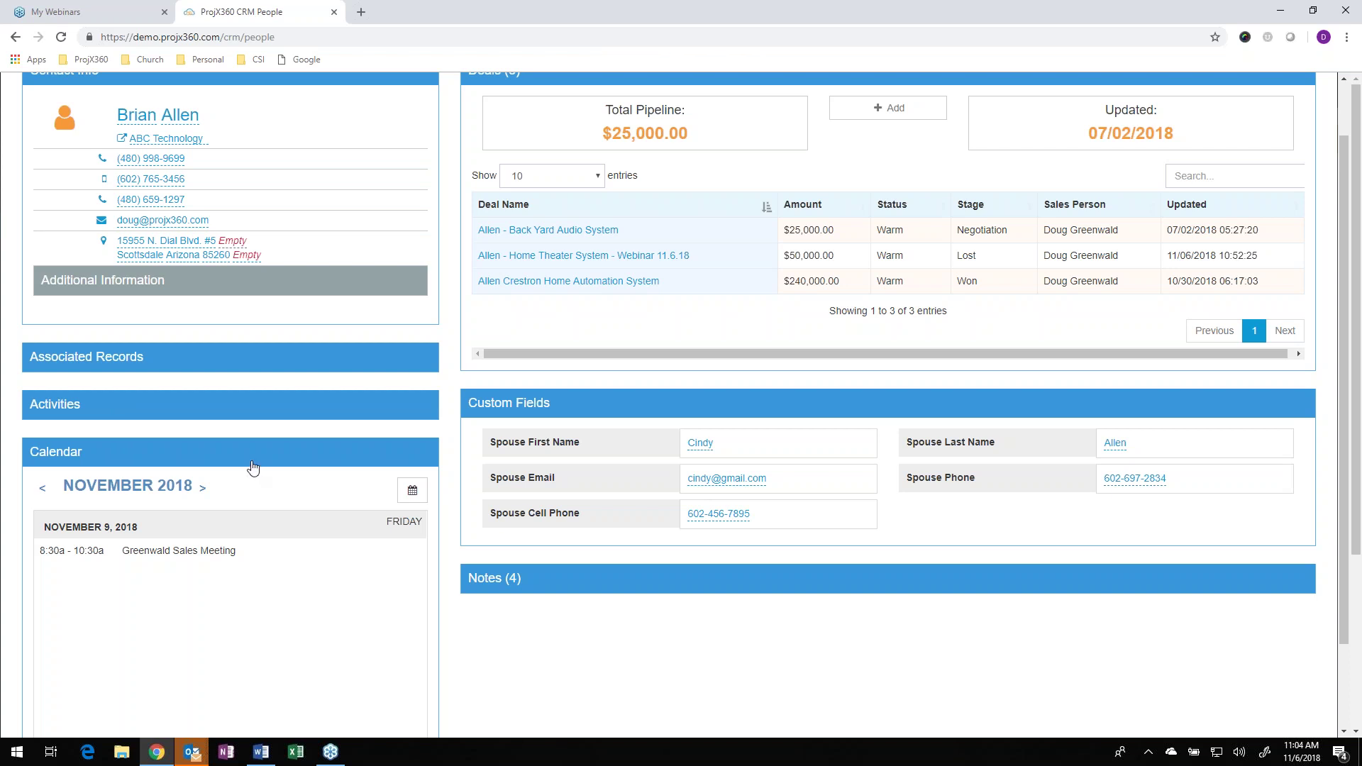
left_click(252, 463)
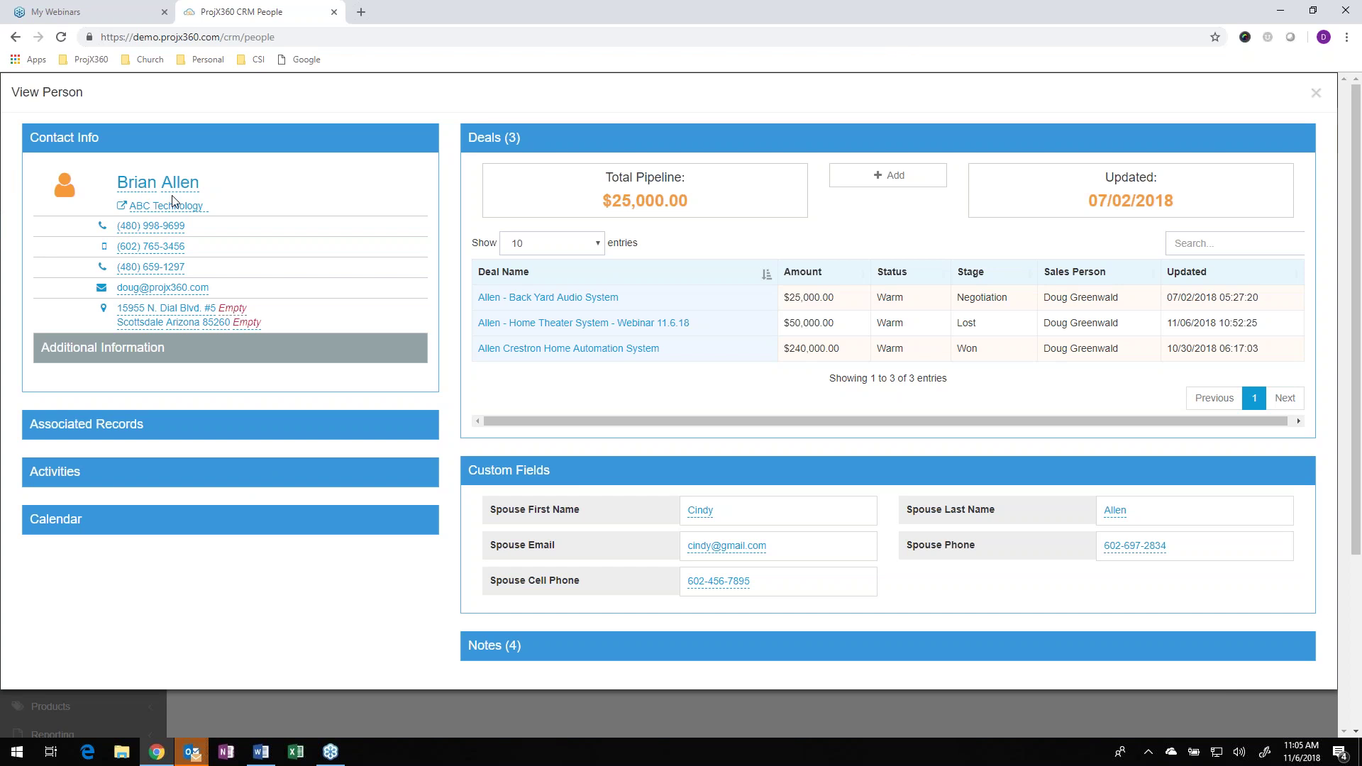
left_click(896, 177)
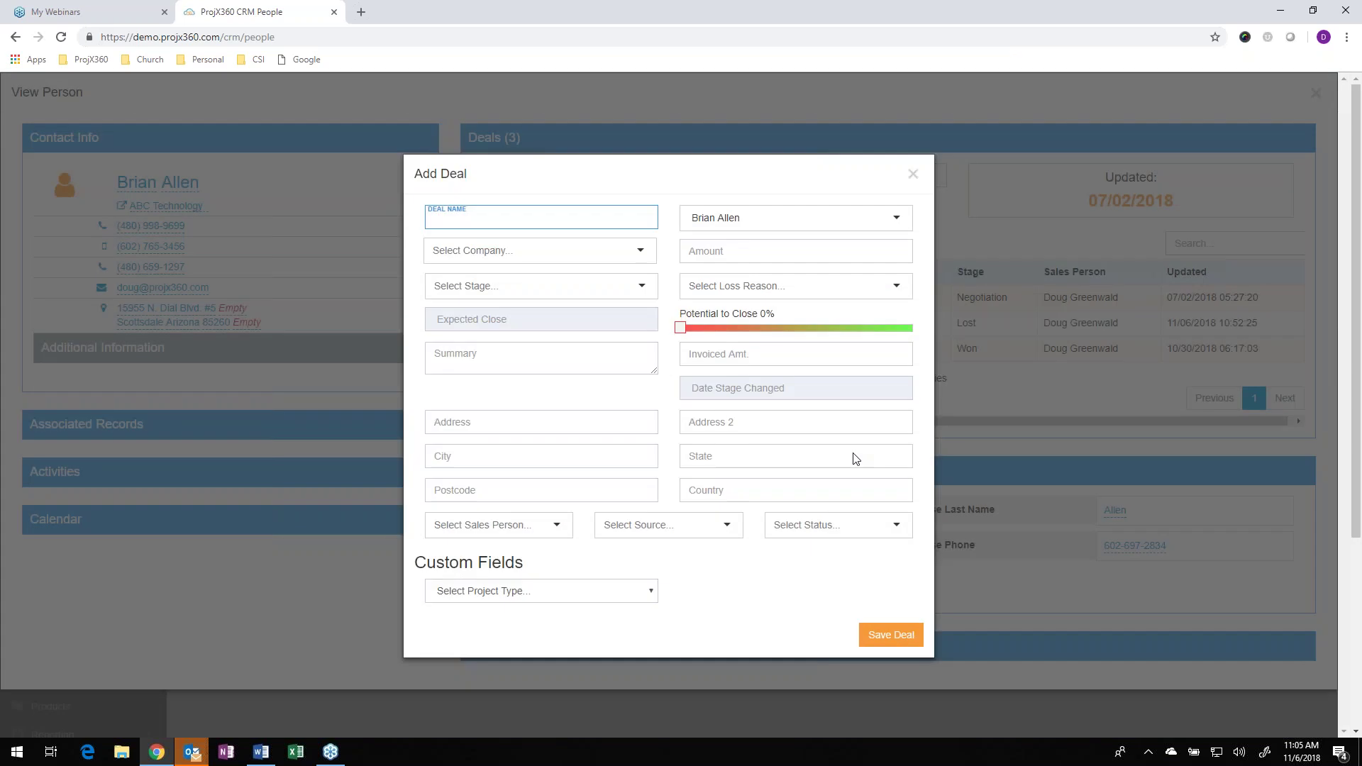
left_click(913, 174)
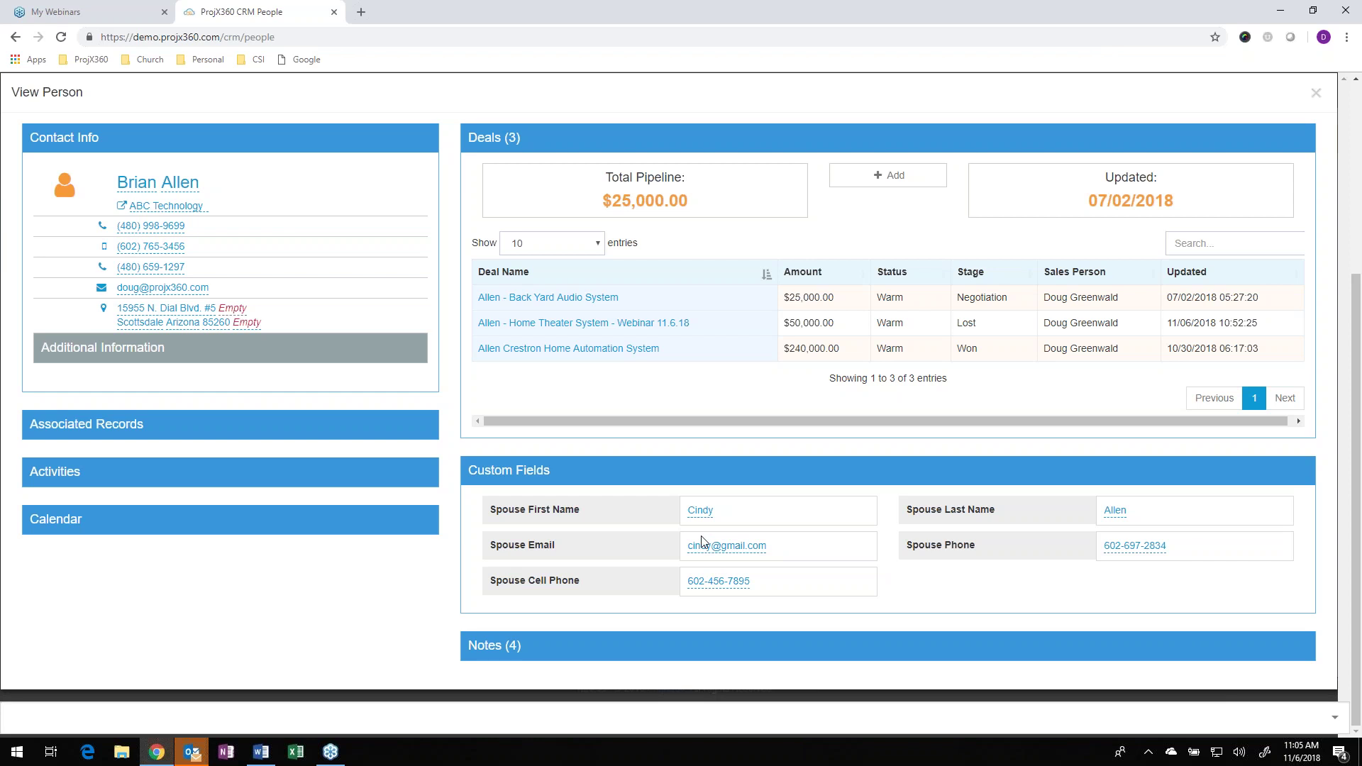
- Collapse the contact's custom fields, read through the notes list, and collapse the notes as well
left_click(922, 474)
left_click(834, 522)
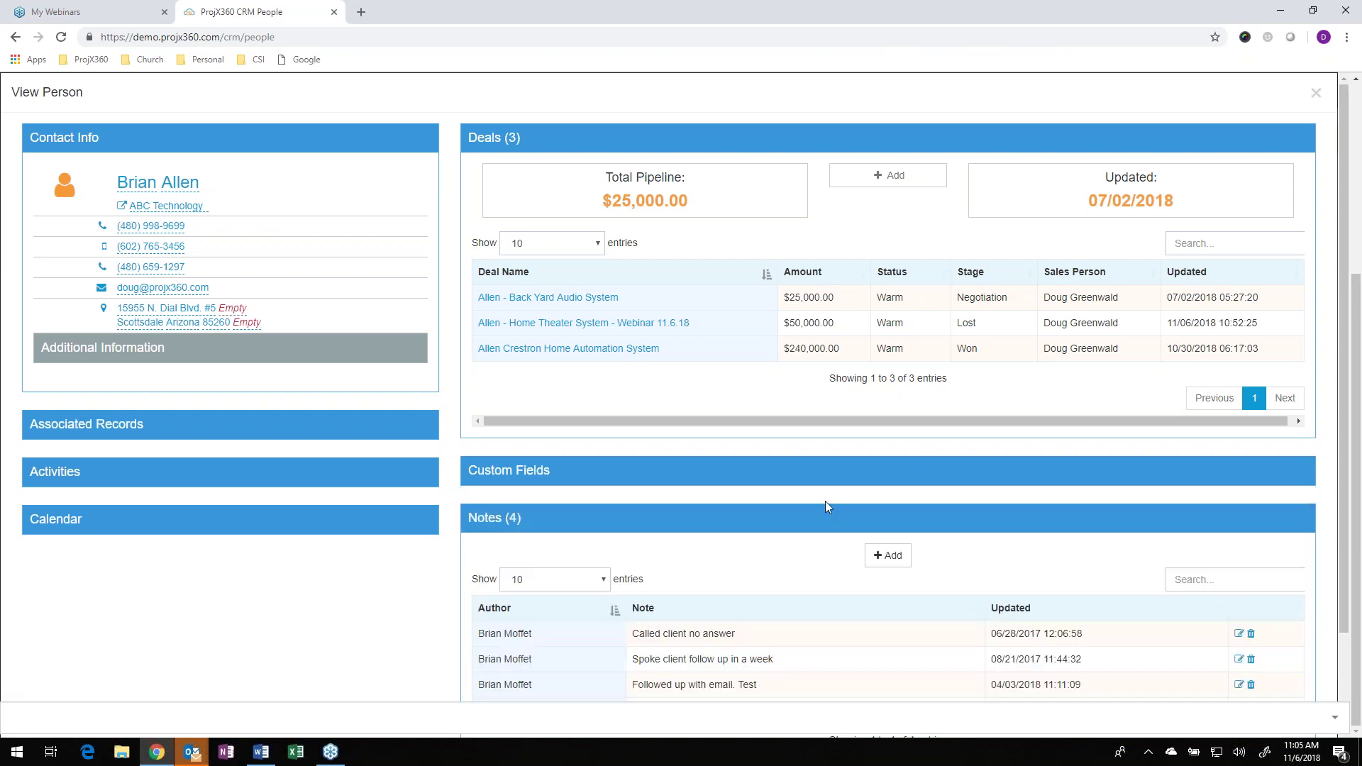
scroll(827, 506, "down", 2)
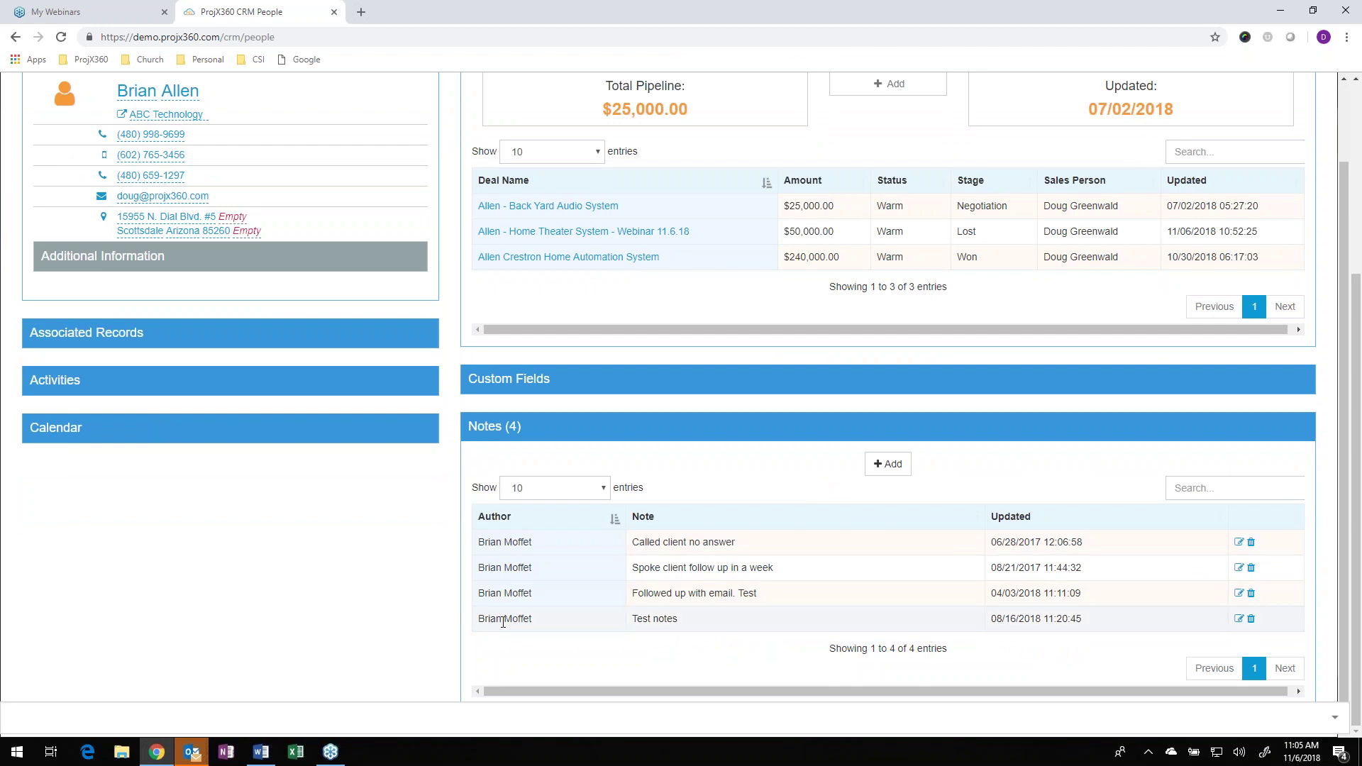
left_click(684, 434)
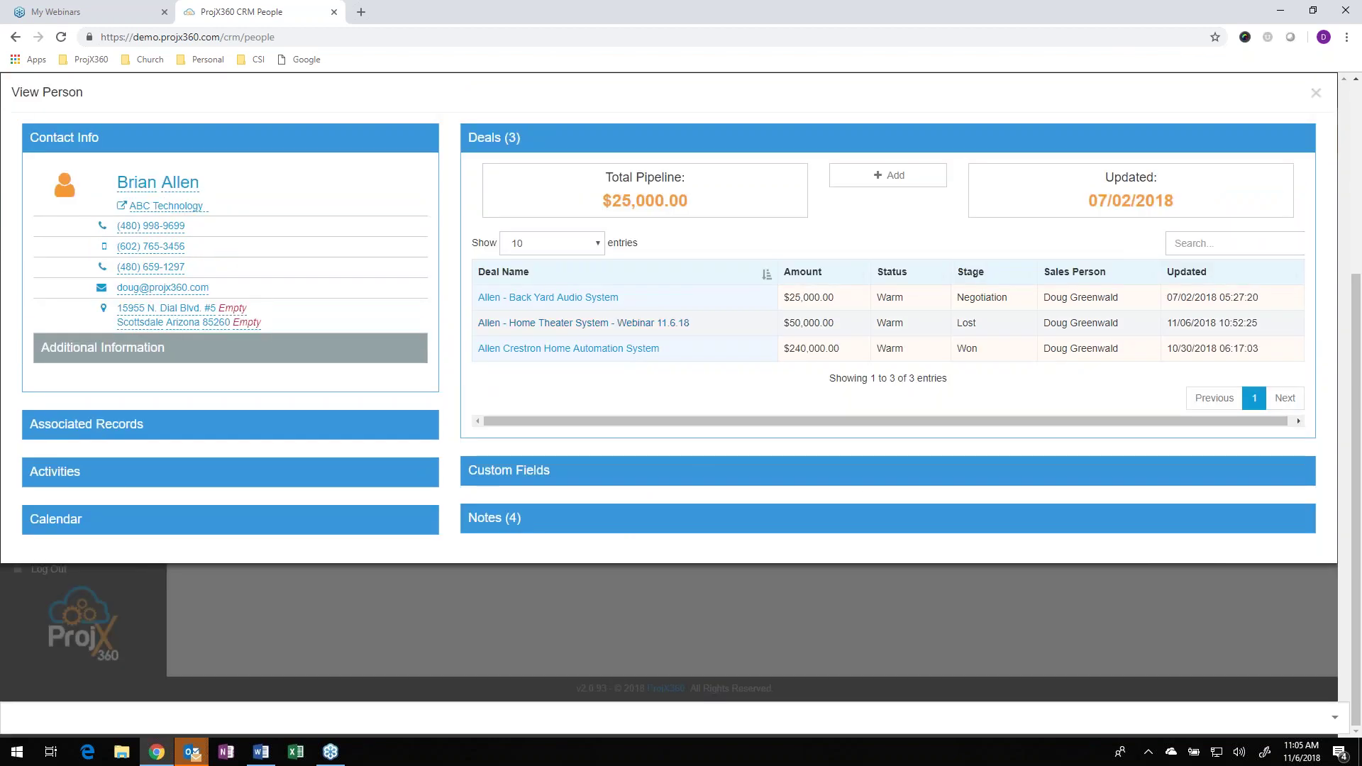
- Open the contact's "Home Theater System - Webinar 11.6.18" deal, collapse its custom fields and display its notes
left_click(596, 323)
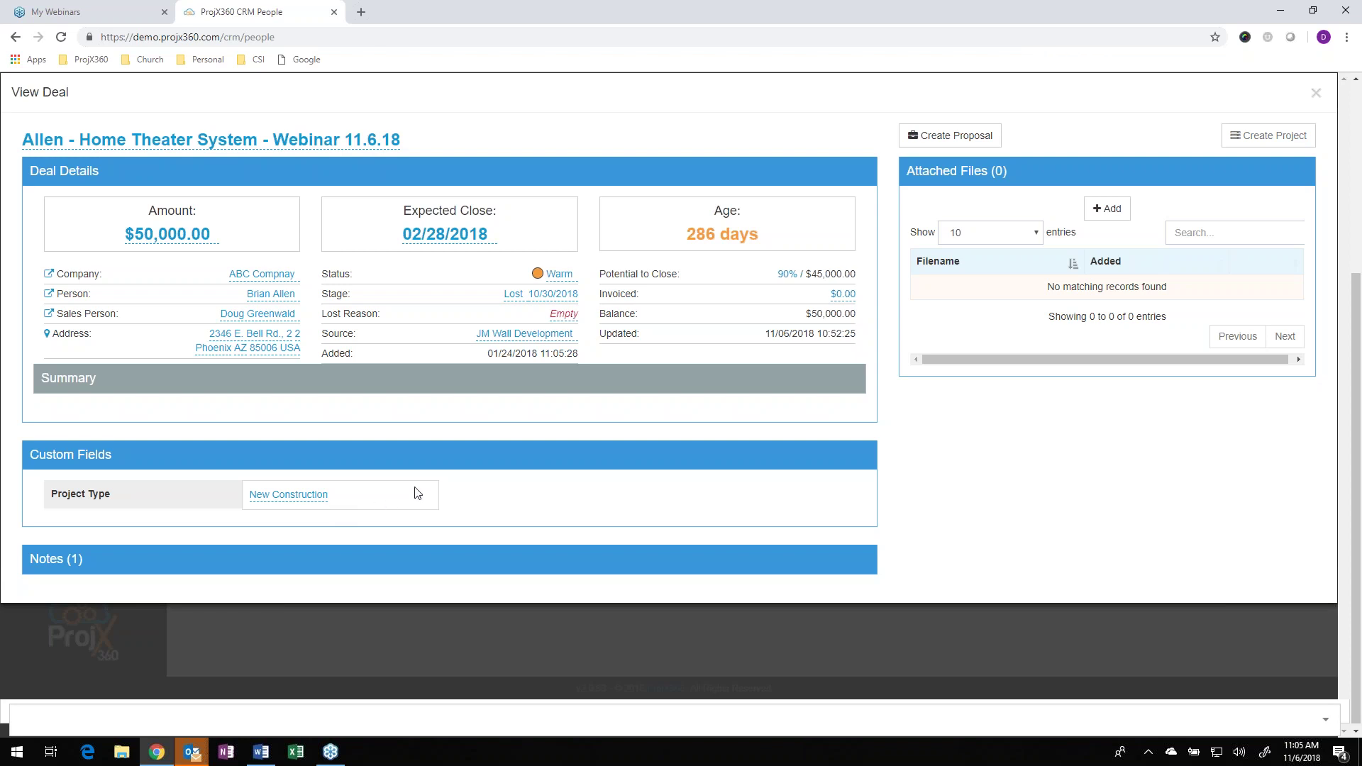
left_click(466, 461)
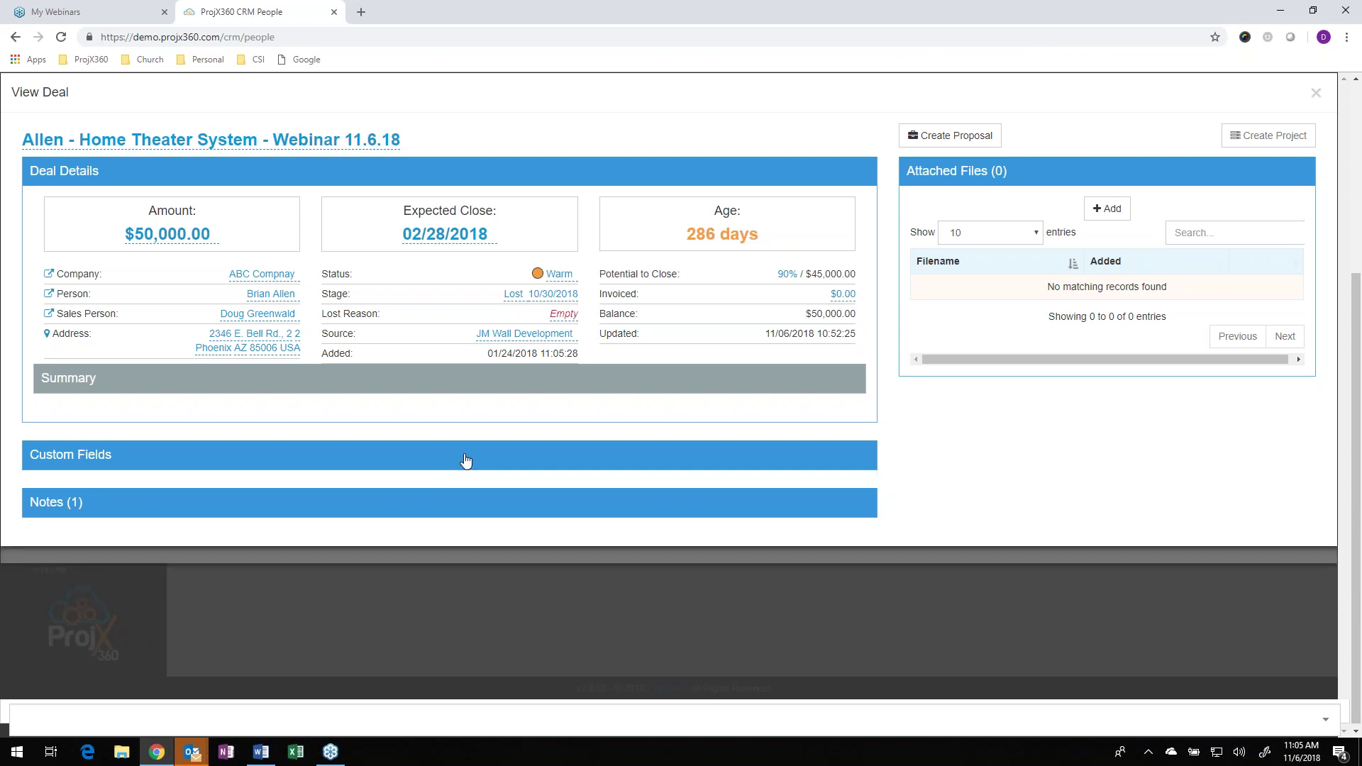
left_click(393, 504)
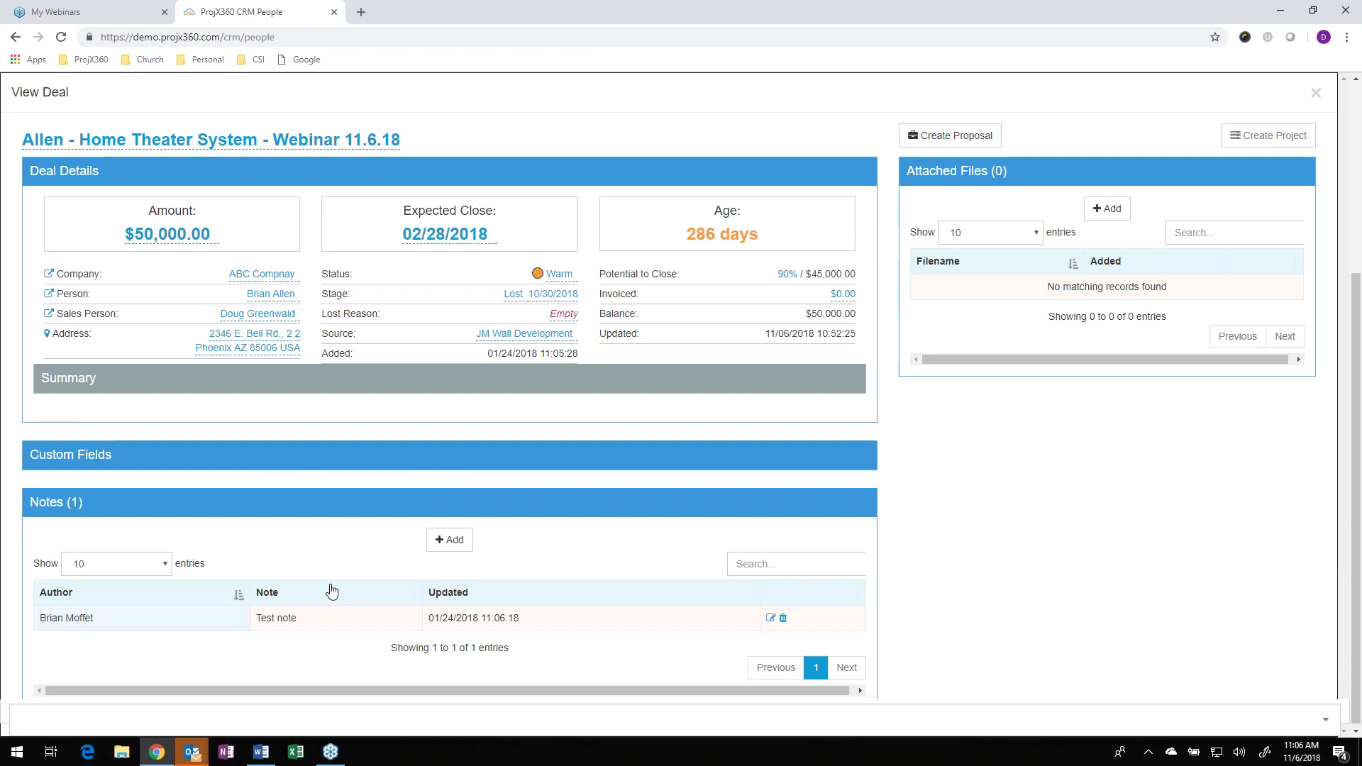
- Collapse the deal's notes, then reopen the "Home Theater System - Webinar 11.6.18" deal and create a proposal from it
left_click(330, 510)
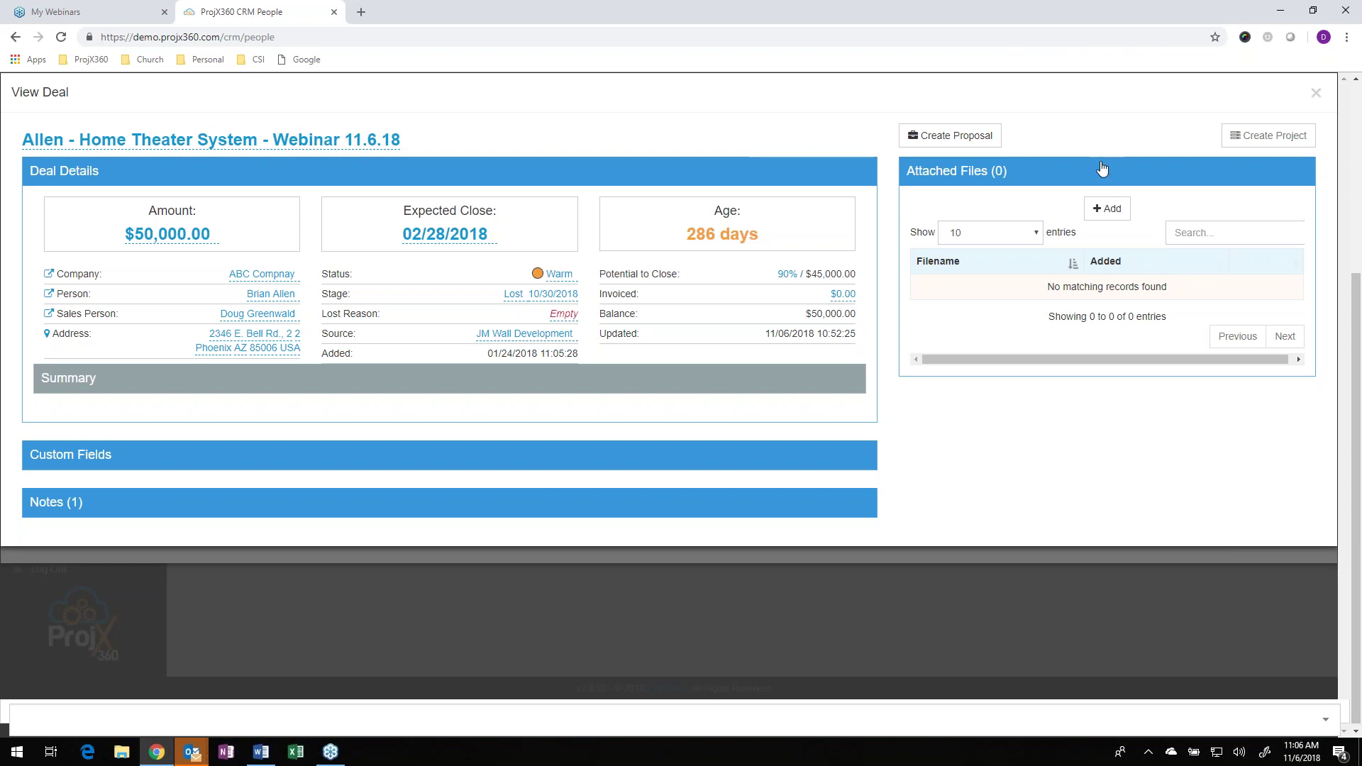
left_click(1316, 93)
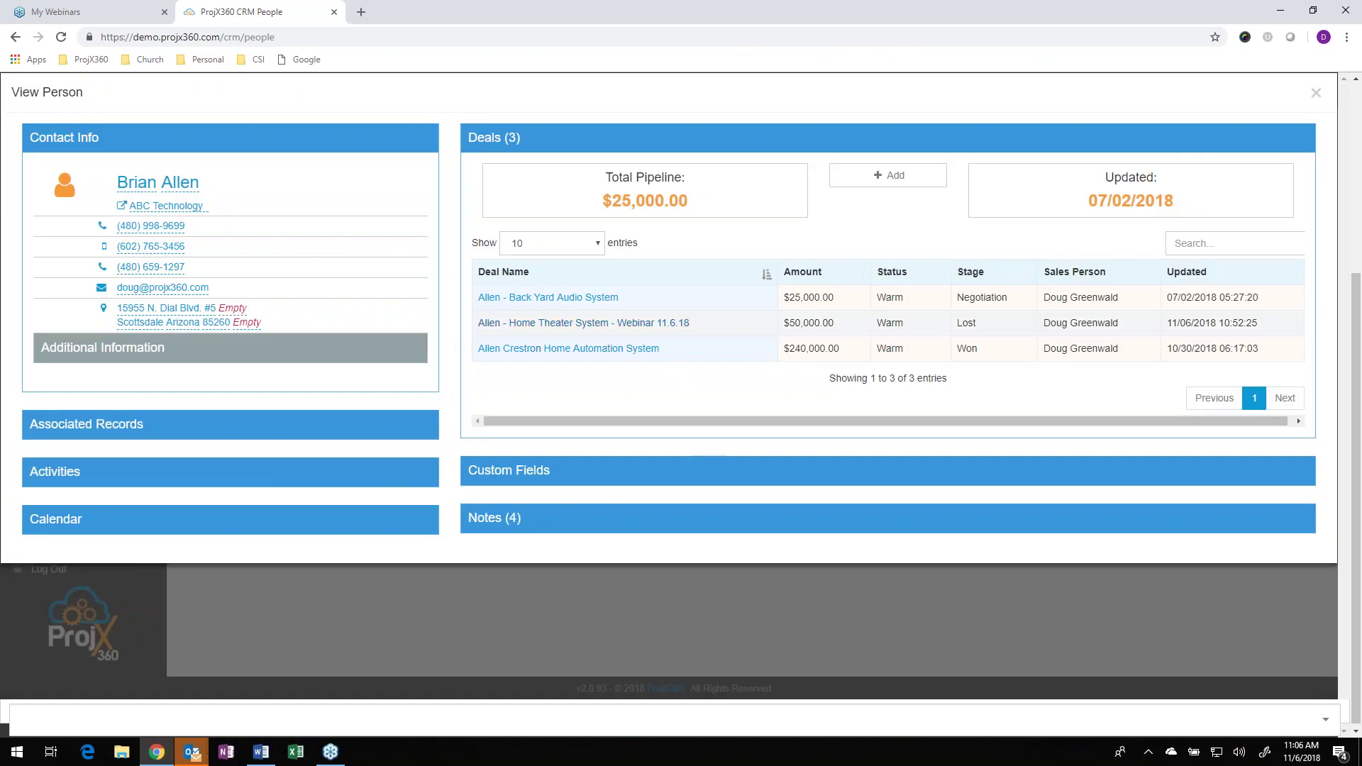
left_click(639, 324)
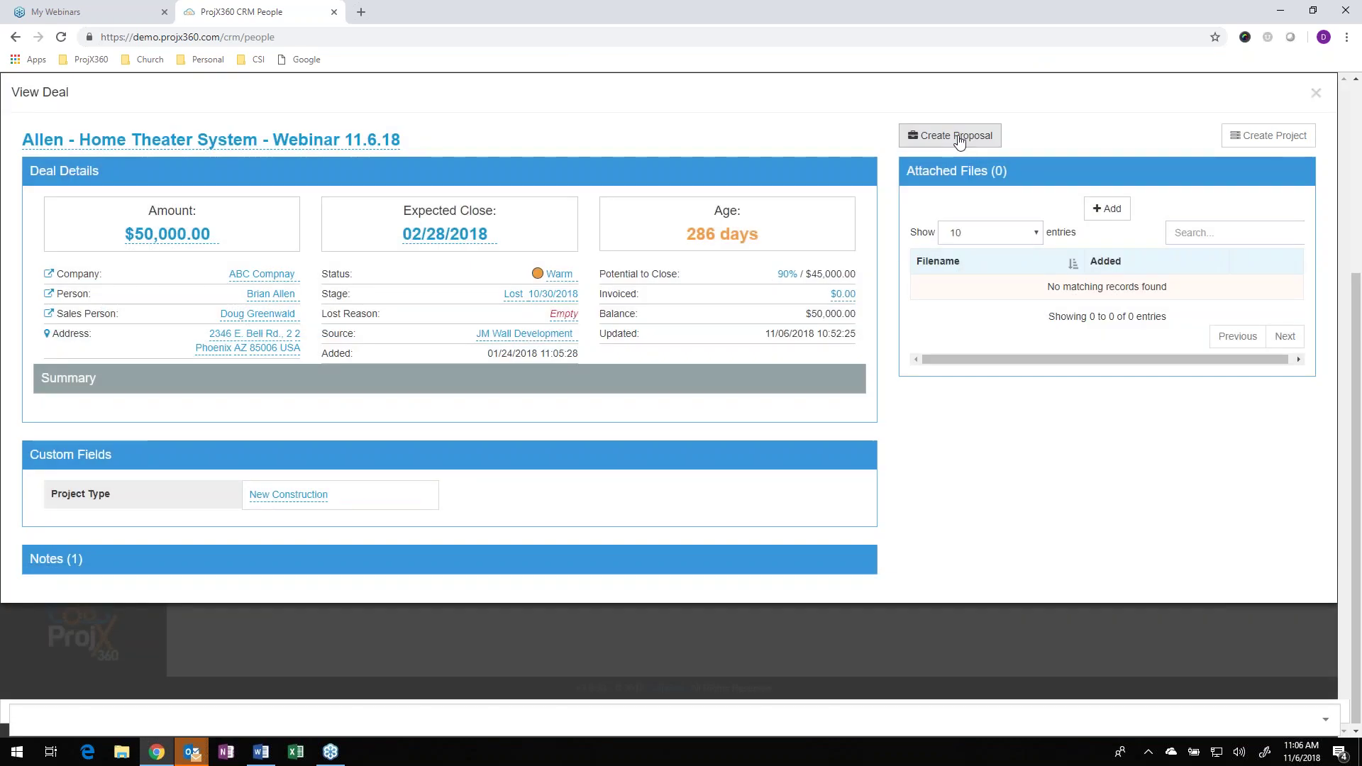
left_click(962, 147)
left_click(936, 181)
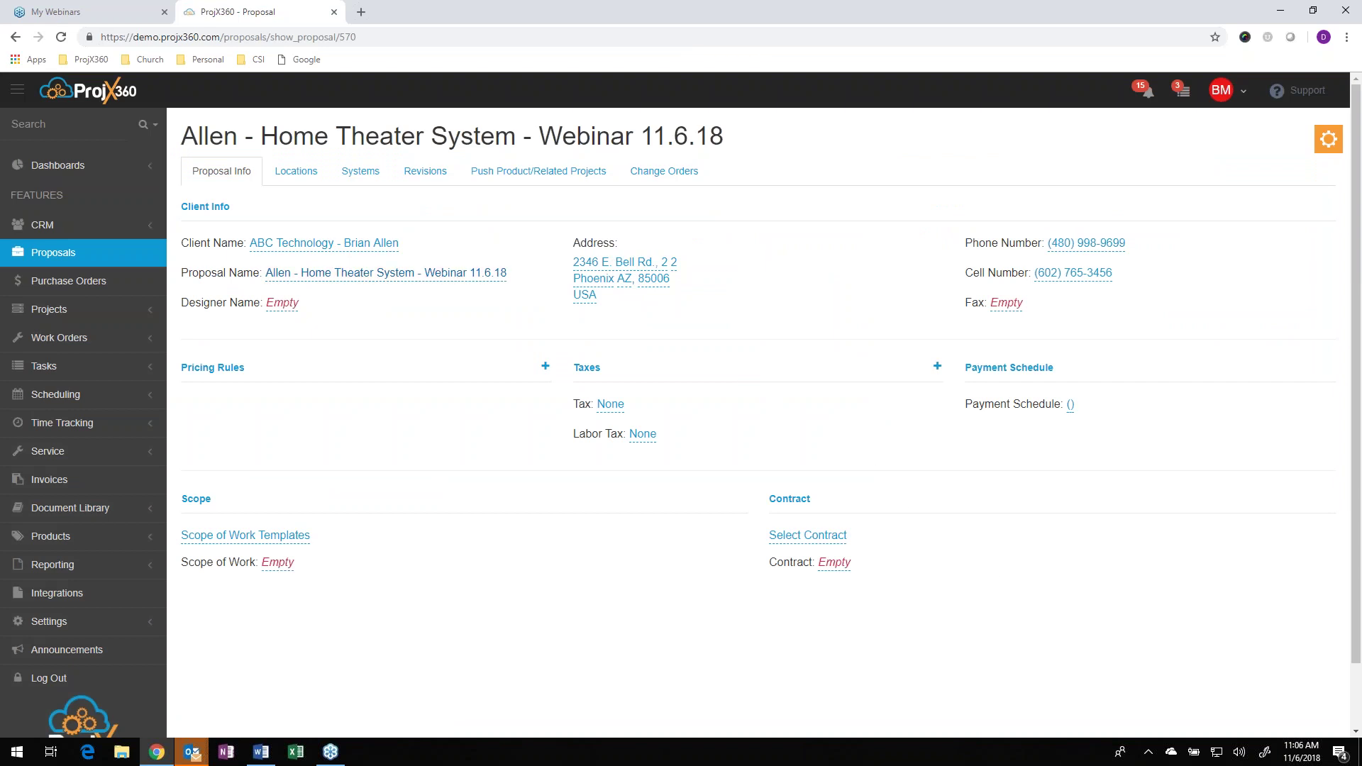
- Open the proposal name for editing and dismiss it, then assign a designer to the proposal
left_click(419, 277)
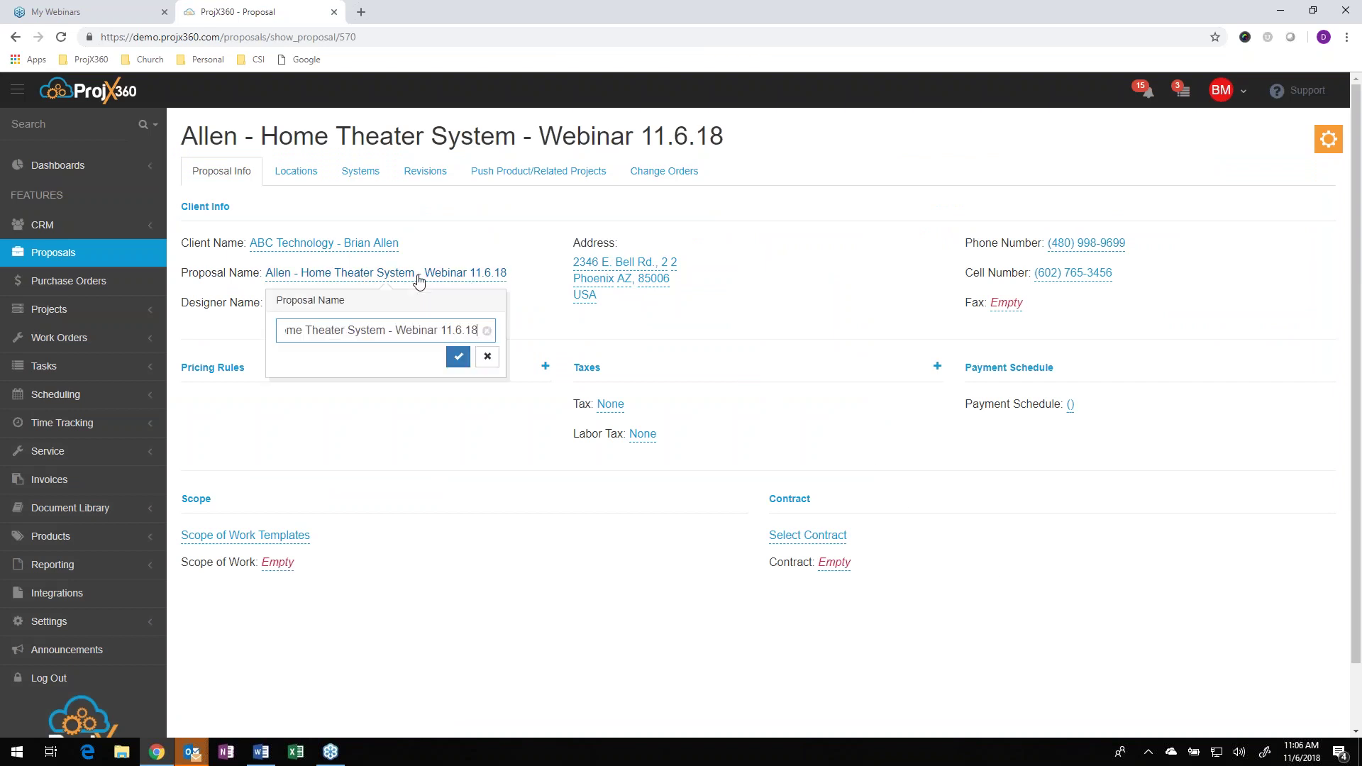
left_click(537, 303)
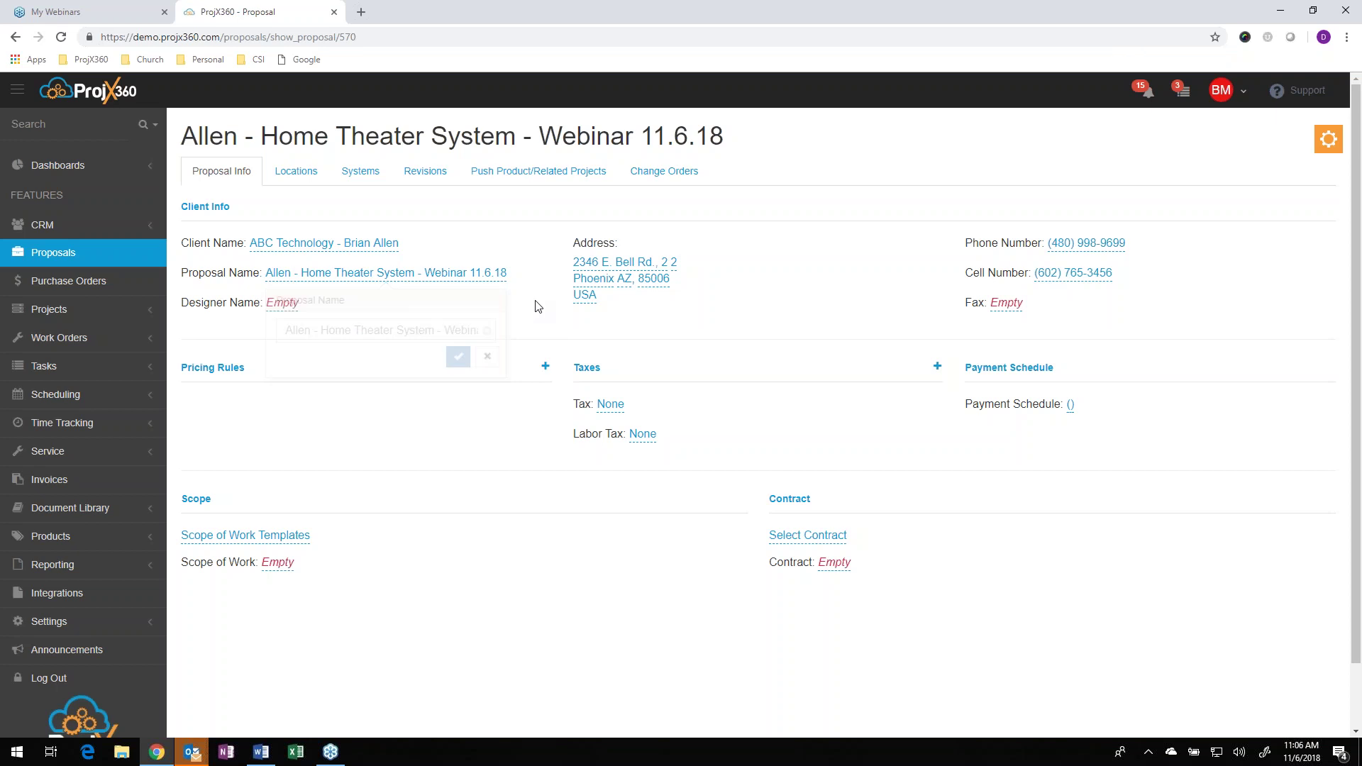
left_click(282, 306)
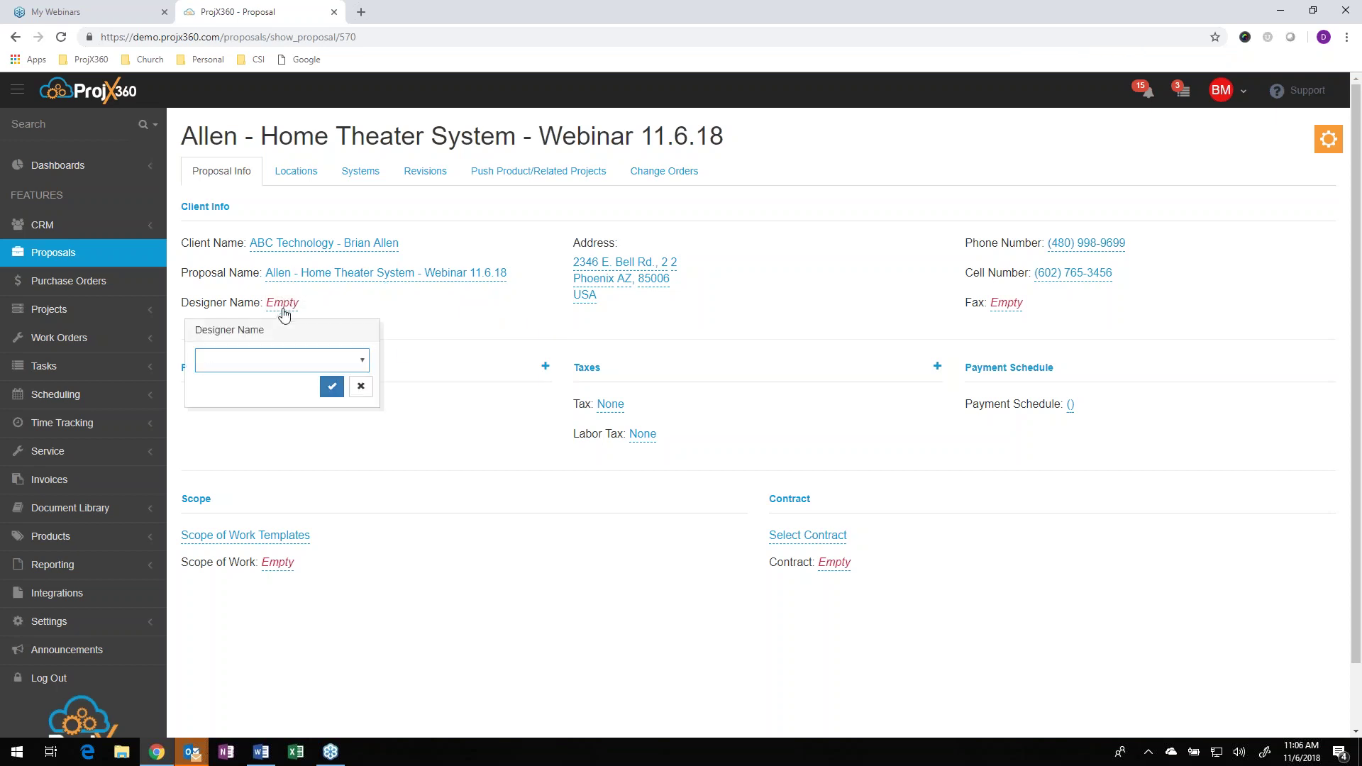
left_click(345, 362)
left_click(286, 407)
left_click(331, 386)
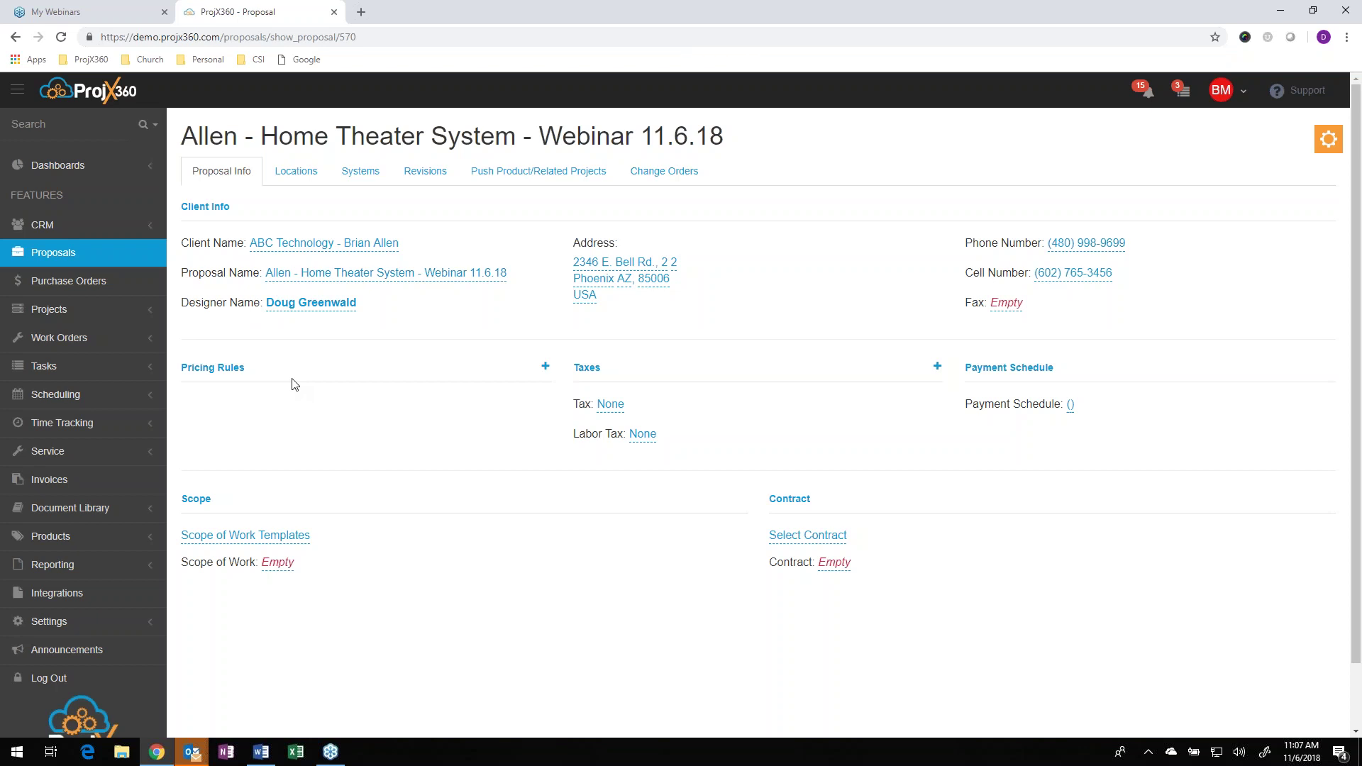
- Add the Customer Discount -5% pricing rule to the proposal and apply it to Equipment
left_click(545, 368)
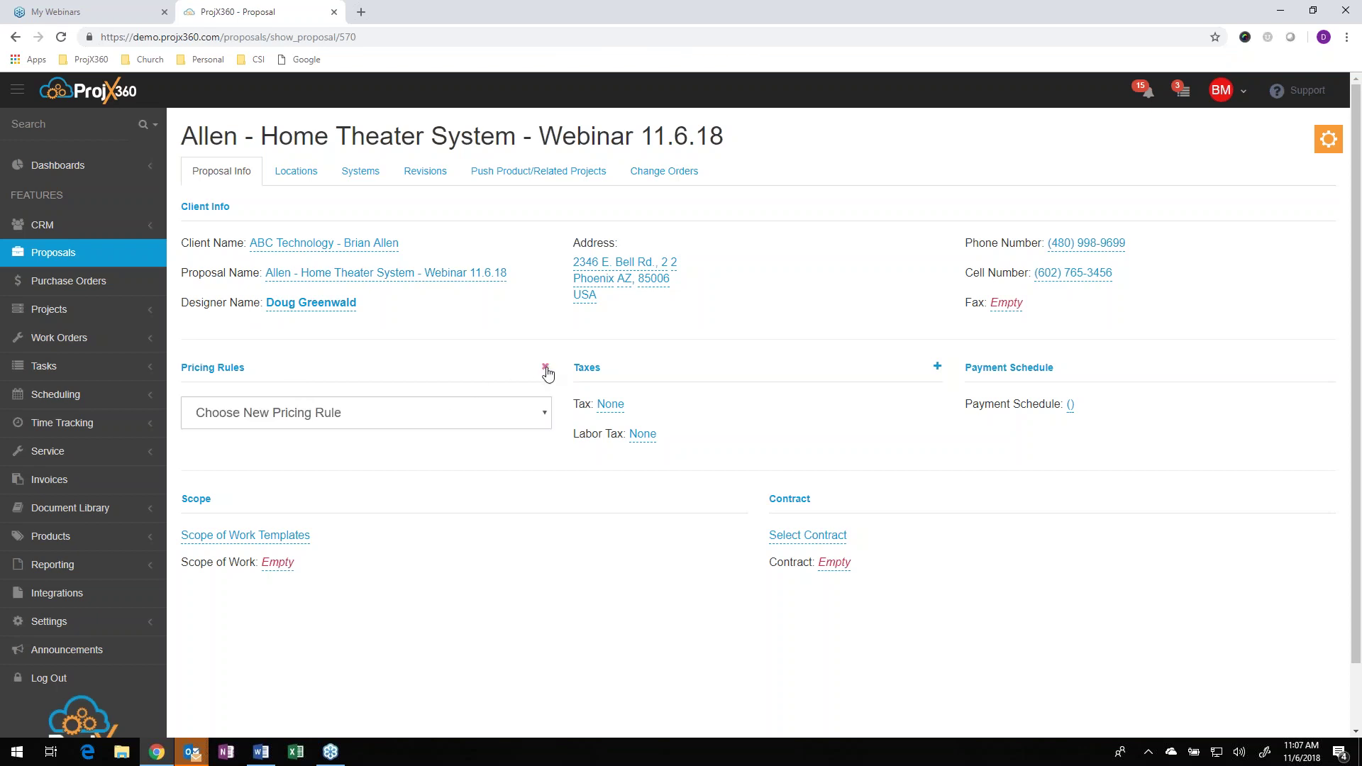
left_click(384, 424)
left_click(326, 531)
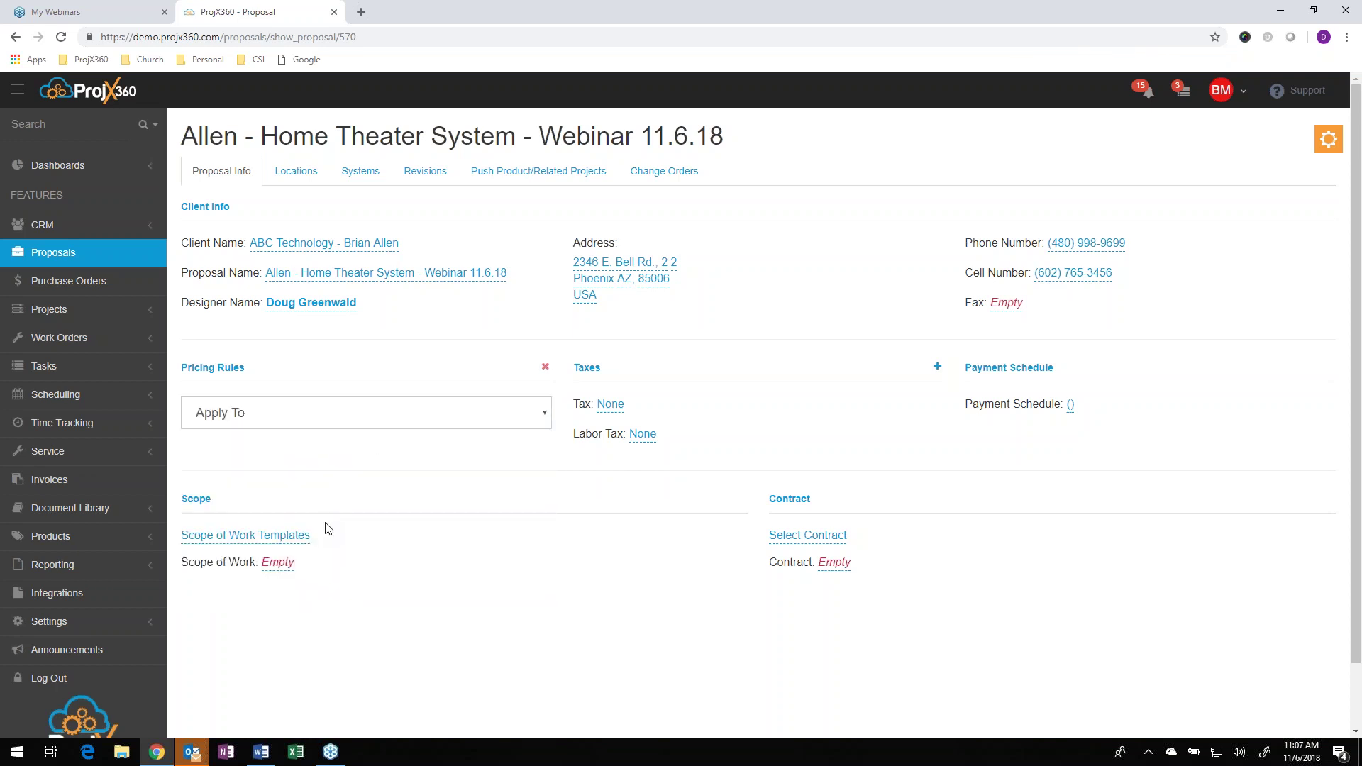
left_click(292, 421)
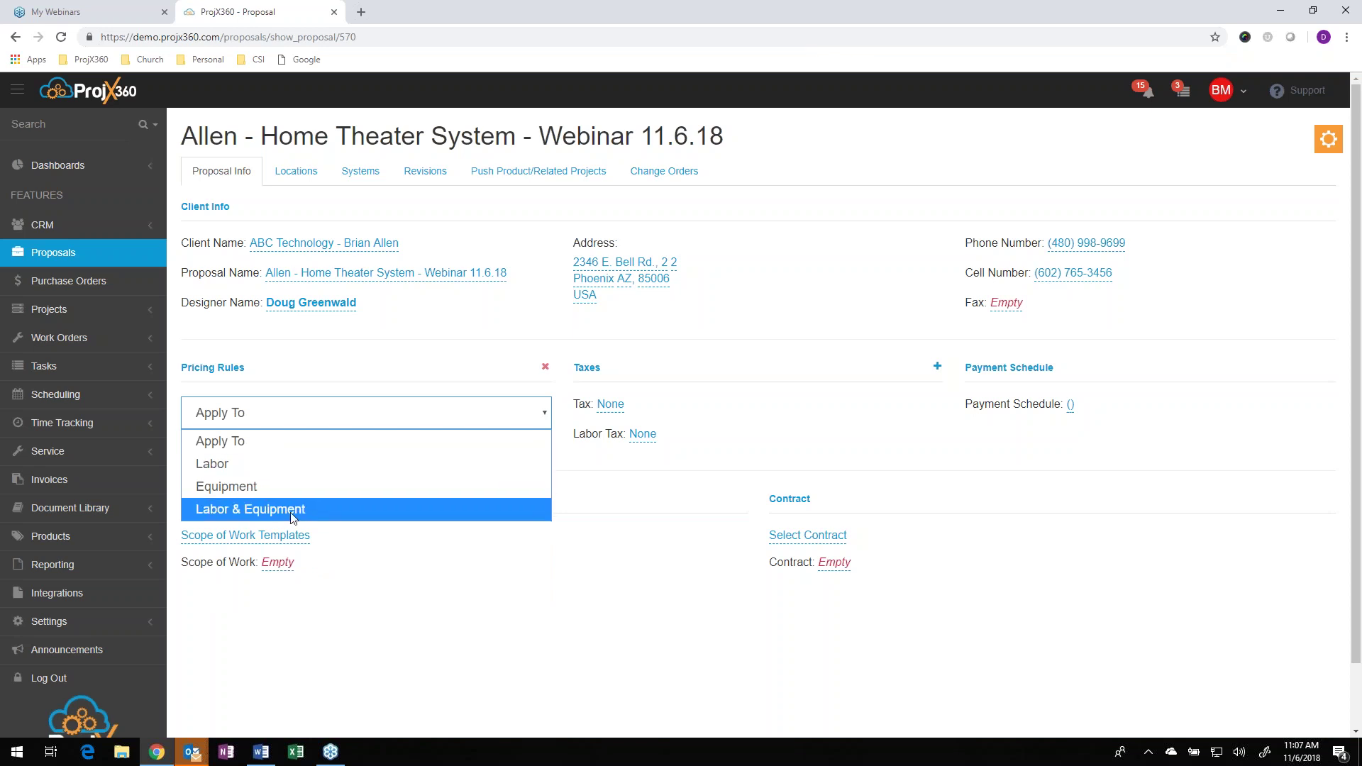
left_click(249, 488)
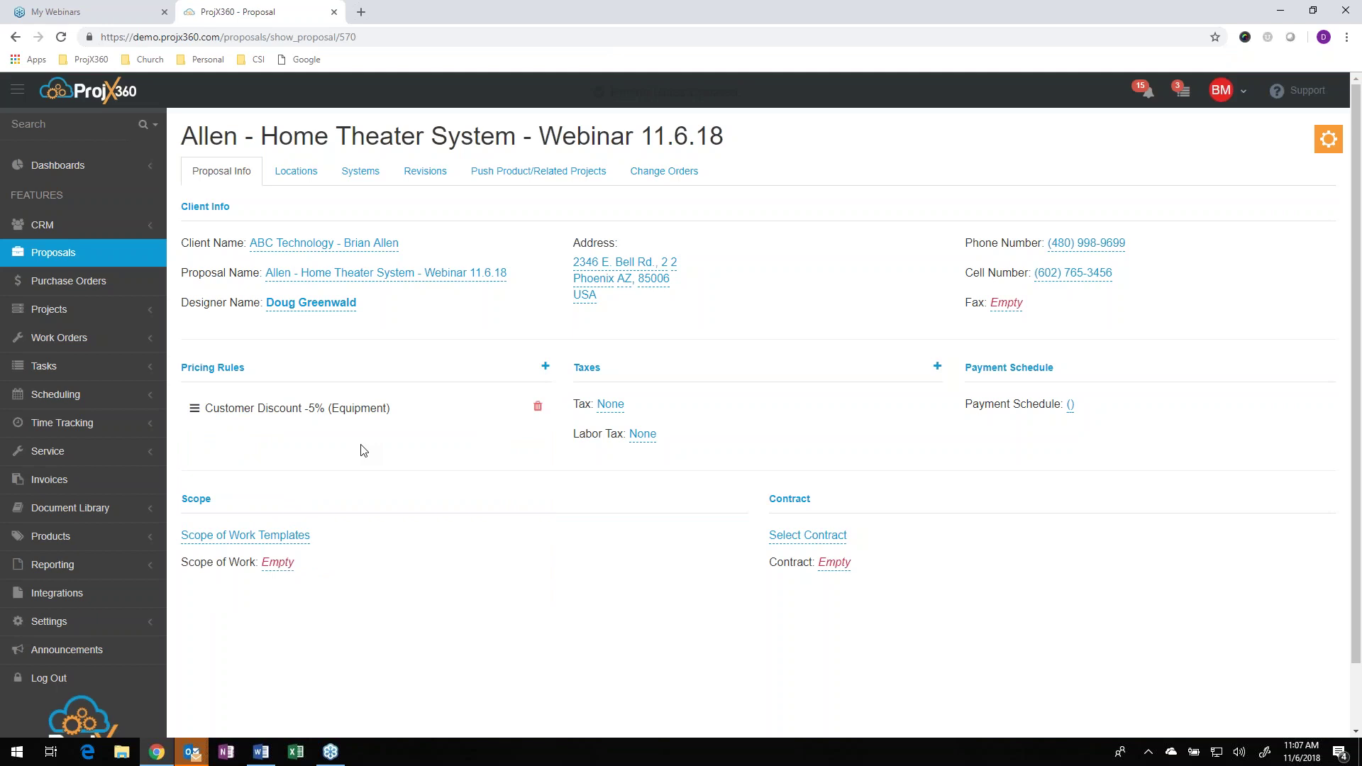
- Add the Project Management 10% pricing rule for Equipment and move it above the Customer Discount rule
left_click(545, 368)
left_click(401, 419)
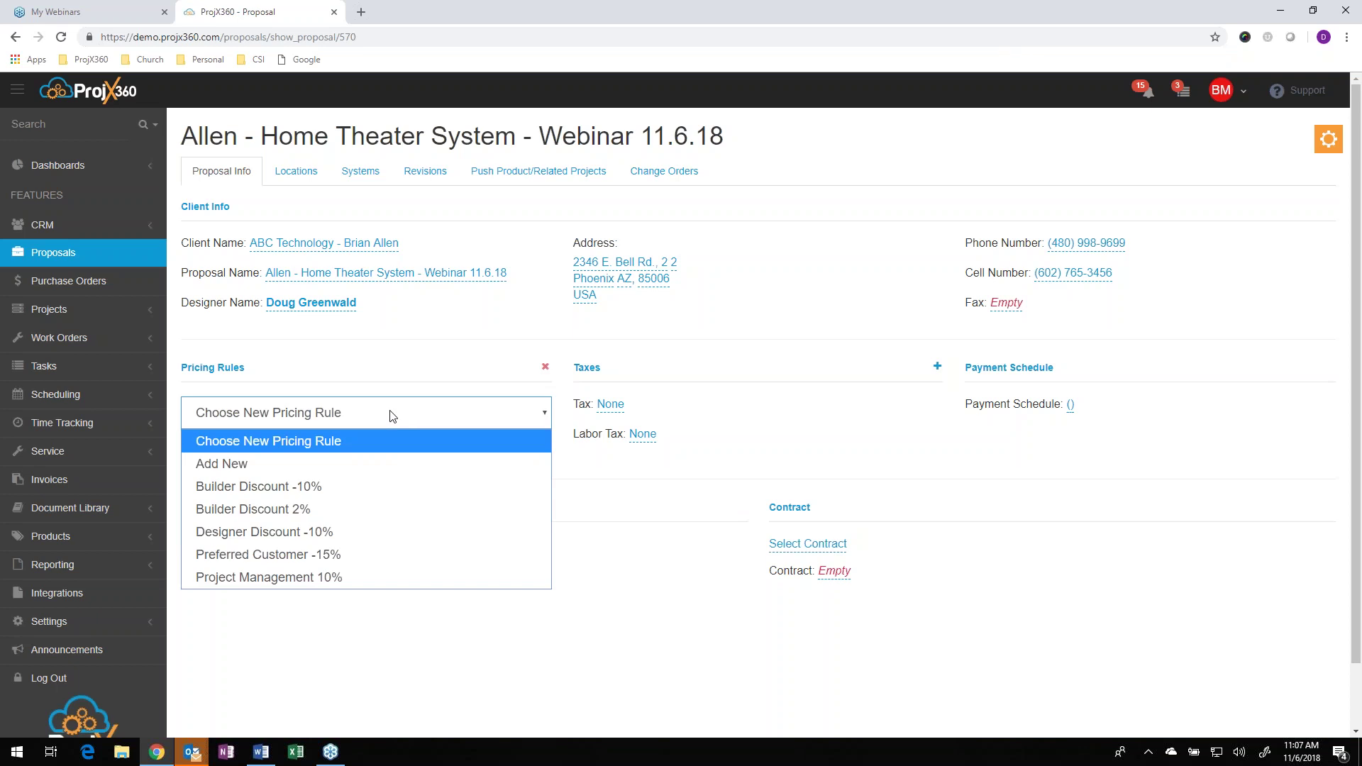
left_click(347, 572)
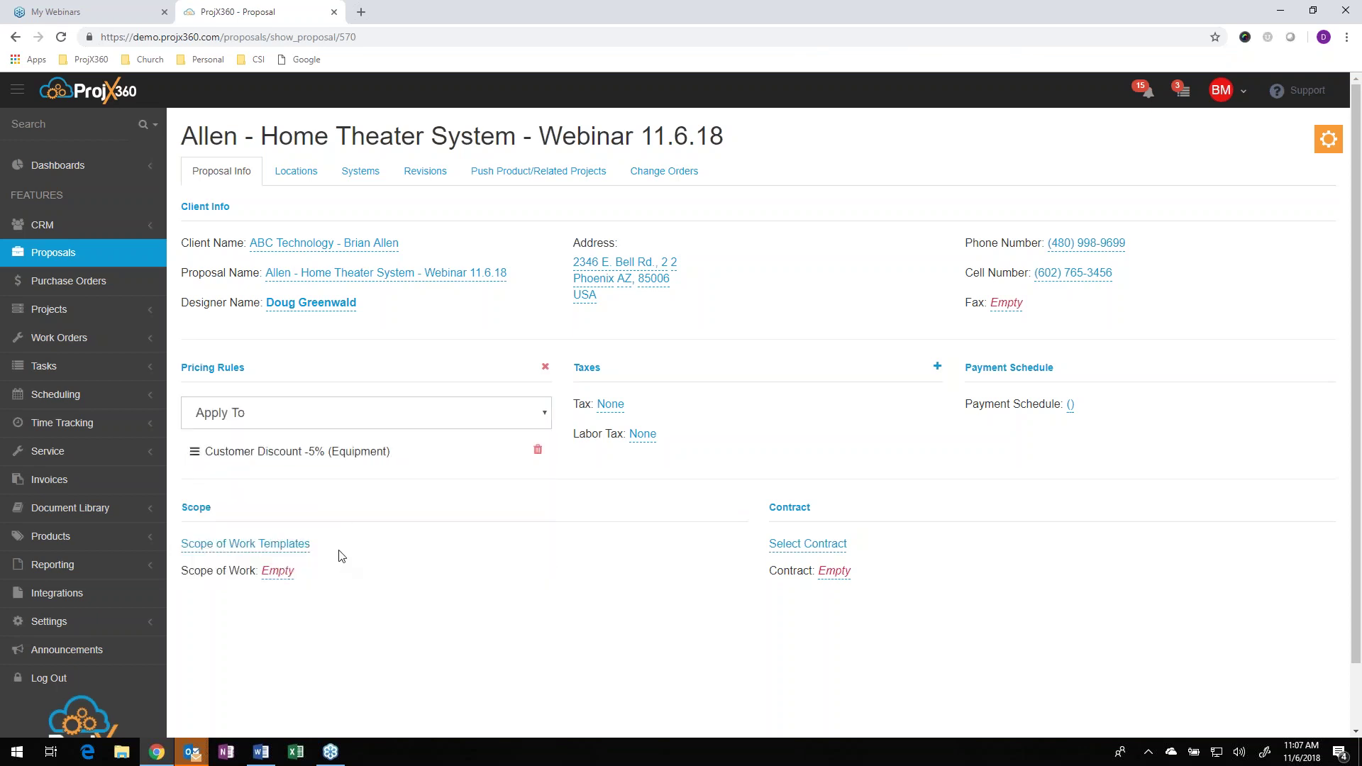
left_click(310, 419)
left_click(253, 485)
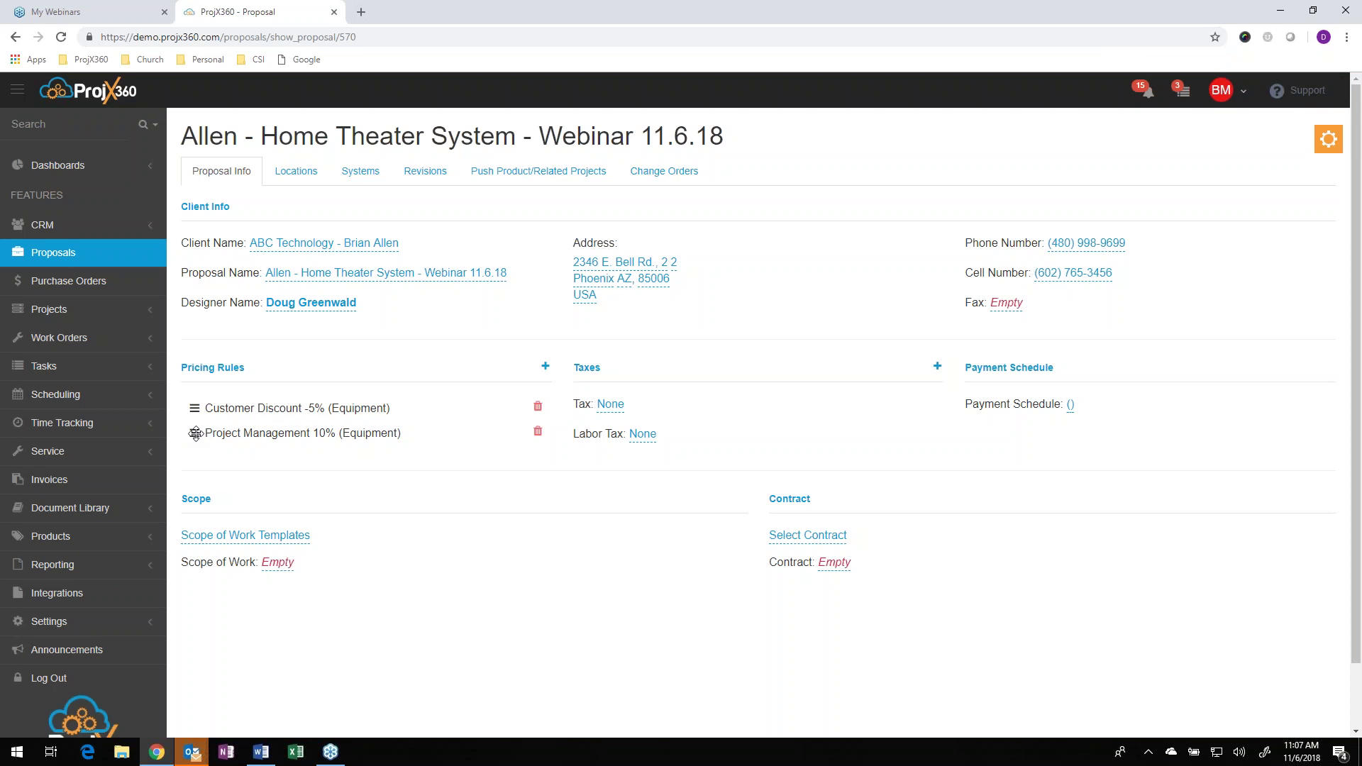
left_click_drag(195, 433, 195, 406)
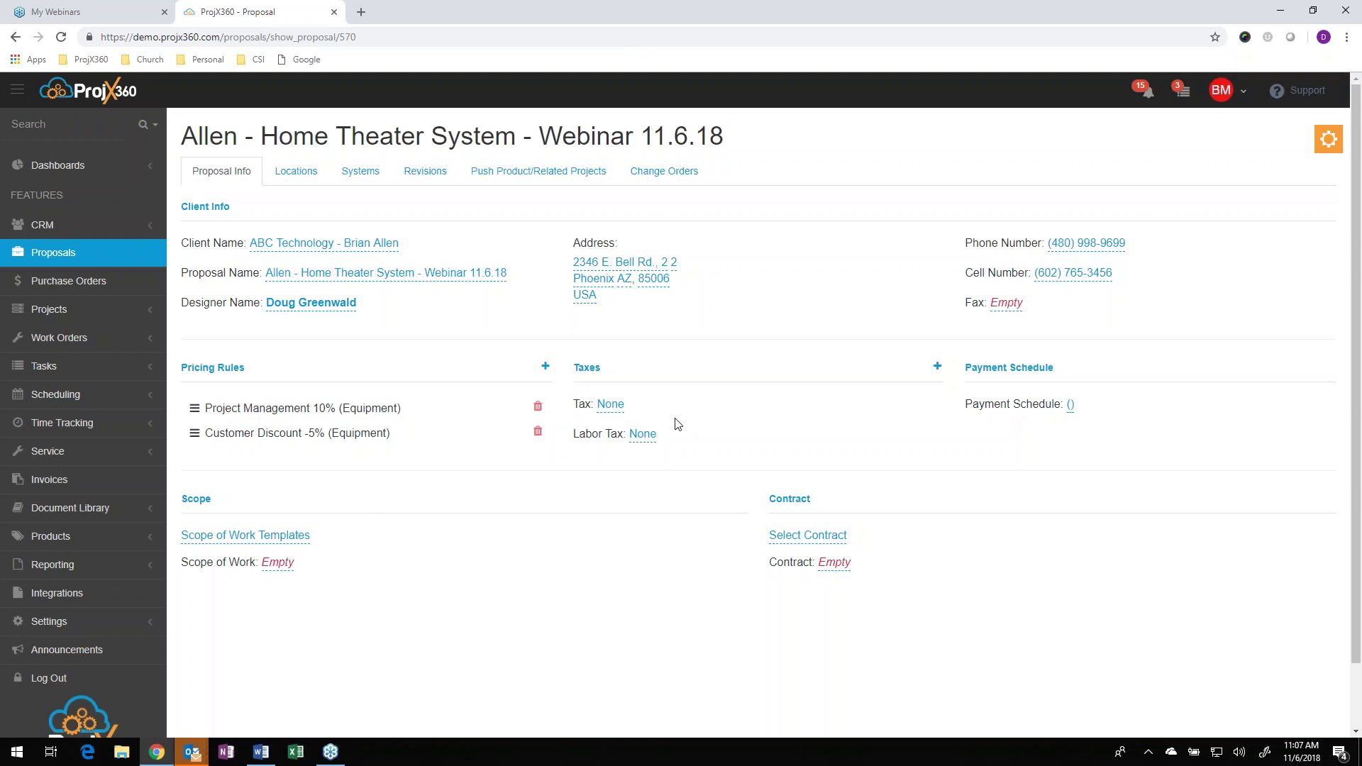
- Set the proposal's tax to 7.9500% Sales Tax
left_click(617, 410)
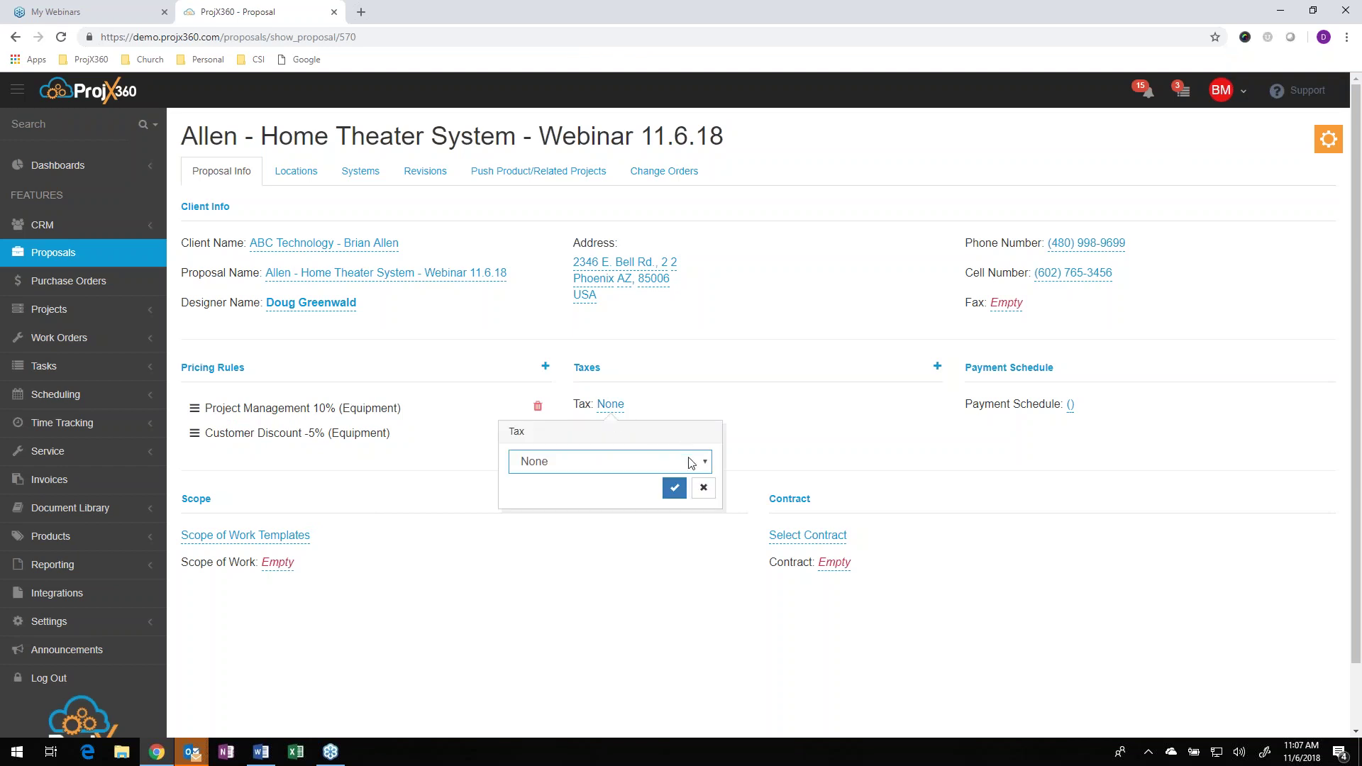
left_click(691, 462)
left_click(624, 485)
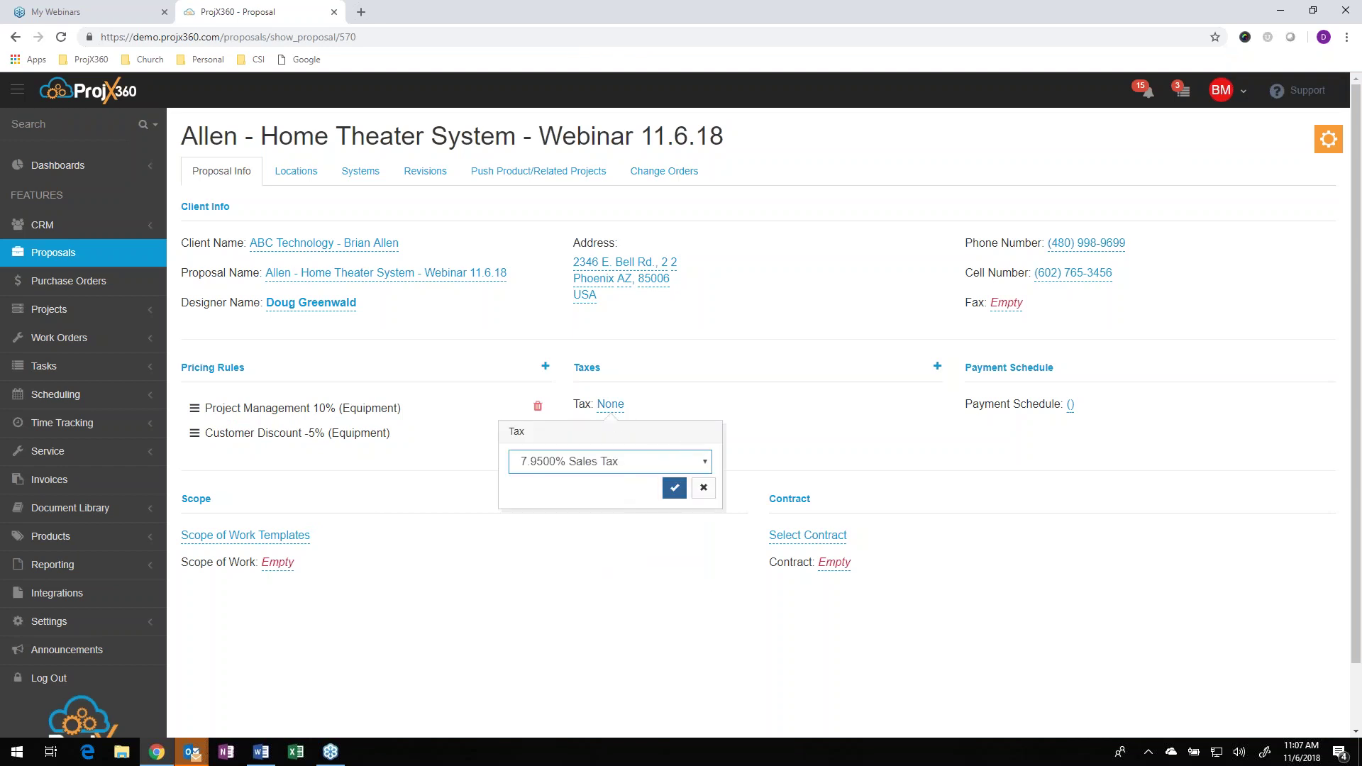
left_click(677, 487)
- Set the proposal's payment schedule to Basic Payment Schedule (50/40/10)
left_click(1070, 404)
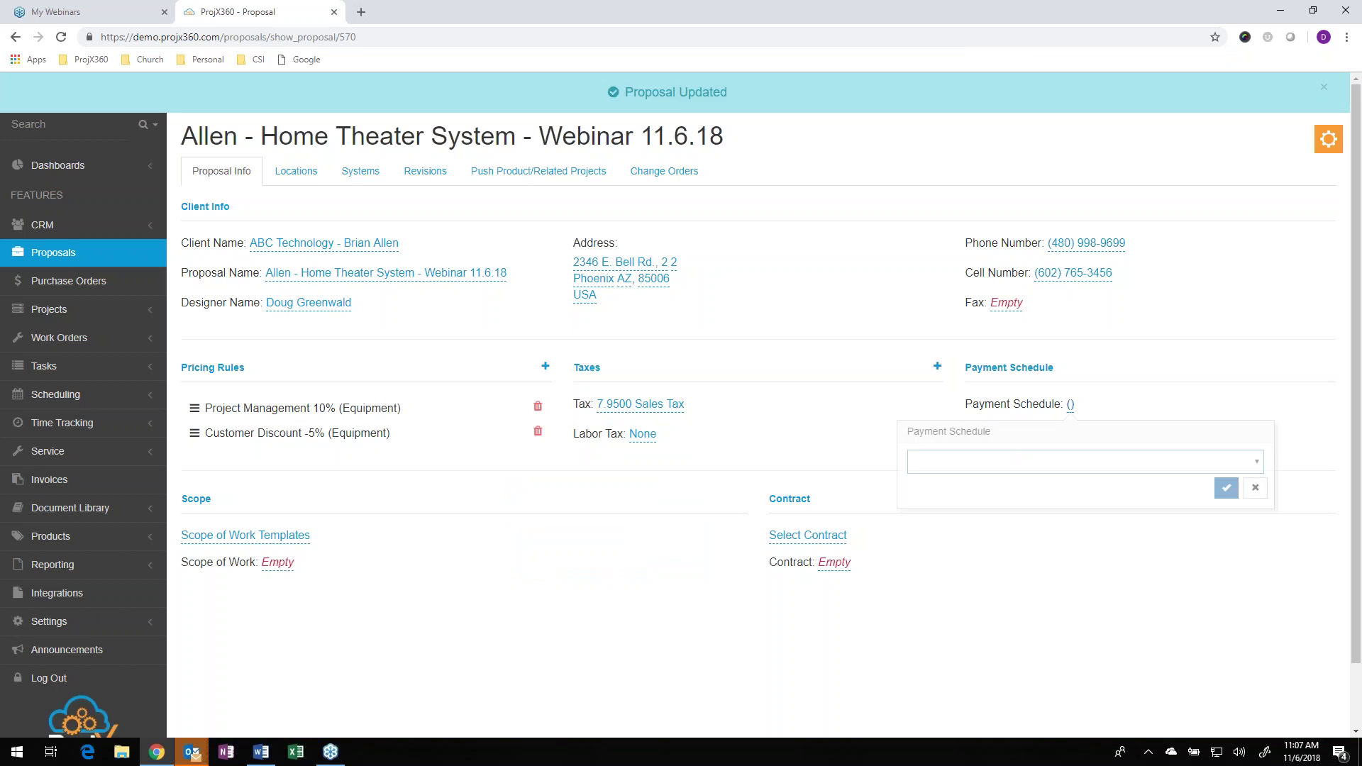
left_click(1040, 469)
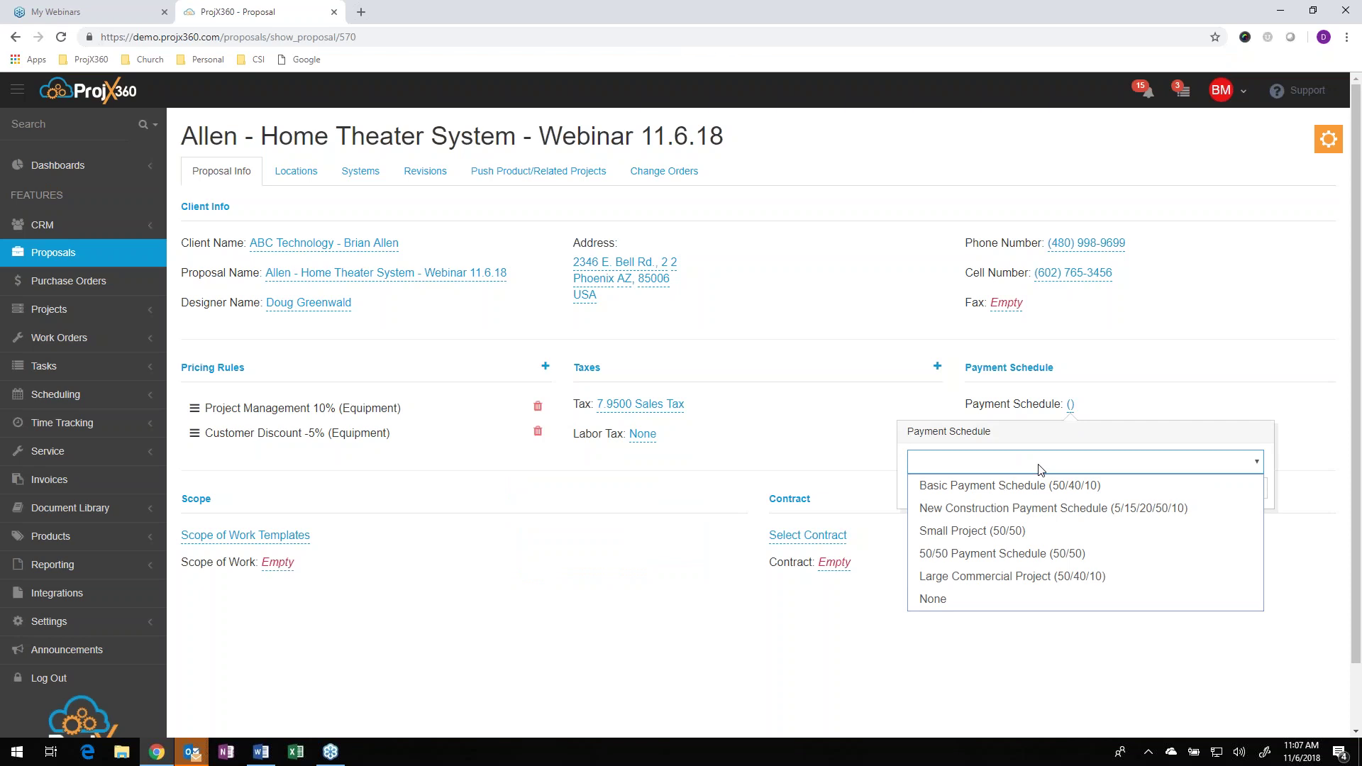
left_click(1034, 488)
left_click(1225, 489)
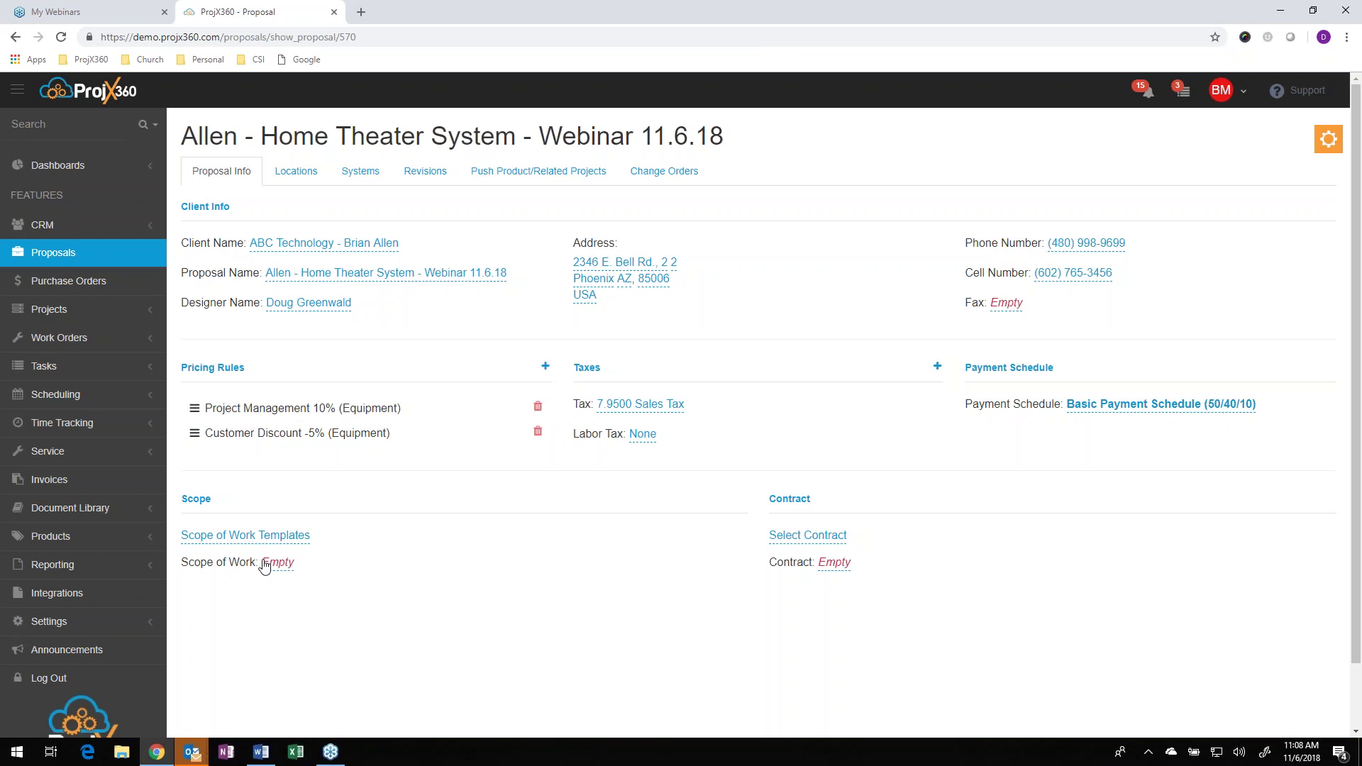
- Fill the proposal's scope of work from the Basic Scope of Work template
left_click(250, 543)
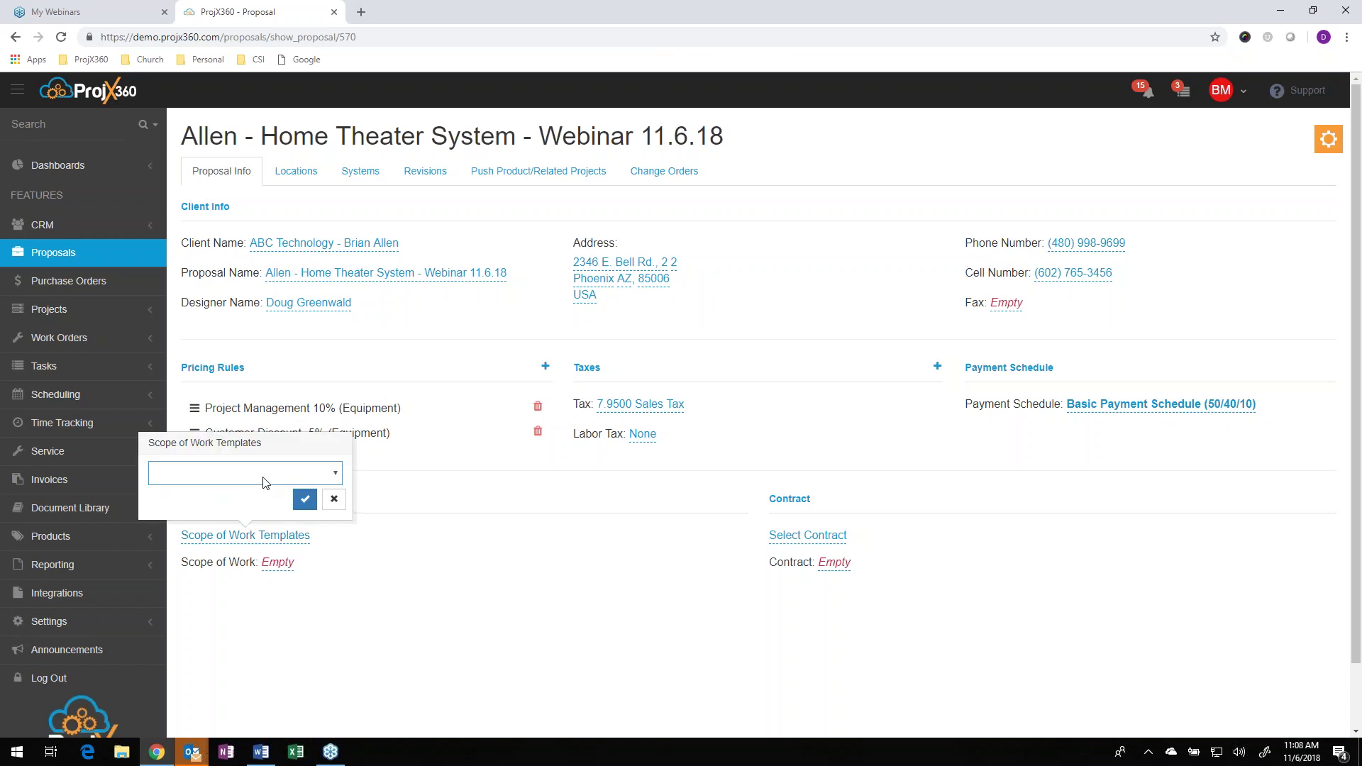
left_click(267, 480)
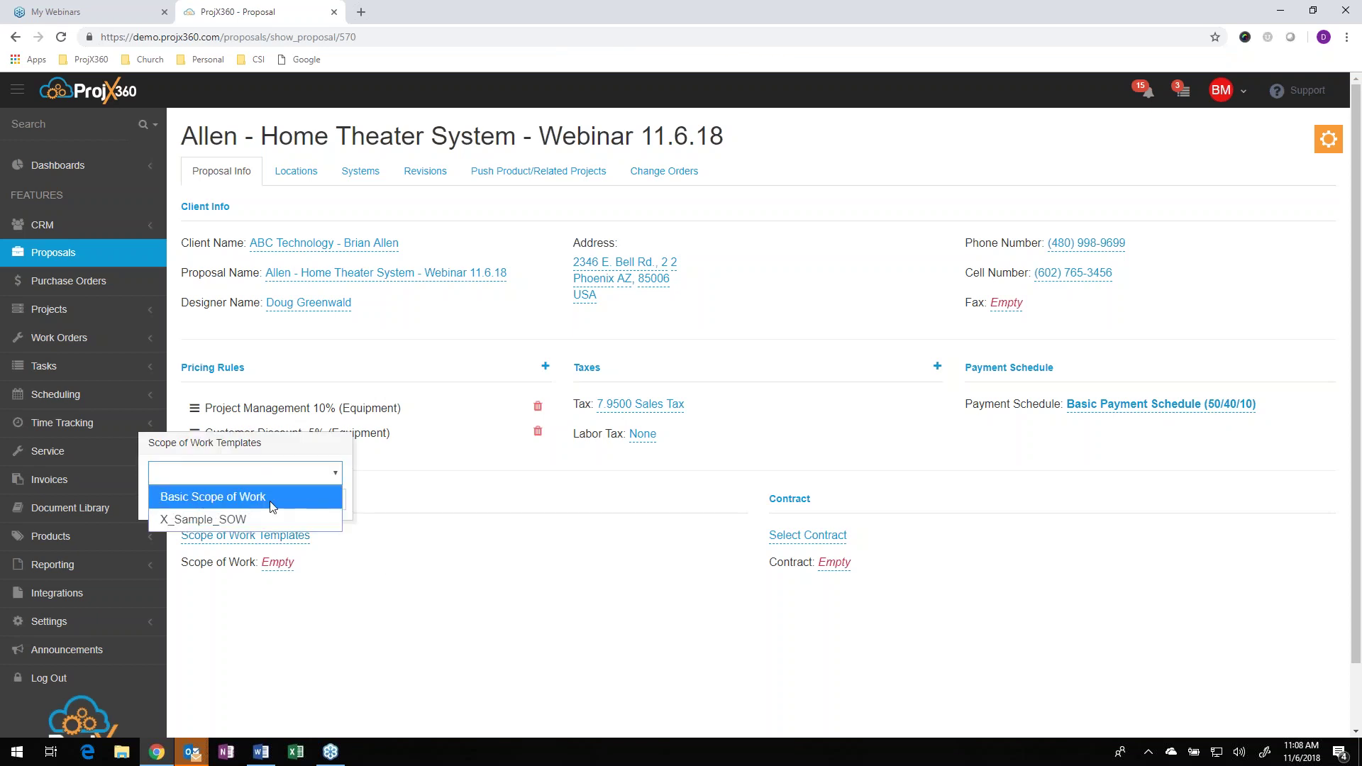
left_click(269, 501)
left_click(302, 498)
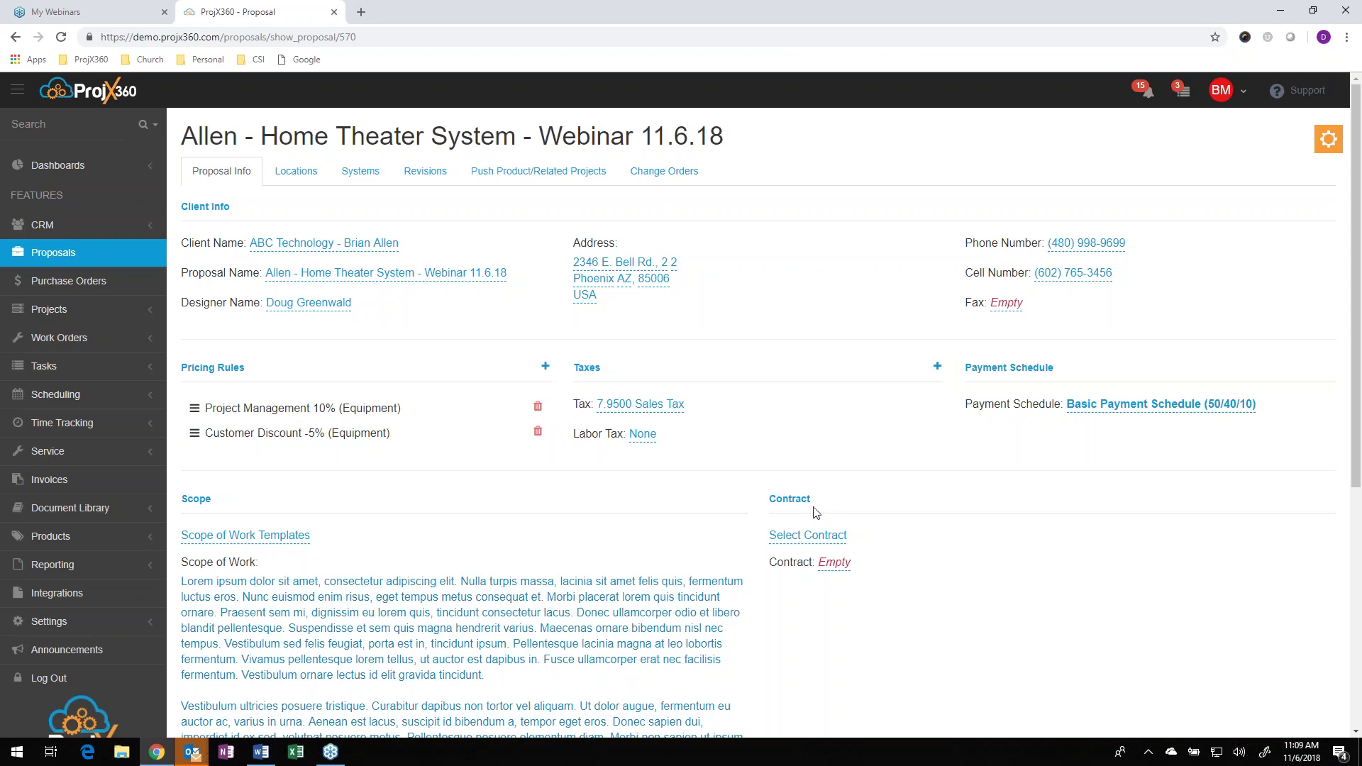
- Select Contract 1 as the proposal's contract
left_click(823, 535)
left_click(840, 473)
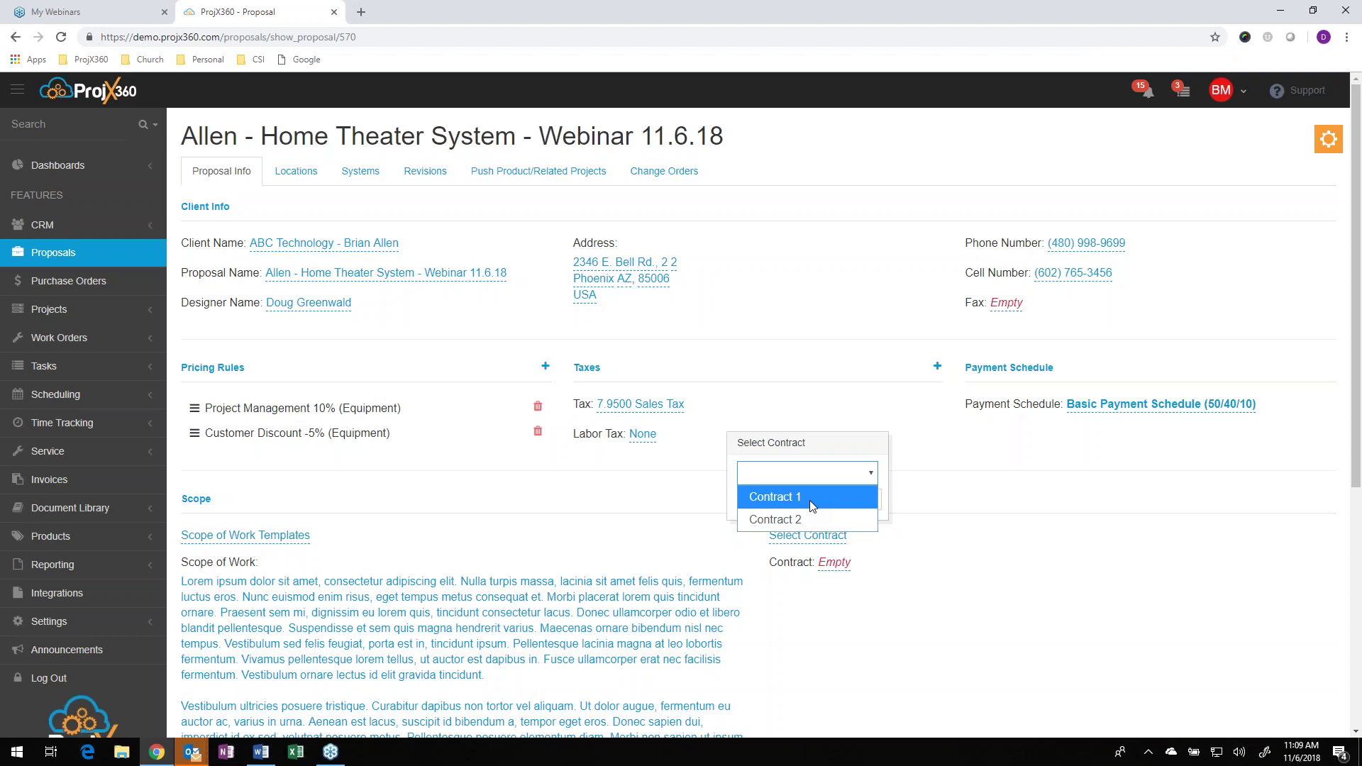
left_click(810, 500)
left_click(838, 499)
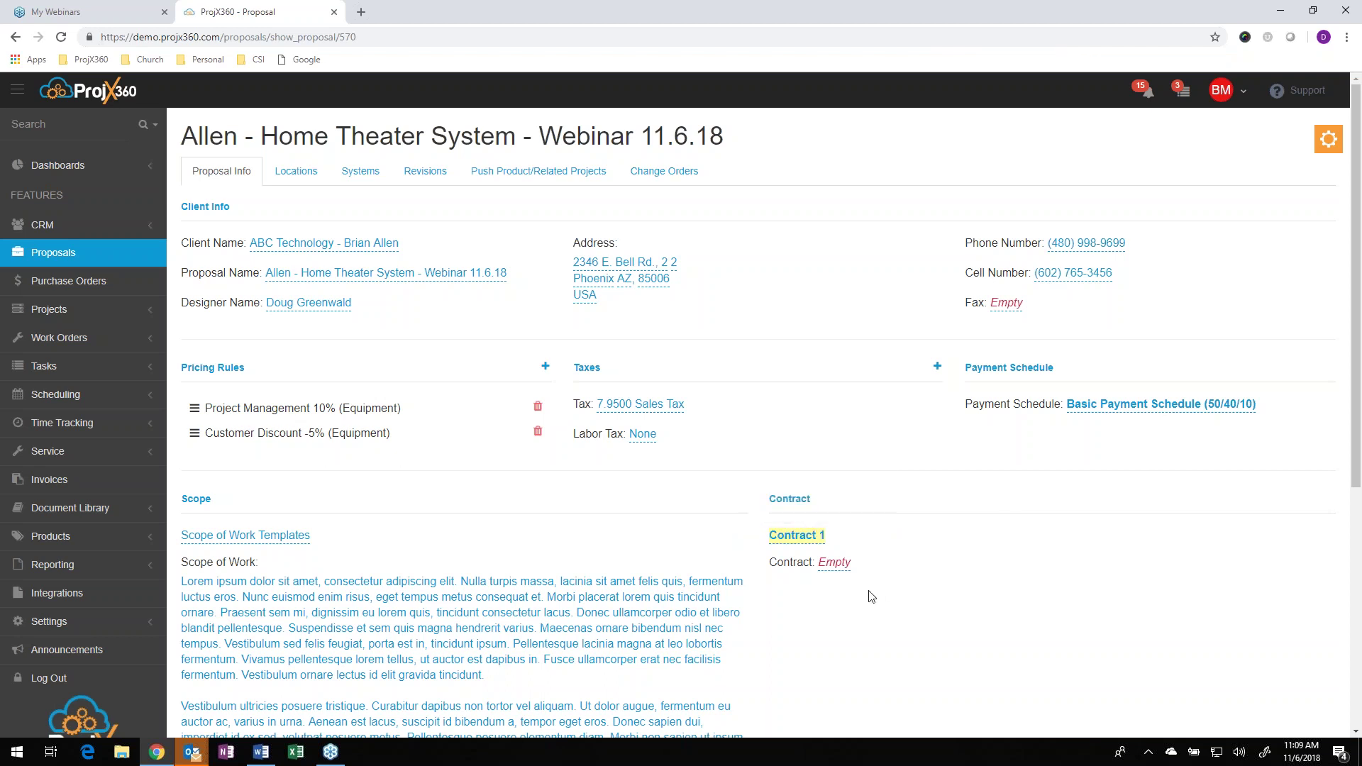
- Attach the Equipment Closet, Guest House Living and Master Bedroom locations to the proposal, ordering them Equipment Closet, Master Bedroom, Guest House Living
left_click(312, 177)
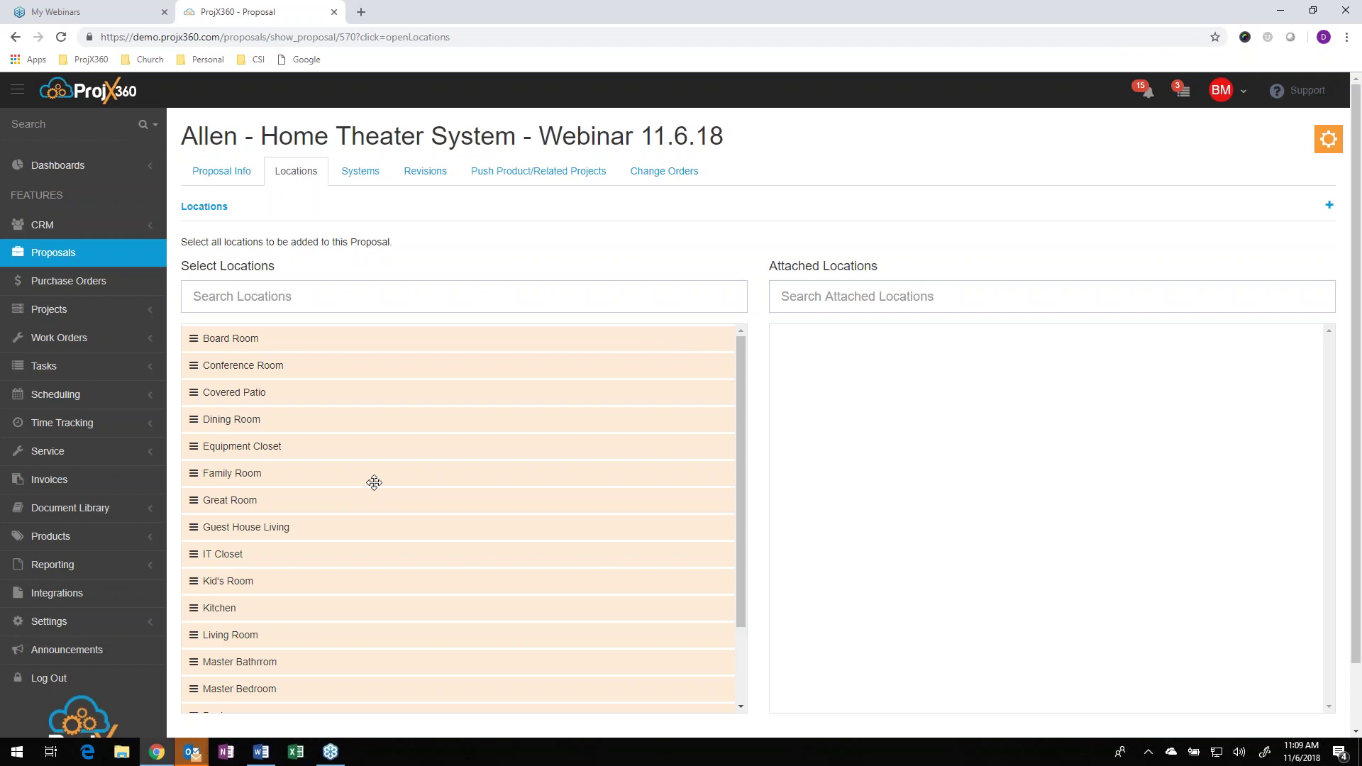
left_click_drag(305, 447, 961, 393)
left_click_drag(277, 501, 1098, 440)
left_click_drag(265, 640, 951, 545)
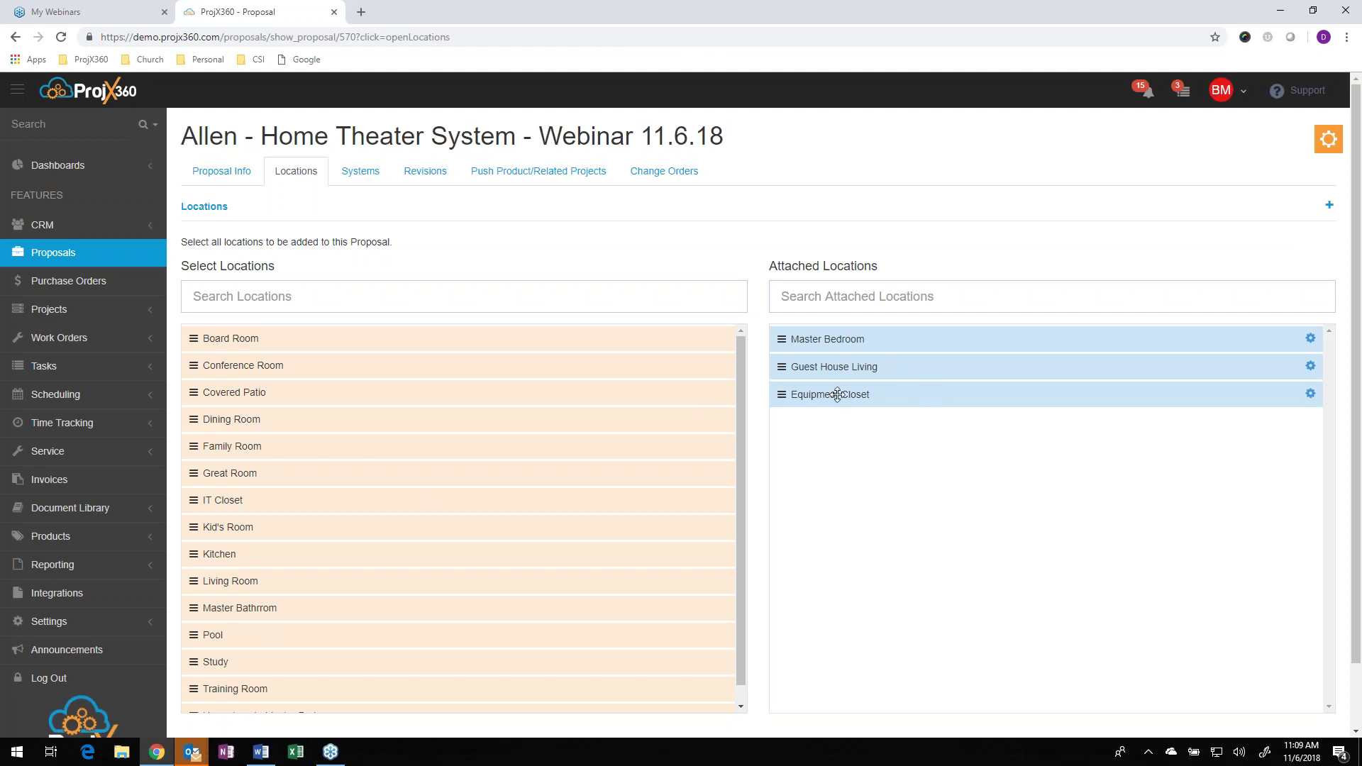
left_click_drag(837, 395, 843, 366)
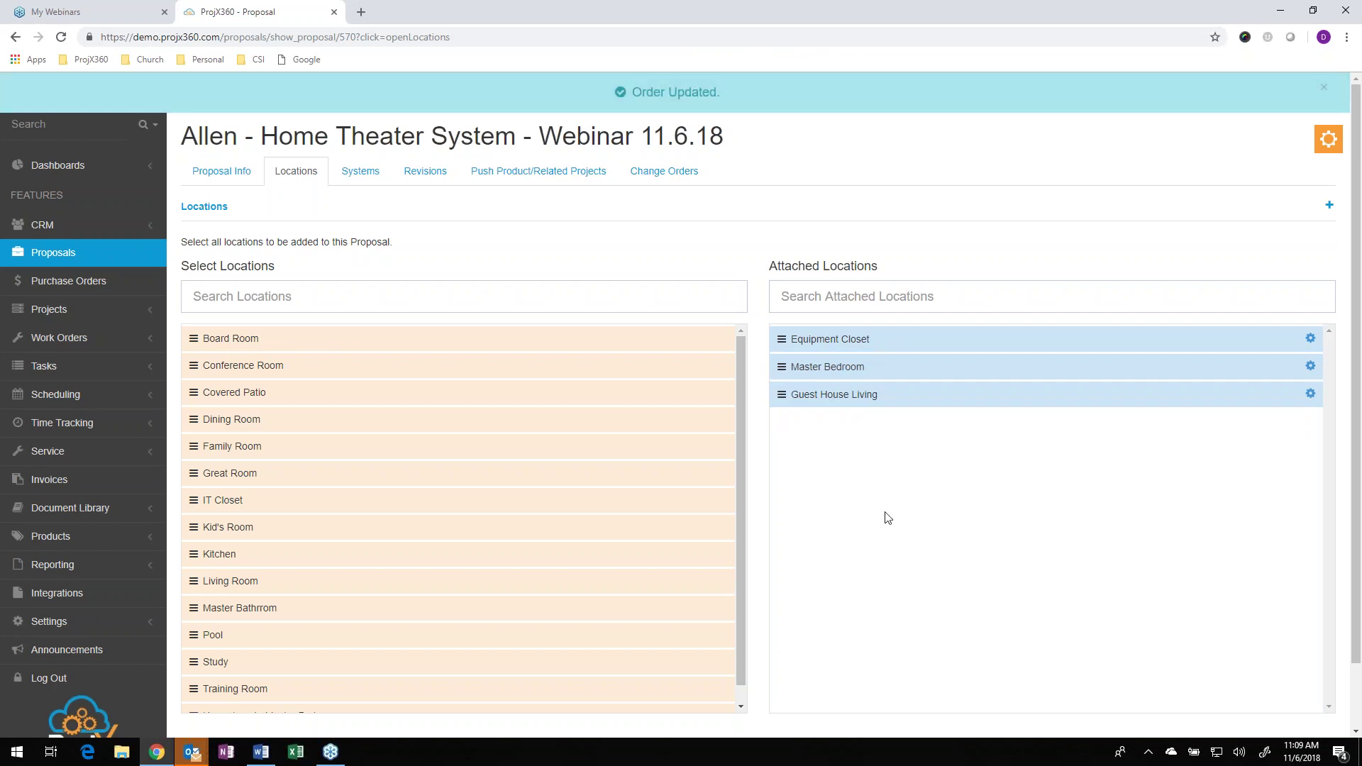
- Attach the Audio/Video, Control System and Televisions systems to the proposal, ordering them Control System, Audio/Video, Televisions
left_click(375, 182)
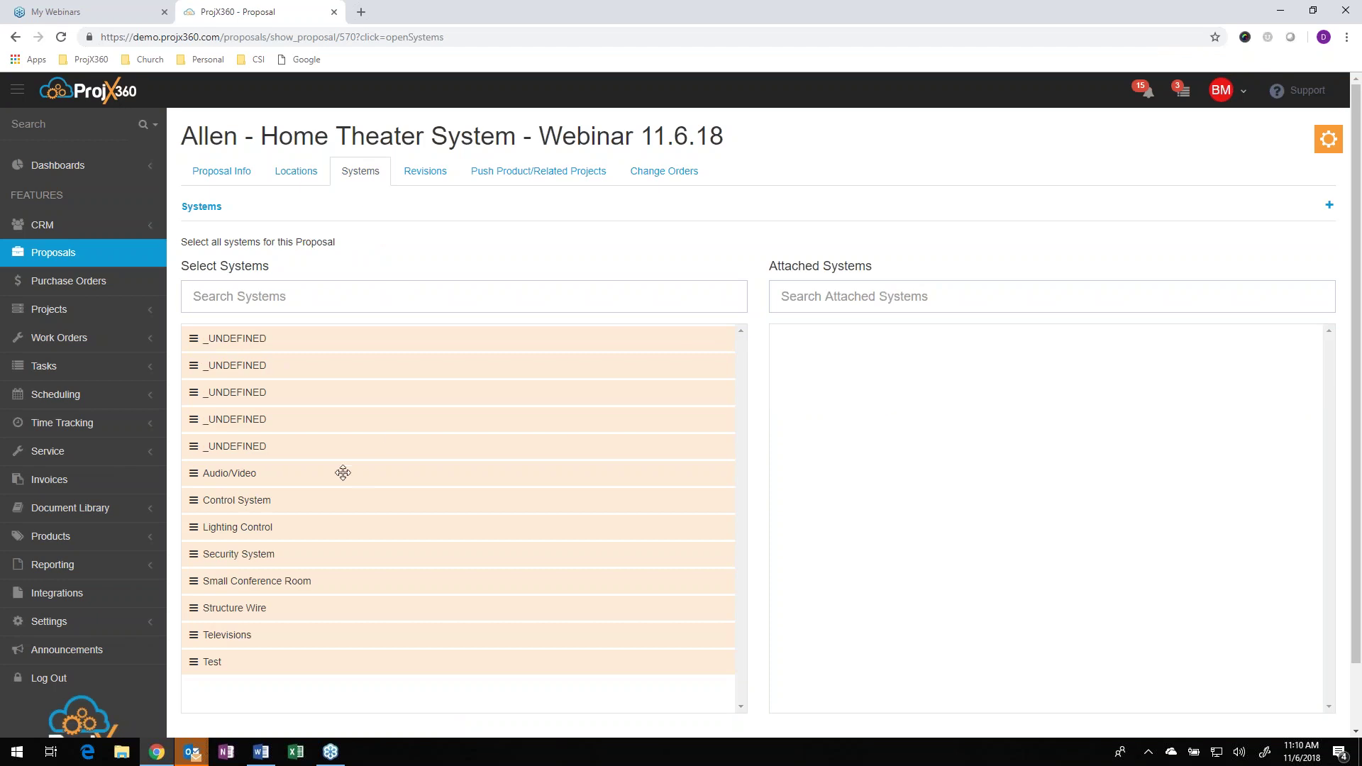
left_click_drag(326, 474, 926, 410)
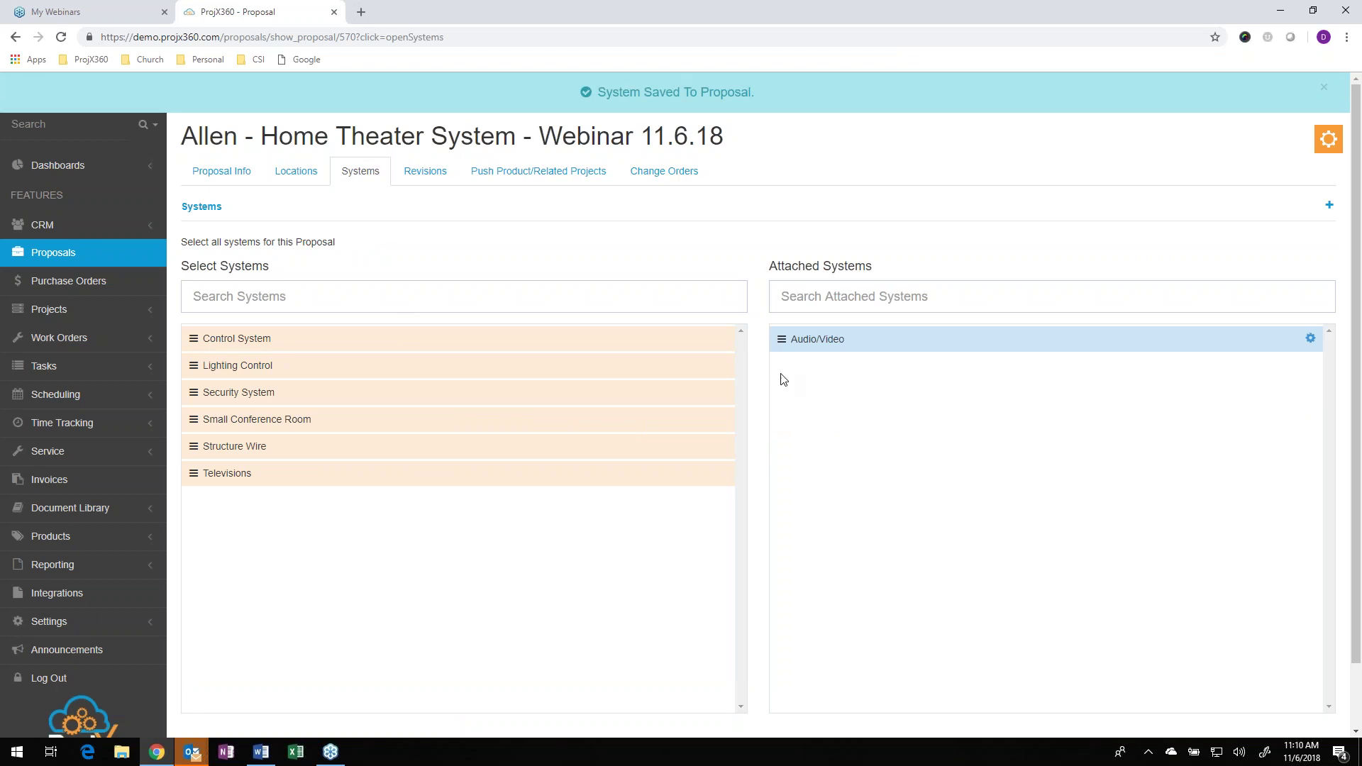
left_click_drag(298, 343, 924, 413)
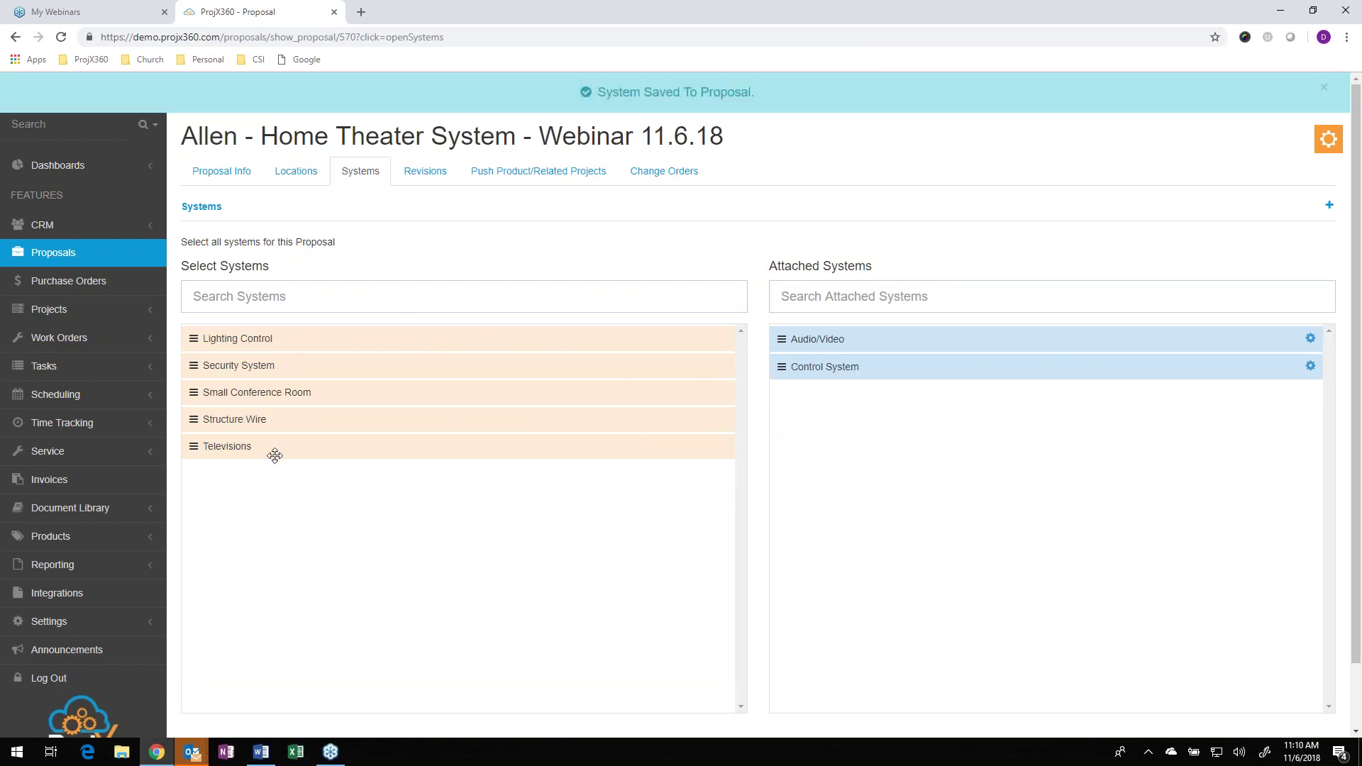
left_click_drag(274, 450, 891, 462)
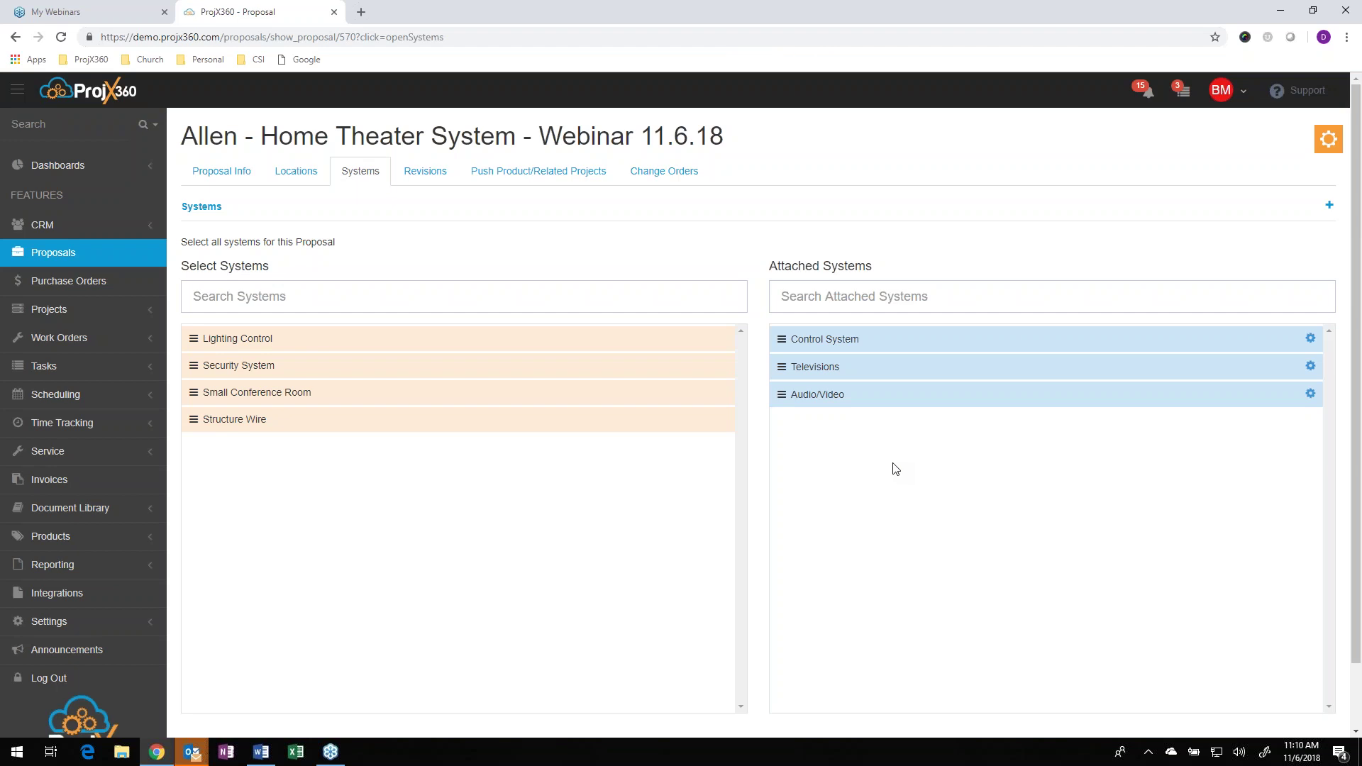
left_click_drag(829, 398, 831, 359)
- Open the proposal builder for this proposal
left_click(1329, 151)
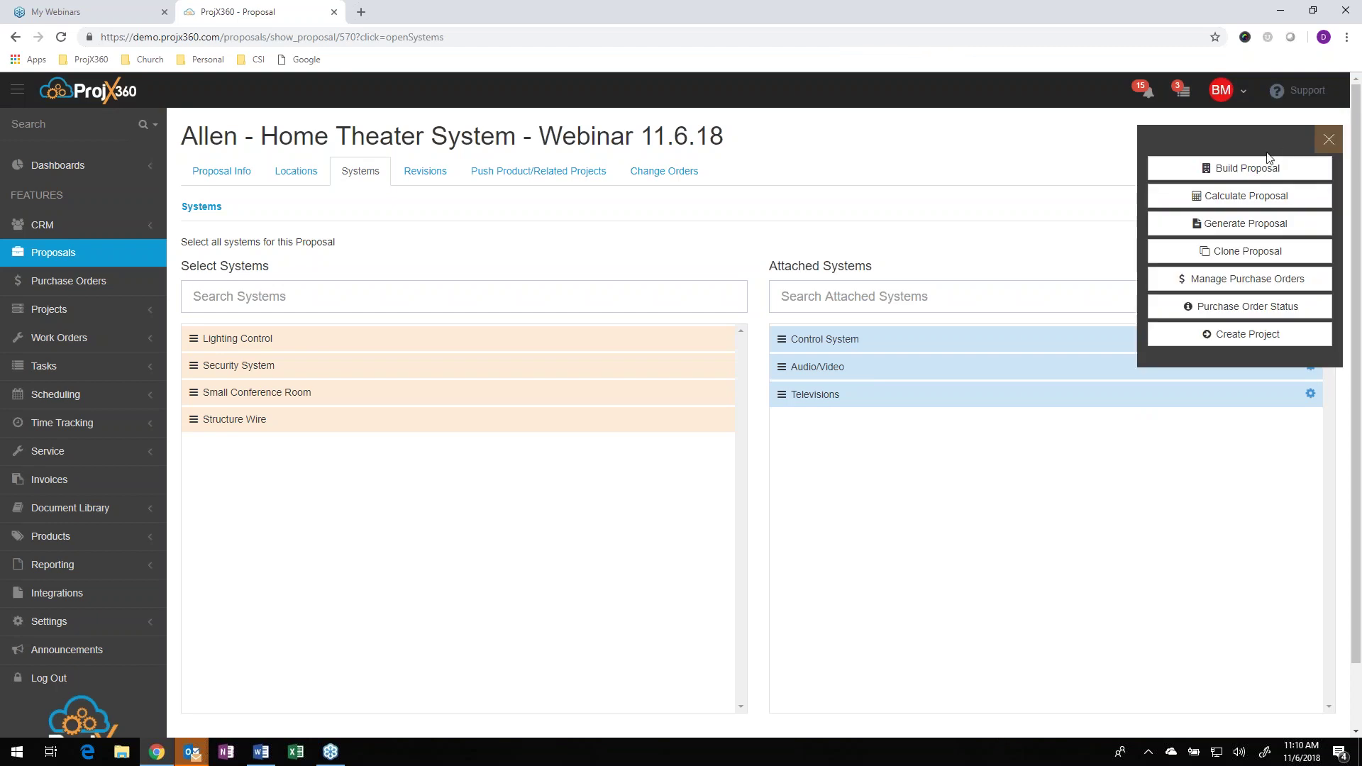
left_click(1244, 169)
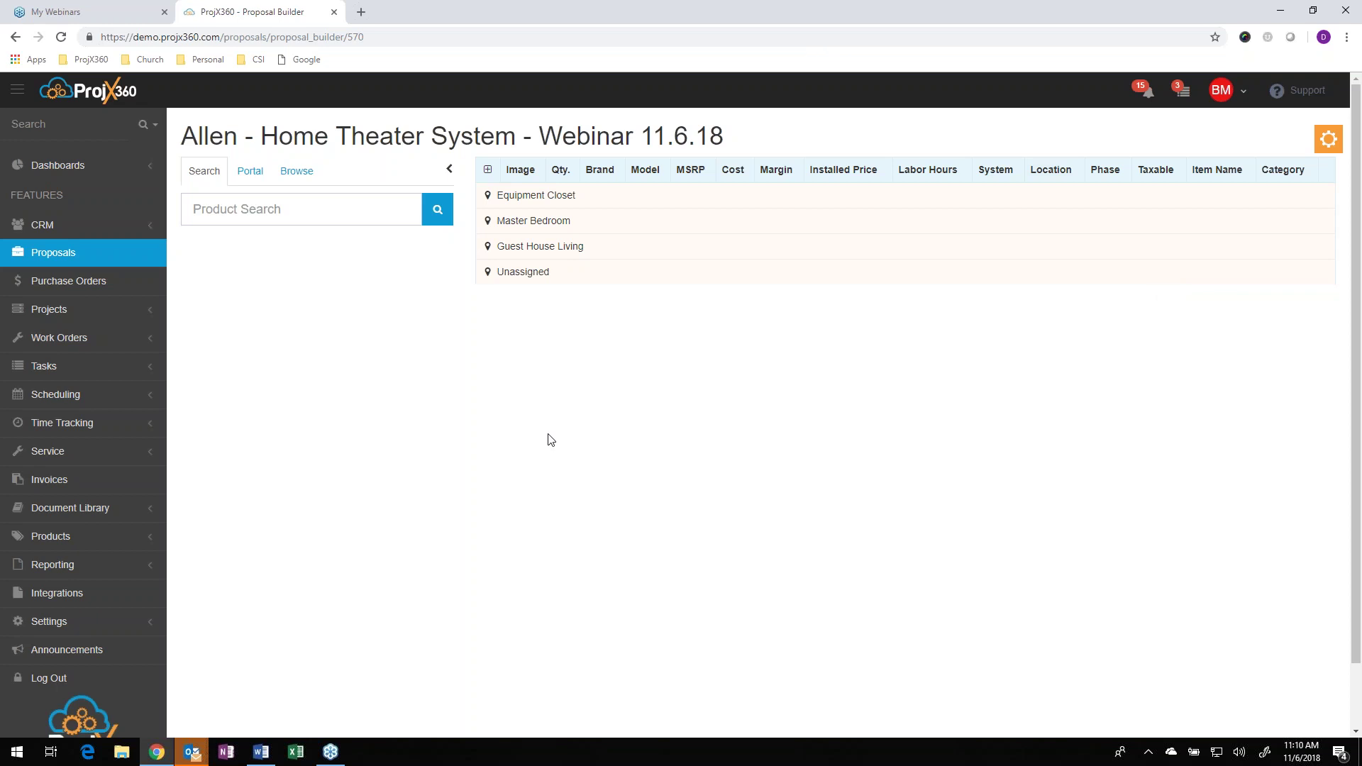
left_click(74, 536)
scroll(75, 525, "down", 3)
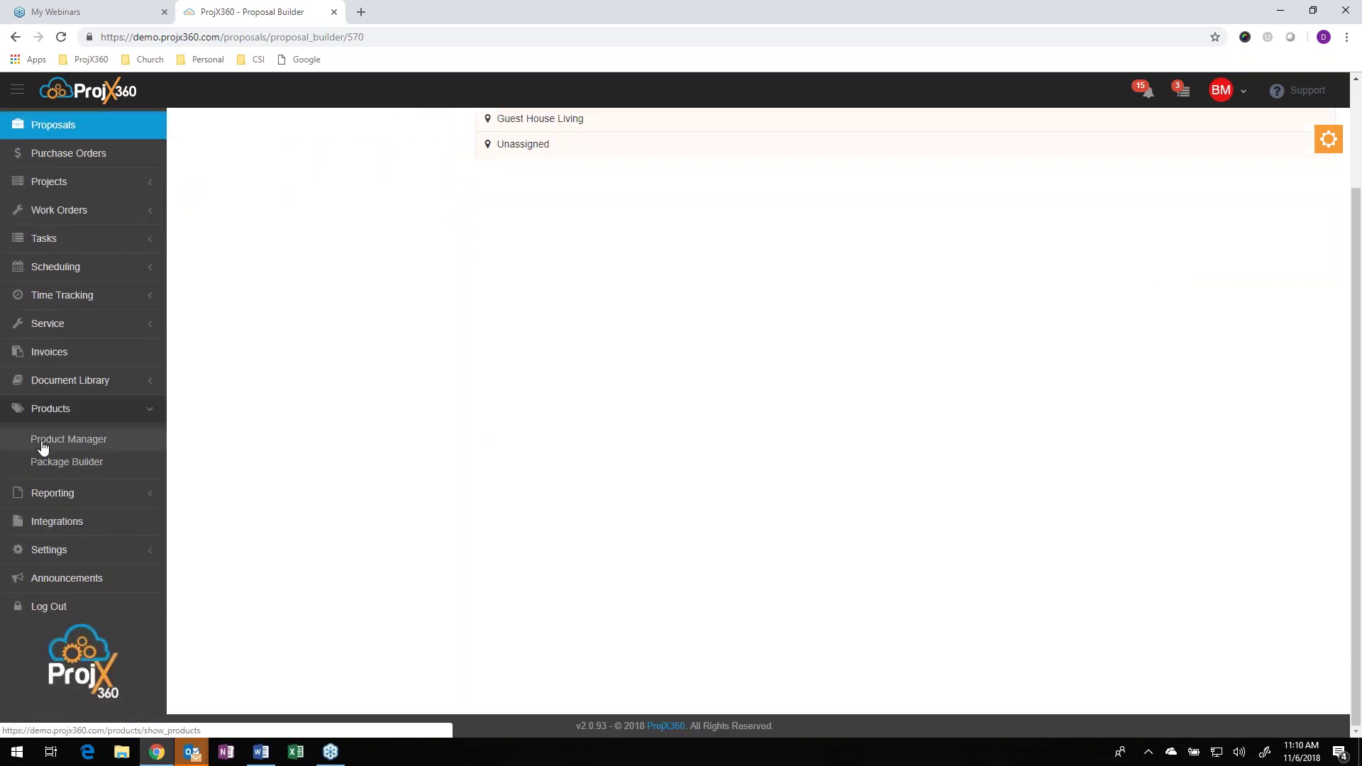
scroll(255, 419, "up", 2)
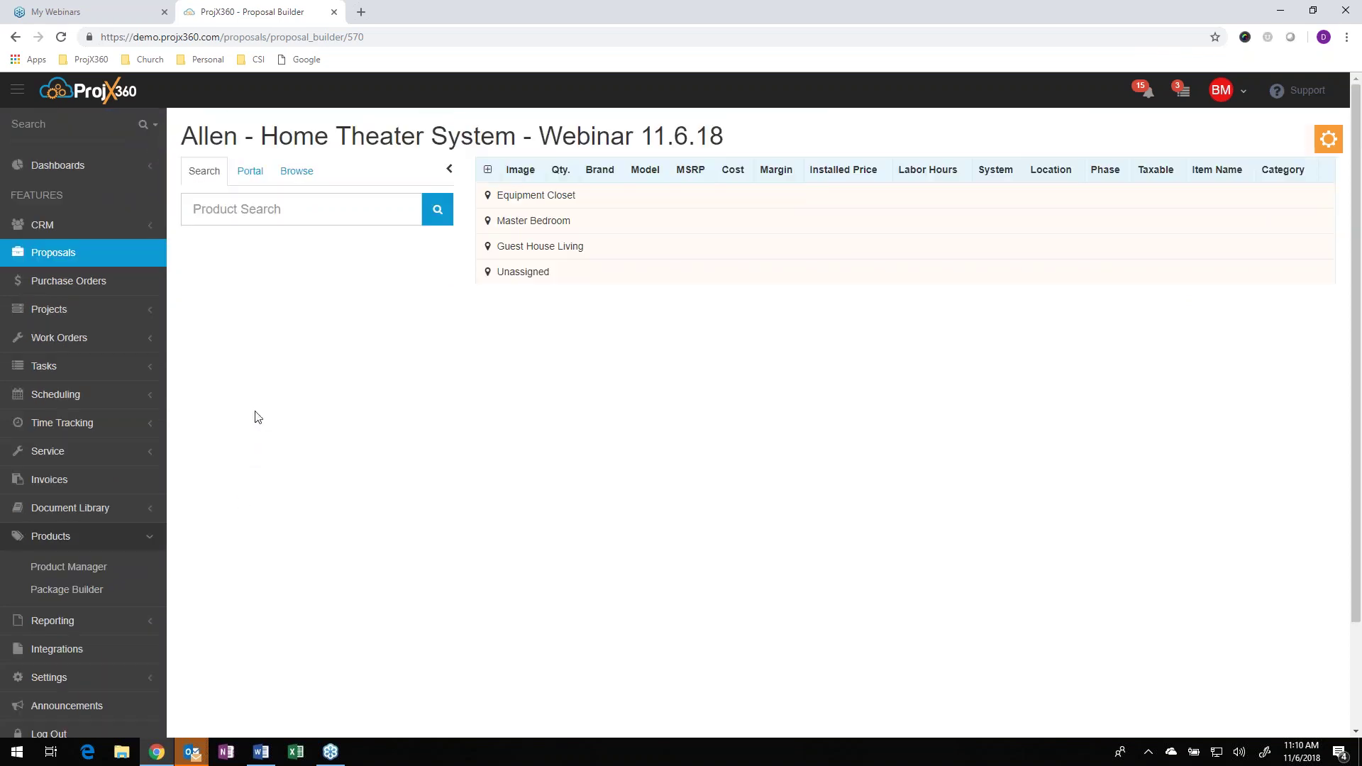
- Search the products for "sony xbr" and add the Sony XBR75X850D to the Televisions system in the Master Bedroom
left_click(228, 210)
type("sony xbr")
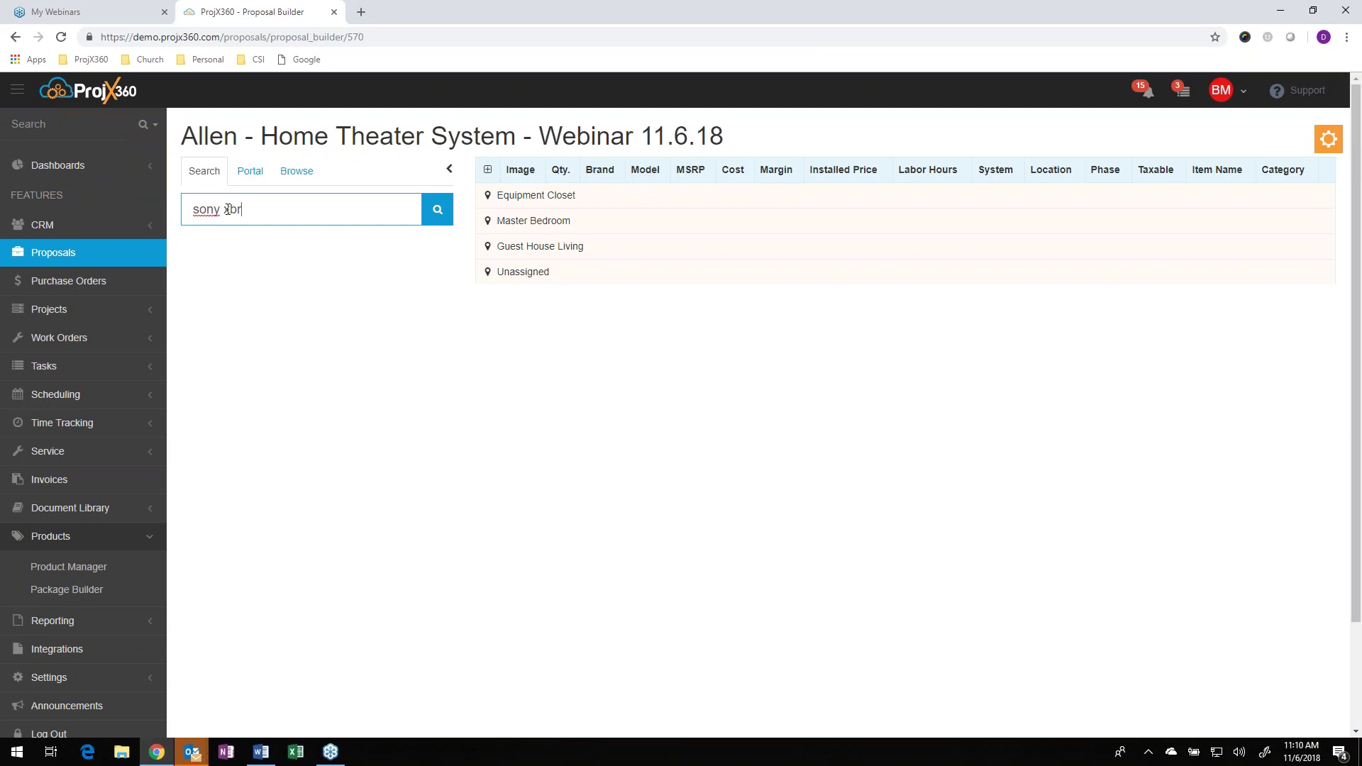
key("Return")
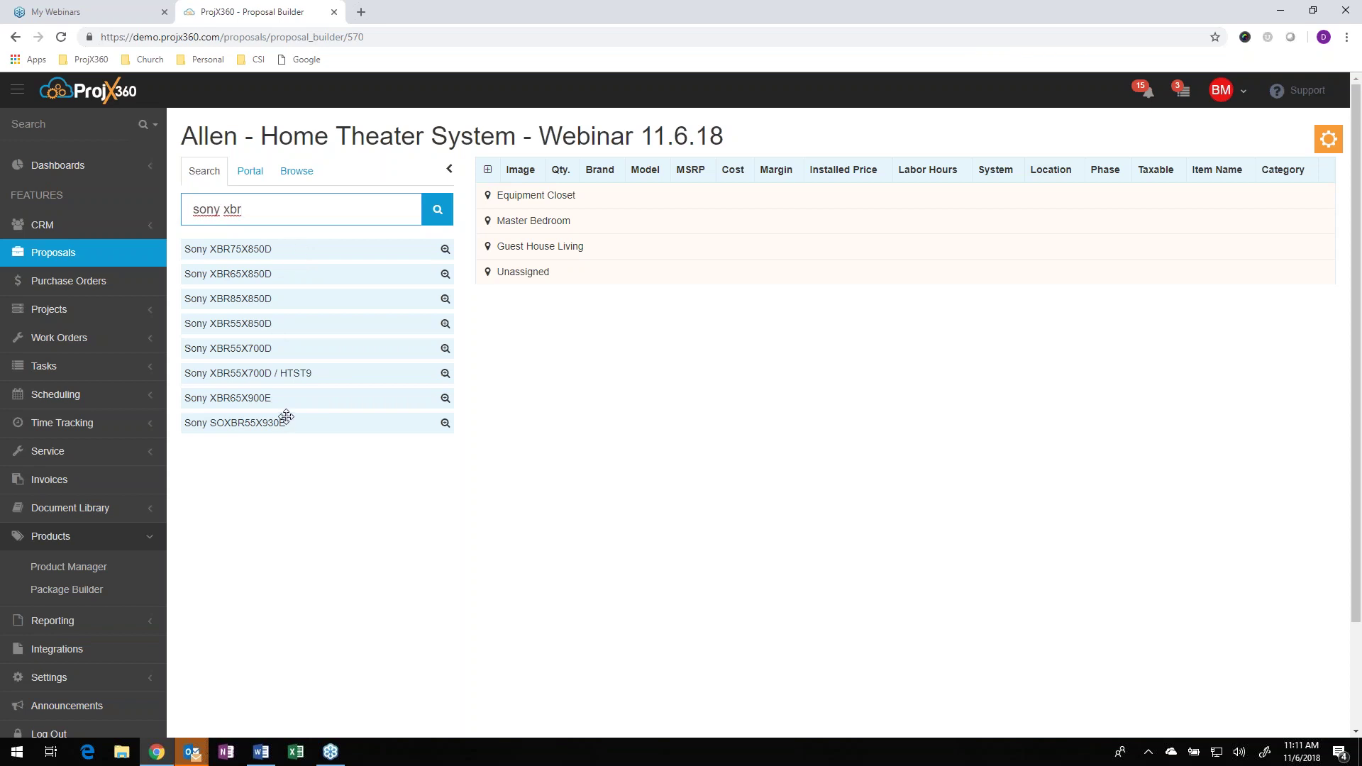
left_click(591, 226)
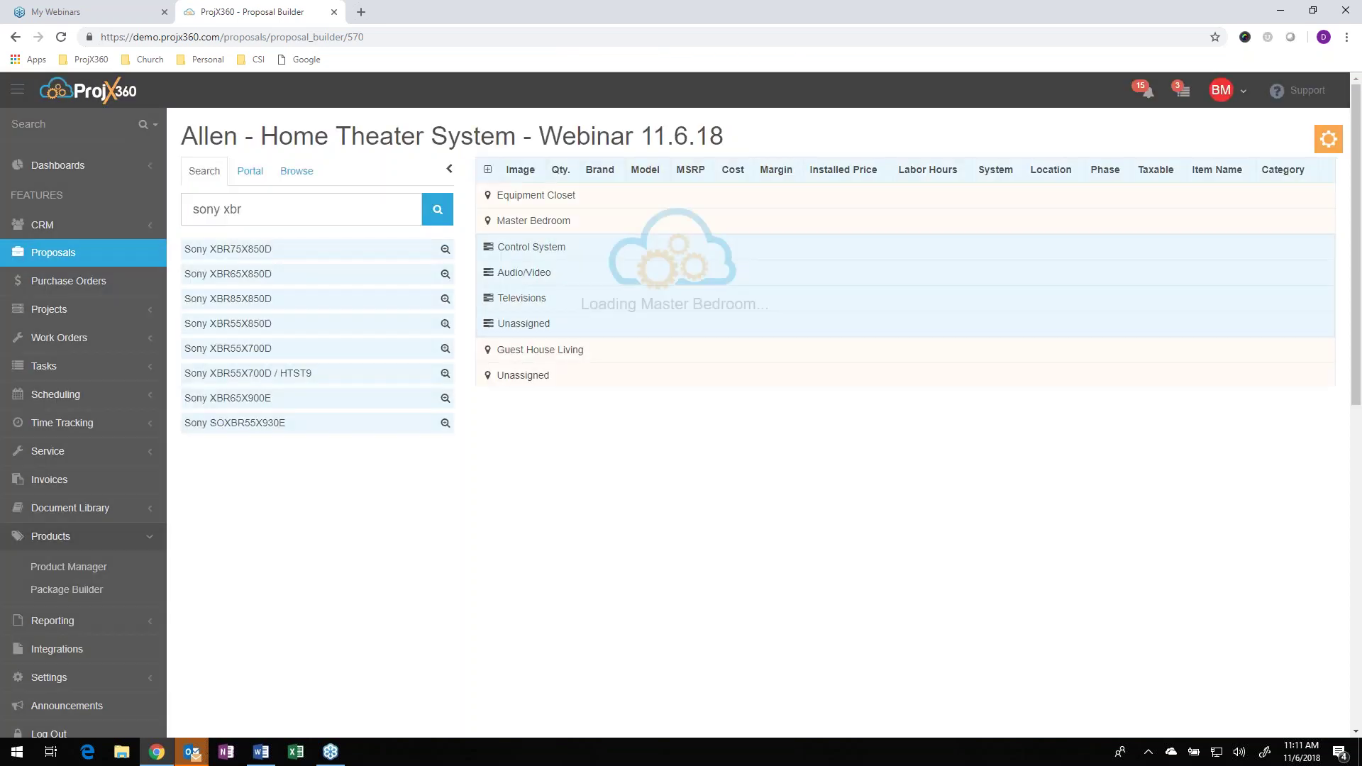
left_click_drag(294, 251, 621, 299)
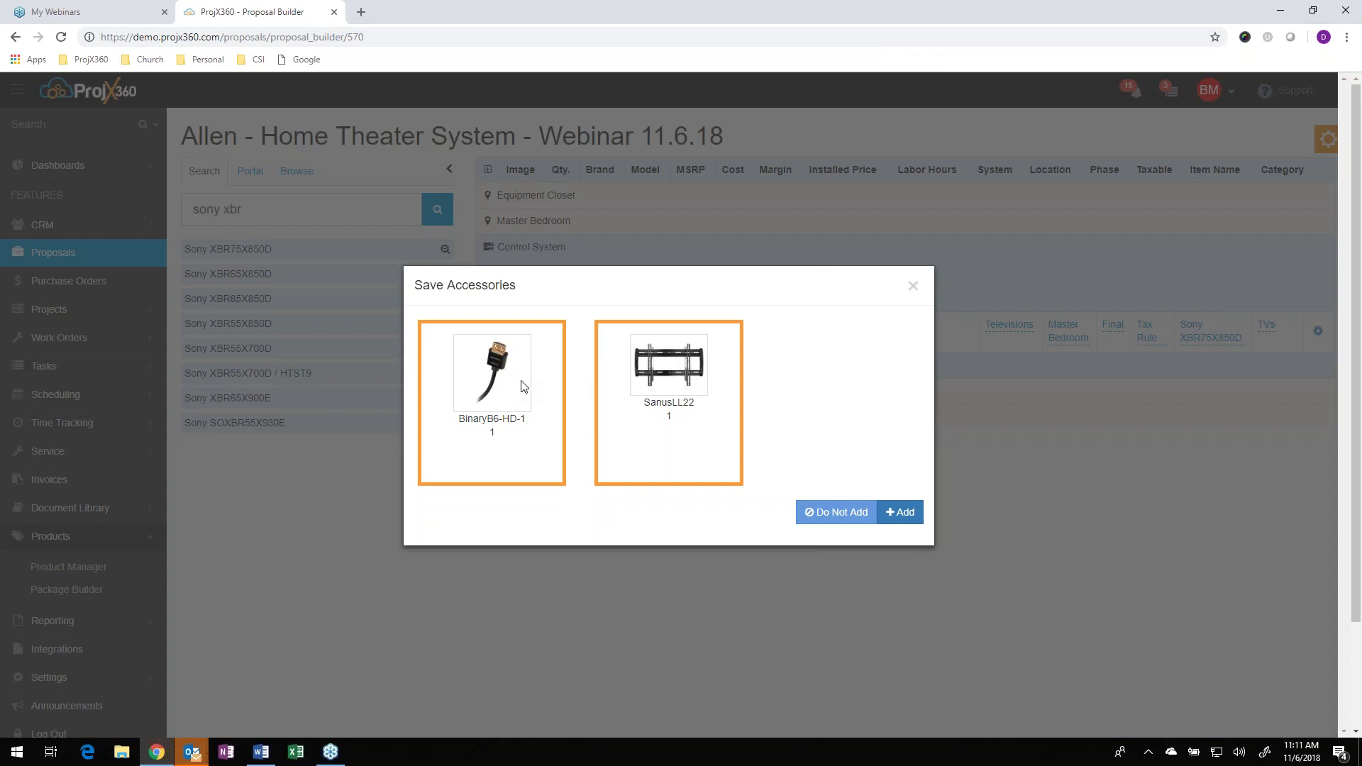
- Add only the Sanus LL22 accessory to the television, leaving out the Binary B6-HD-1, and expand the television's accessories
left_click(500, 390)
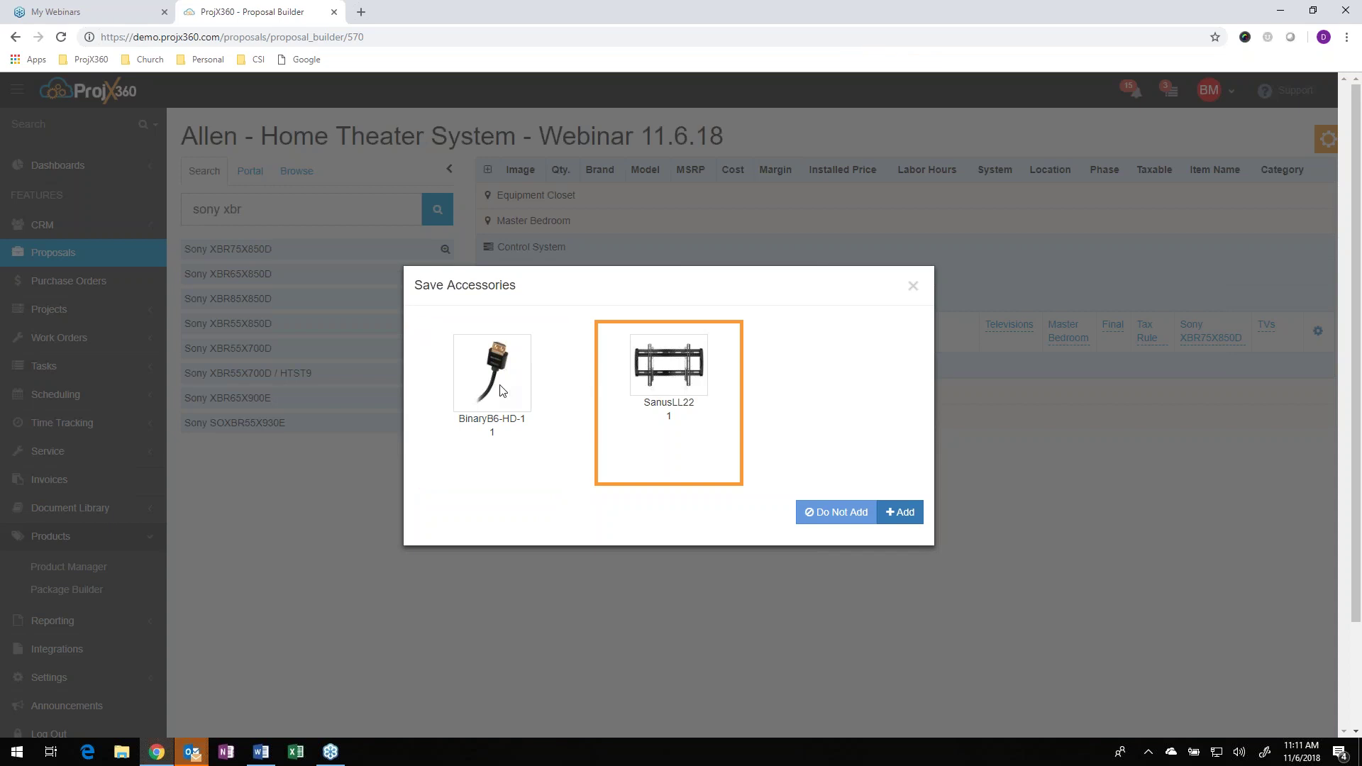
left_click(903, 512)
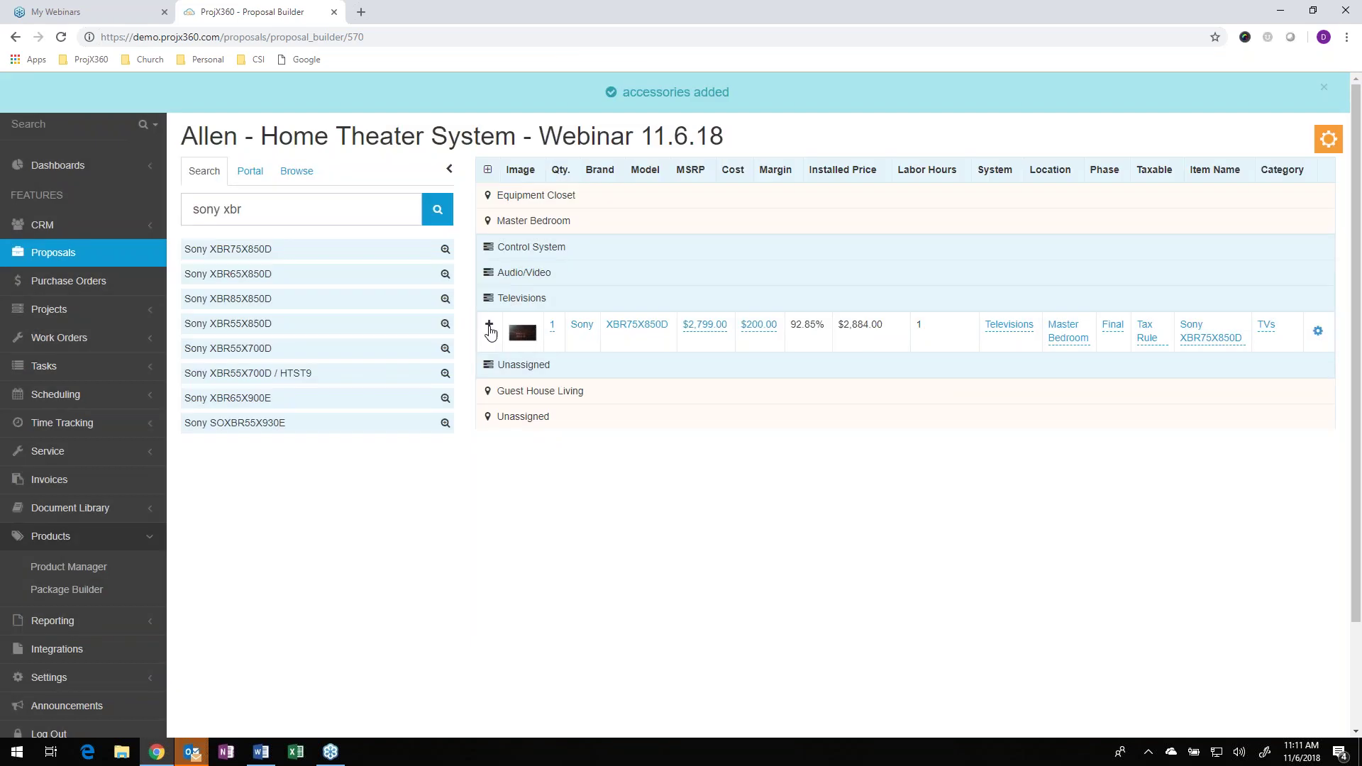
left_click(490, 326)
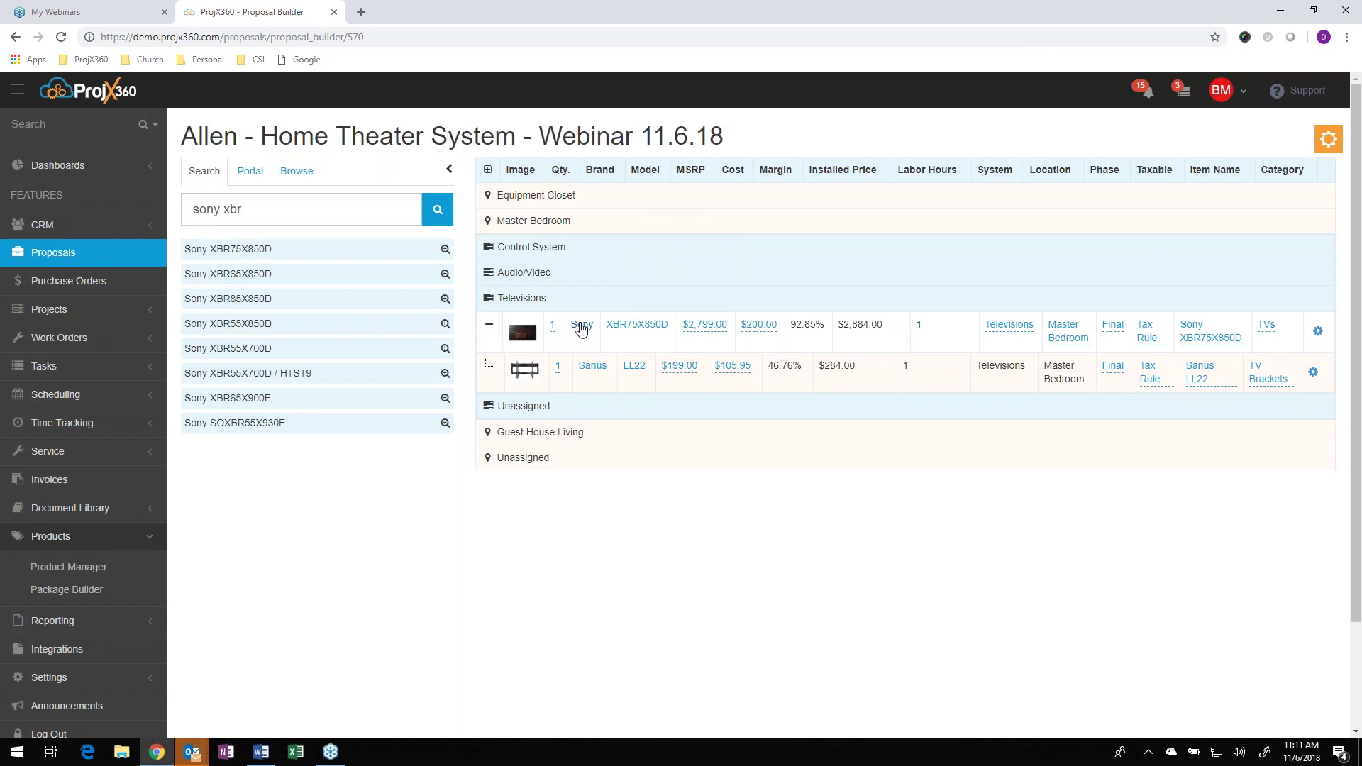
- Examine the labor details and available labor phases of the Sony XBR75X850D, and close them without making changes
left_click(581, 327)
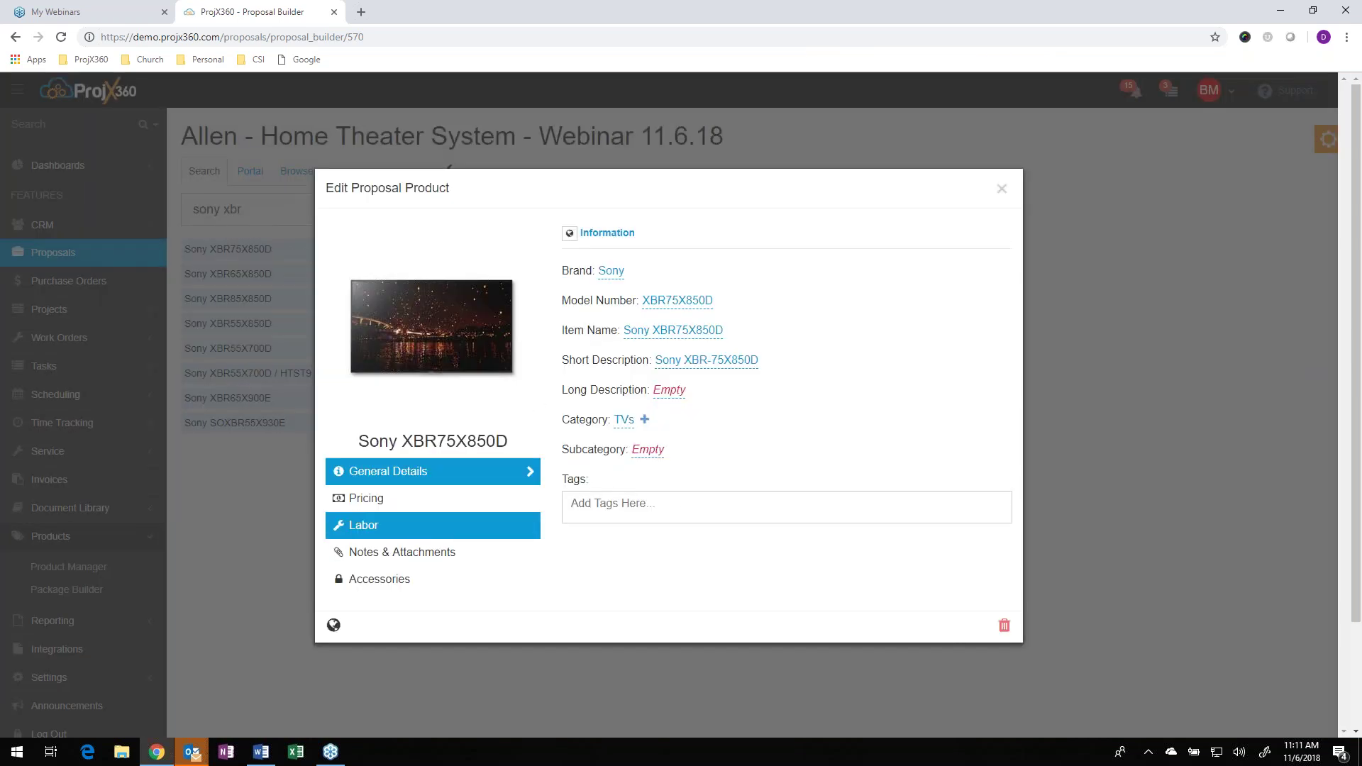
left_click(441, 515)
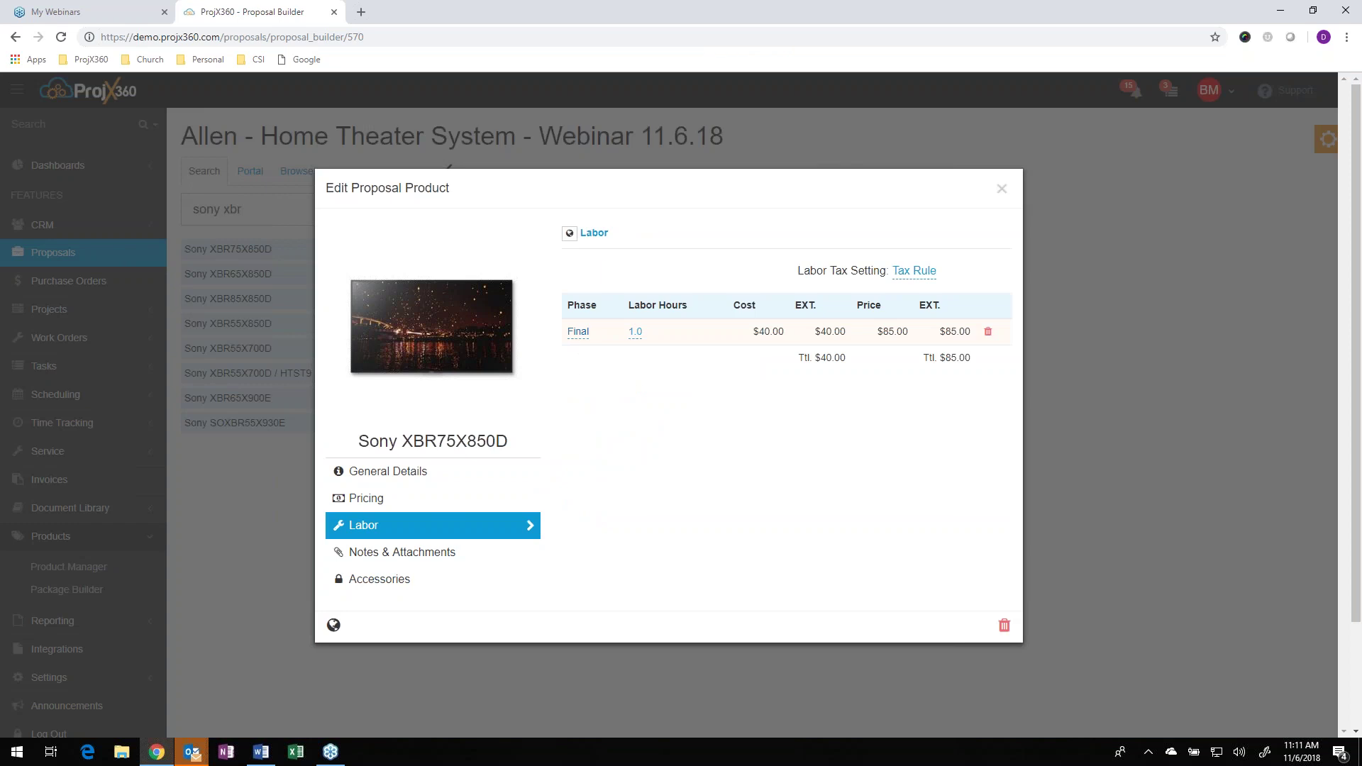
left_click(578, 332)
left_click(577, 387)
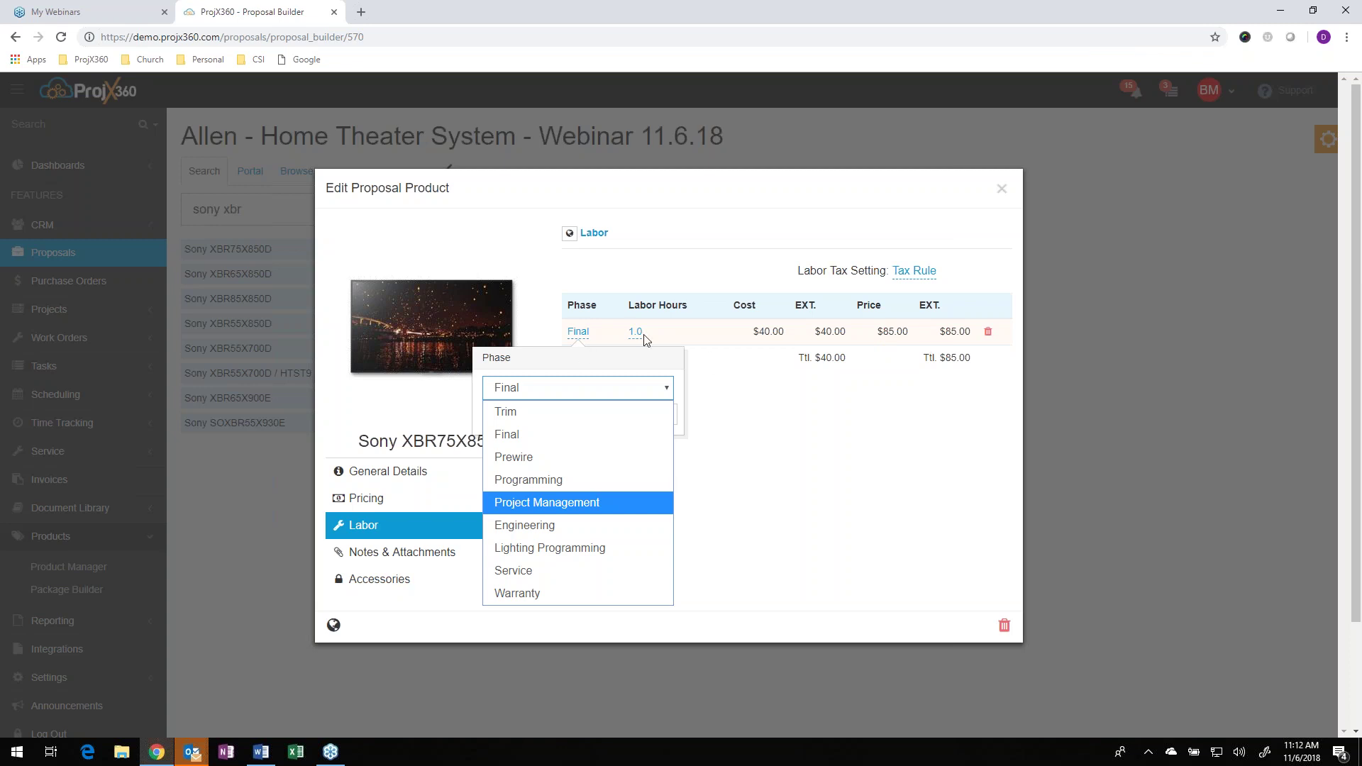
left_click(1003, 192)
left_click(1002, 192)
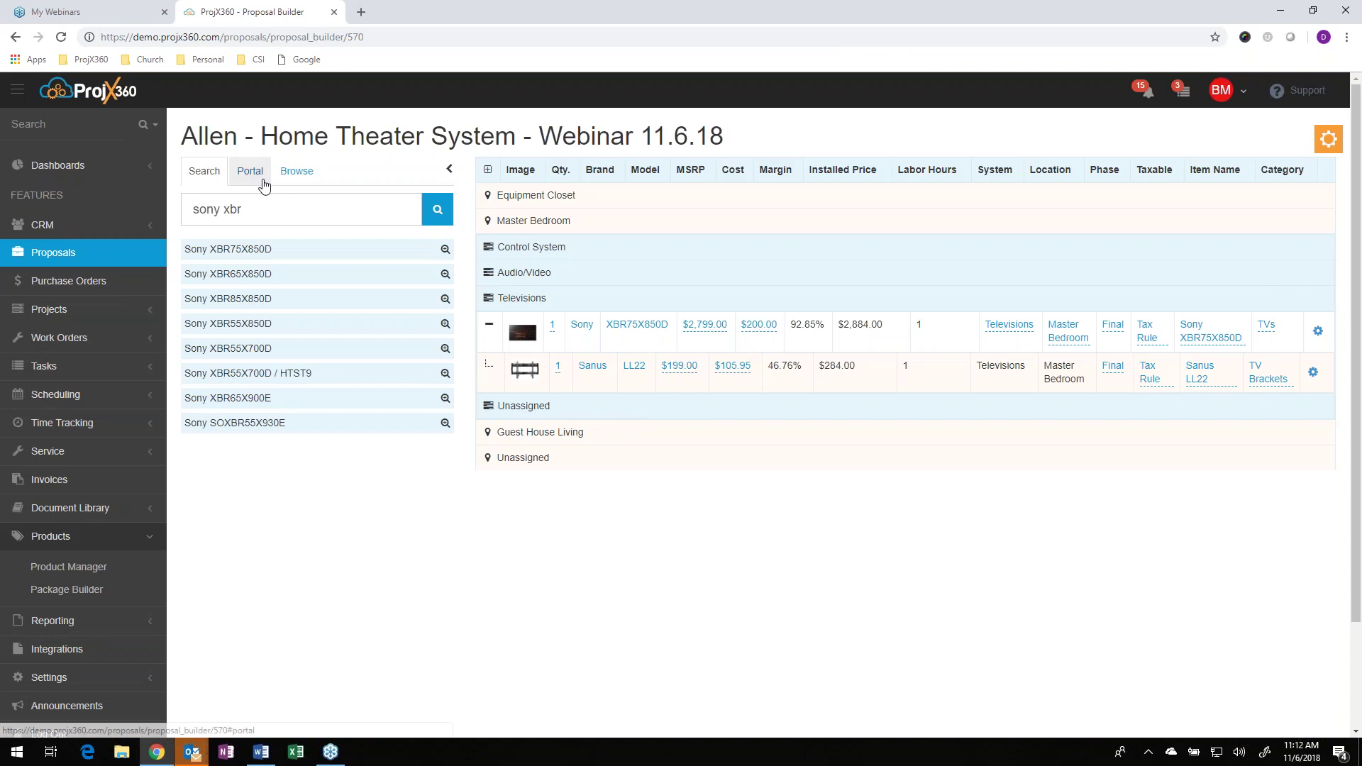
- Search the Portal product catalog for "crestron dm"
left_click(262, 179)
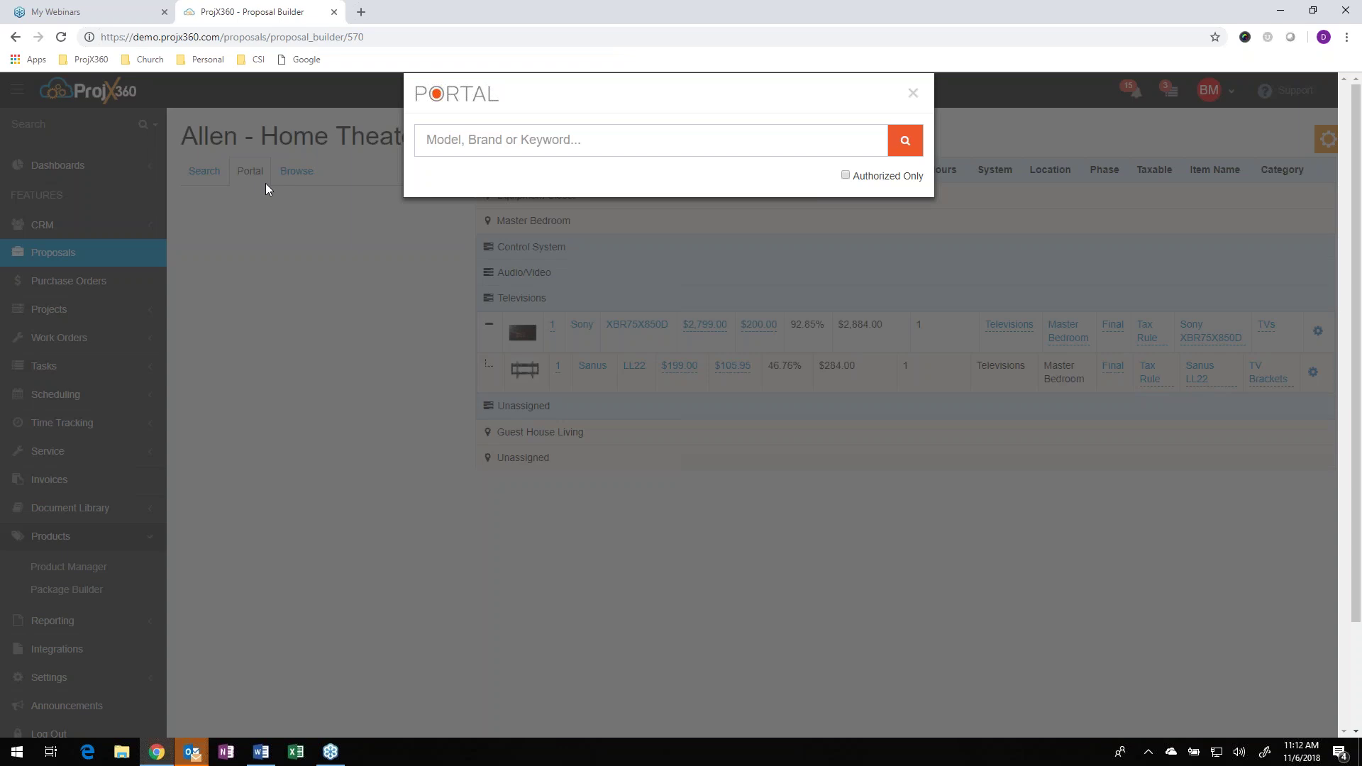
left_click(462, 136)
type("crestron ")
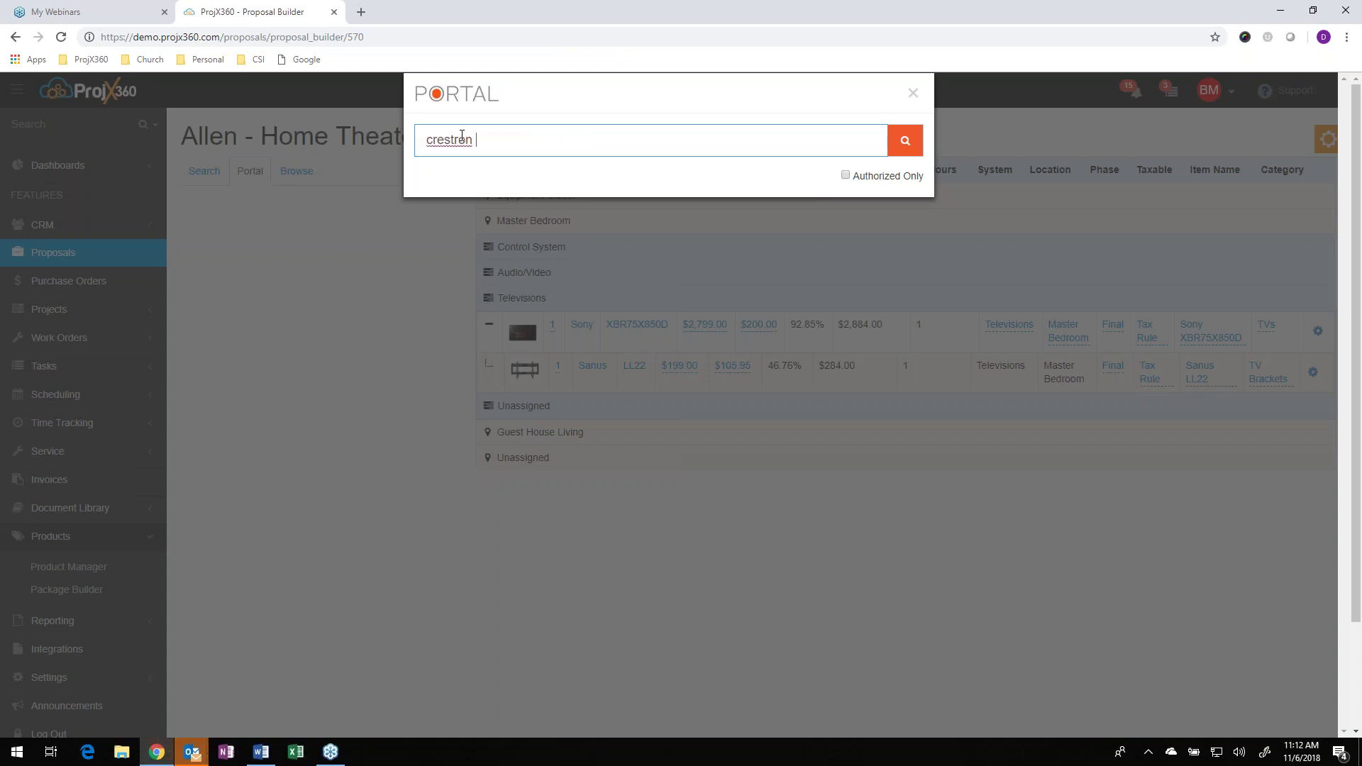
type("dm")
key("Return")
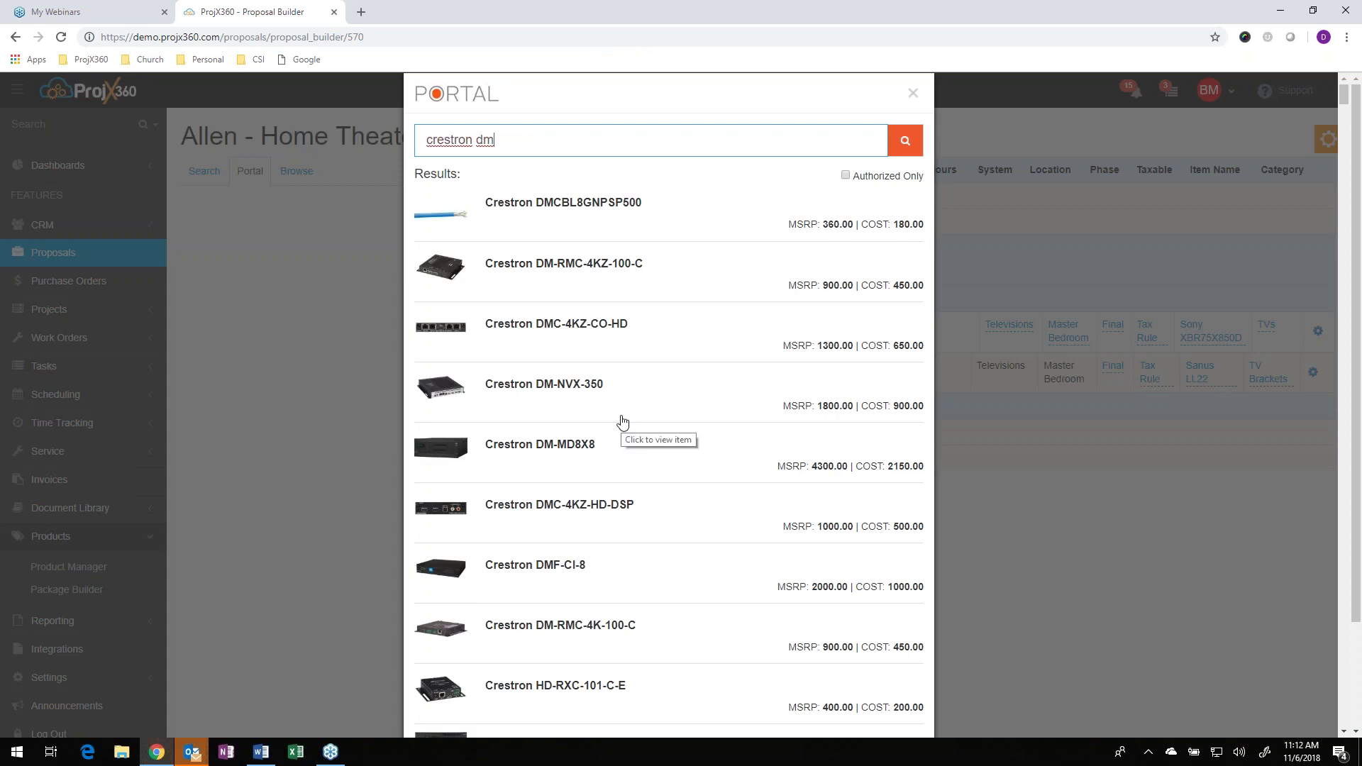
- Queue the Crestron DM-NVX-351C and Crestron HD-TXC-101-C-E from the Portal results, and return to the proposal builder
scroll(599, 450, "down", 1)
scroll(599, 450, "down", 8)
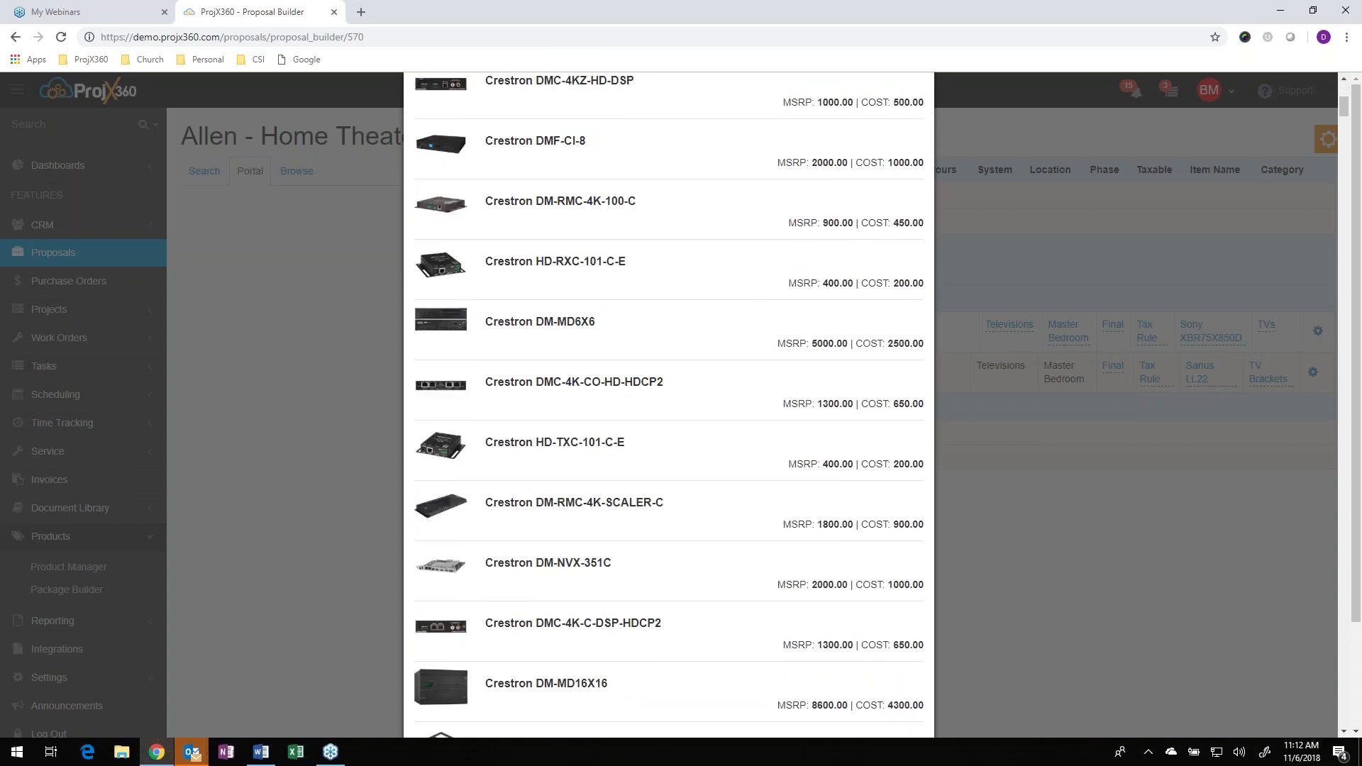
left_click(586, 389)
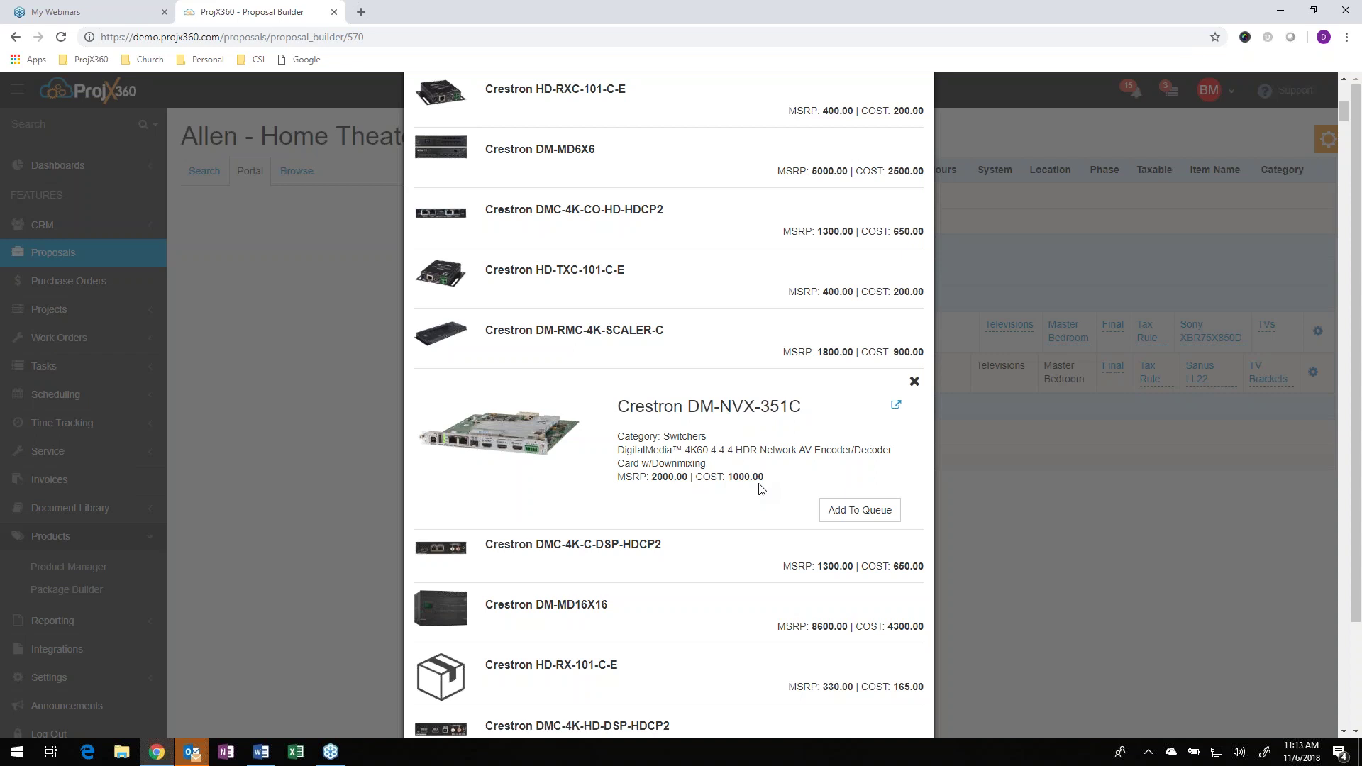
left_click(854, 511)
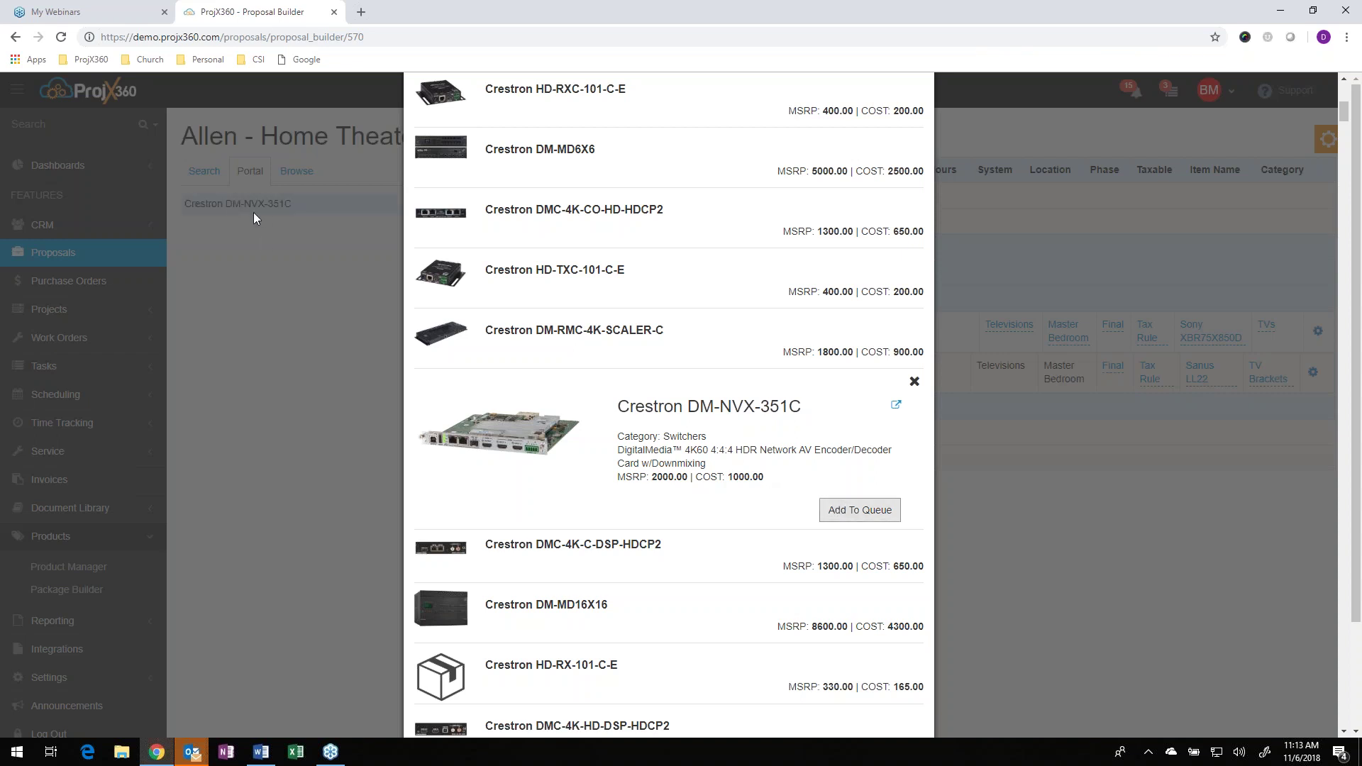
left_click(596, 271)
left_click(861, 397)
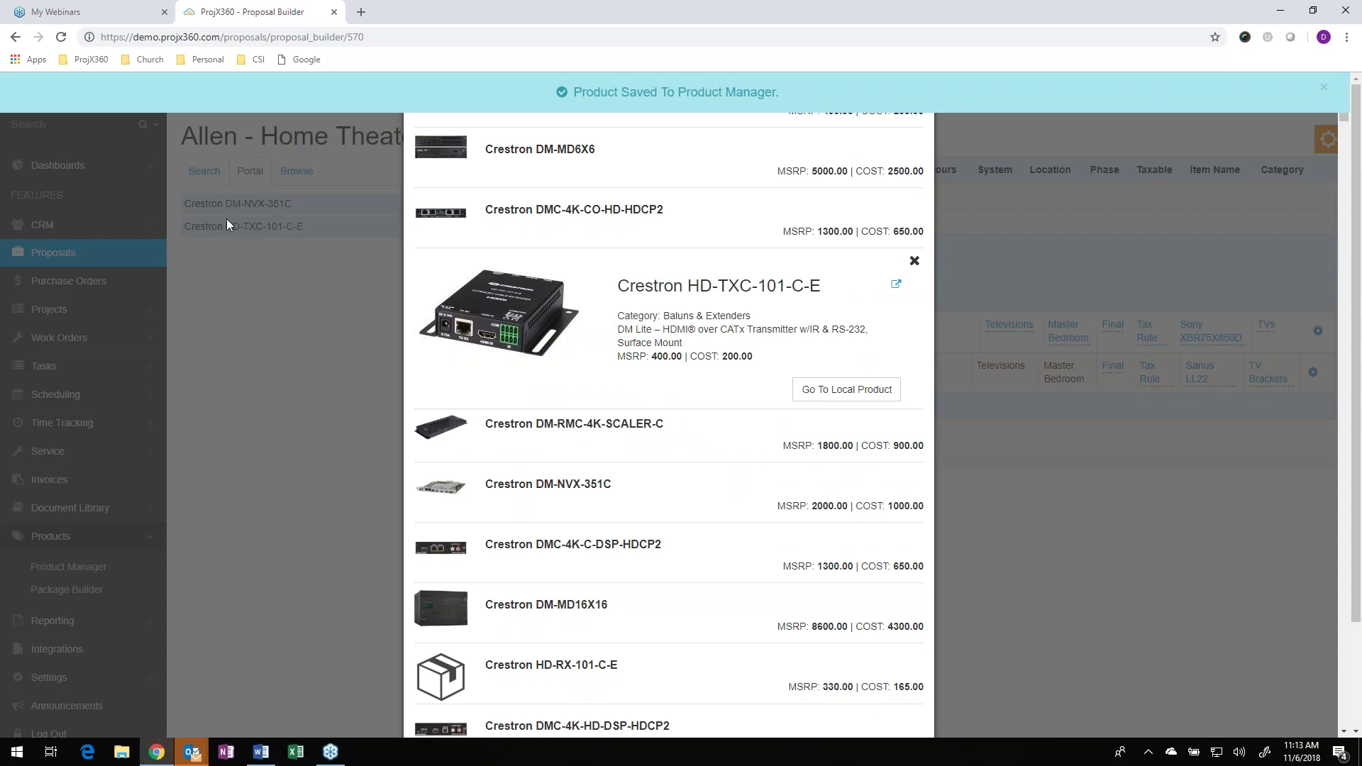
scroll(749, 324, "up", 1)
scroll(749, 324, "up", 8)
left_click(913, 93)
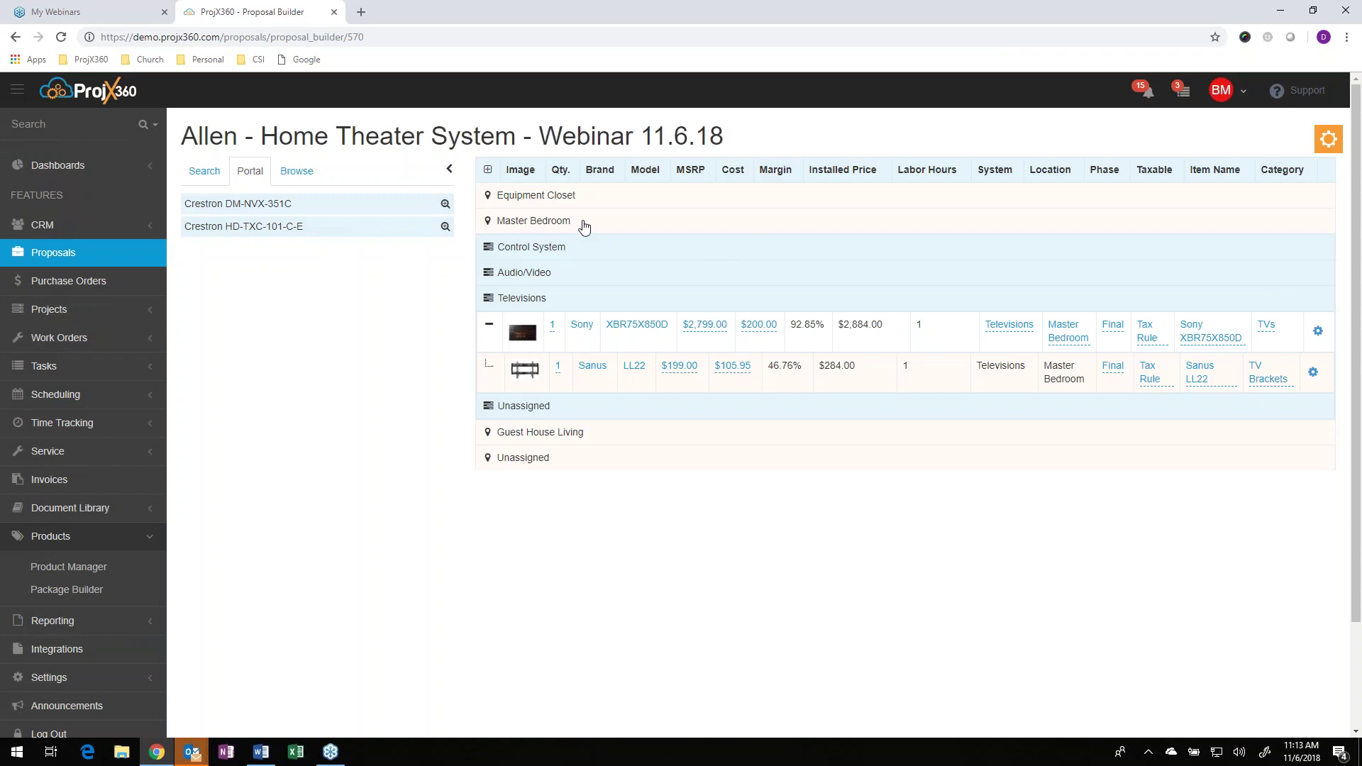
- Add the queued Crestron DM-NVX-351C to the Control System in the Equipment Closet
left_click(586, 225)
left_click(587, 201)
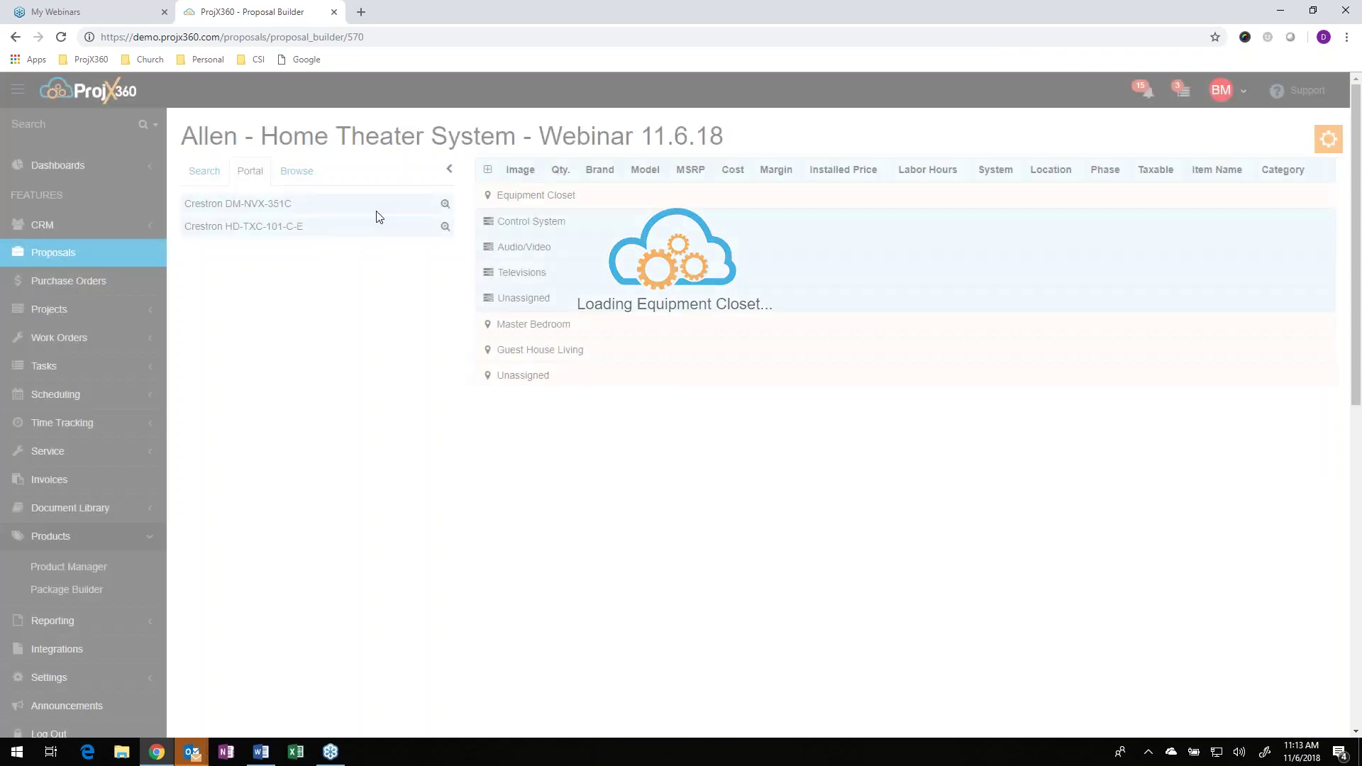
left_click_drag(291, 204, 581, 217)
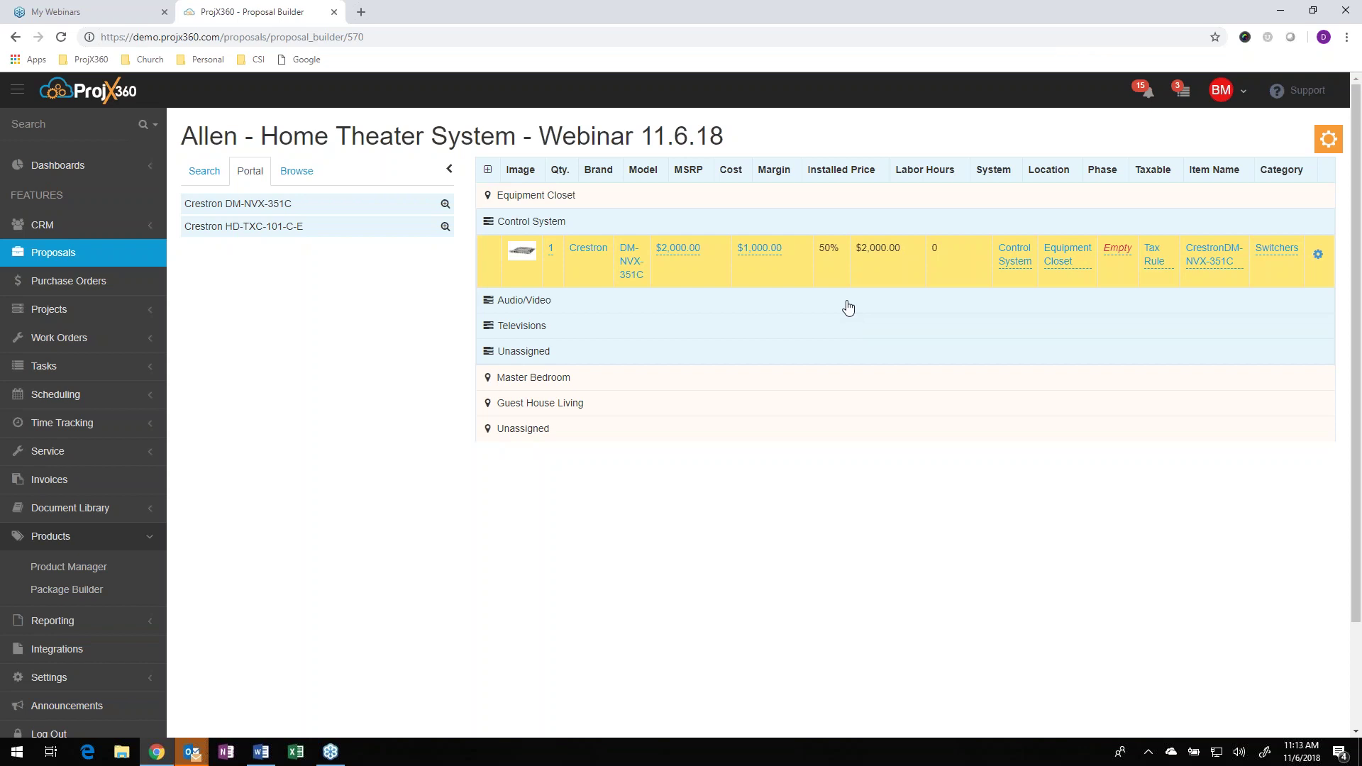
- Set the Crestron DM-NVX-351C's labor to the Final phase with .5 labor hours
left_click(594, 259)
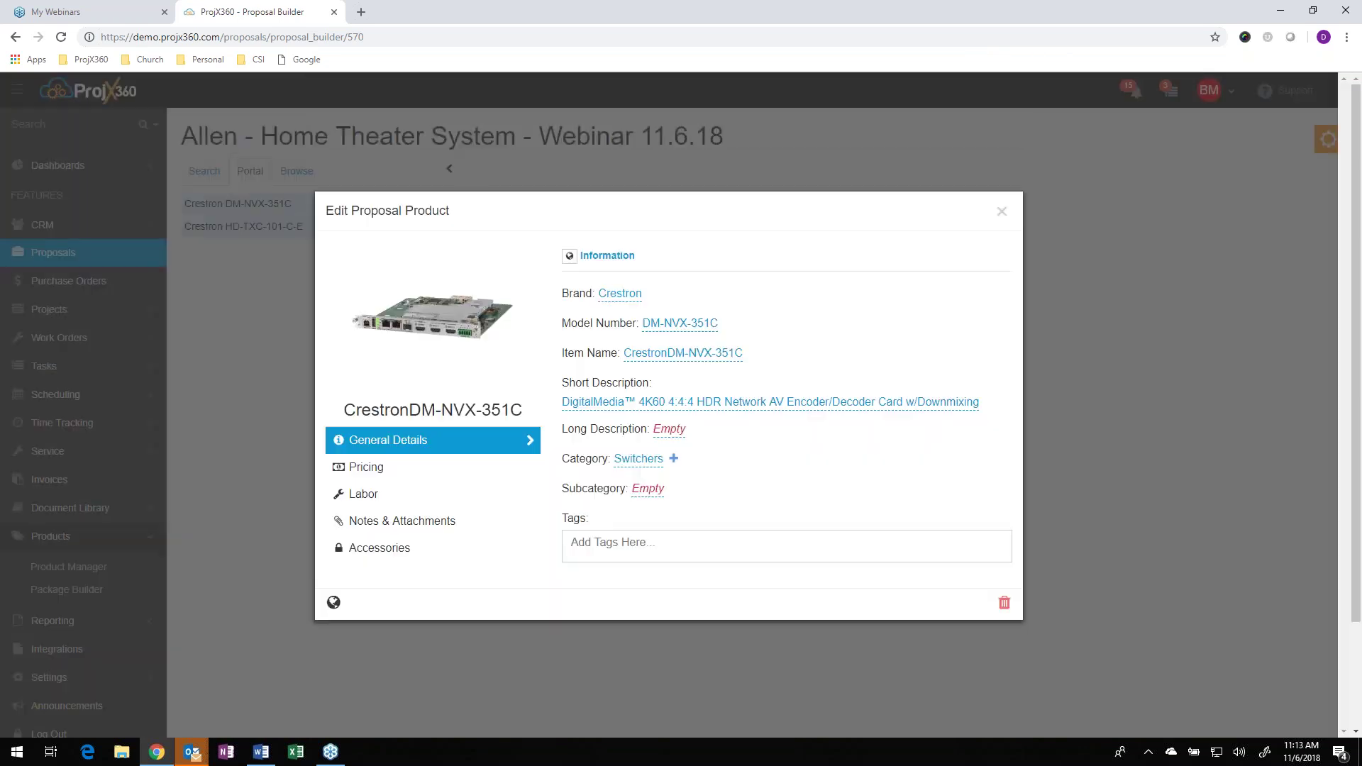
left_click(364, 494)
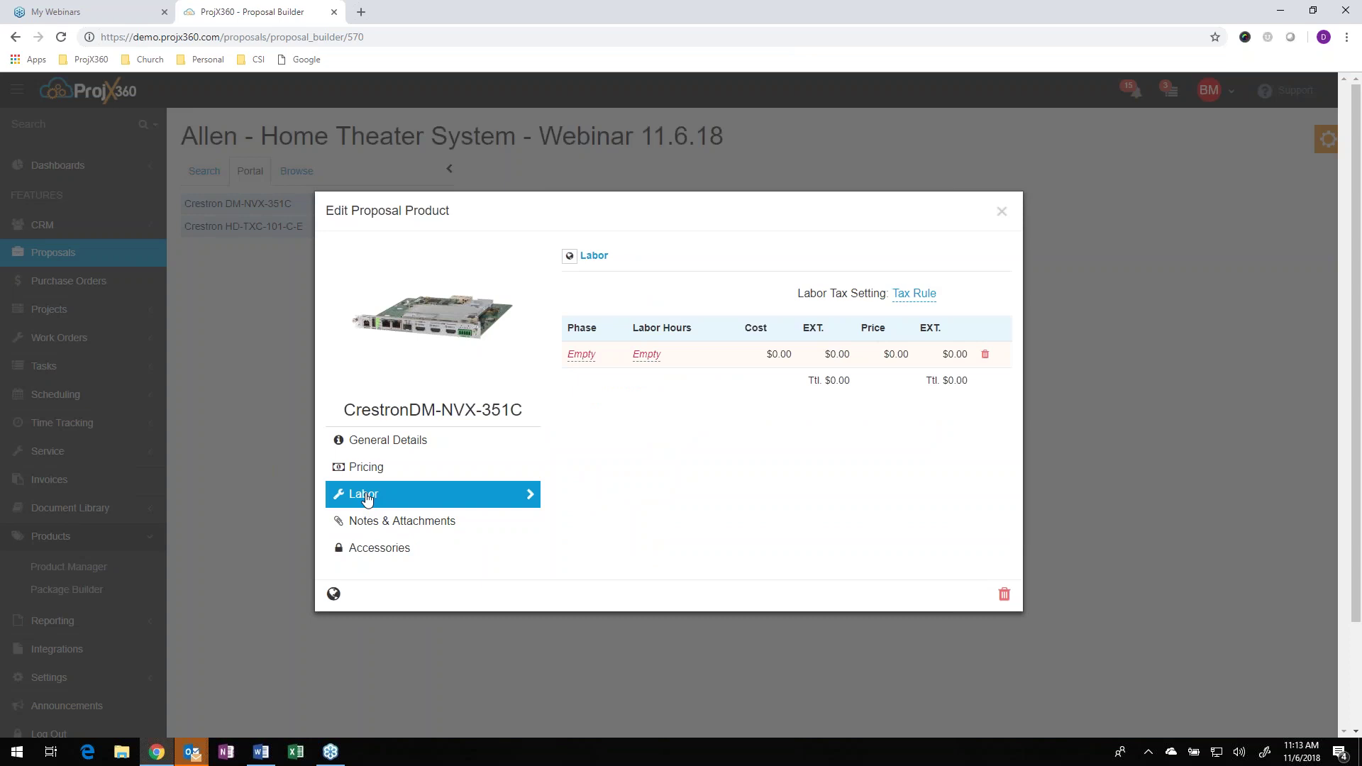
left_click(580, 356)
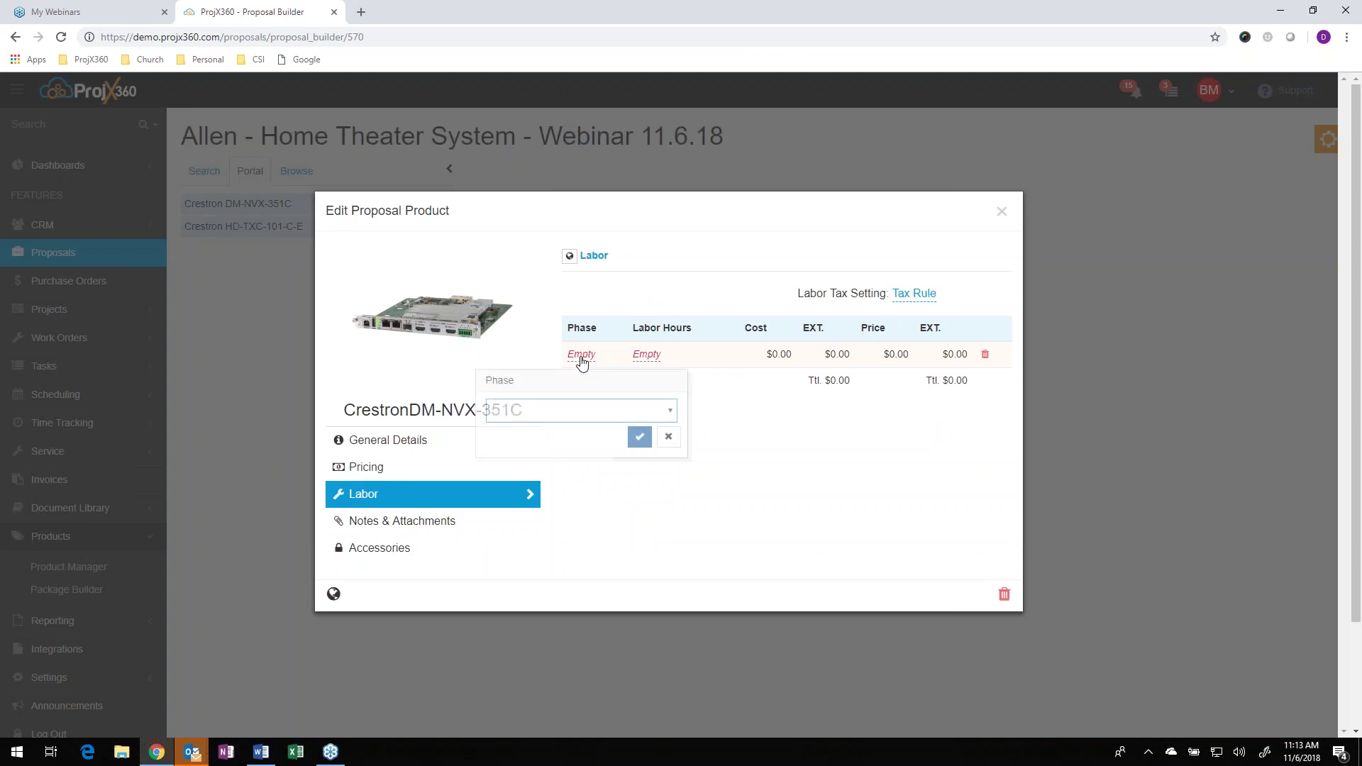
left_click(589, 412)
left_click(526, 458)
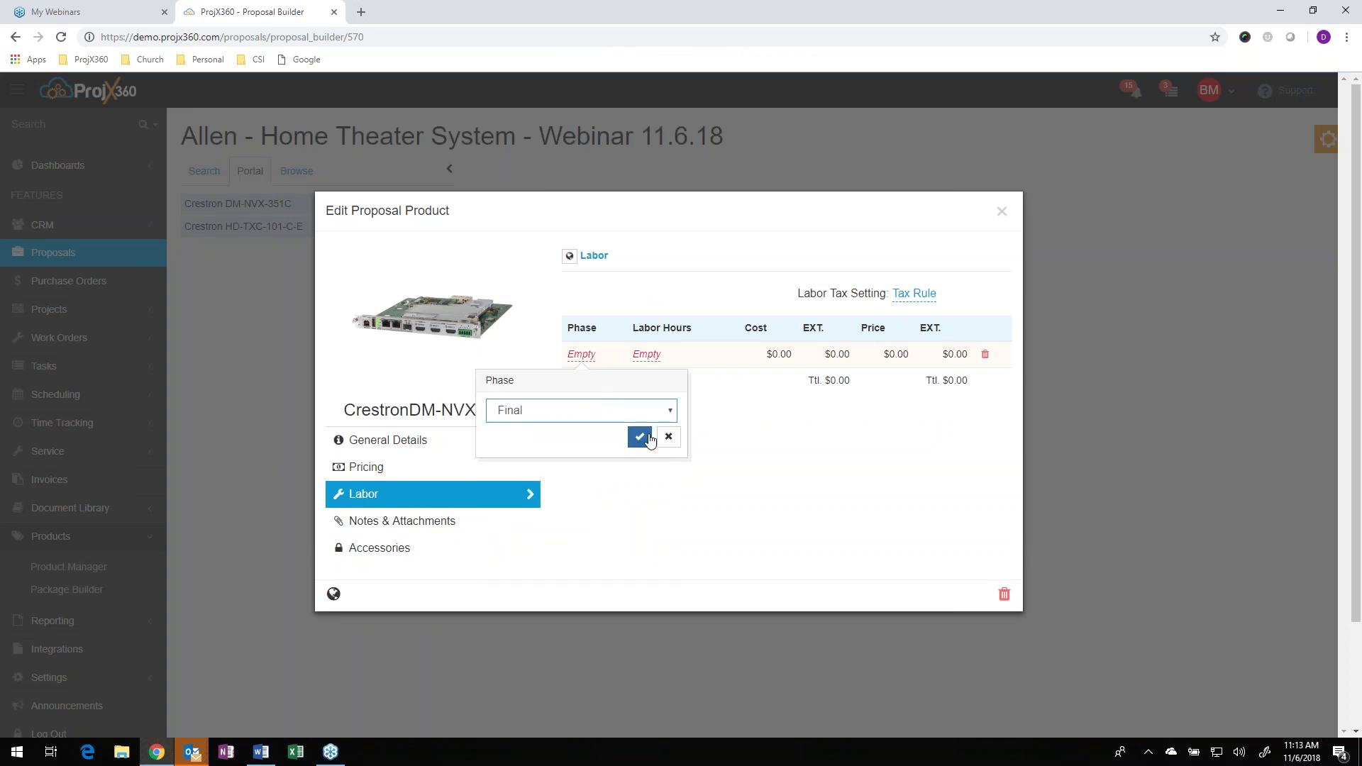
left_click(639, 438)
left_click(643, 355)
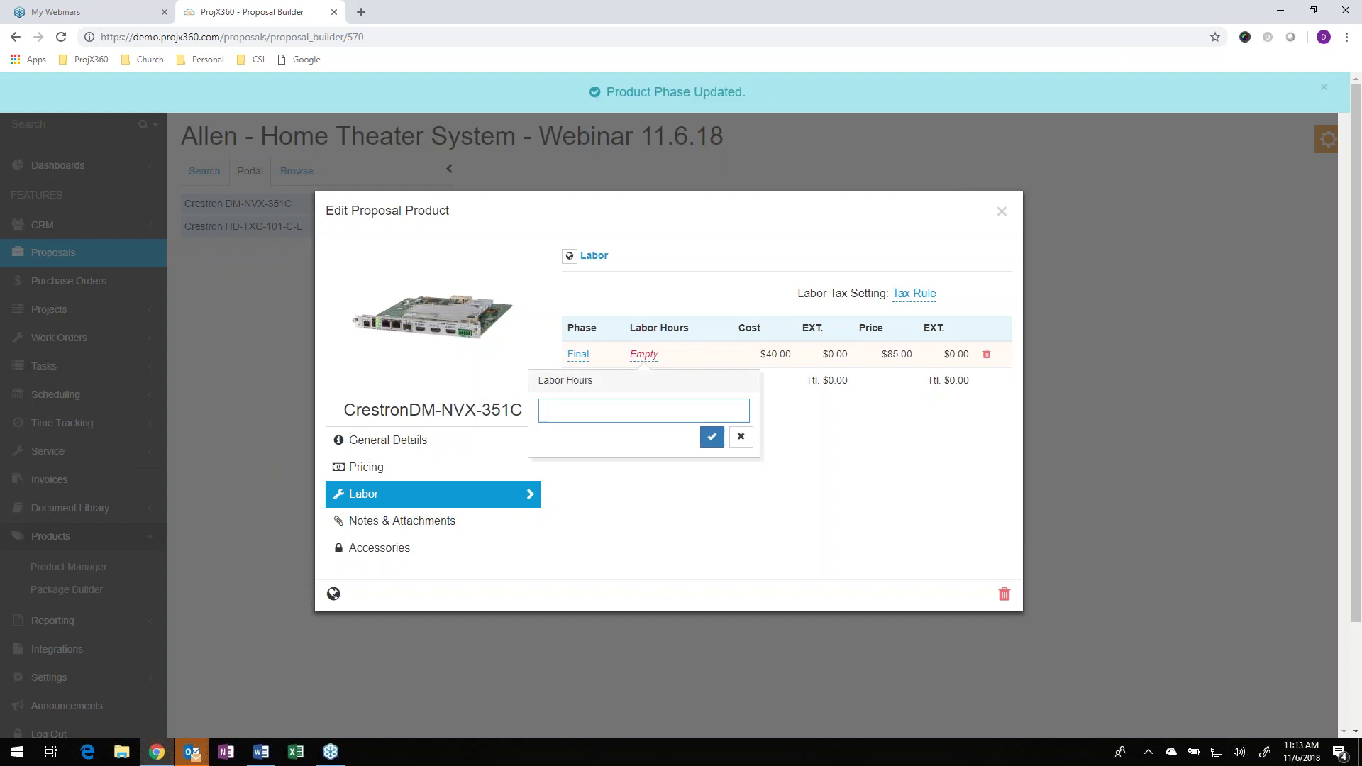
type(".5")
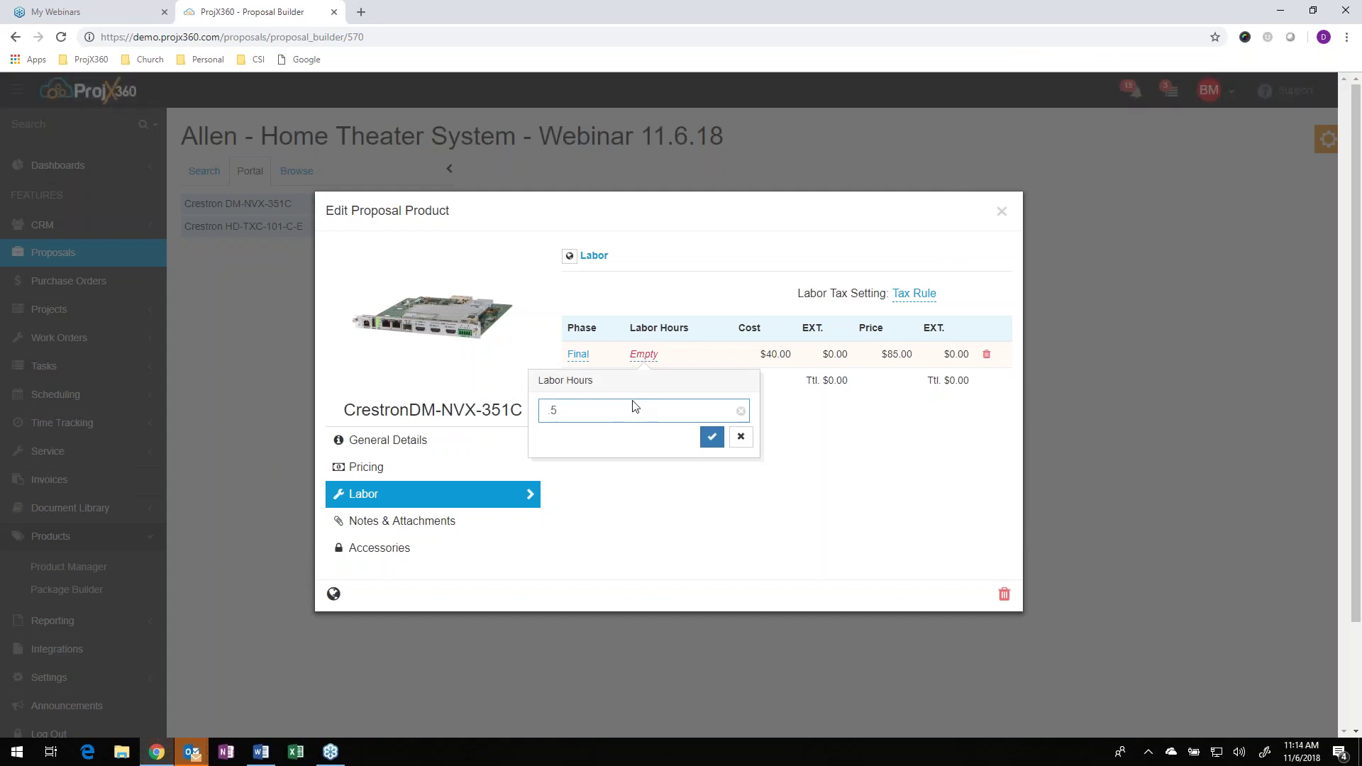
left_click(710, 437)
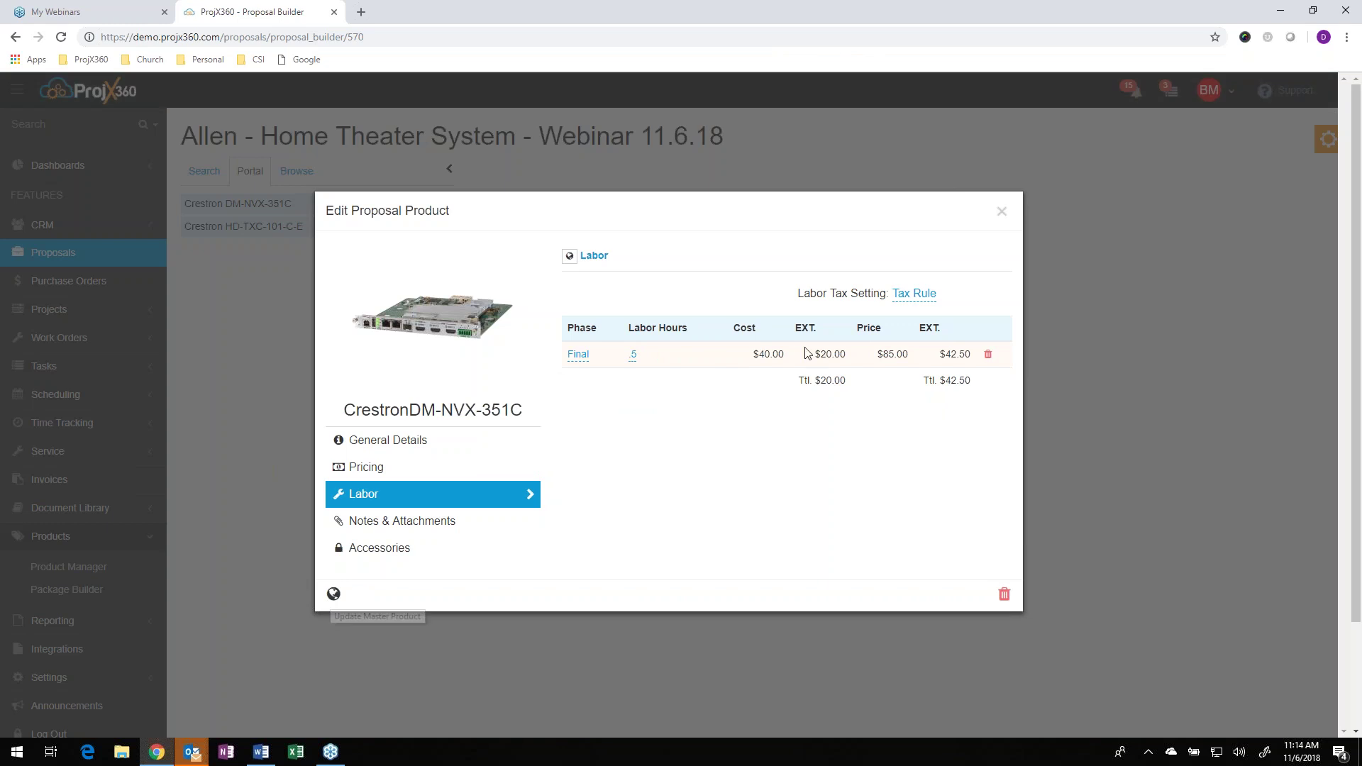
left_click(1000, 212)
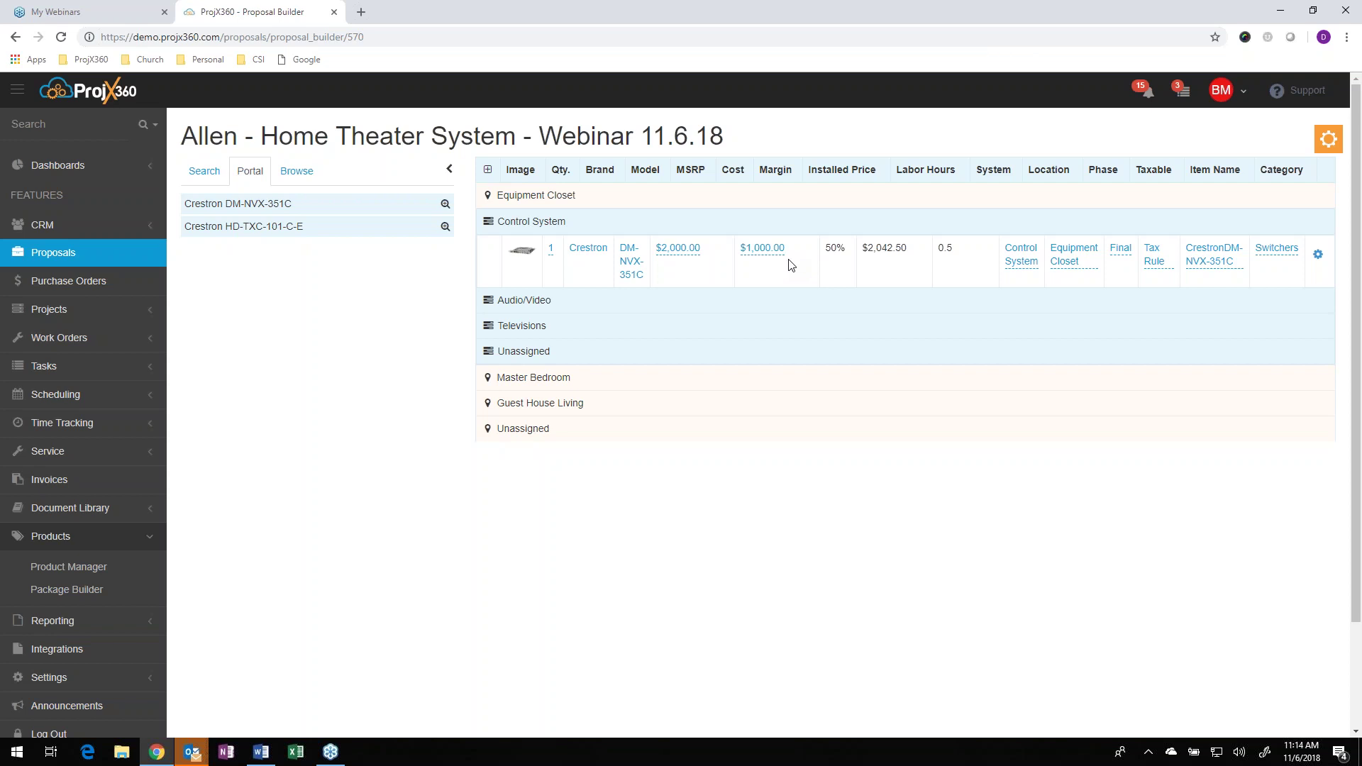
- Review the accessories options in the Crestron DM-NVX-351C's product details and close them
left_click(581, 252)
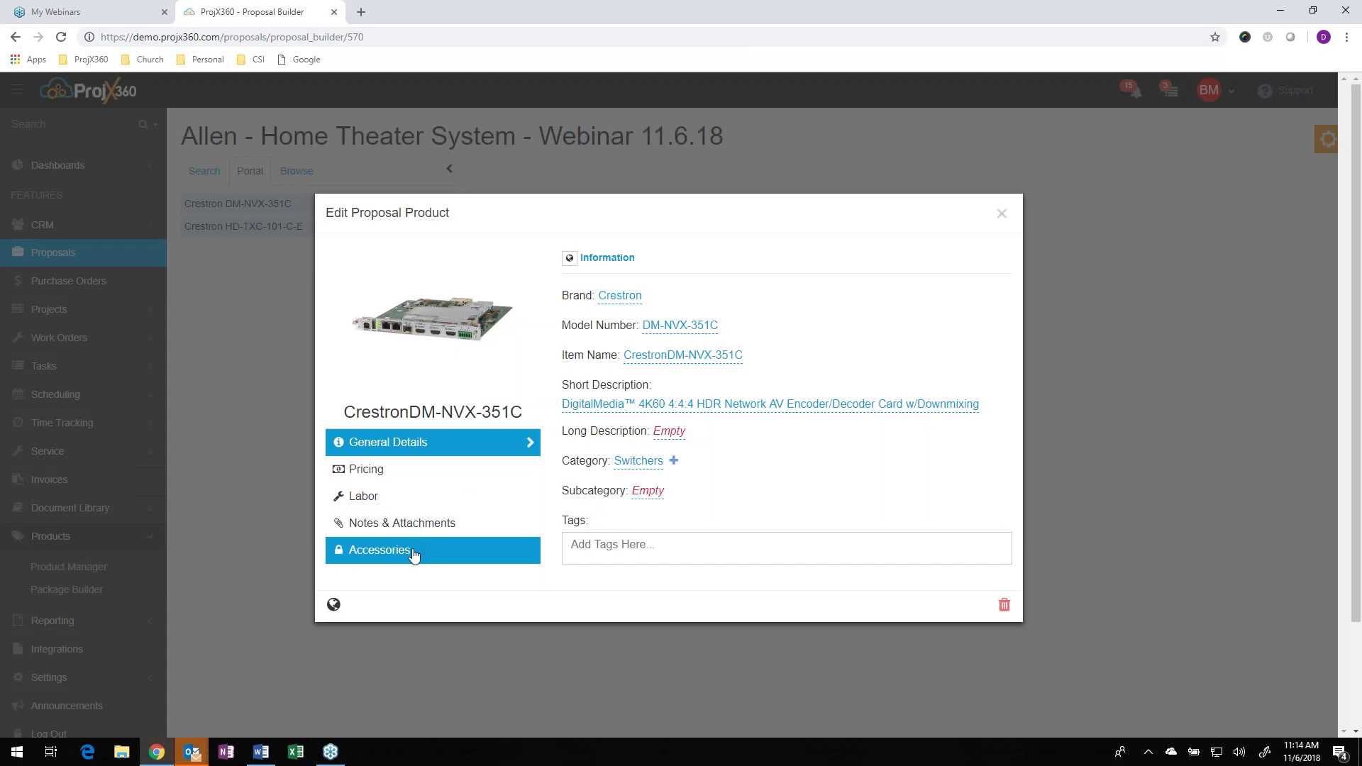
left_click(413, 553)
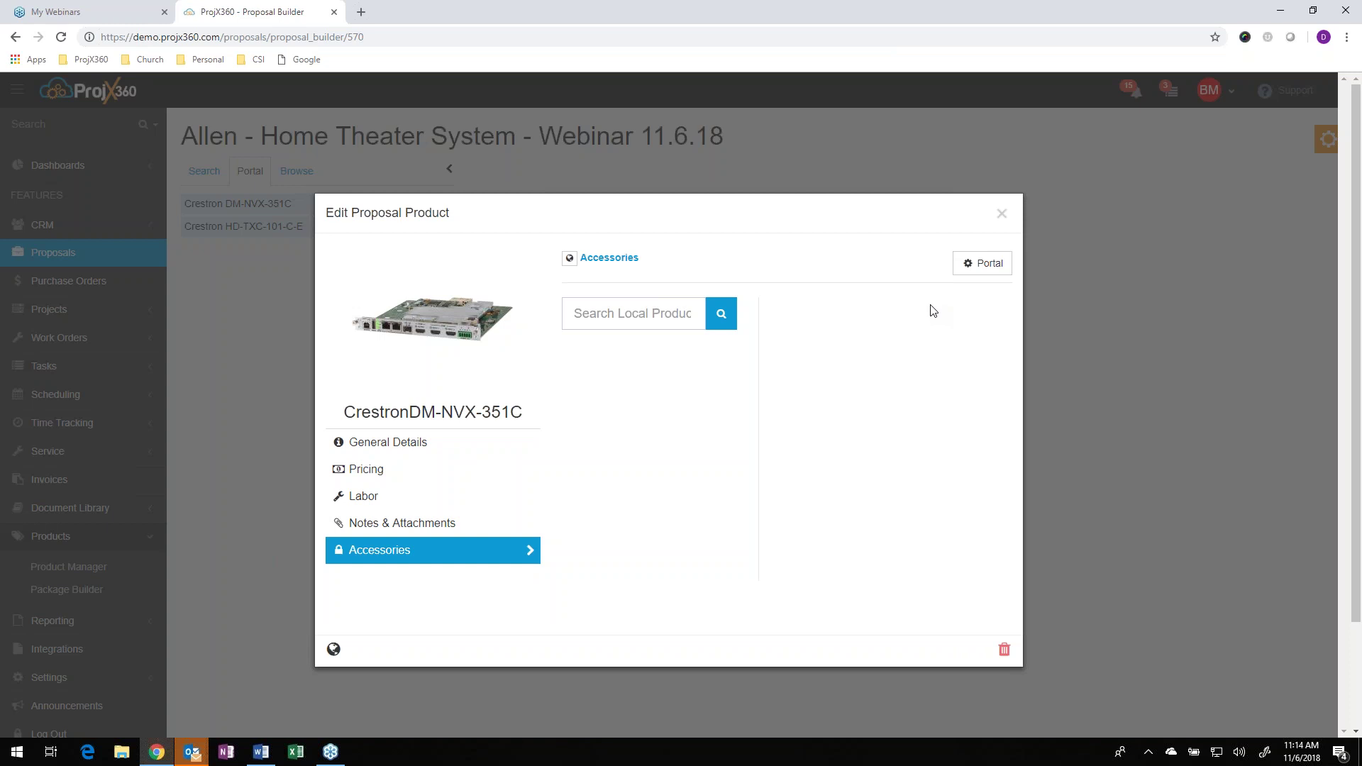
left_click(1001, 217)
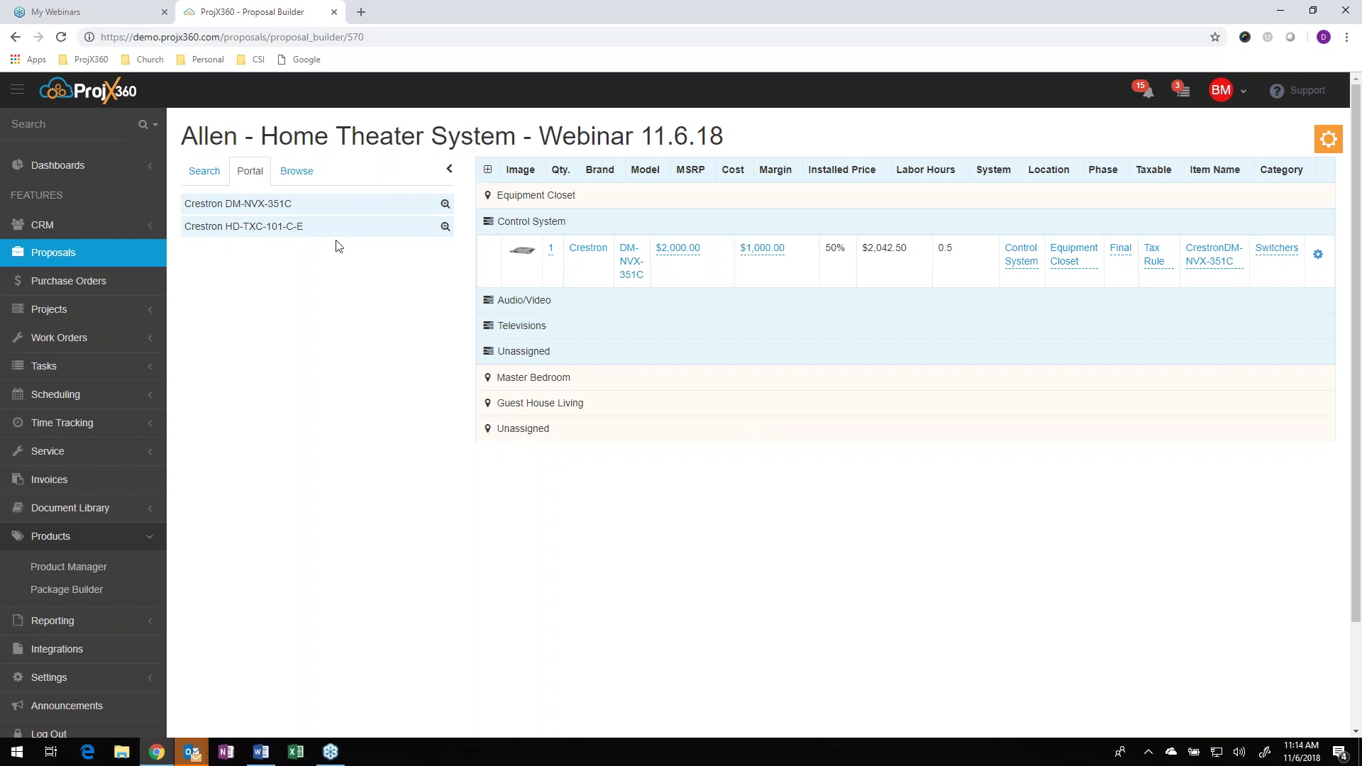
- Add the Basic 5.1 Surround System package to the Audio/Video system in Guest House Living
left_click(303, 180)
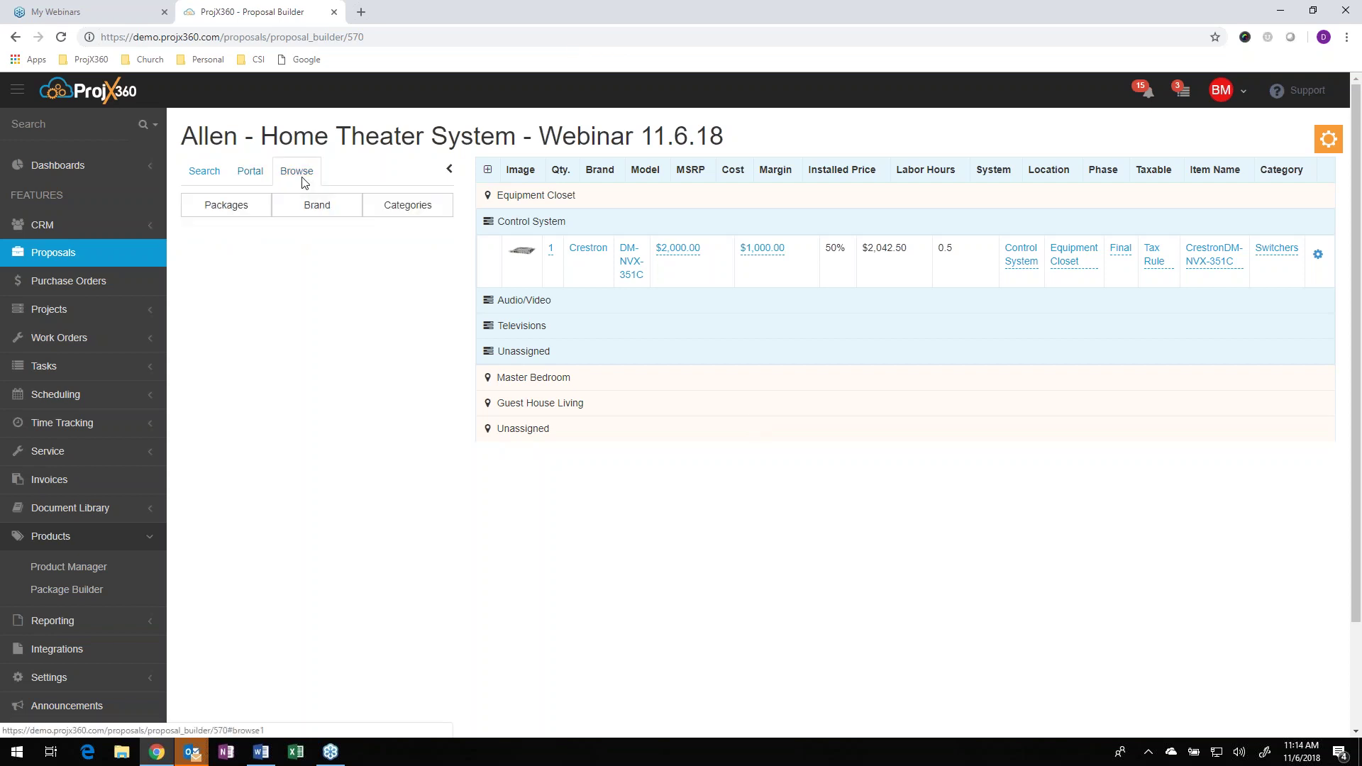
left_click(591, 204)
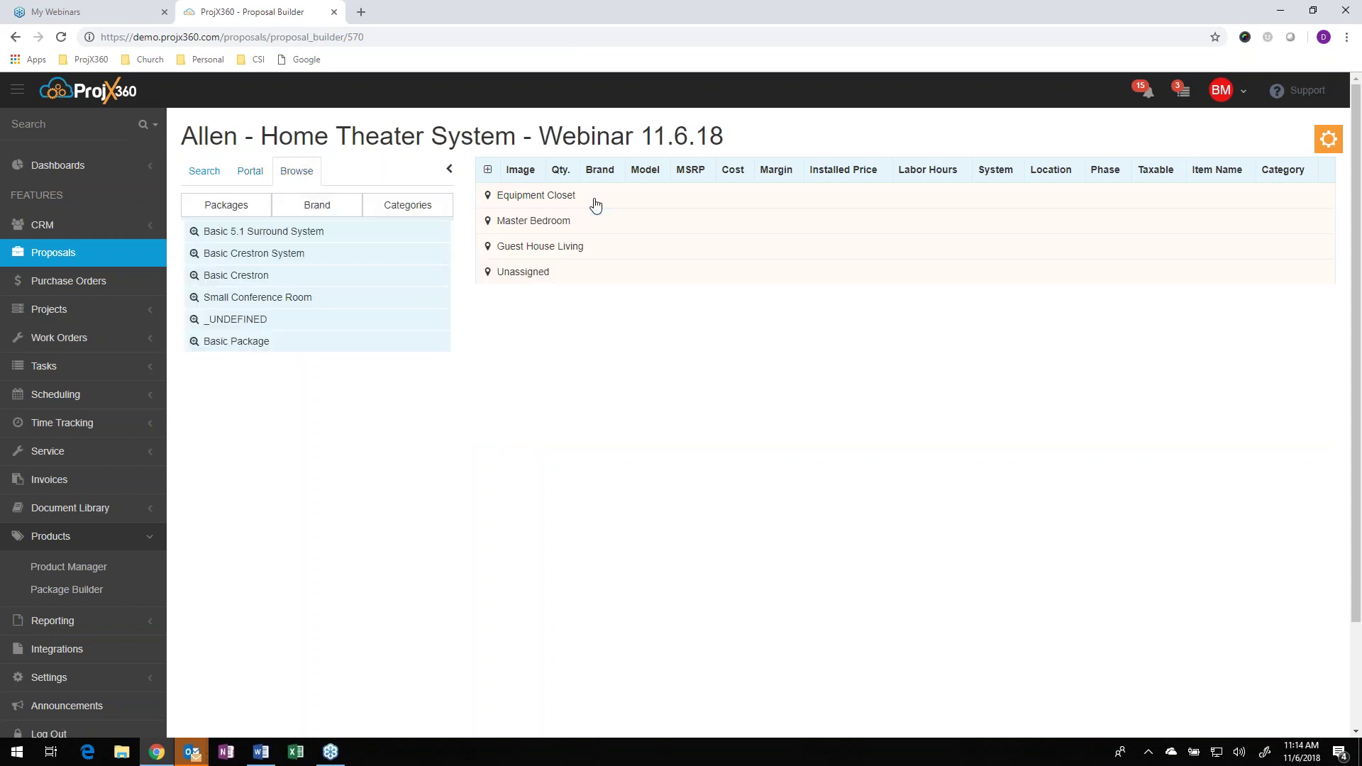
left_click(550, 247)
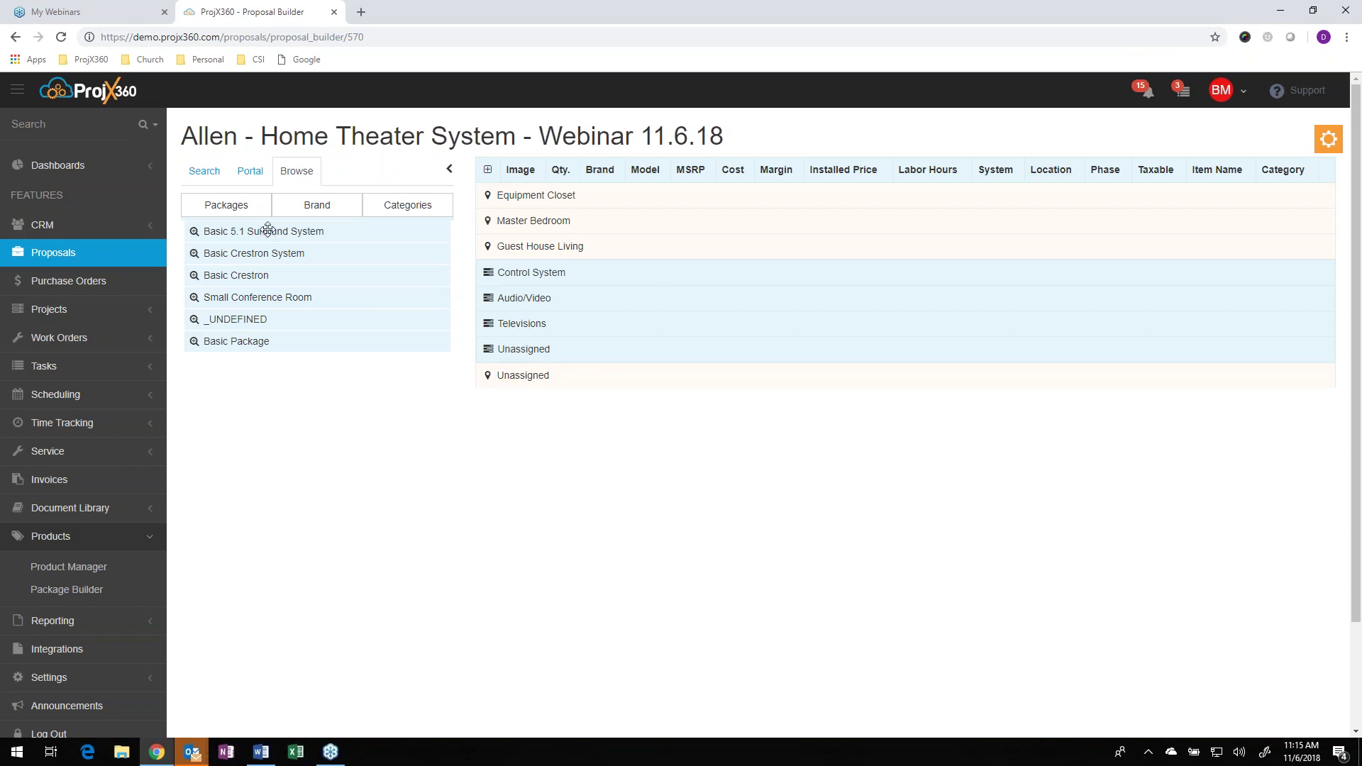
left_click_drag(267, 229, 618, 298)
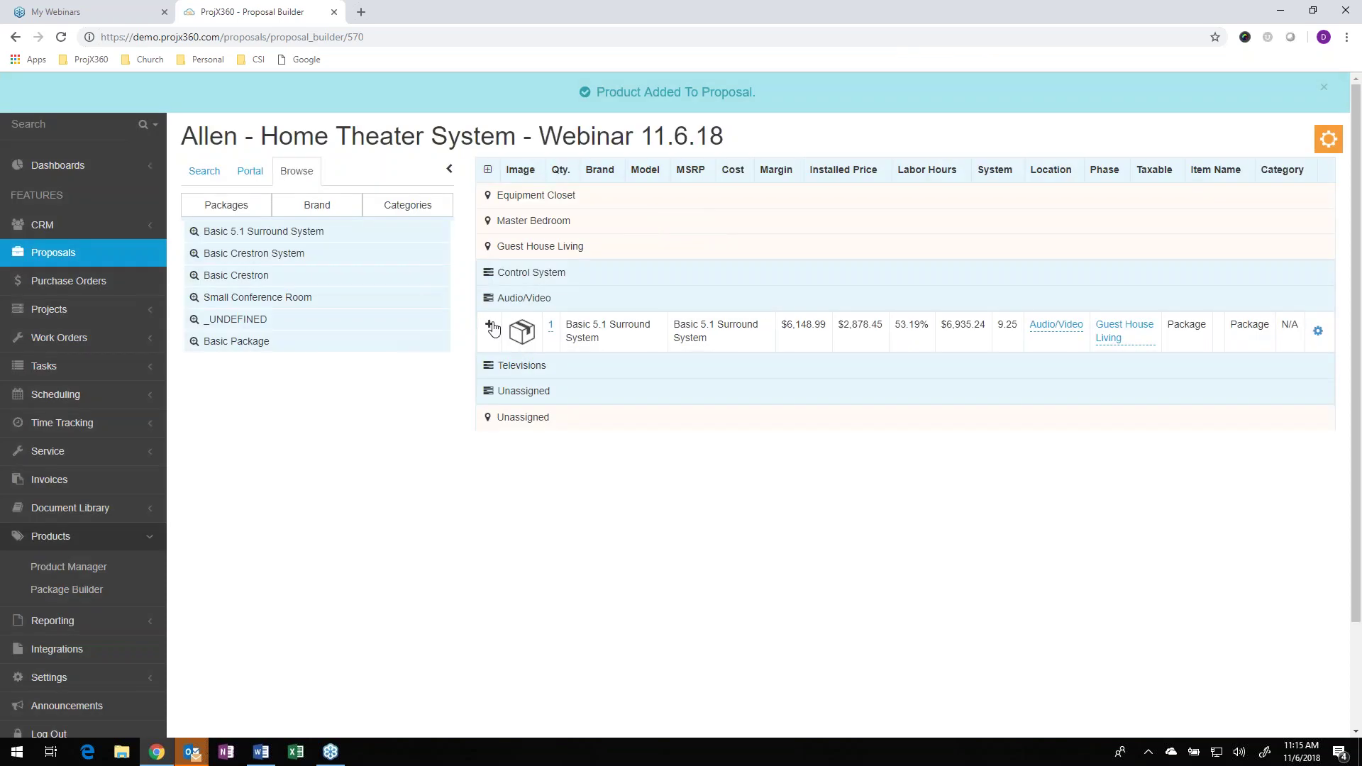
- Remove the Binary B6-HD-1 video cable from the Basic 5.1 Surround System package in the proposal
left_click(491, 326)
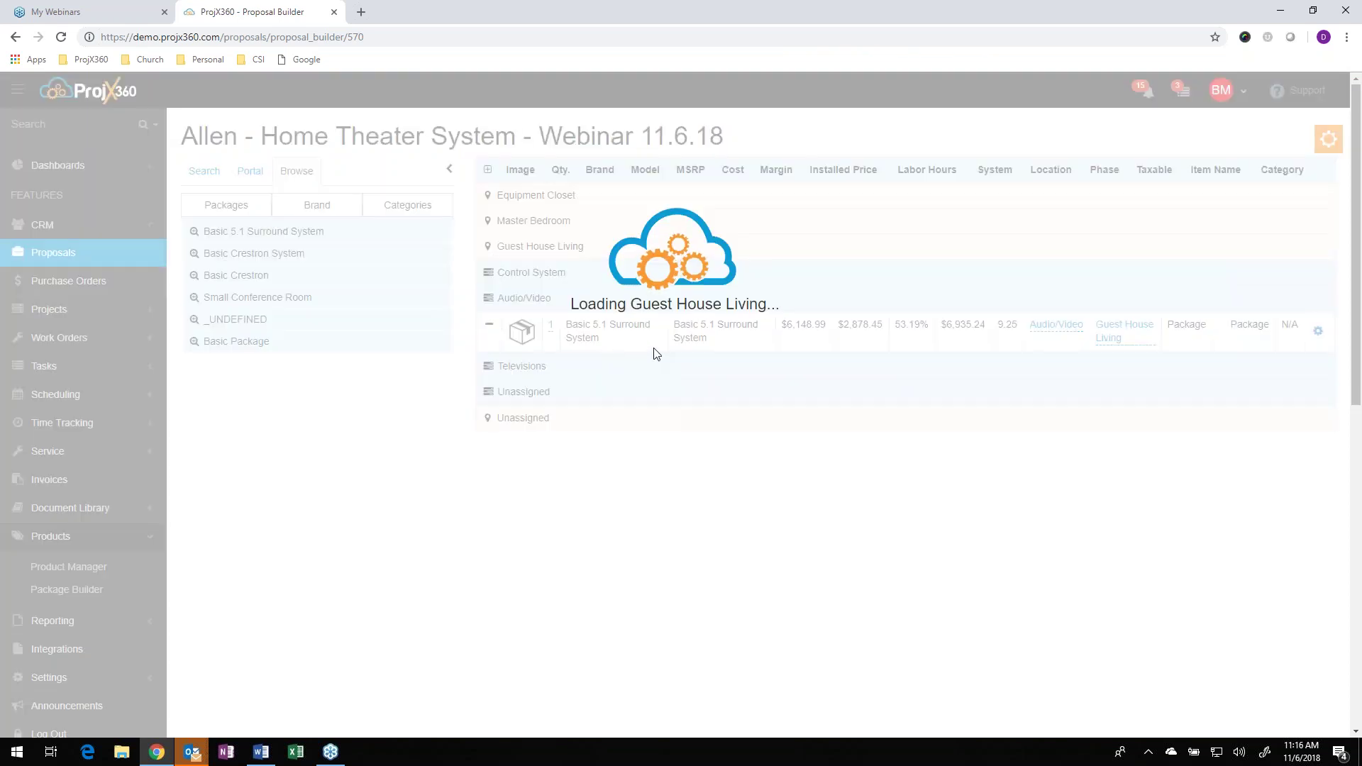
scroll(911, 459, "down", 2)
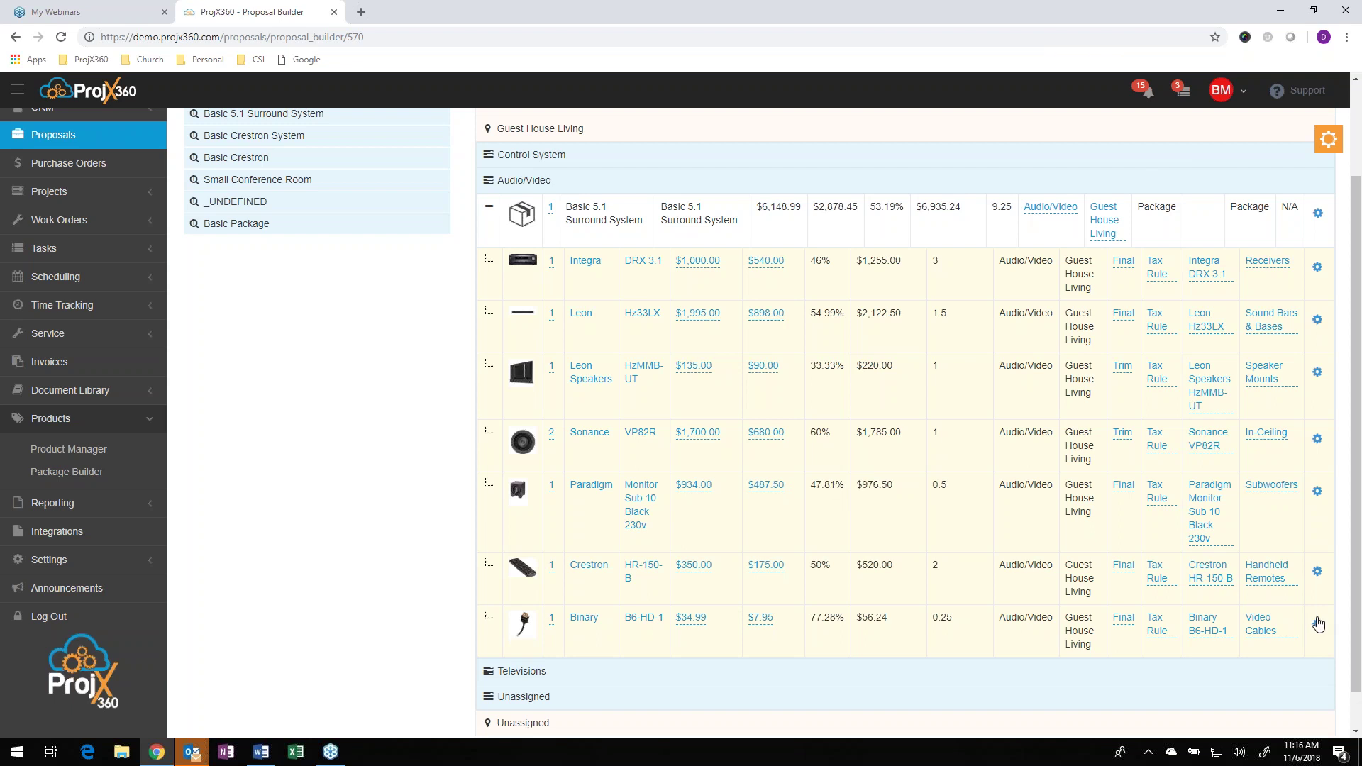
left_click(1317, 624)
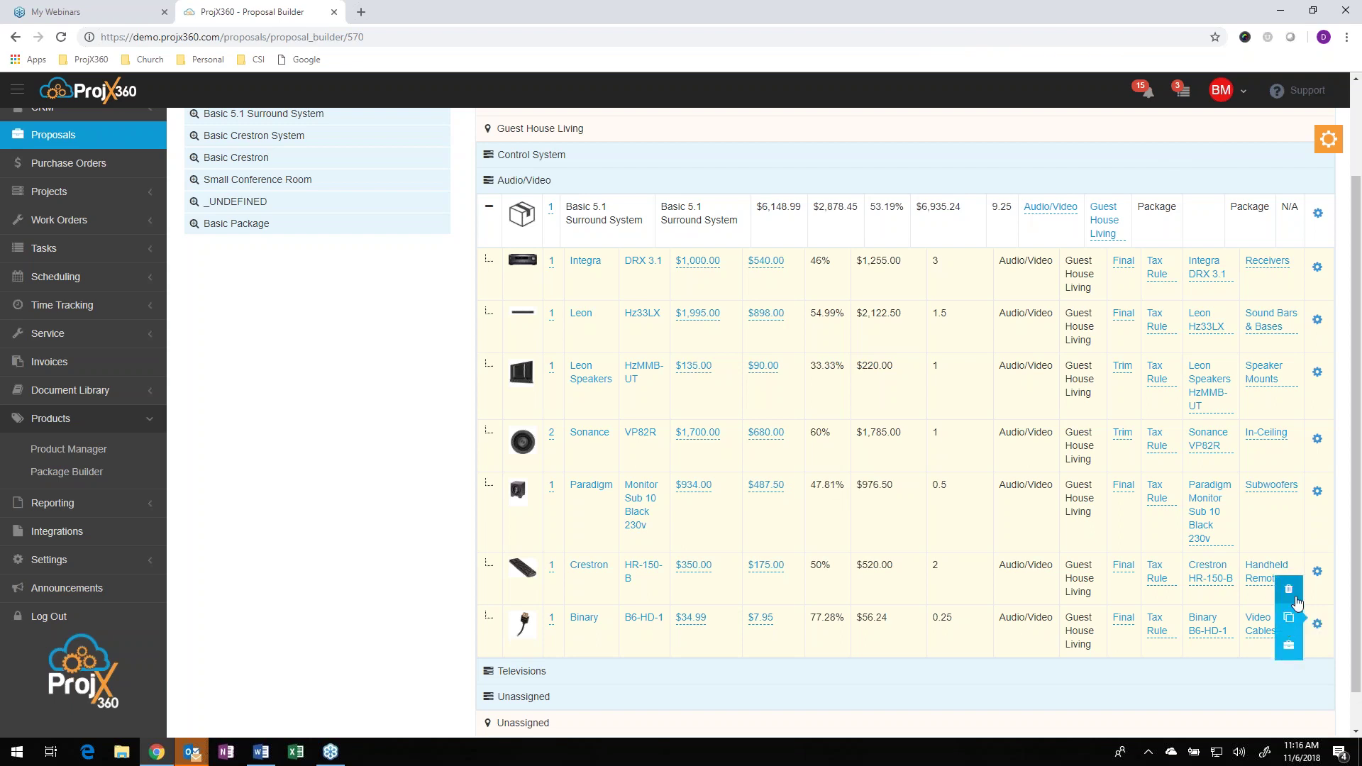
left_click(1290, 590)
left_click(808, 454)
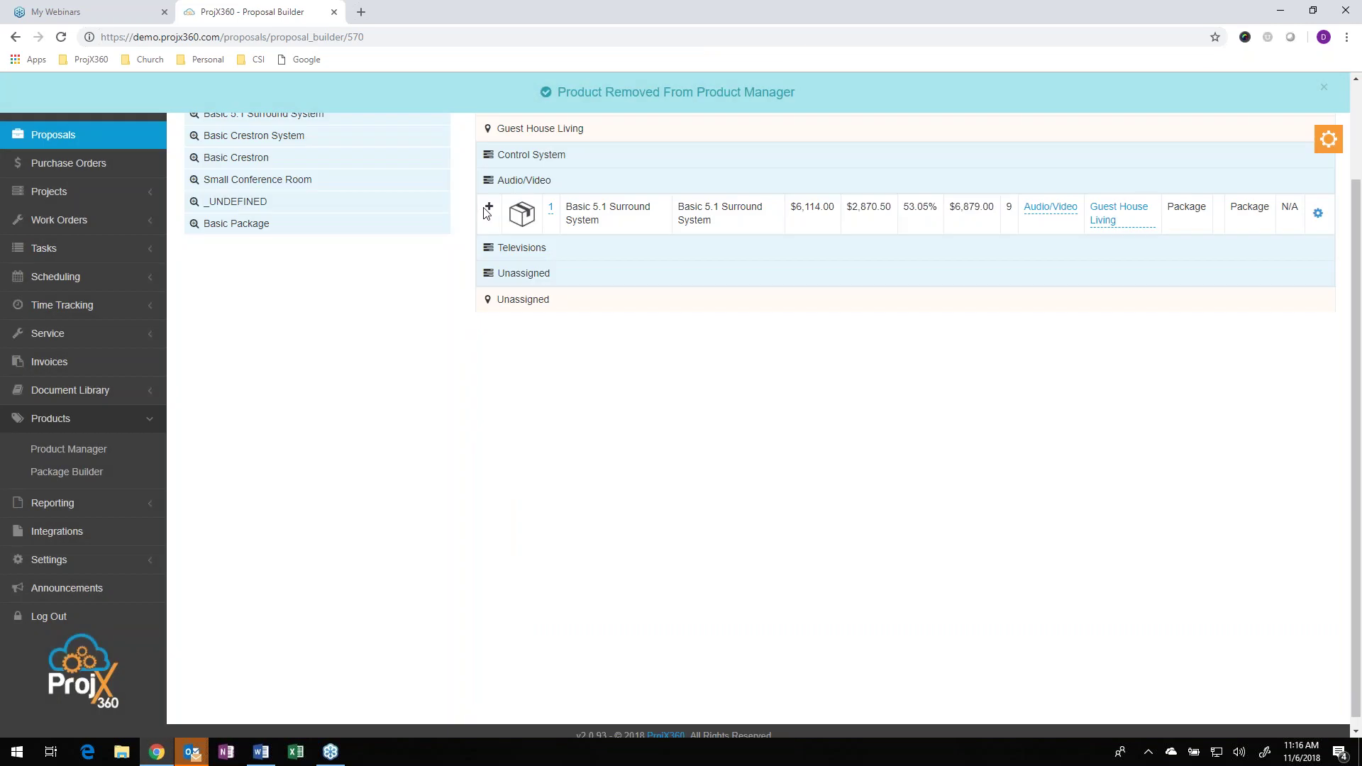
- Reorder the package items so the Crestron HR-150-B sits directly below the Integra DRX 3.1, and collapse Guest House Living
left_click(490, 208)
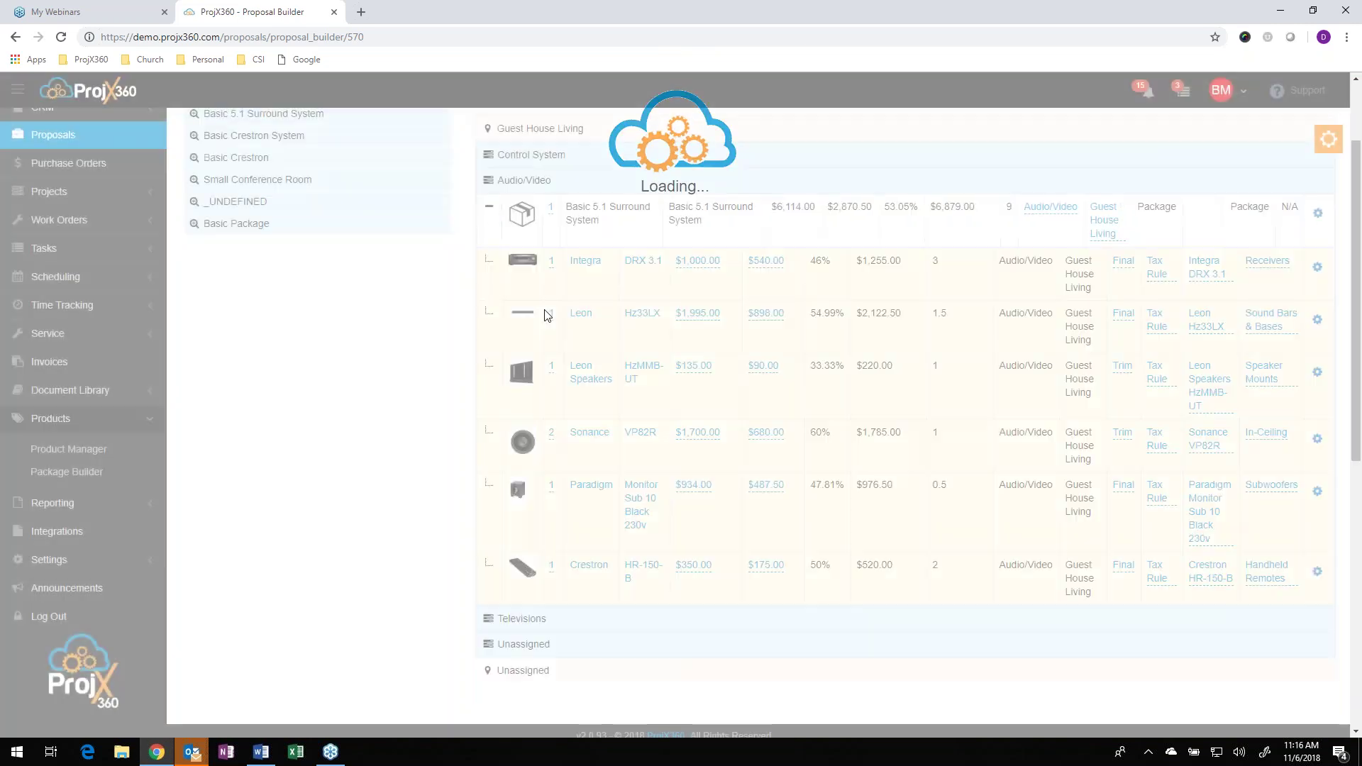
left_click_drag(617, 595, 615, 352)
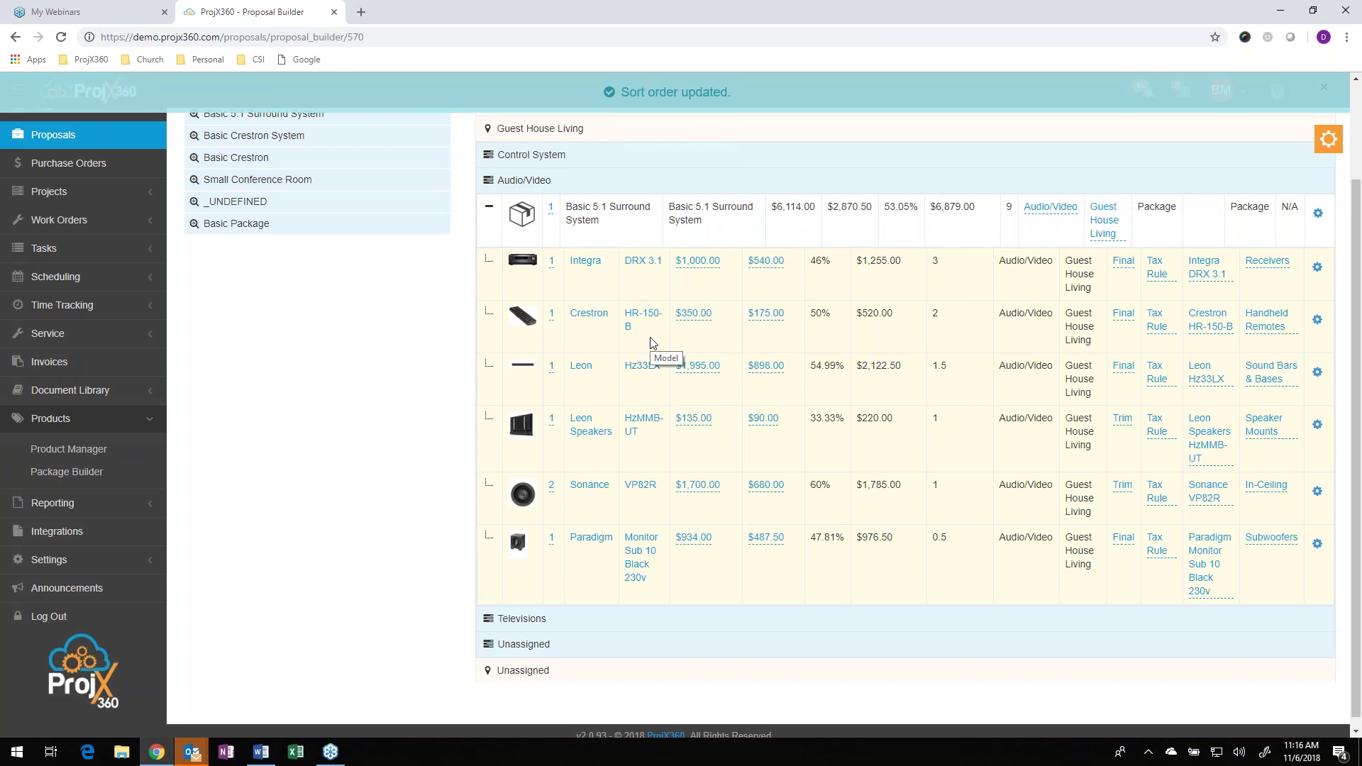
scroll(764, 324, "up", 2)
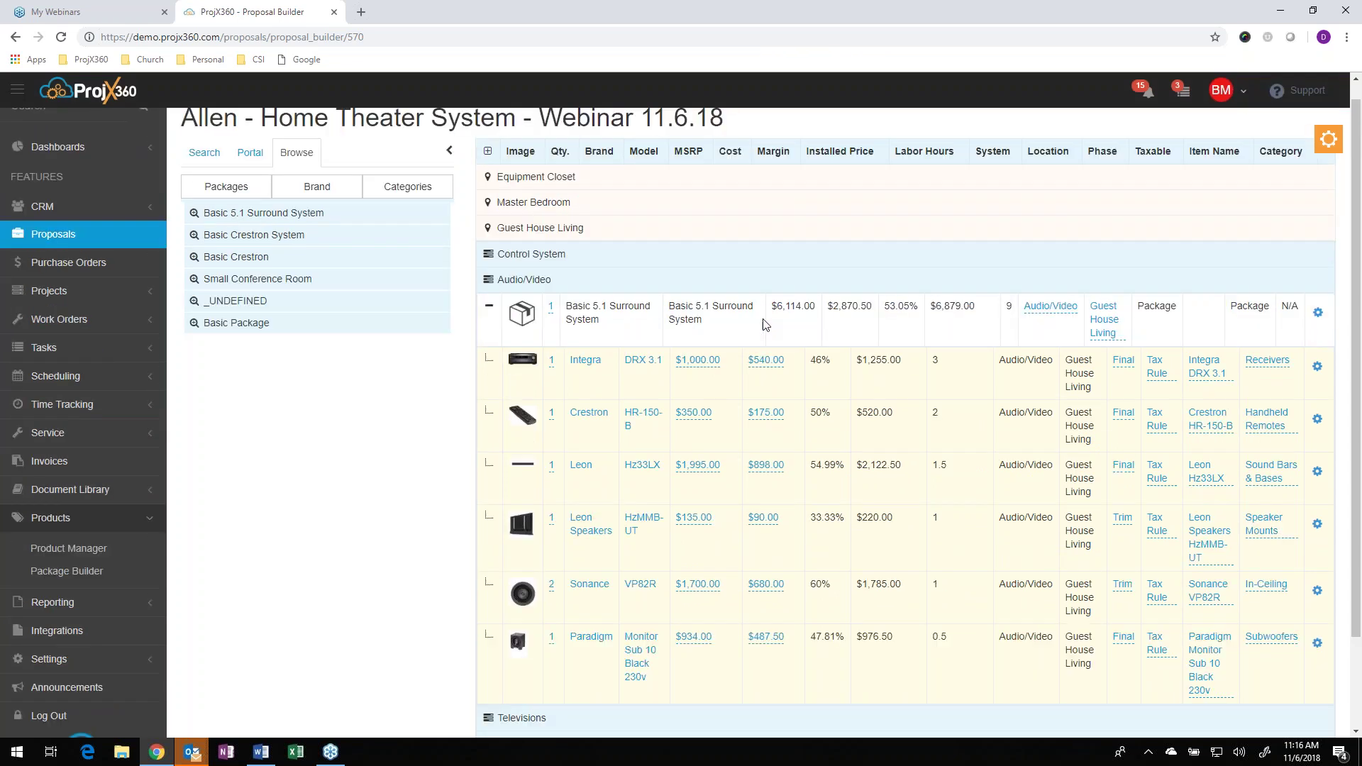
left_click(614, 249)
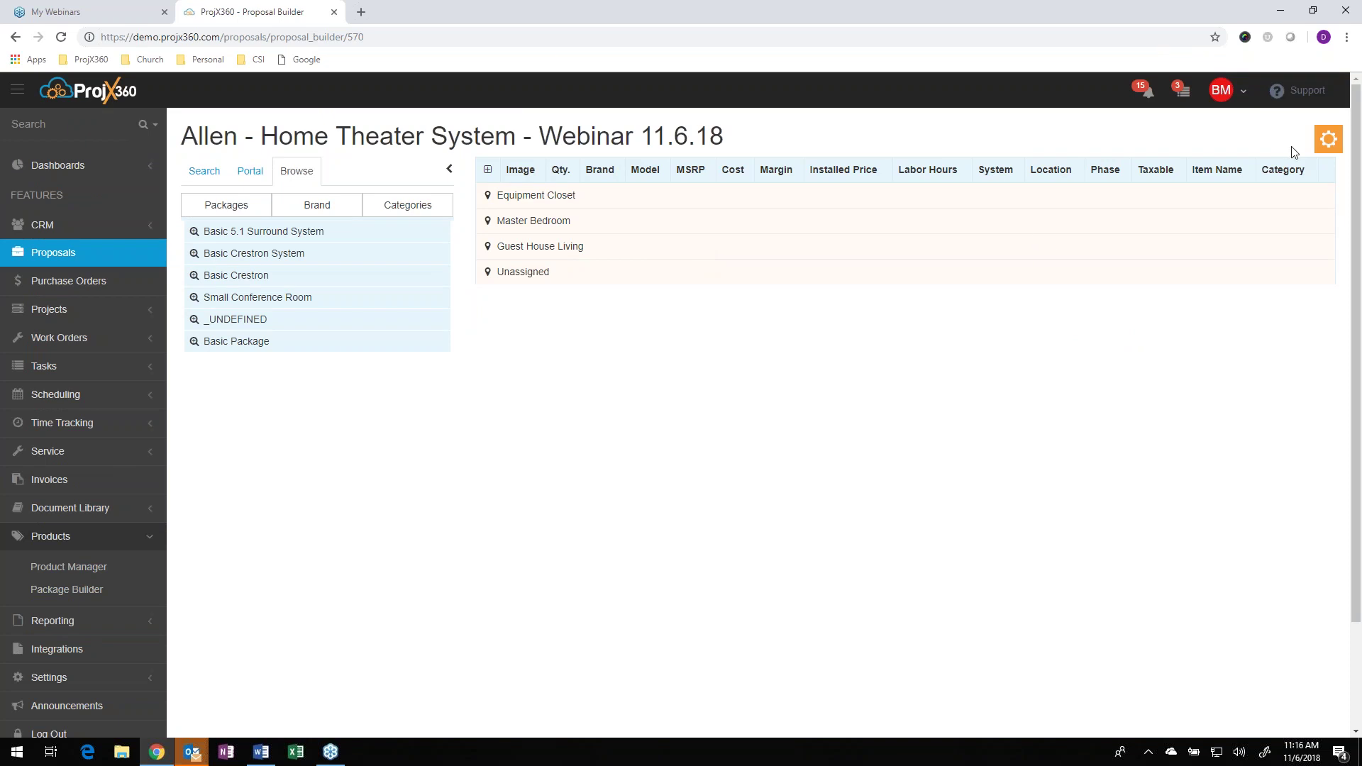
- Start generating the proposal document and choose Proposals by Location as the document type
left_click(1328, 139)
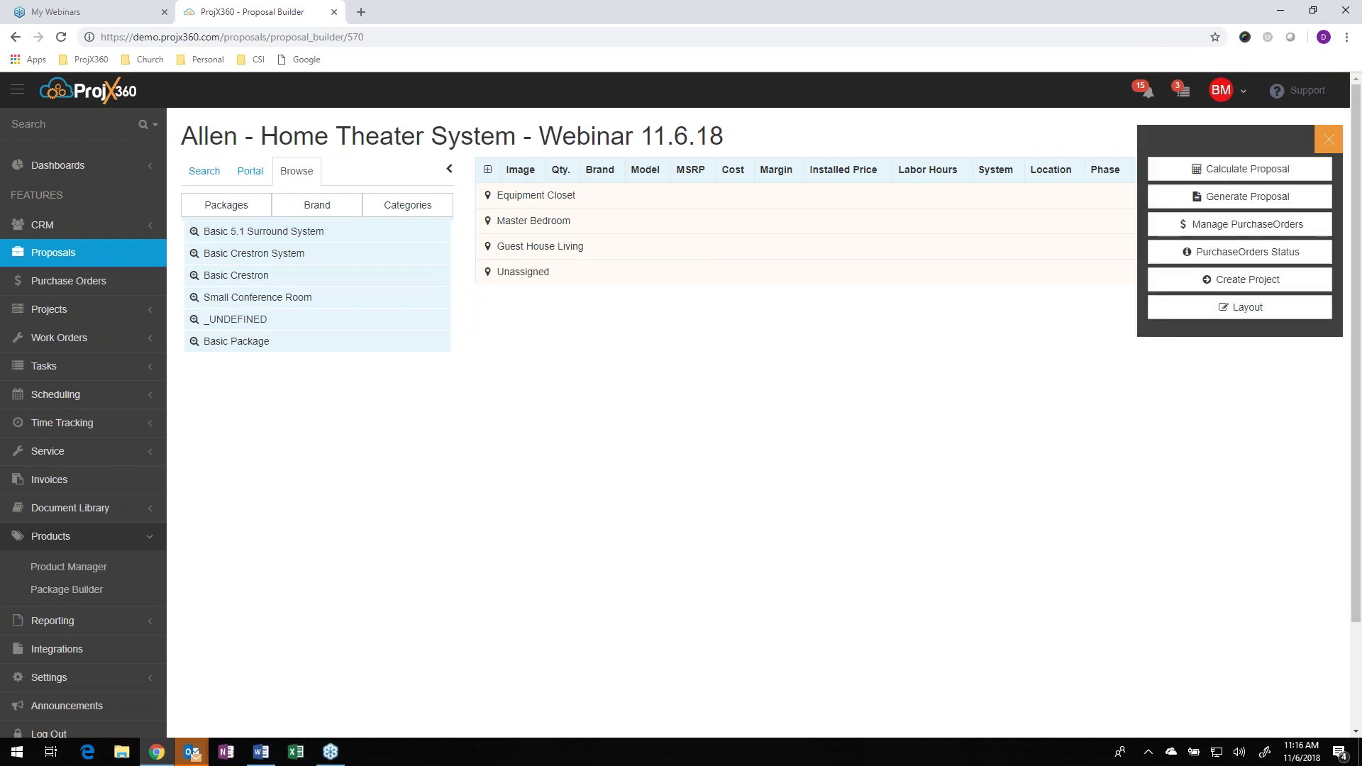
left_click(1220, 196)
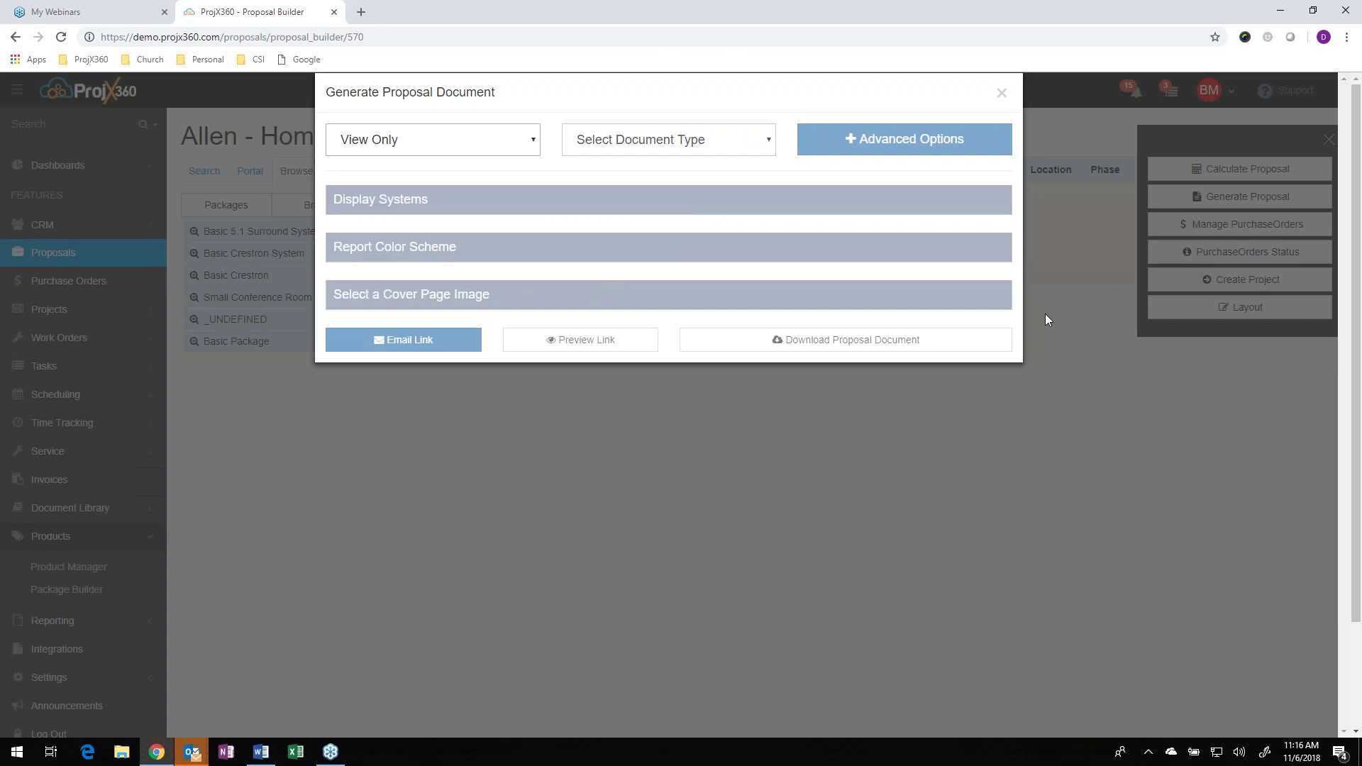
left_click(739, 137)
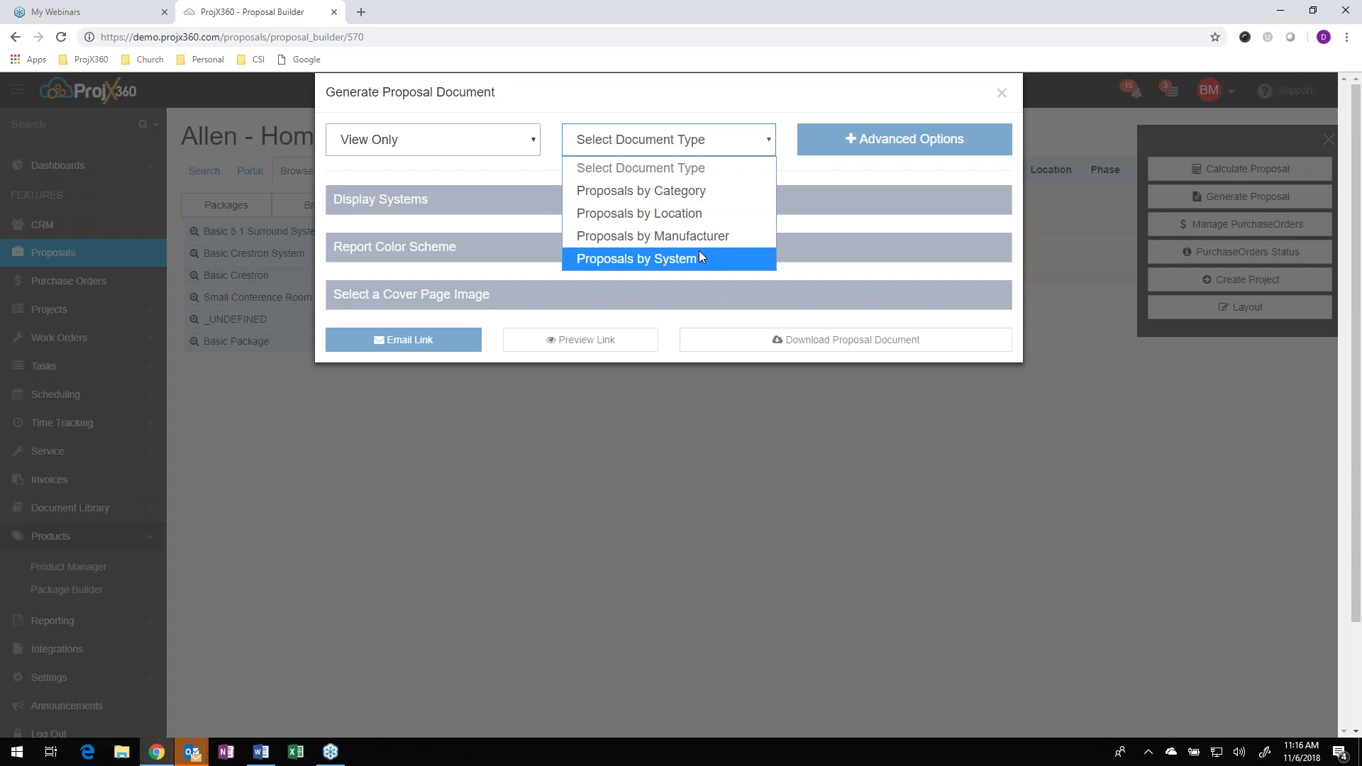
left_click(706, 223)
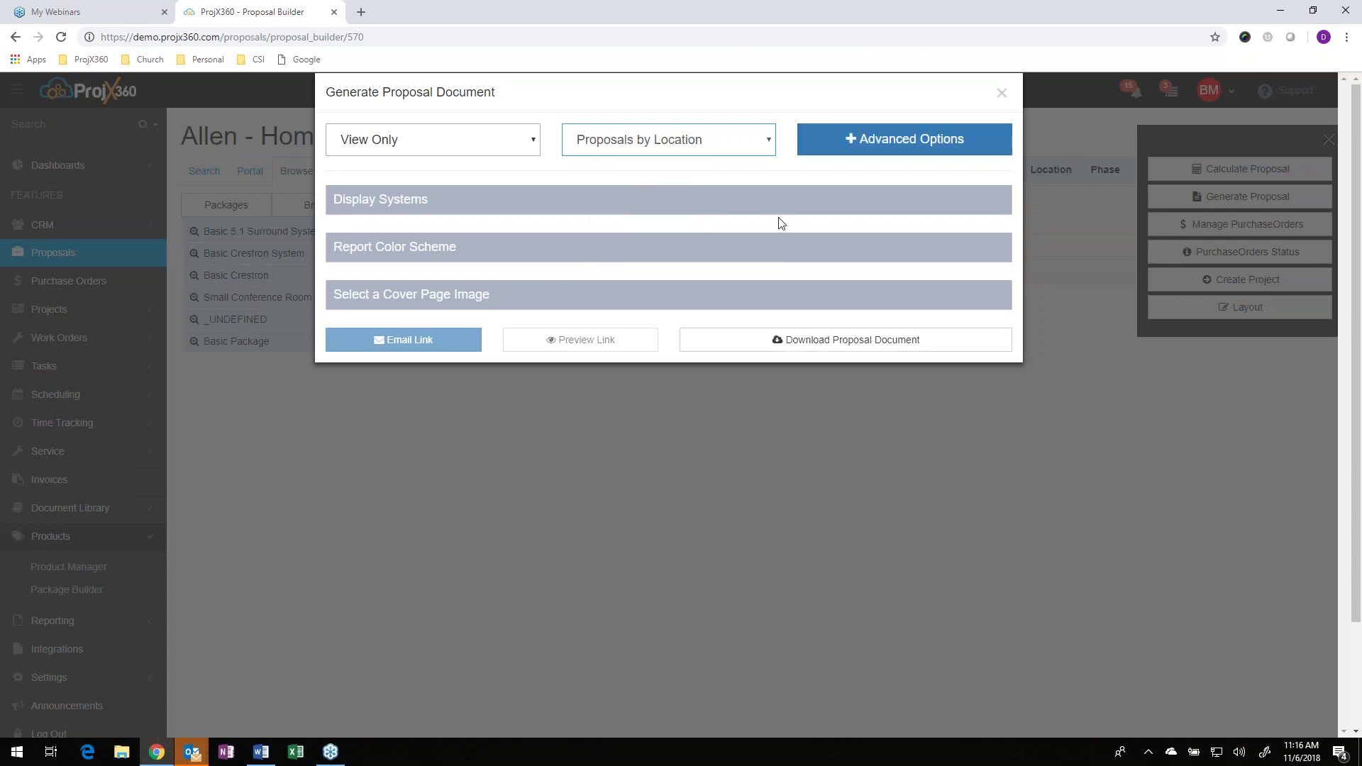
- Review the advanced options for product display, project summary and report elements, and close them without applying changes
left_click(915, 150)
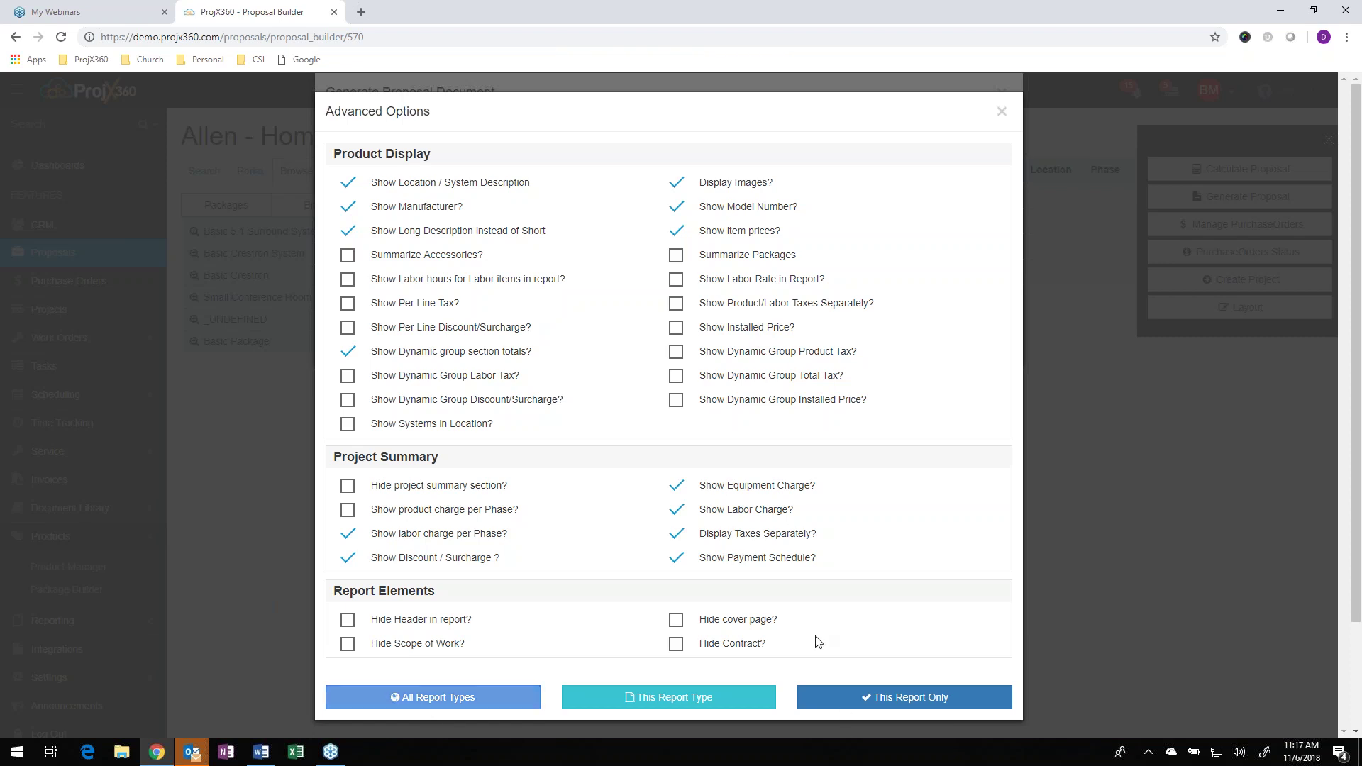
left_click(677, 231)
left_click(1001, 112)
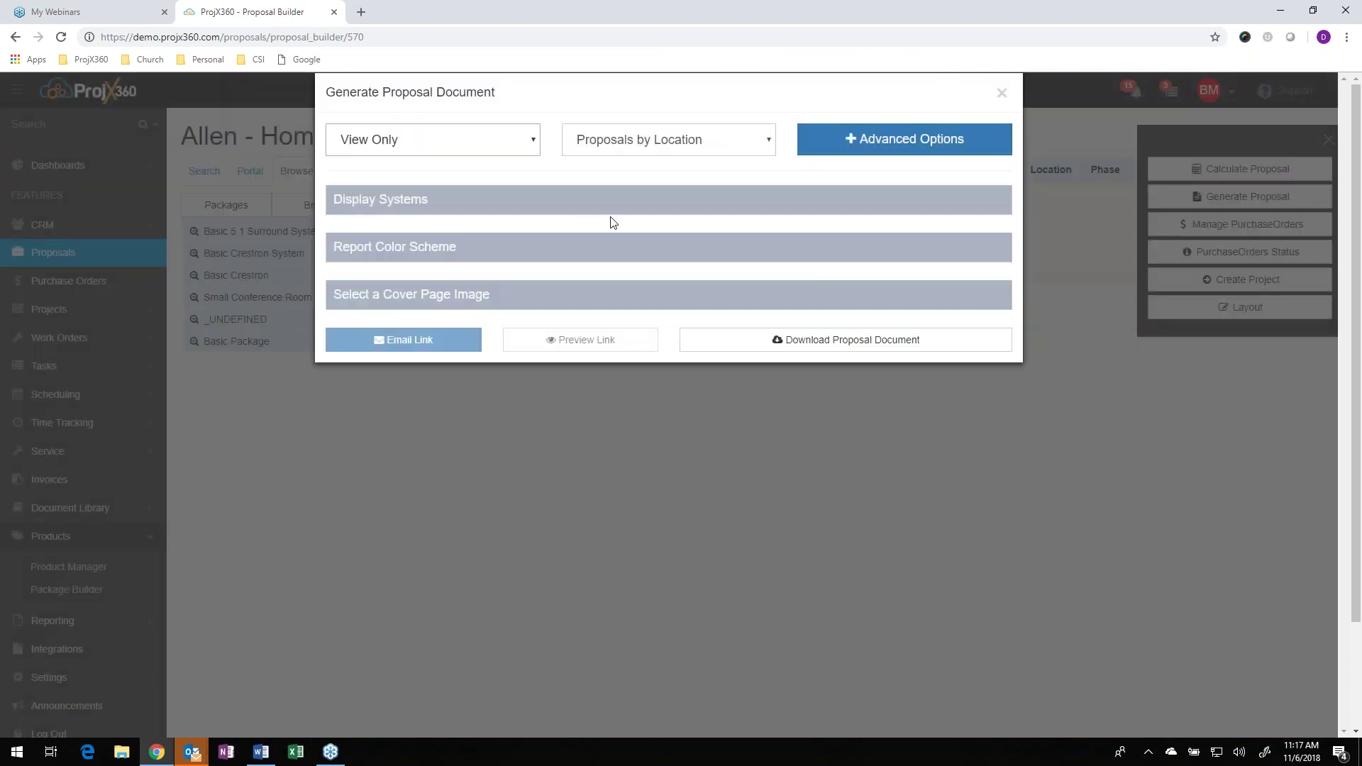
- Try excluding the Audio/Video and Televisions systems from the proposal document, and include both again
left_click(491, 211)
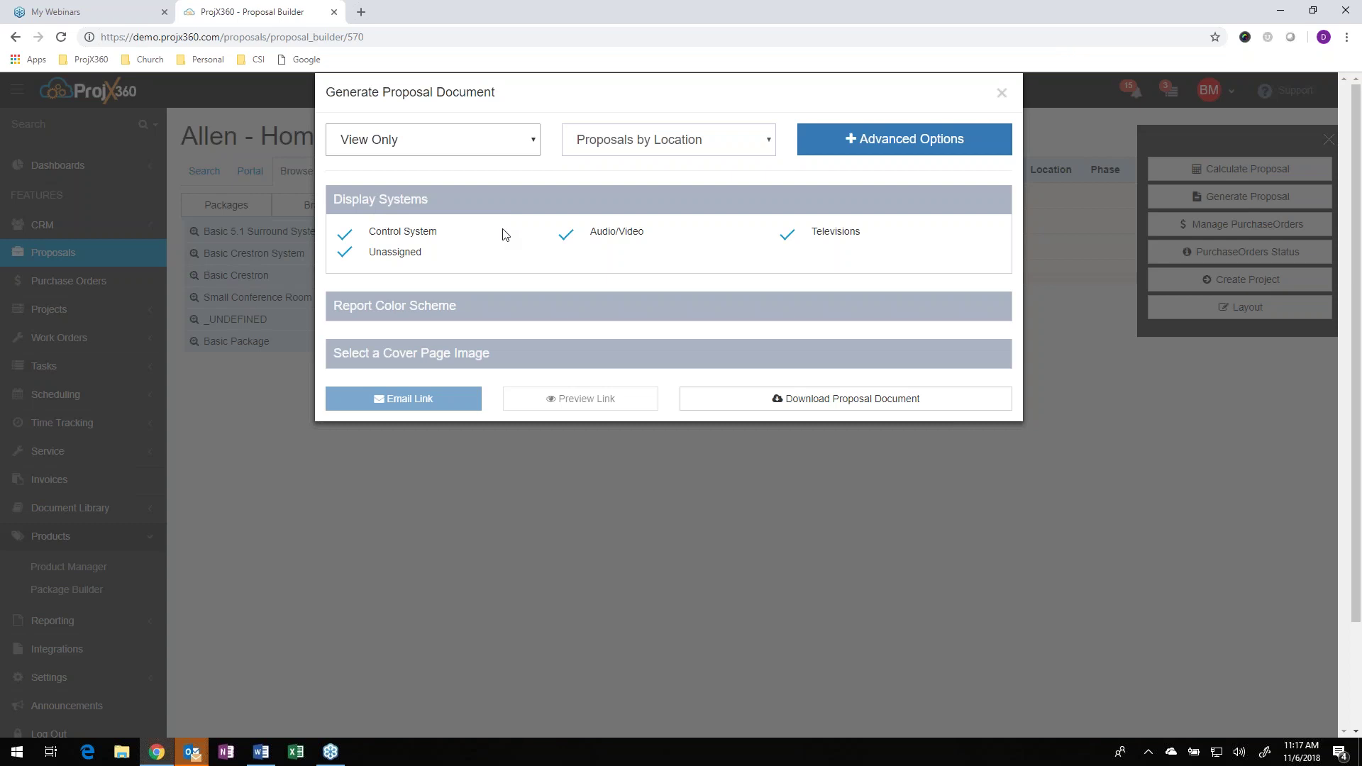
left_click(583, 240)
left_click(786, 235)
left_click(786, 235)
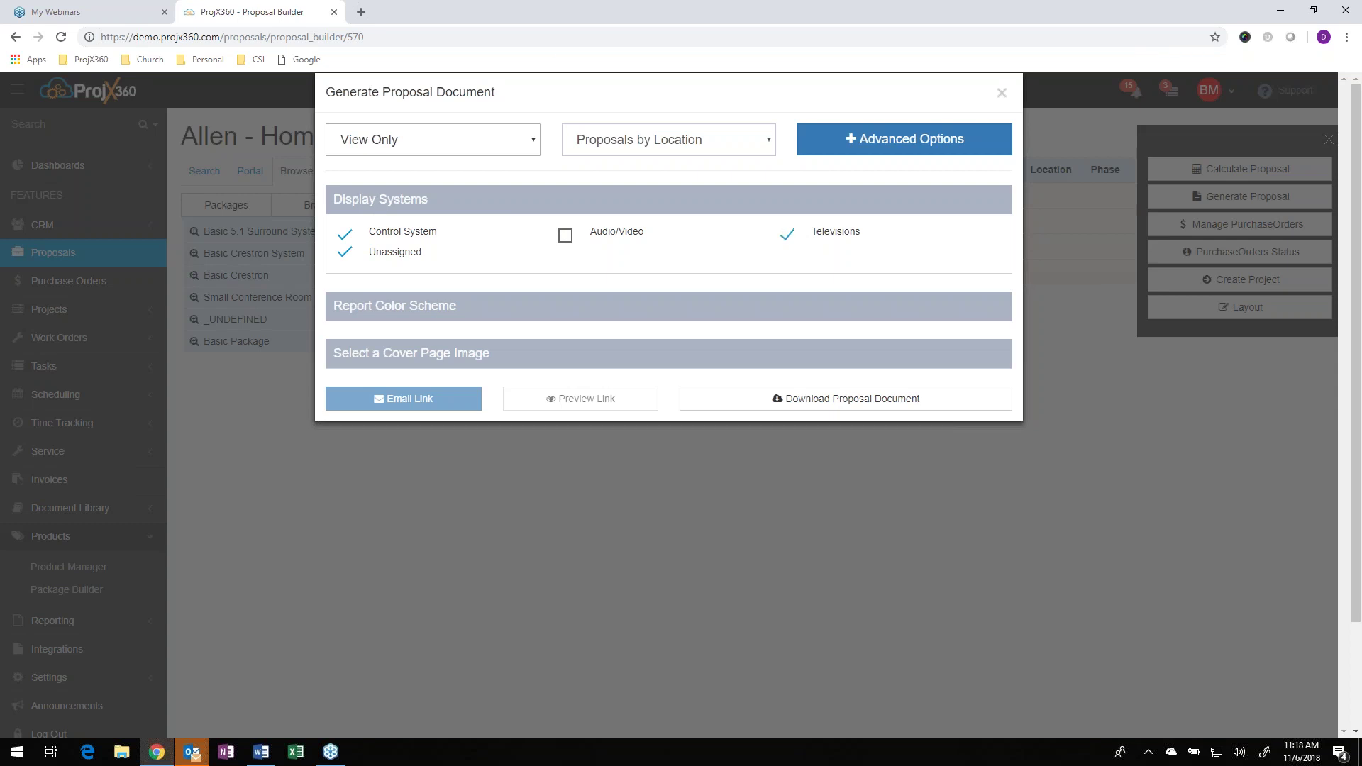
left_click(564, 236)
left_click(513, 205)
- Check the report color scheme settings and choose the city skyline picture as the cover page image
left_click(505, 254)
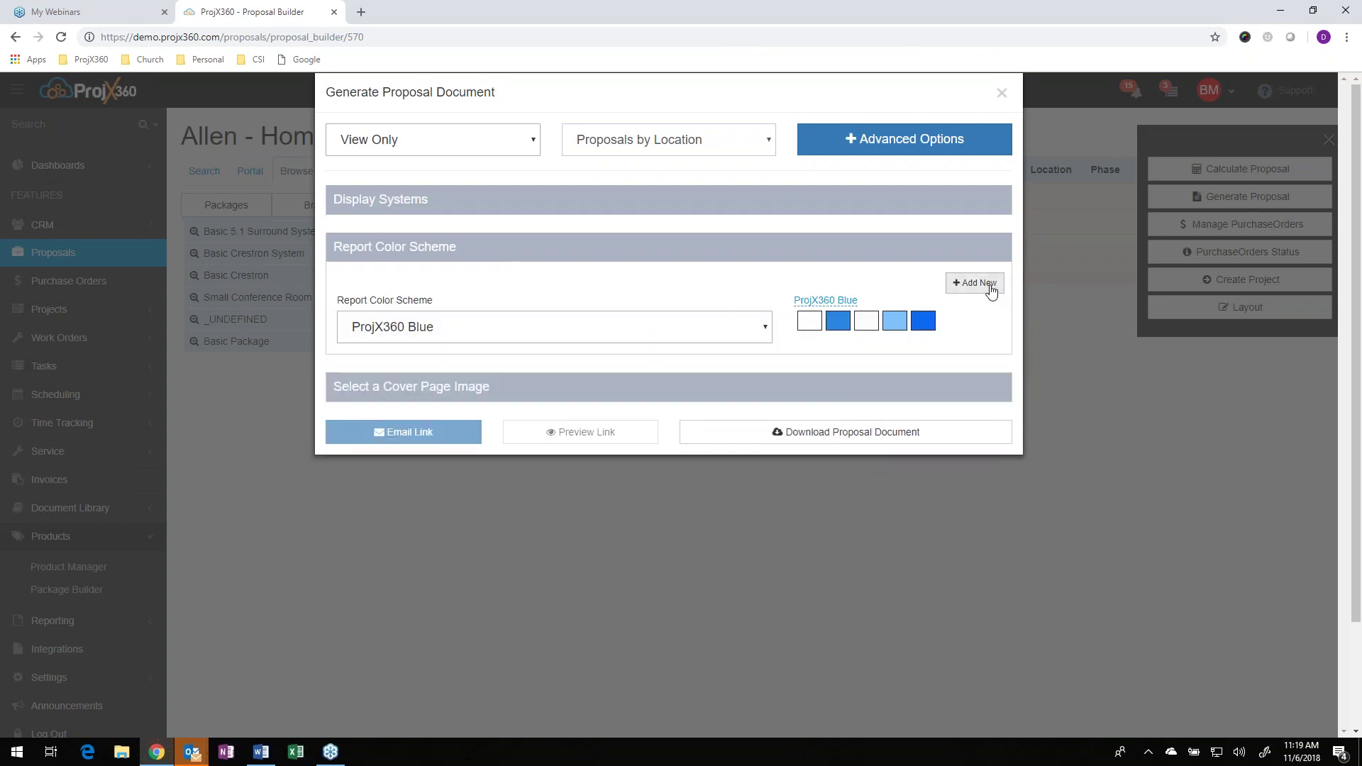
left_click(747, 257)
left_click(672, 296)
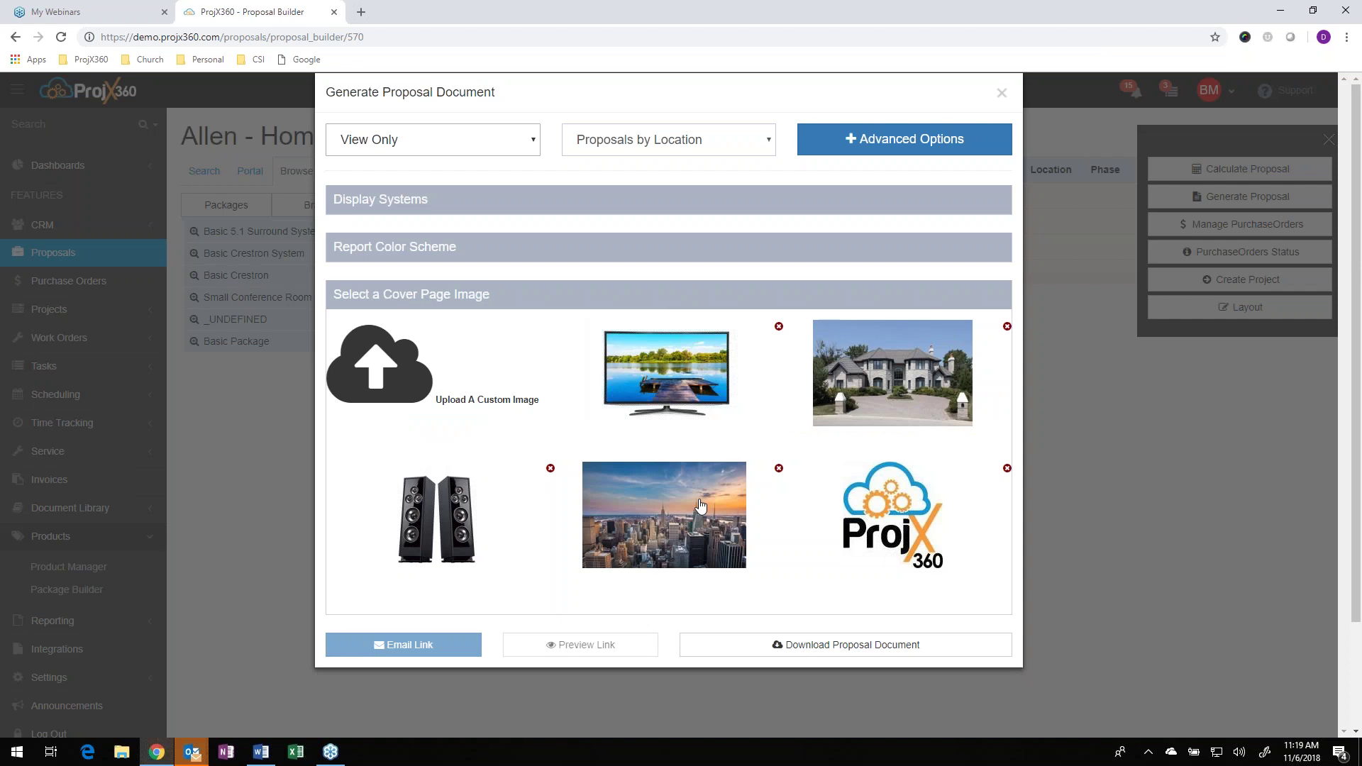
left_click(700, 506)
left_click(683, 303)
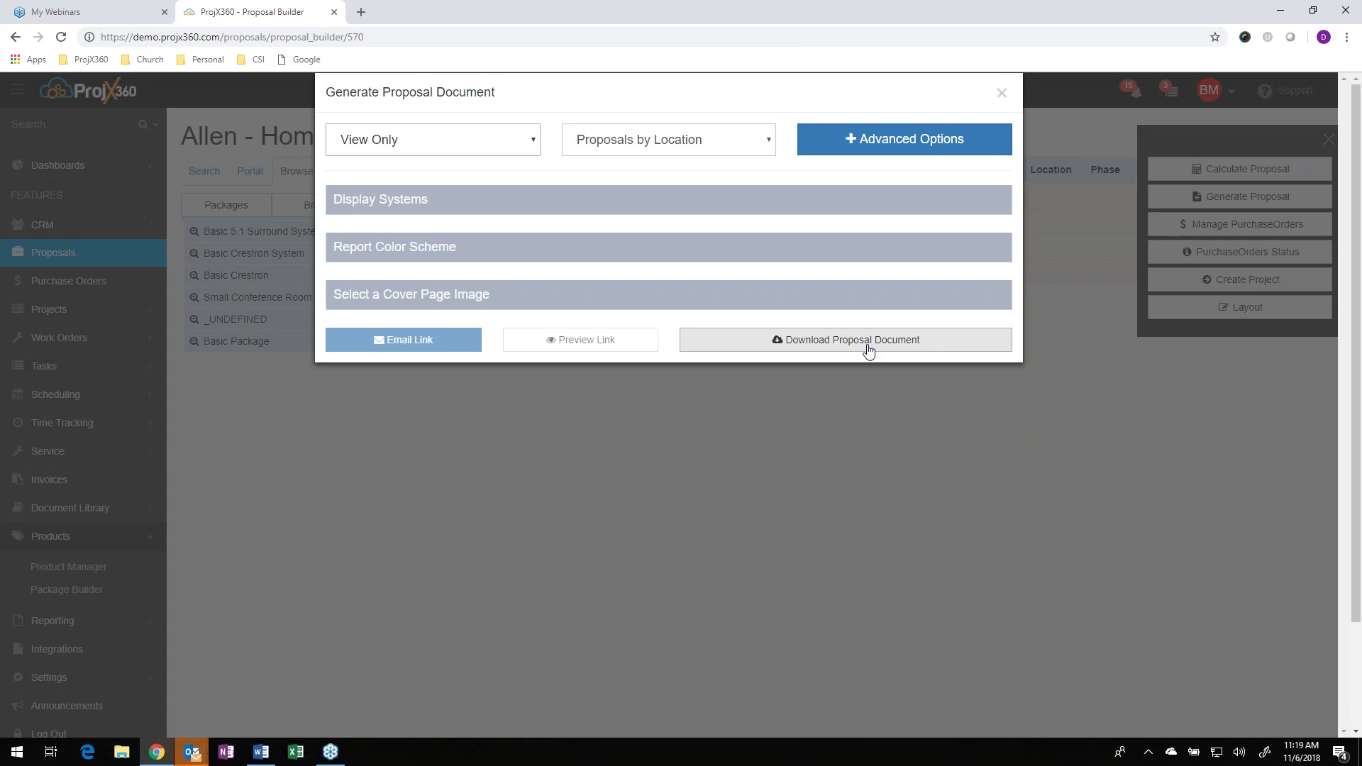
- Switch the document from View Only to Generate Revision and open the proposal preview
left_click(471, 147)
left_click(441, 188)
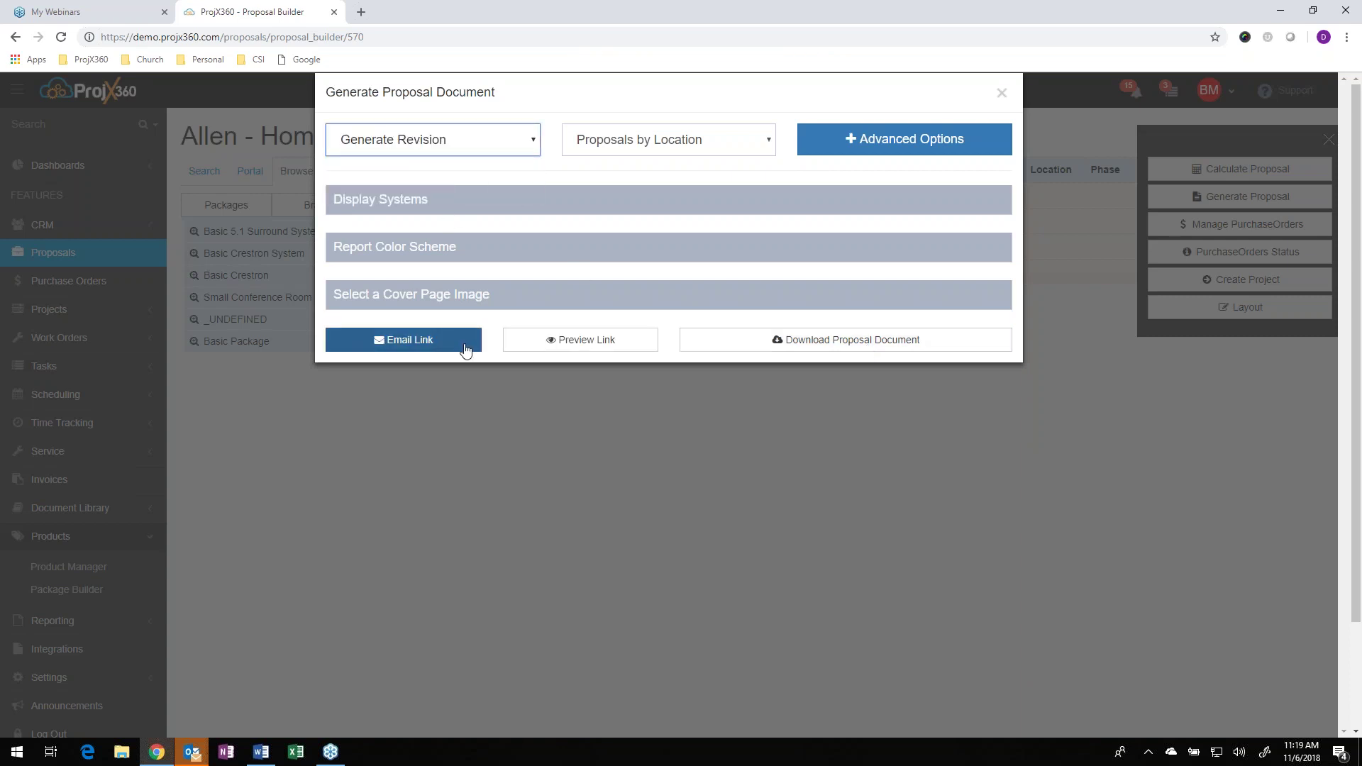
left_click(562, 341)
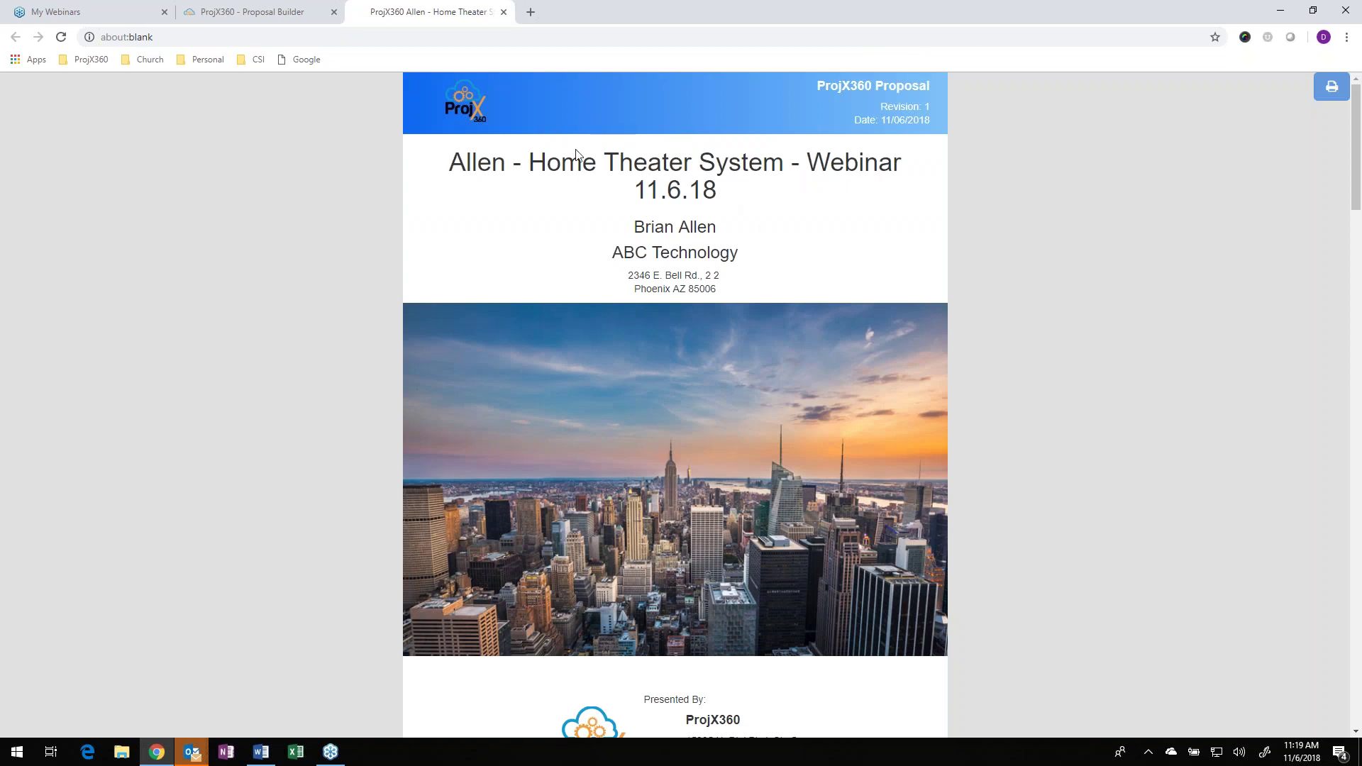
- Review the previewed proposal from the cover page through scope, products by location, summary, payment schedule and contract to the approval area
scroll(672, 192, "down", 3)
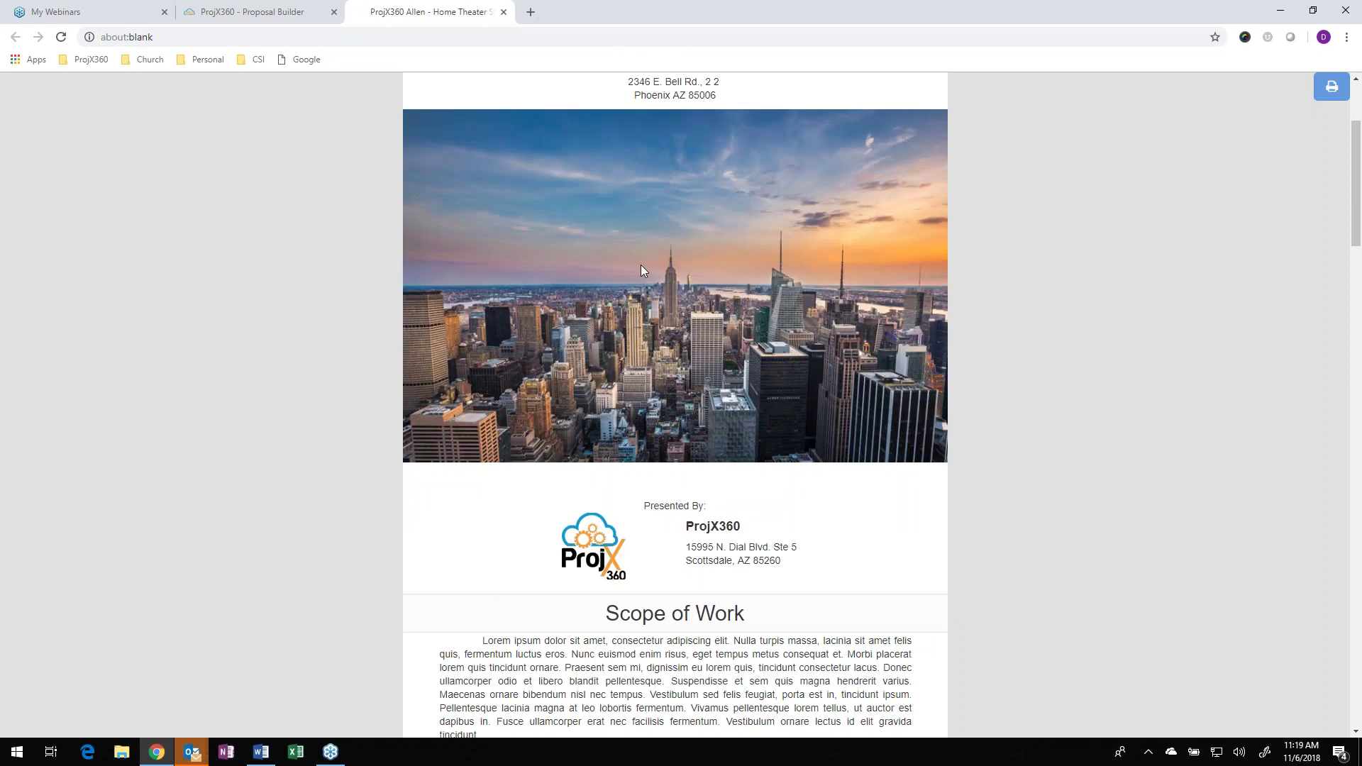
scroll(695, 196, "down", 2)
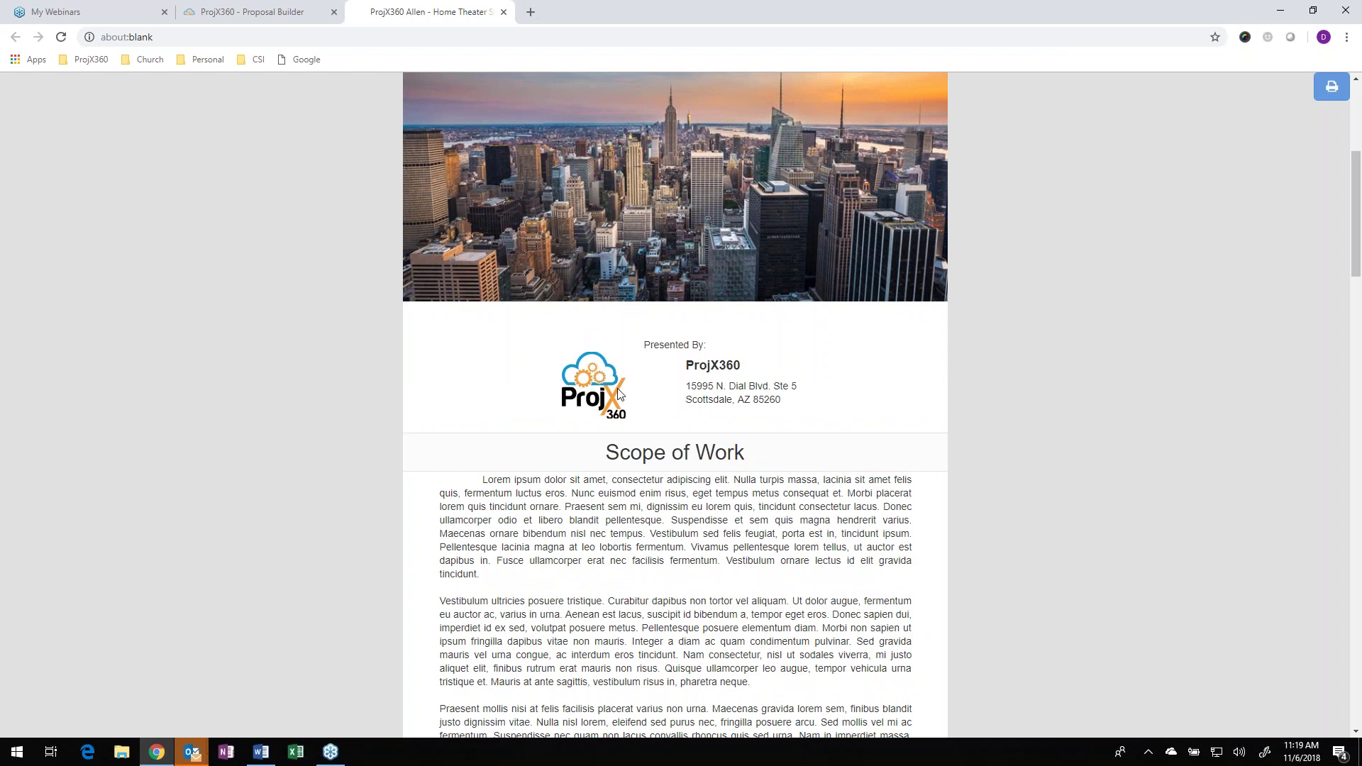
scroll(703, 361, "down", 5)
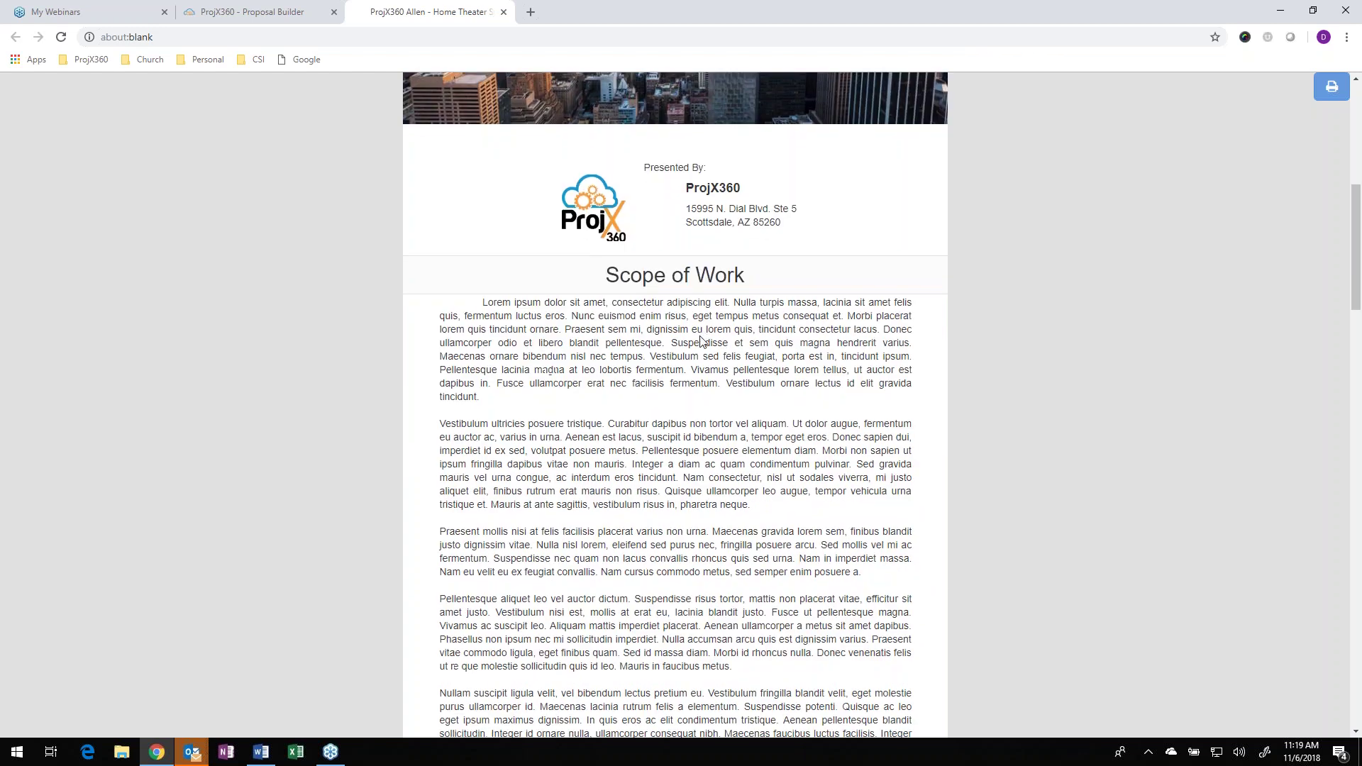
scroll(835, 315, "down", 5)
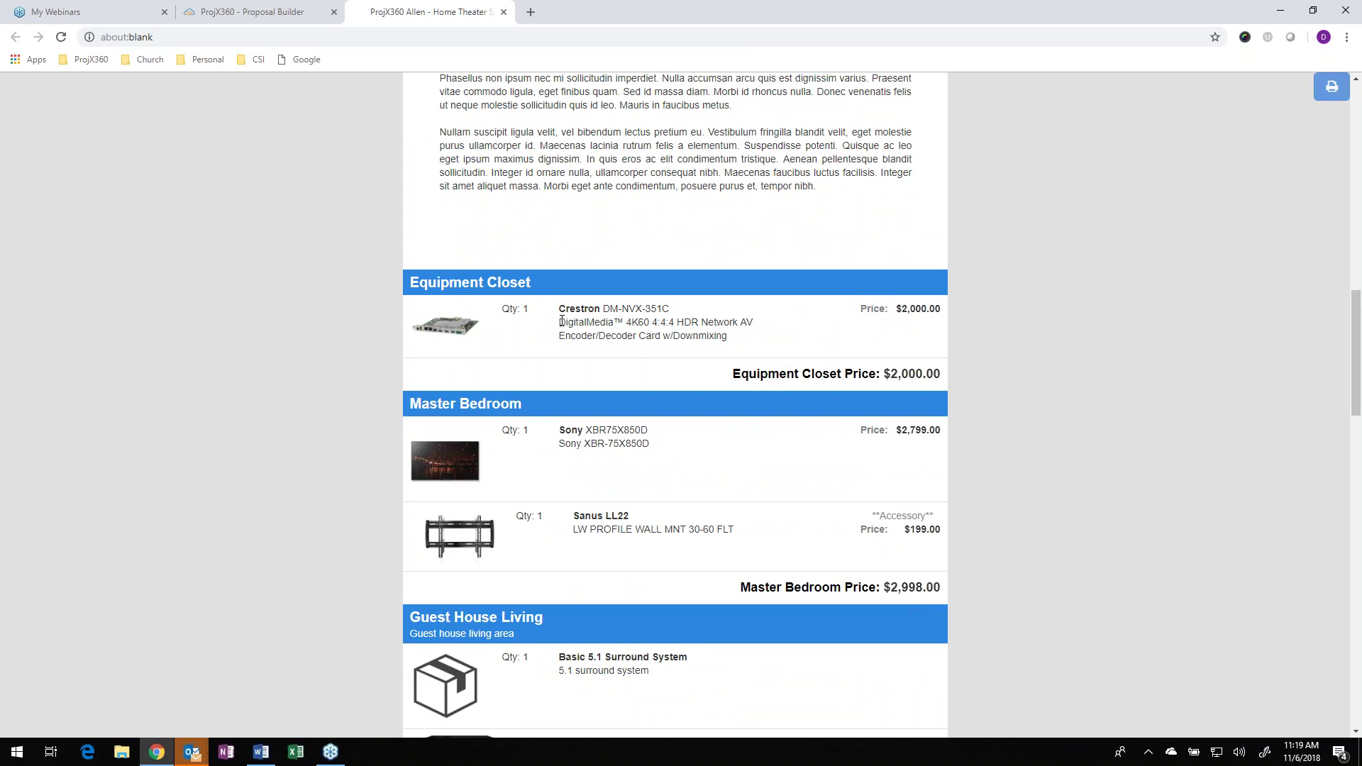
scroll(561, 322, "down", 5)
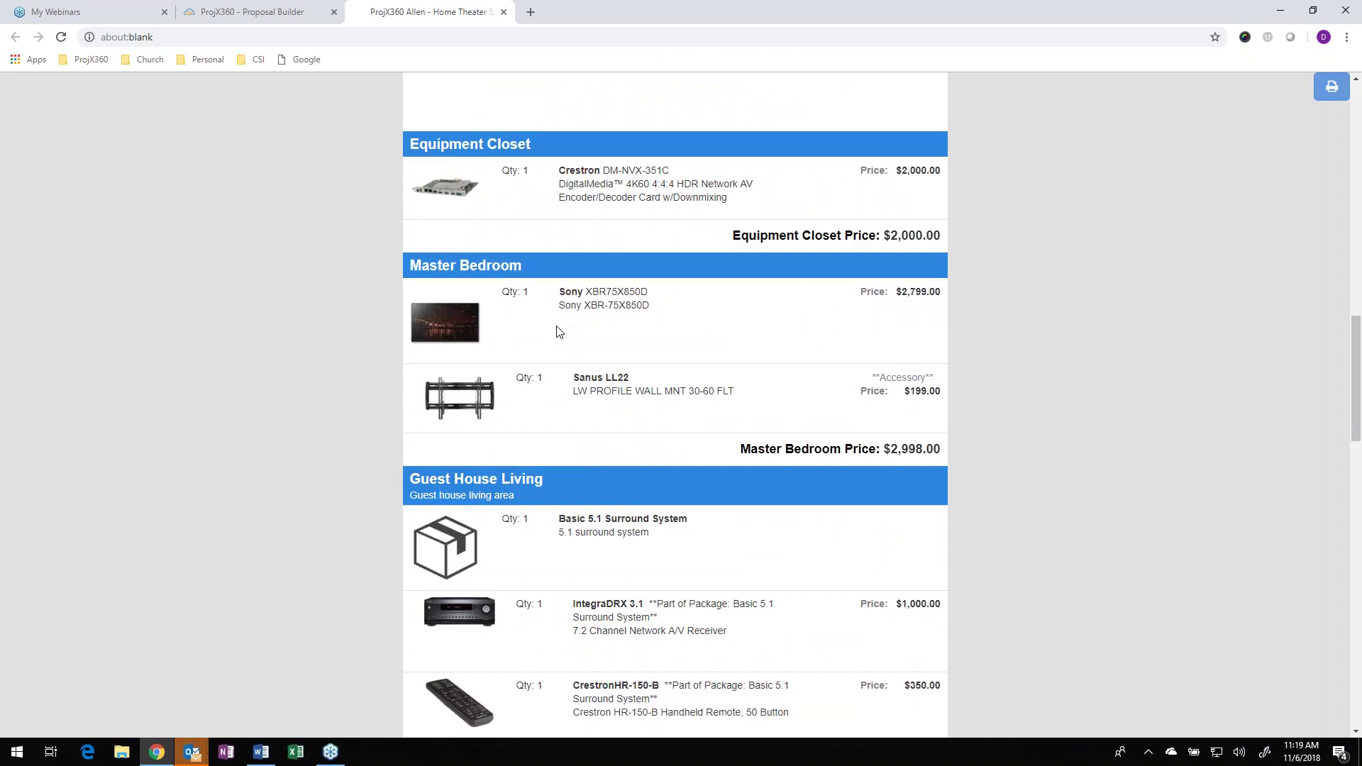
scroll(653, 326, "down", 3)
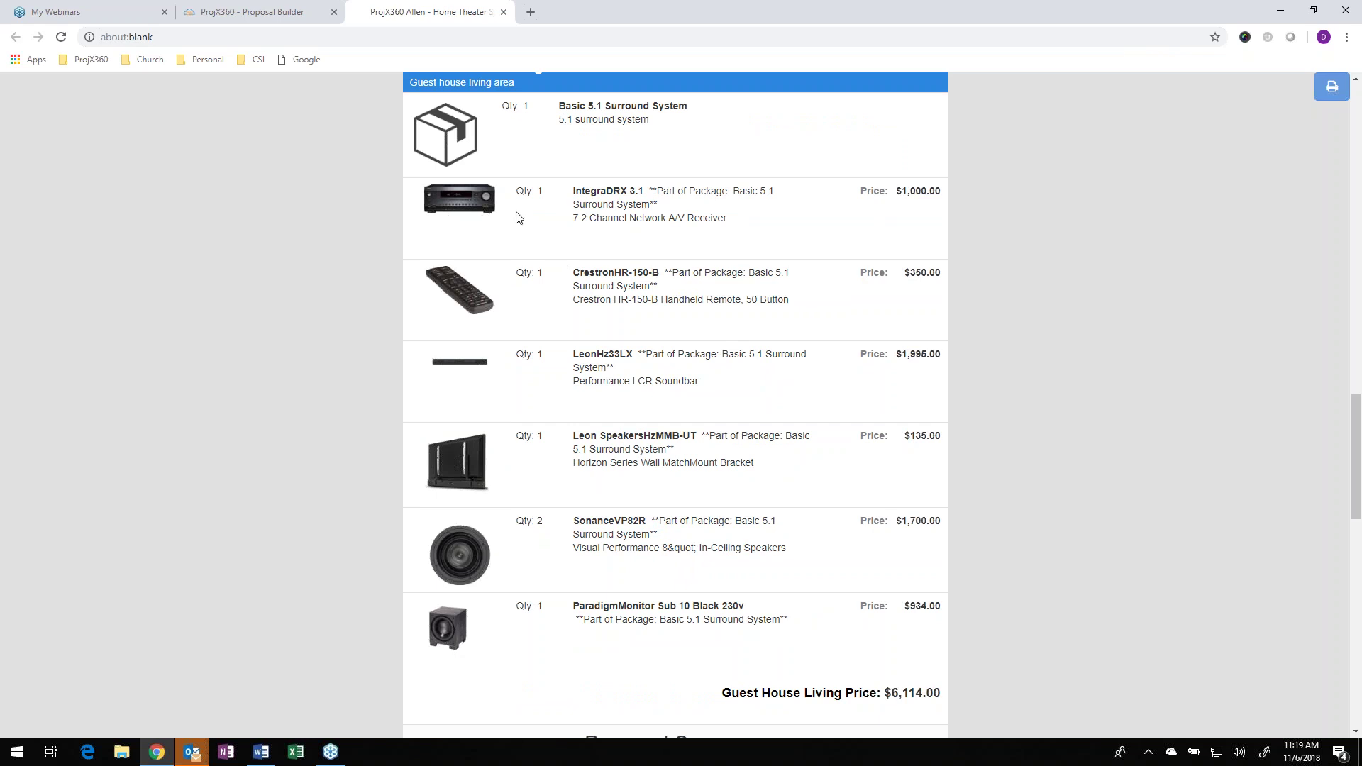
scroll(539, 301, "down", 5)
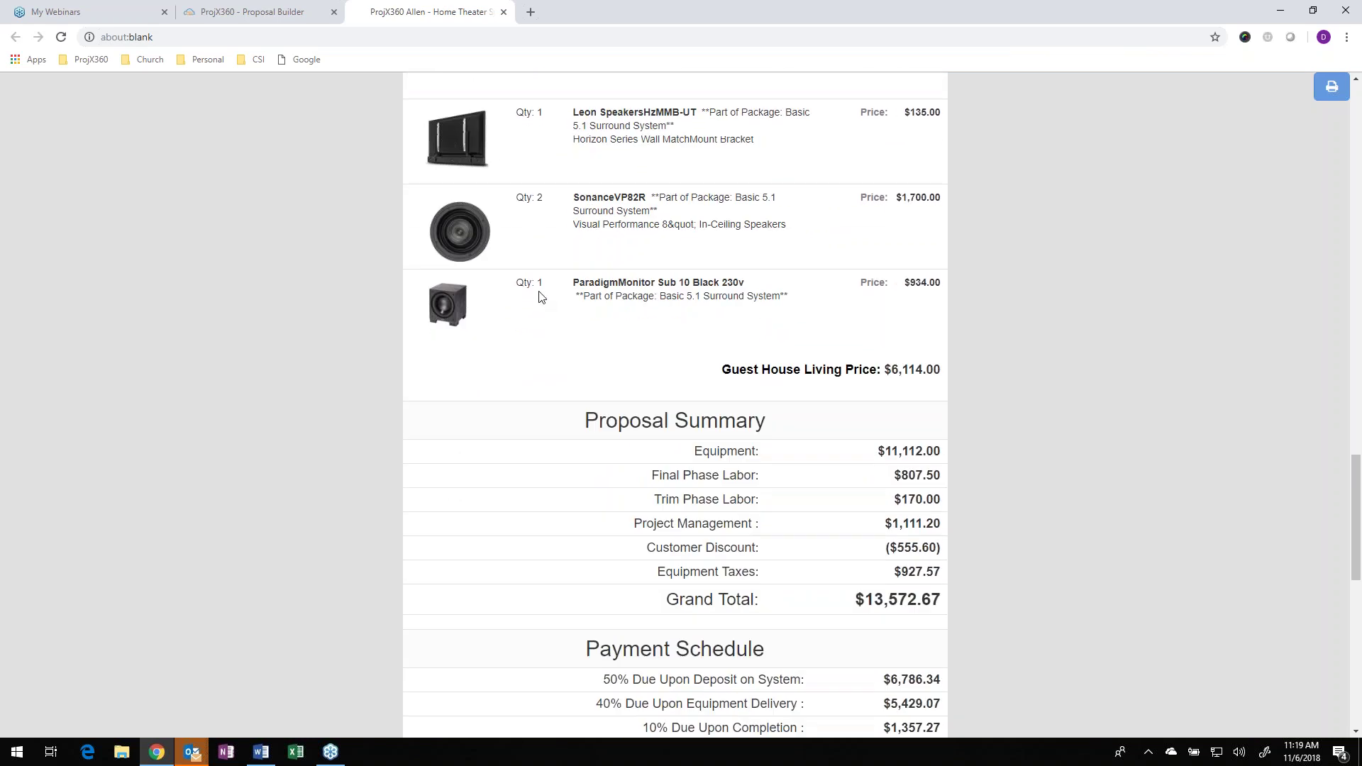
scroll(540, 297, "down", 1)
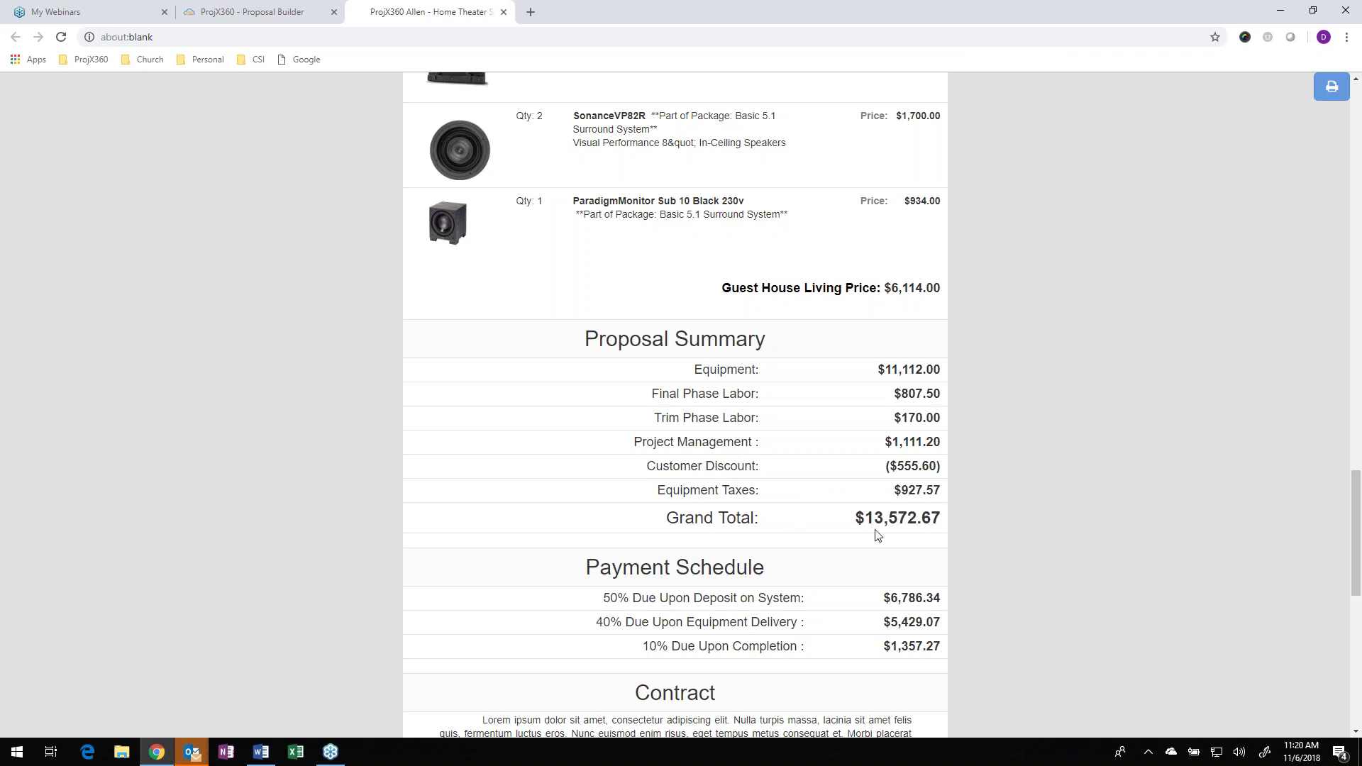
scroll(866, 518, "down", 1)
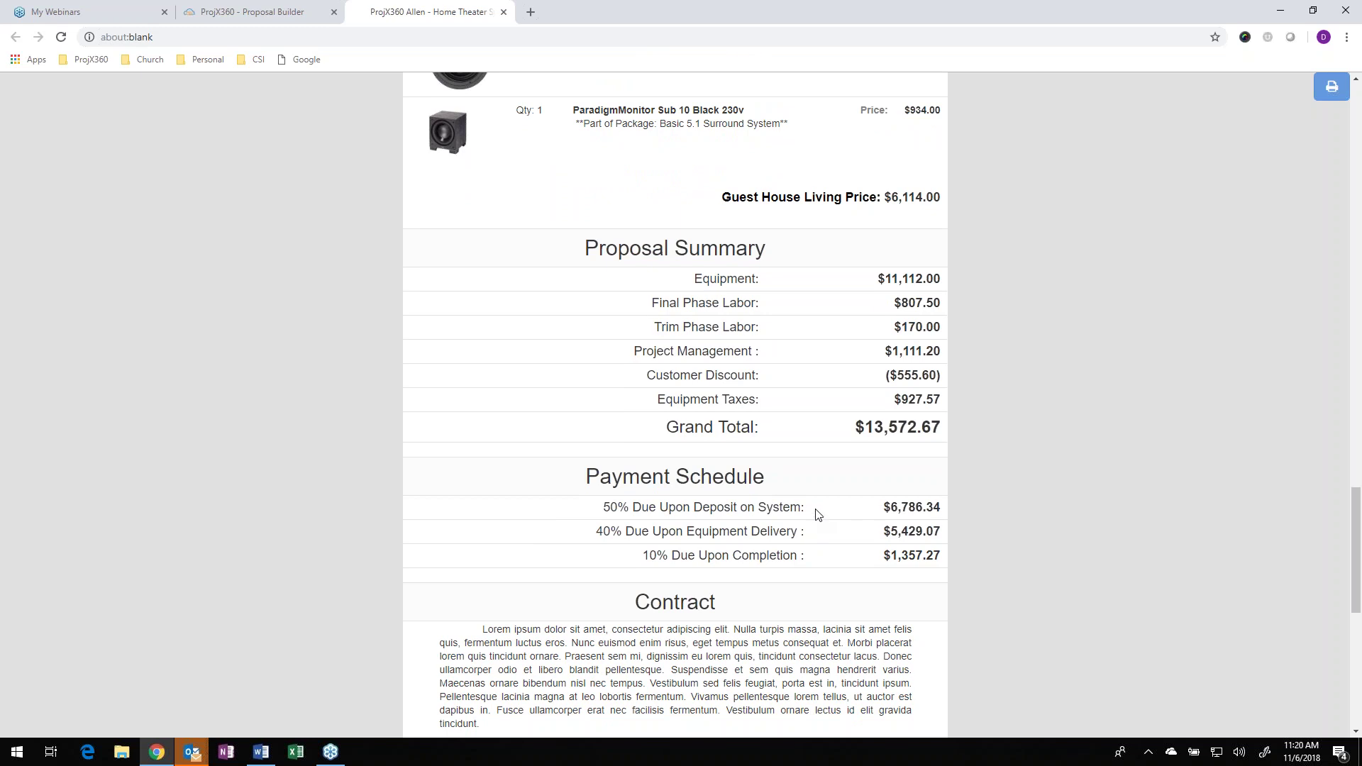
scroll(841, 515, "down", 8)
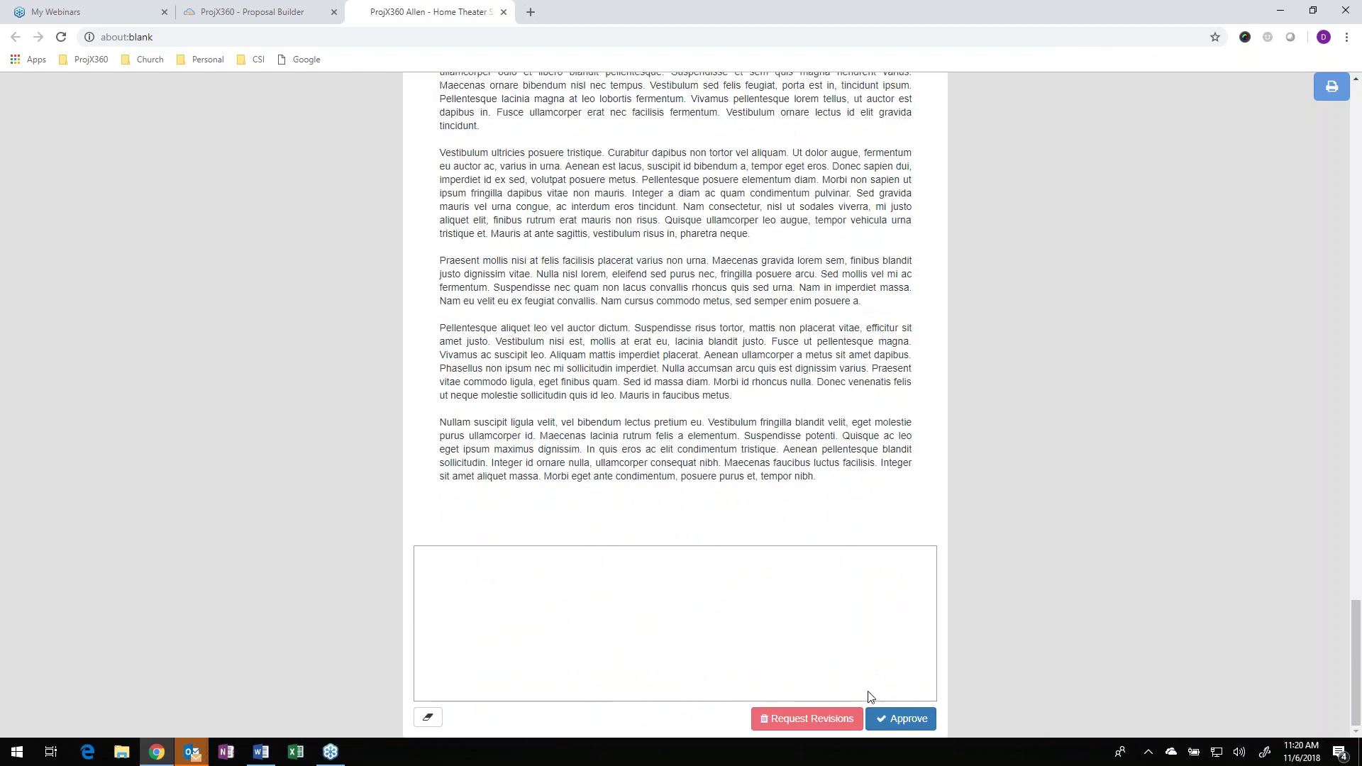
- Check the revision request form, sign the proposal in the signature area and approve it as the customer
left_click(825, 725)
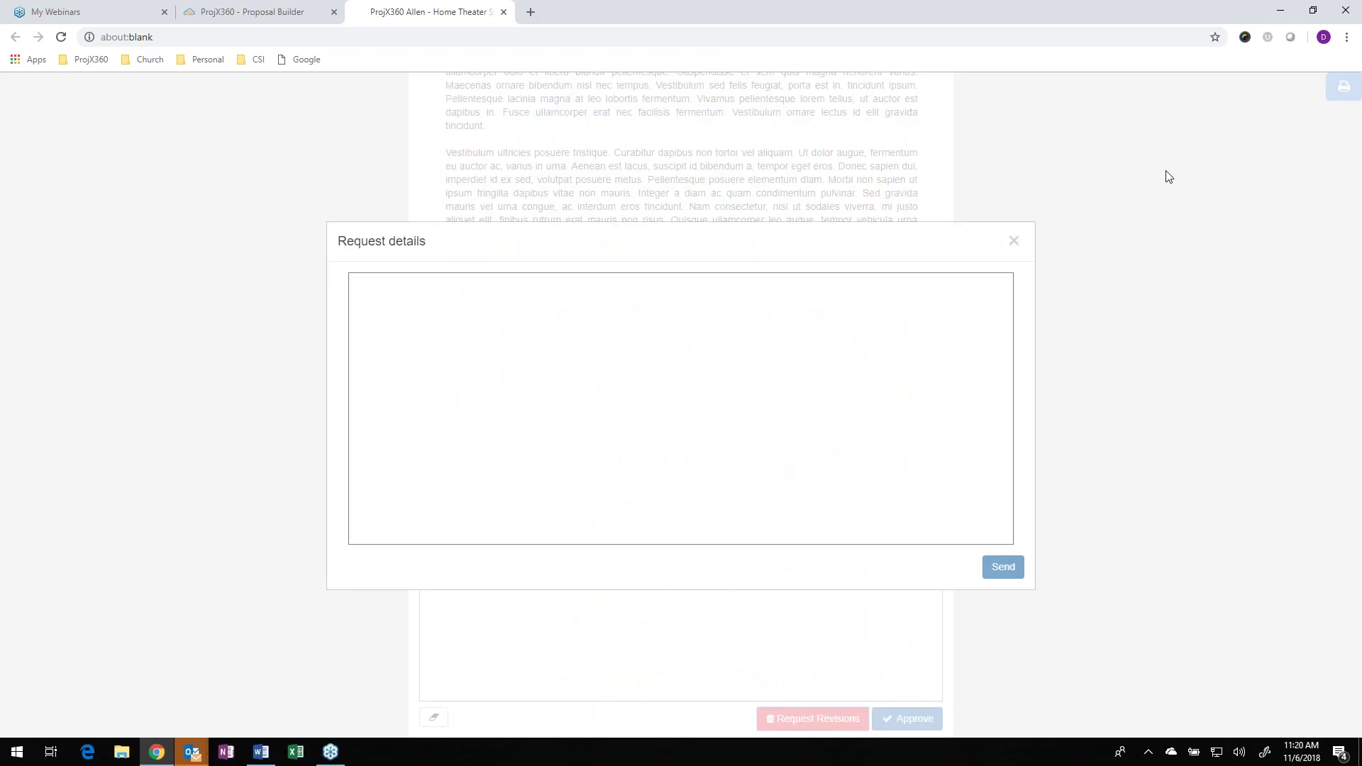
left_click(1015, 242)
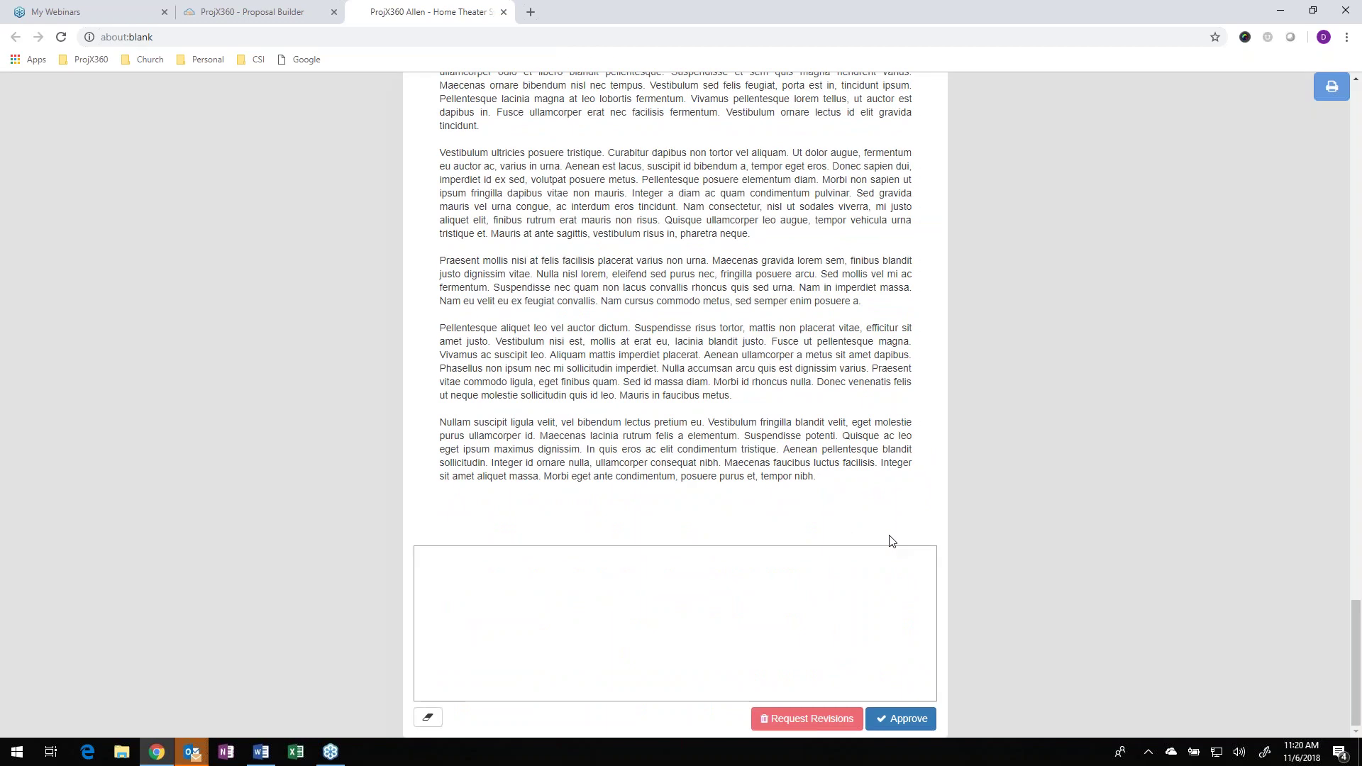
mouse_move(508, 584)
left_mouse_down()
mouse_move(684, 608)
mouse_move(772, 645)
left_mouse_up()
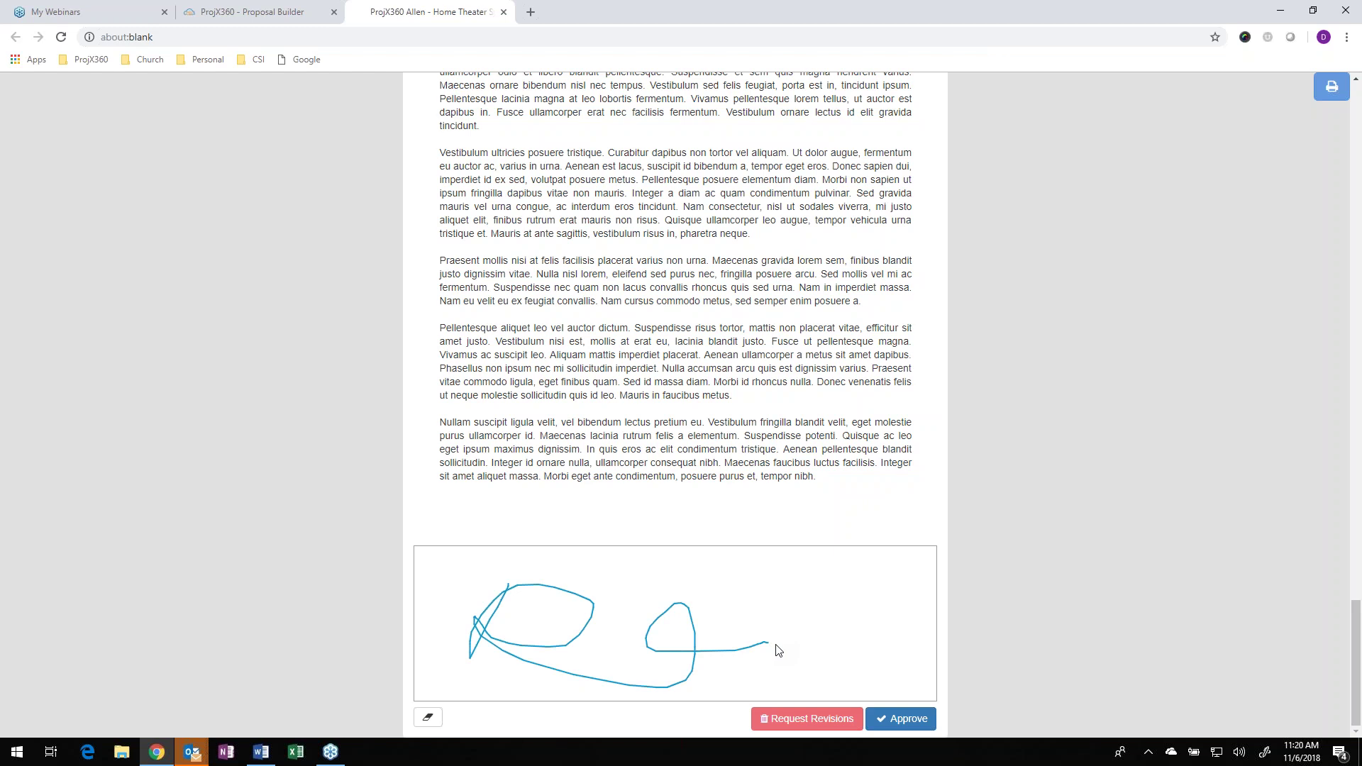
left_click(898, 720)
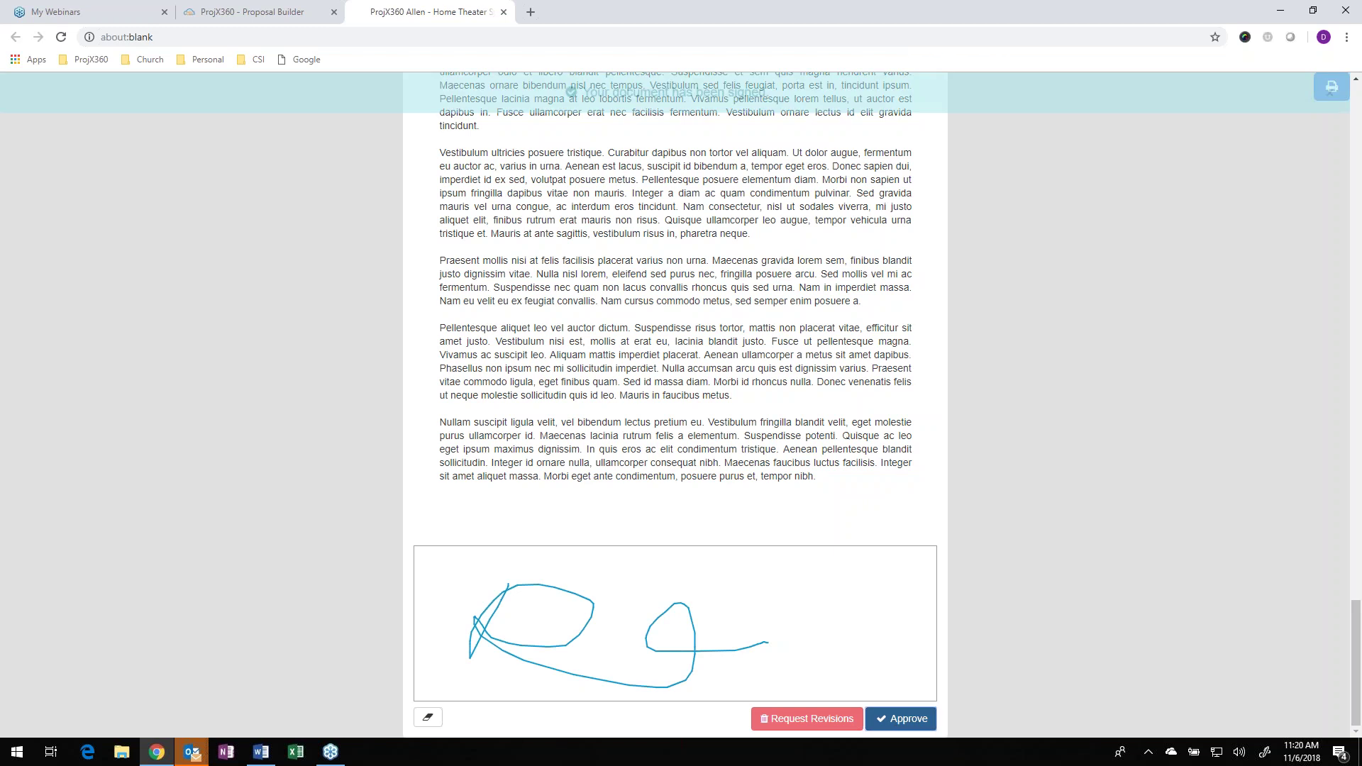
- Return to the proposal's revisions and mark revision 1 approved, keeping previous unapproved revisions
left_click(276, 14)
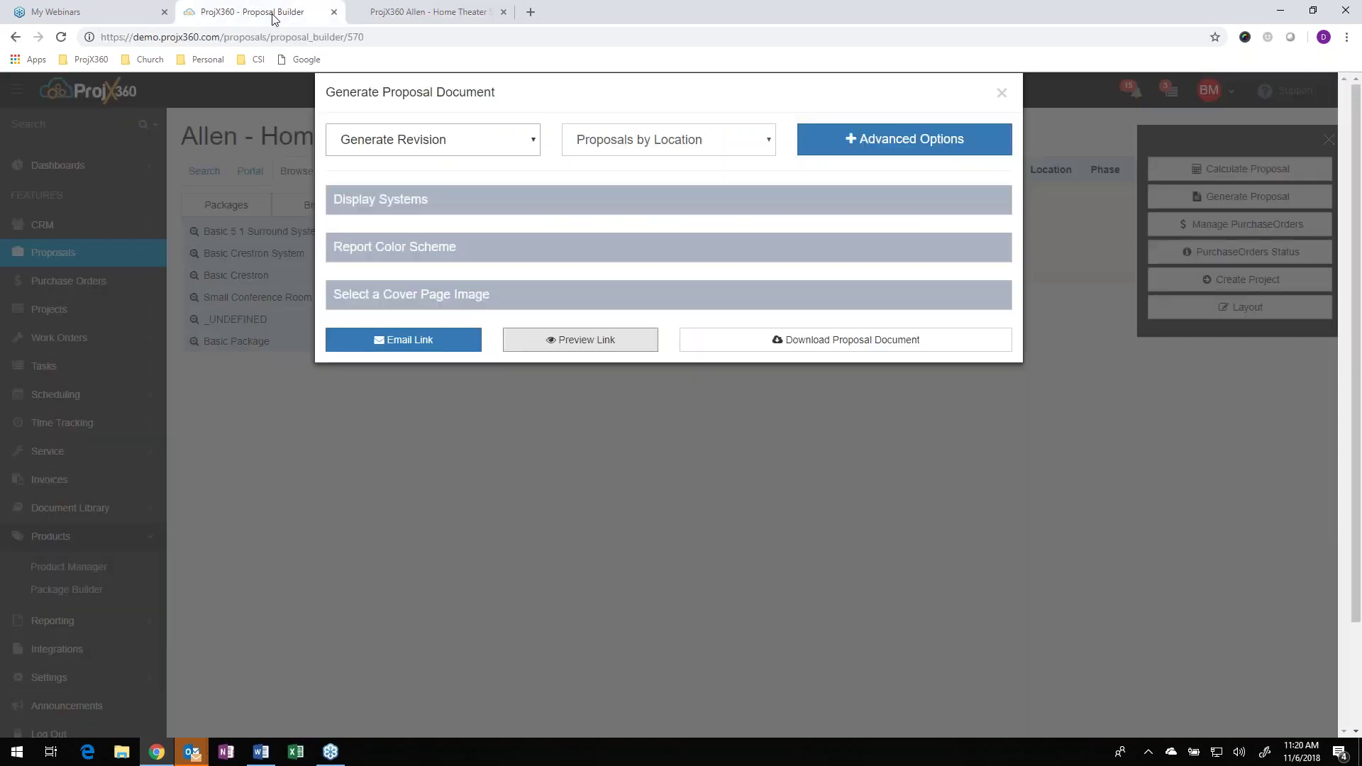
left_click(1004, 99)
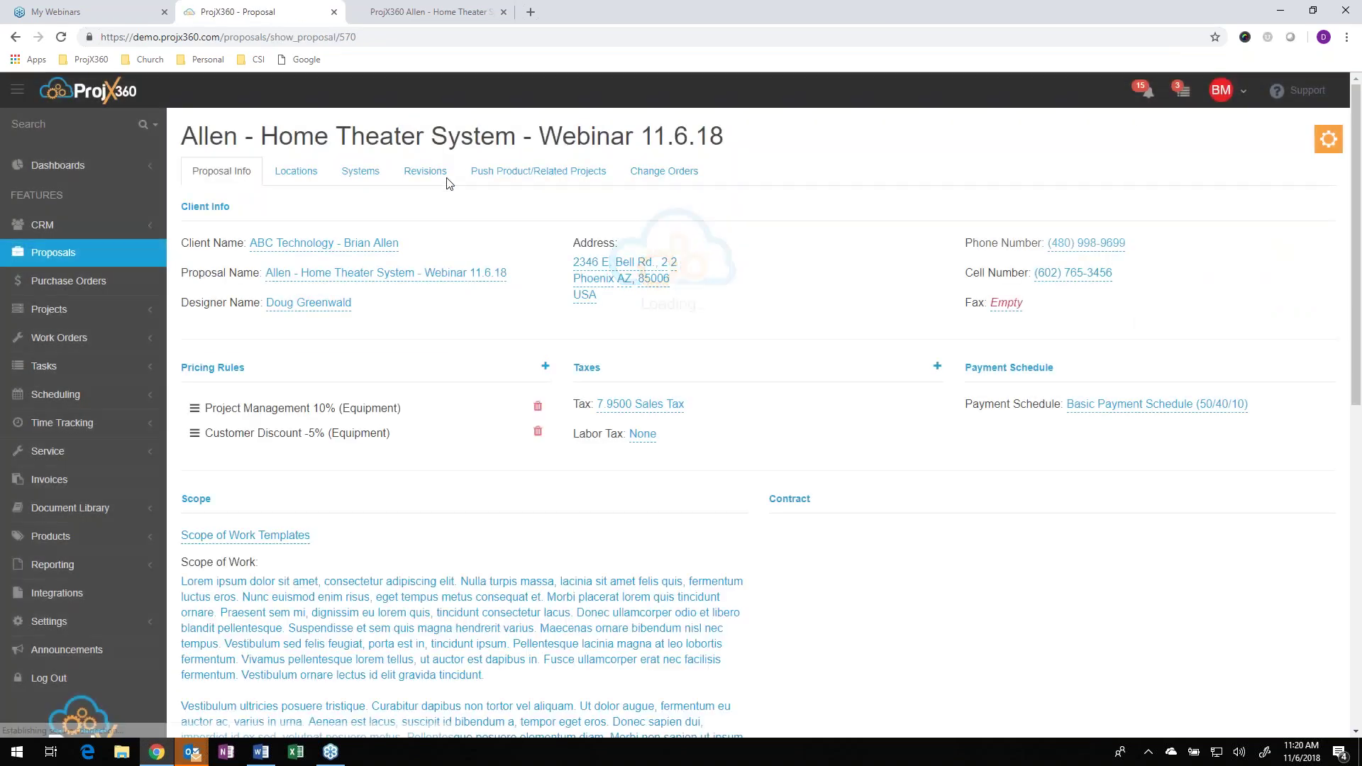
left_click(427, 177)
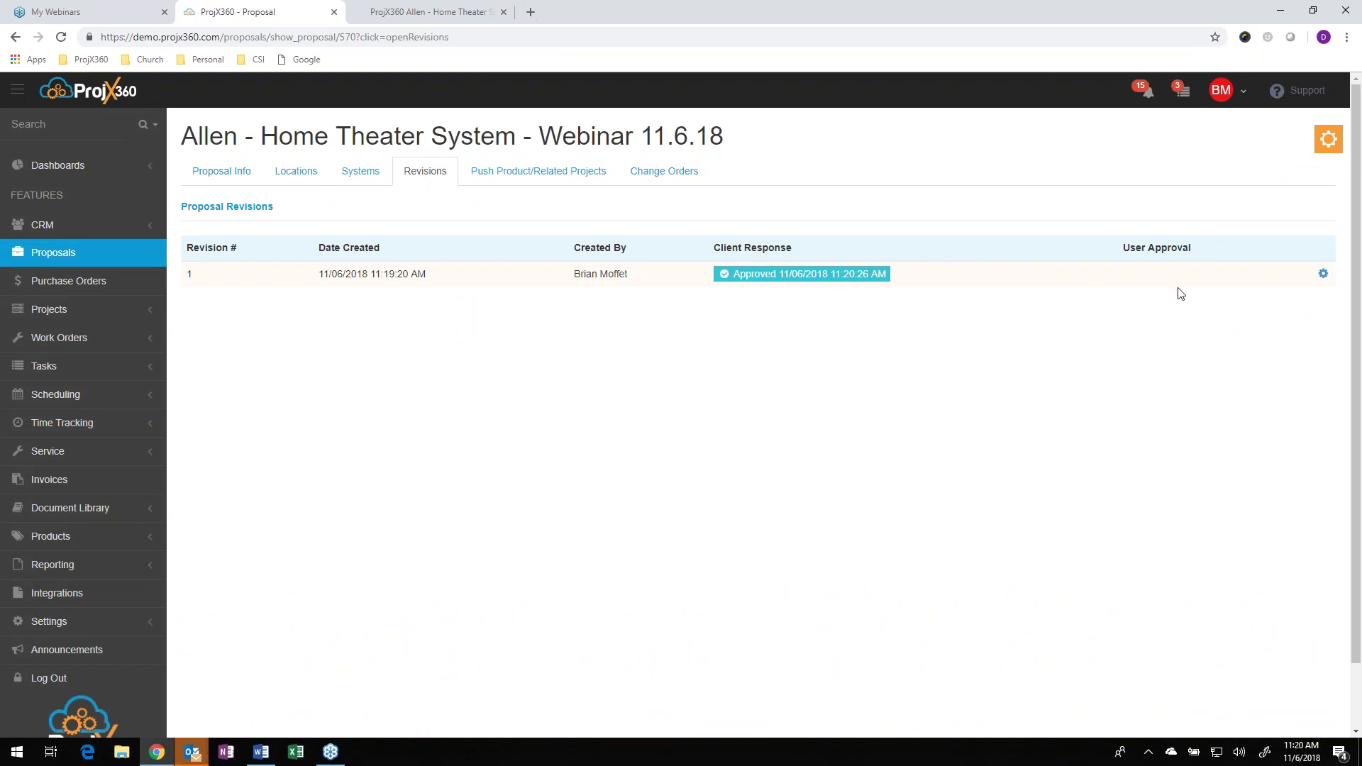
left_click(1323, 275)
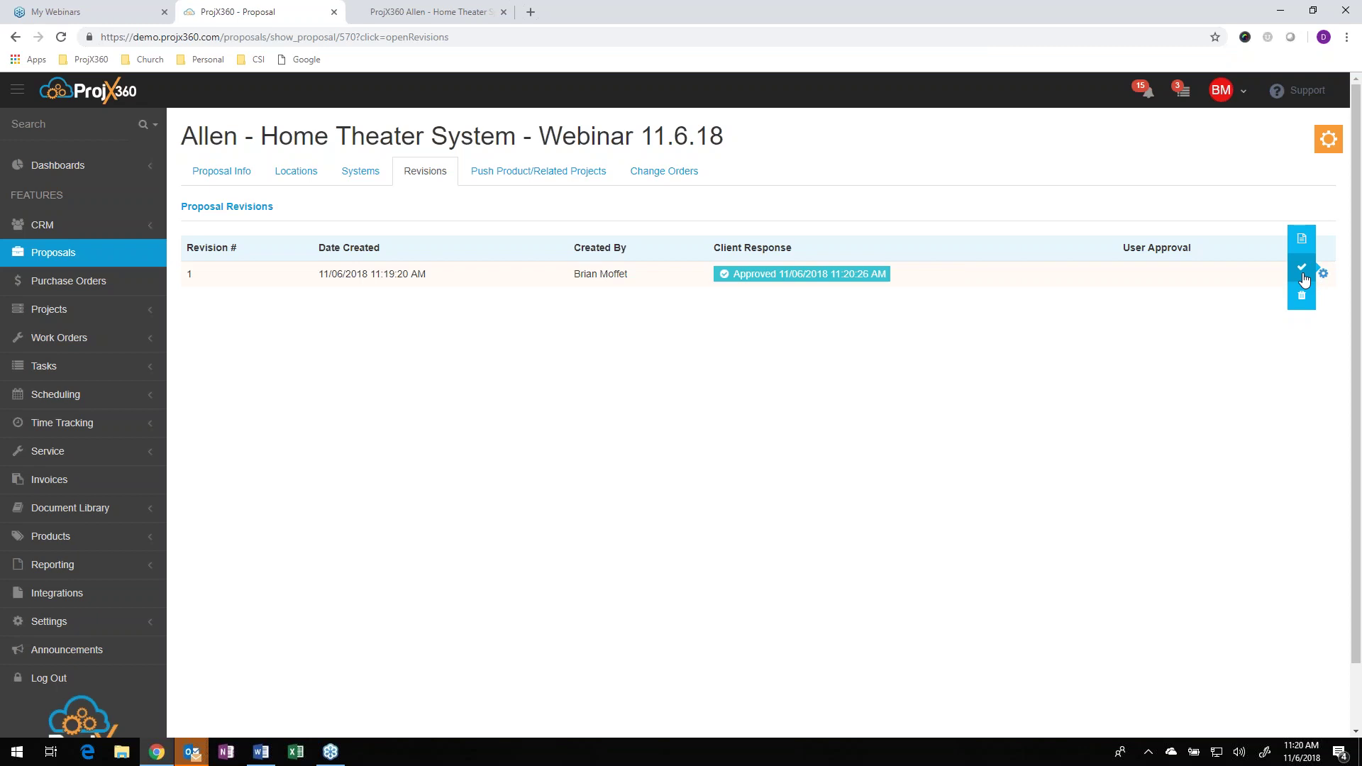
left_click(1303, 275)
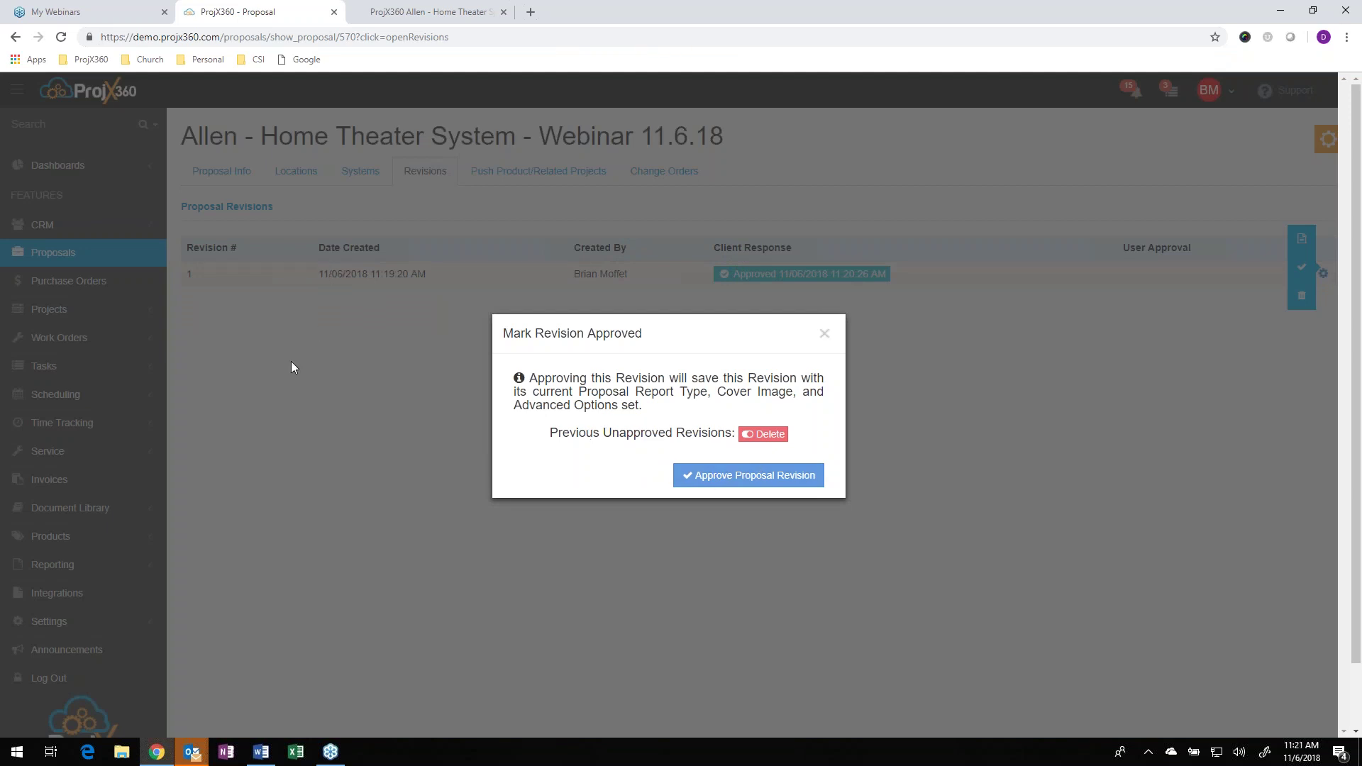
left_click(754, 439)
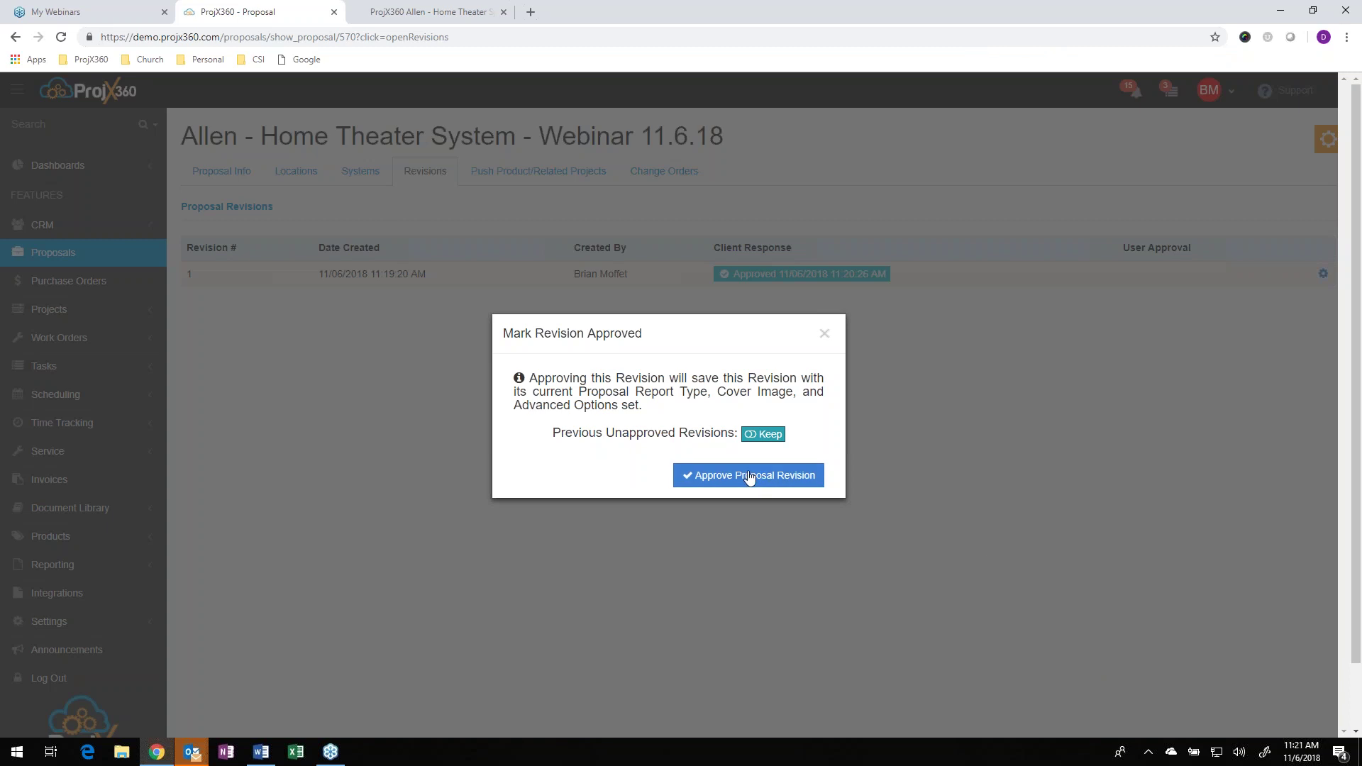
left_click(754, 475)
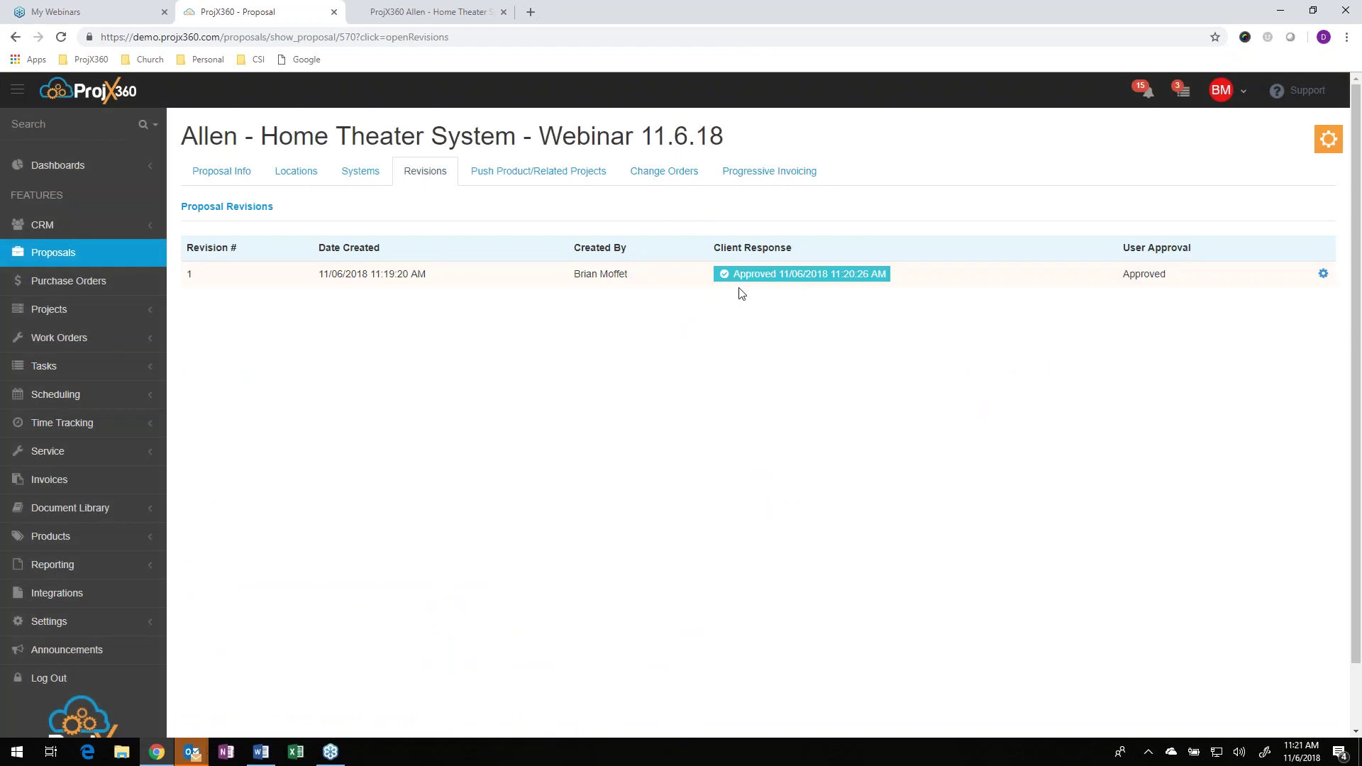
- Check which progressive invoices can be generated for the approved revision under its payment schedule
left_click(773, 182)
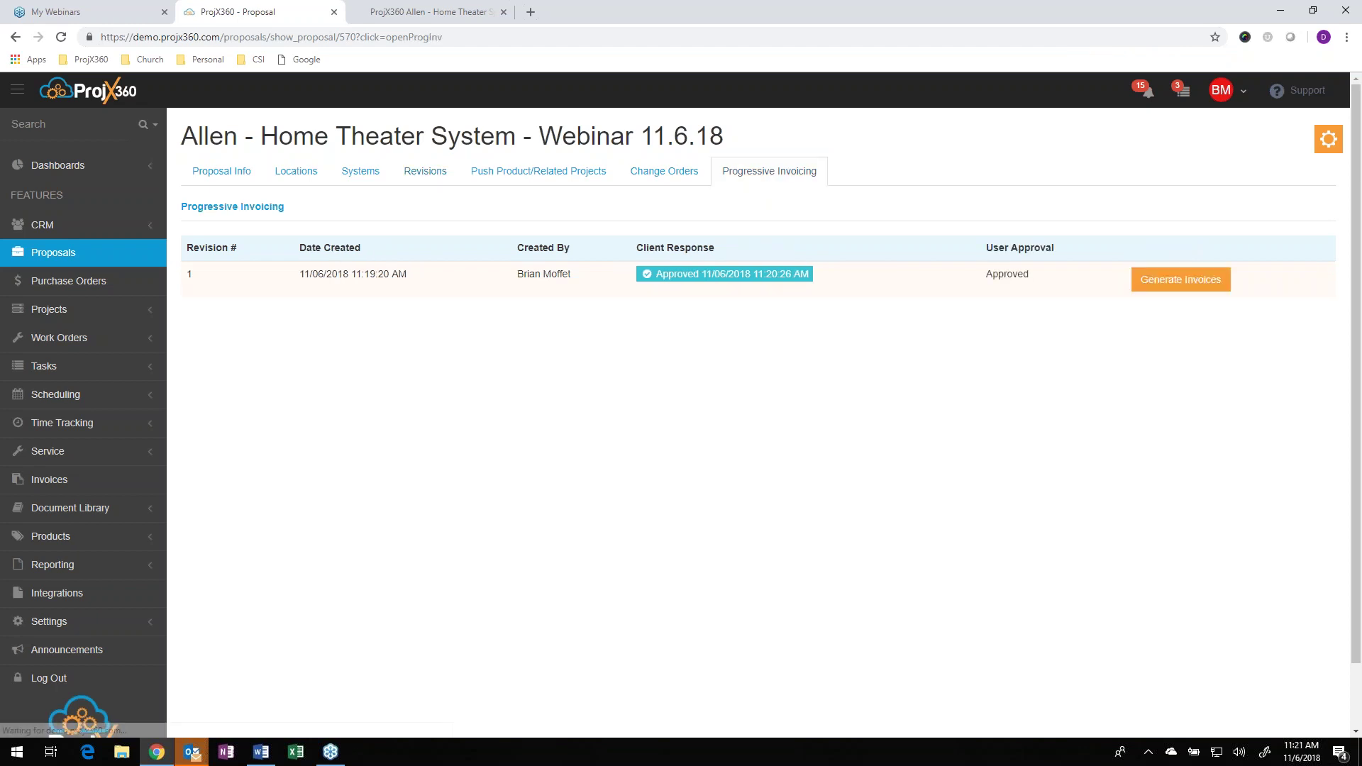
left_click(1169, 286)
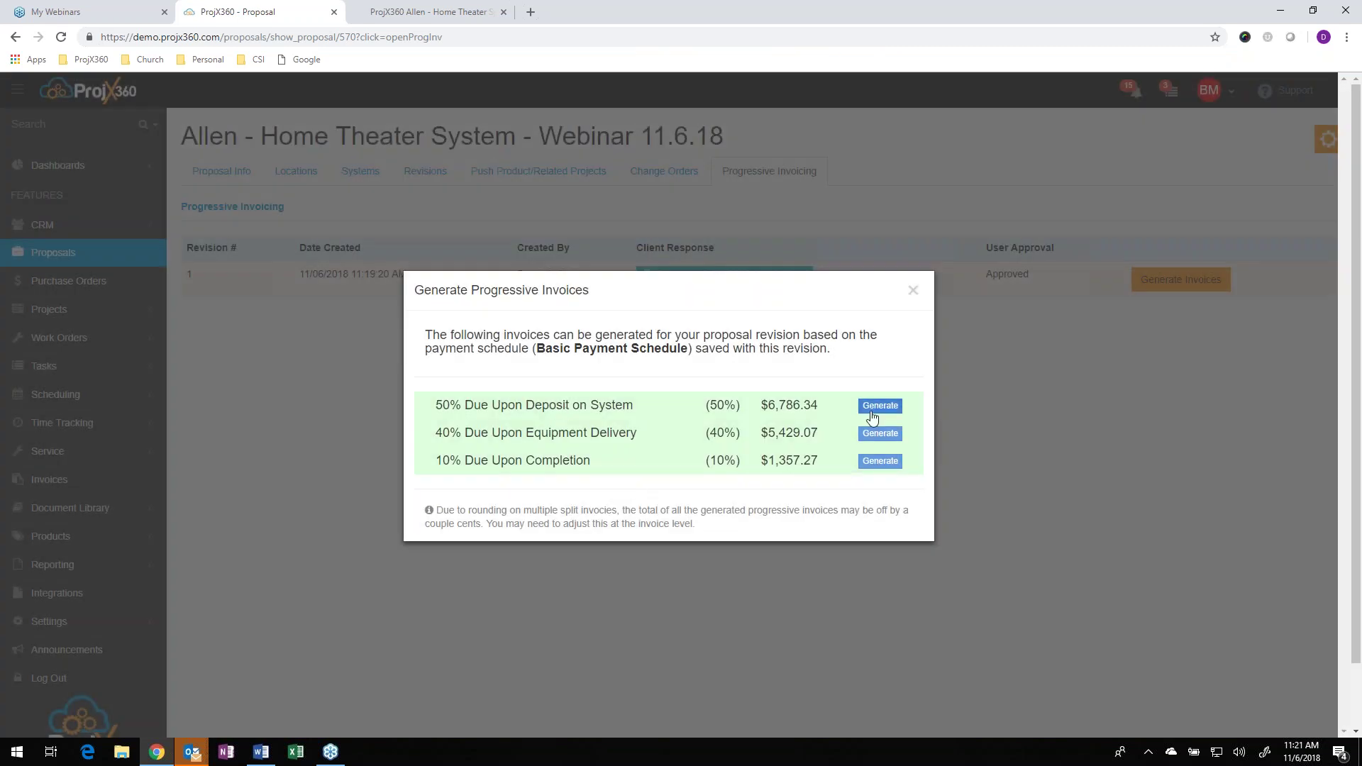
left_click(913, 290)
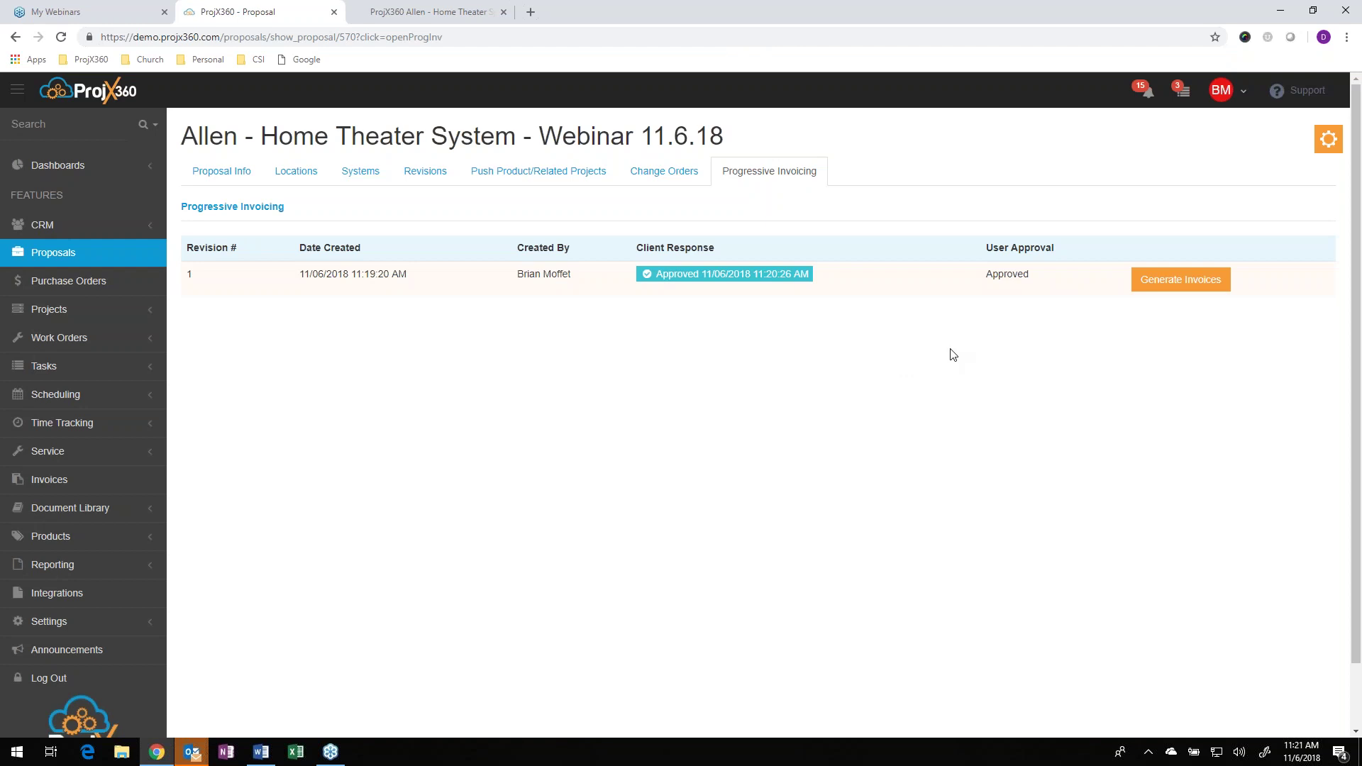
- Start creating a project from the approved proposal and assign the project manager
left_click(1328, 149)
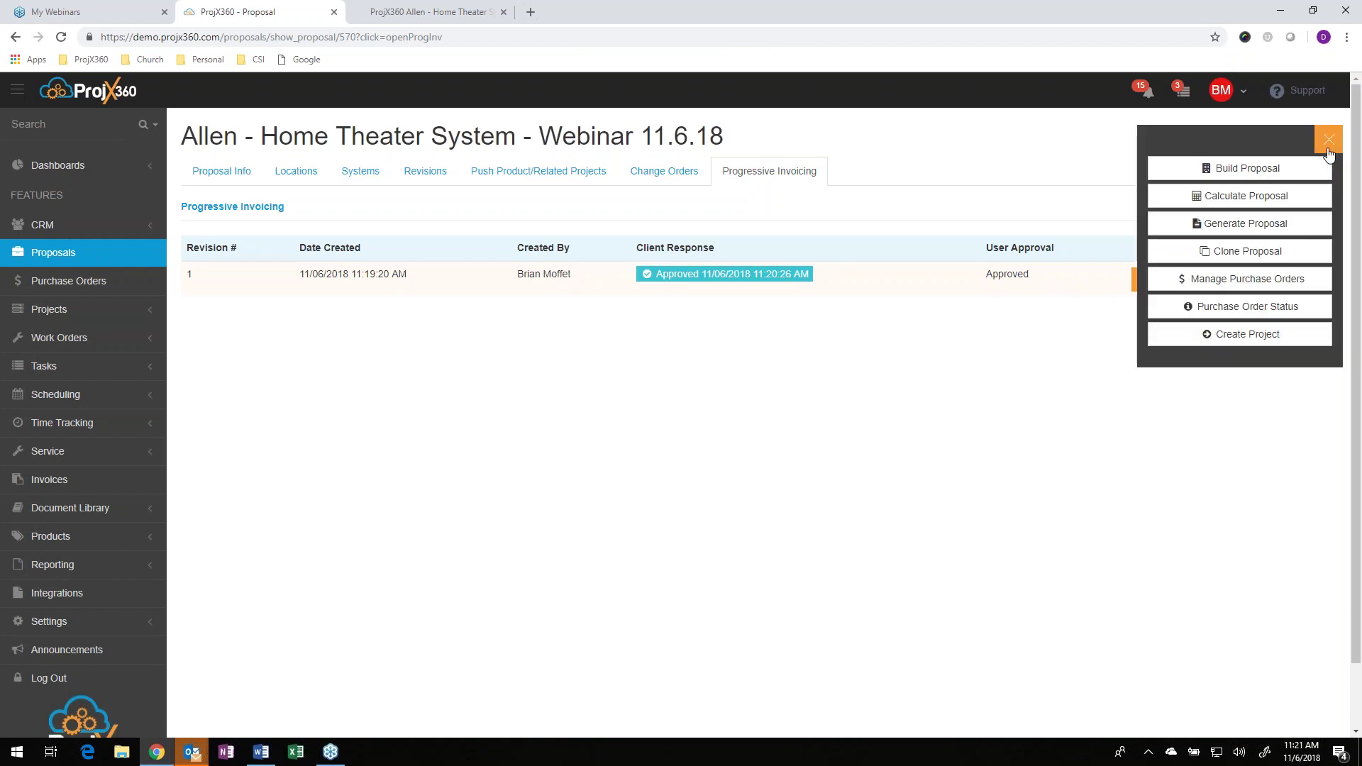
left_click(1257, 335)
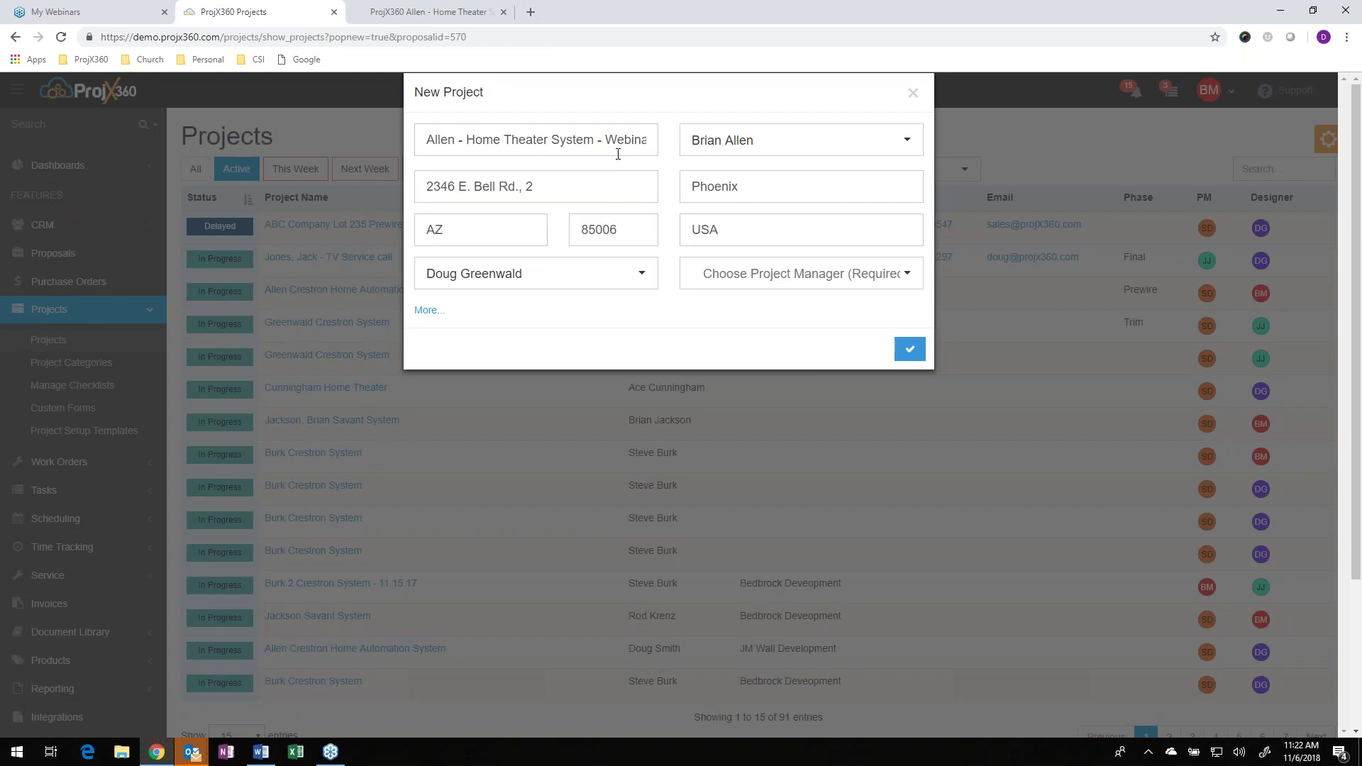
left_click(785, 288)
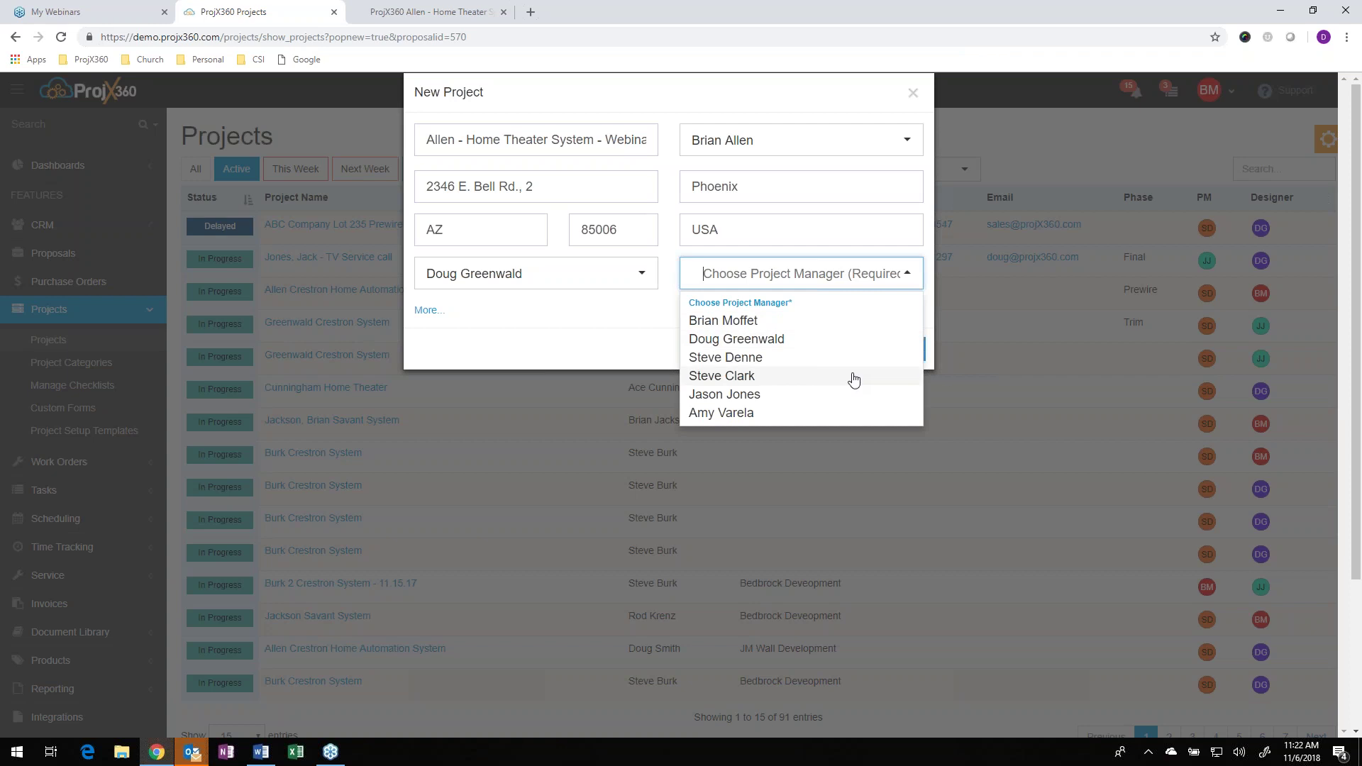
left_click(769, 360)
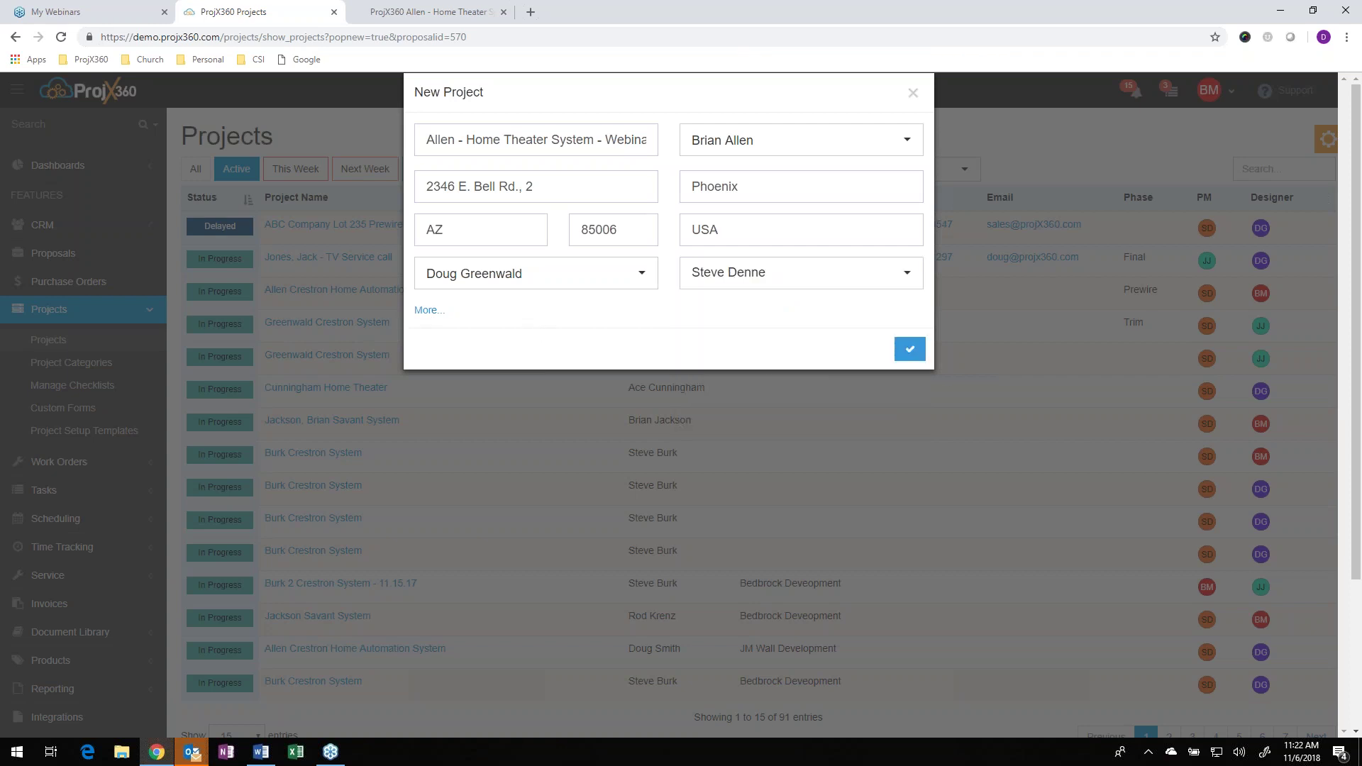
- Expand the new project's details, set its status to This Week and category to Eagle Custom Homes, and submit the form
left_click(429, 312)
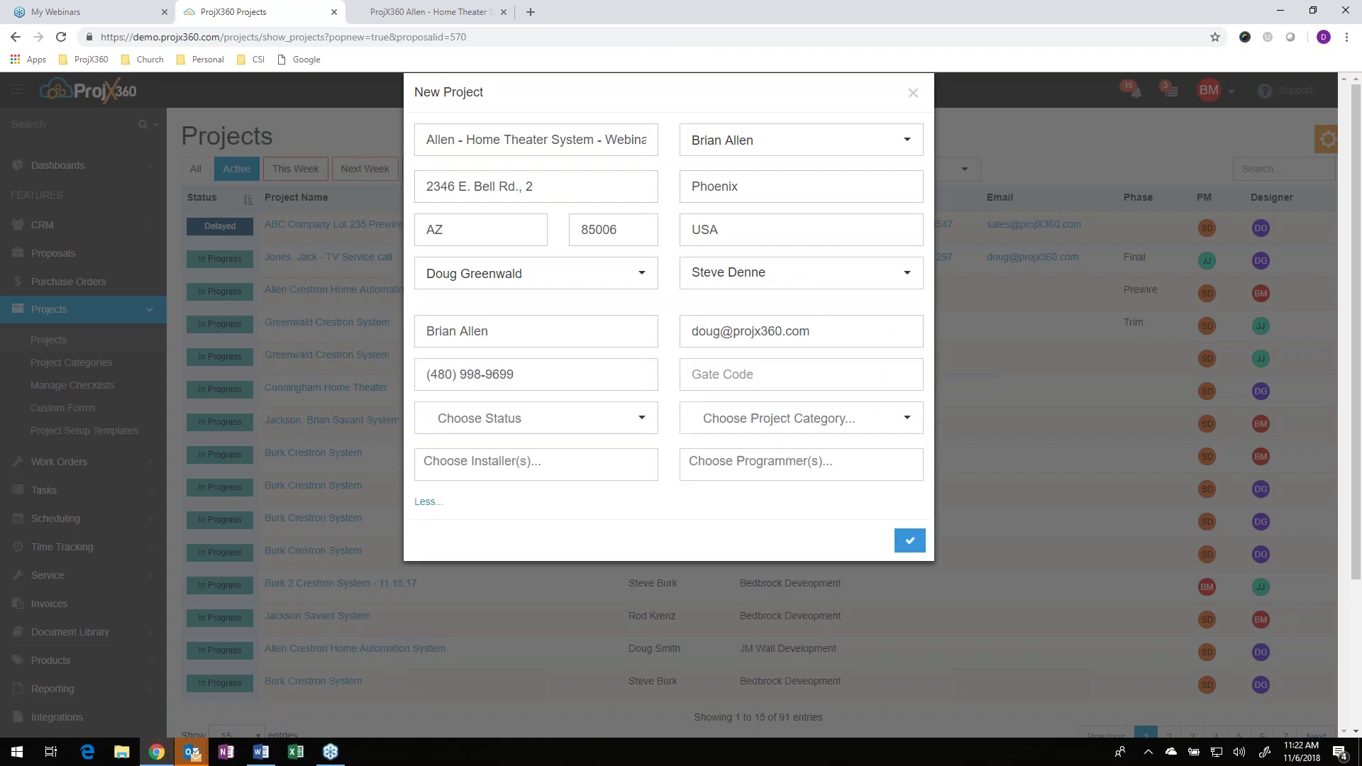
left_click(614, 424)
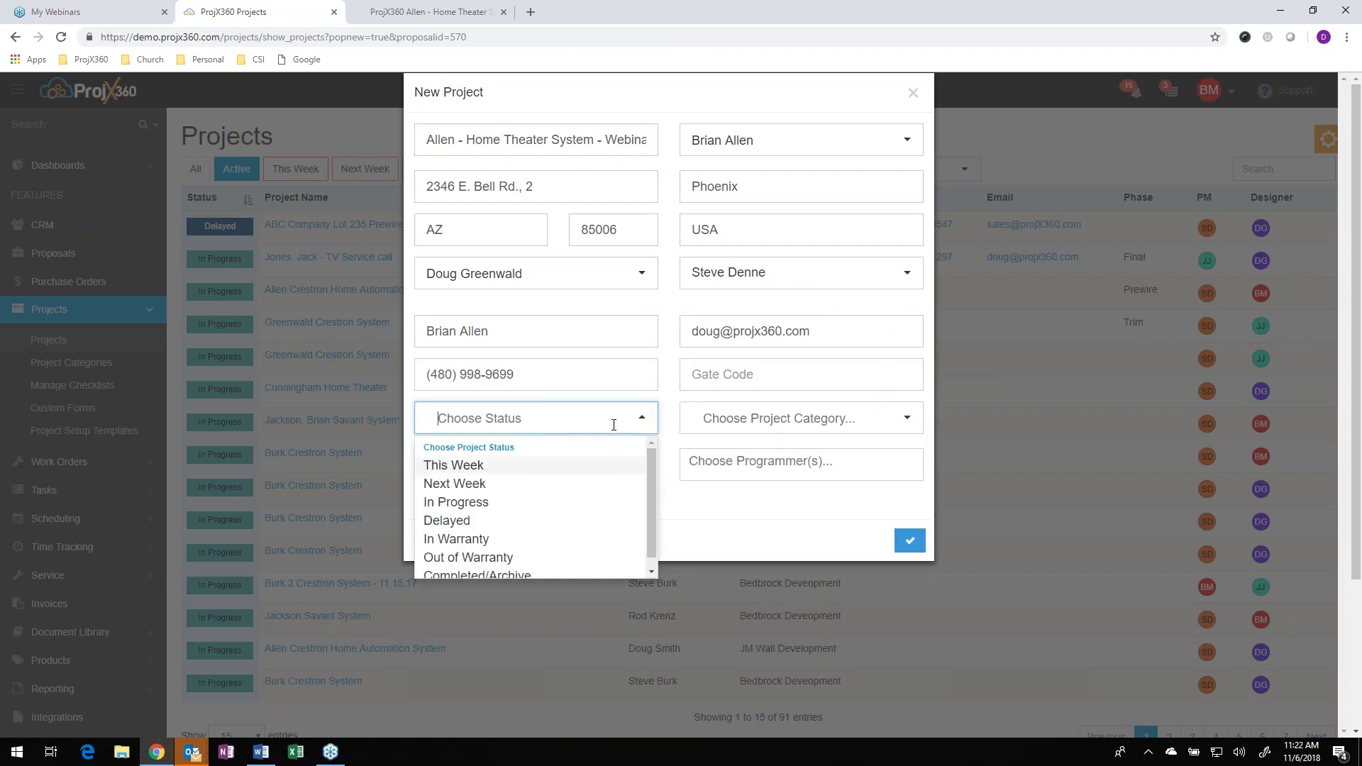
left_click(462, 472)
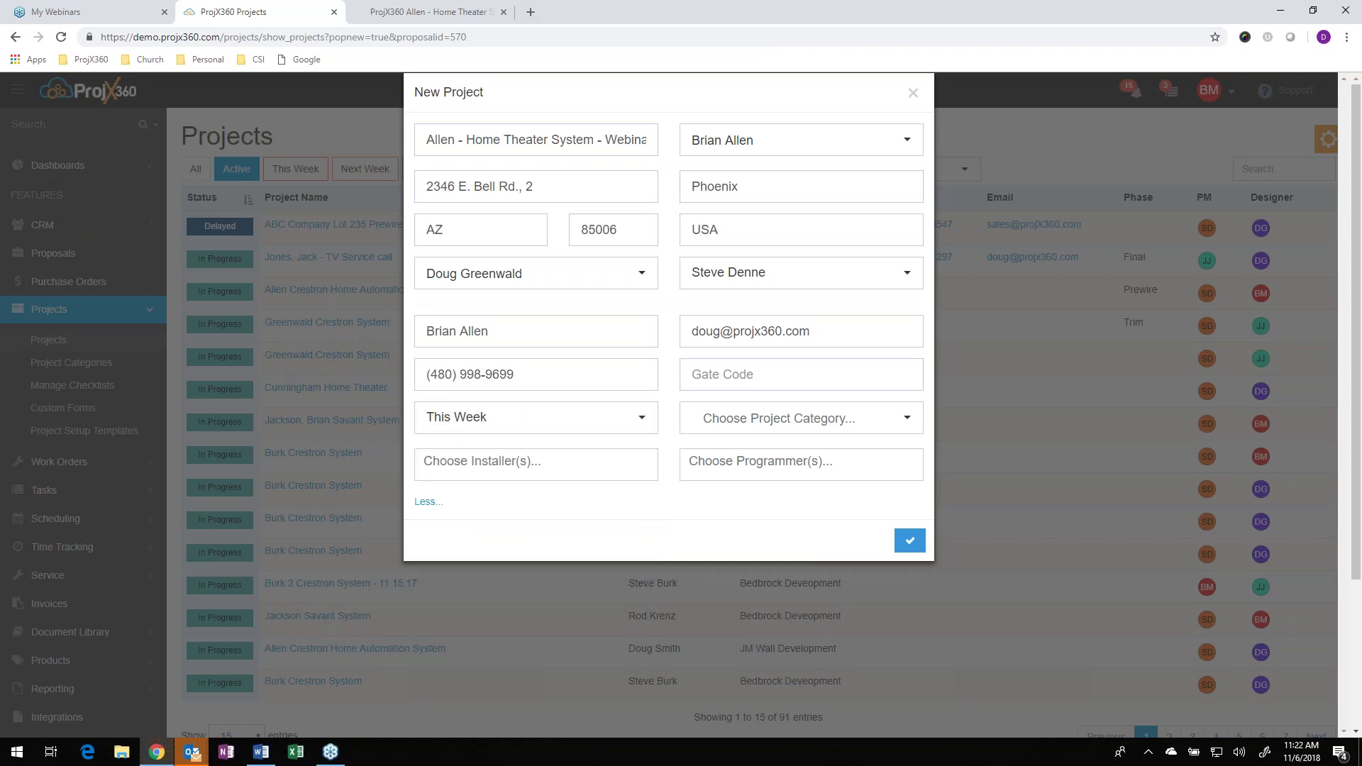
left_click(791, 425)
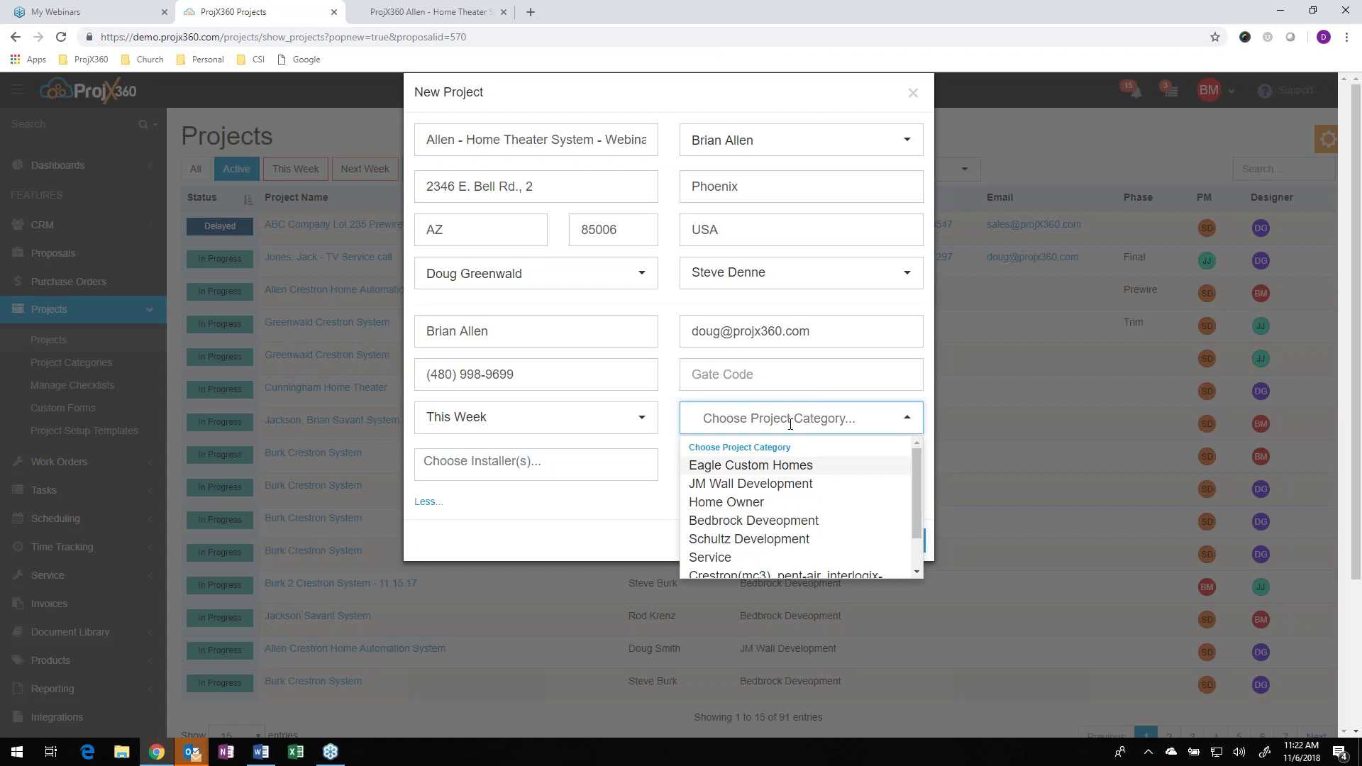
left_click(1345, 180)
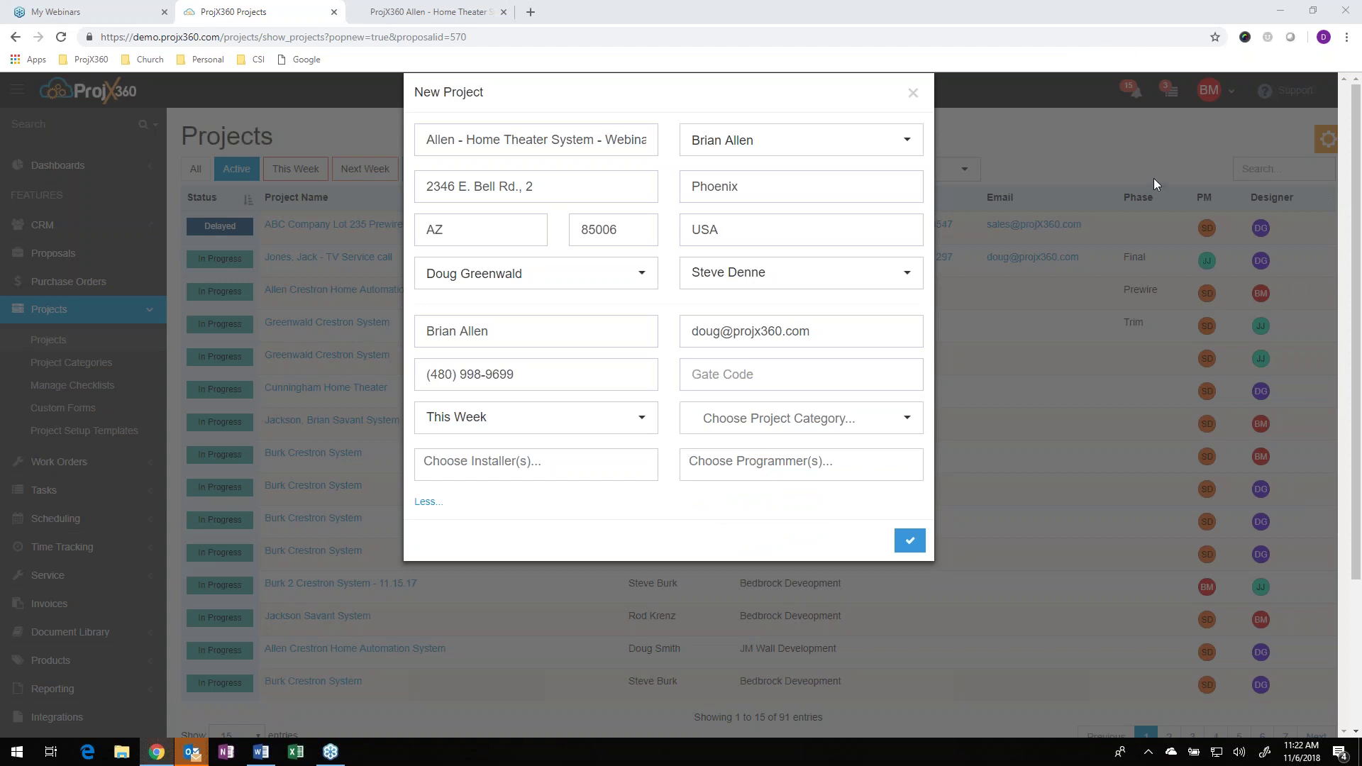
left_click(906, 418)
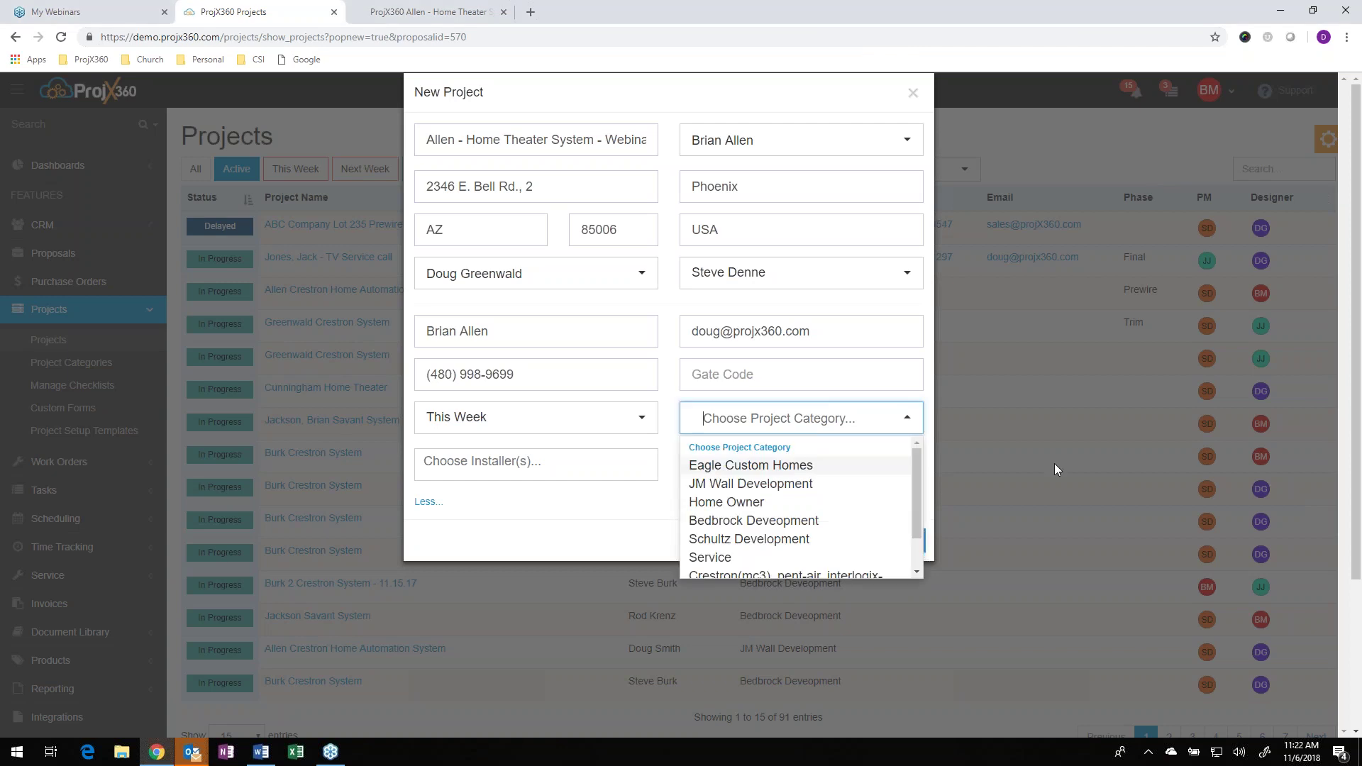
left_click(772, 466)
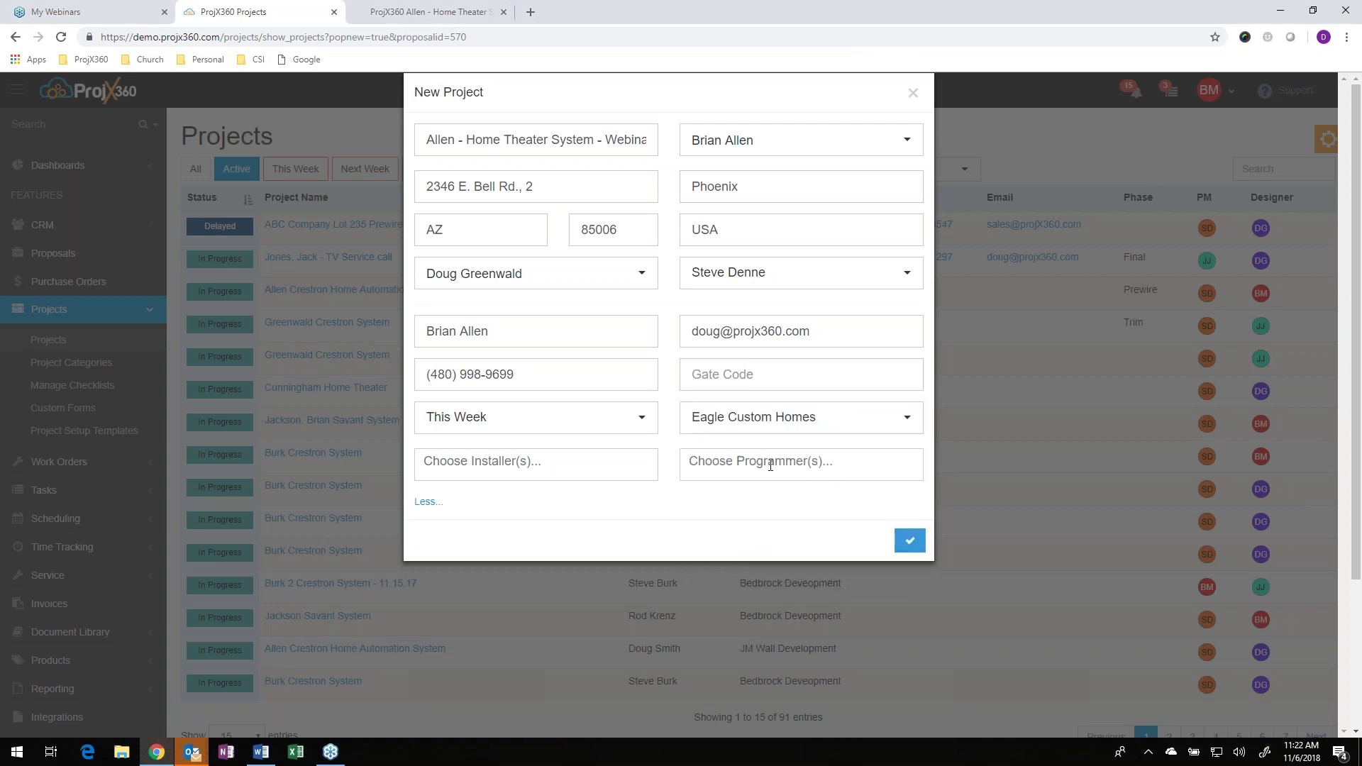
left_click(908, 544)
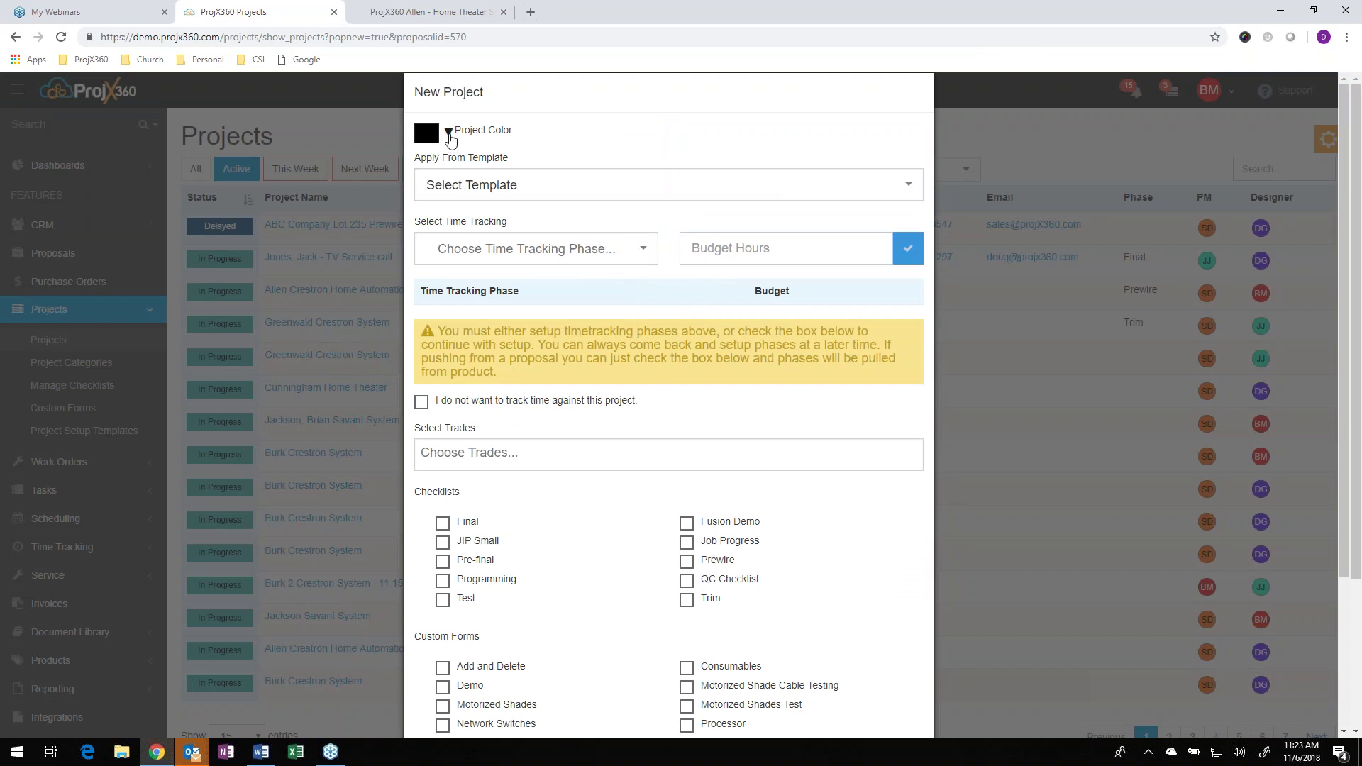
- Set the project color to the green swatch #18a470
left_click(448, 133)
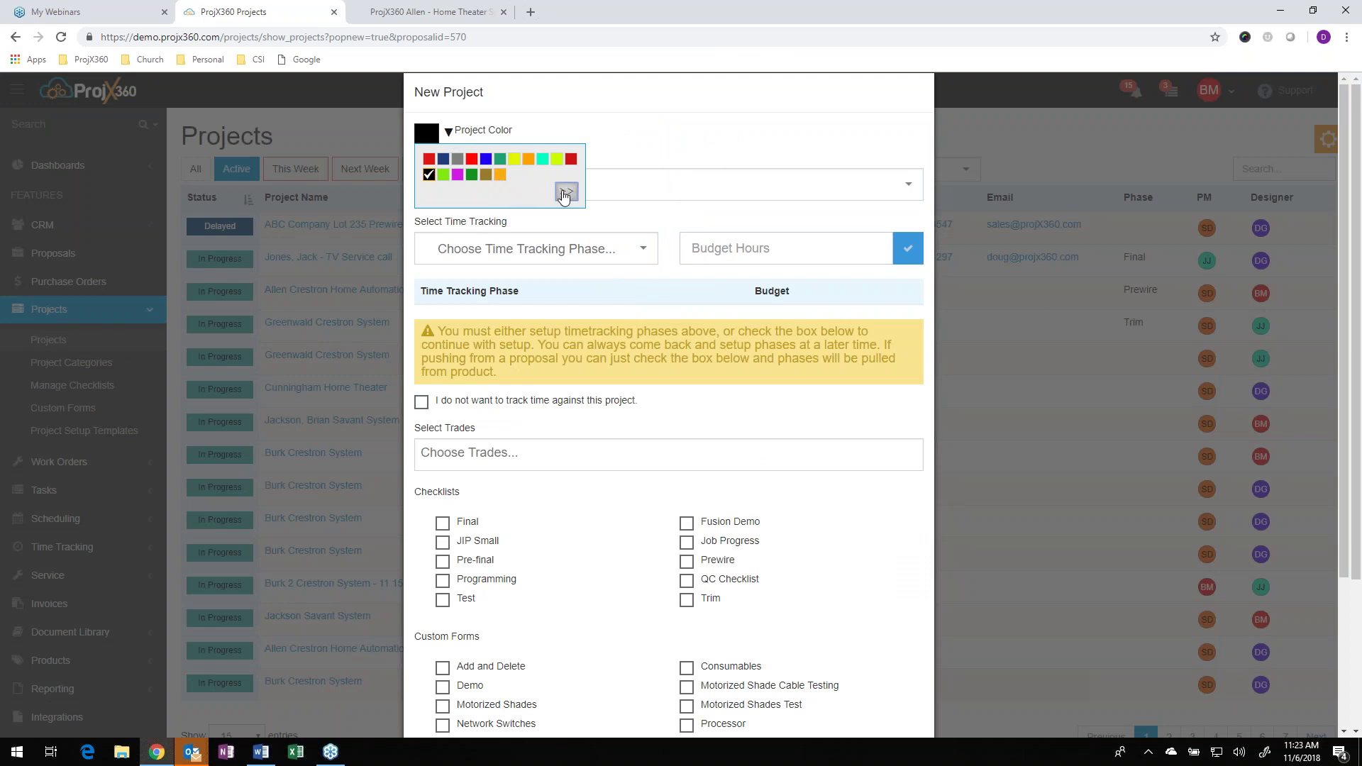
left_click(564, 193)
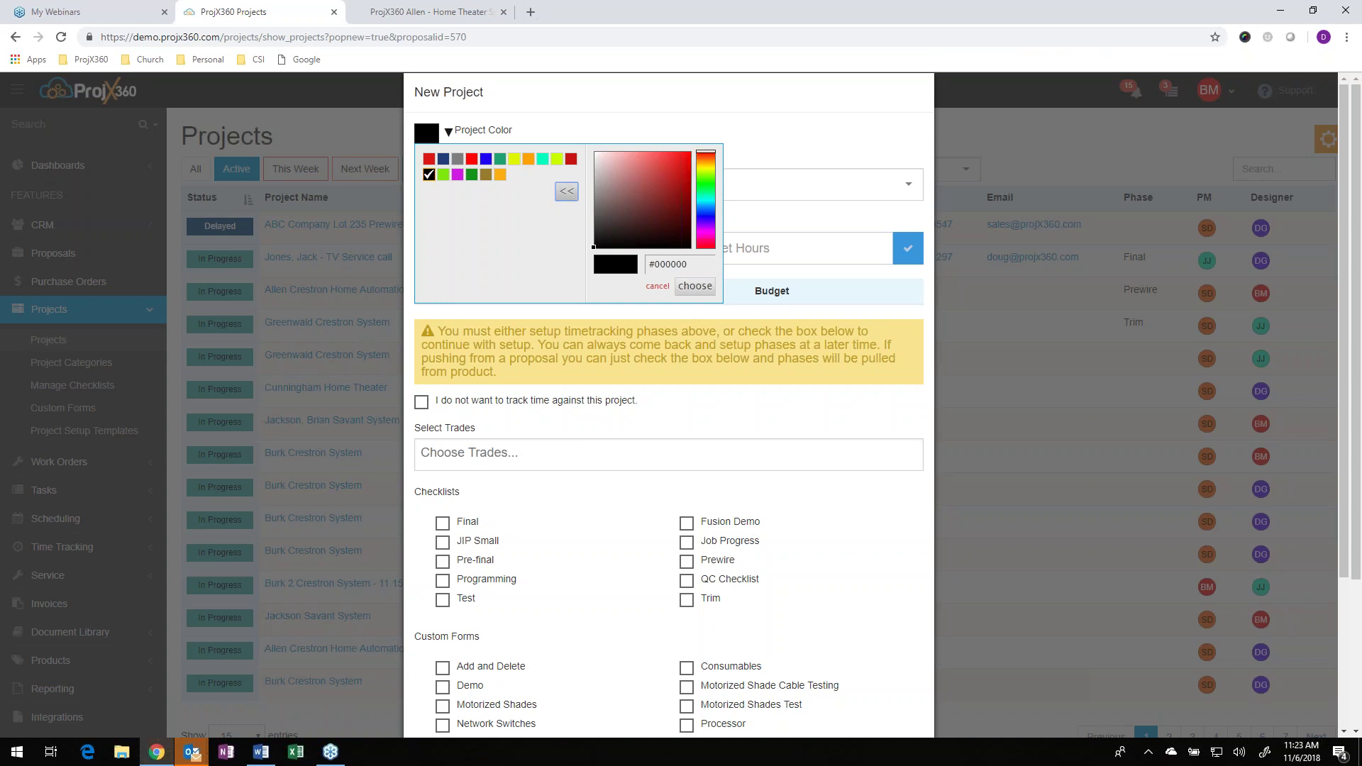
left_click(502, 162)
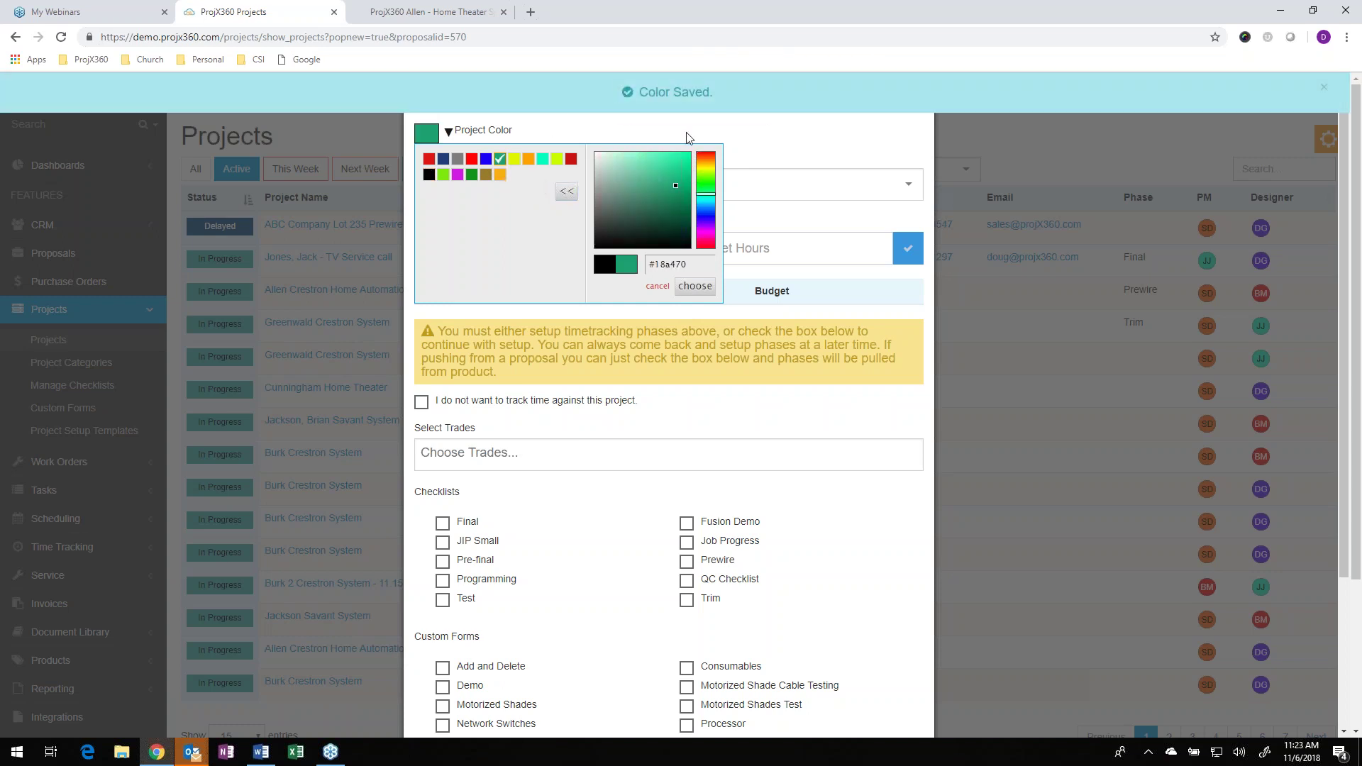
left_click(473, 135)
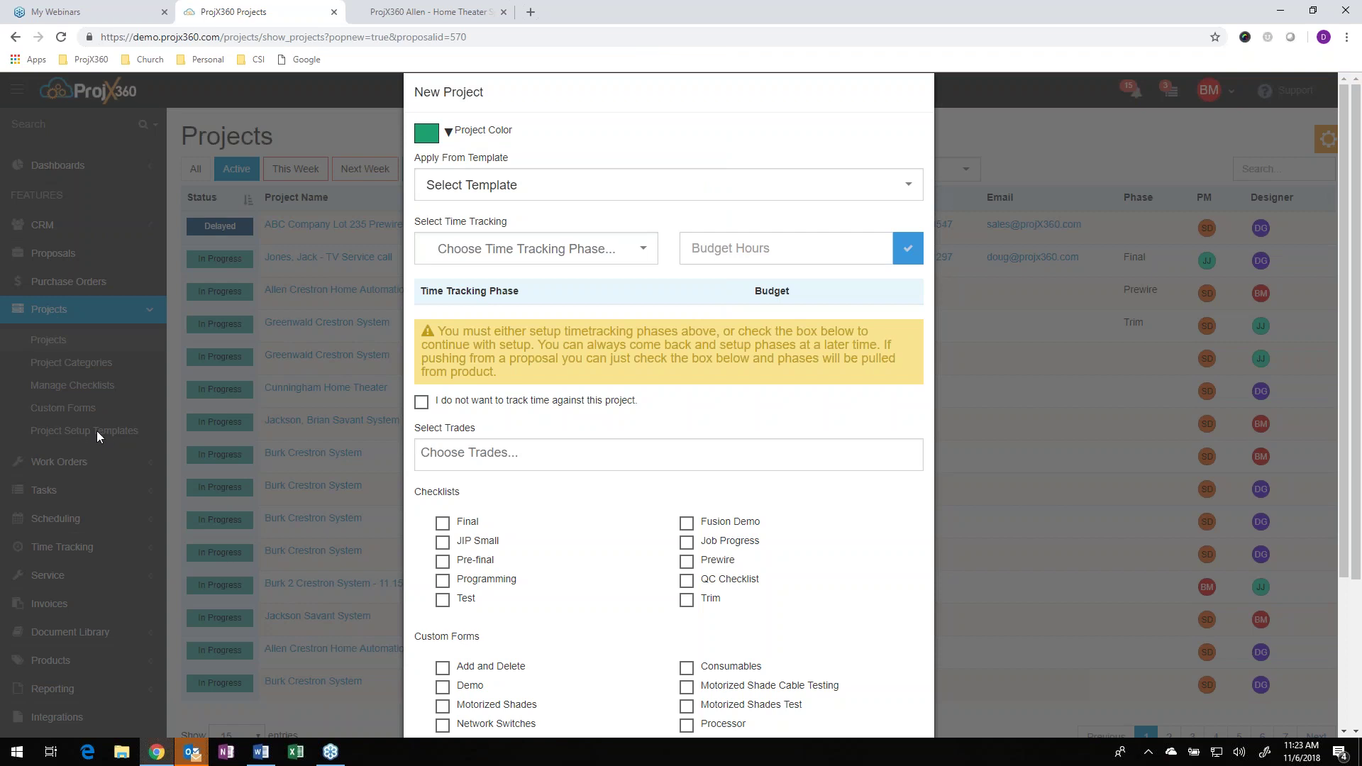
- Review the available project setup templates, checklists, custom forms and pre-populated forms for the new project
left_click(545, 193)
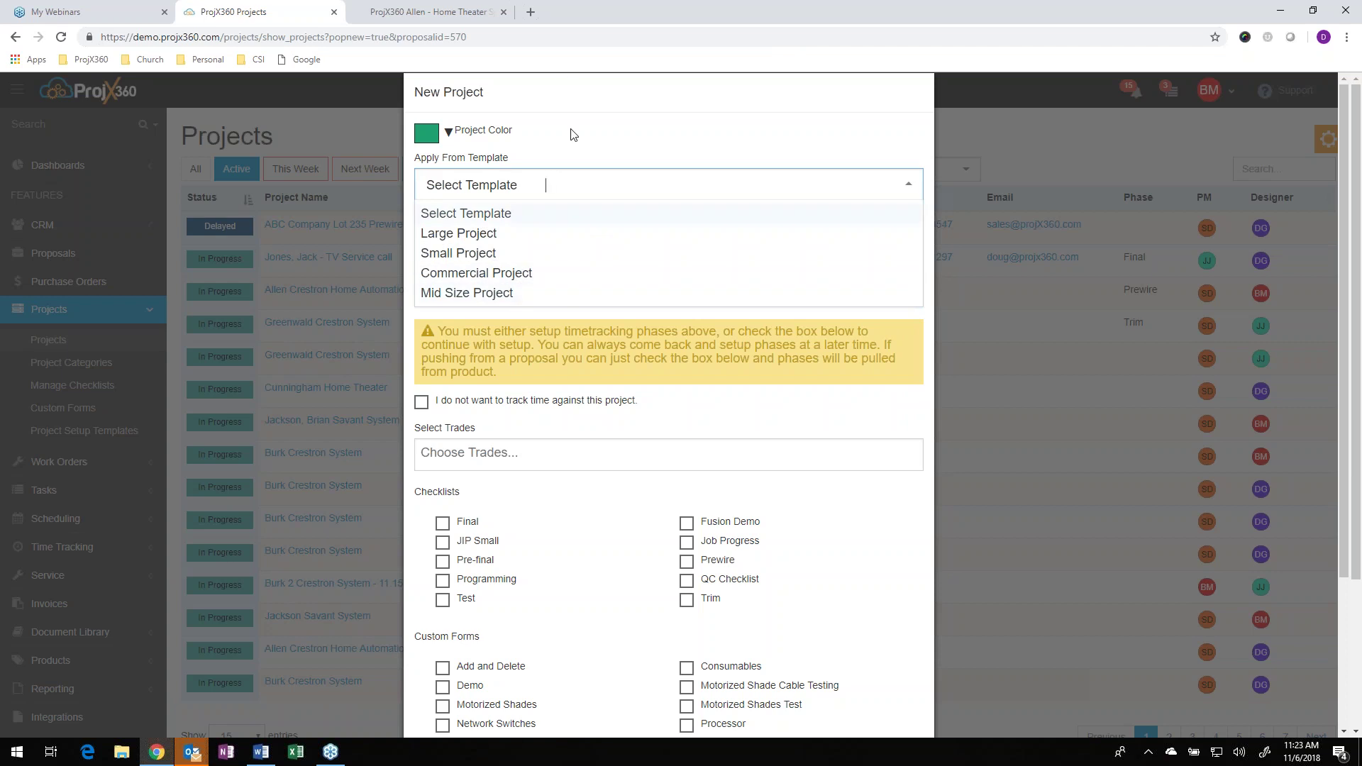
left_click(576, 158)
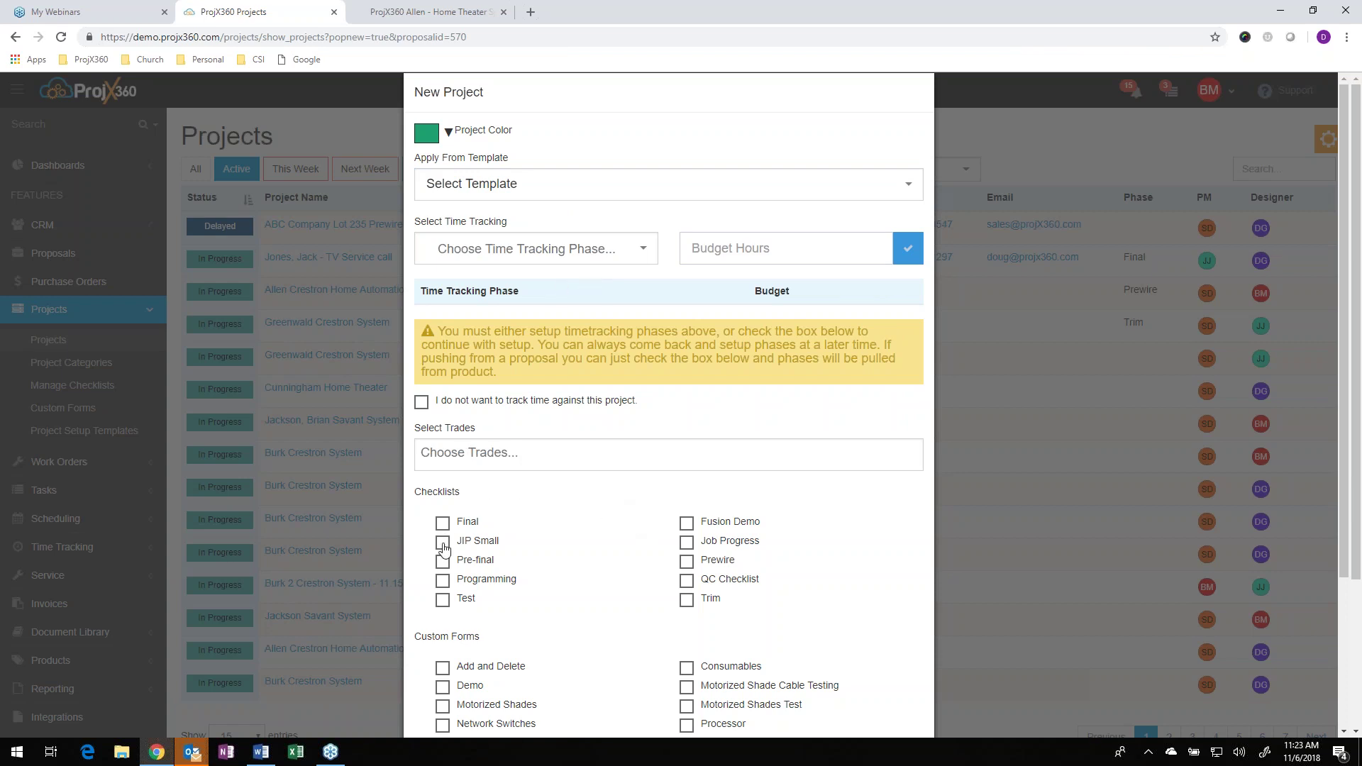
scroll(533, 570, "down", 1)
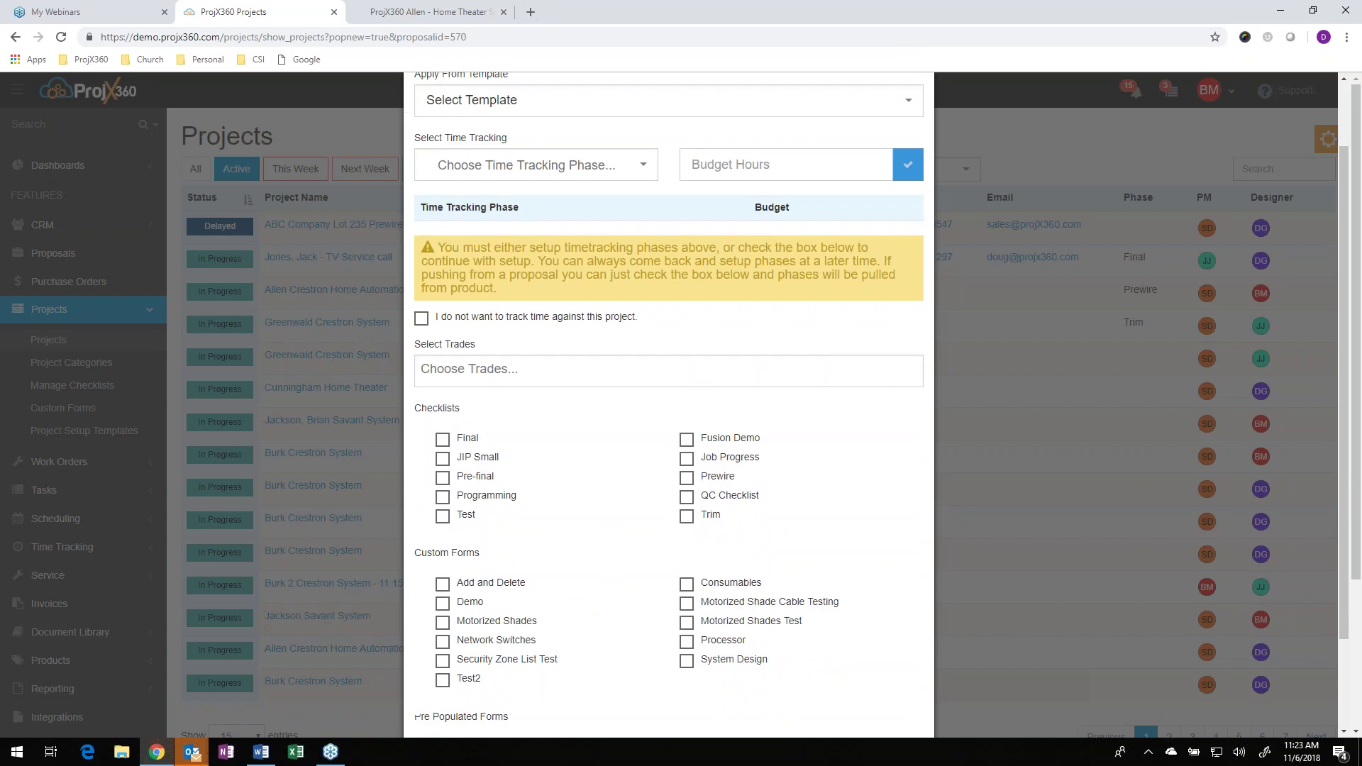
scroll(505, 618, "down", 2)
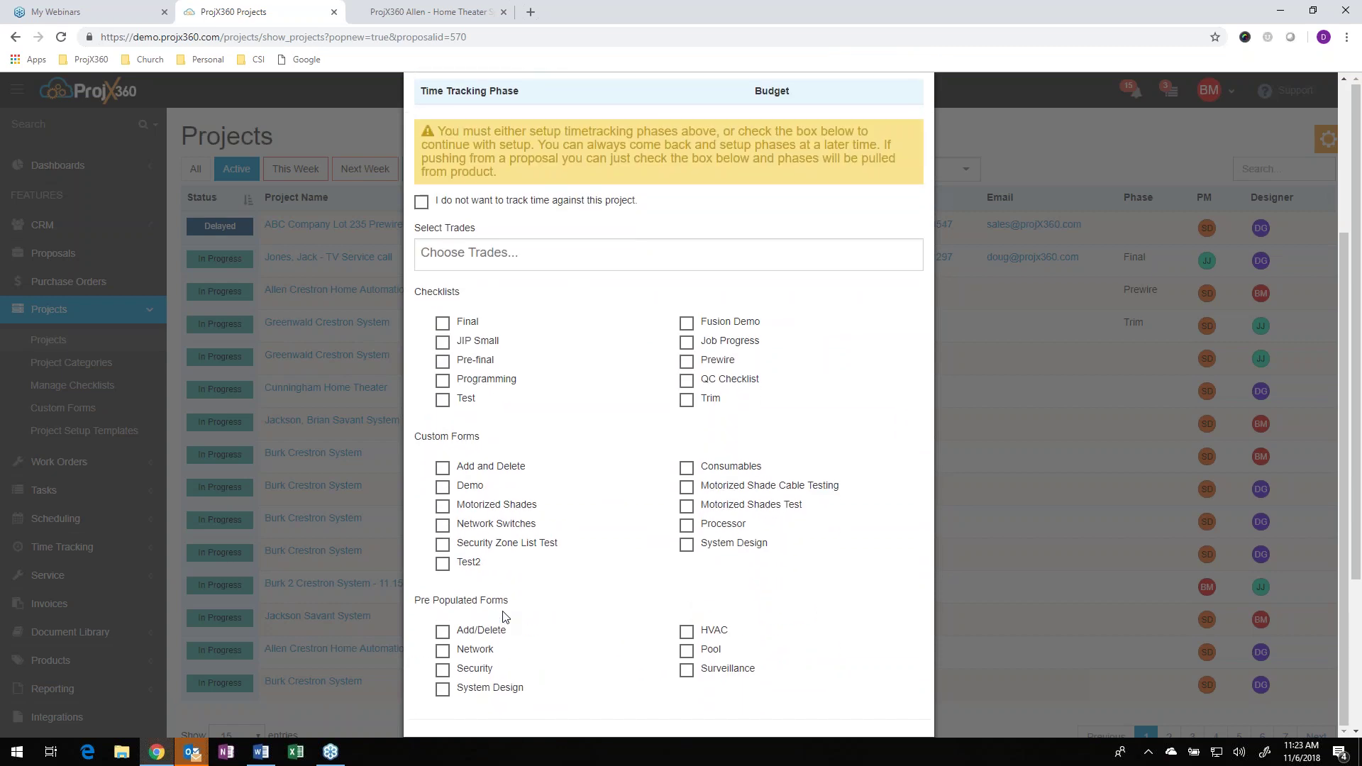
scroll(502, 614, "up", 3)
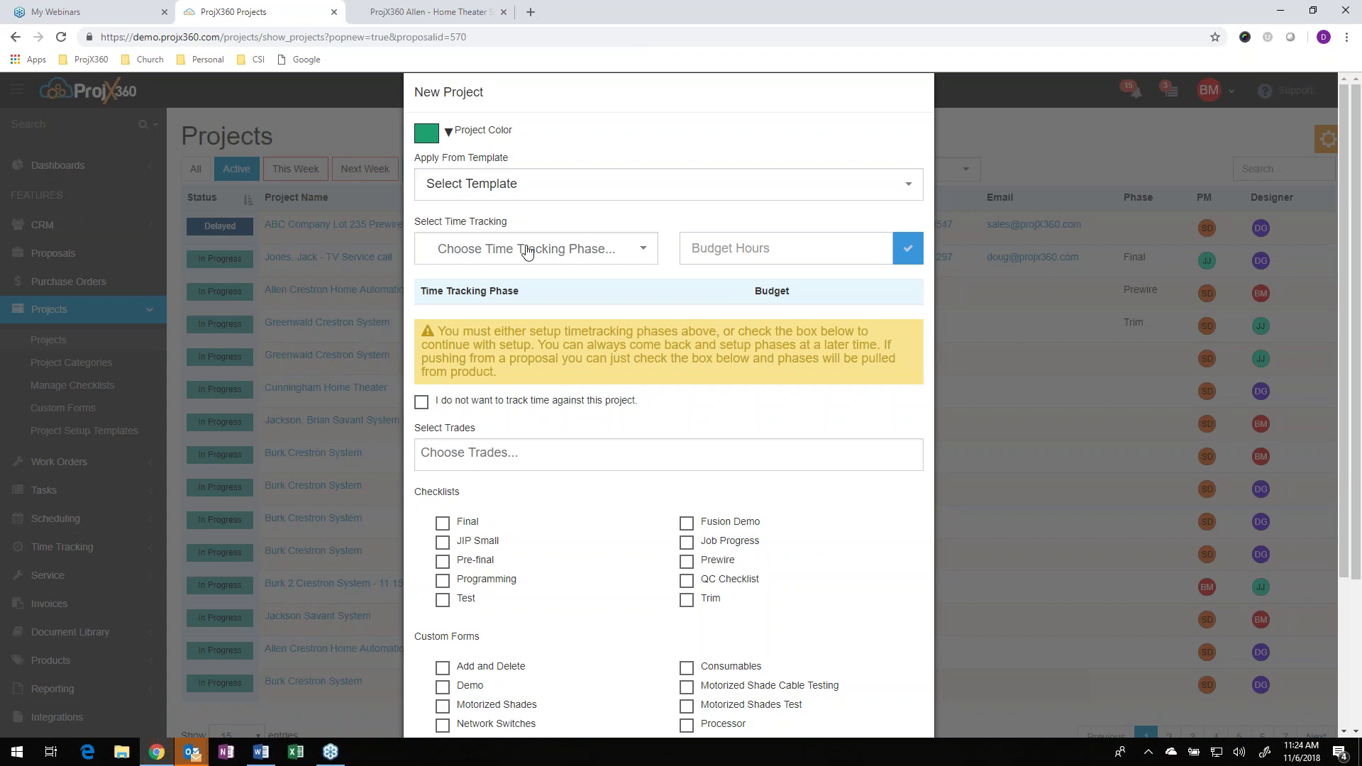
- Check the available time tracking phases and opt out of tracking time against the new project
left_click(552, 252)
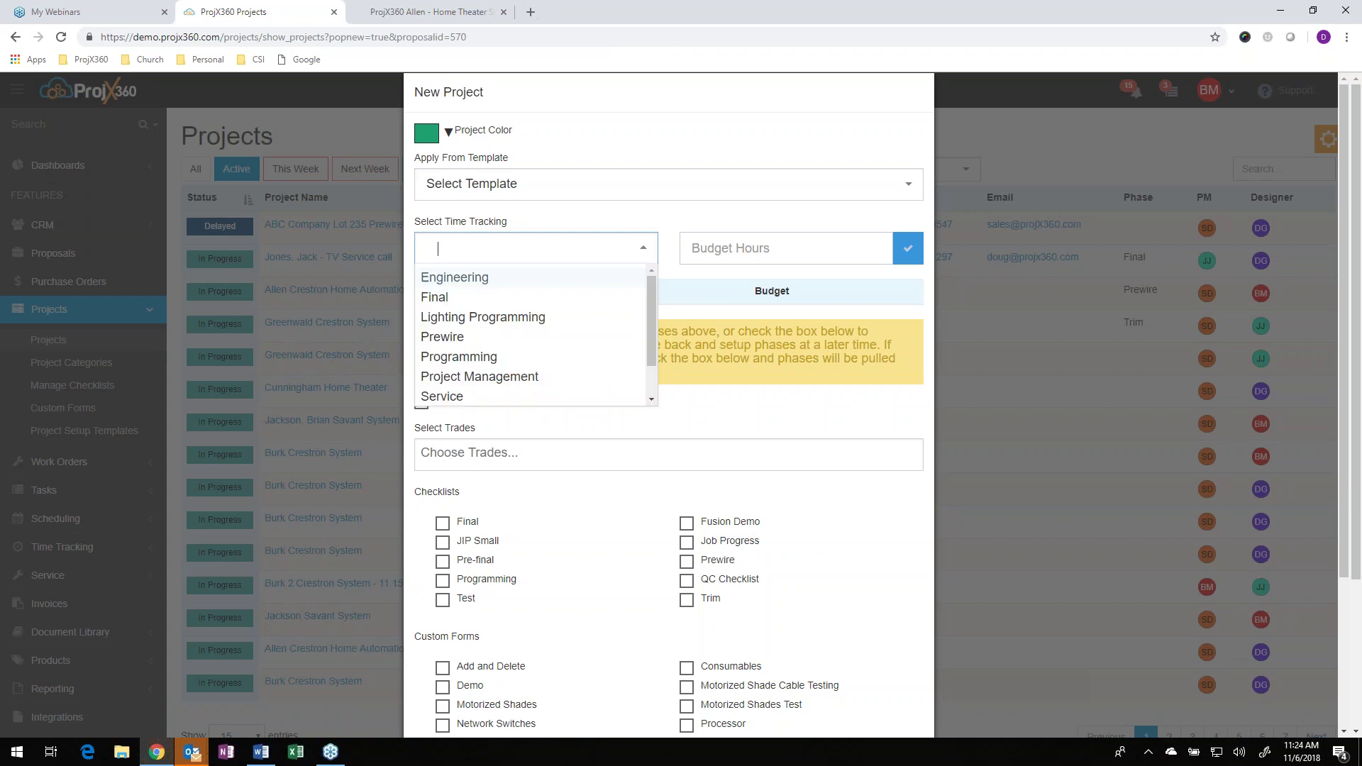
left_click(625, 227)
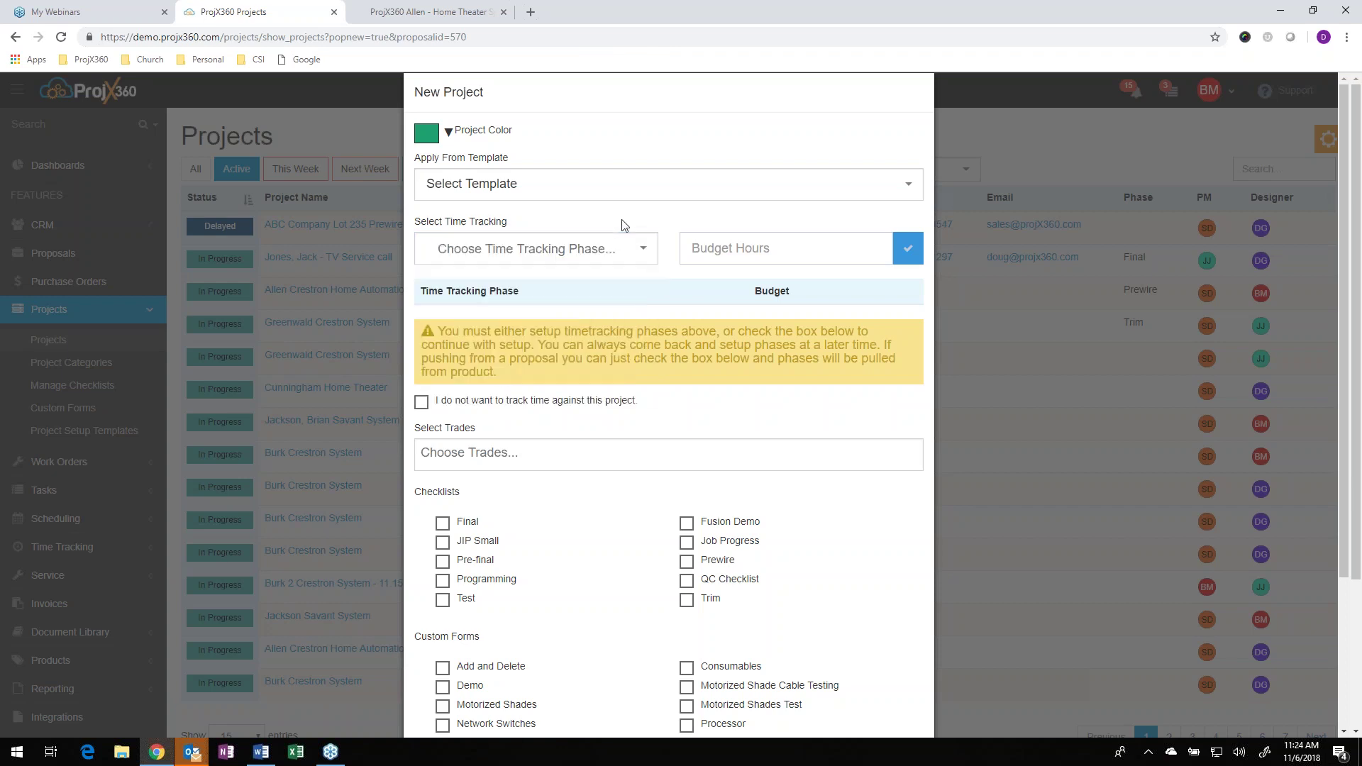
left_click(422, 403)
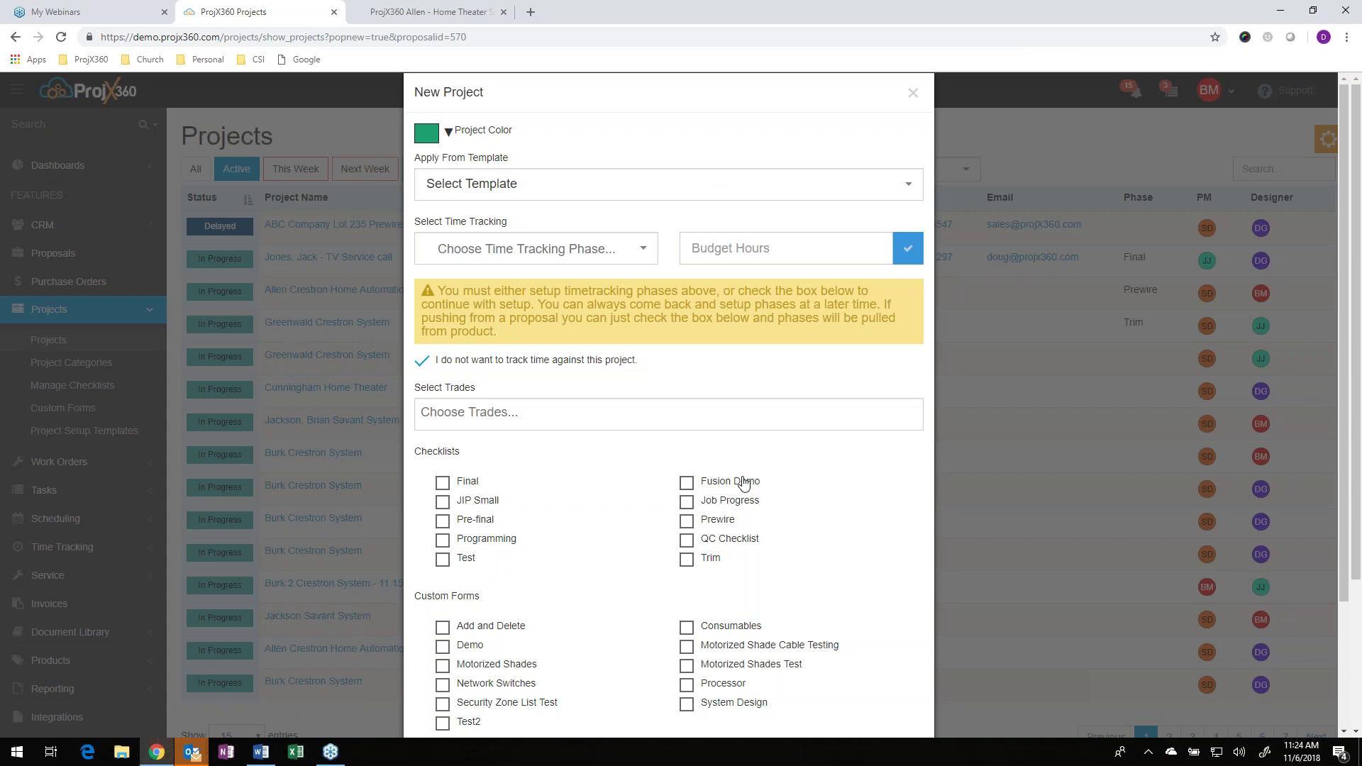
- Add Presidential Pools and ZXT as trades on the new project
left_click(502, 414)
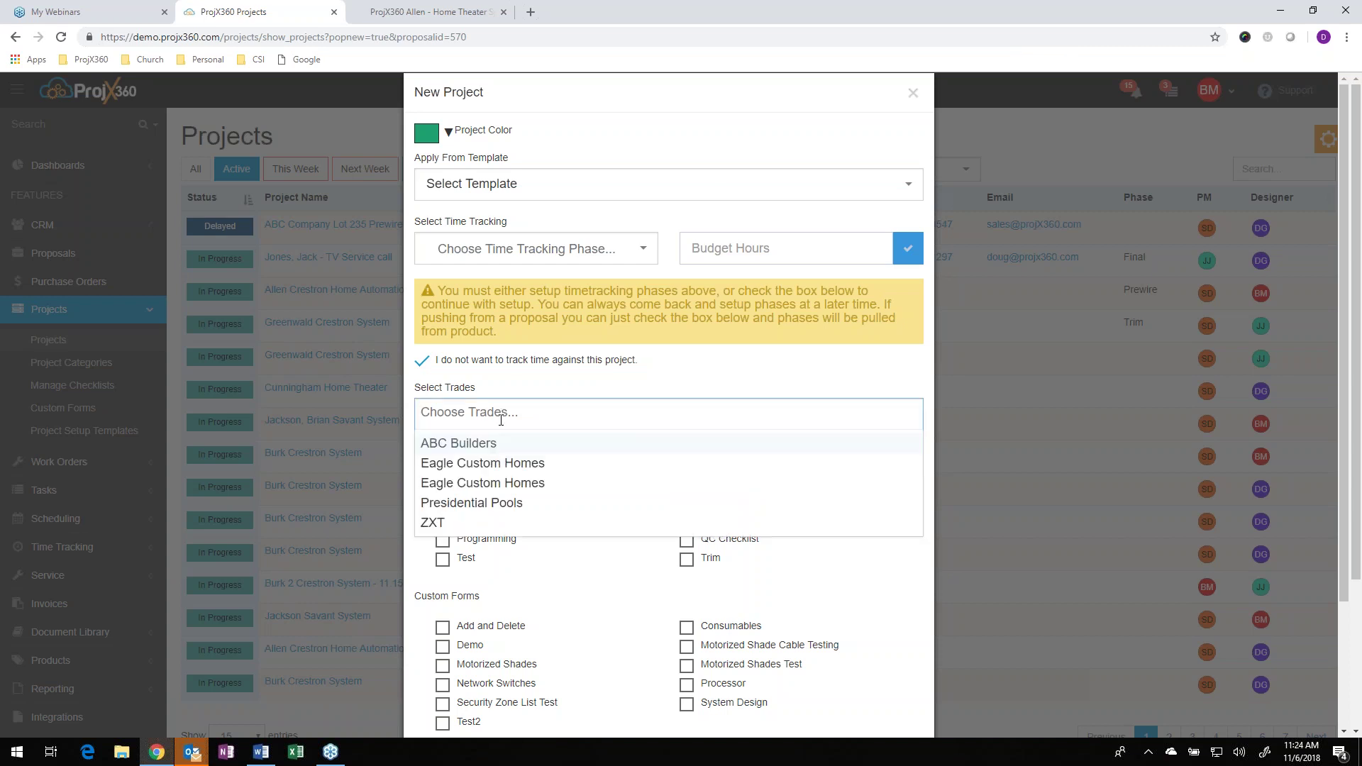
left_click(484, 503)
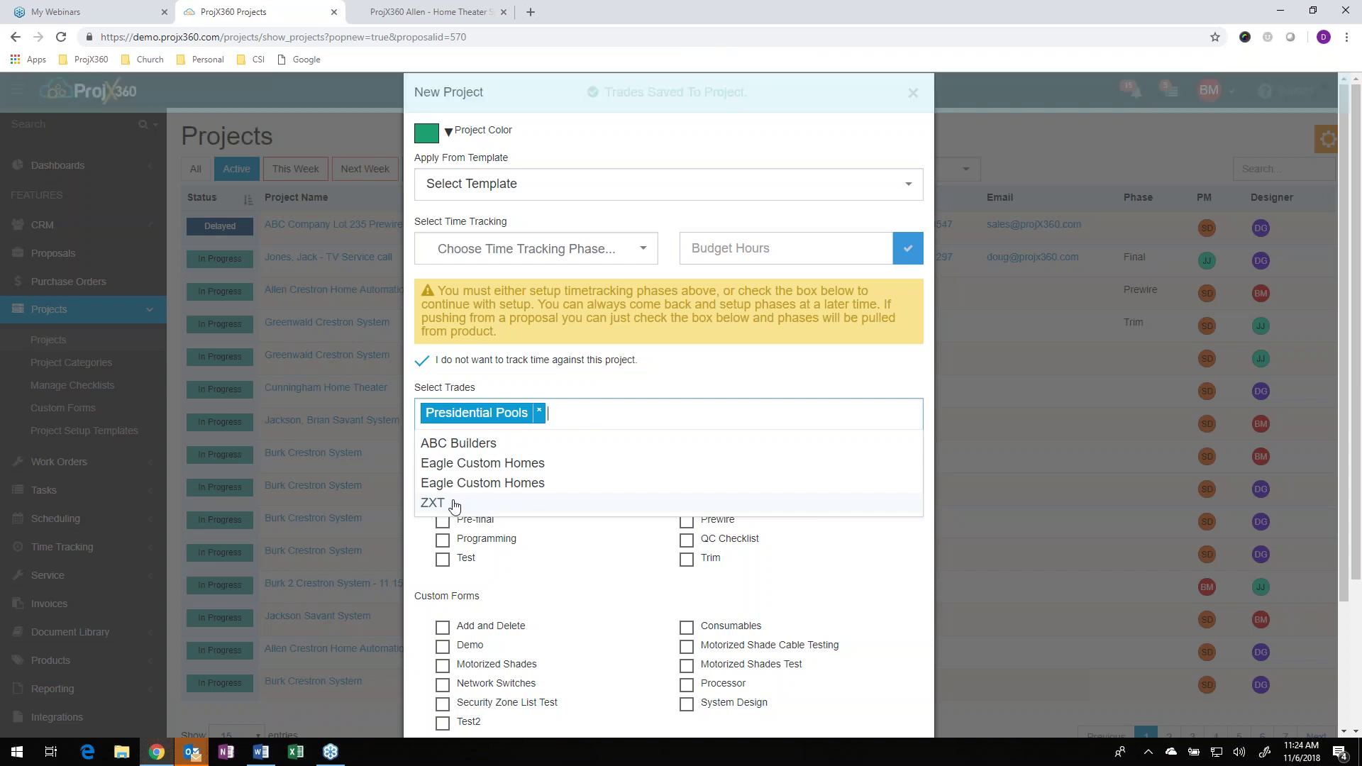
left_click(454, 504)
left_click(680, 387)
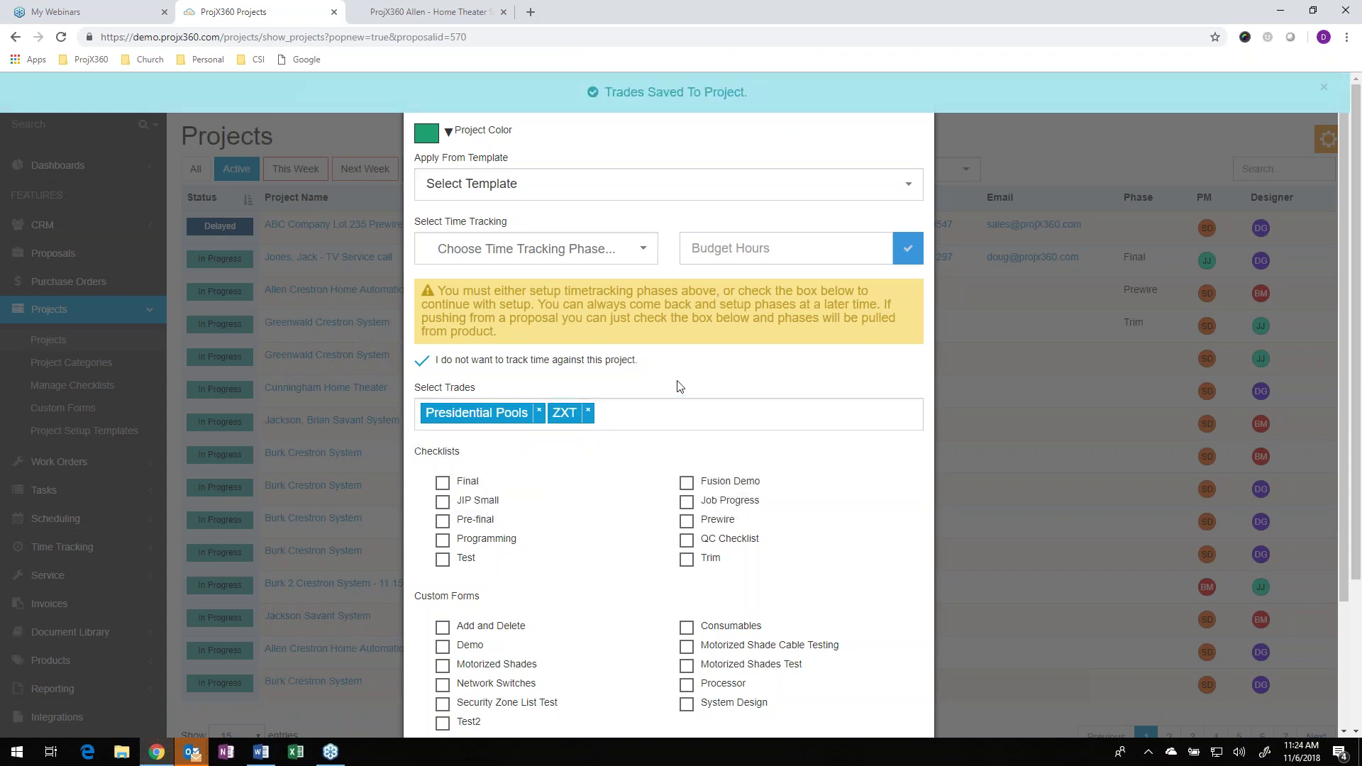
- Attach the Final, JIP Small, Prewire and Trim checklists to the new project
left_click(443, 485)
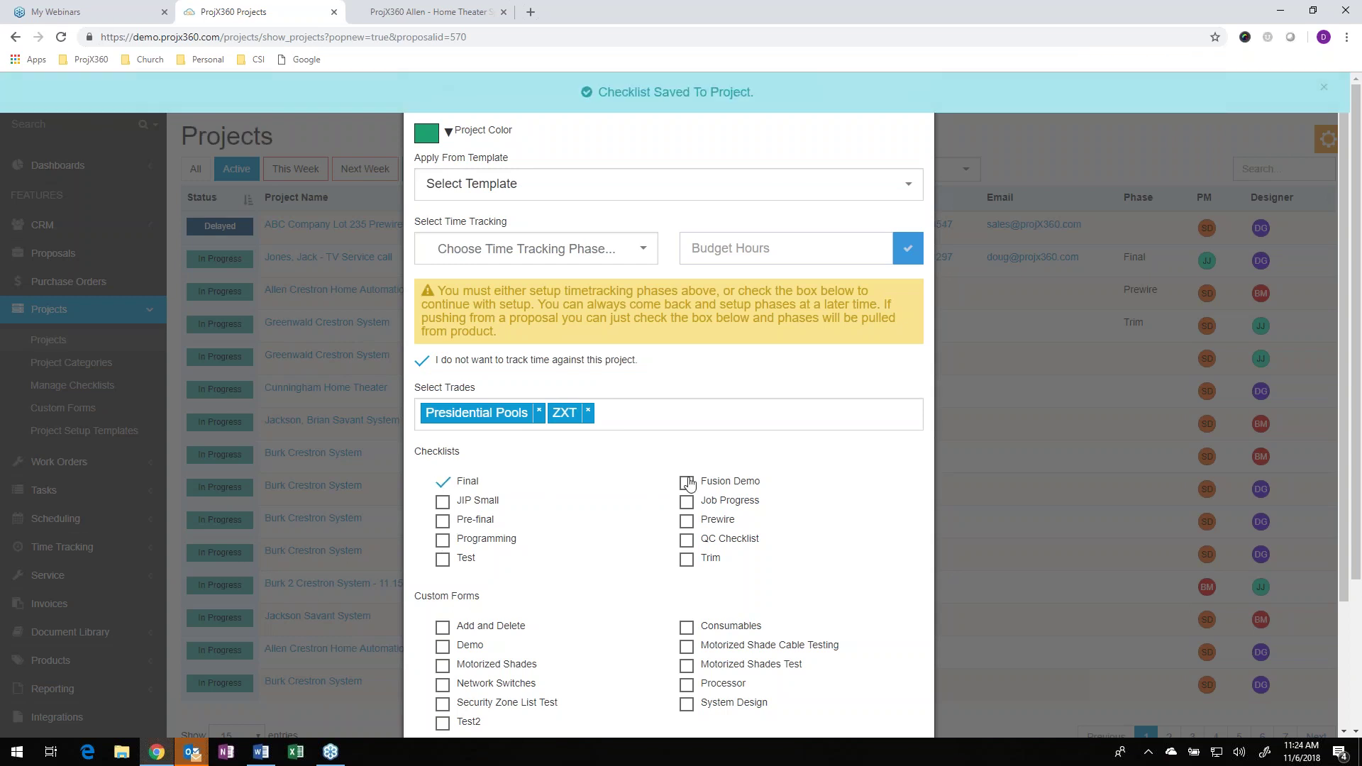
left_click(686, 558)
left_click(444, 504)
- Attach the Add and Delete and Motorized Shades custom forms plus the System Design pre-populated form, and finish the project setup
scroll(553, 537, "down", 3)
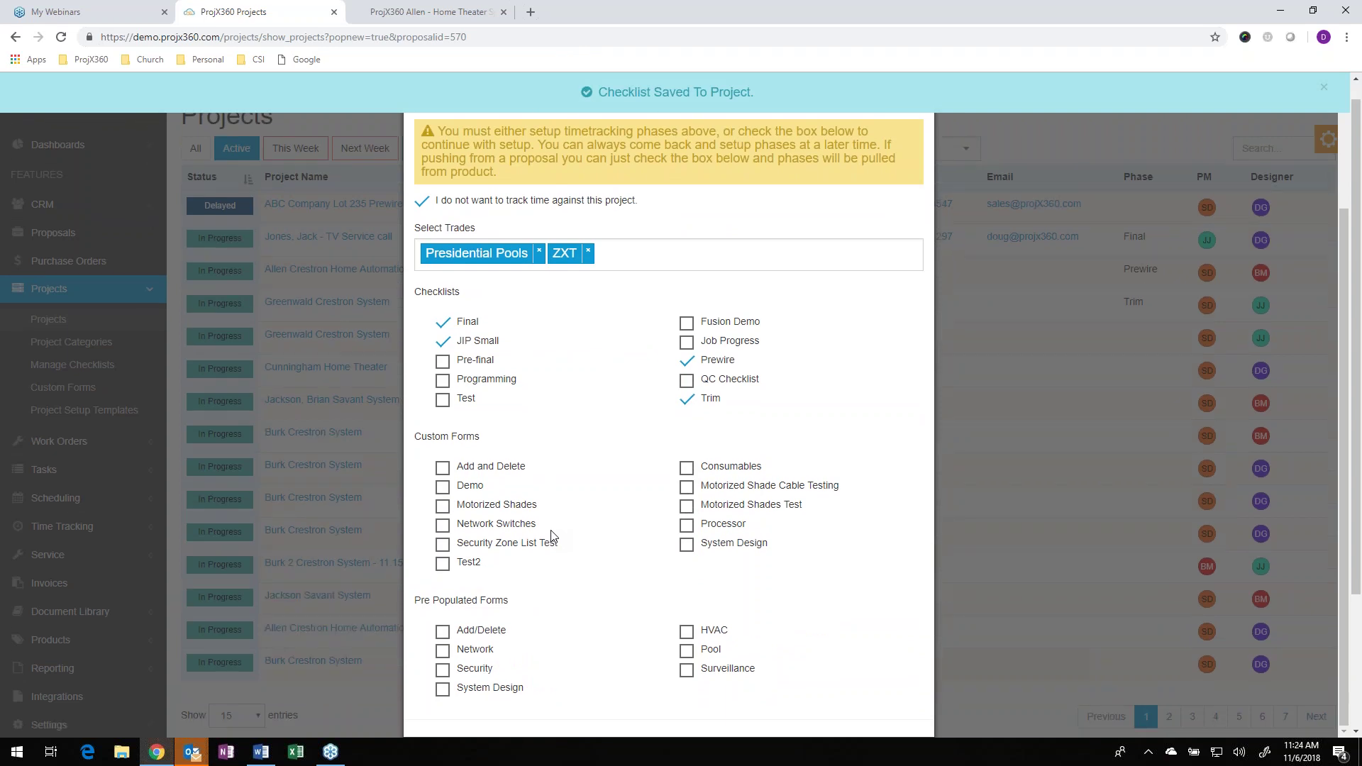
scroll(553, 537, "down", 2)
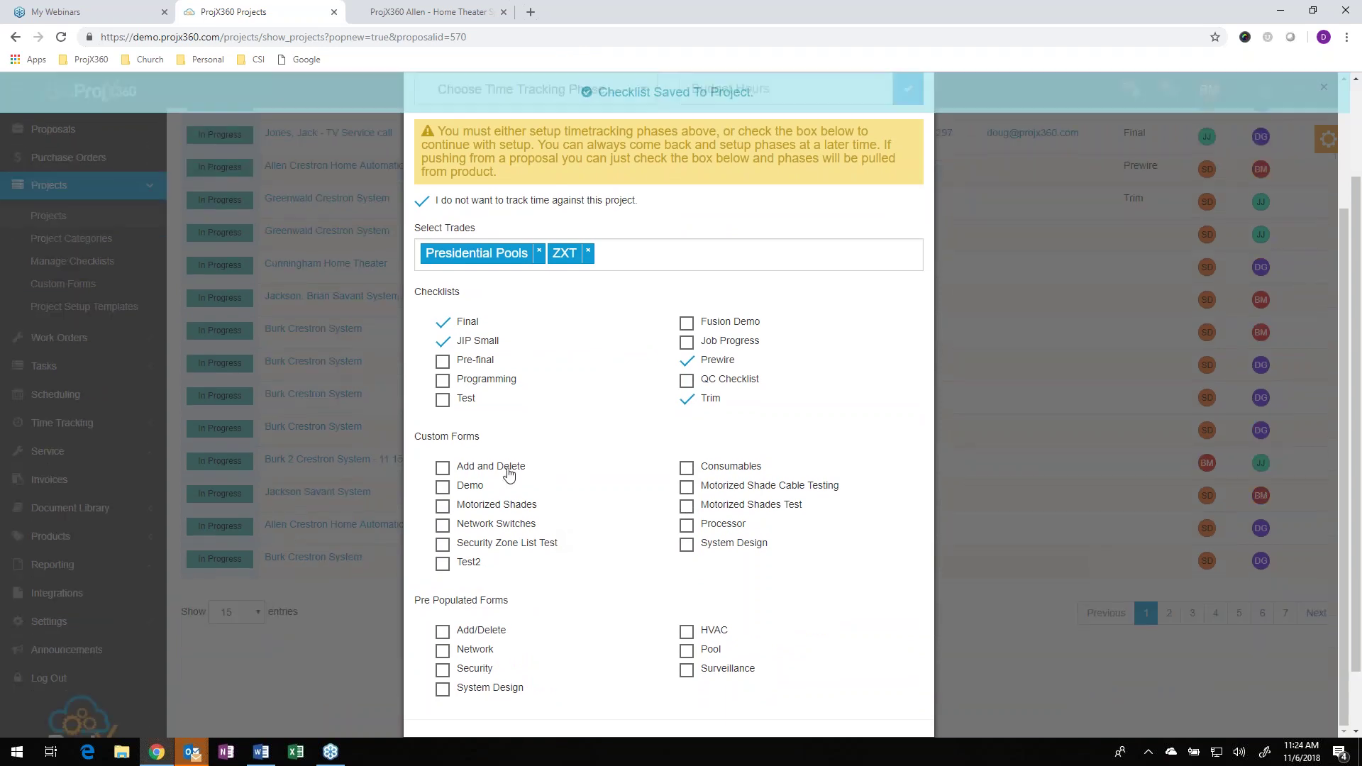
left_click(444, 471)
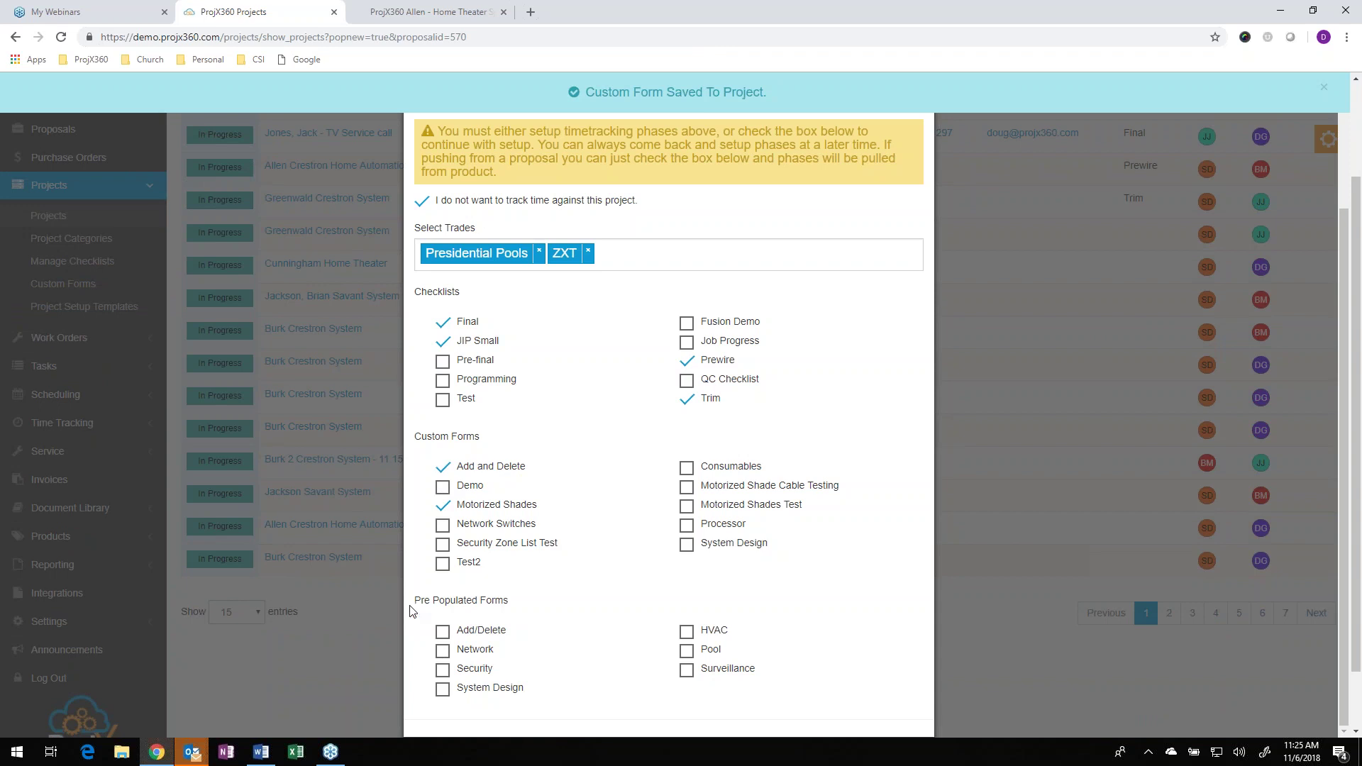
left_click(444, 695)
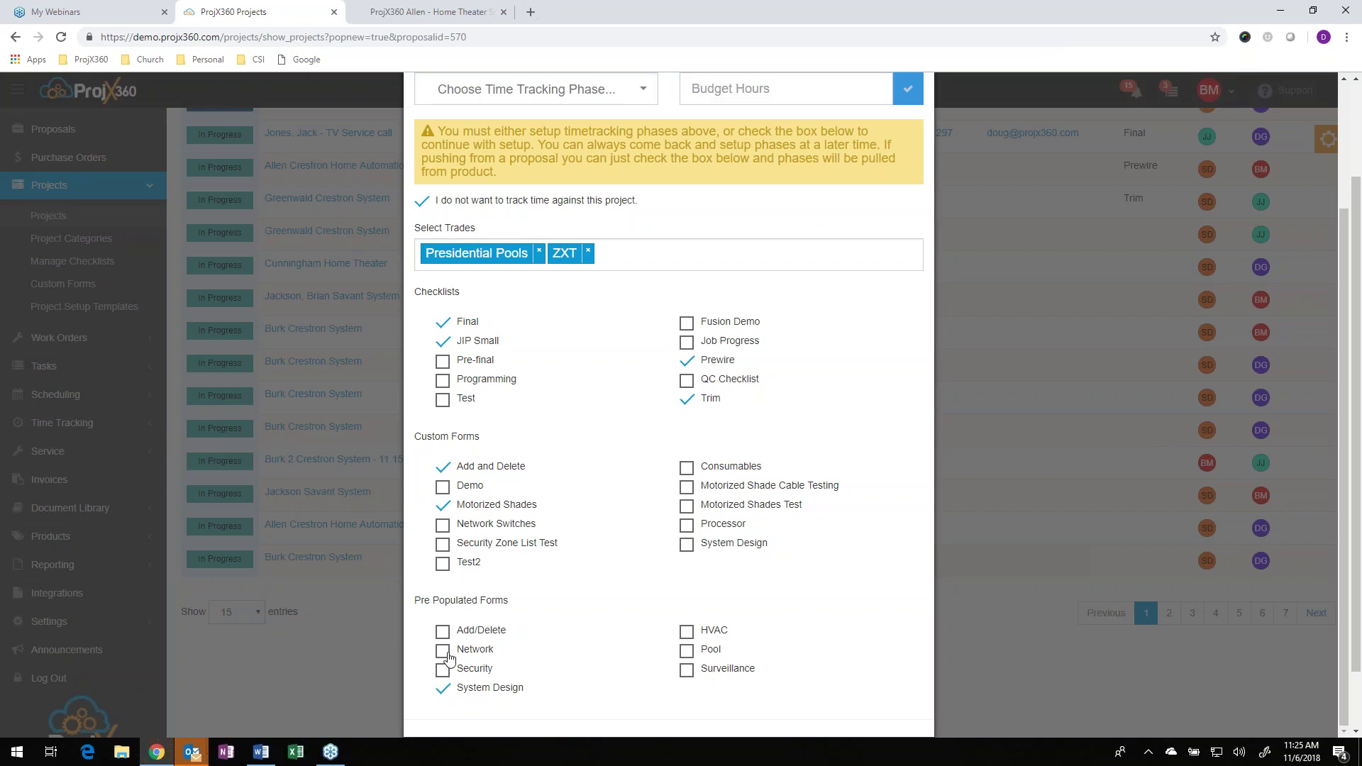
scroll(596, 600, "up", 3)
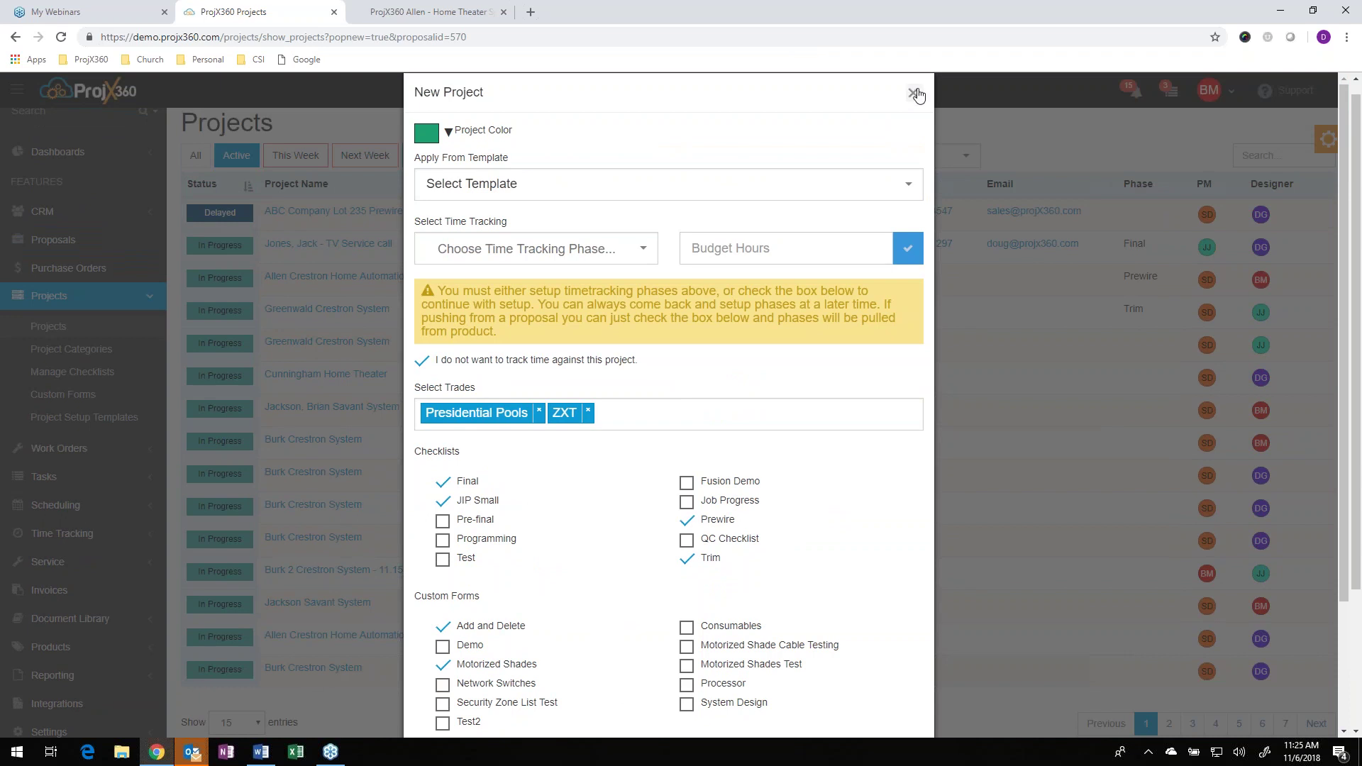
left_click(913, 95)
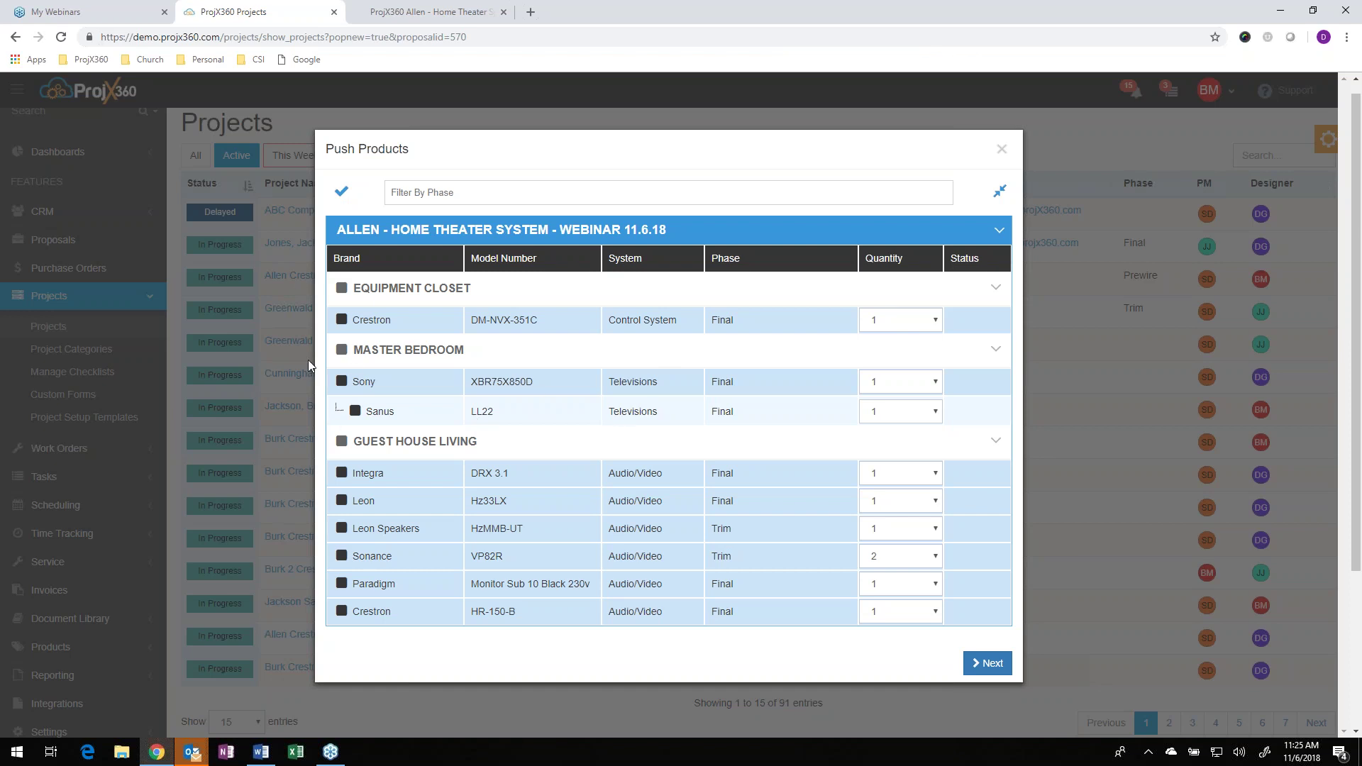
- Select all proposal products and push them to the project with their labor, adding to the existing attached labor
left_click(342, 195)
left_click(989, 663)
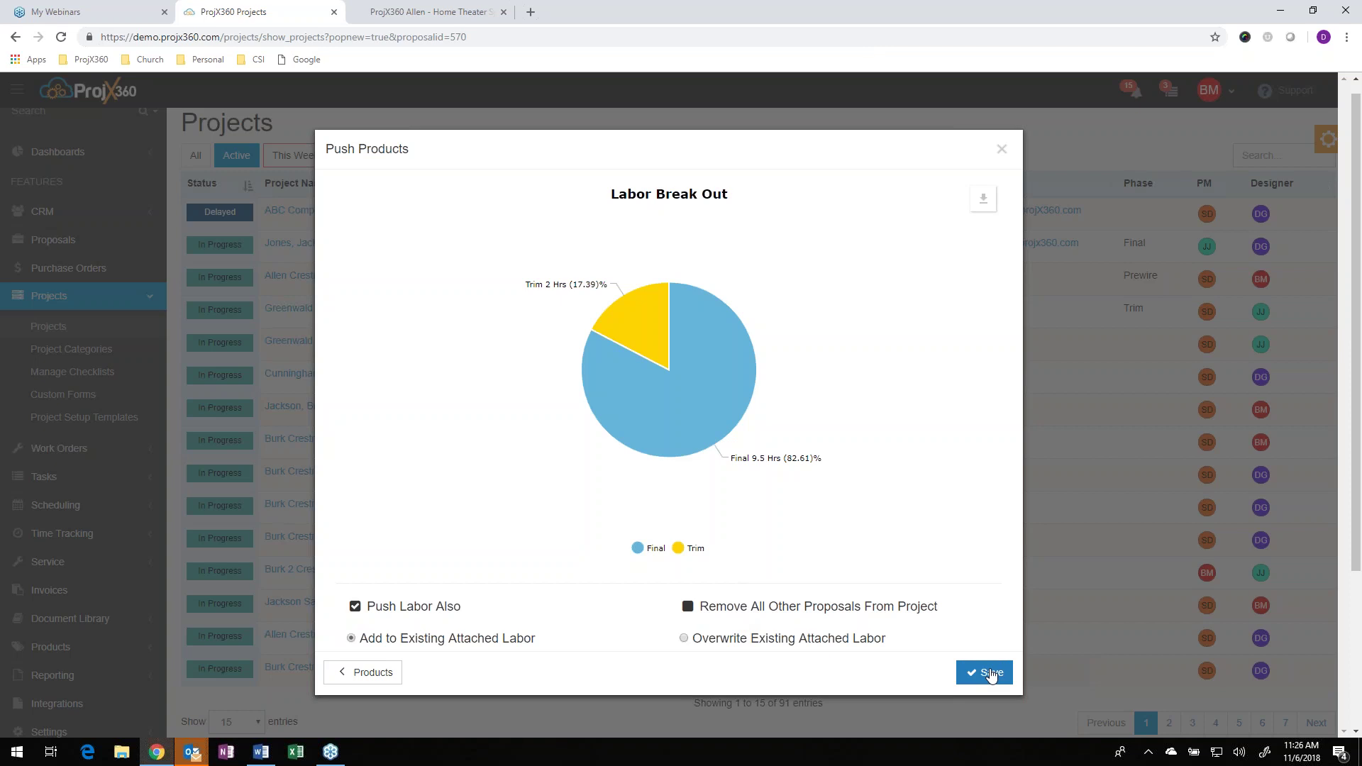
left_click(992, 673)
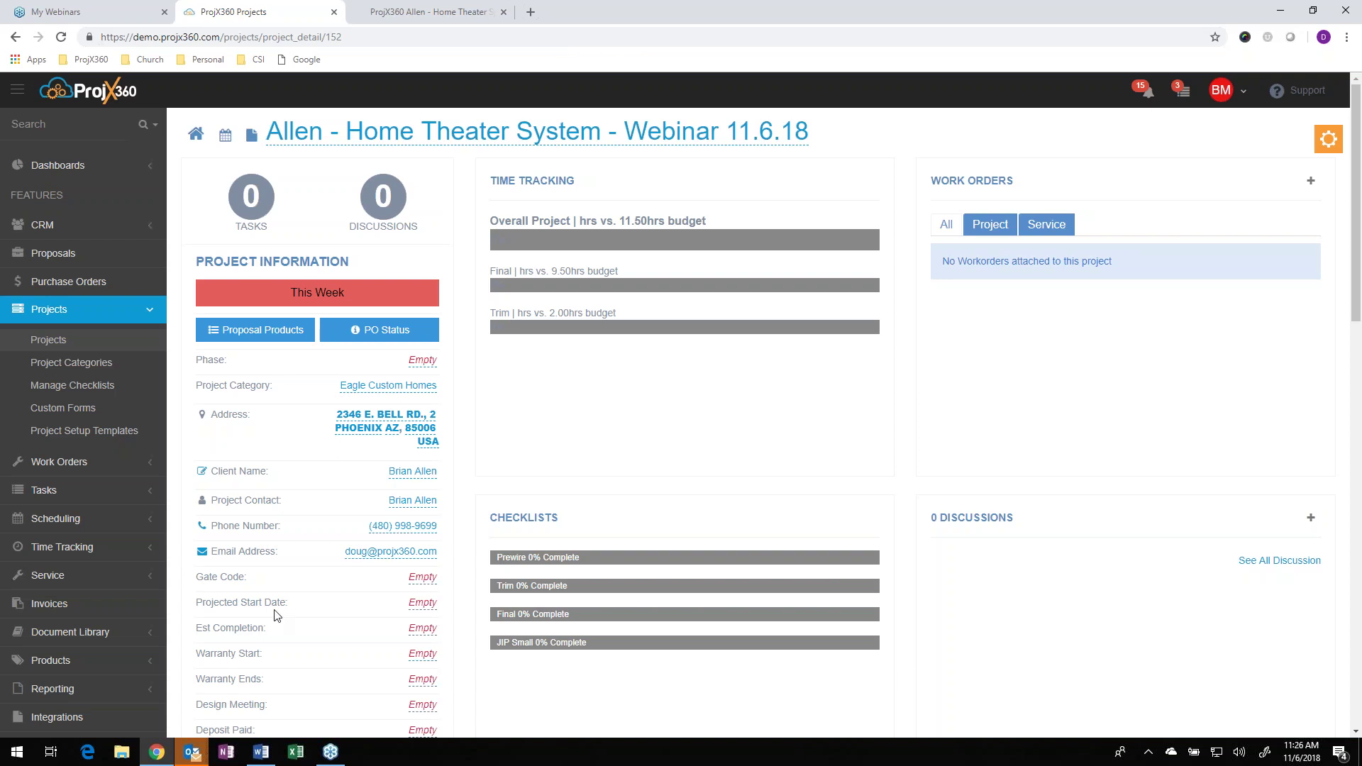
- Browse the projects list by the This Week, Next Week and In Progress statuses and view the available categories
left_click(58, 342)
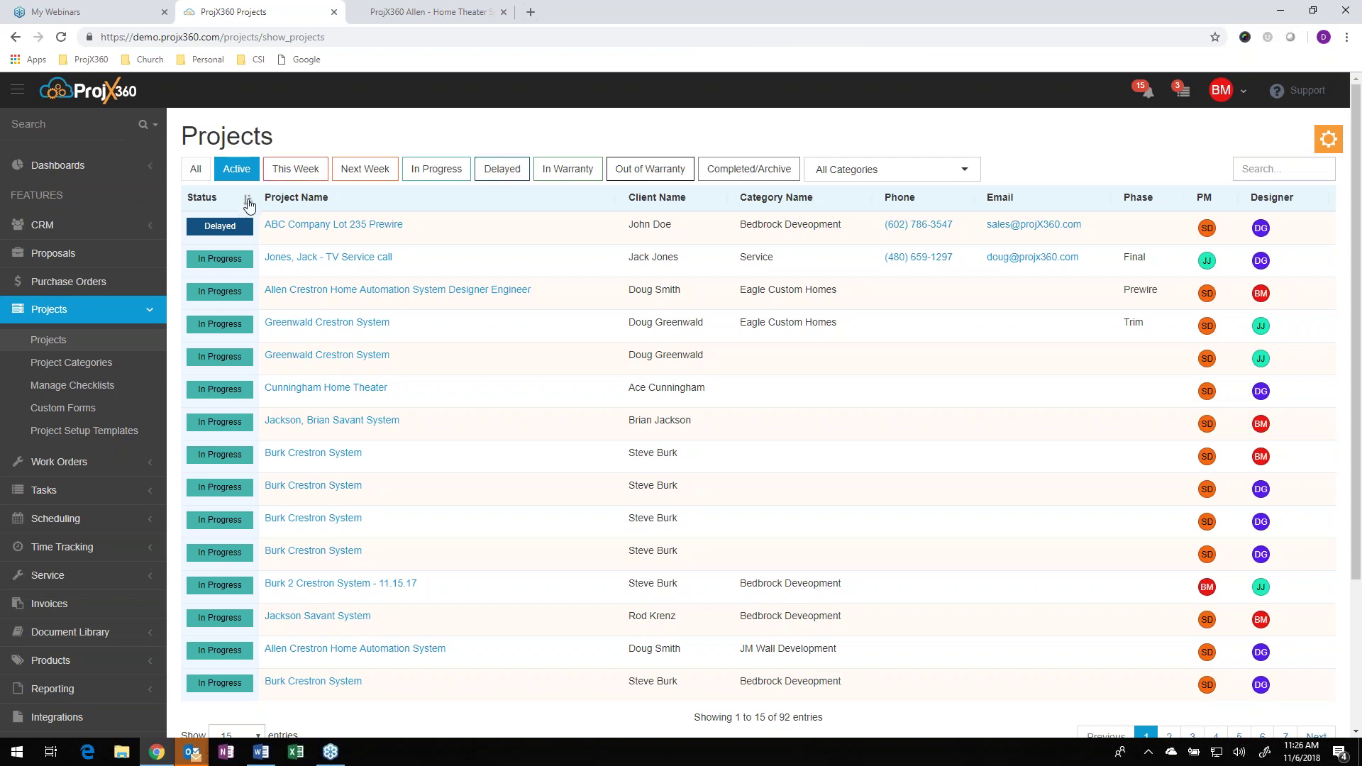
left_click(299, 177)
left_click(384, 175)
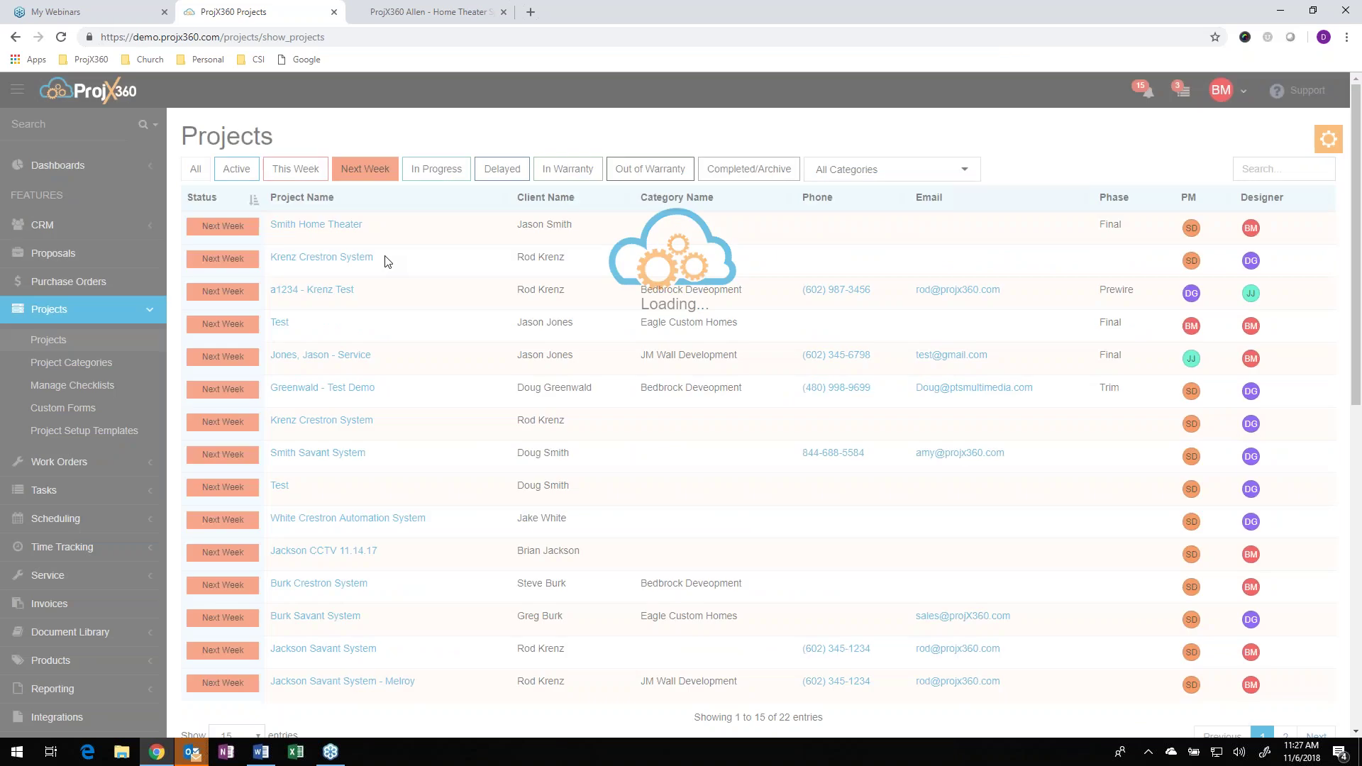
left_click(448, 175)
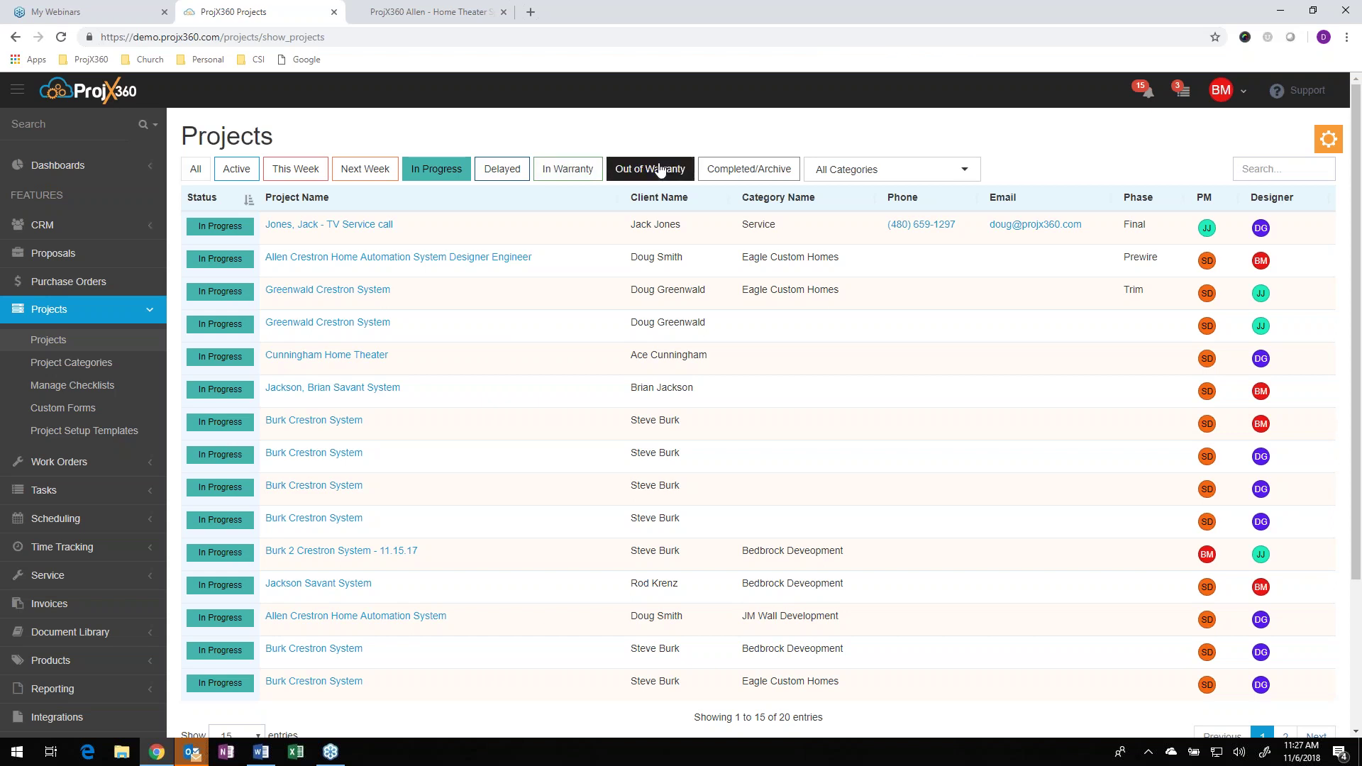
left_click(932, 176)
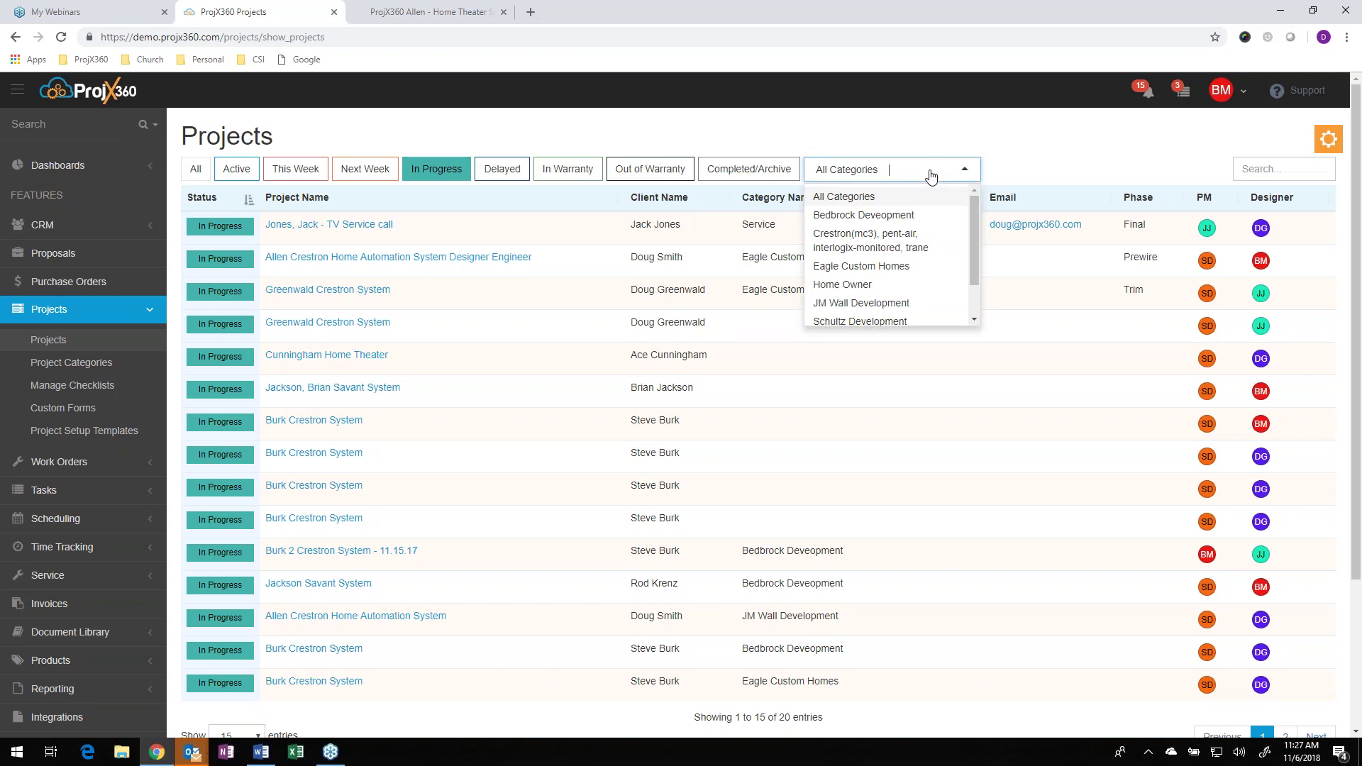
- Filter the projects to This Week in the Bedbrock Deveopment category and open the Crestron System project in the Final phase
left_click(310, 170)
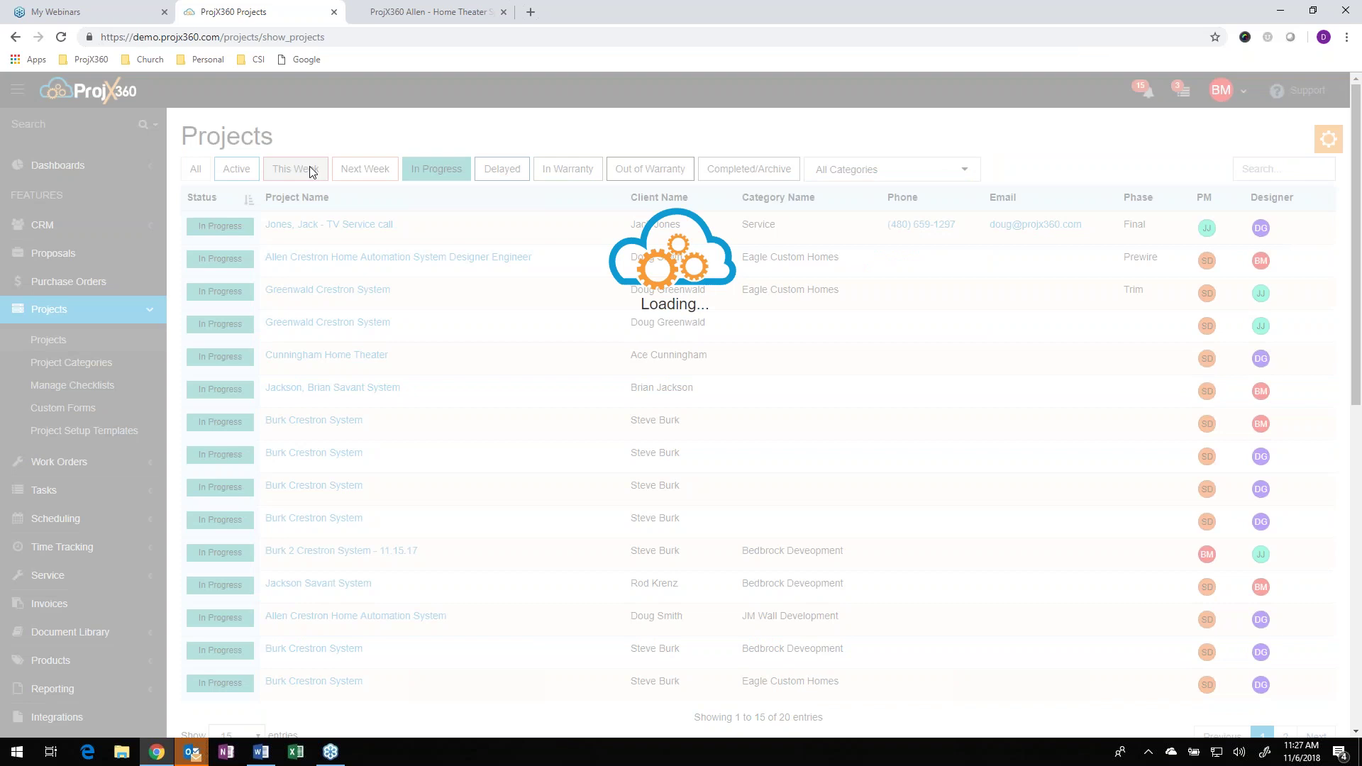
left_click(870, 168)
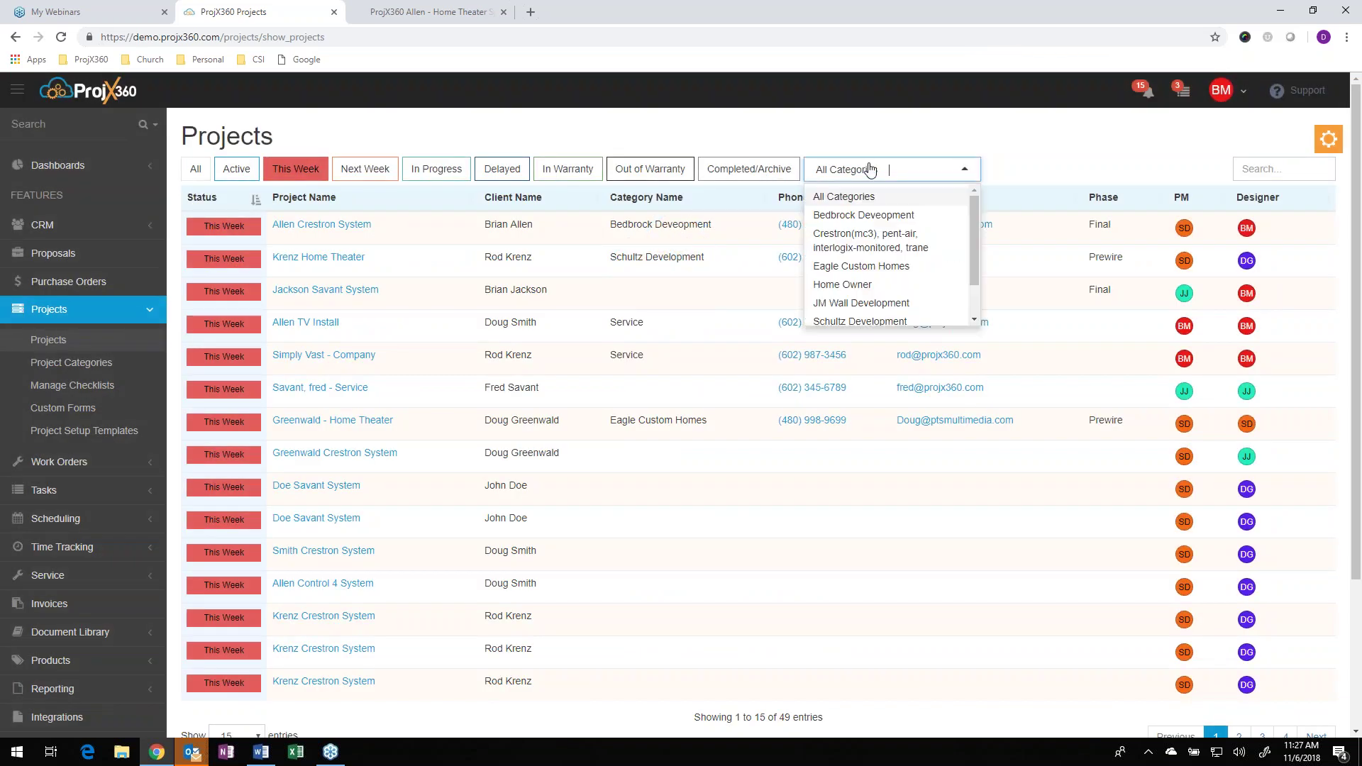
left_click(864, 215)
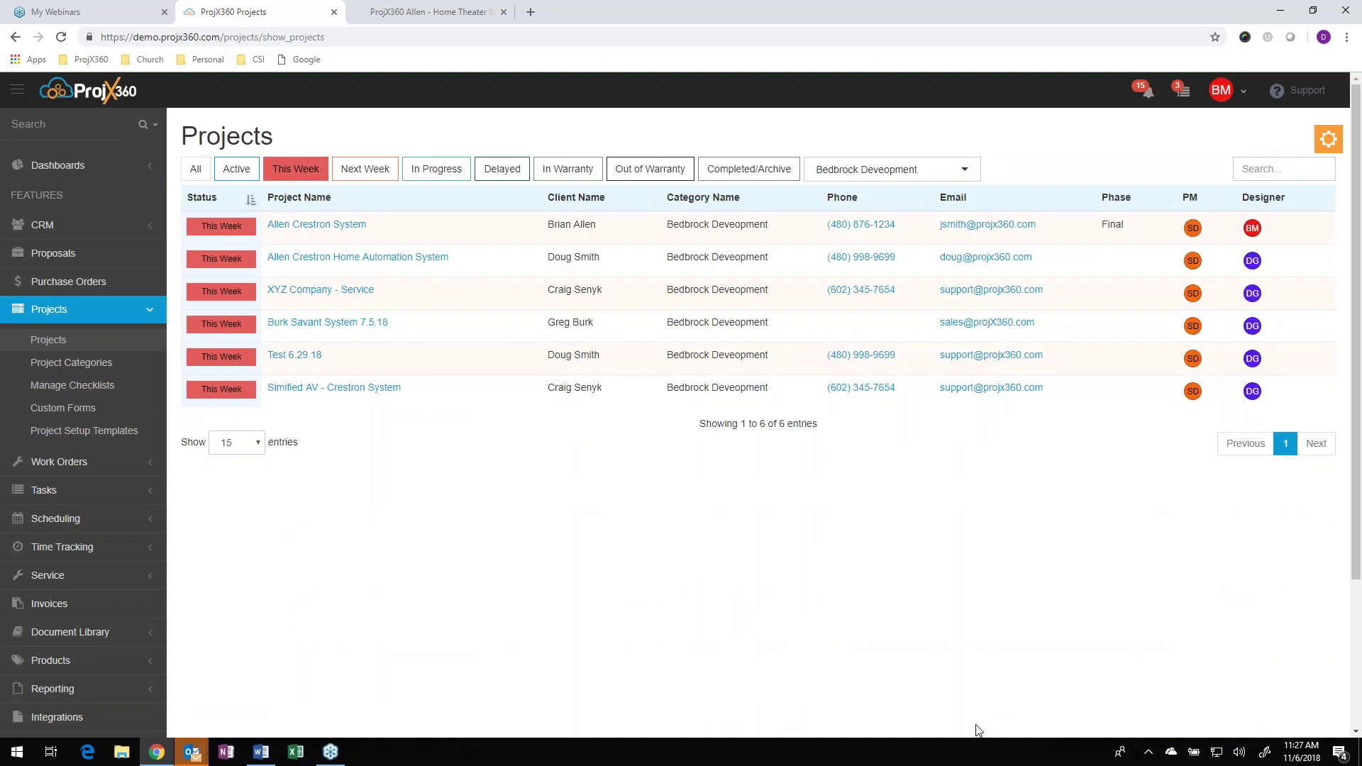
left_click(314, 227)
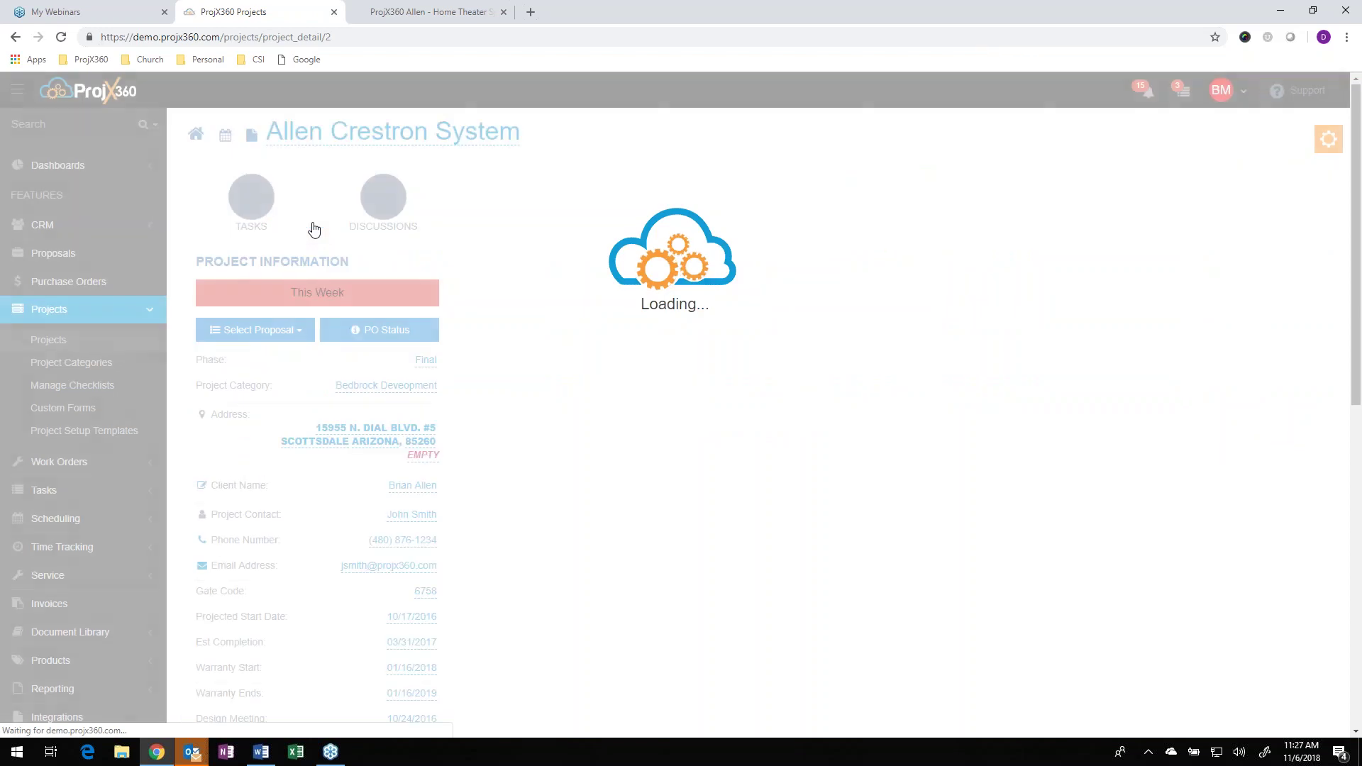
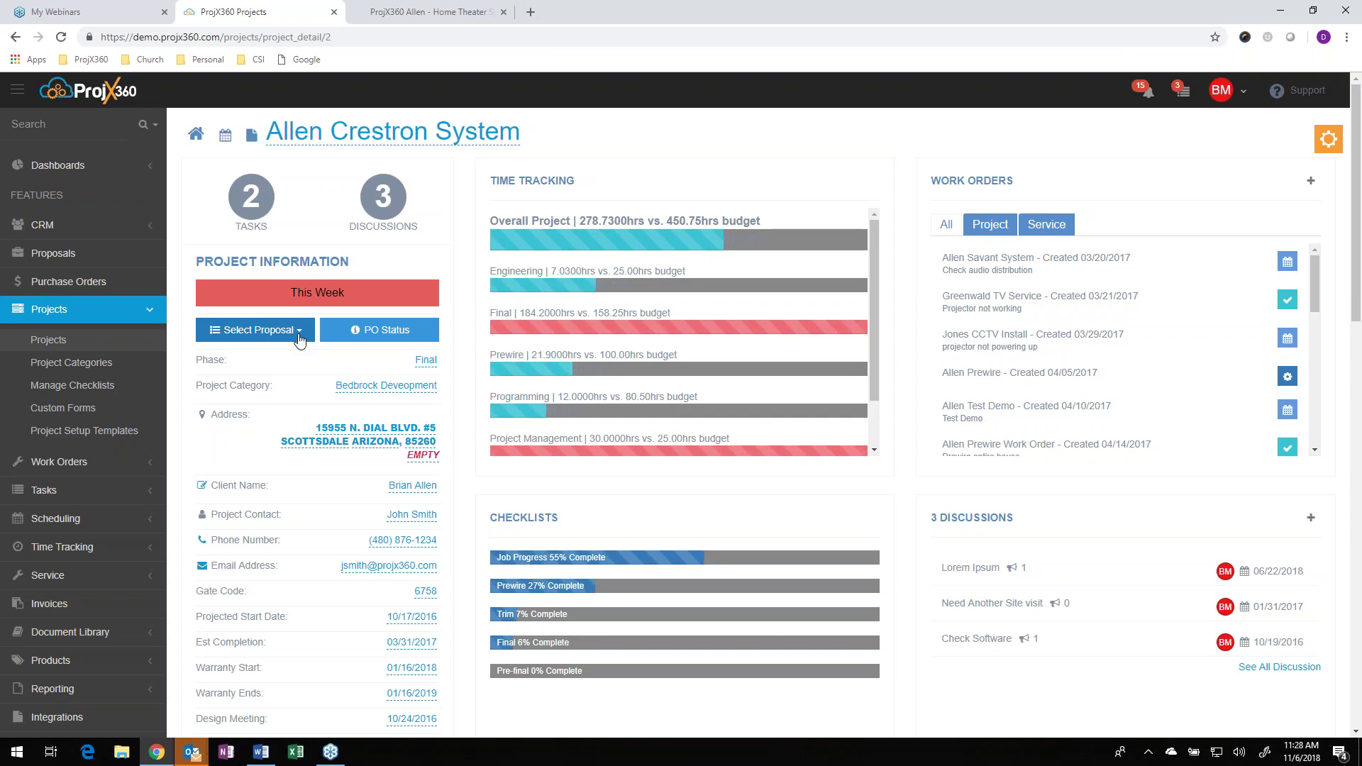
- View the pick list of the project's CCTV System proposal and close it
left_click(298, 332)
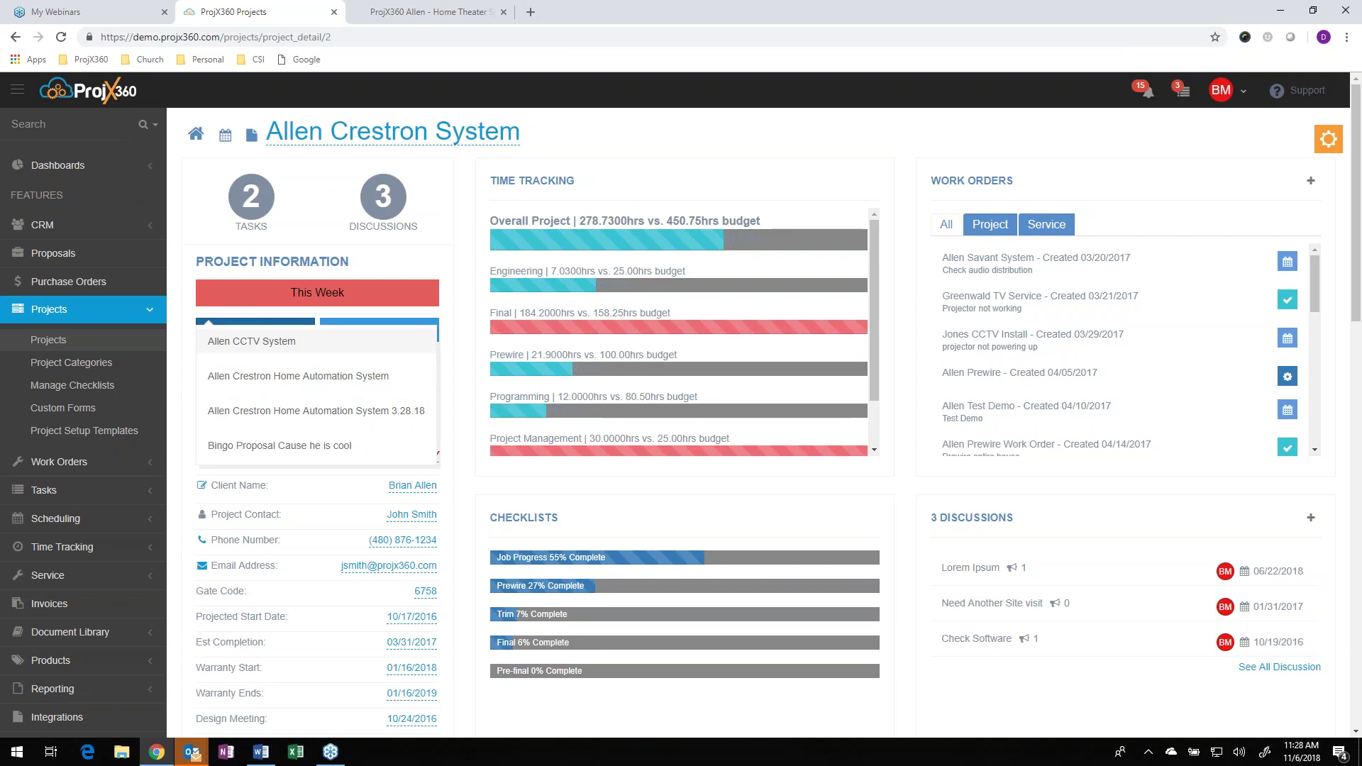
left_click(263, 342)
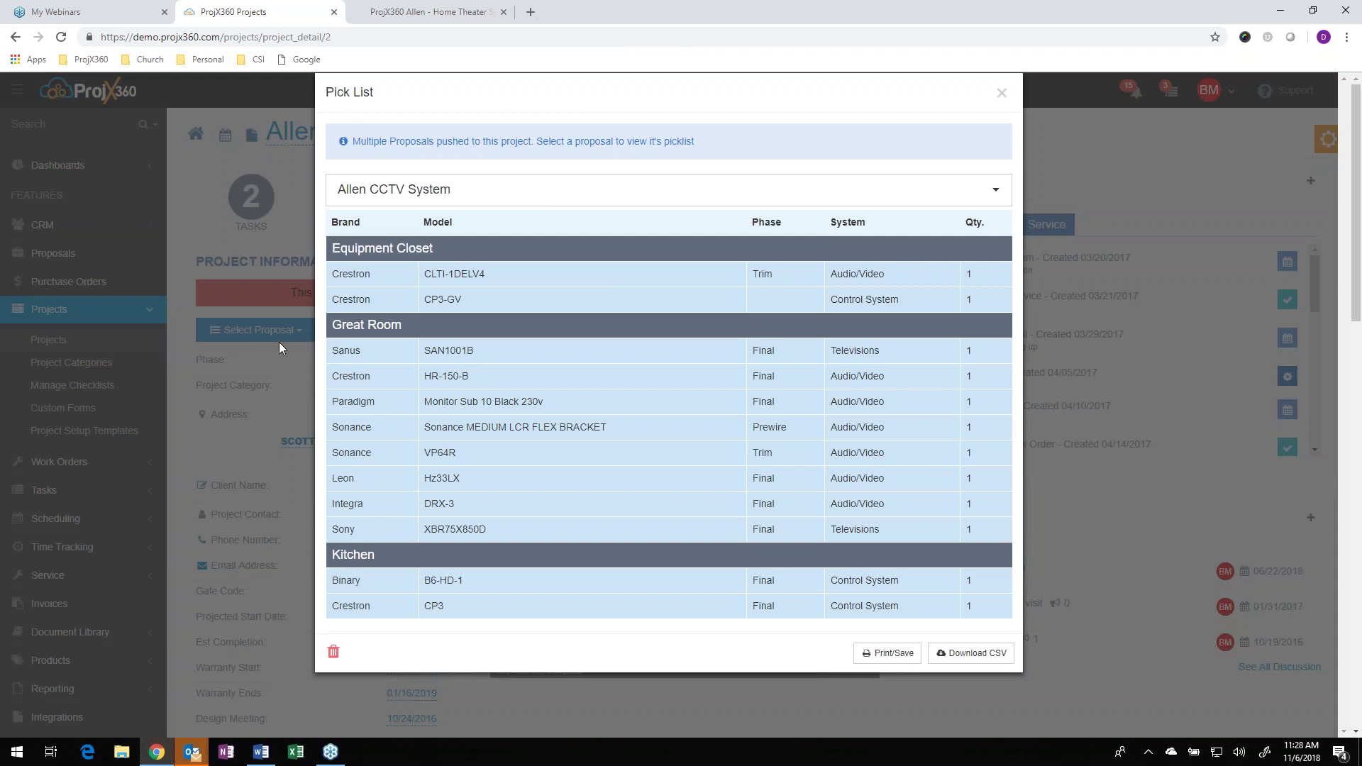
left_click(1001, 93)
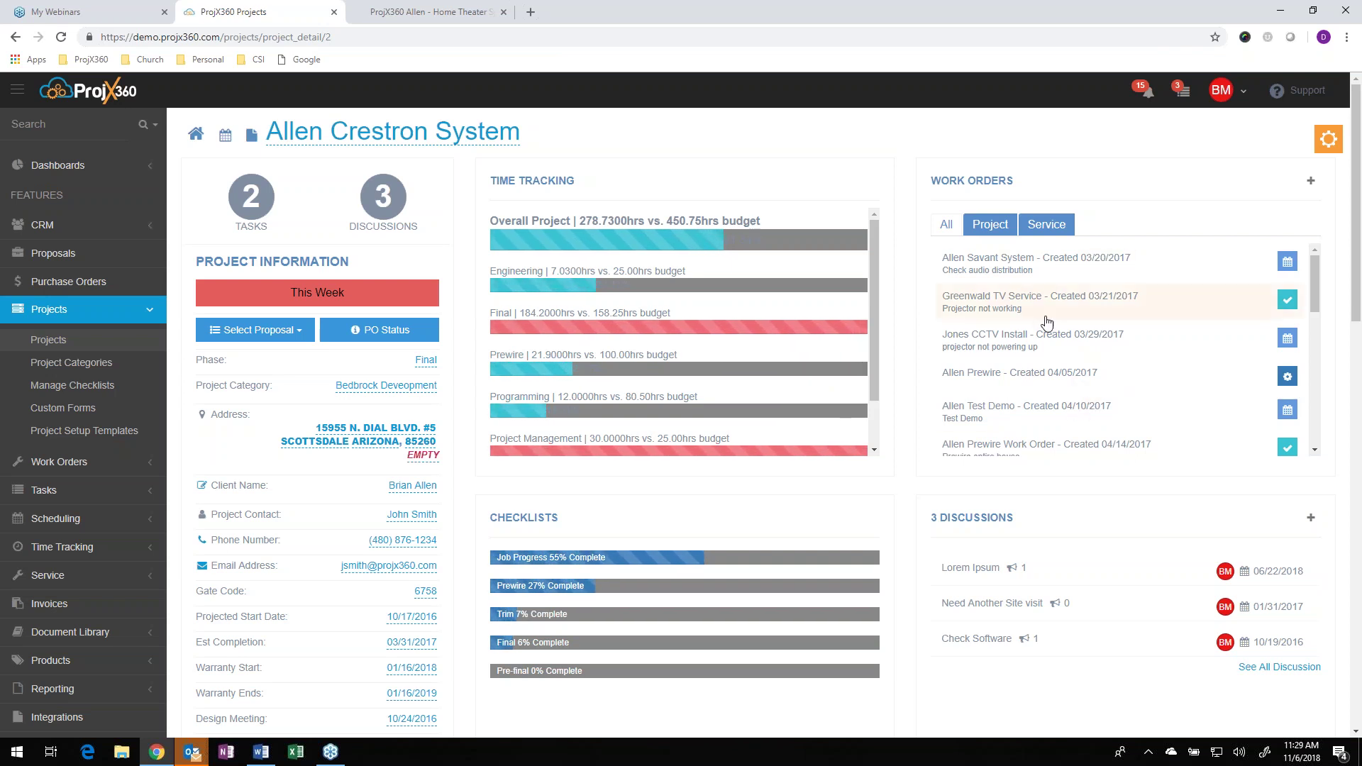
- Look through all of the project's work orders, and view only the project ones and only the service ones
scroll(1039, 360, "down", 5)
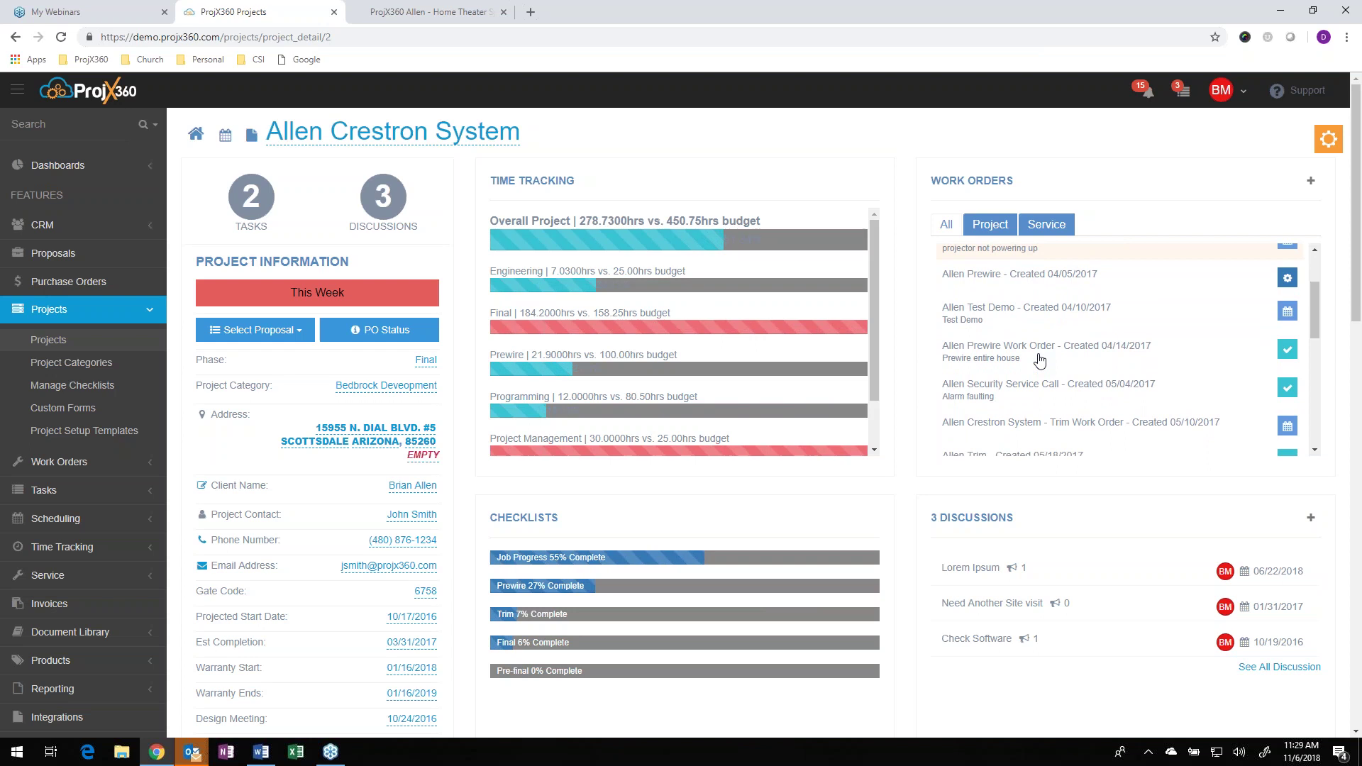
scroll(1040, 360, "down", 3)
scroll(1040, 360, "up", 8)
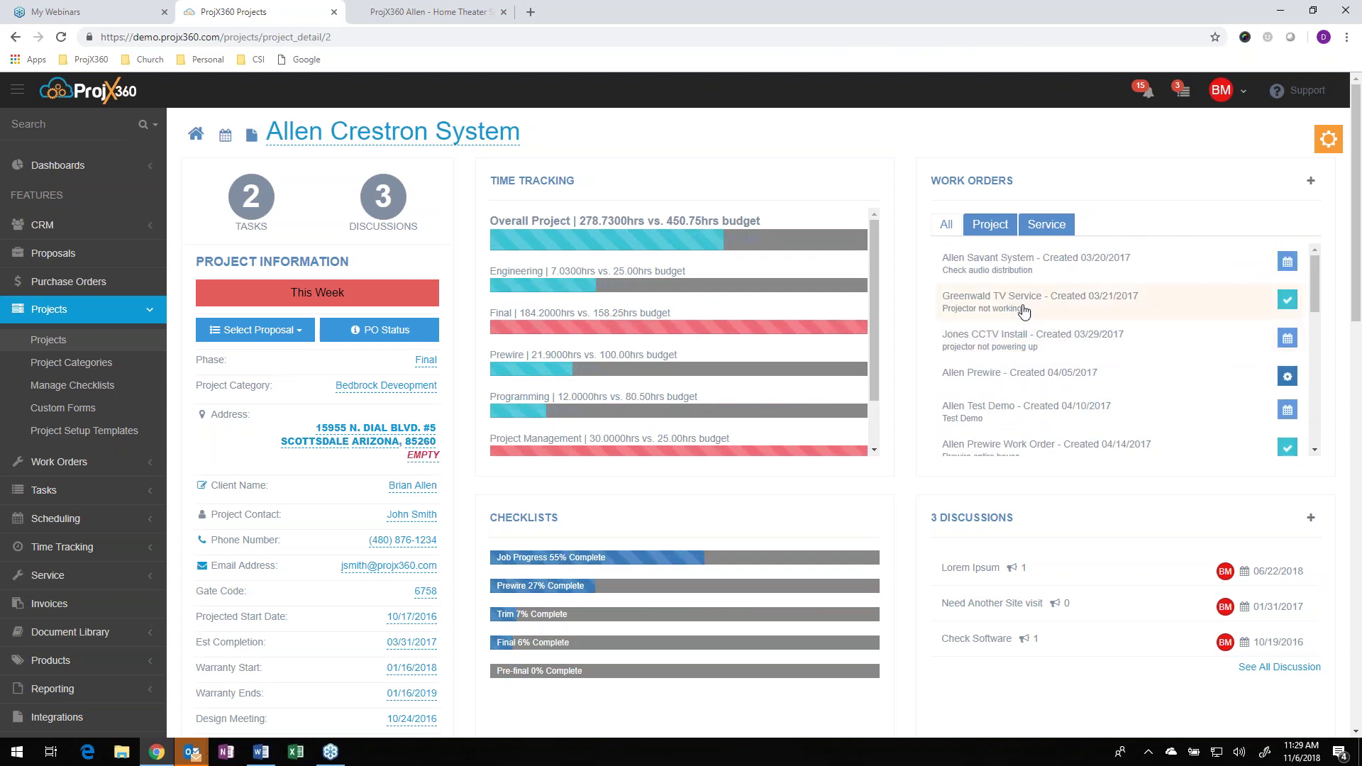
left_click(989, 228)
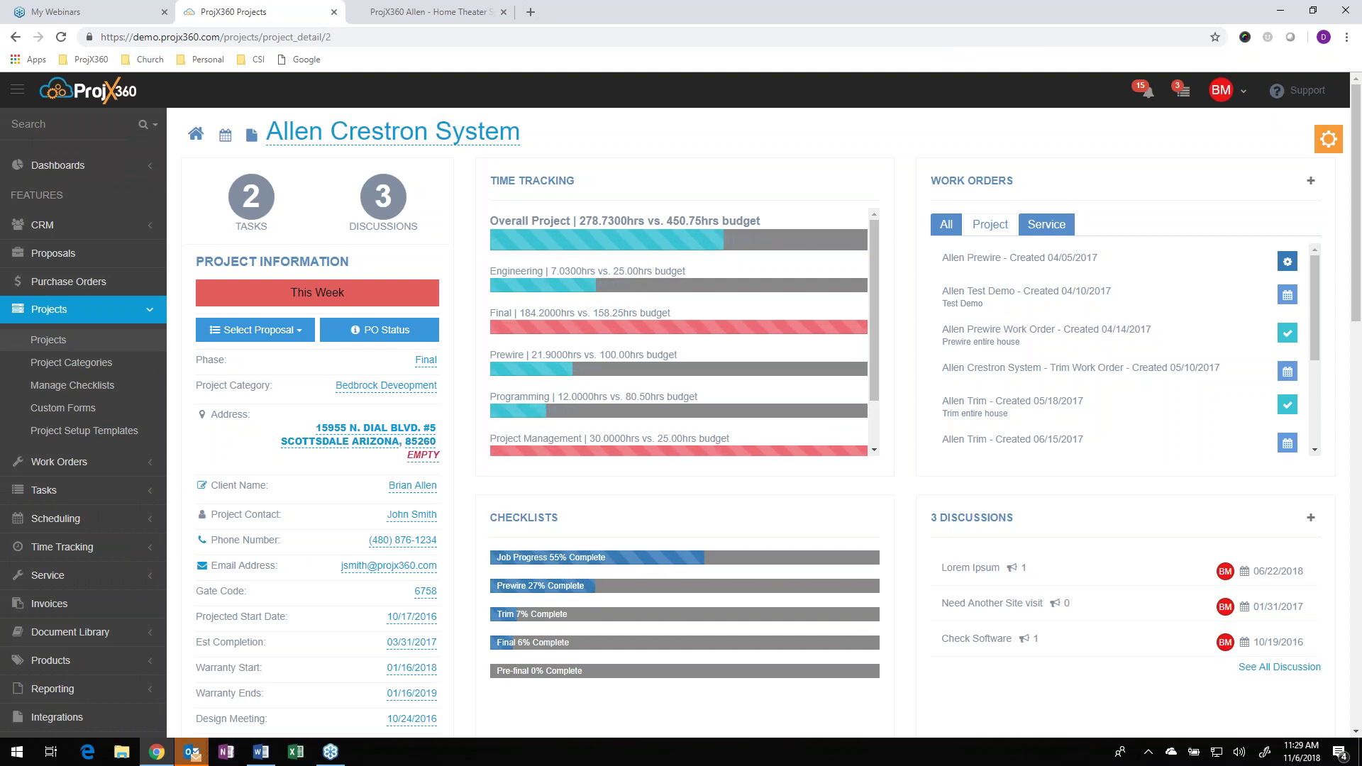
left_click(1047, 225)
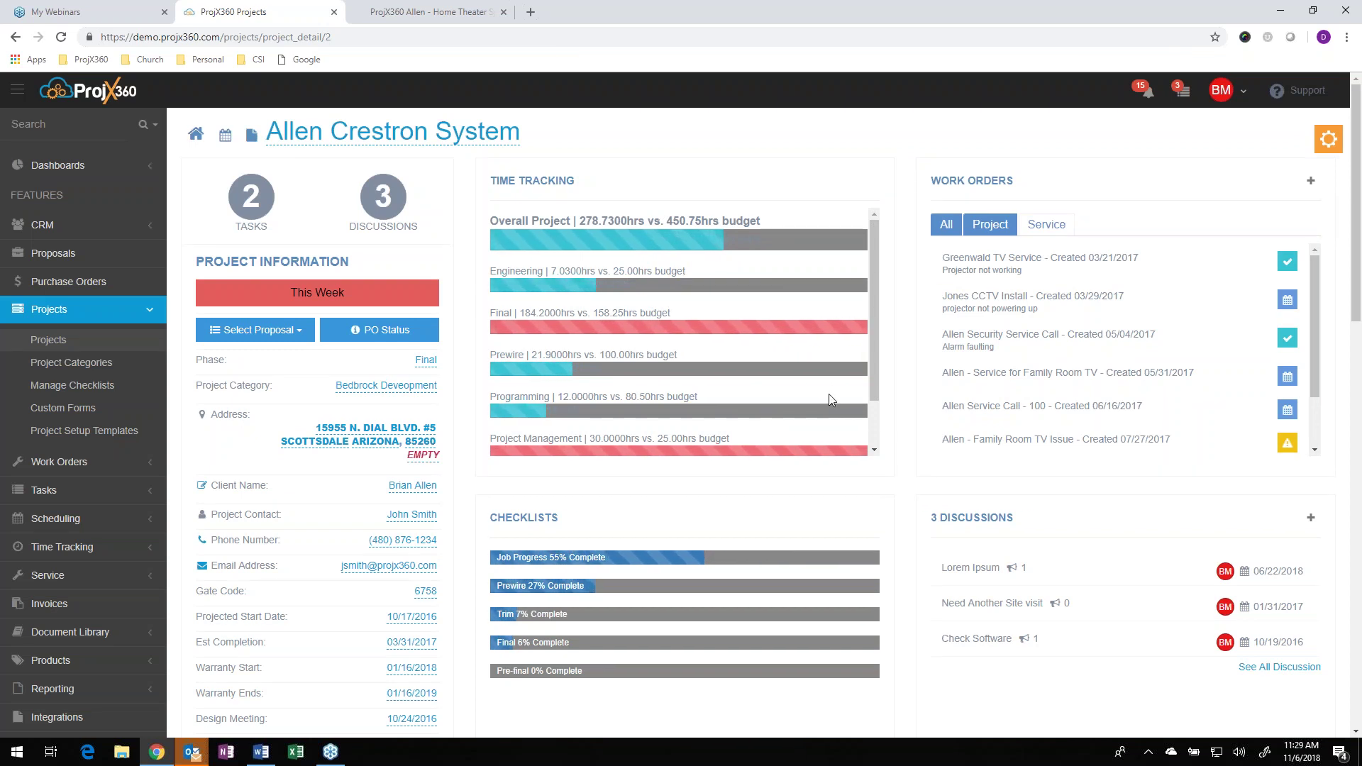
- Look over the project page's sections, hide the Notes section in the page layout, show it again and close the layout editor
scroll(915, 478, "down", 5)
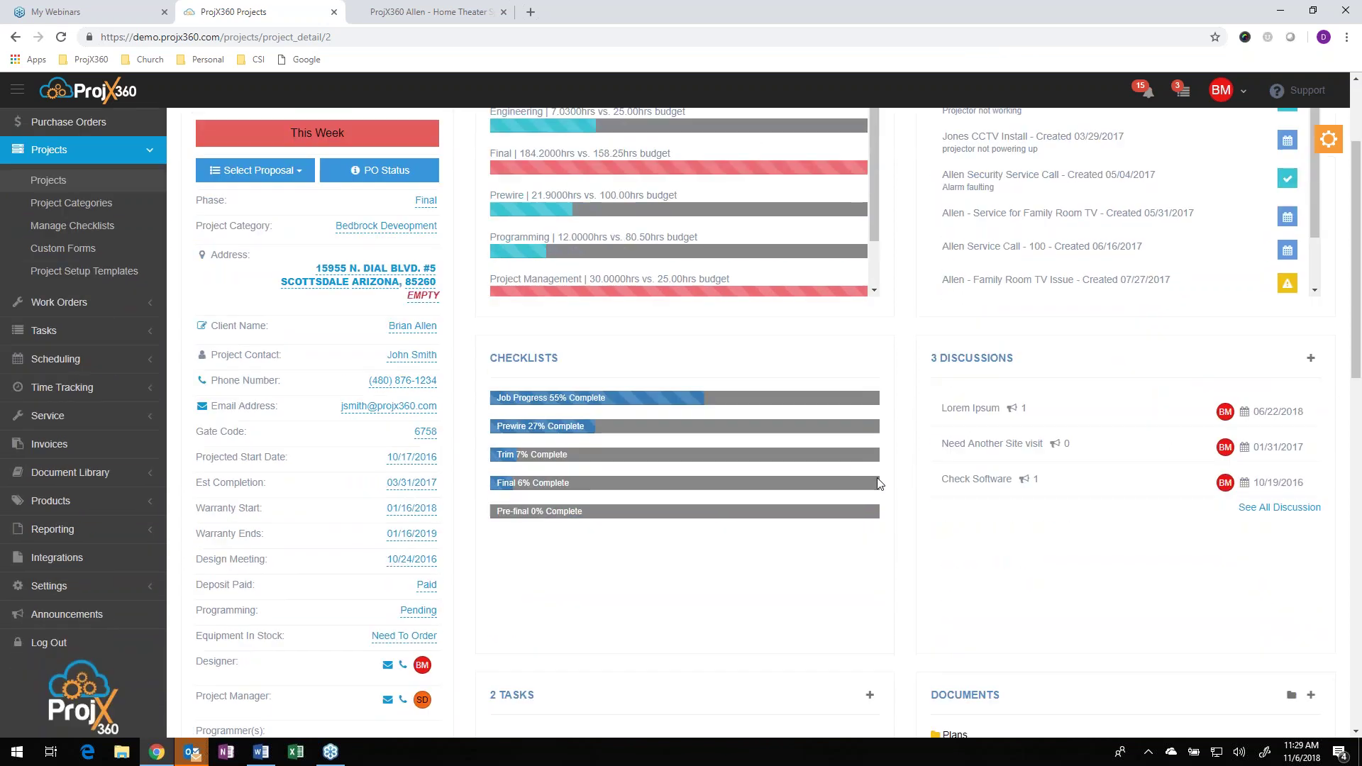
scroll(889, 510, "down", 7)
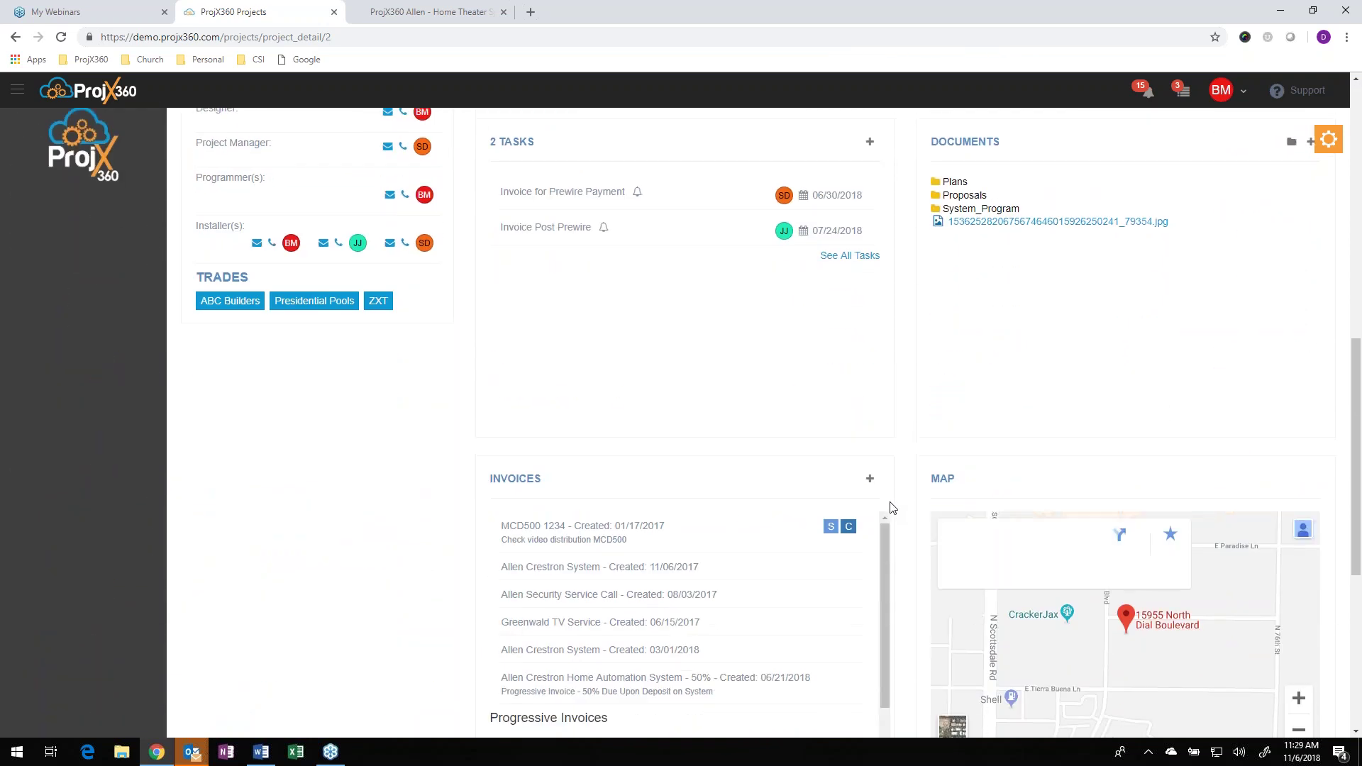
scroll(899, 483, "up", 12)
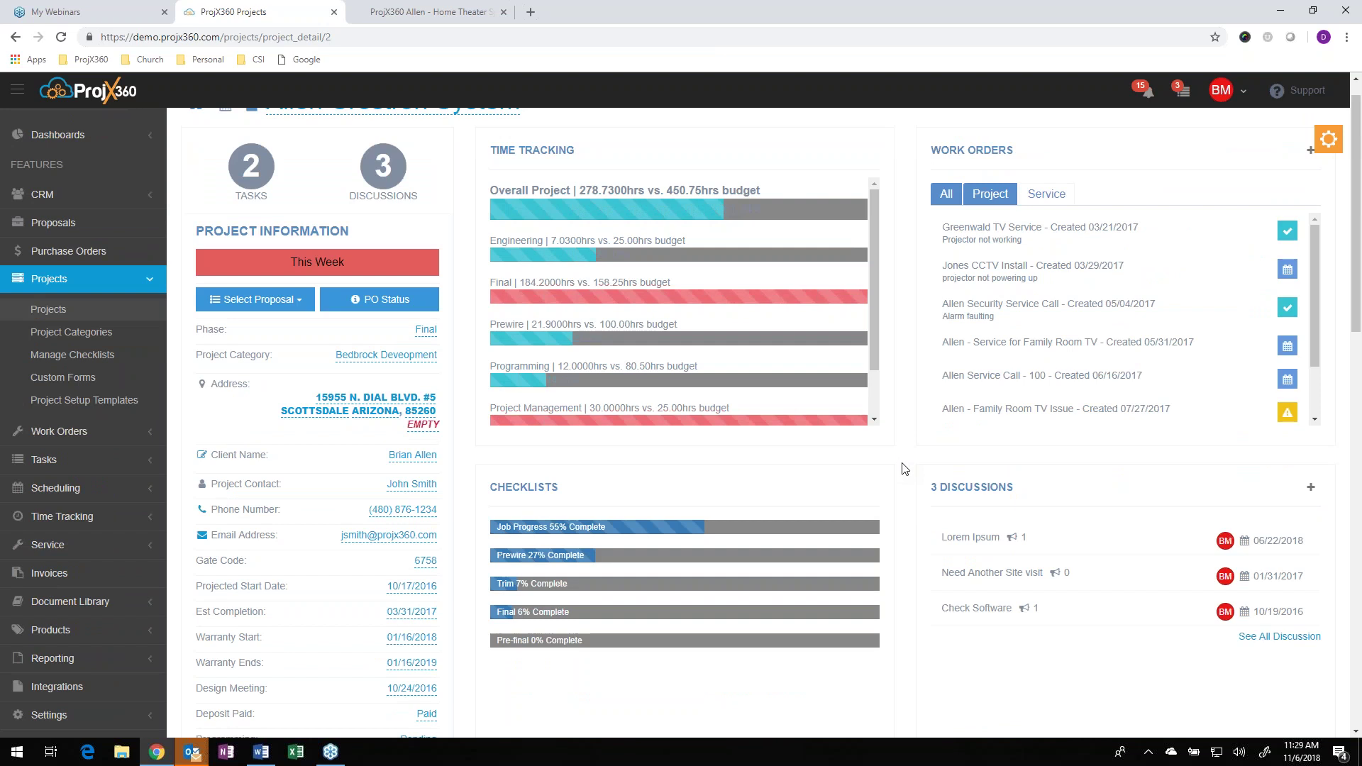
left_click(1328, 139)
left_click(1253, 222)
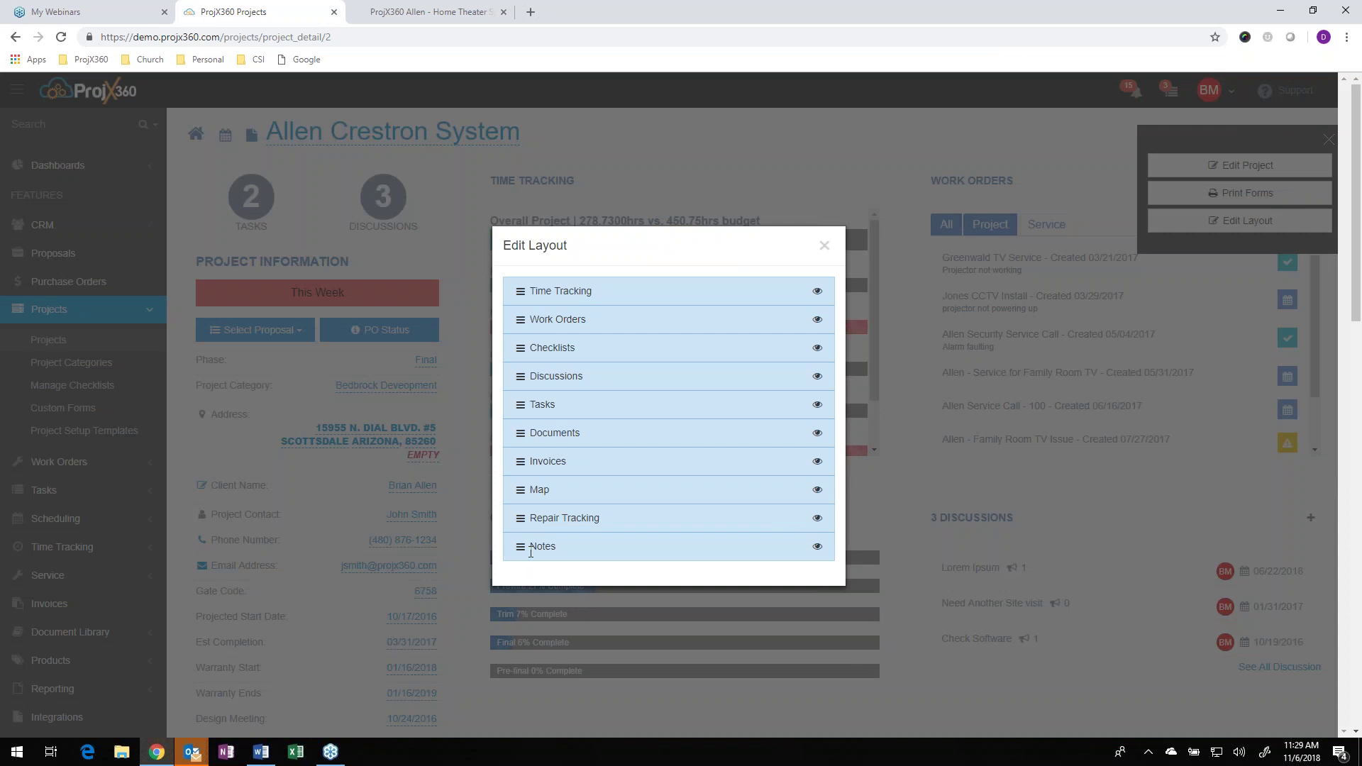
mouse_move(524, 533)
left_mouse_down()
mouse_move(523, 491)
mouse_move(523, 548)
left_mouse_up()
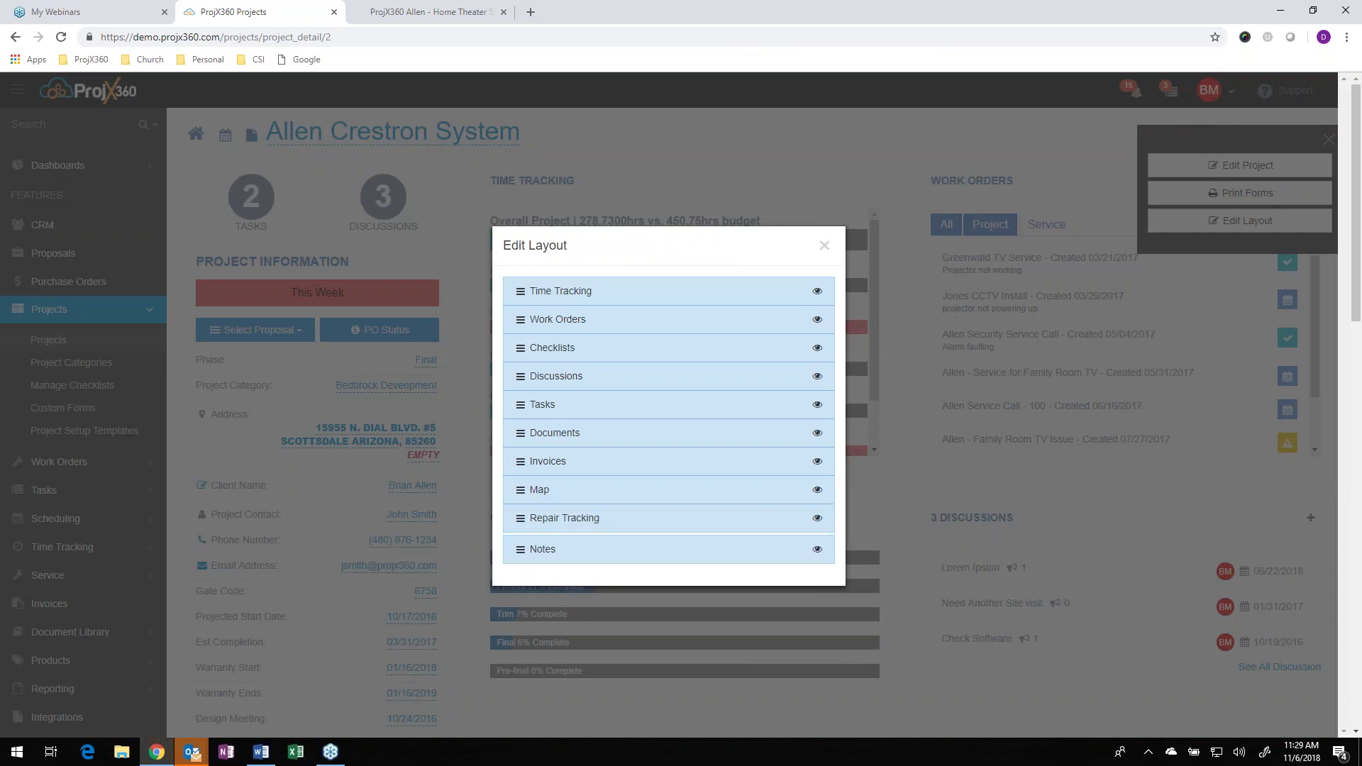
left_click(817, 548)
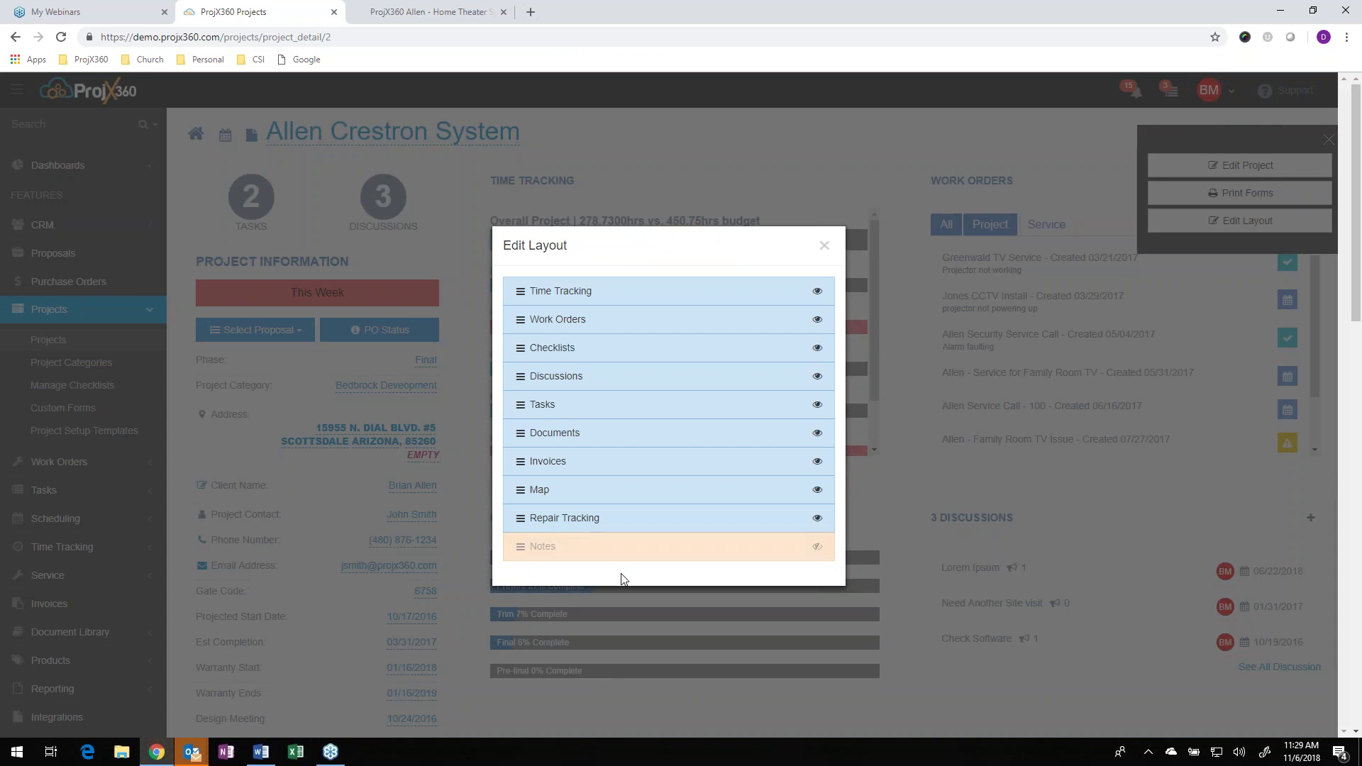
left_click(817, 548)
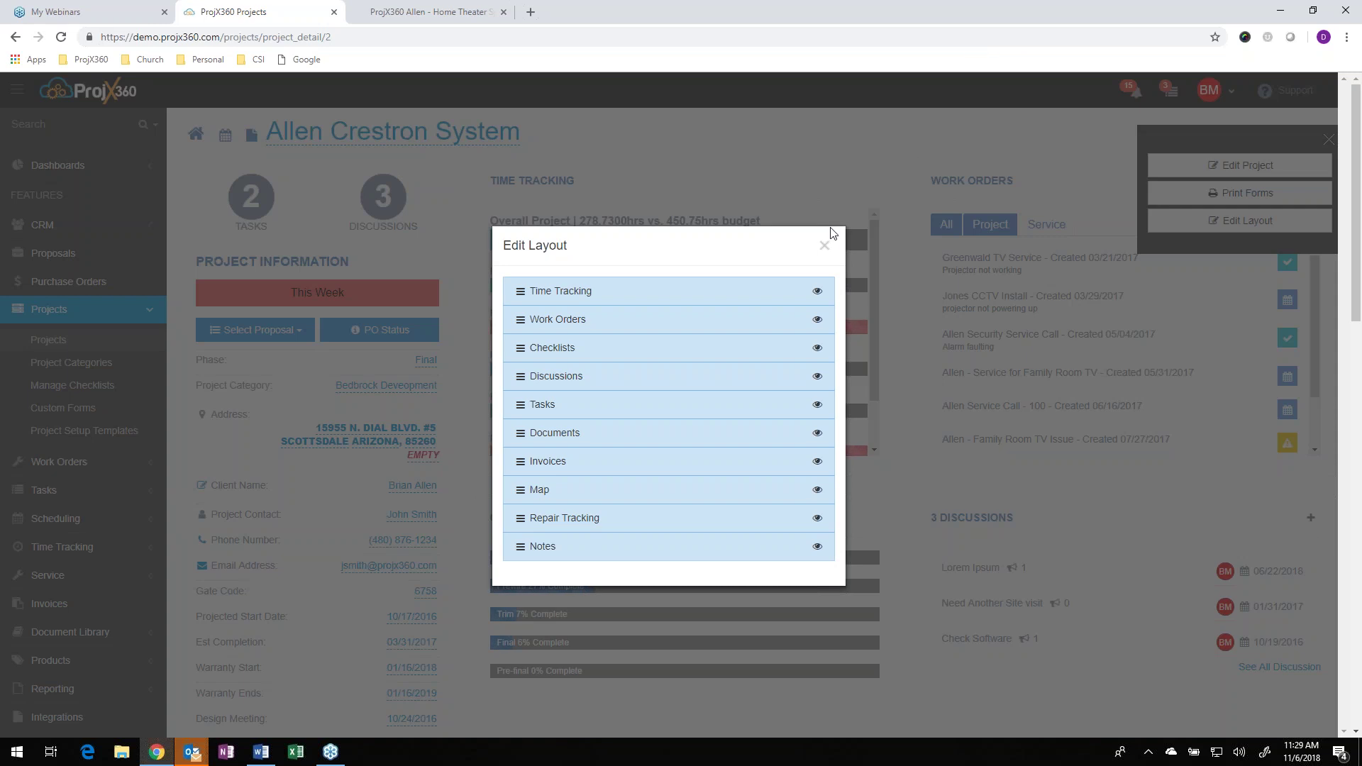
left_click(824, 245)
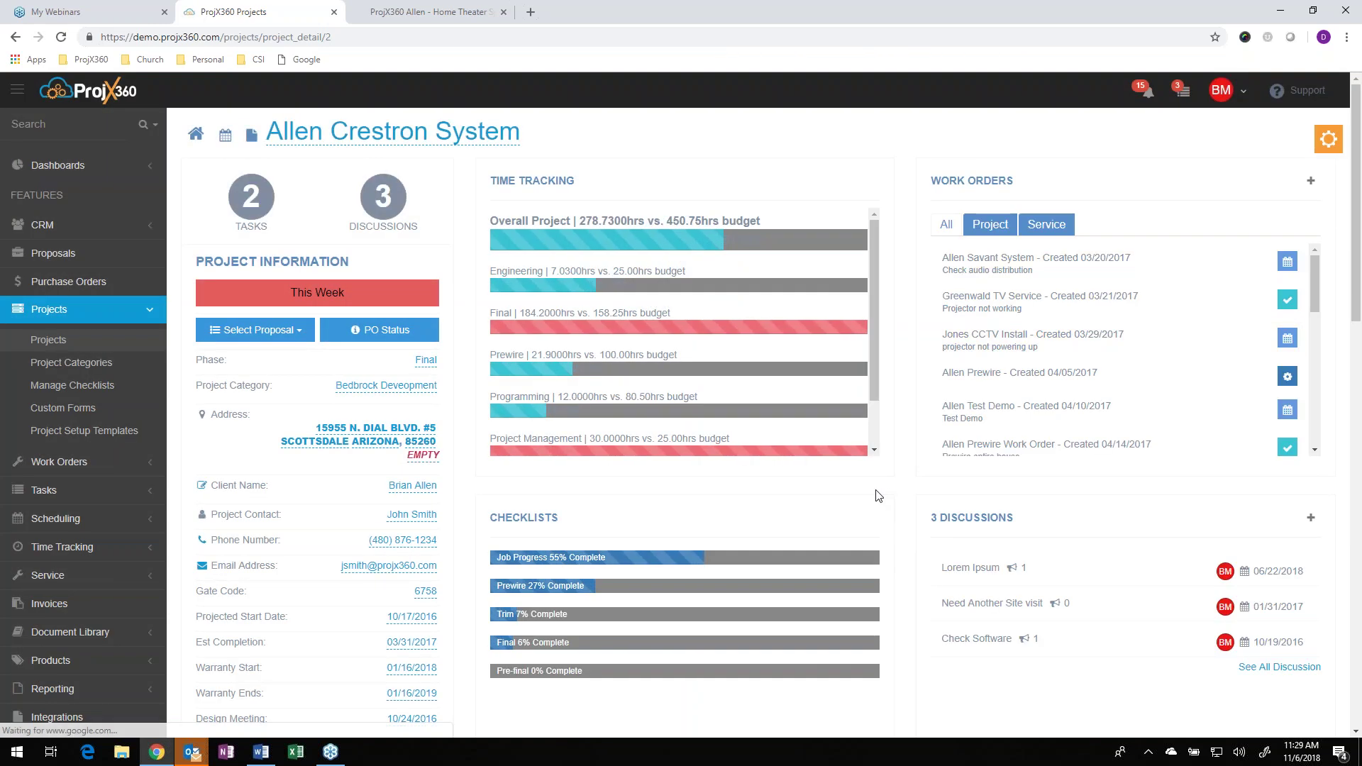
- Mark "Nail plates at all necessary locations." as complete in the project's Prewire checklist and collapse the checklist
scroll(887, 509, "down", 2)
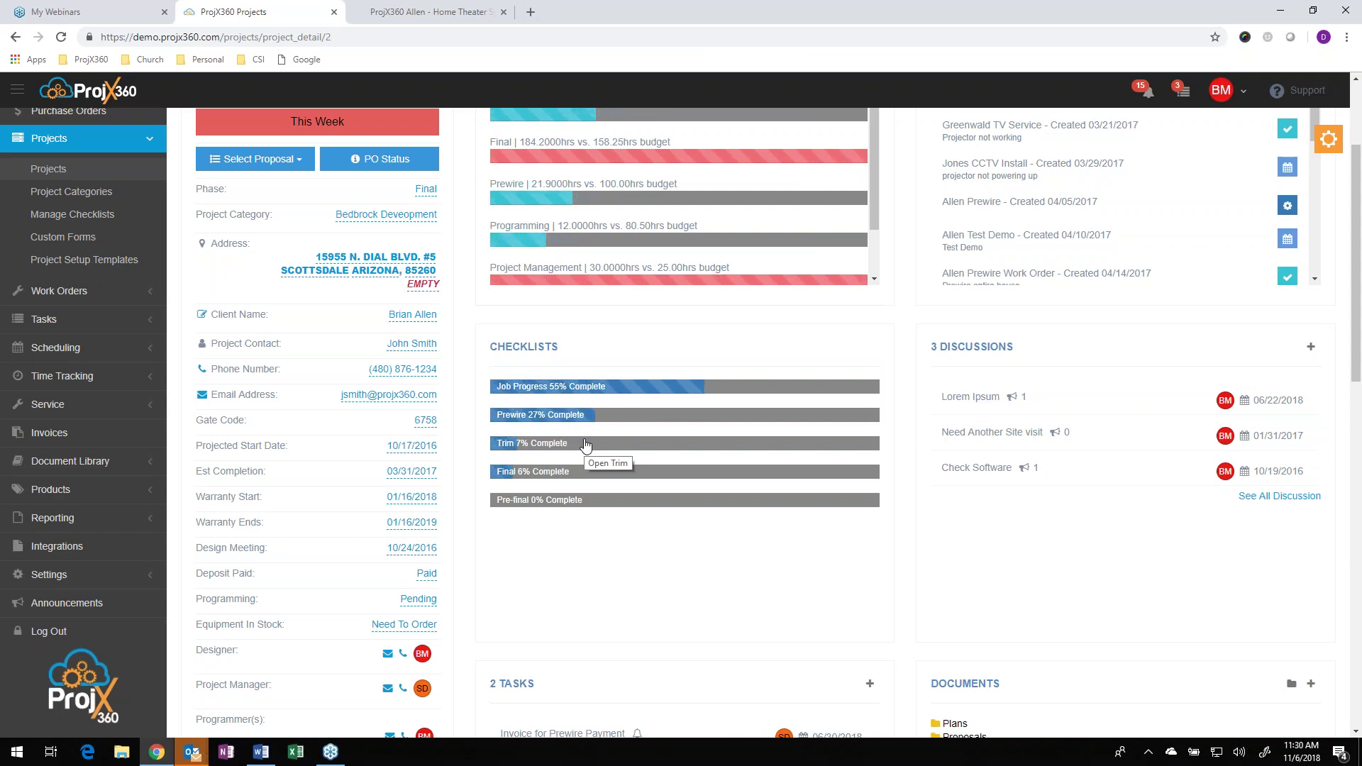
scroll(227, 314, "up", 1)
scroll(227, 314, "up", 2)
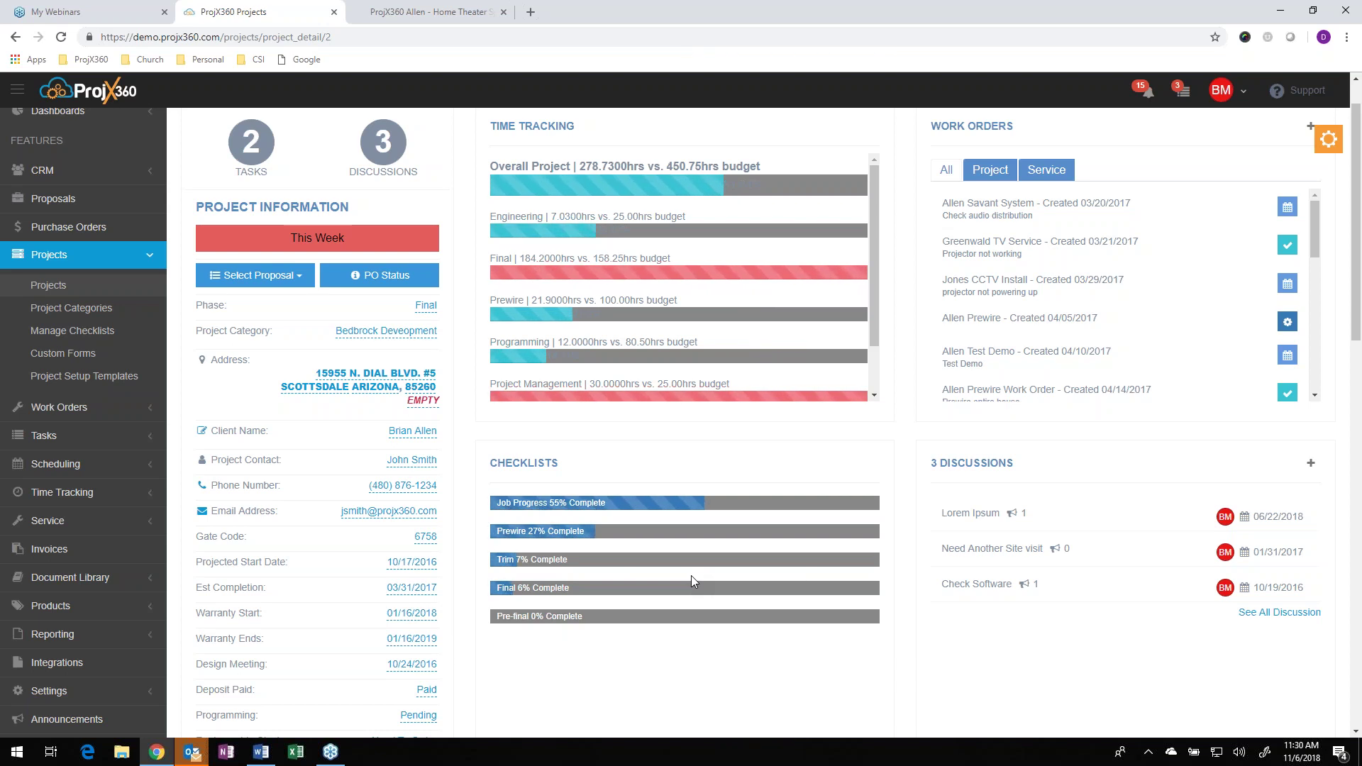
left_click(649, 532)
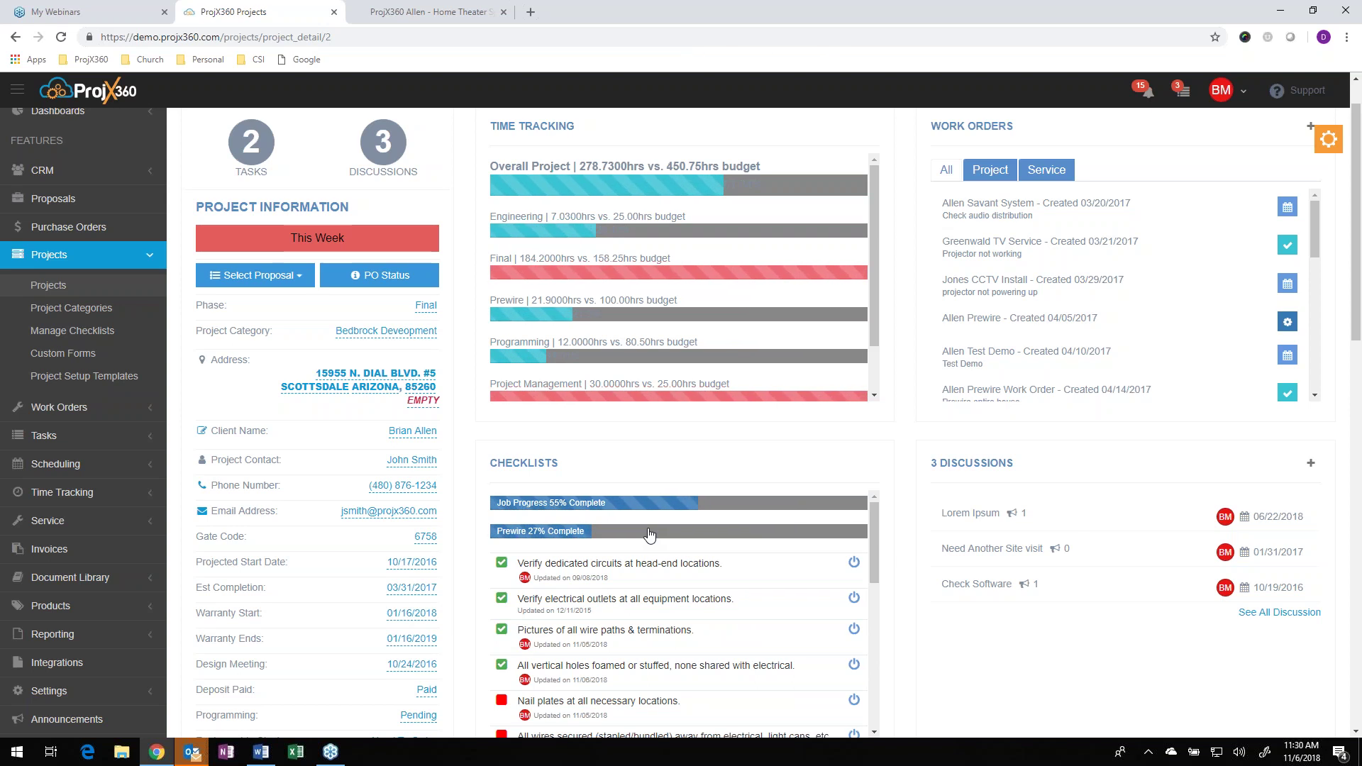
scroll(587, 601, "down", 1)
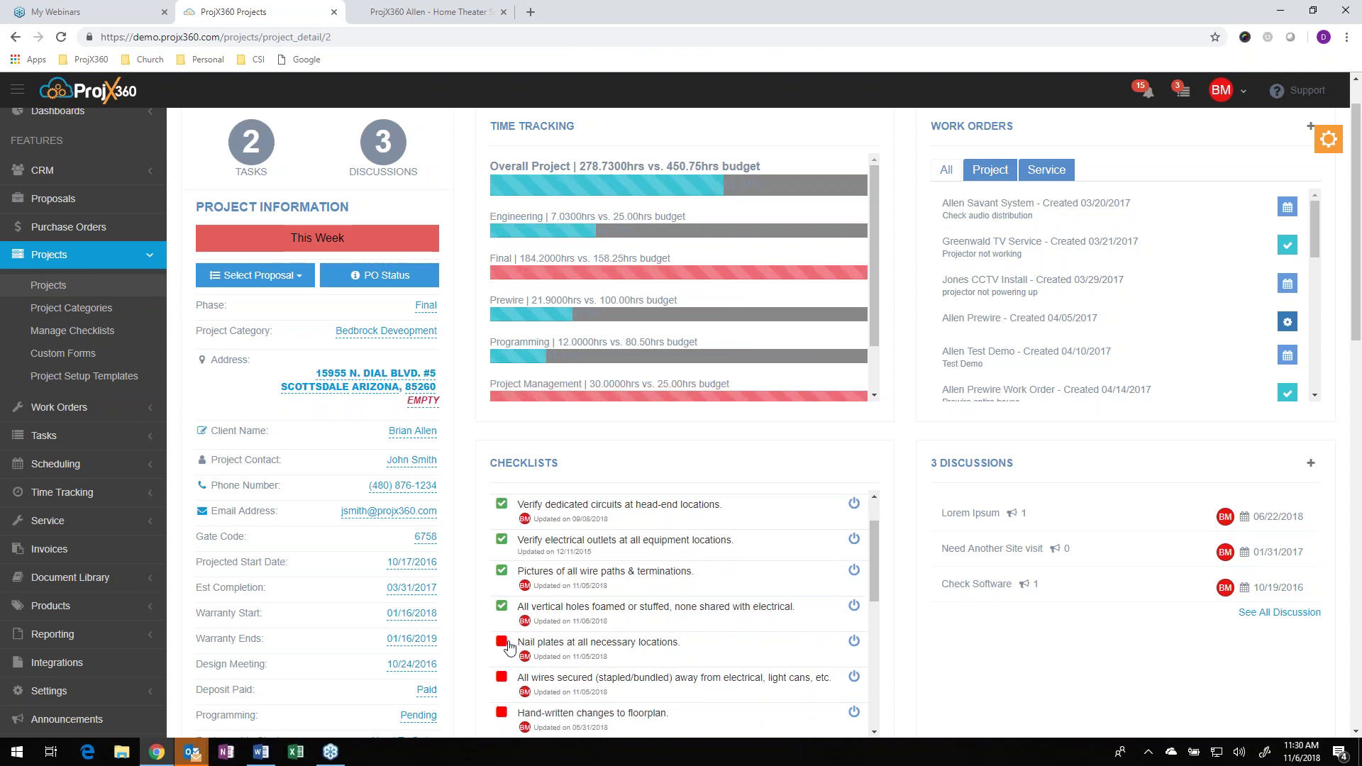
left_click(501, 642)
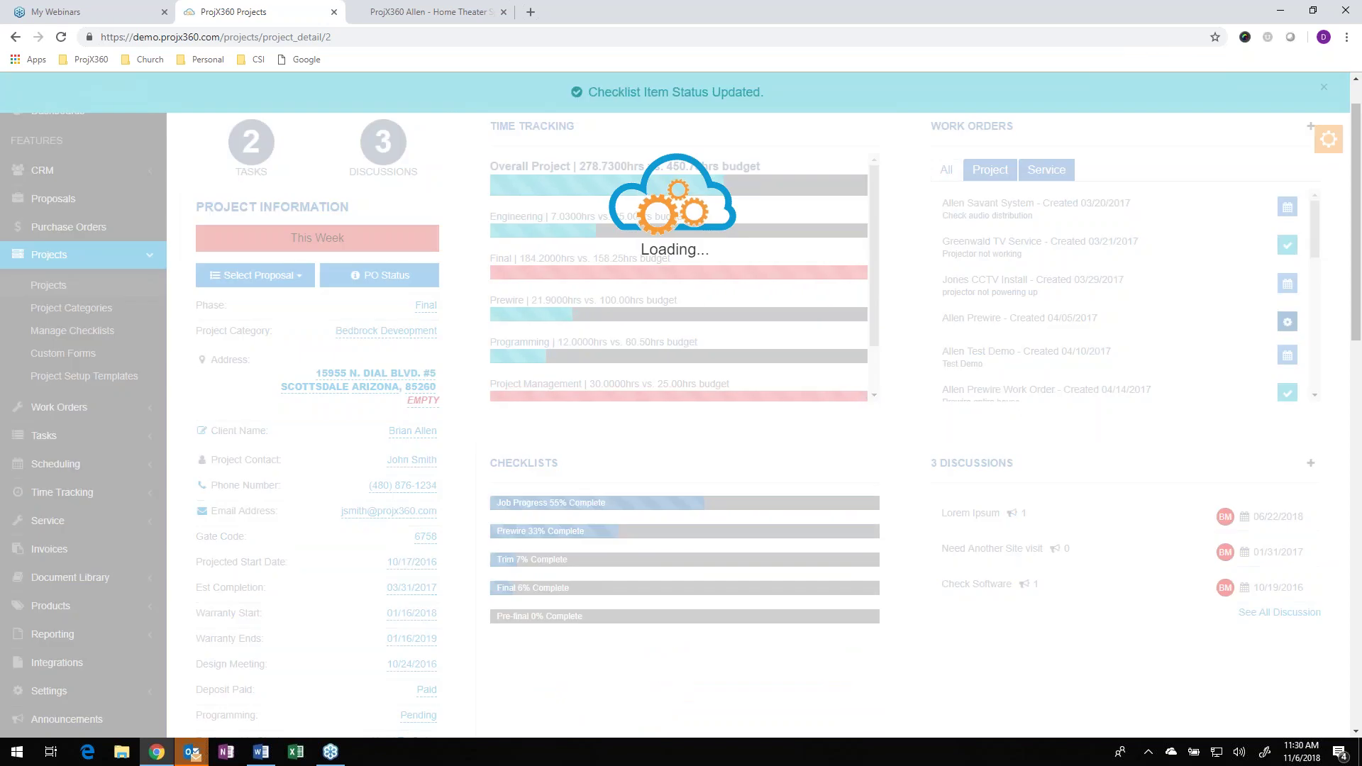
scroll(587, 678, "down", 1)
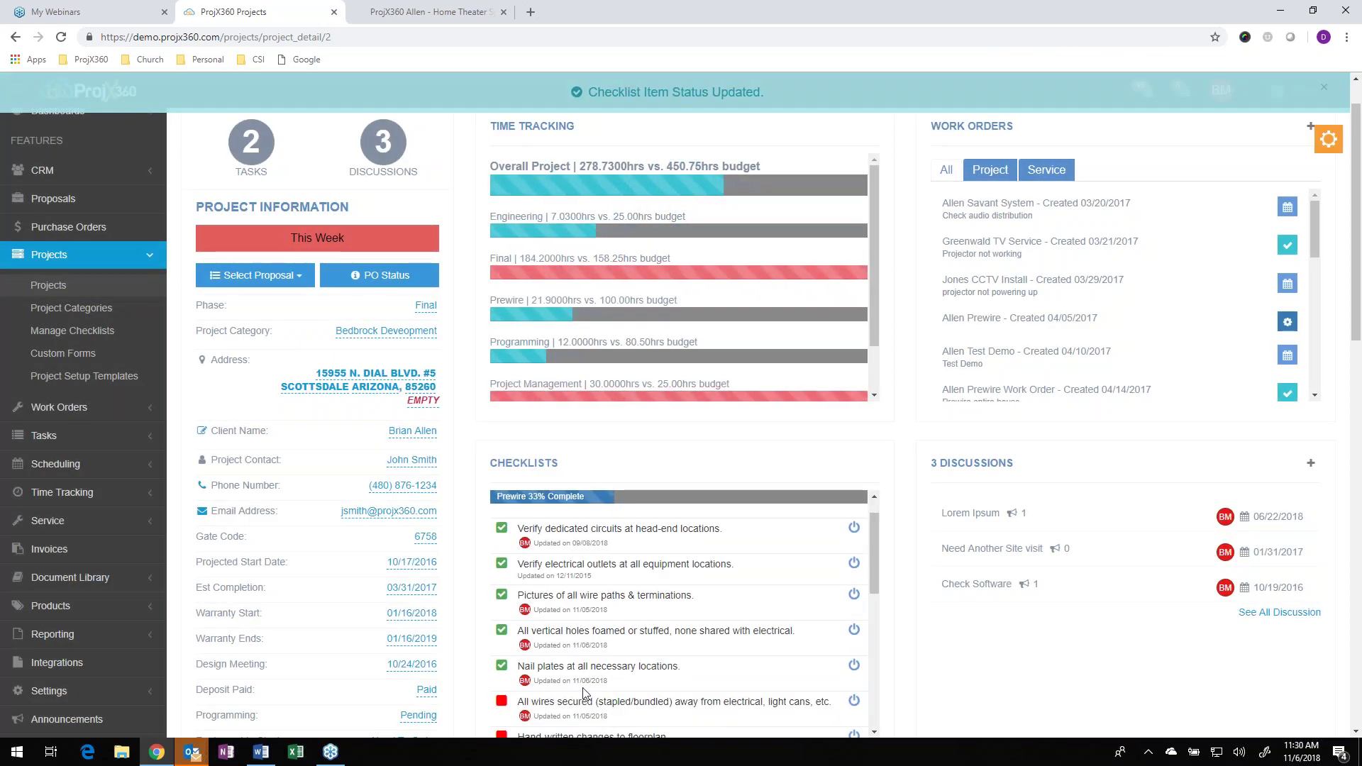
scroll(636, 554, "up", 1)
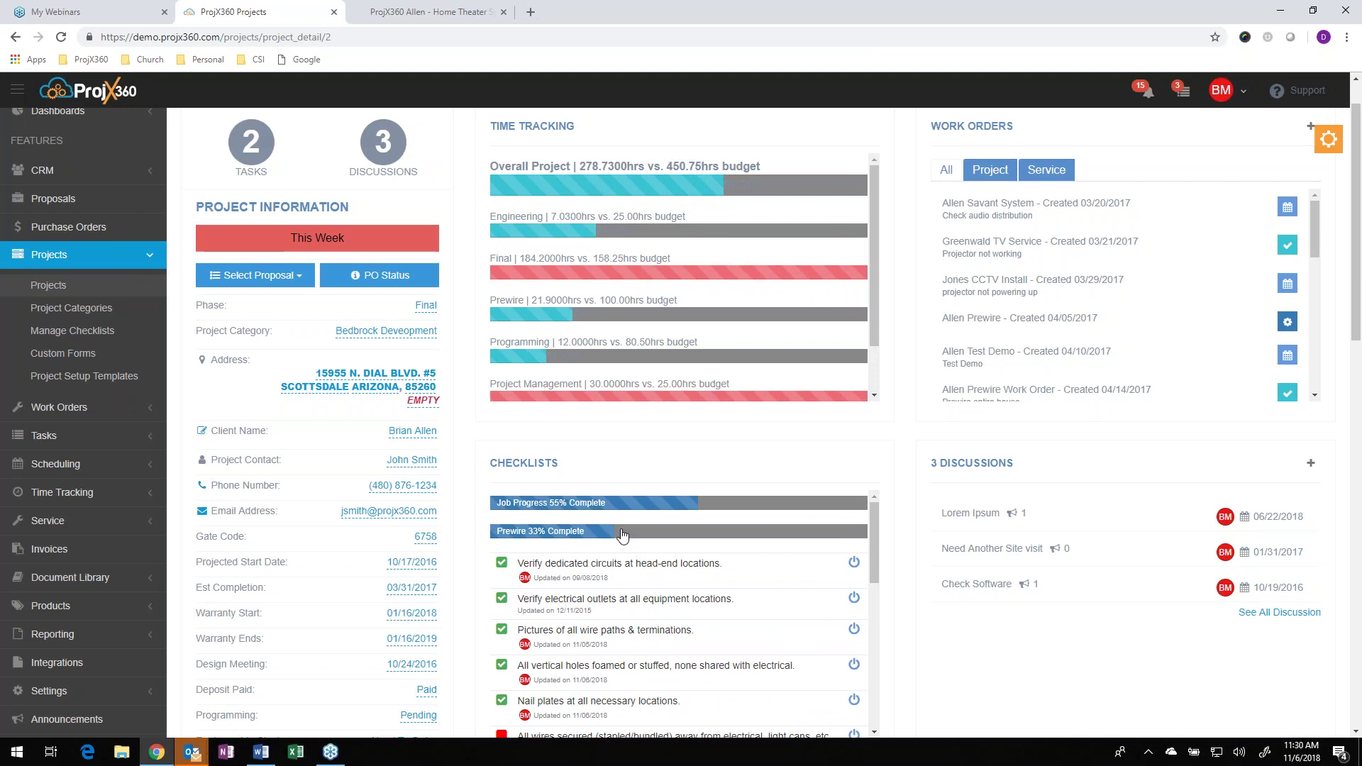
left_click(622, 534)
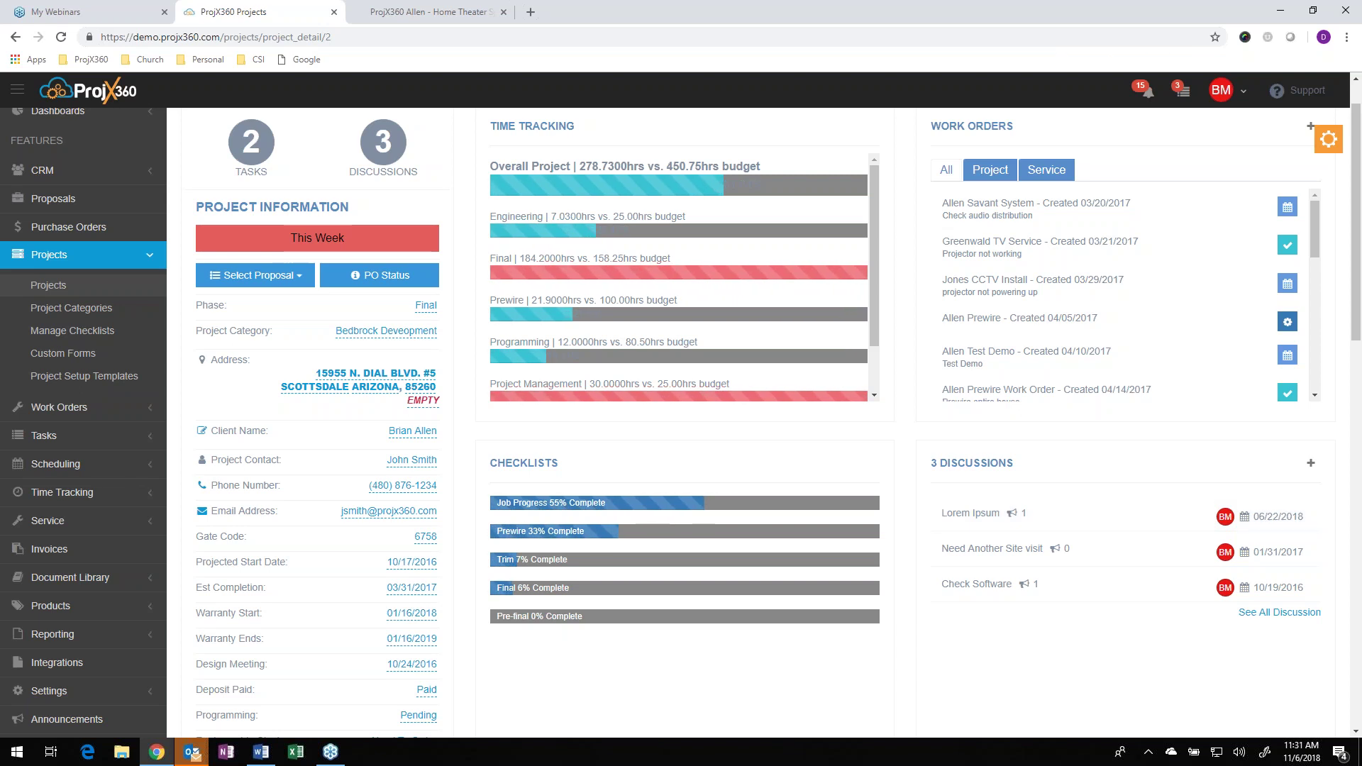
- Start a new project discussion, add three employees to it, and discard it without saving
left_click(1311, 462)
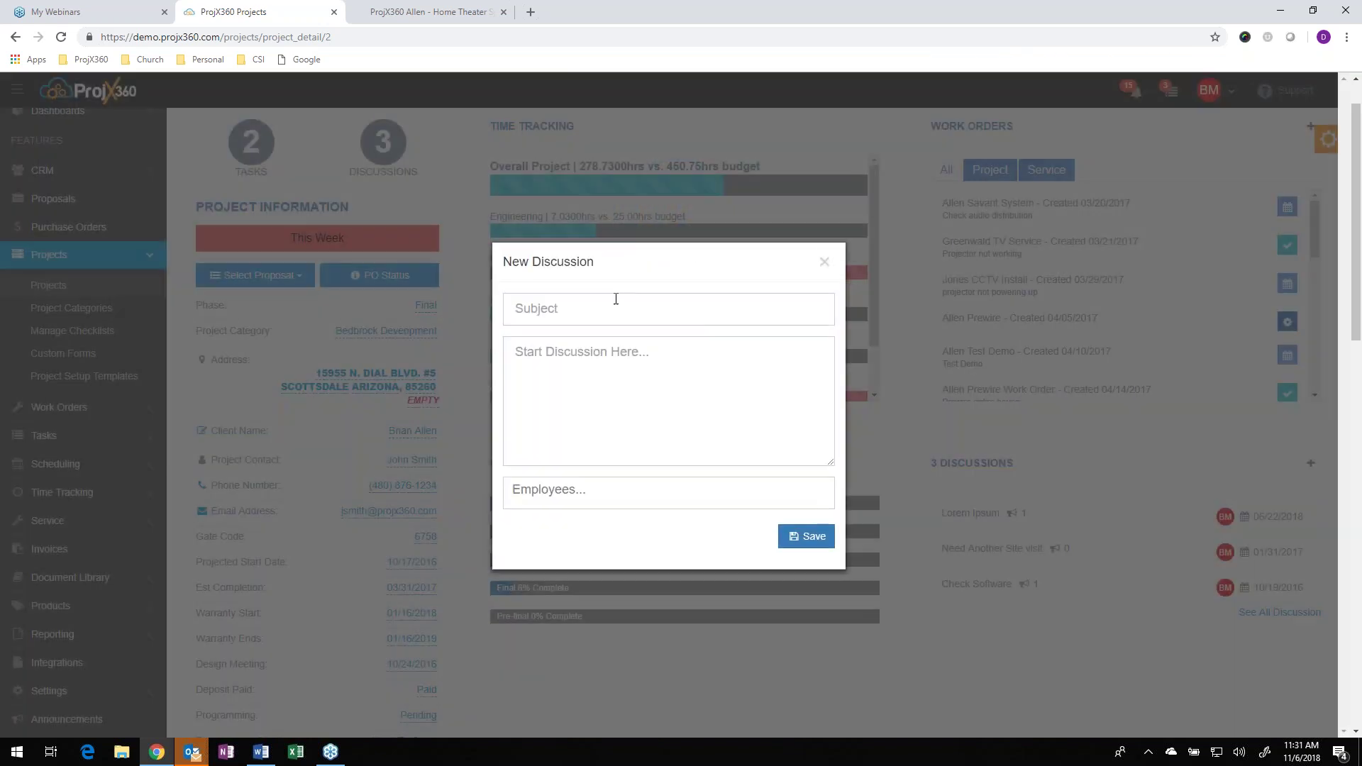
left_click(598, 311)
left_click(583, 350)
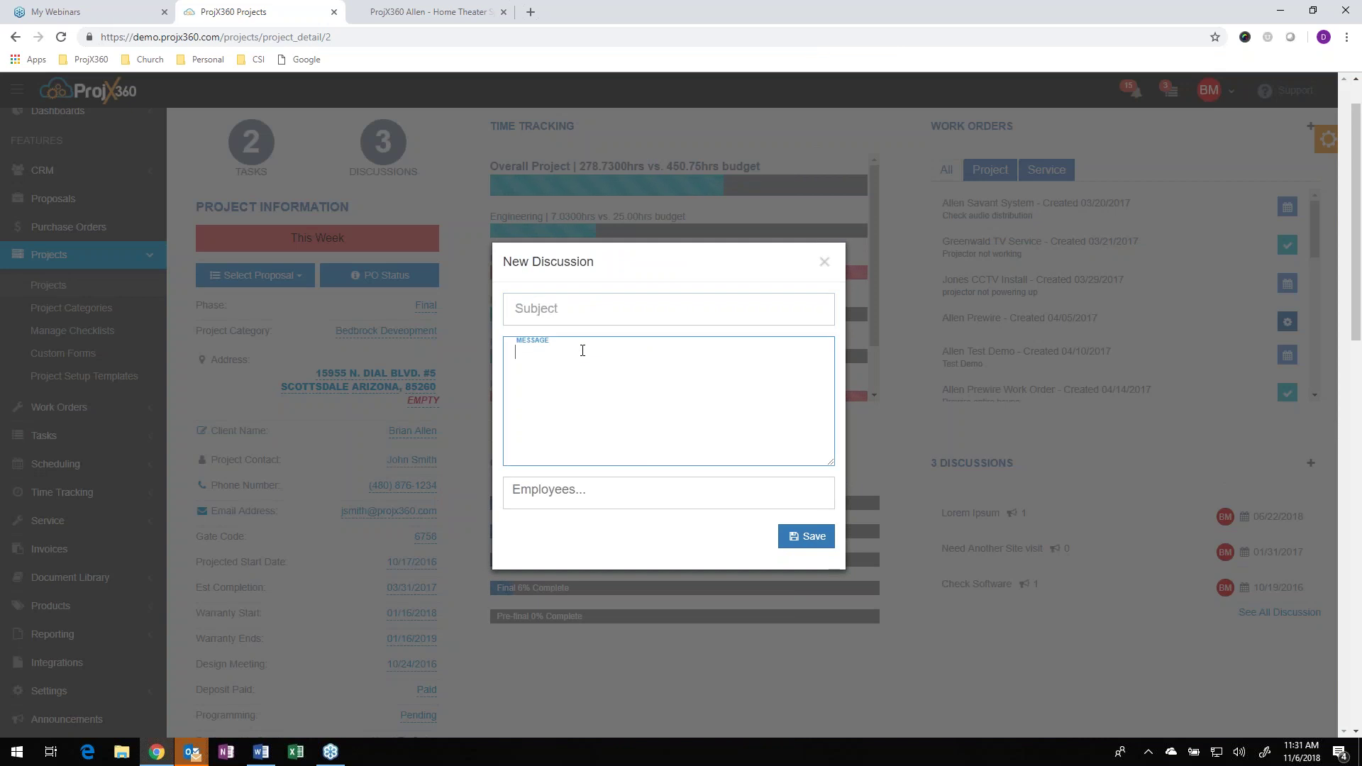
left_click(608, 489)
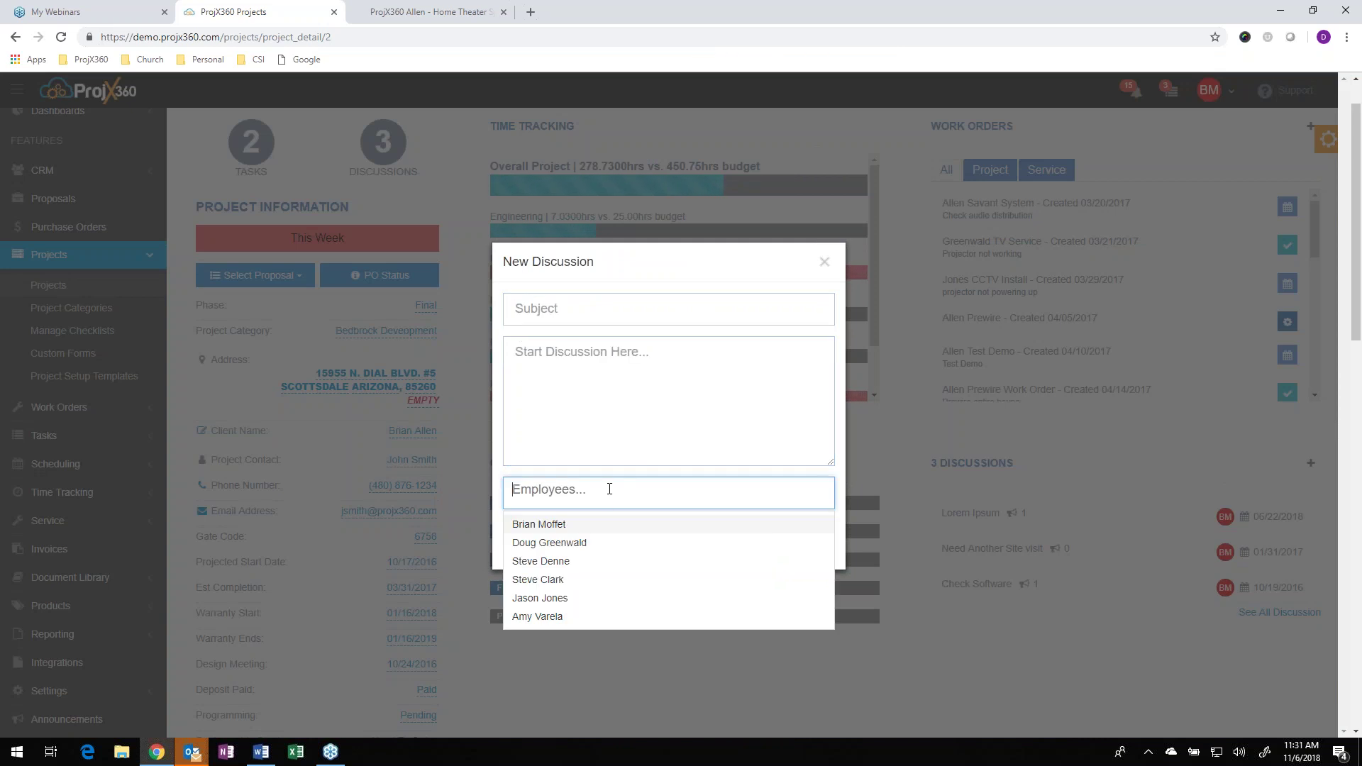
left_click(553, 528)
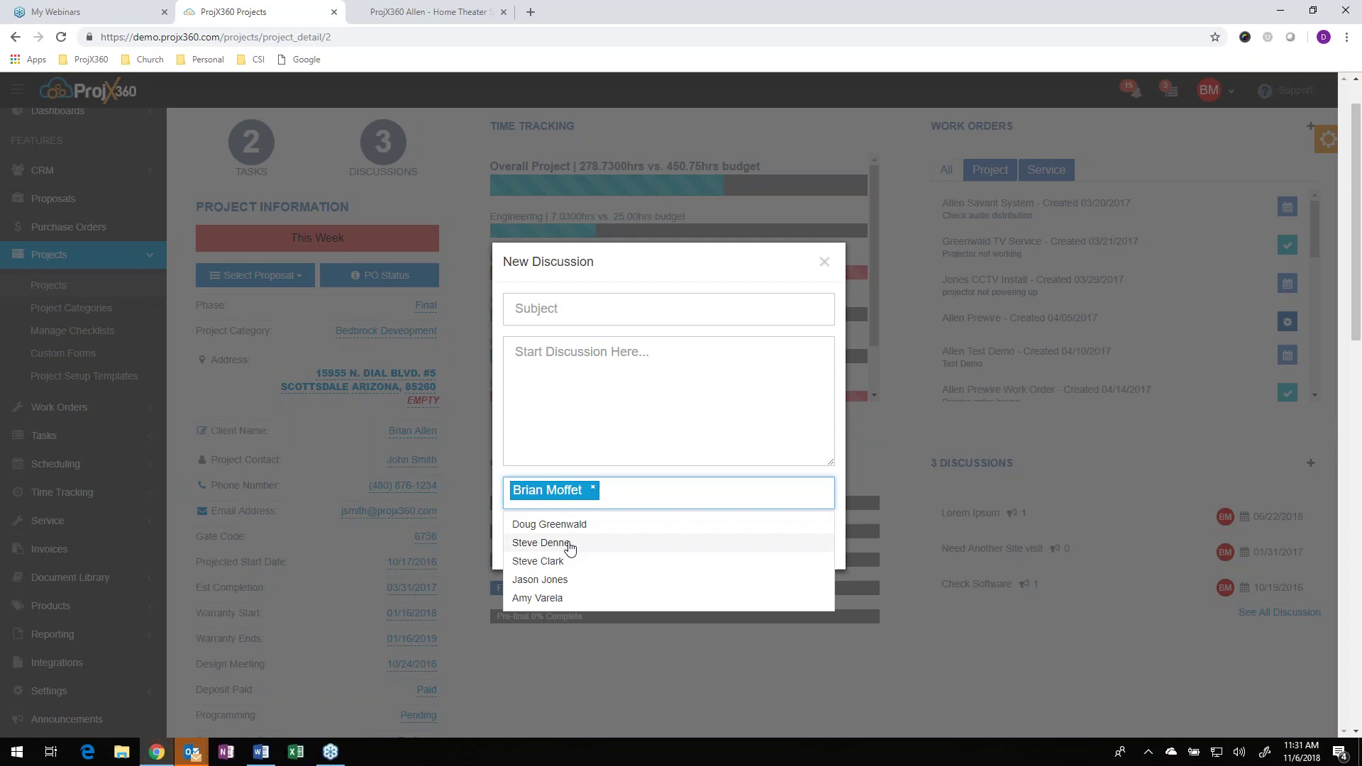
left_click(576, 542)
left_click(538, 561)
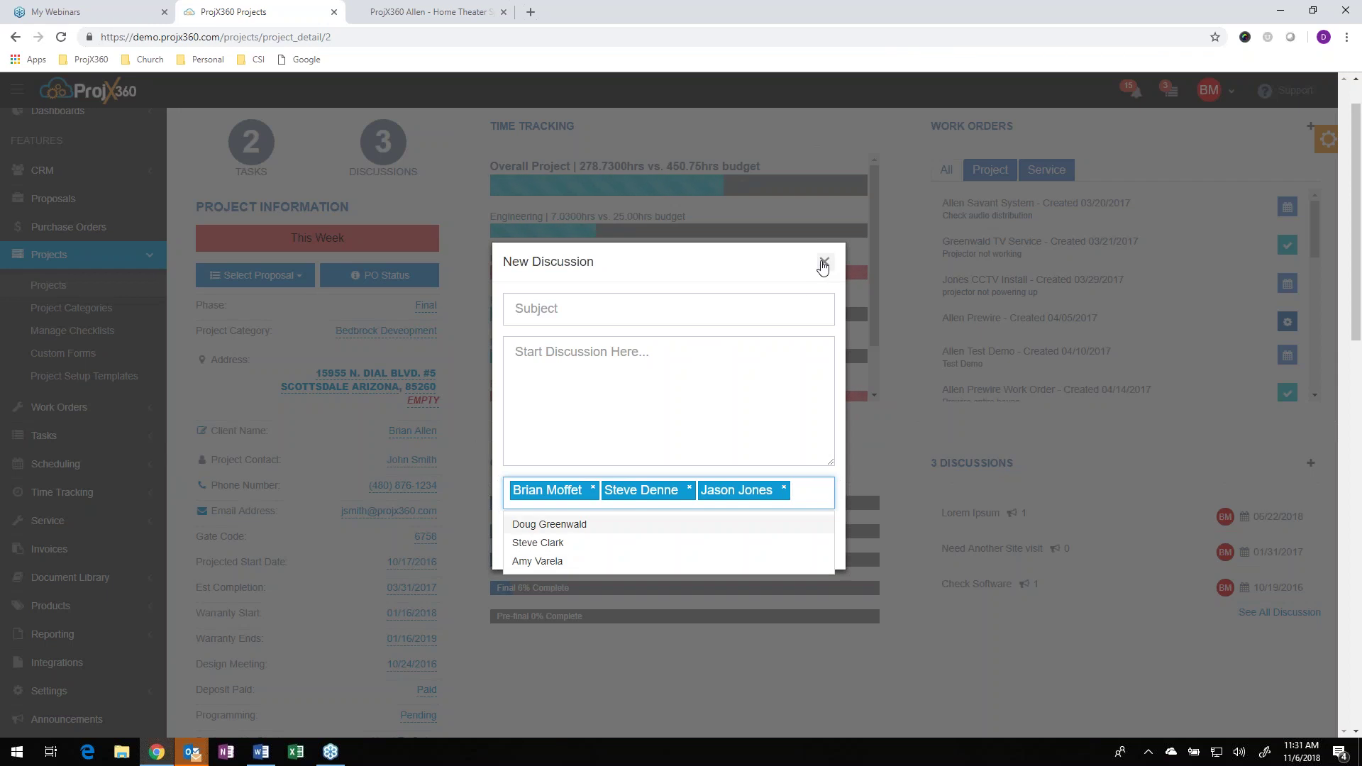
left_click(823, 265)
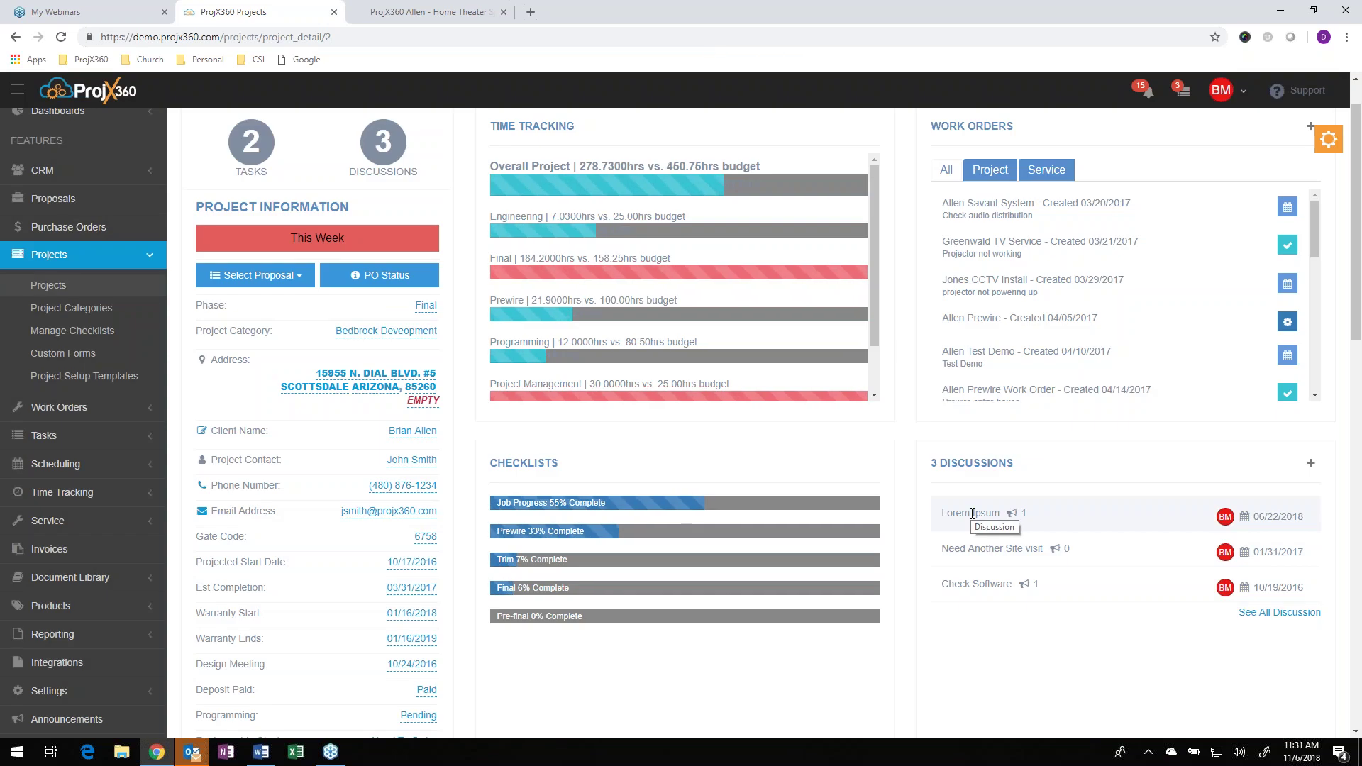
- View the Lorem Ipsum discussion with its reply and following employees, and close it
left_click(972, 513)
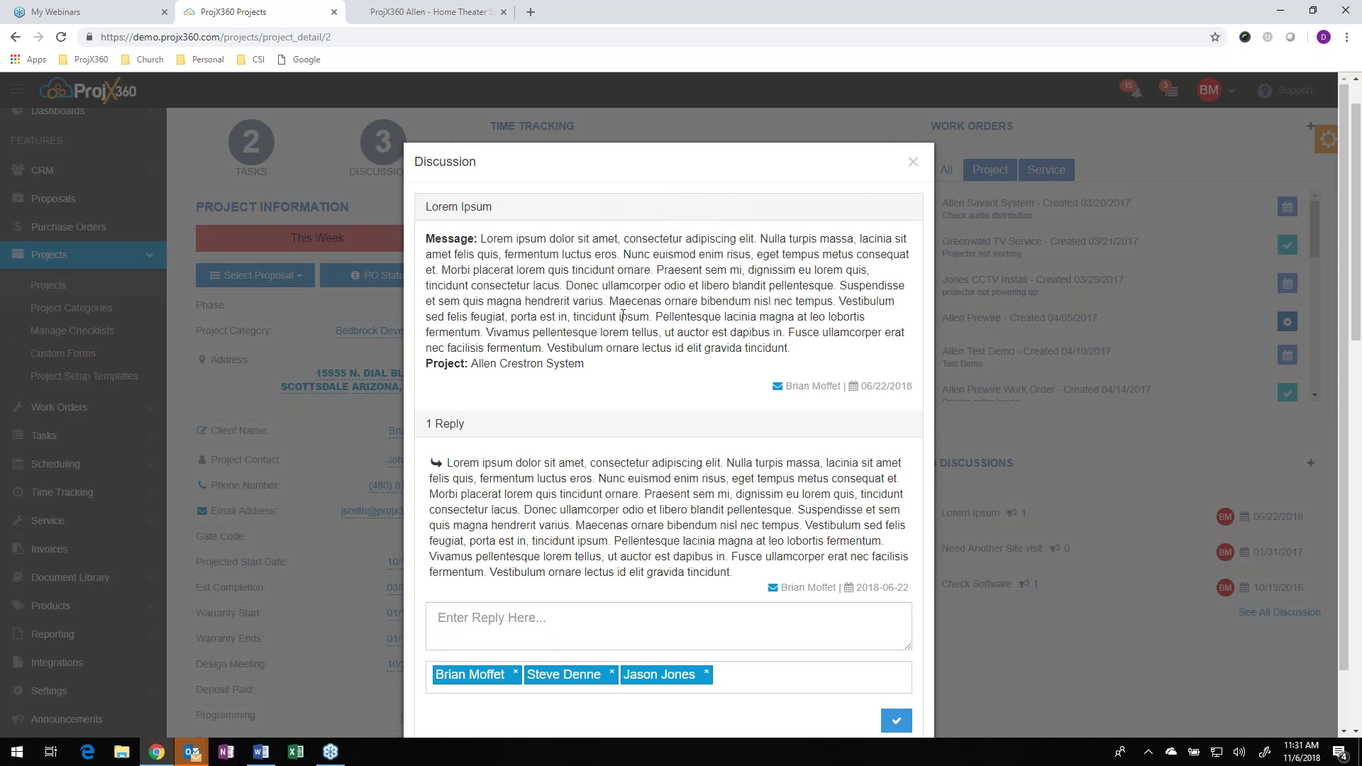
scroll(622, 317, "down", 2)
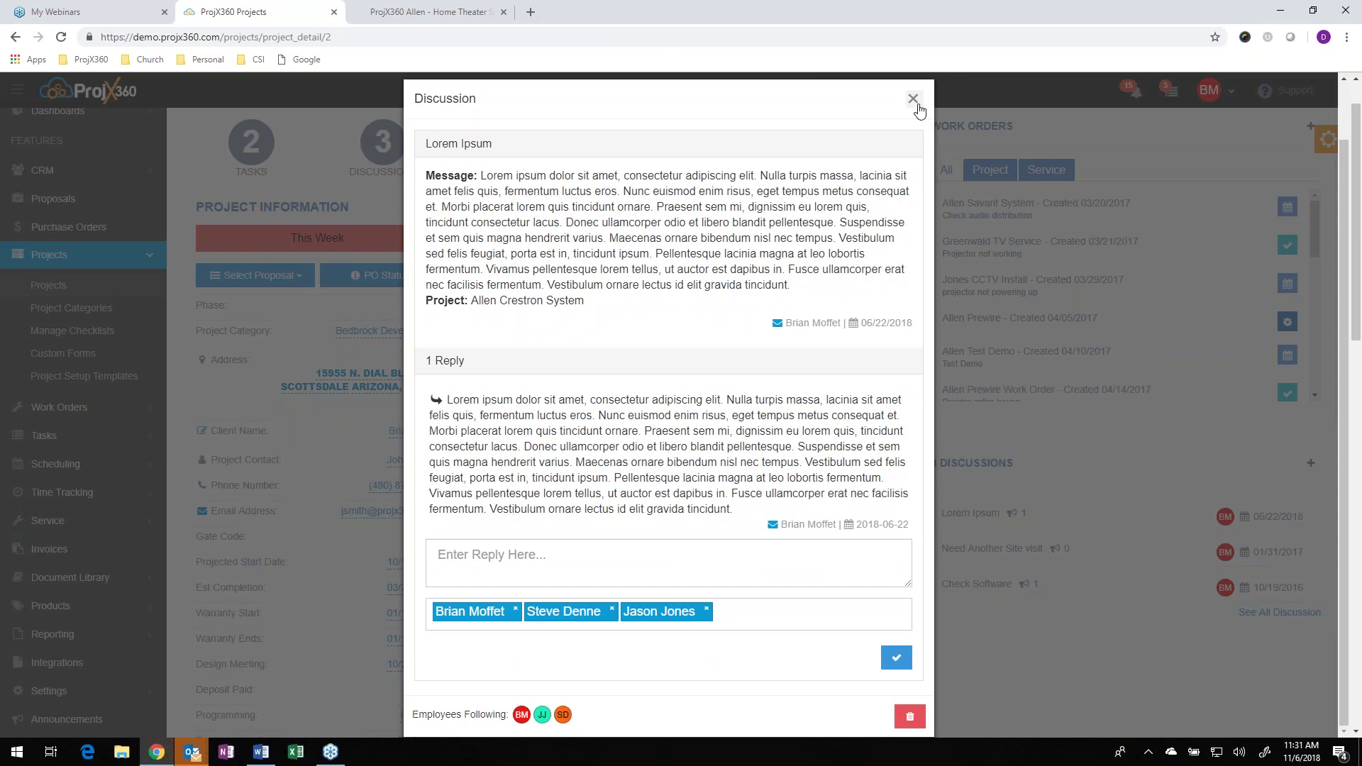
left_click(913, 98)
- View the Invoice for Prewire Payment task and expand the project's Plans and System_Program document folders
scroll(926, 564, "down", 3)
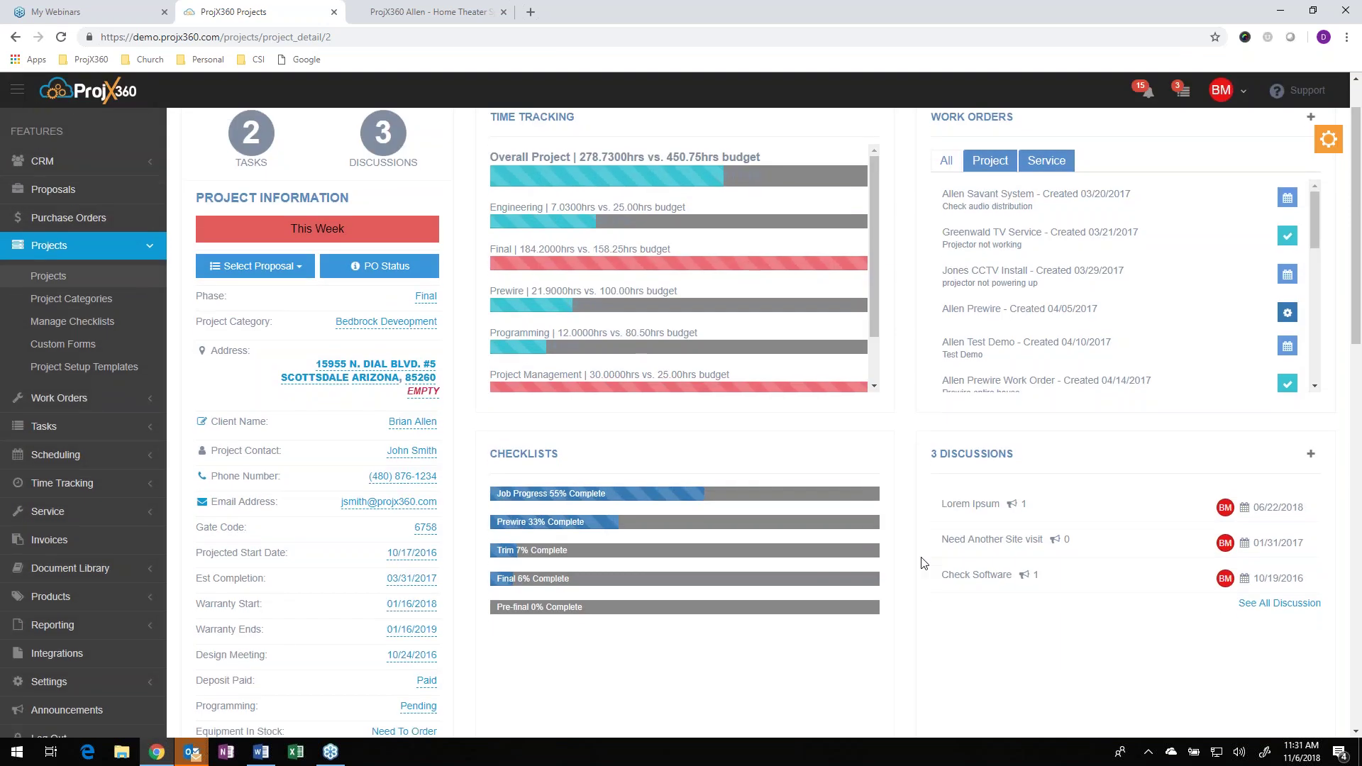
scroll(922, 560, "down", 4)
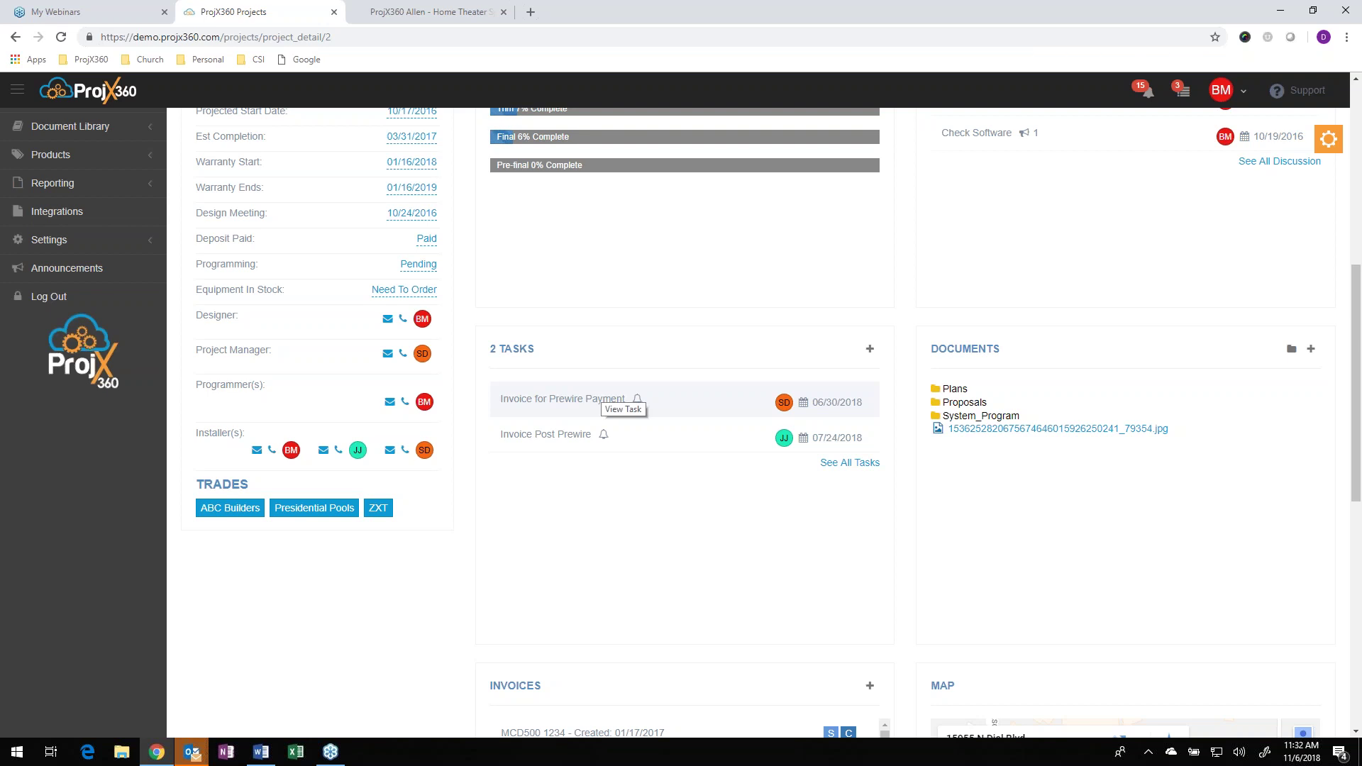
left_click(605, 397)
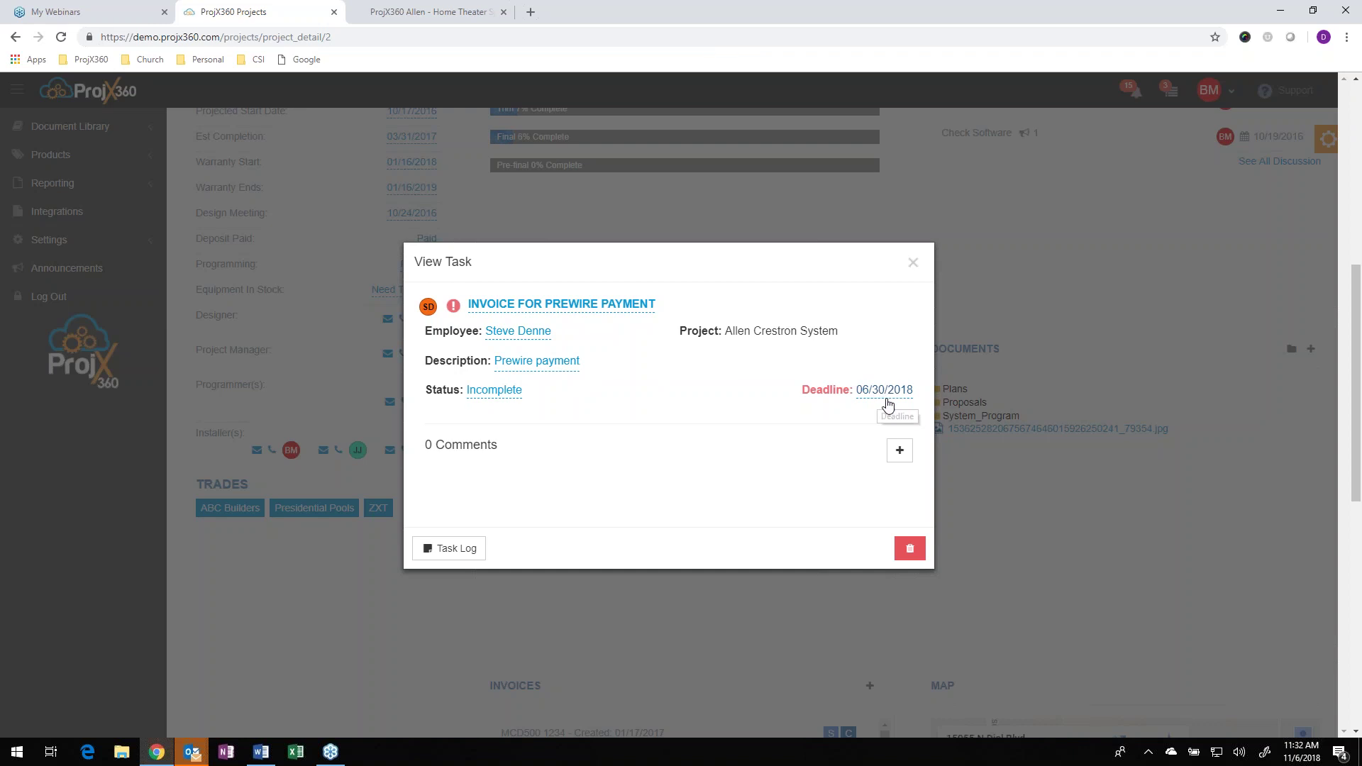
left_click(913, 263)
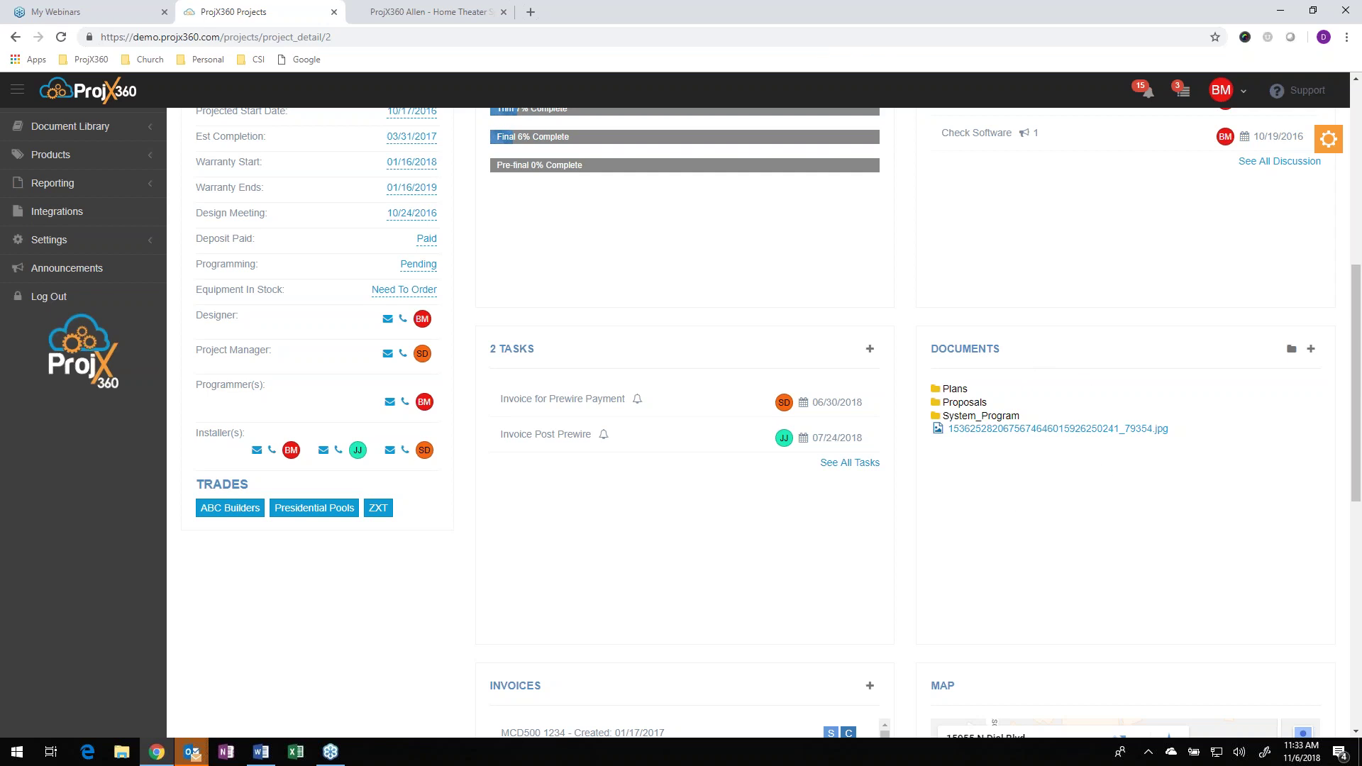
left_click(955, 390)
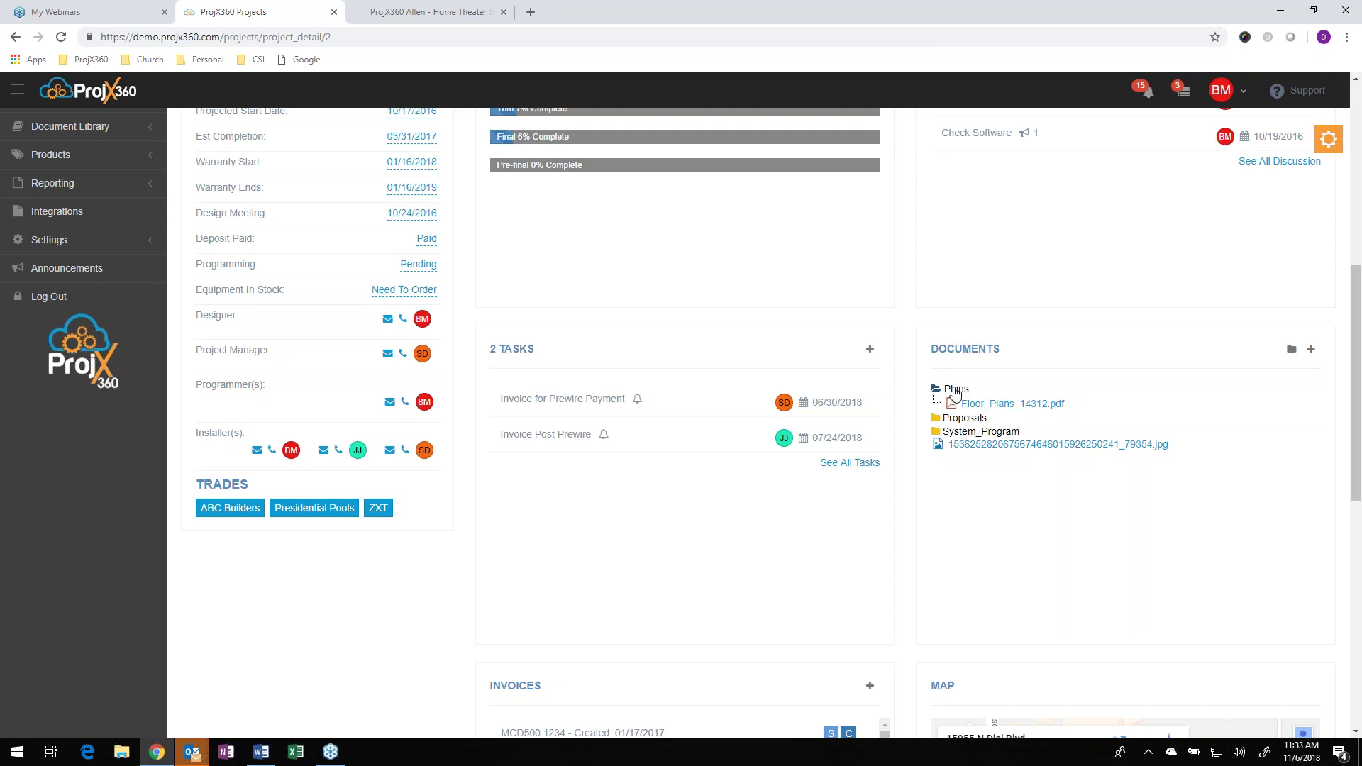
left_click(986, 432)
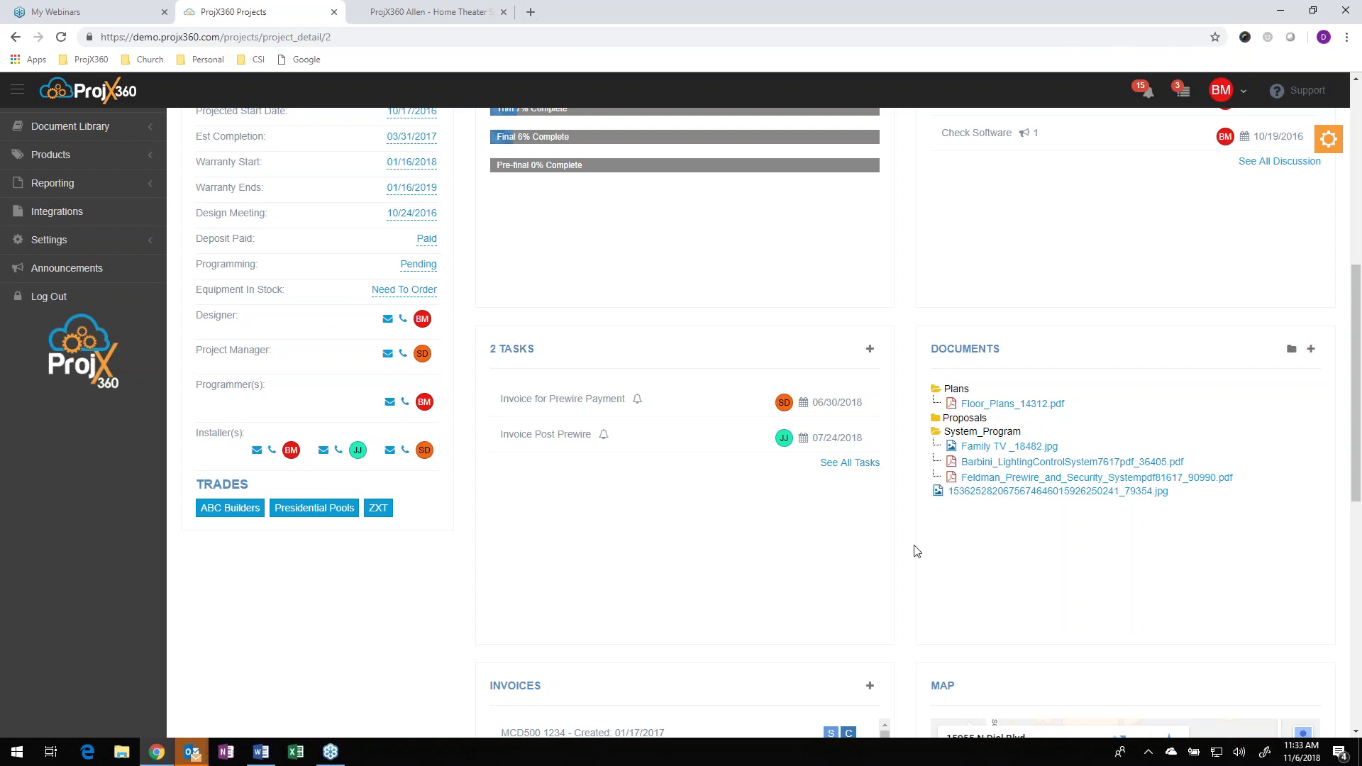
- Look through the project's invoices, progressive invoices, repair tracking entries and notes
scroll(911, 553, "down", 6)
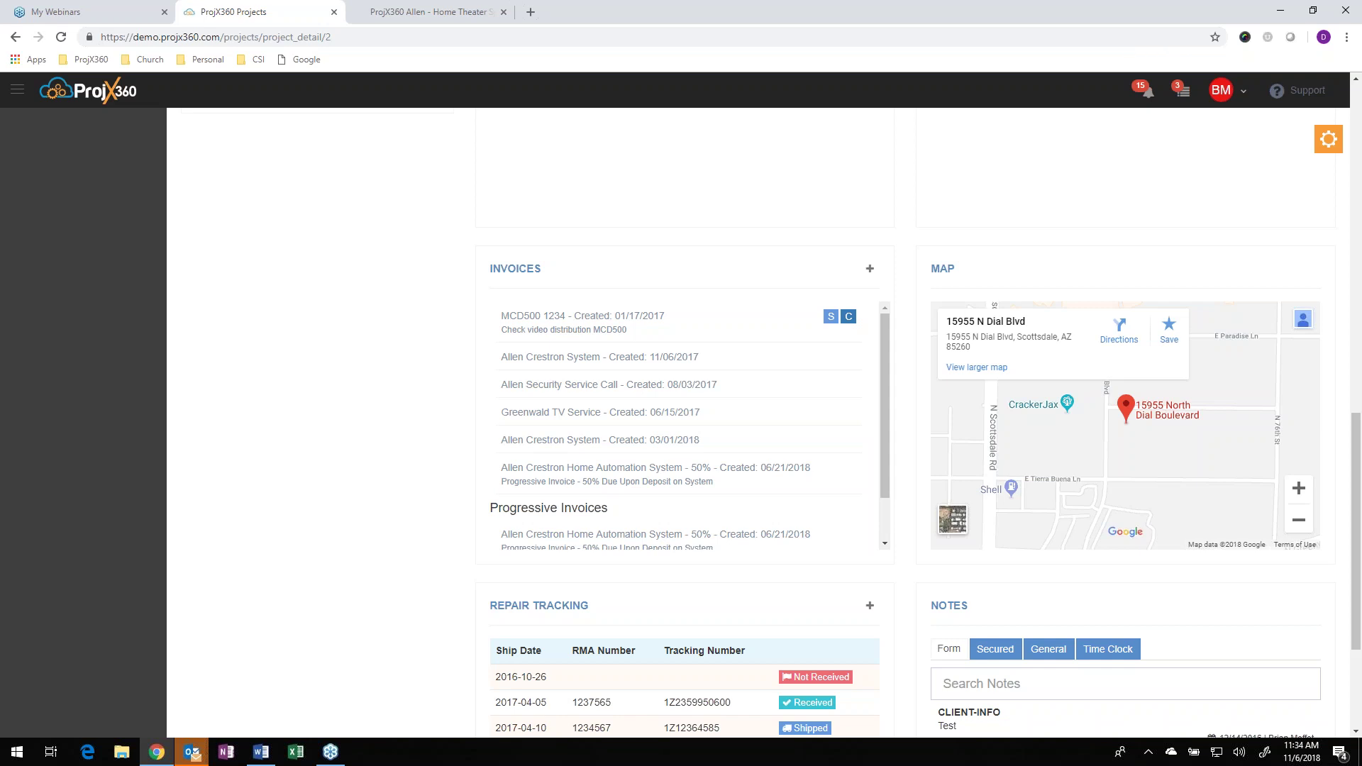
scroll(624, 538, "down", 1)
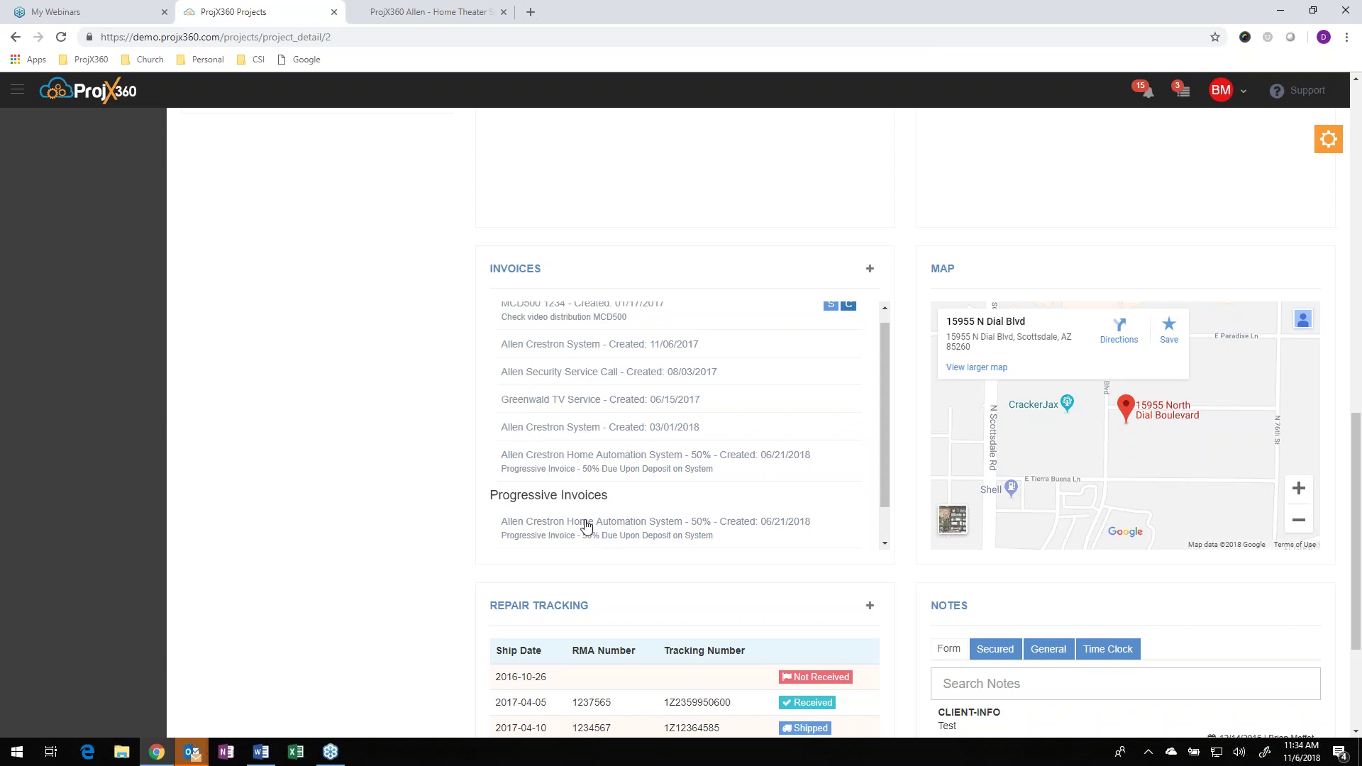
scroll(589, 527, "up", 1)
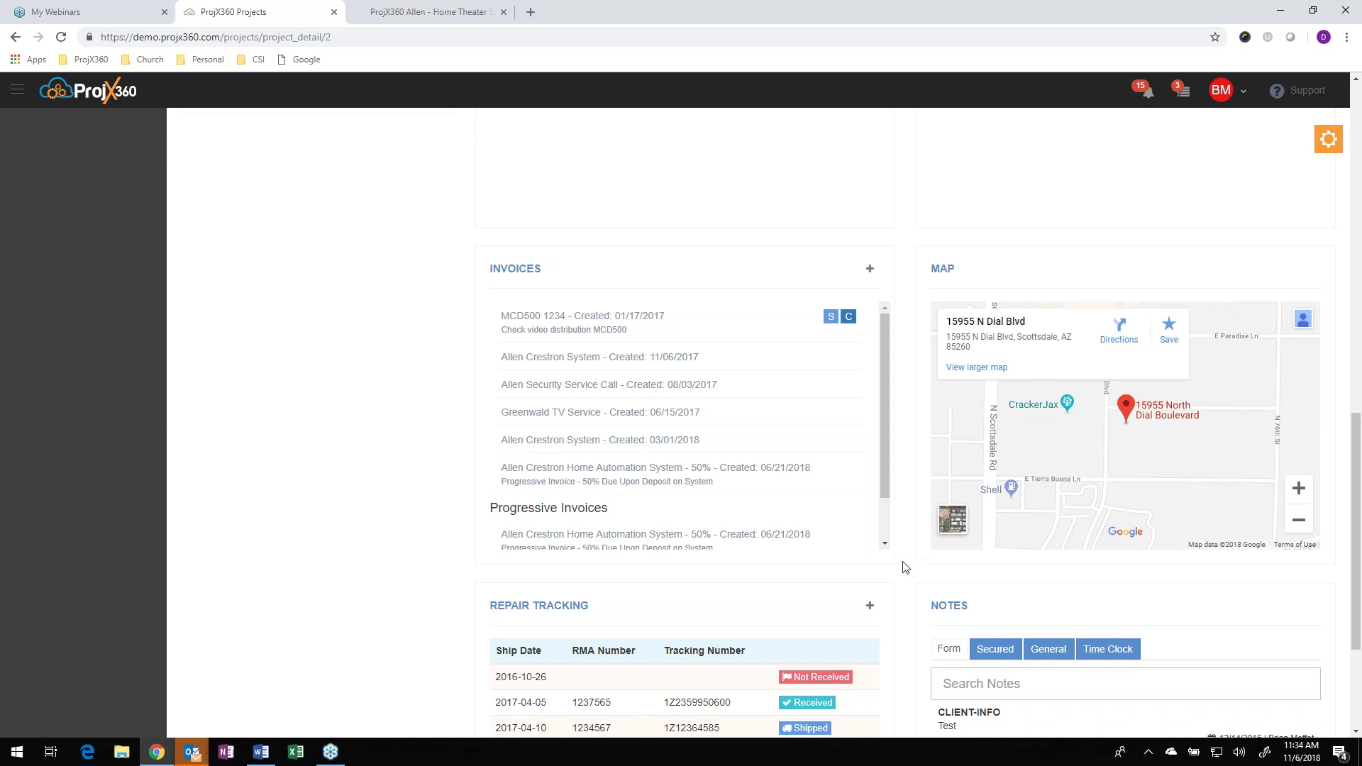
scroll(903, 562, "down", 3)
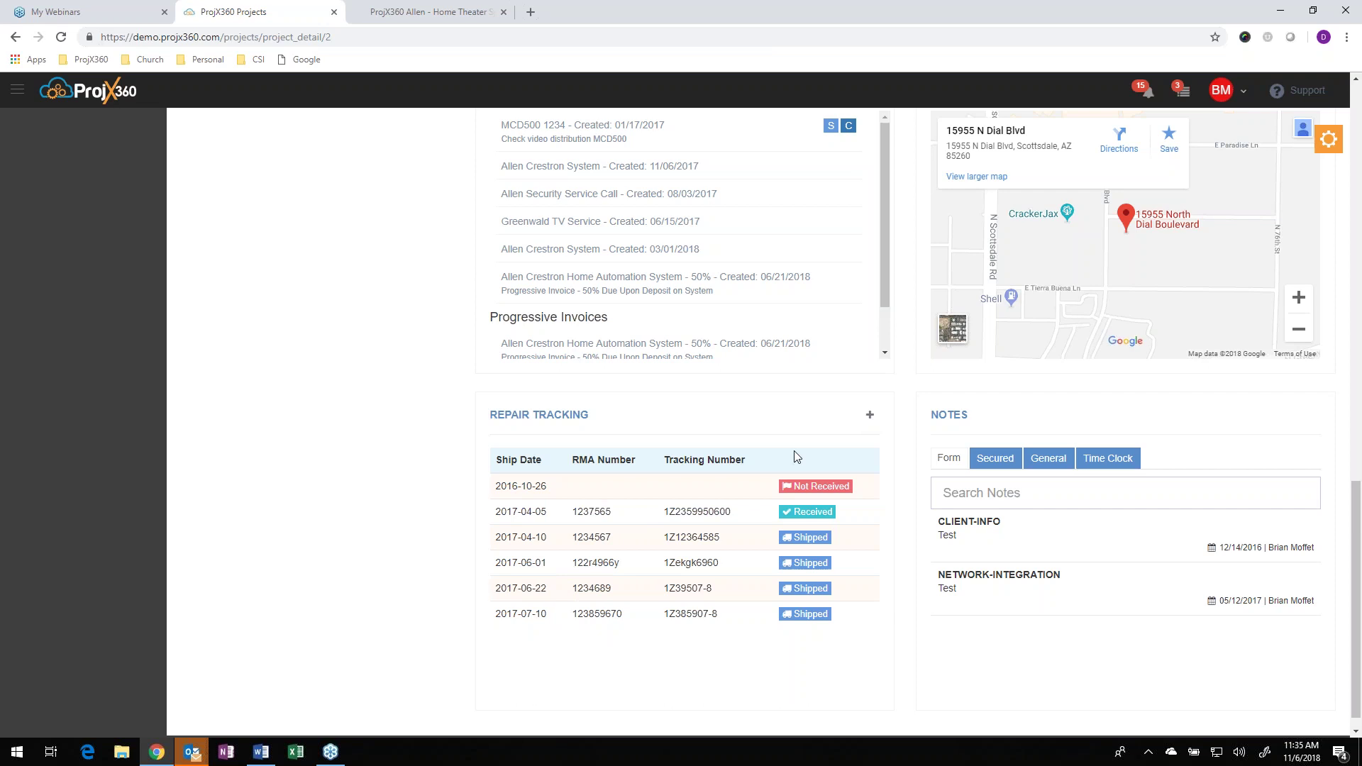
scroll(928, 418, "up", 10)
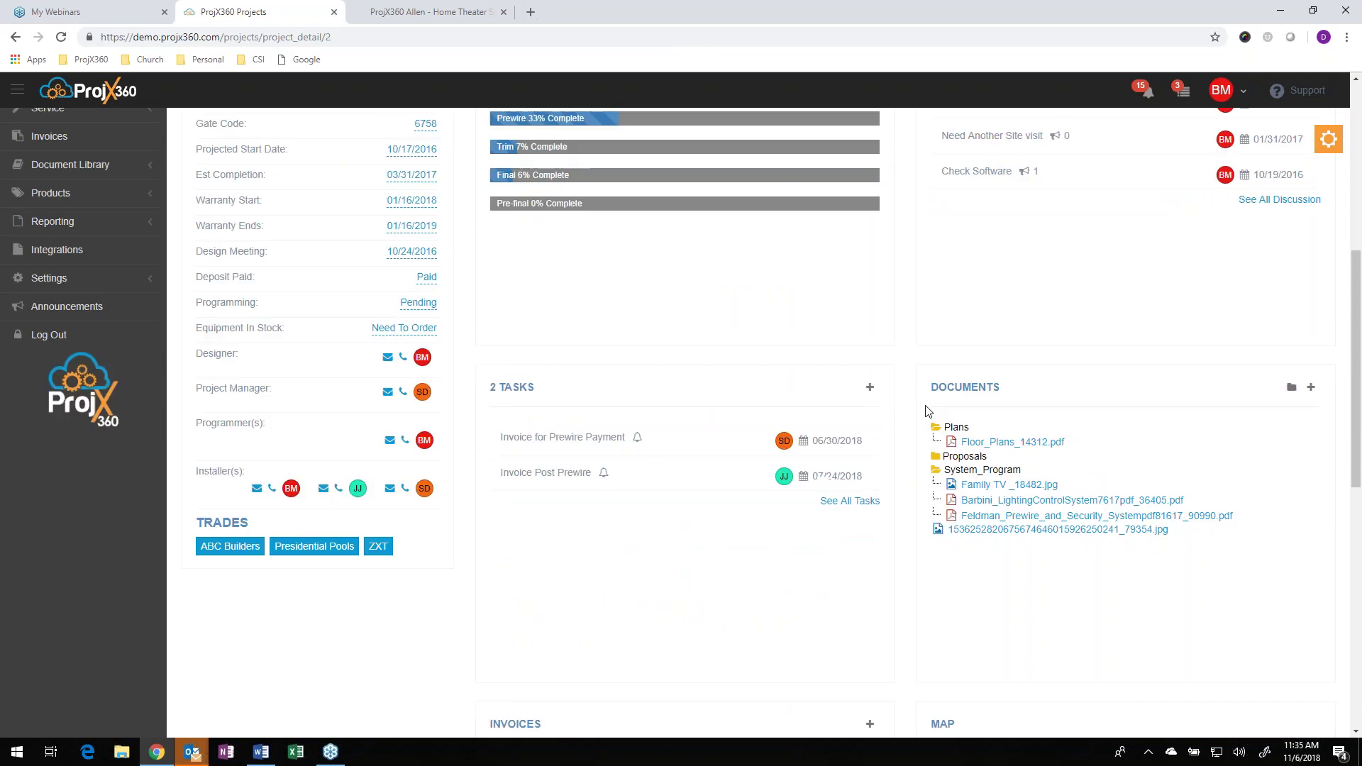
- Look through the Allen Crestron System project's Client, Network and System Design forms, and view its schedule
scroll(931, 397, "up", 2)
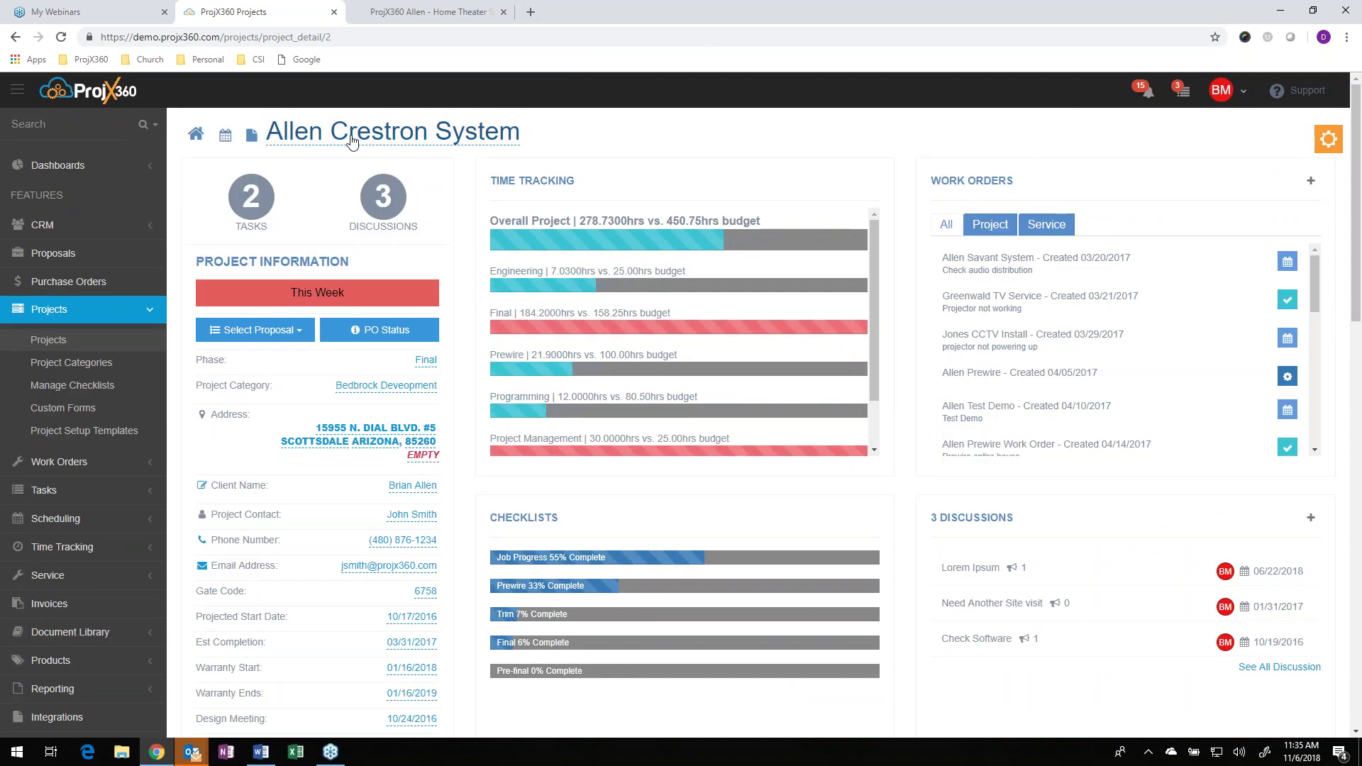
left_click(251, 135)
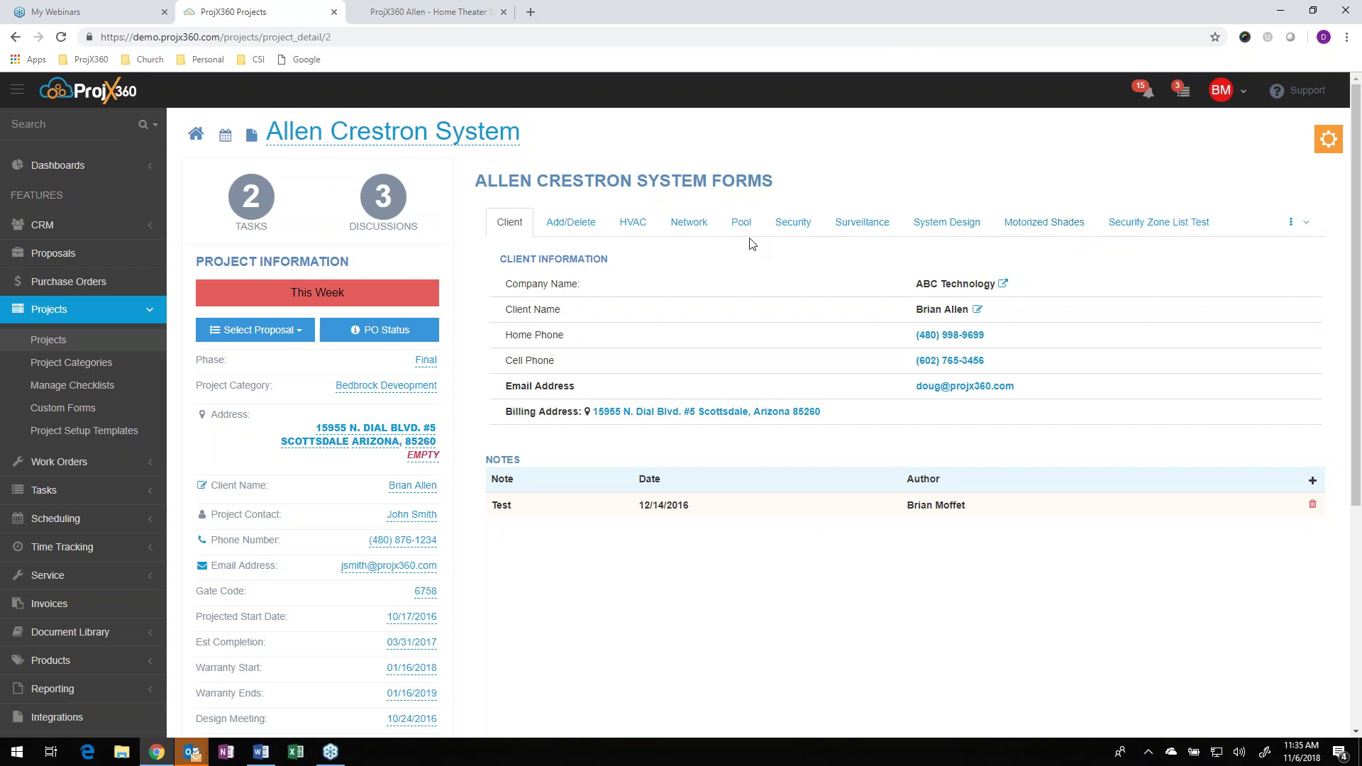
left_click(691, 224)
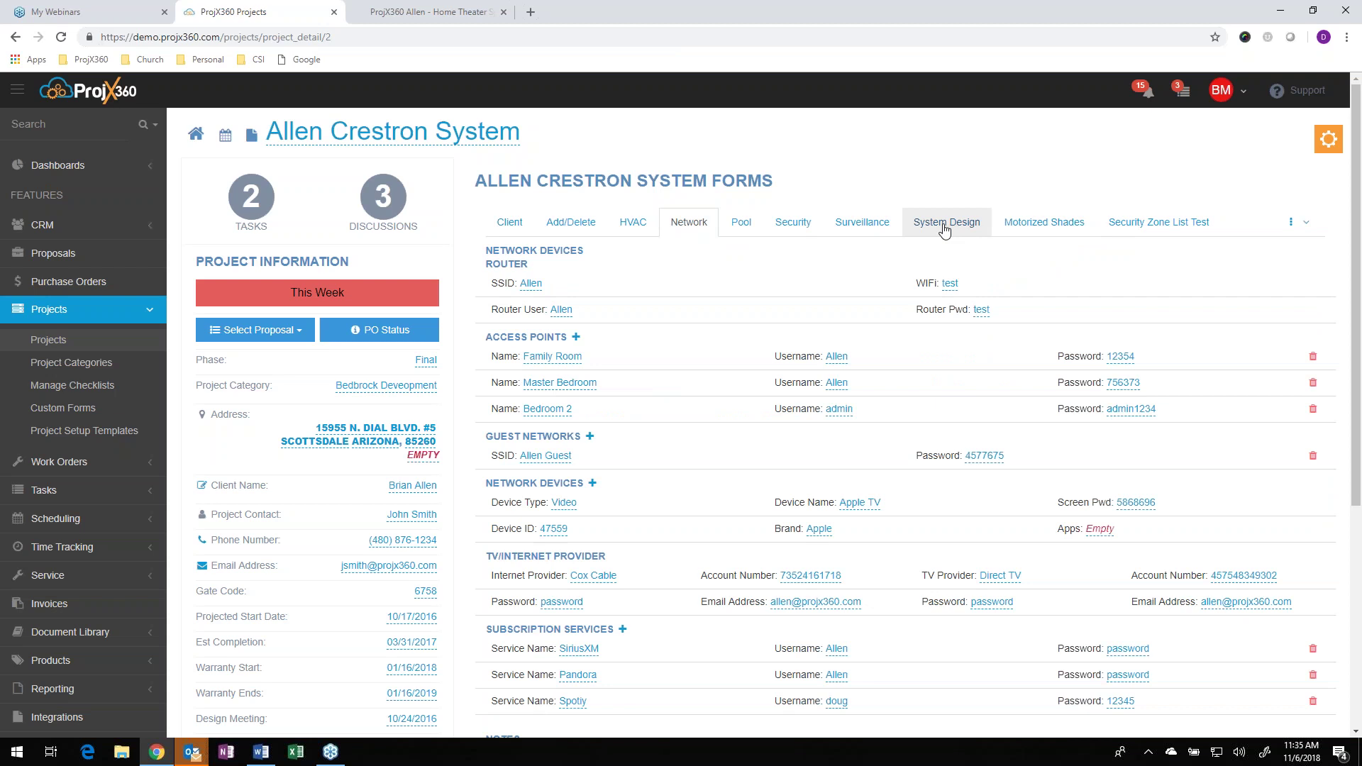
left_click(943, 226)
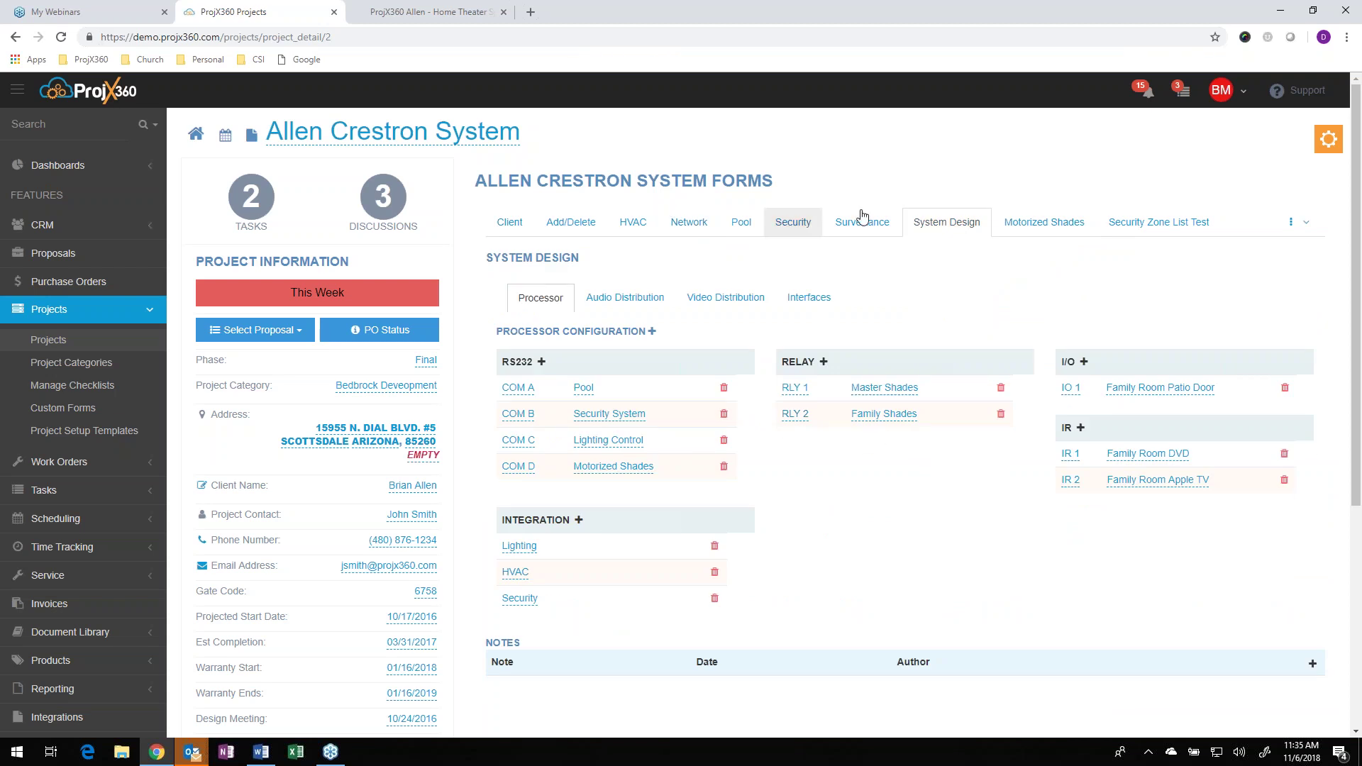
left_click(222, 140)
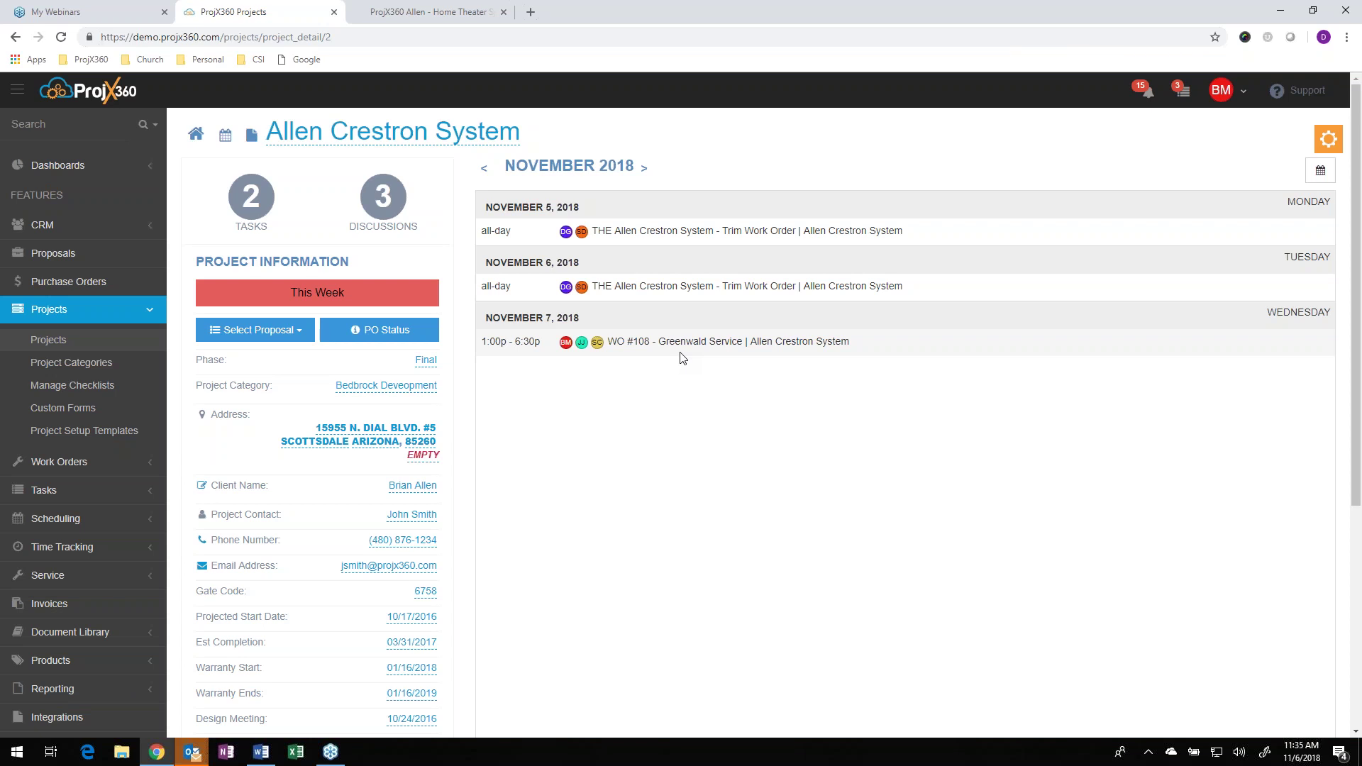
- Open the list of all work orders
left_click(95, 319)
scroll(97, 328, "down", 1)
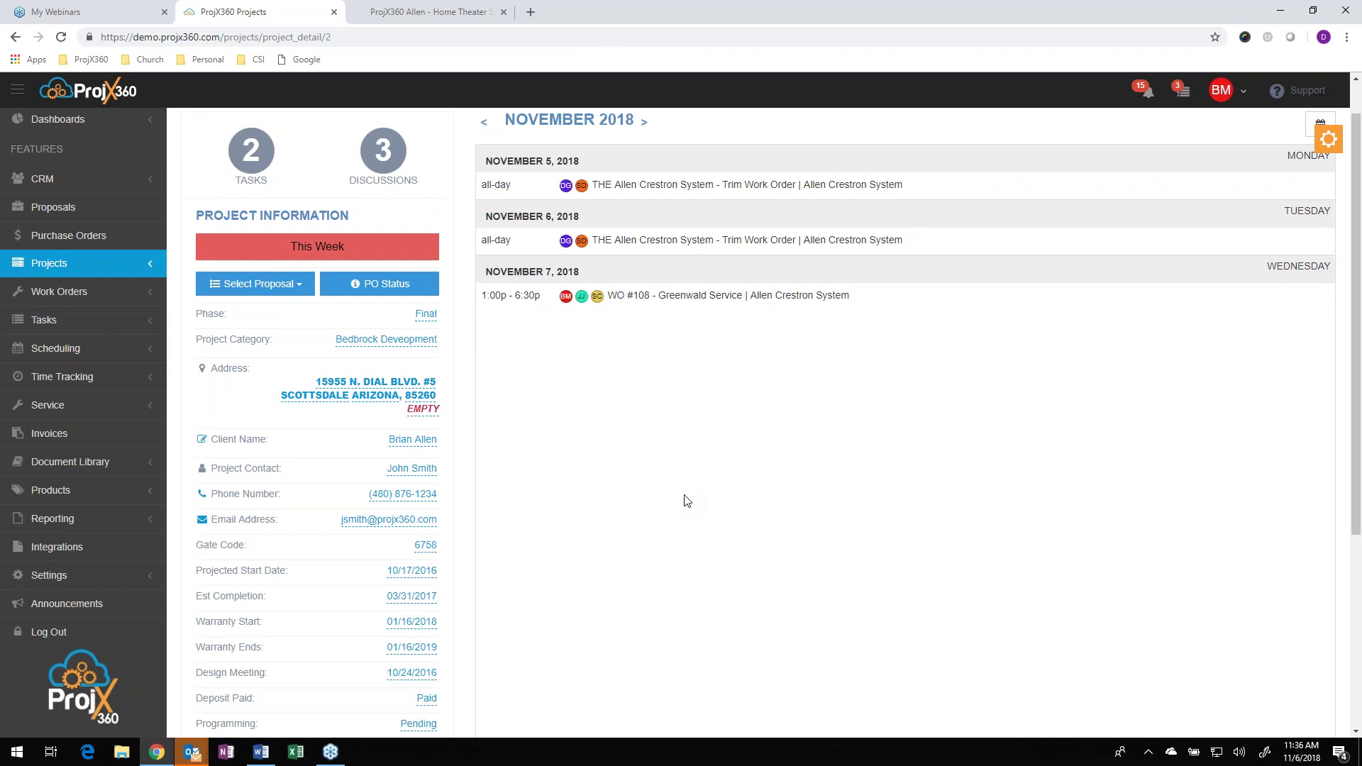
left_click(100, 292)
scroll(84, 307, "down", 1)
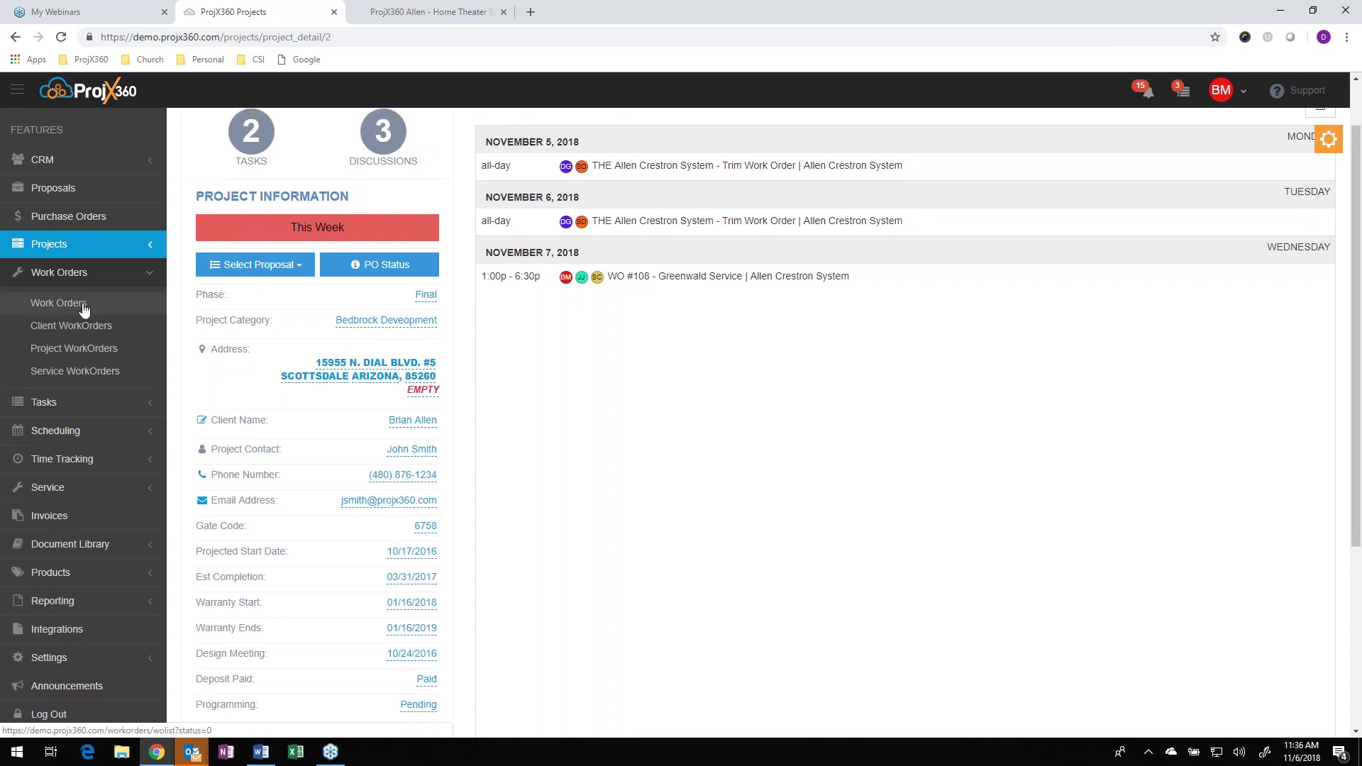
left_click(84, 308)
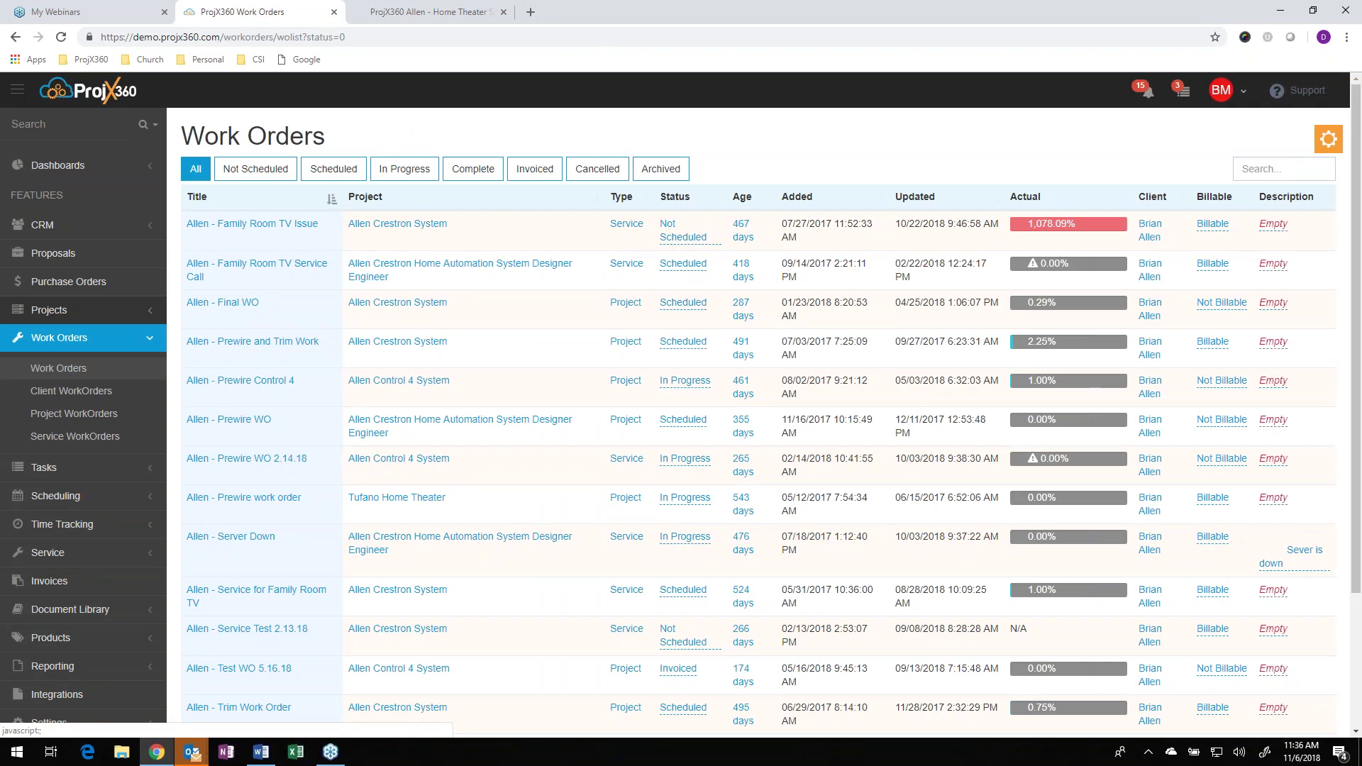
- View the actions available for the work orders list and close them
left_click(1283, 163)
left_click(1323, 143)
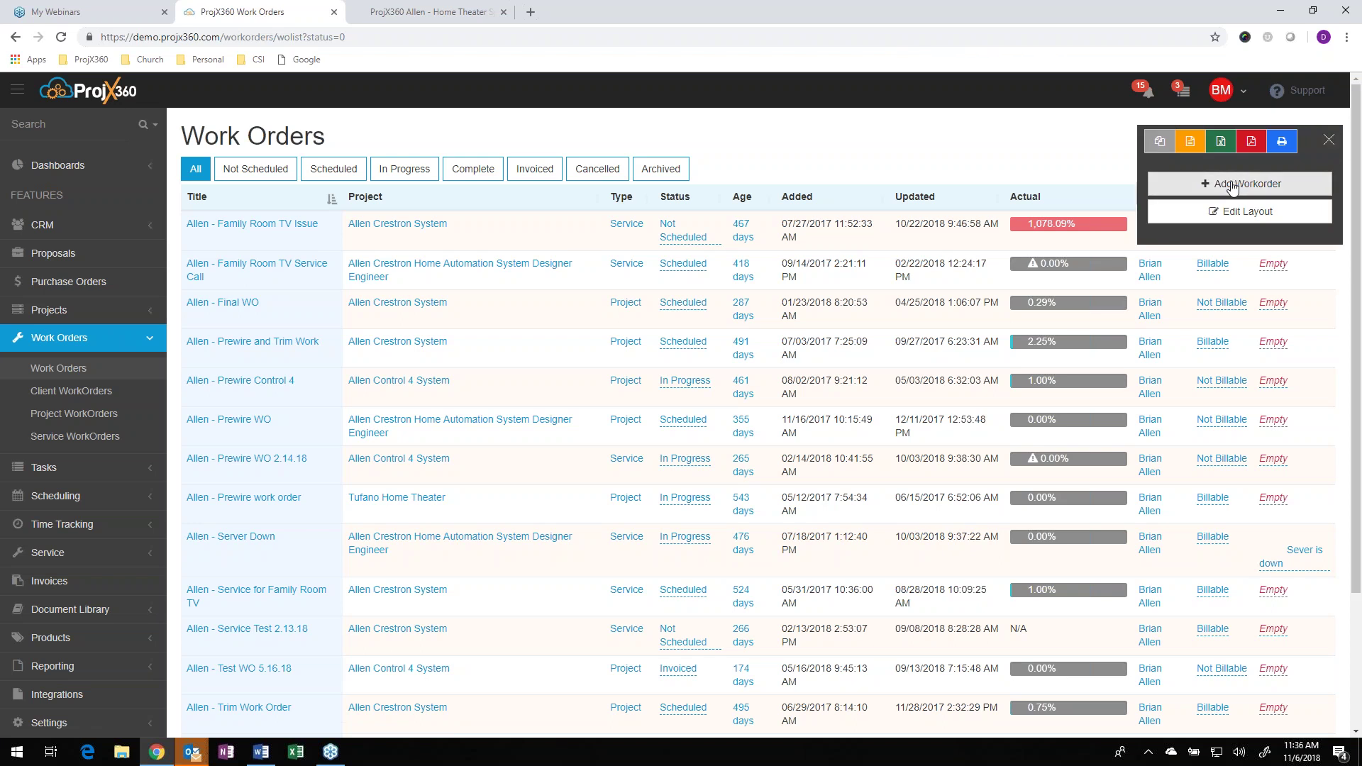
left_click(1329, 140)
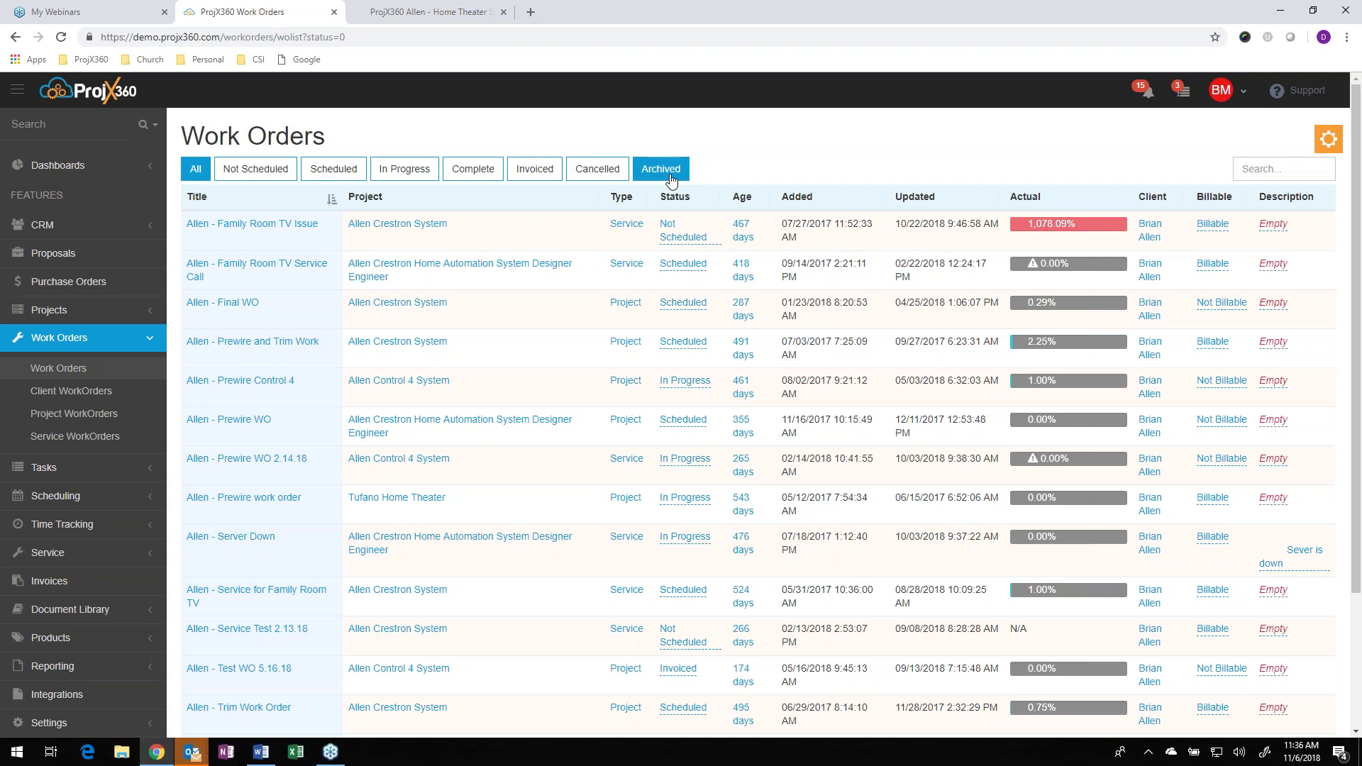
- View the work orders by status in turn: Not Scheduled, Scheduled, In Progress, Complete and Invoiced
left_click(257, 170)
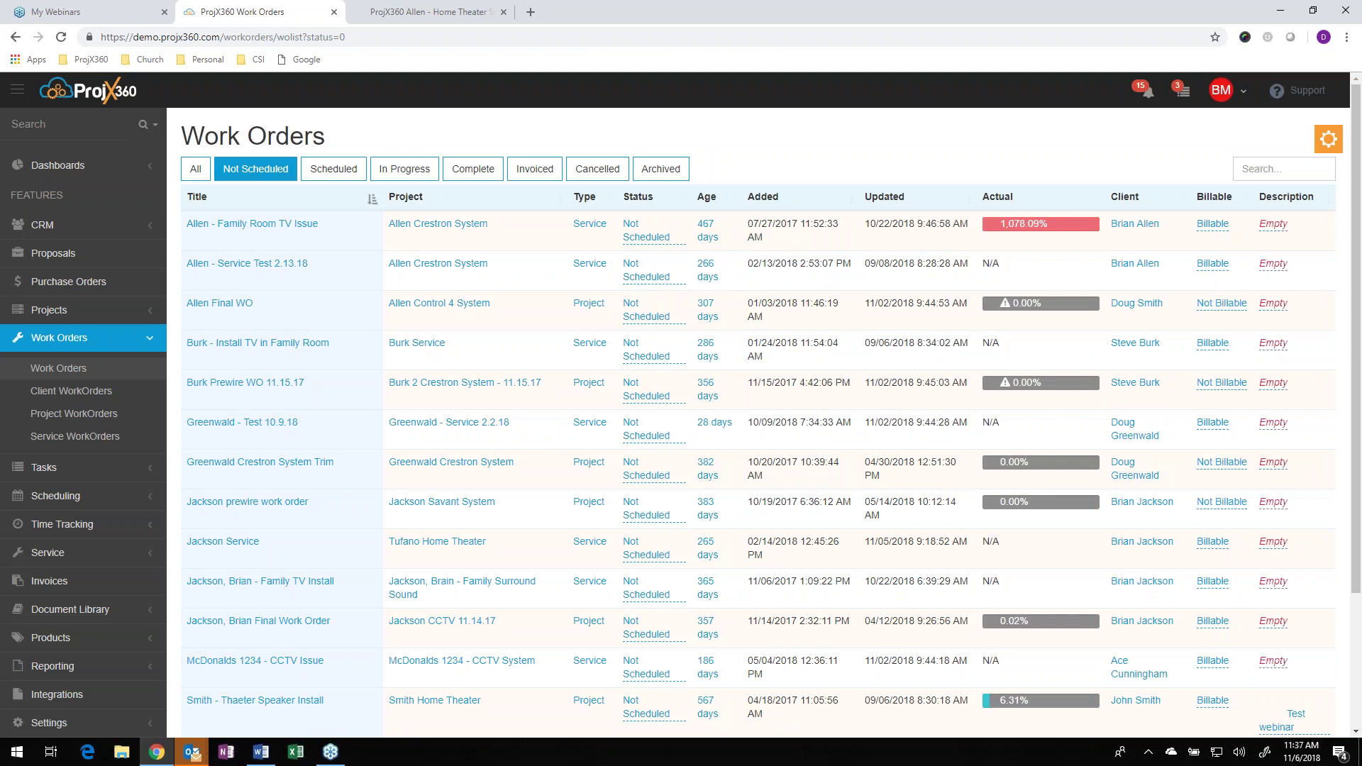
left_click(304, 175)
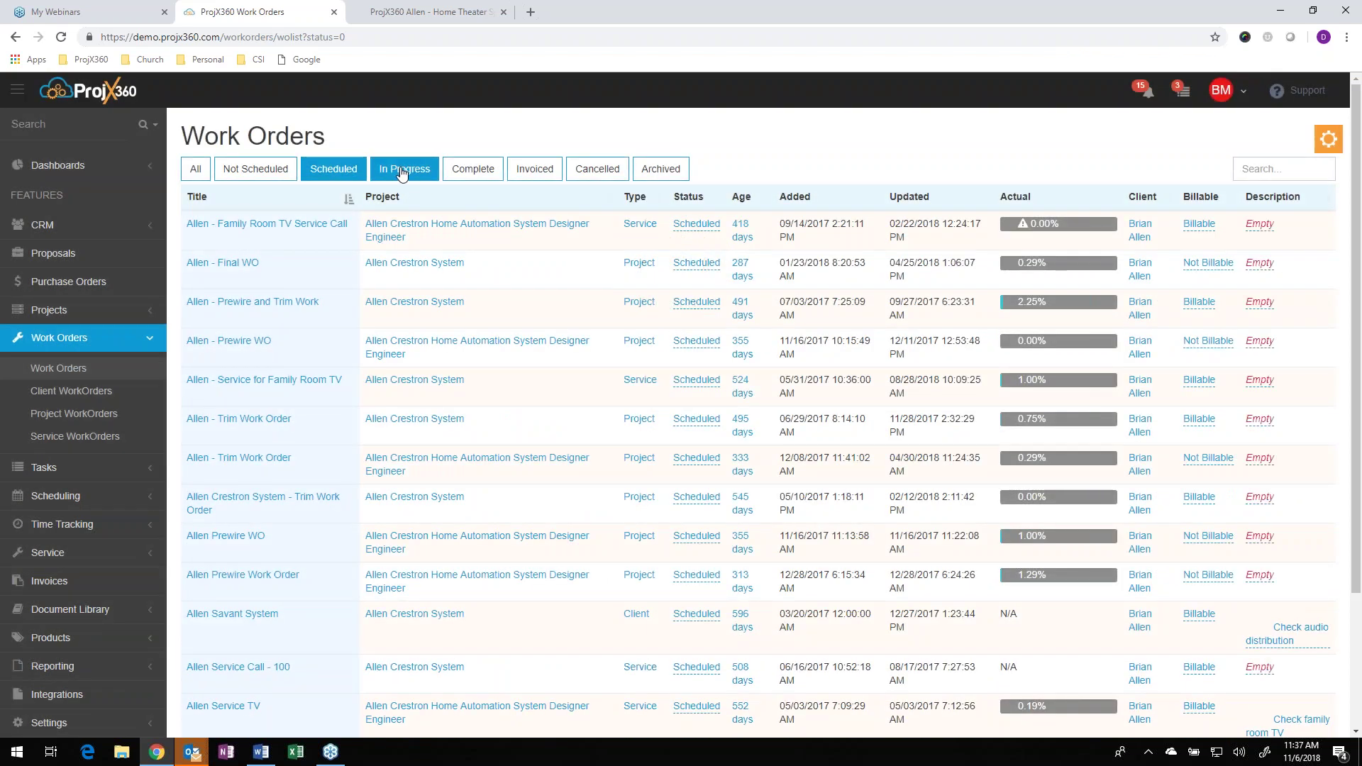
left_click(405, 174)
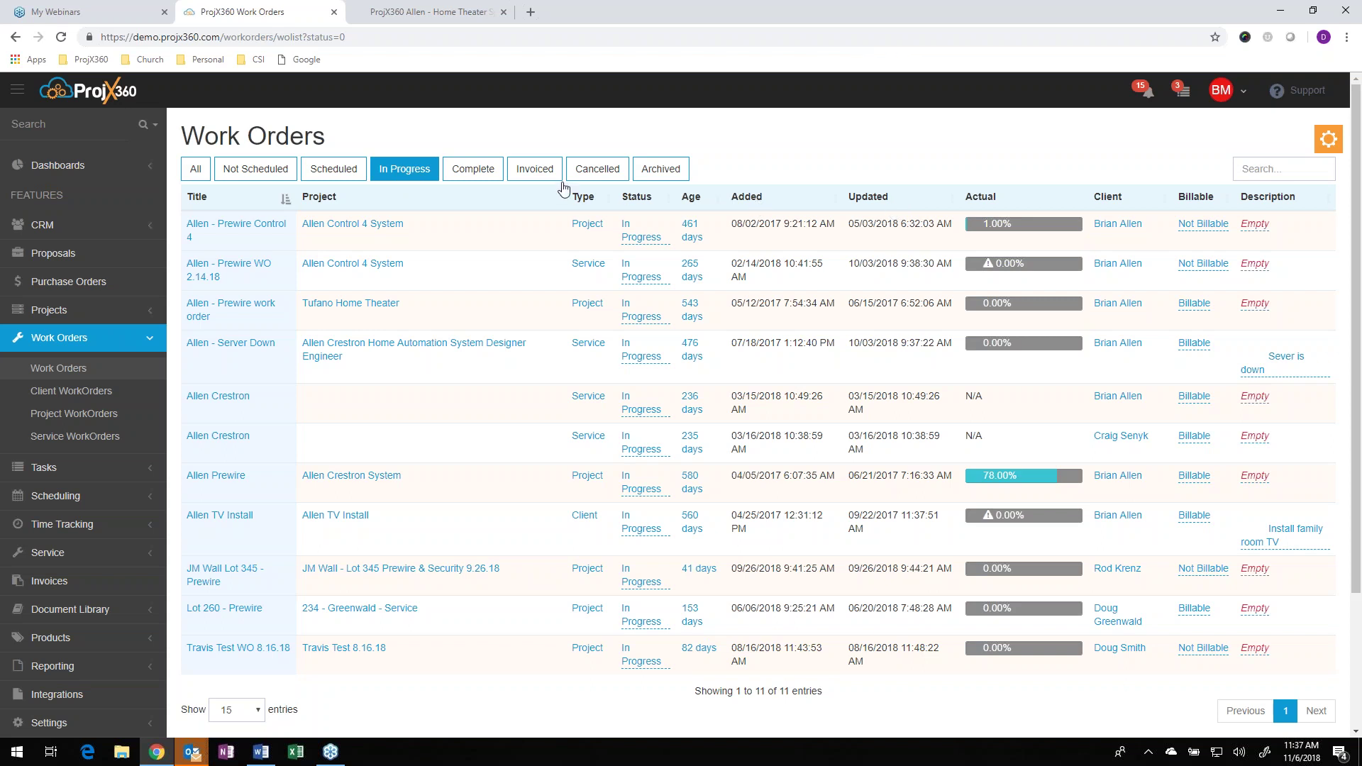
left_click(459, 169)
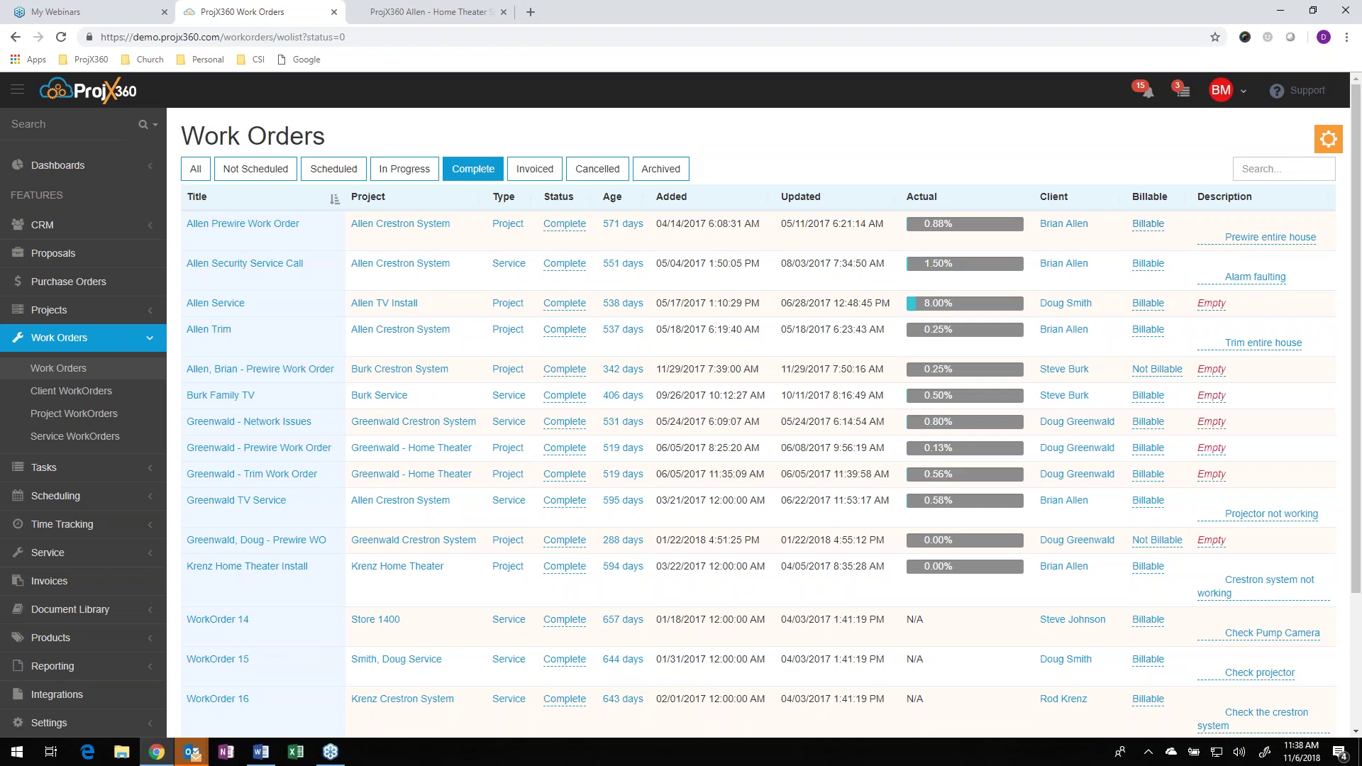
left_click(536, 173)
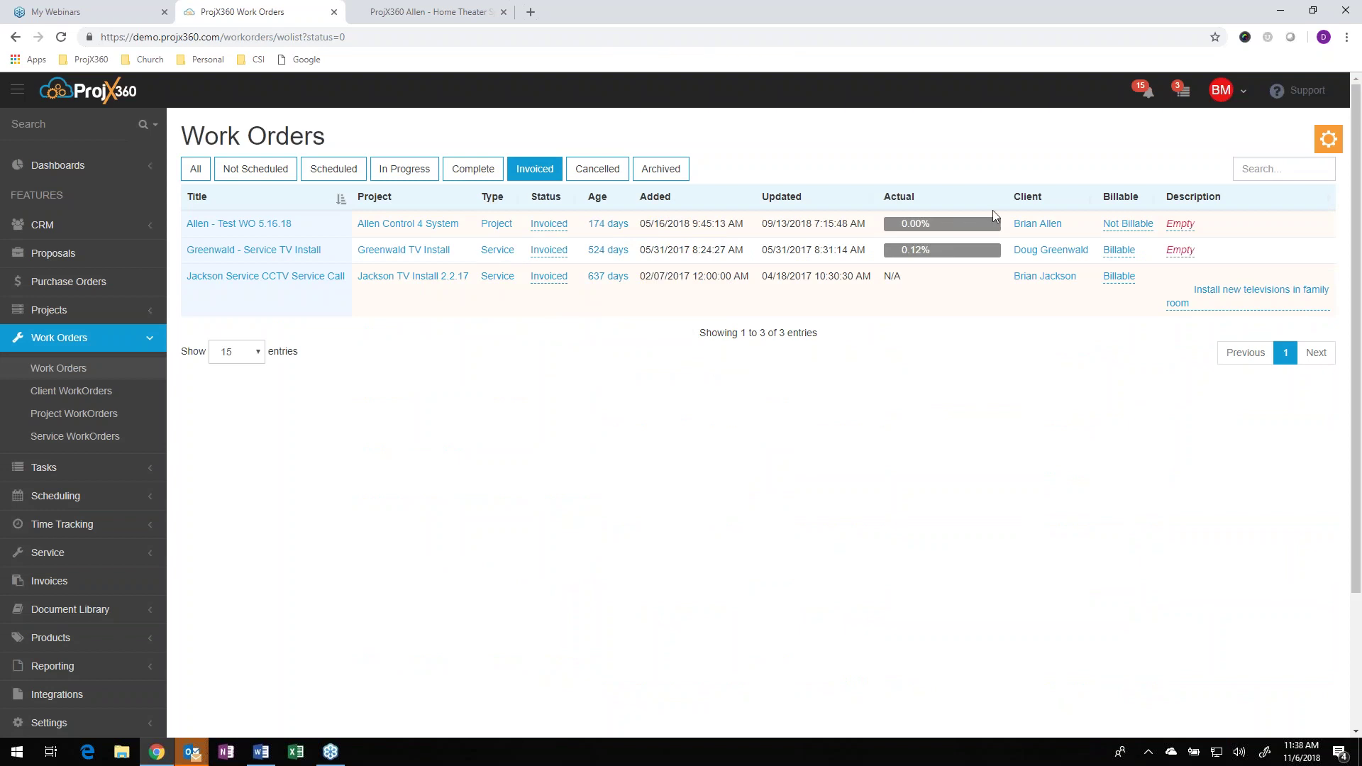
- Start a new work order and assign it to the Allen Control 4 System project
left_click(1341, 144)
left_click(1233, 185)
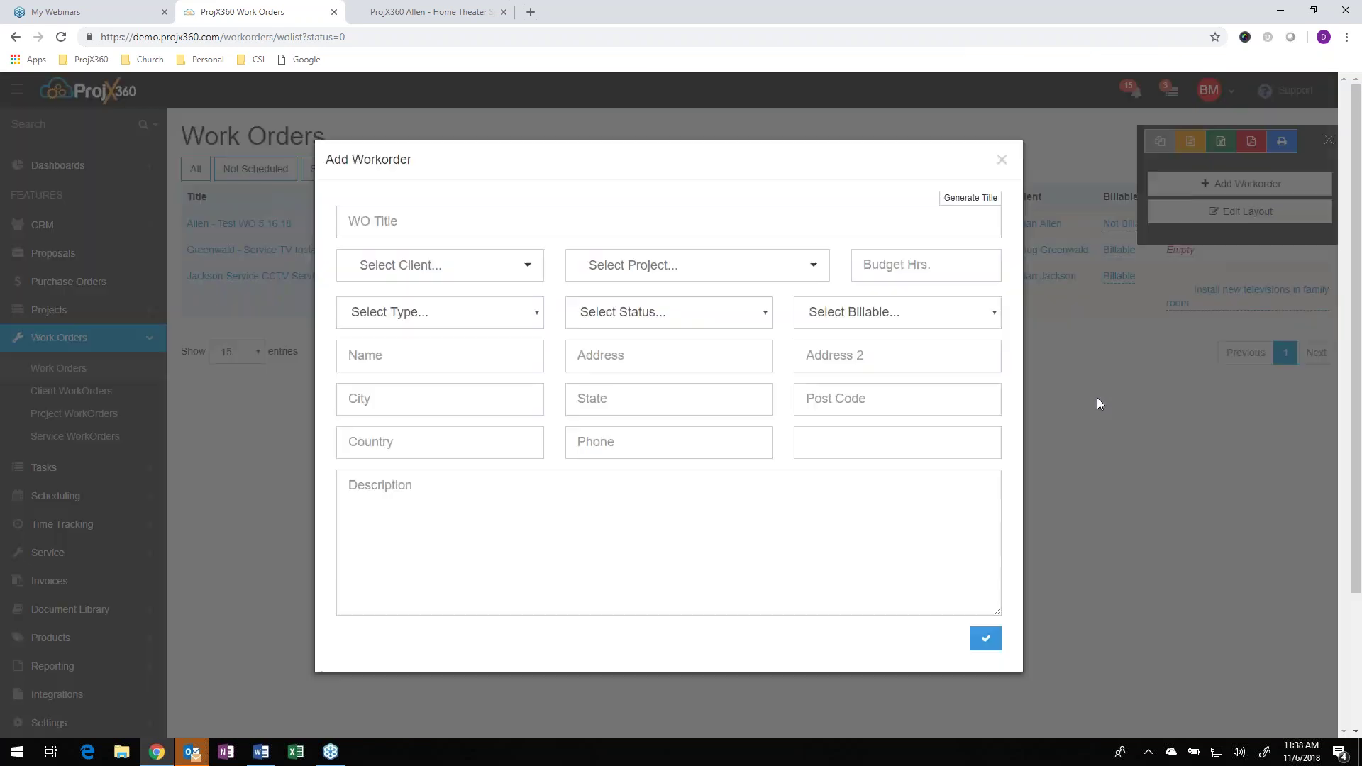
left_click(629, 276)
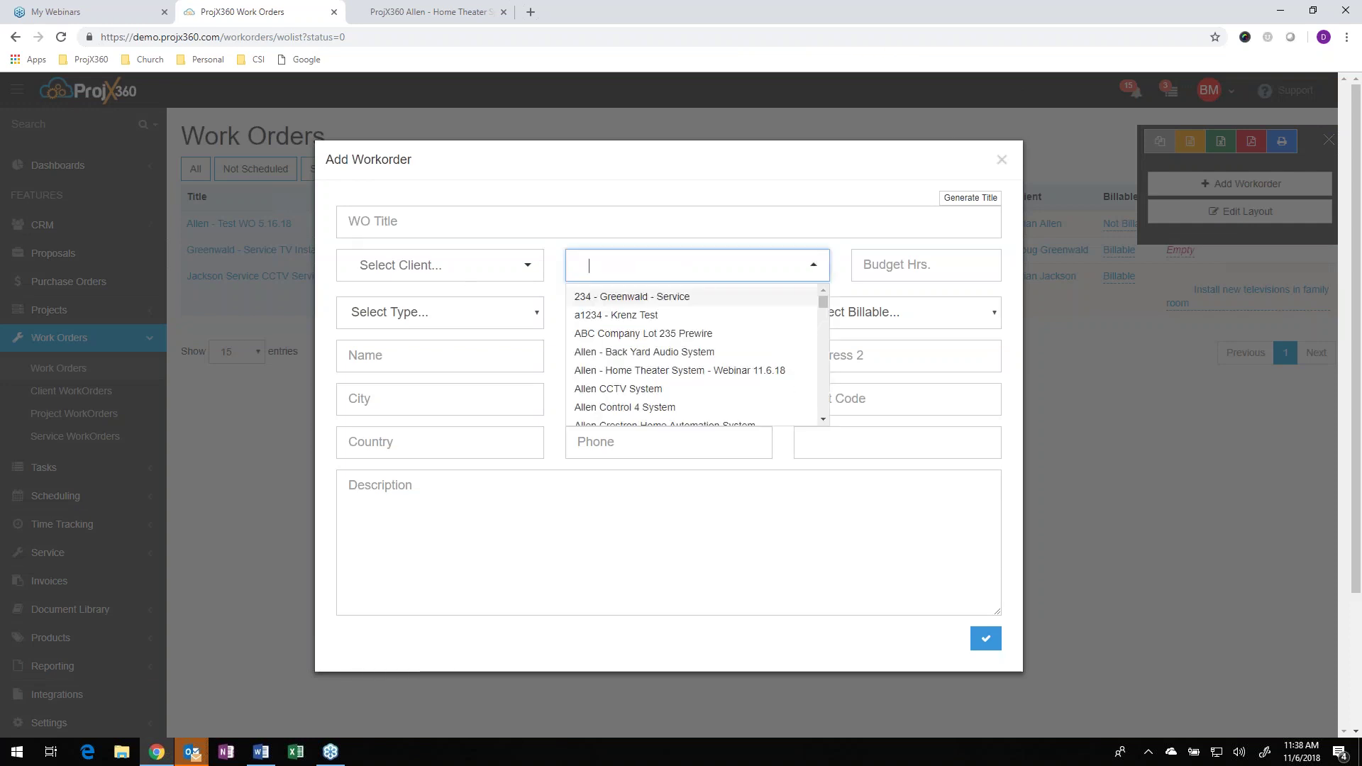
left_click(628, 407)
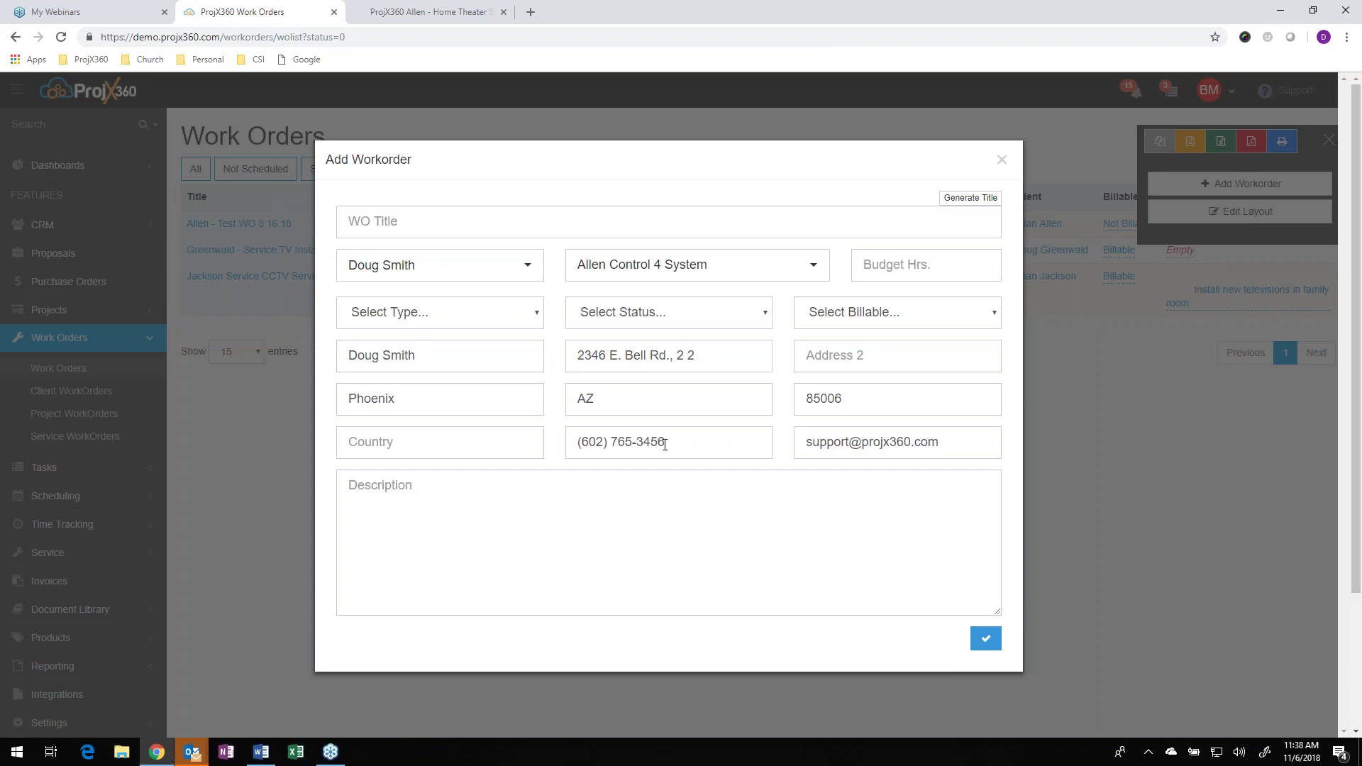
left_click(707, 360)
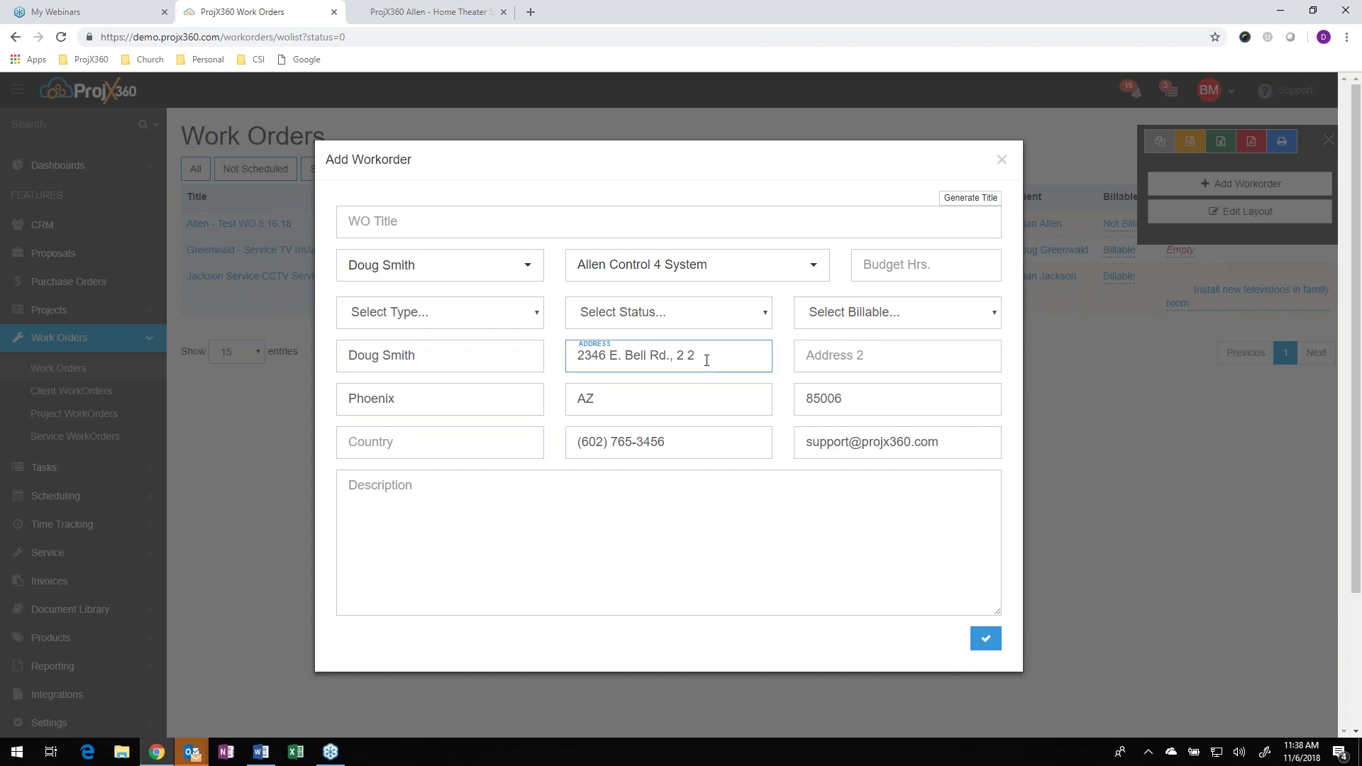
- Title the new work order "Allen Prewire Work Order"
left_click(395, 223)
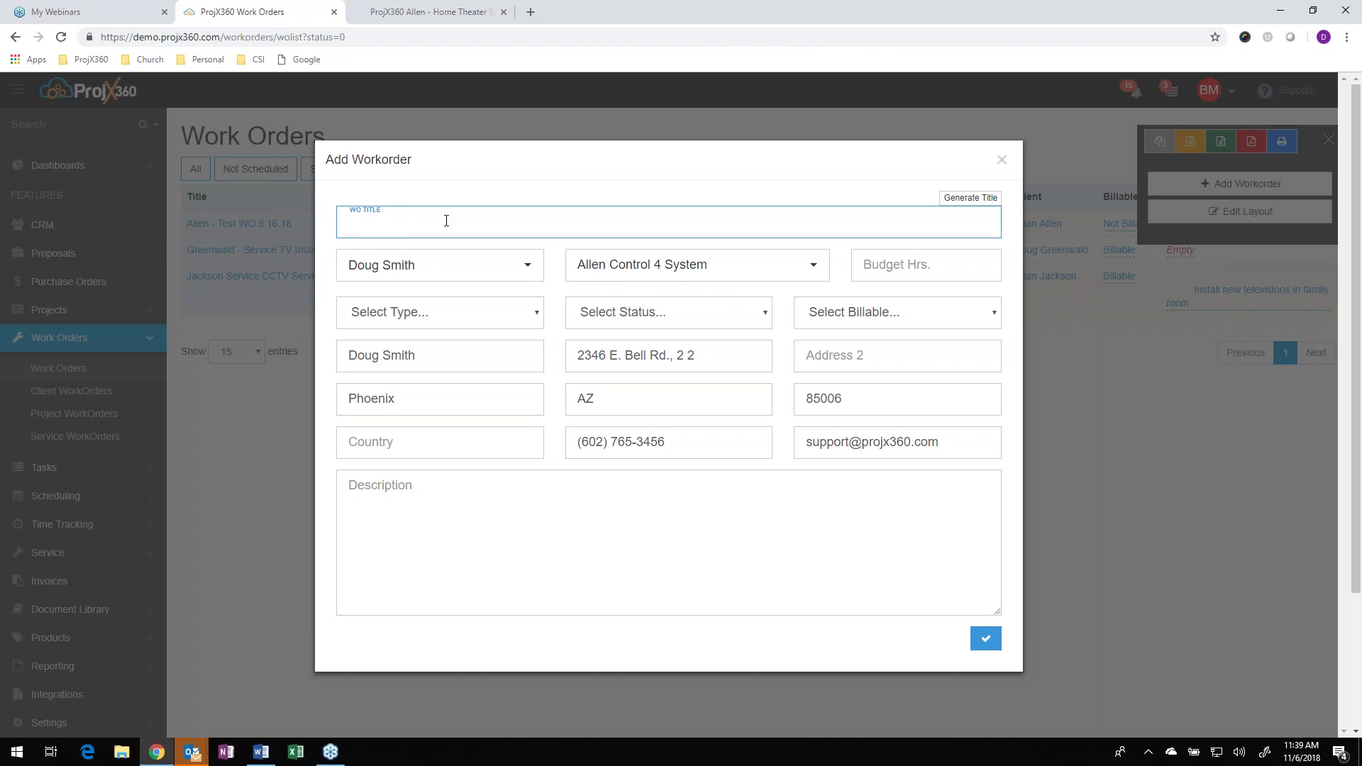
type("Allen Prewire WorkO")
key("BackSpace")
type("Order")
- Set the work order to Project Workorder, Not Scheduled and Not Billable, and save it
left_click(507, 312)
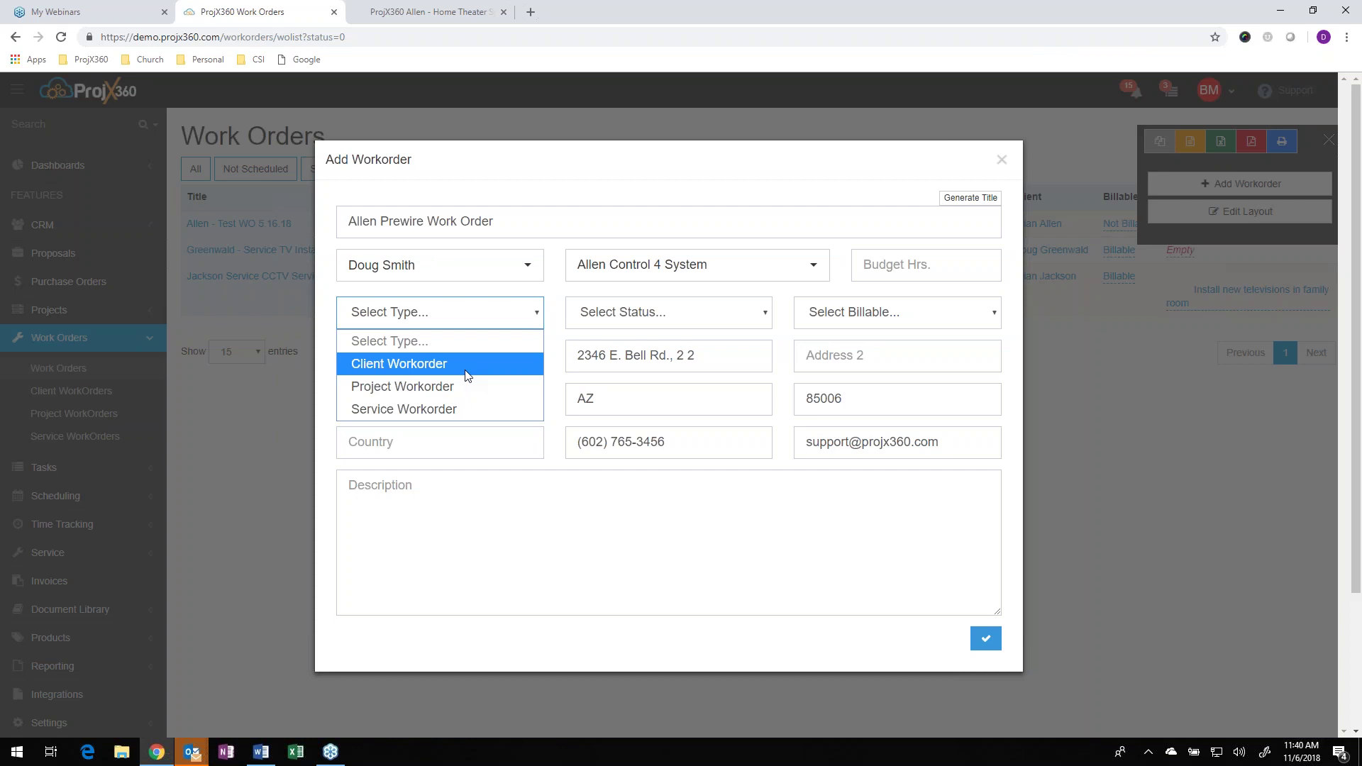
left_click(412, 385)
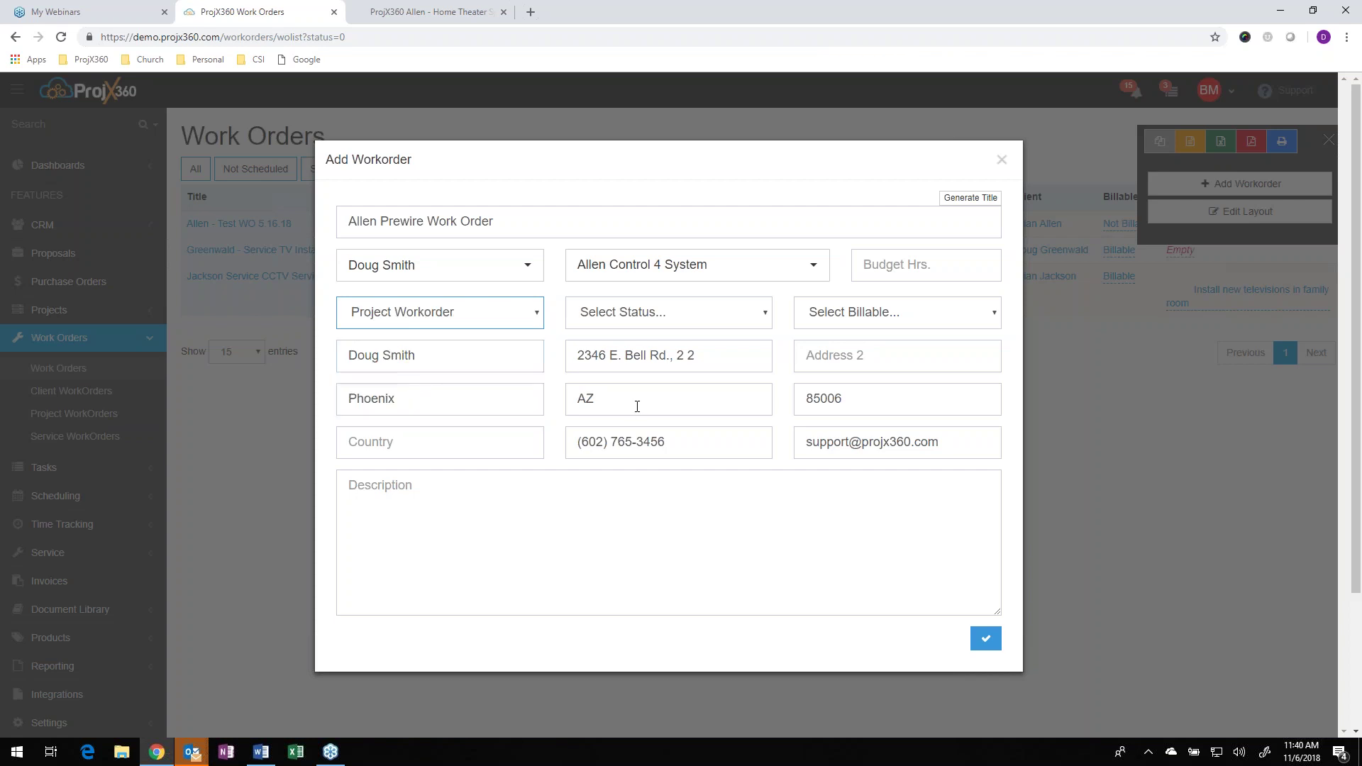
left_click(653, 317)
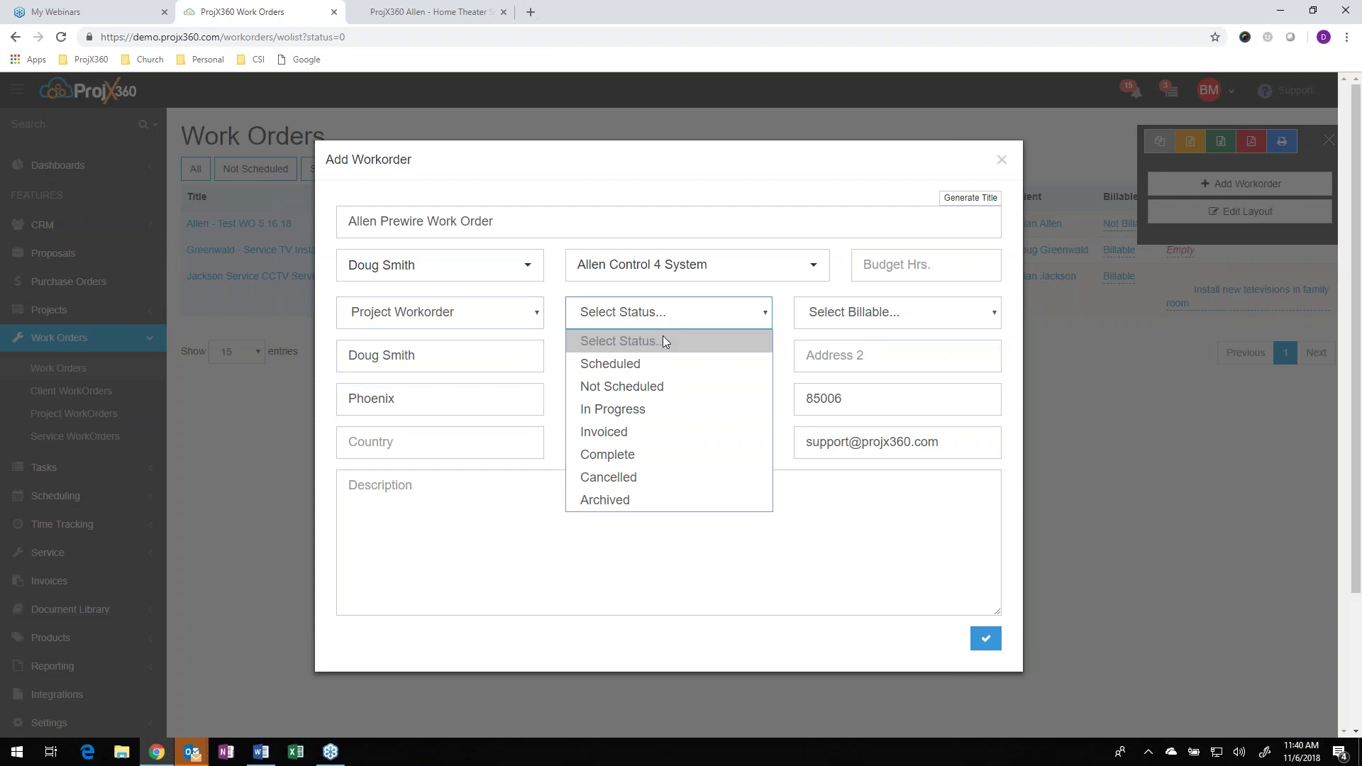
left_click(667, 392)
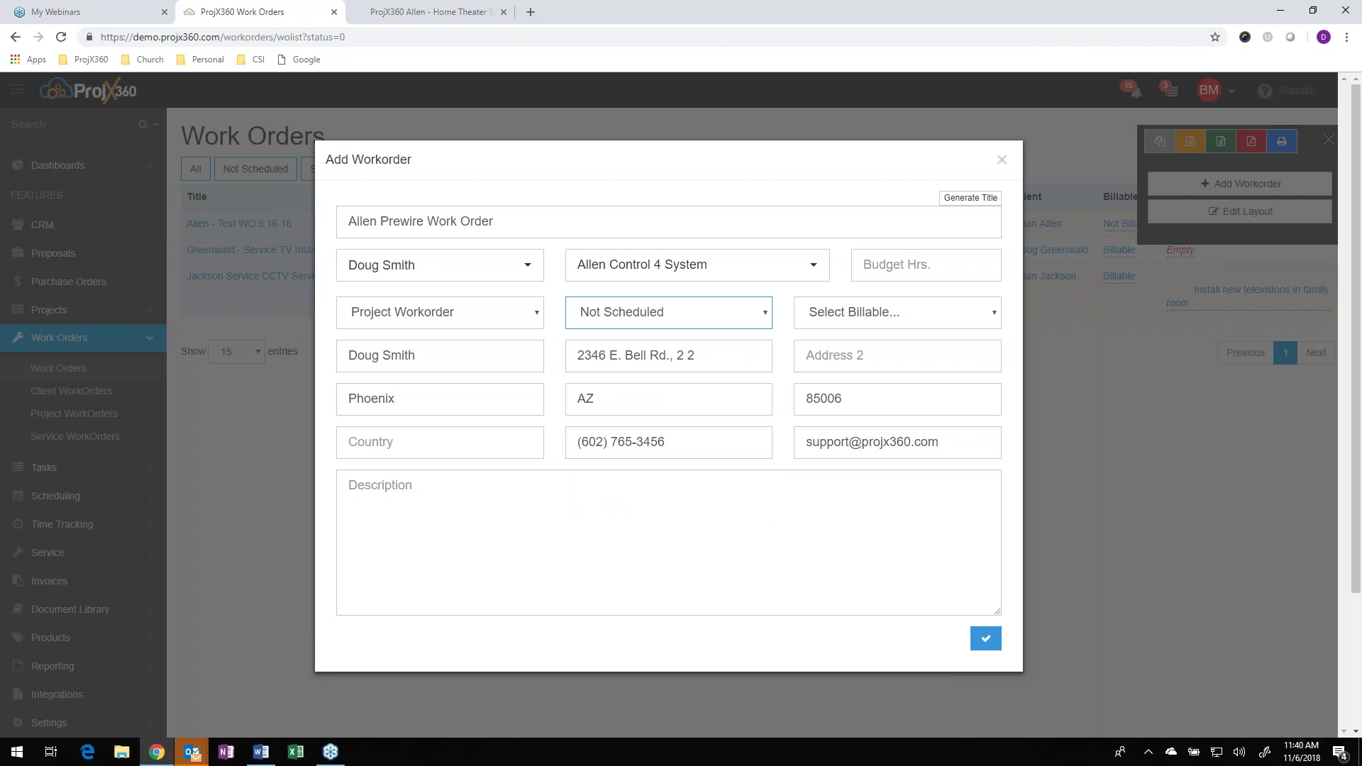
left_click(951, 317)
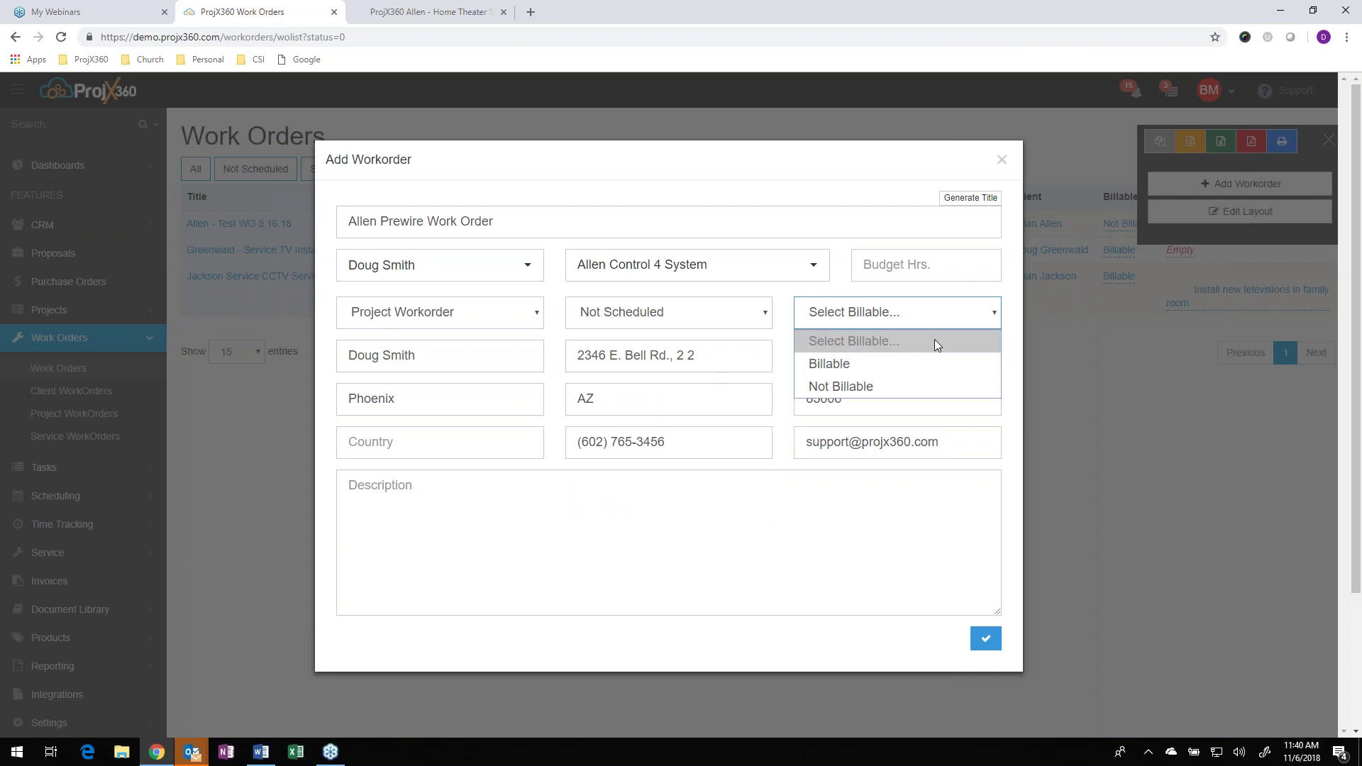
left_click(859, 386)
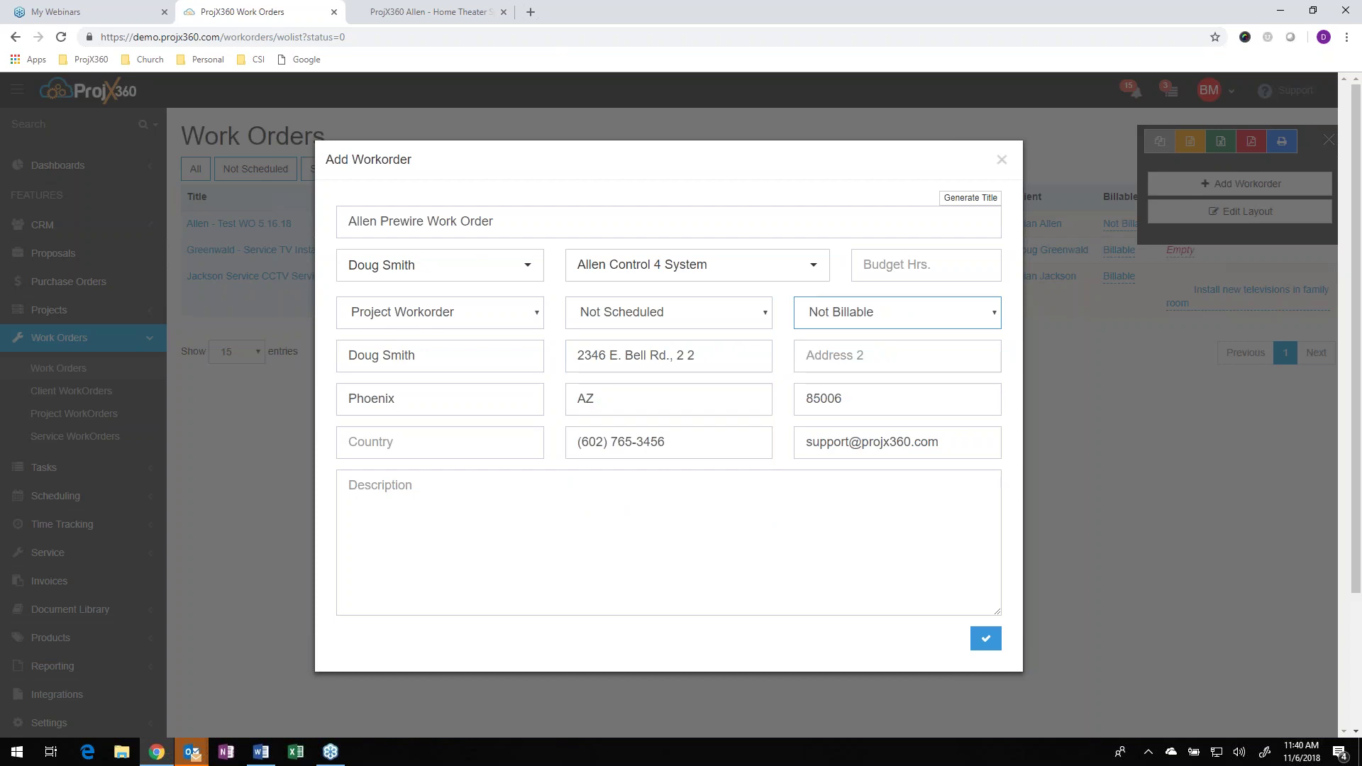
left_click(986, 639)
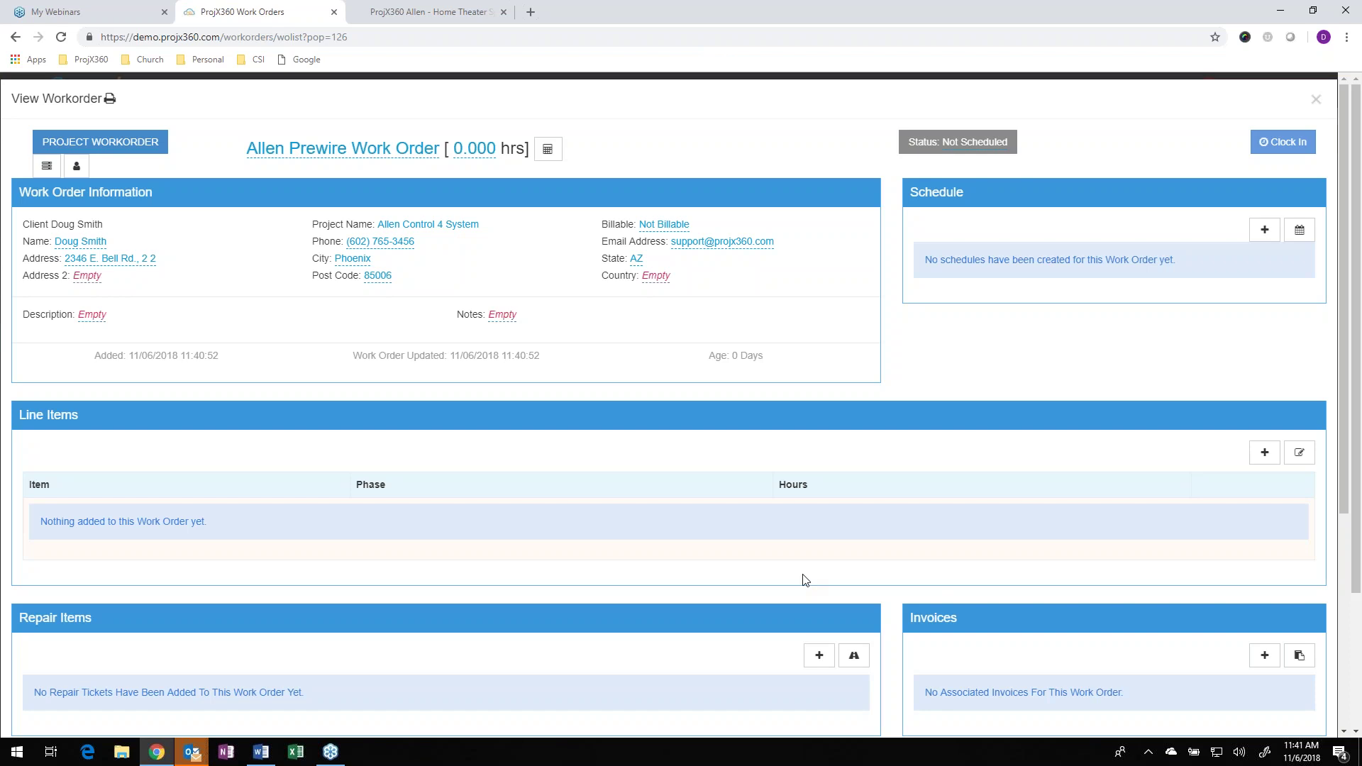
- View the type options of the Allen Prewire Work Order without changing its type
left_click(117, 151)
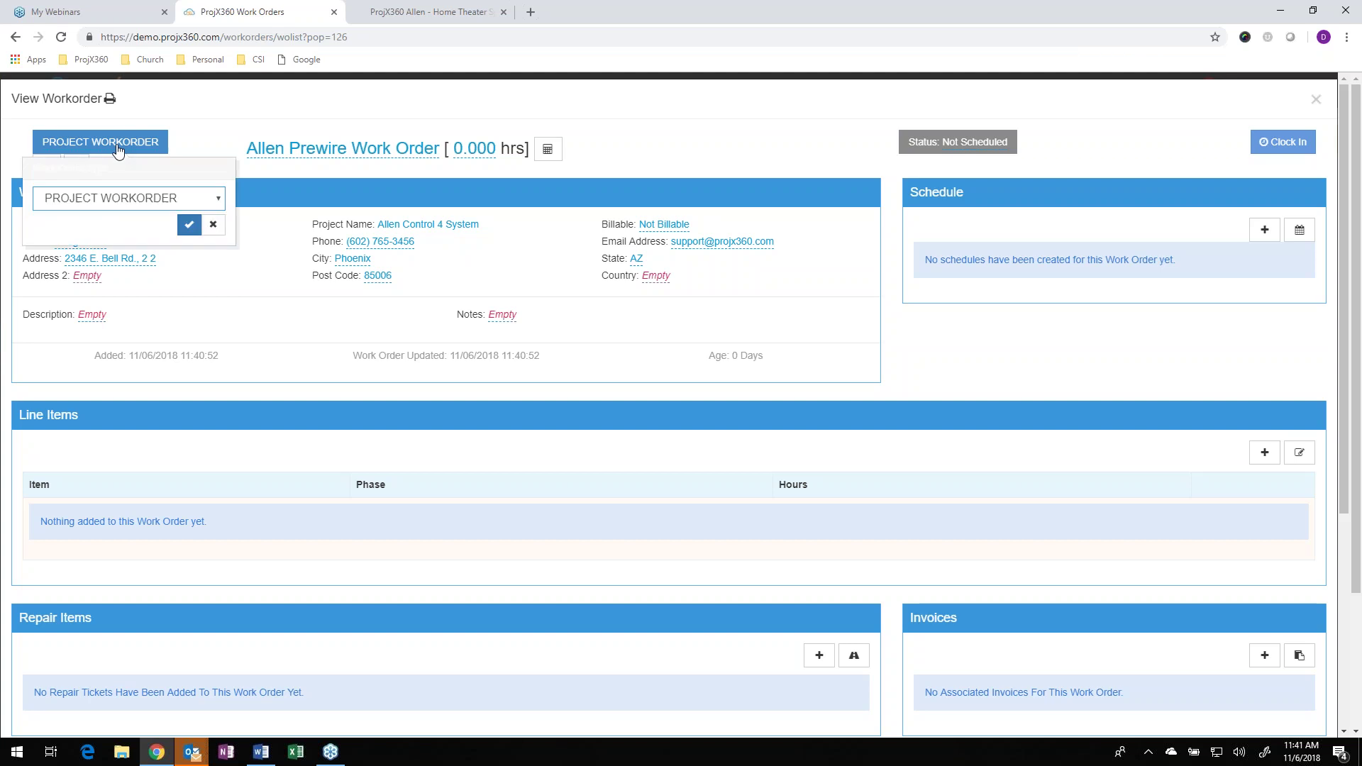
left_click(210, 205)
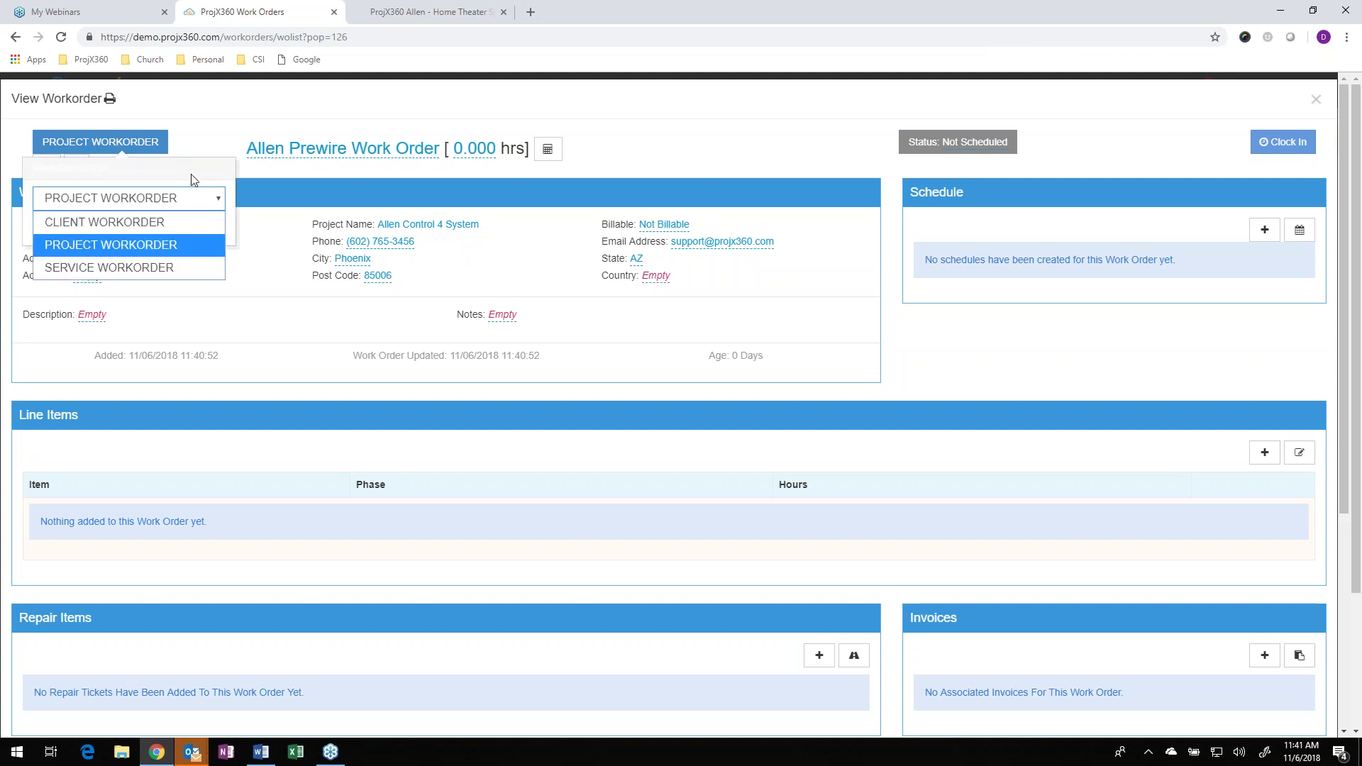
left_click(205, 145)
scroll(343, 148, "down", 1)
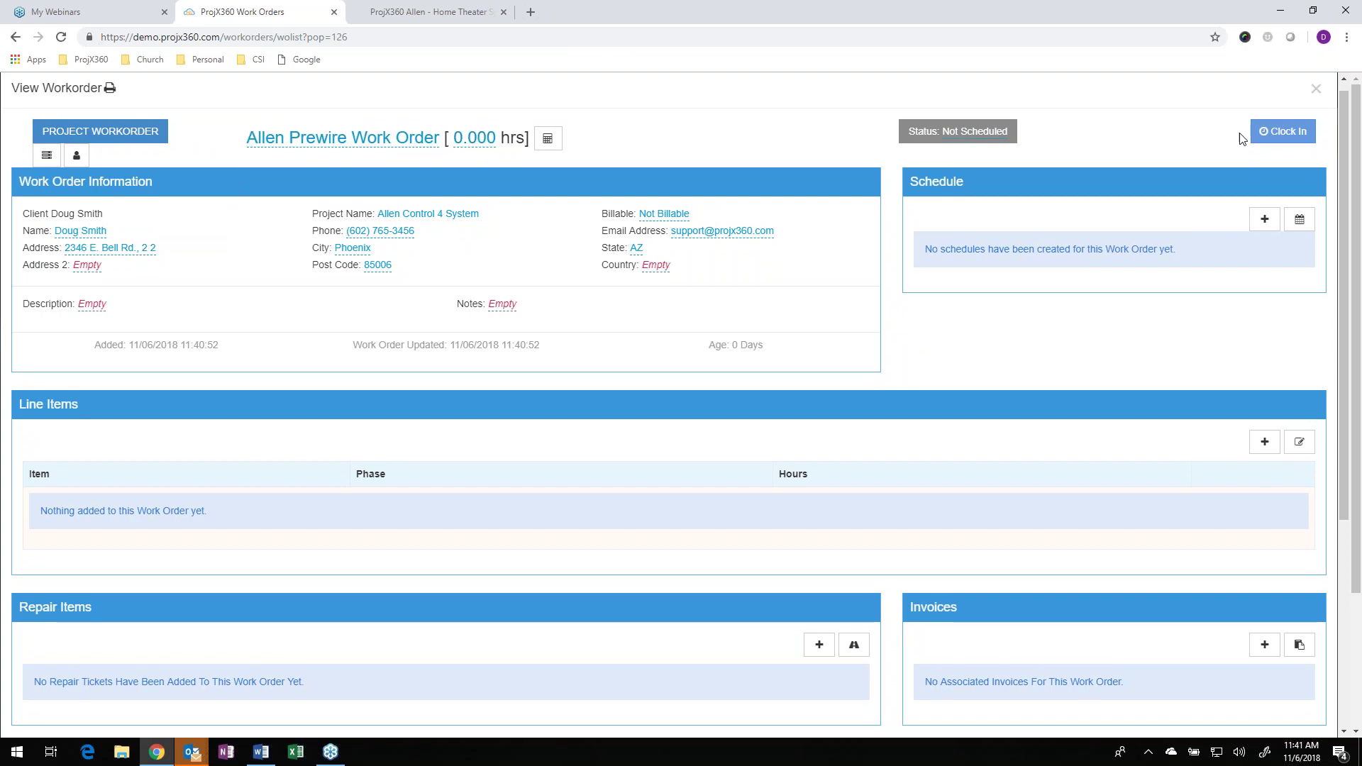
- Clock in to the work order under the Final phase
left_click(1289, 144)
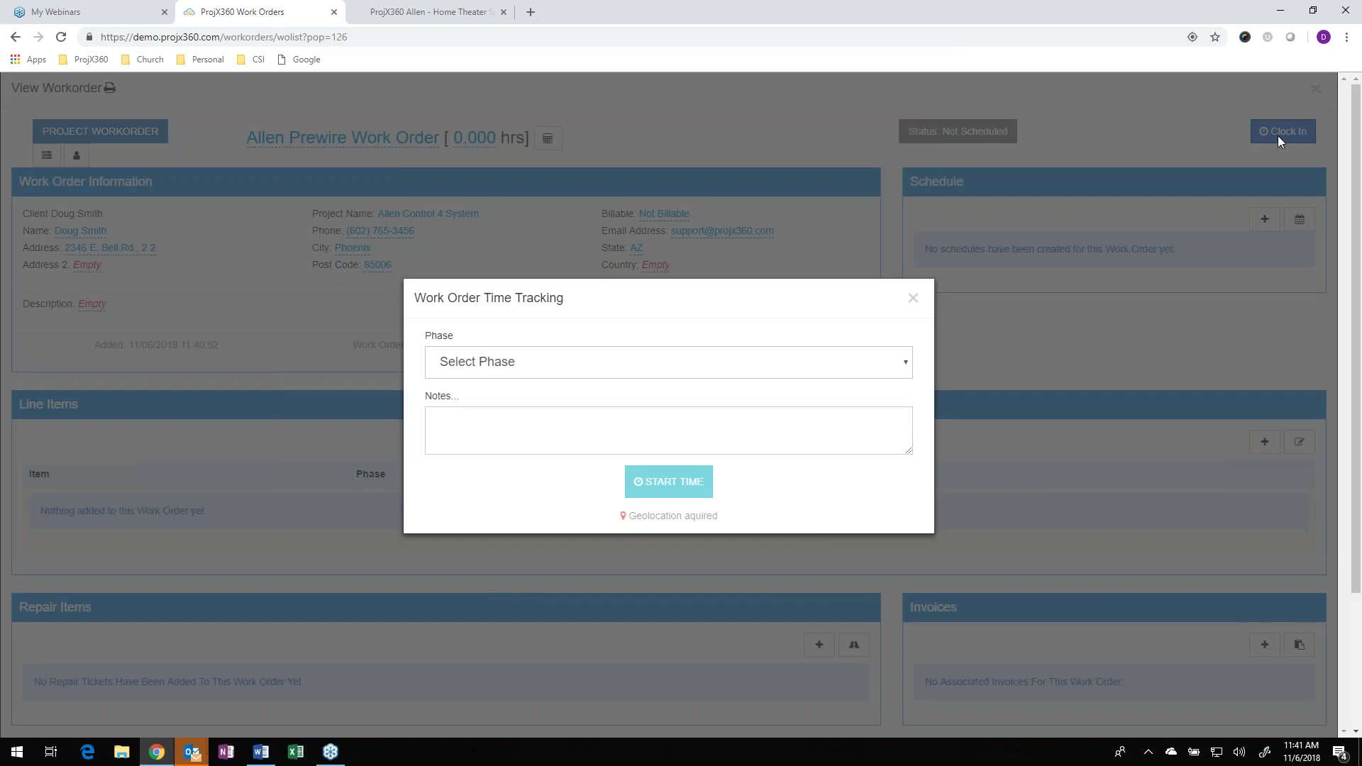
left_click(634, 376)
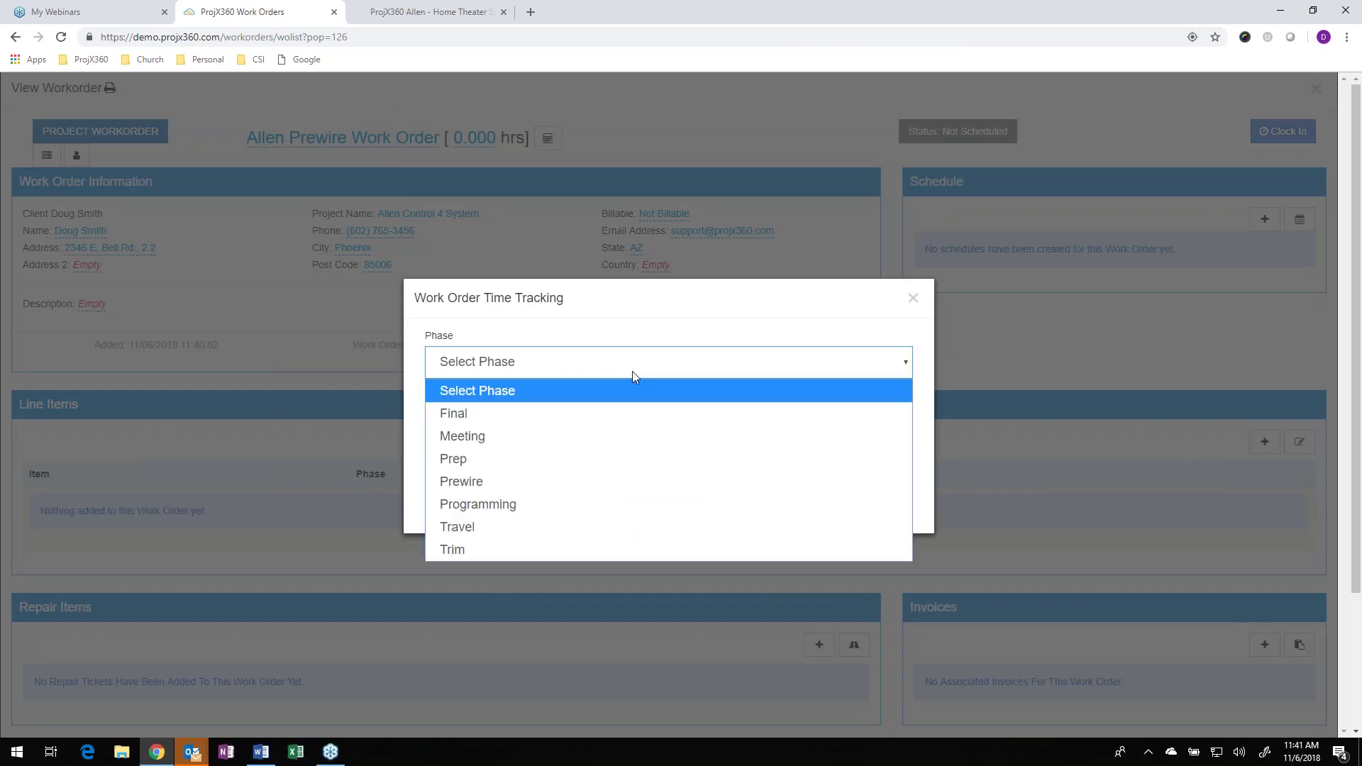
left_click(445, 411)
left_click(685, 482)
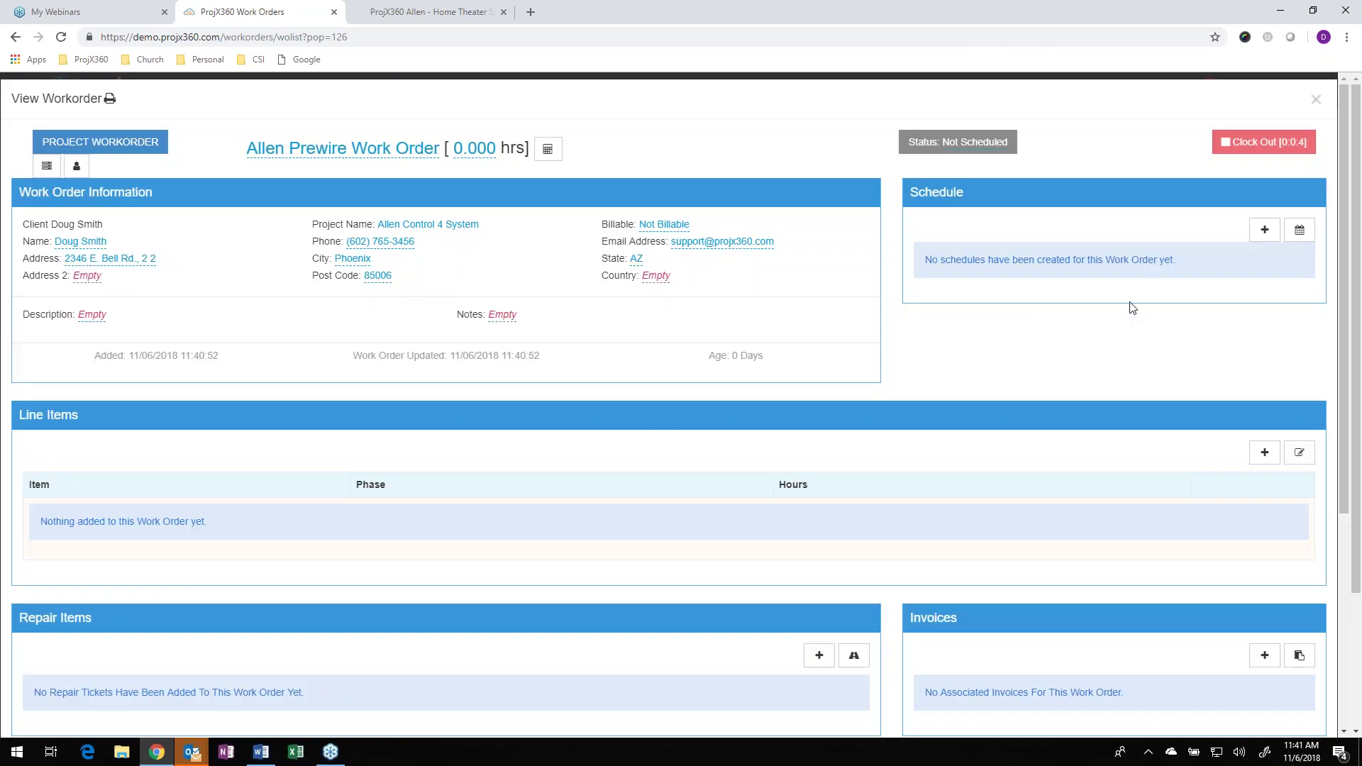
left_click(1237, 151)
- Add the Crestron DM-NVX-351C, Sony XBR75X850D and Sanus LL22 from the "Allen - Home Theater System - Webinar 11.6.18" proposal as work order line items
left_click(1263, 454)
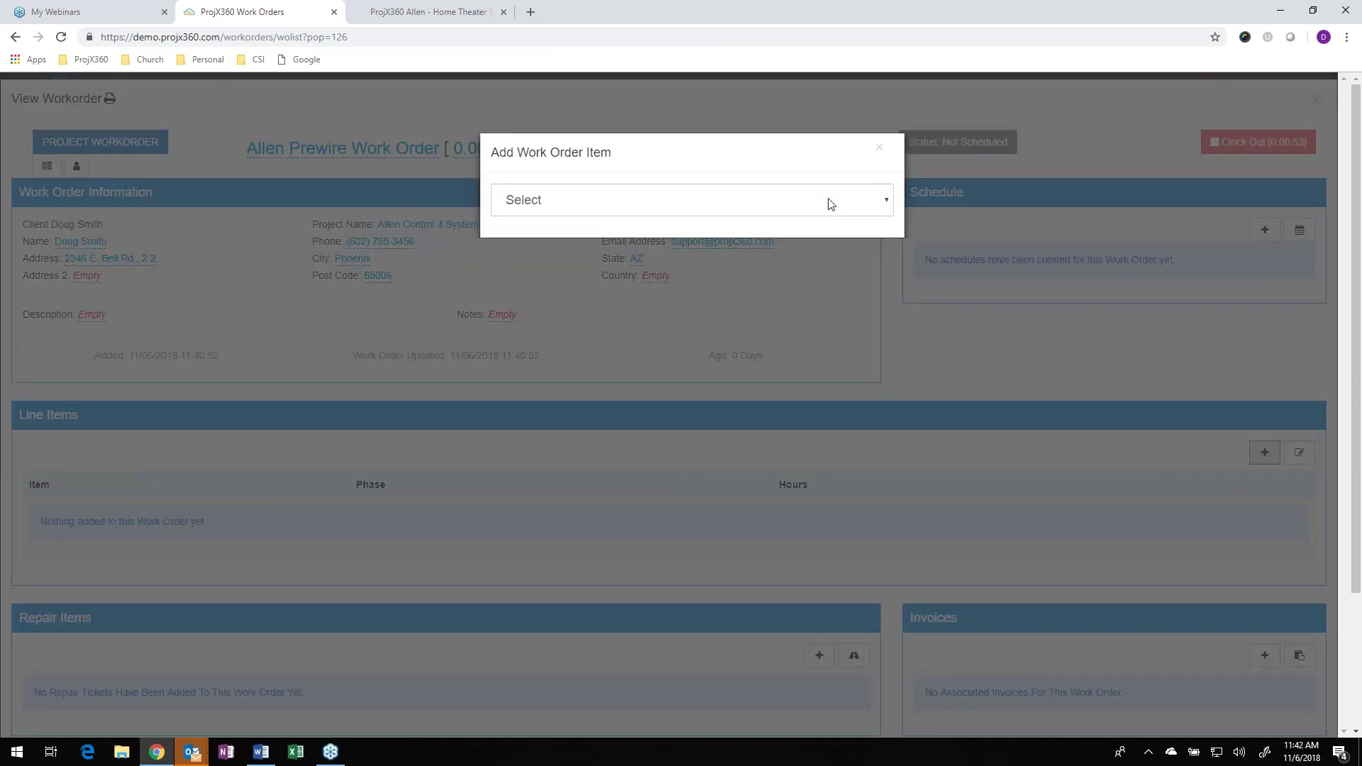
left_click(830, 205)
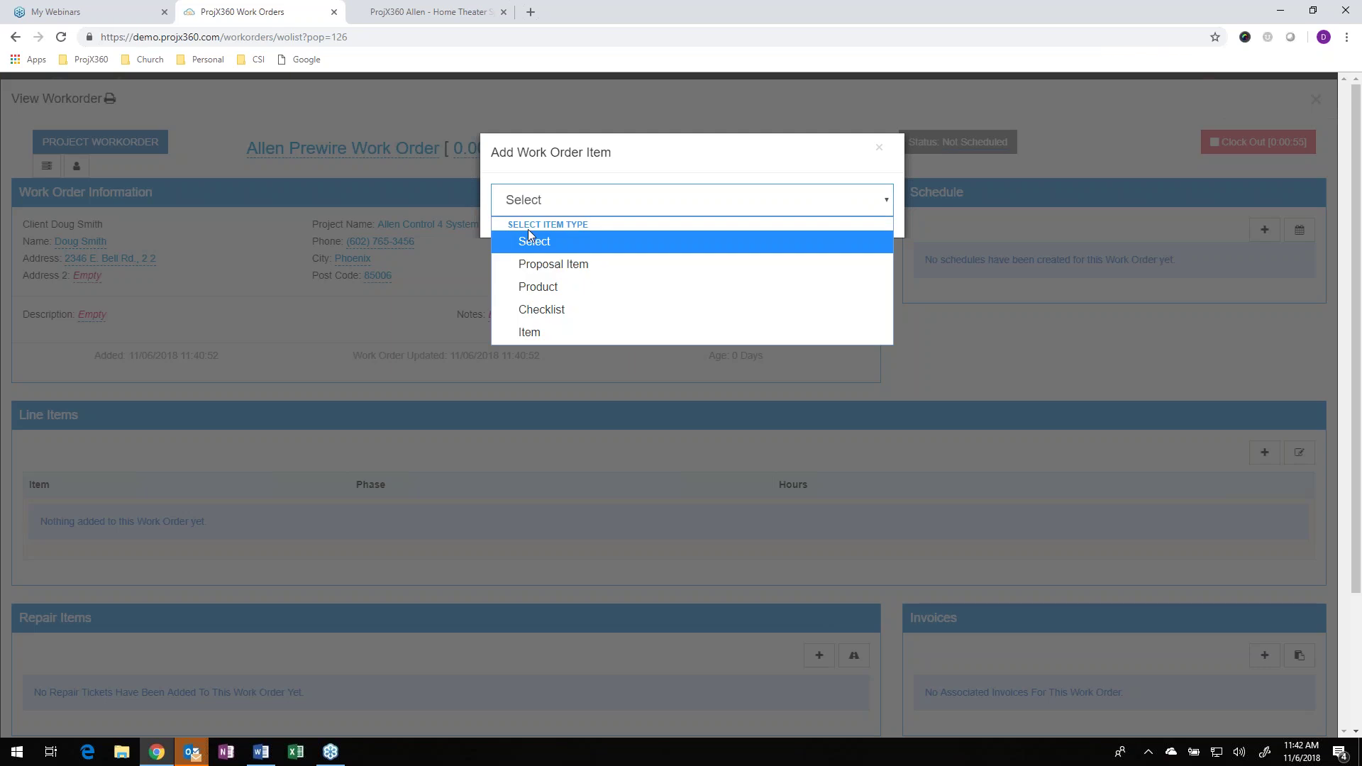
left_click(560, 270)
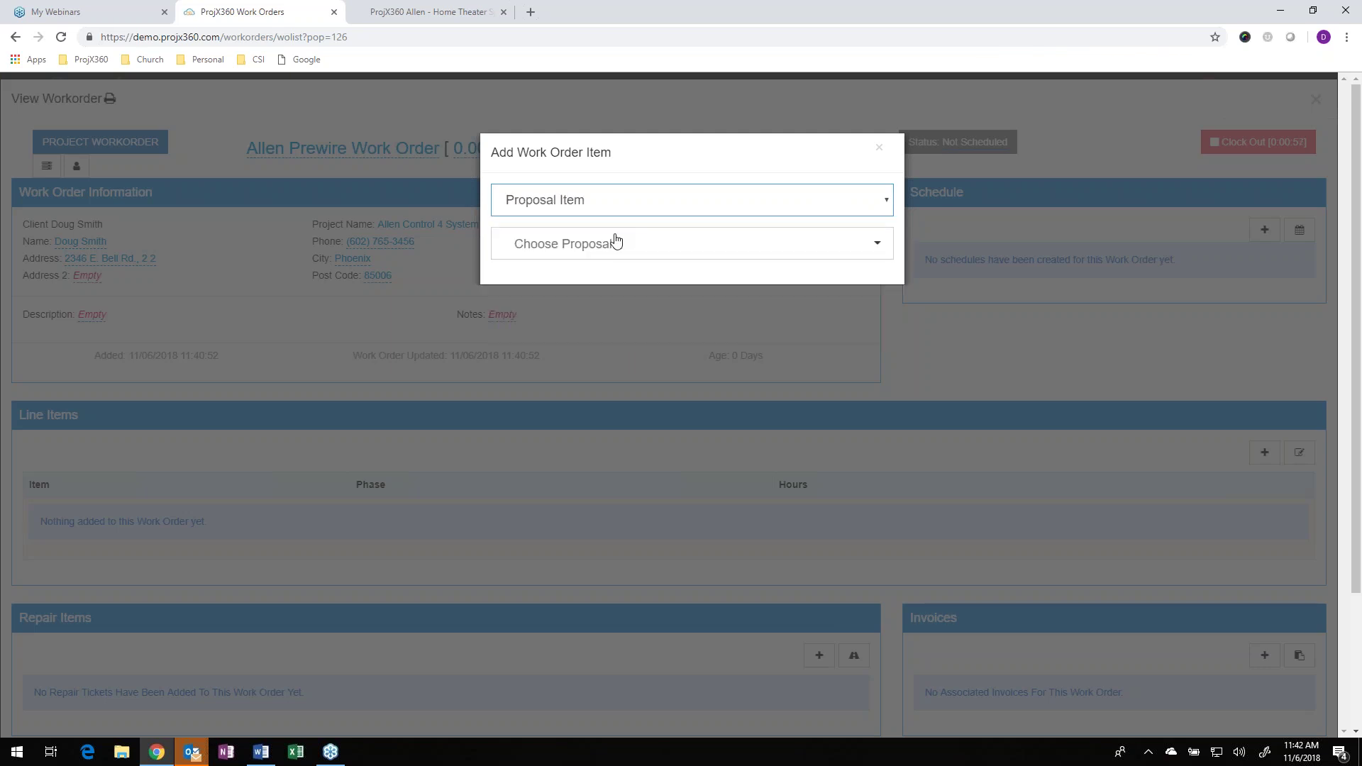
left_click(614, 241)
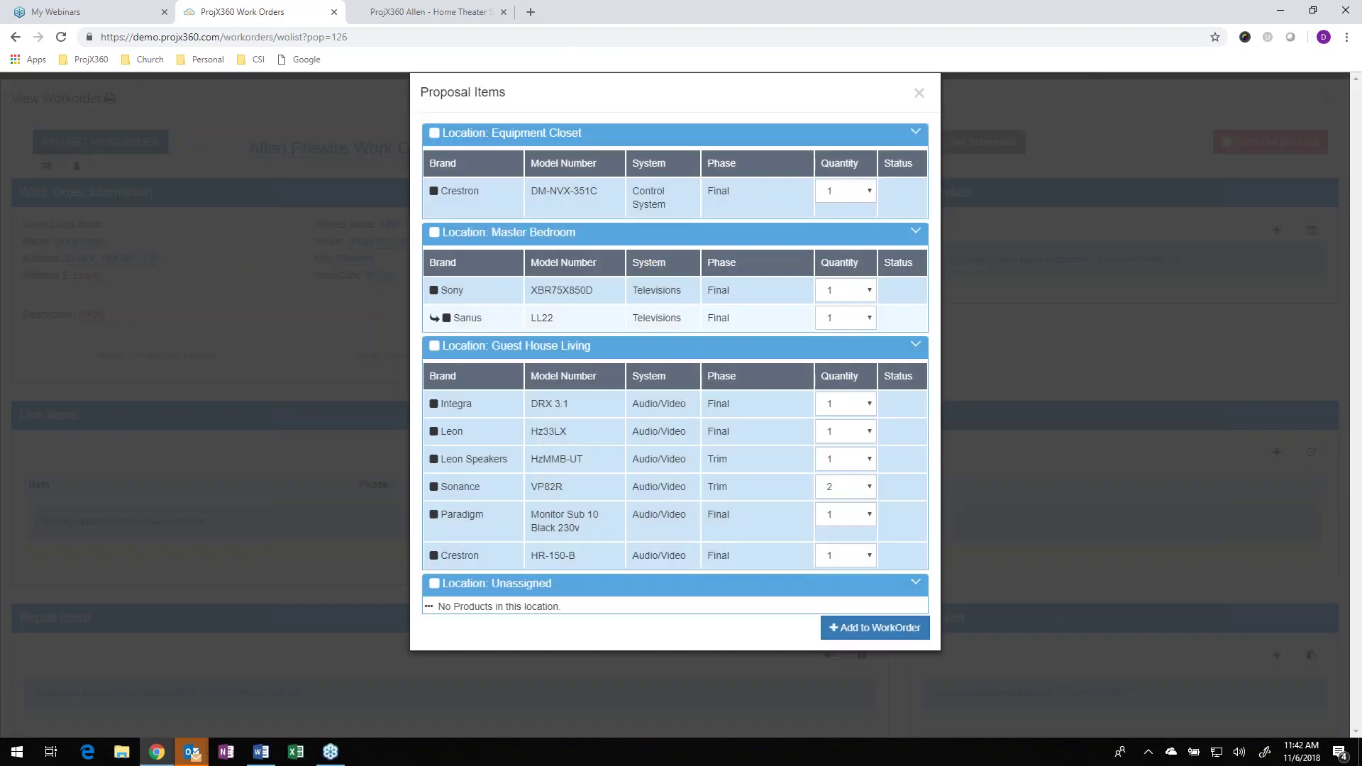
left_click(433, 191)
left_click(433, 291)
left_click(446, 319)
left_click(871, 629)
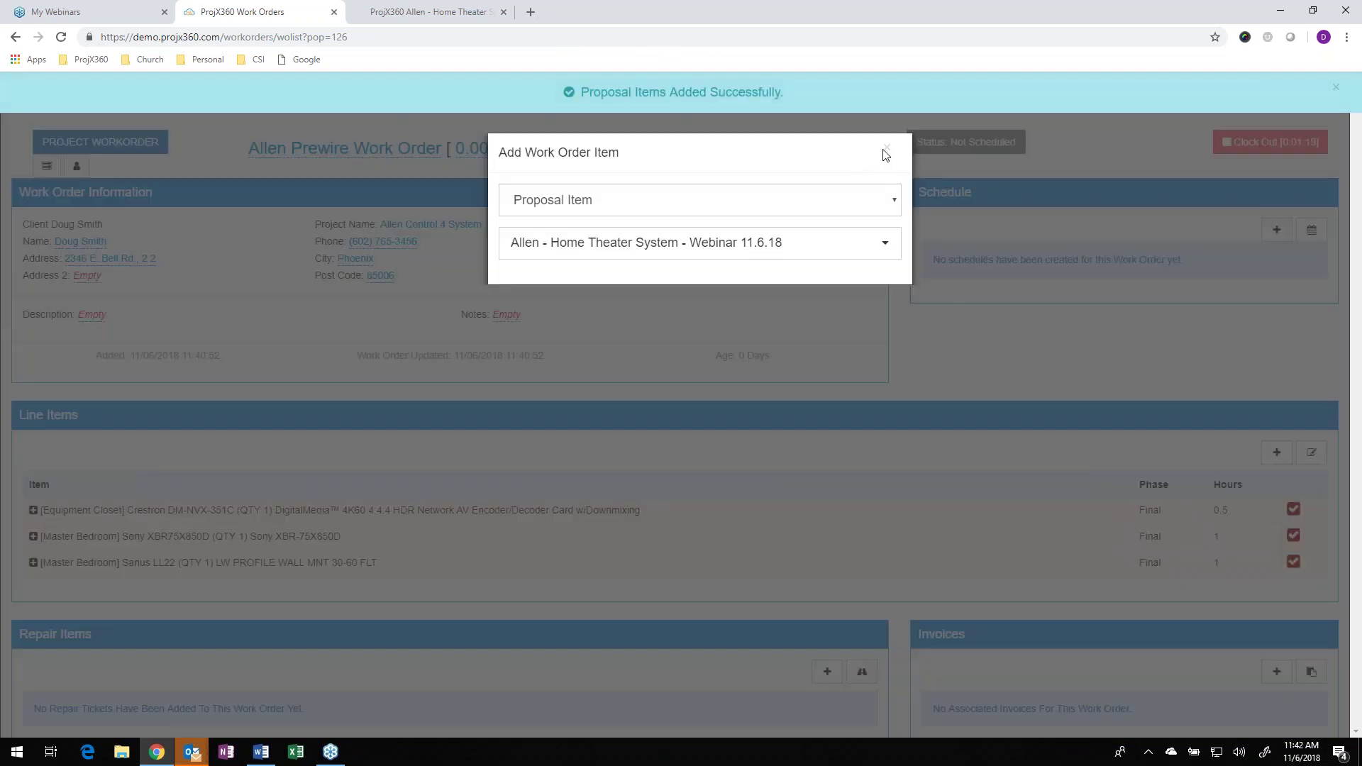
left_click(887, 148)
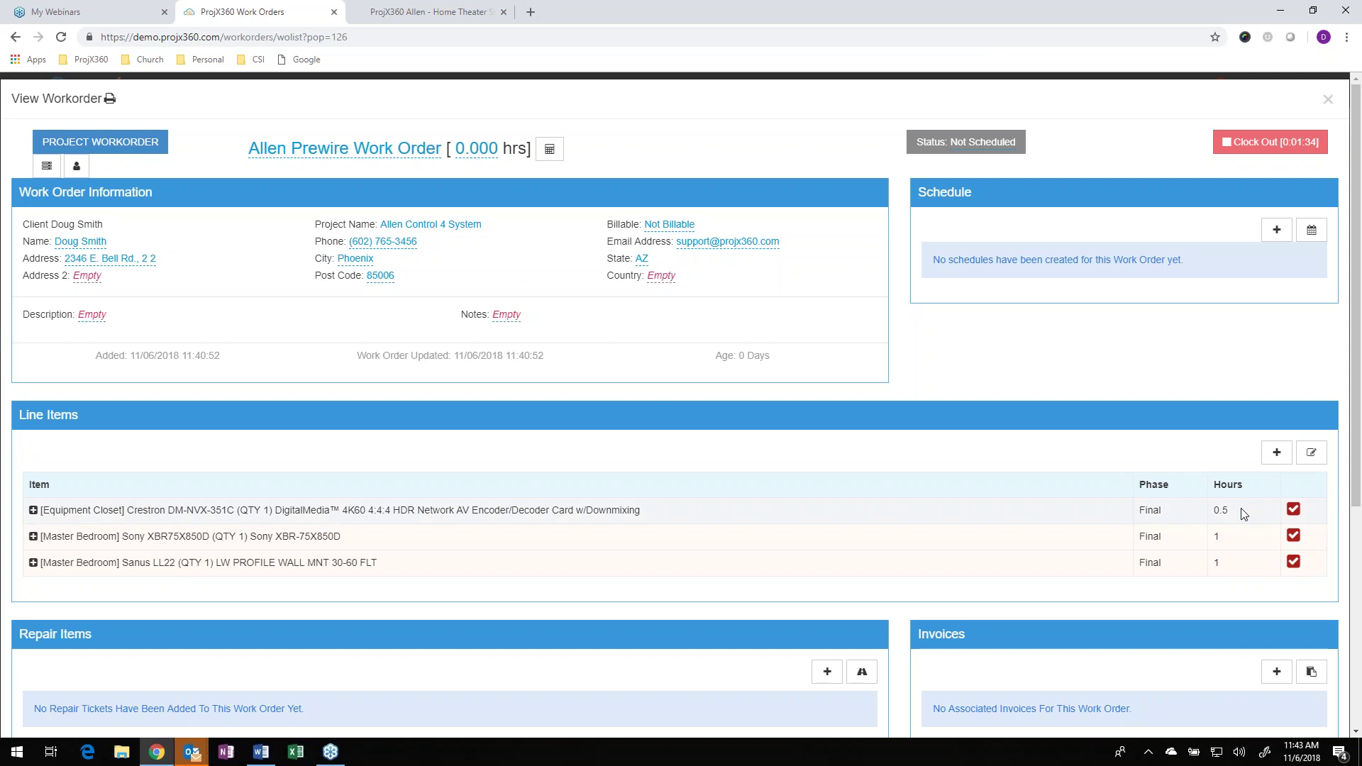
- Find the Crestron AV3 by searching products for "cres" and add it to the work order's line items
left_click(1277, 454)
left_click(662, 202)
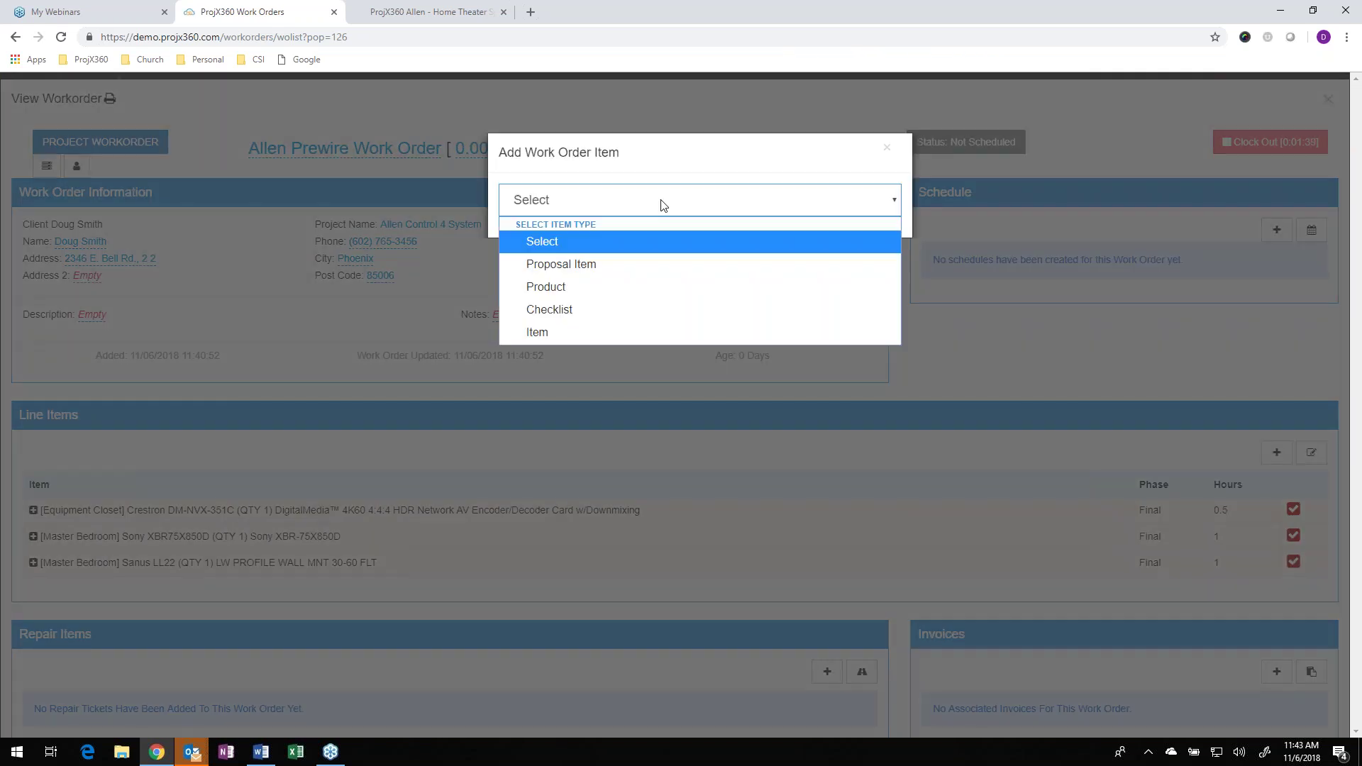
left_click(575, 291)
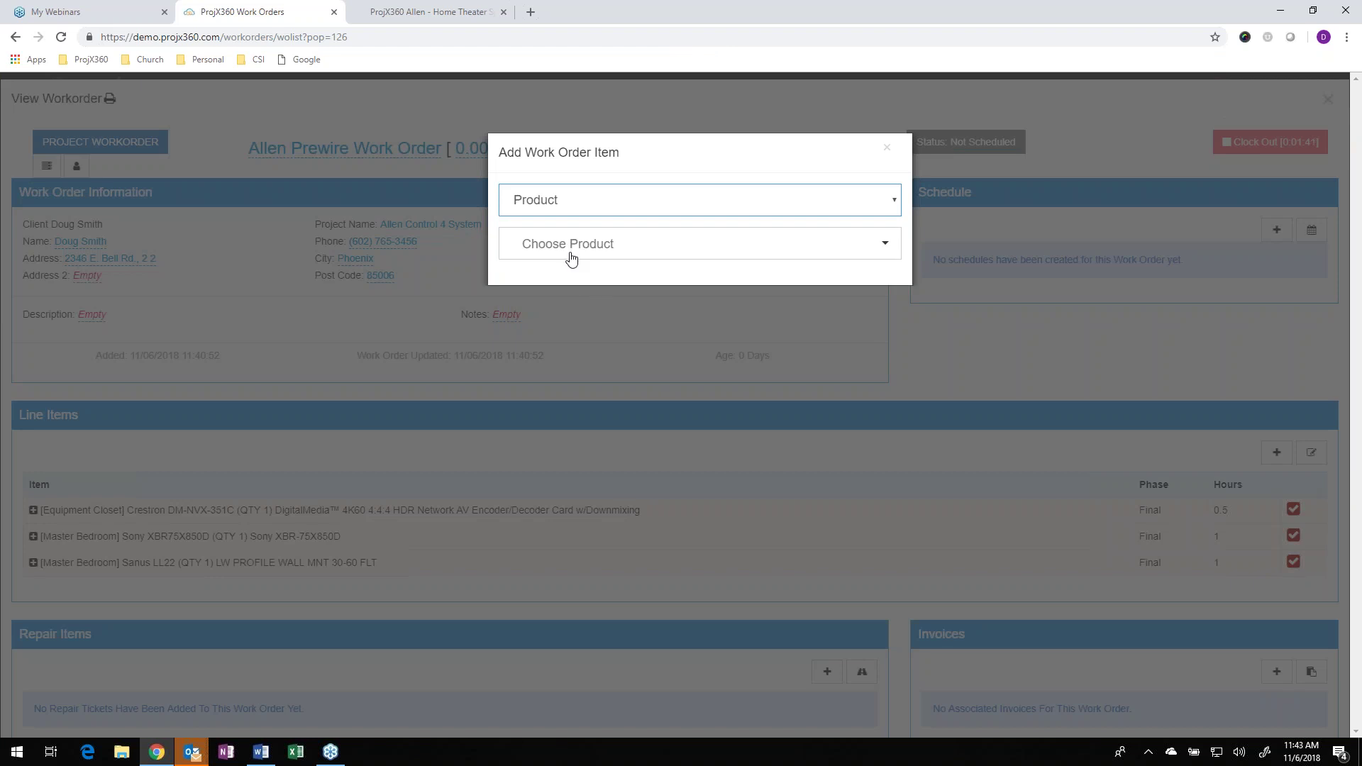
left_click(569, 254)
type("cres")
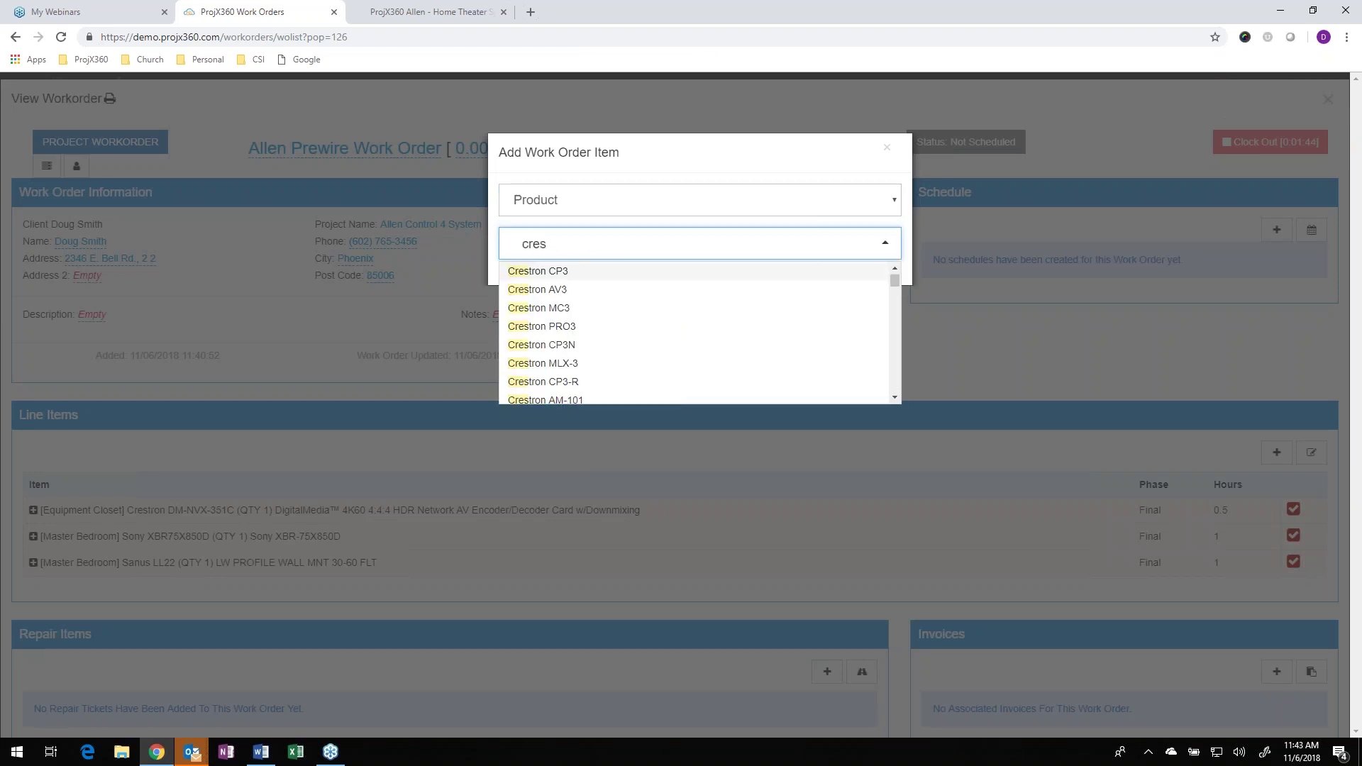
left_click(556, 289)
left_click(885, 532)
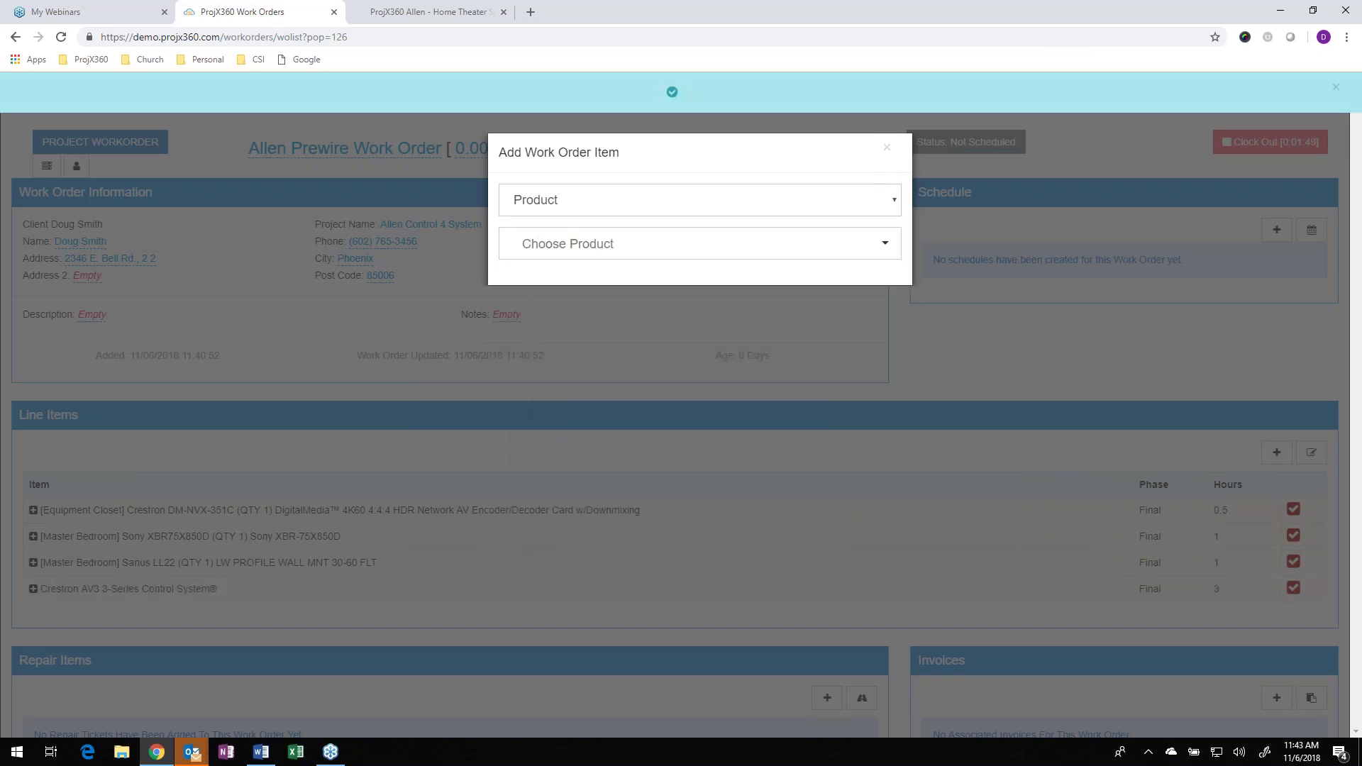
left_click(887, 147)
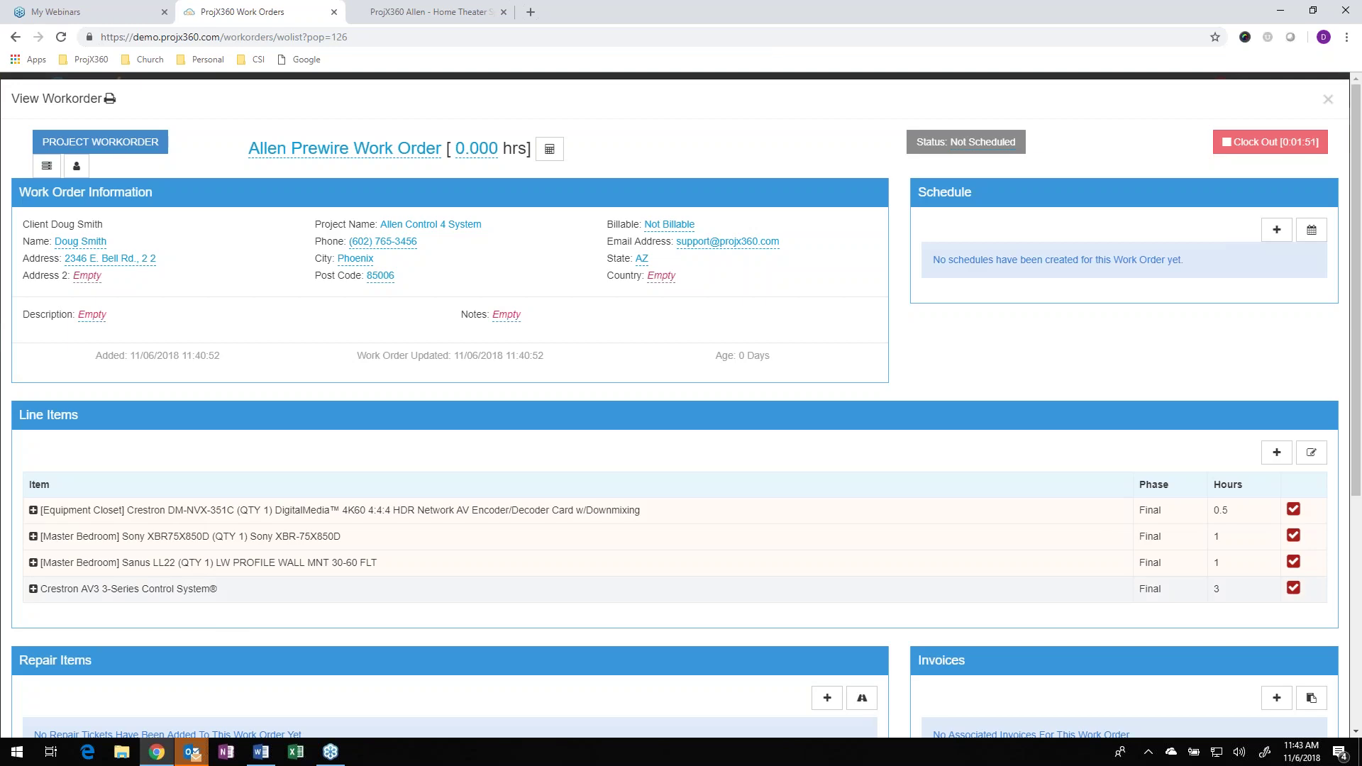
- Start another work order line item of type Checklist and view the checklists available to choose from
scroll(1185, 590, "down", 1)
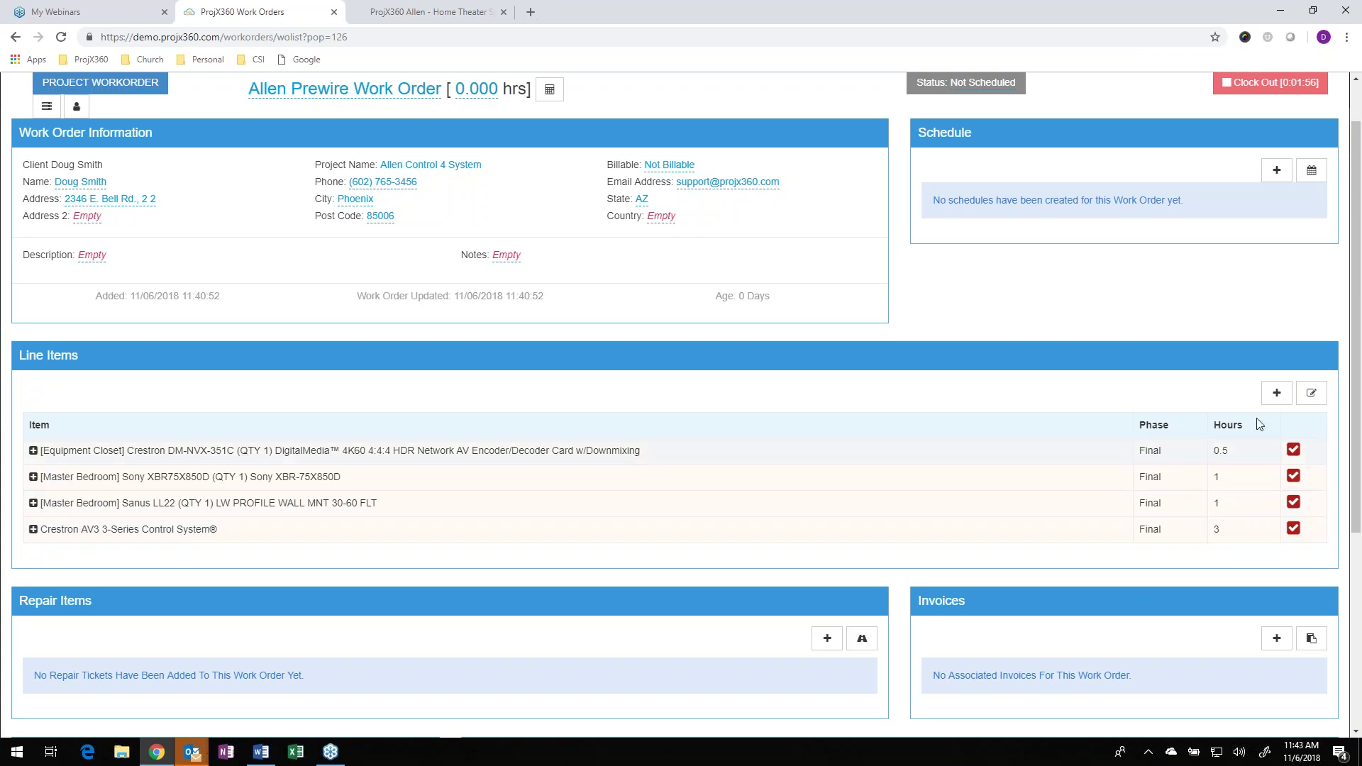
left_click(1277, 392)
left_click(678, 206)
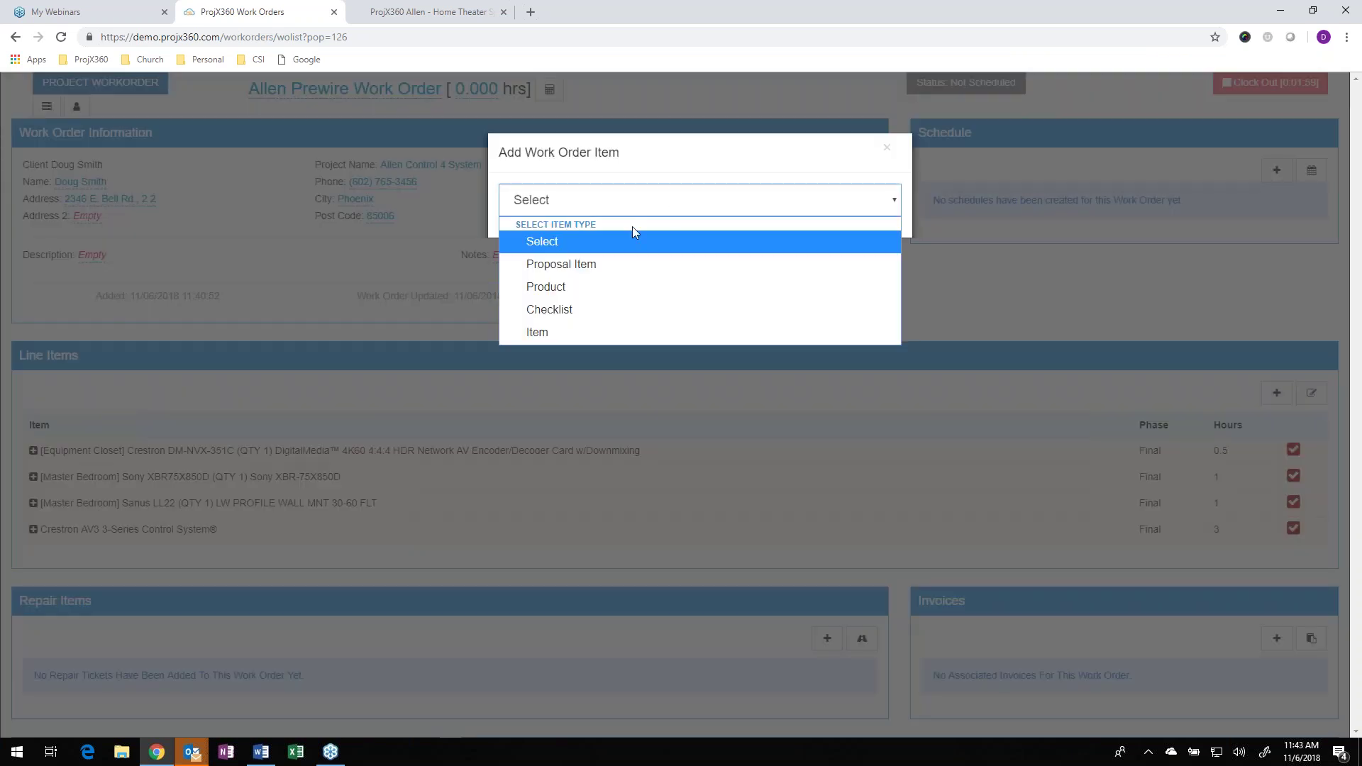
left_click(578, 306)
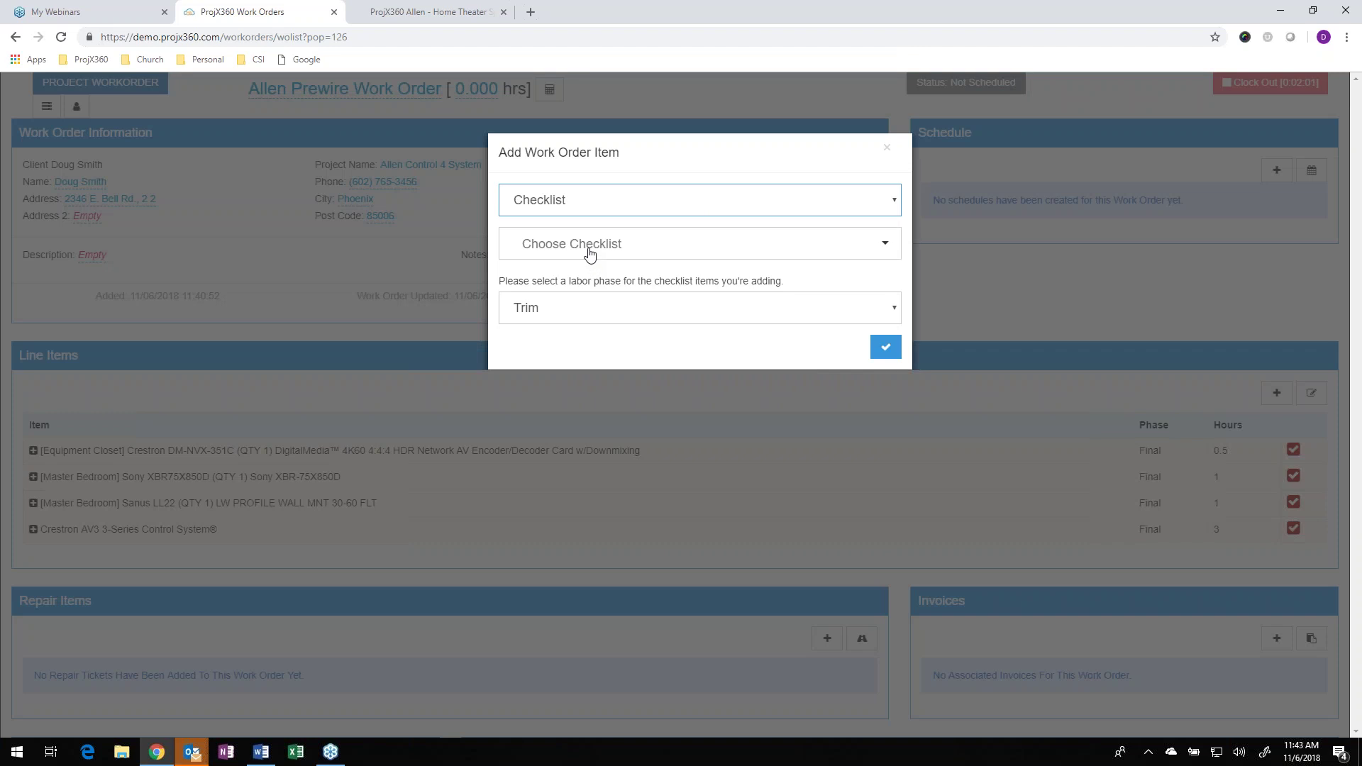
left_click(589, 249)
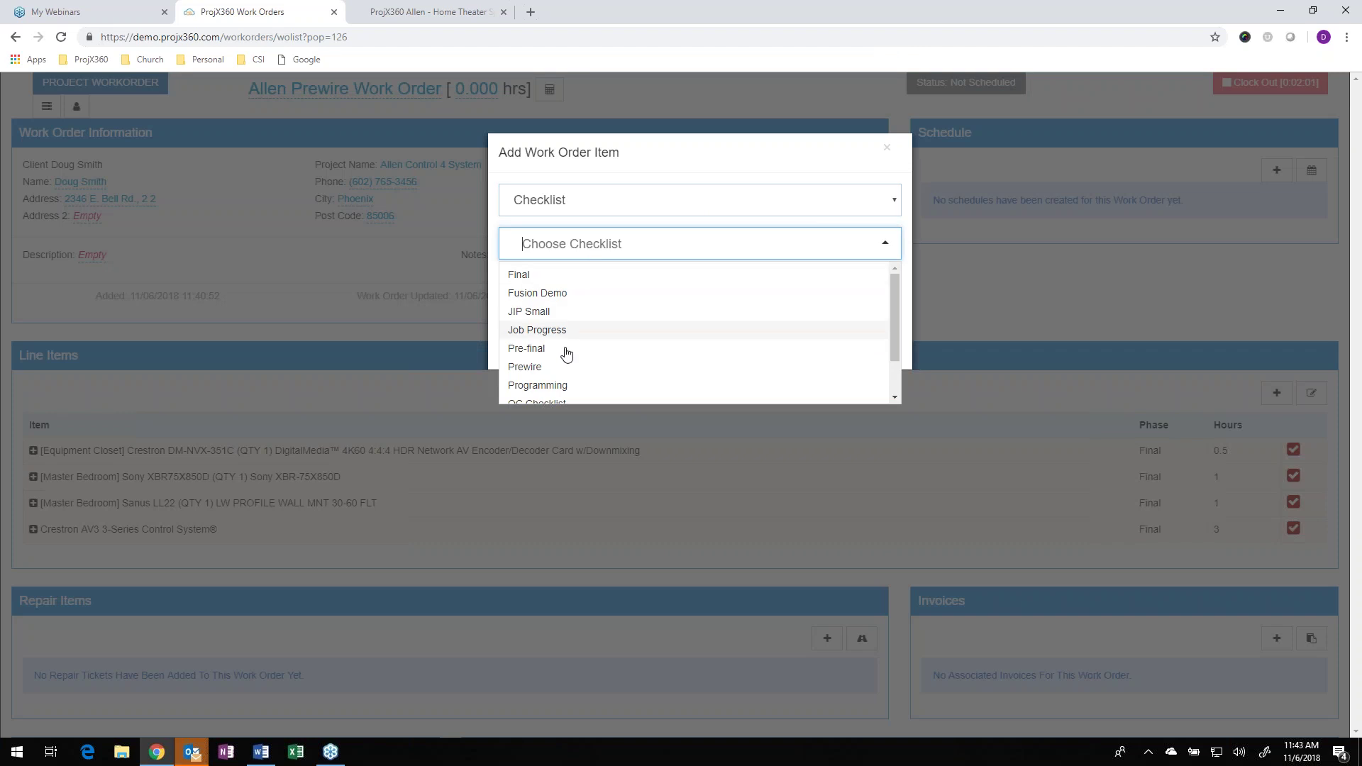
- Switch the new line item's type to Item and describe it as "Check family room TV"
left_click(607, 211)
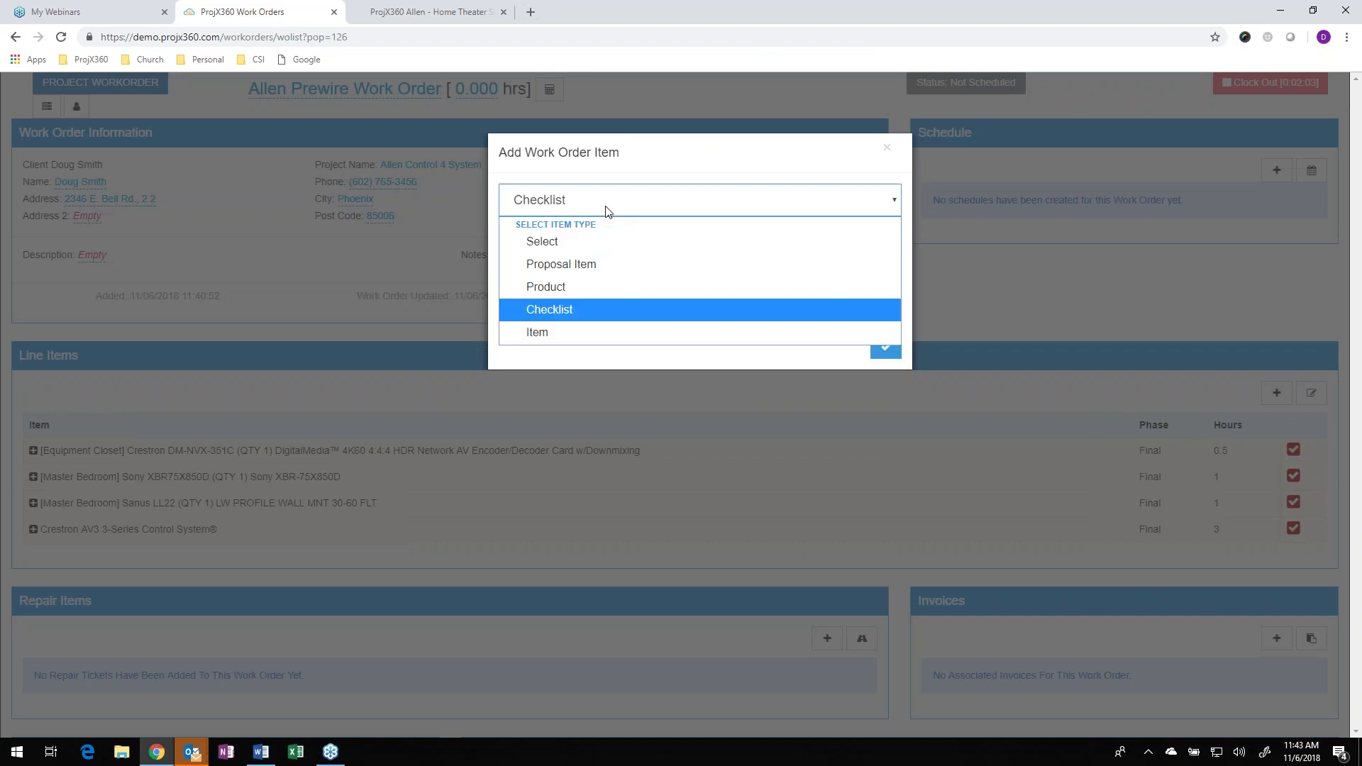
left_click(535, 334)
type("Check family room TV")
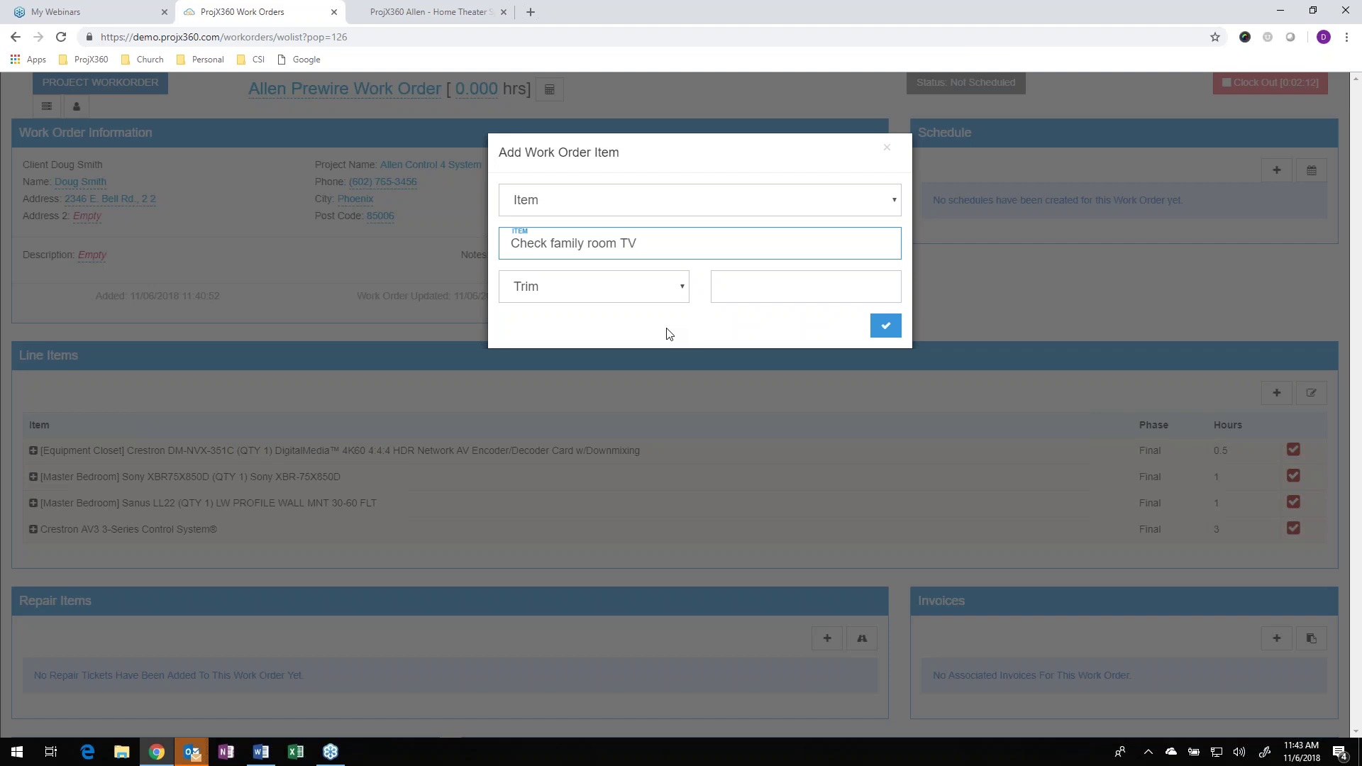
- Add the "Check family room TV" item to the work order with phase Final and 1 hour
left_click(611, 285)
left_click(572, 350)
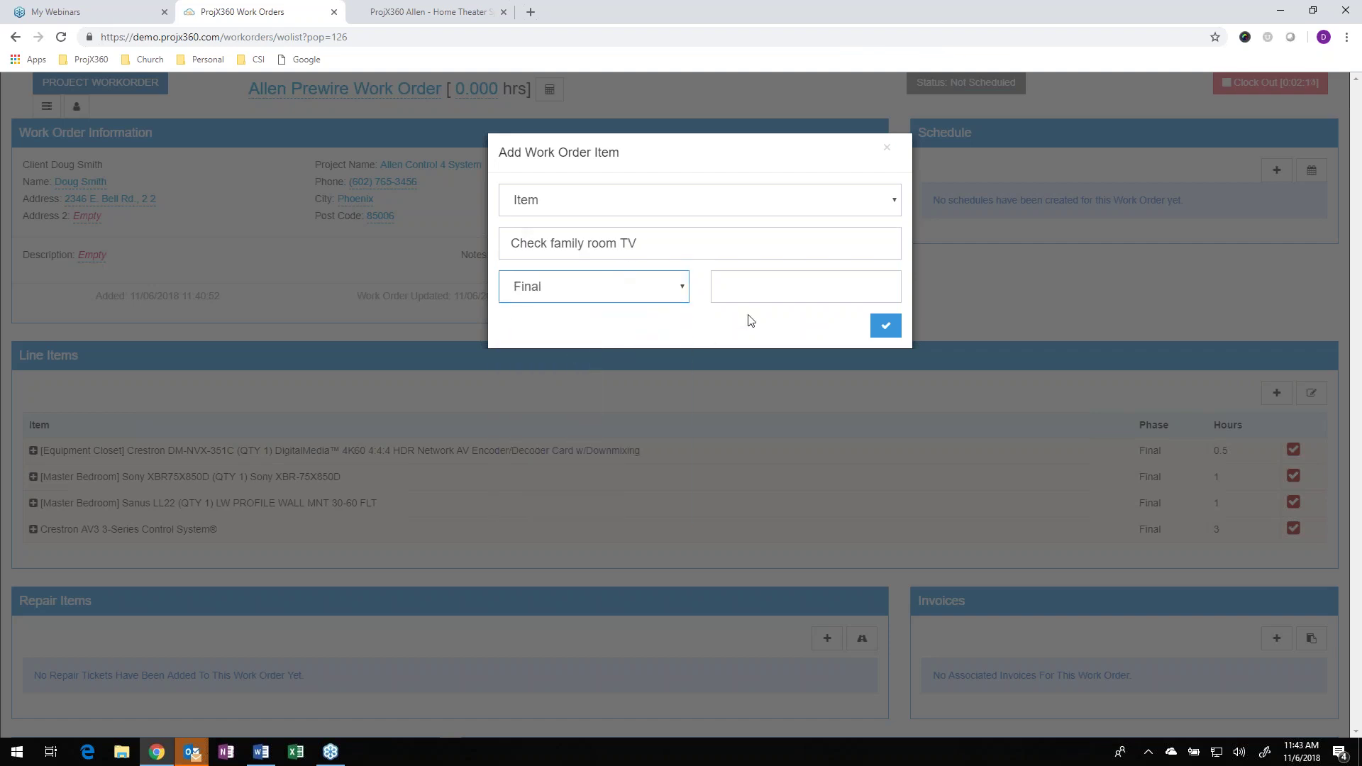
left_click(752, 293)
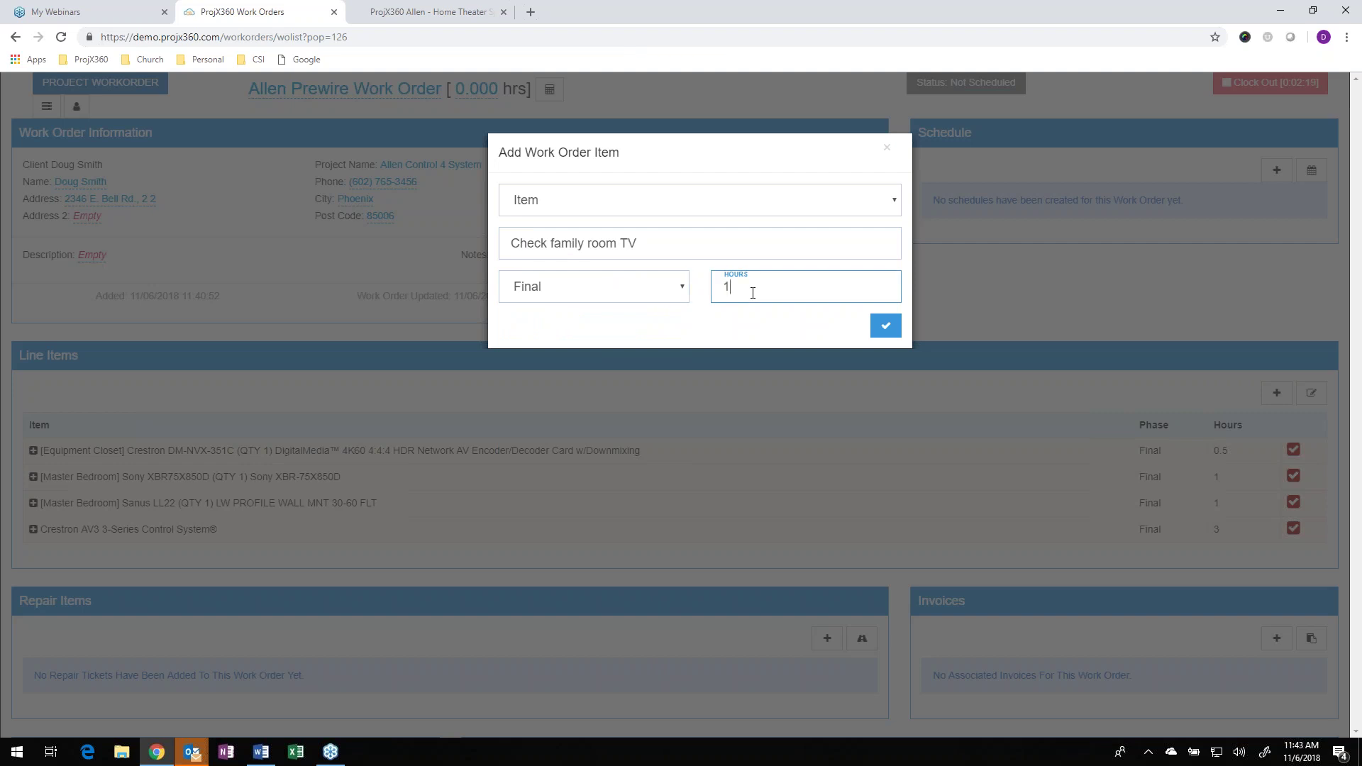
left_click(885, 327)
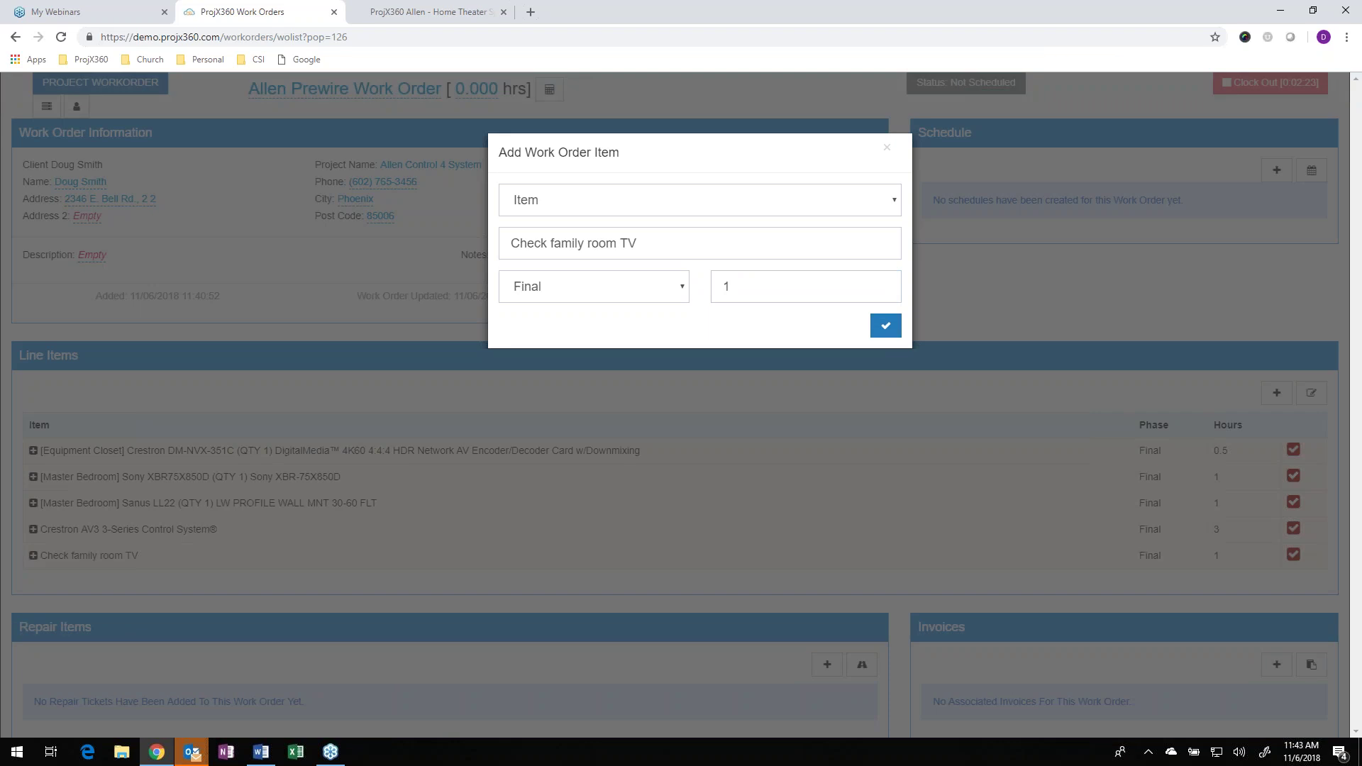
left_click(888, 149)
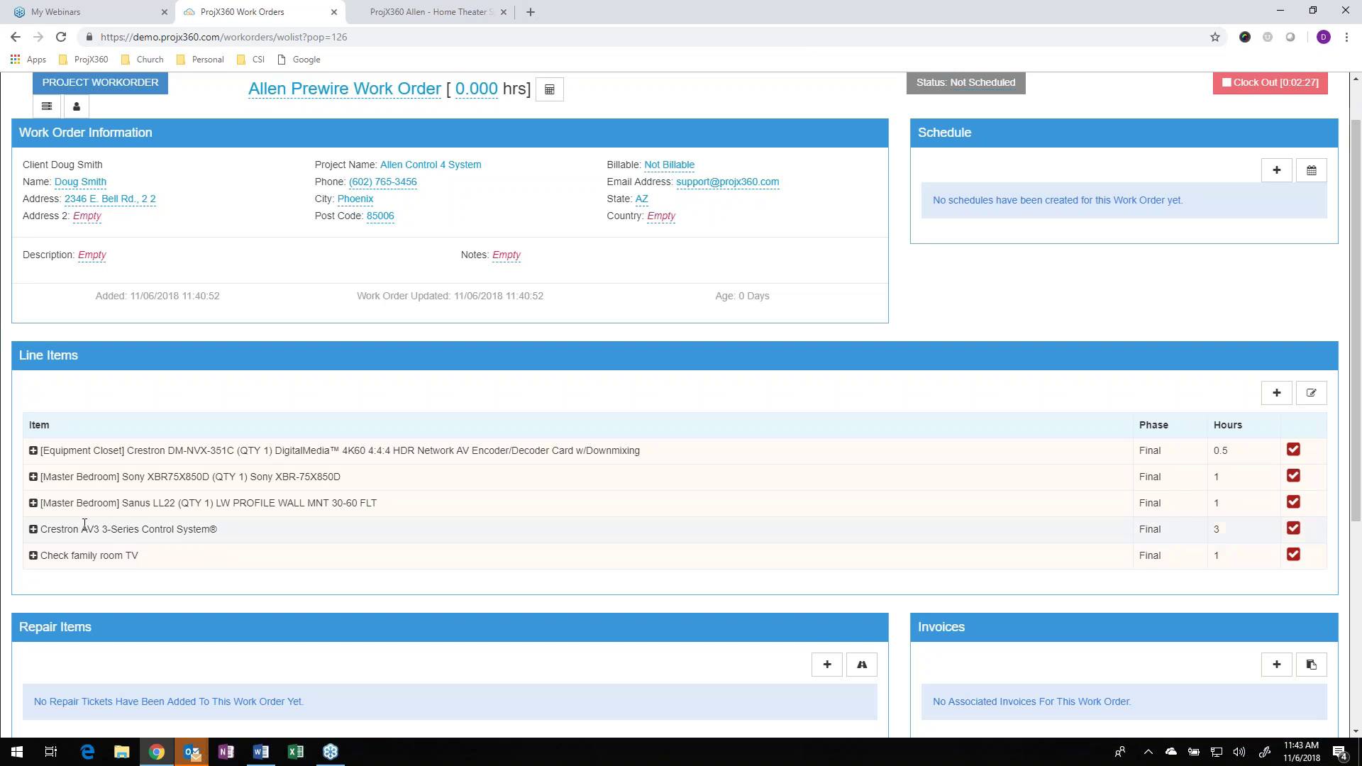
- Add the note "Test" to the Crestron DM-NVX-351C line item and save it
left_click(32, 451)
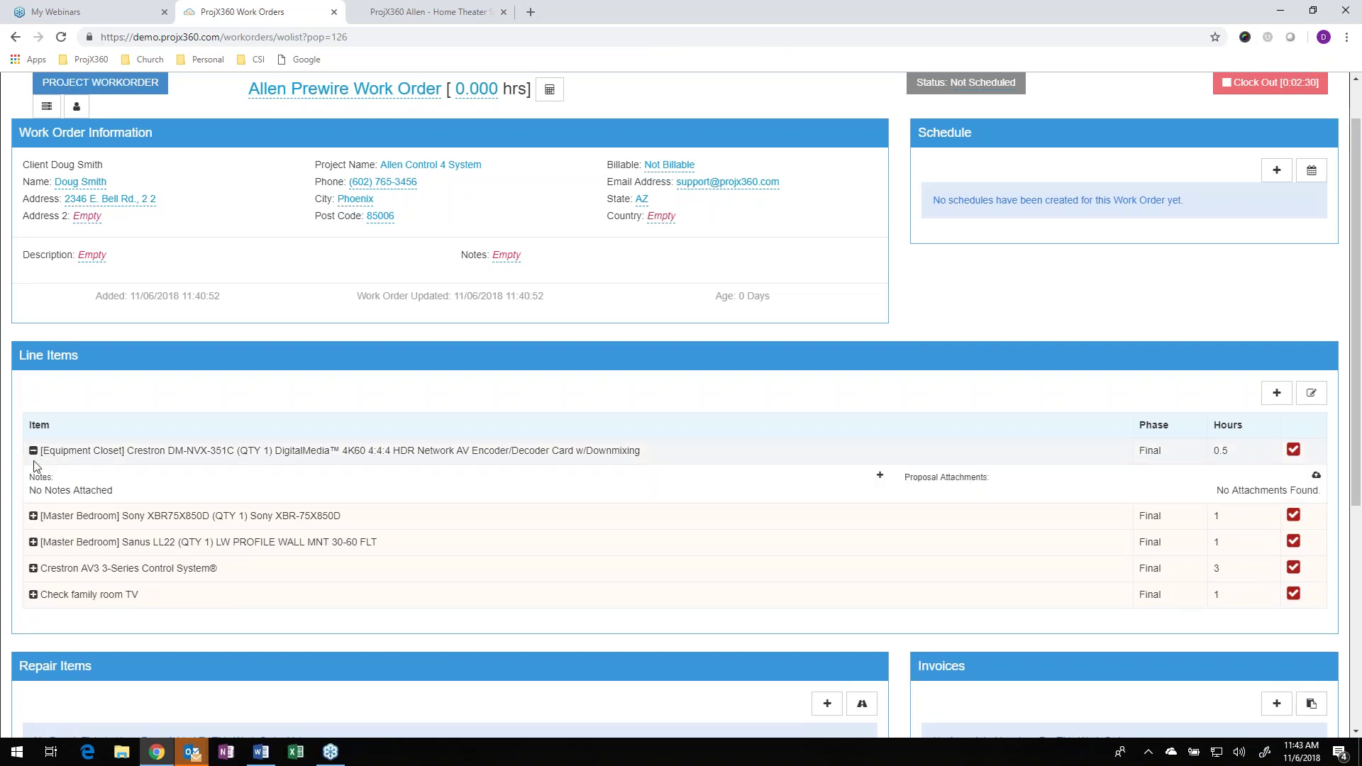
left_click(880, 476)
type("Test")
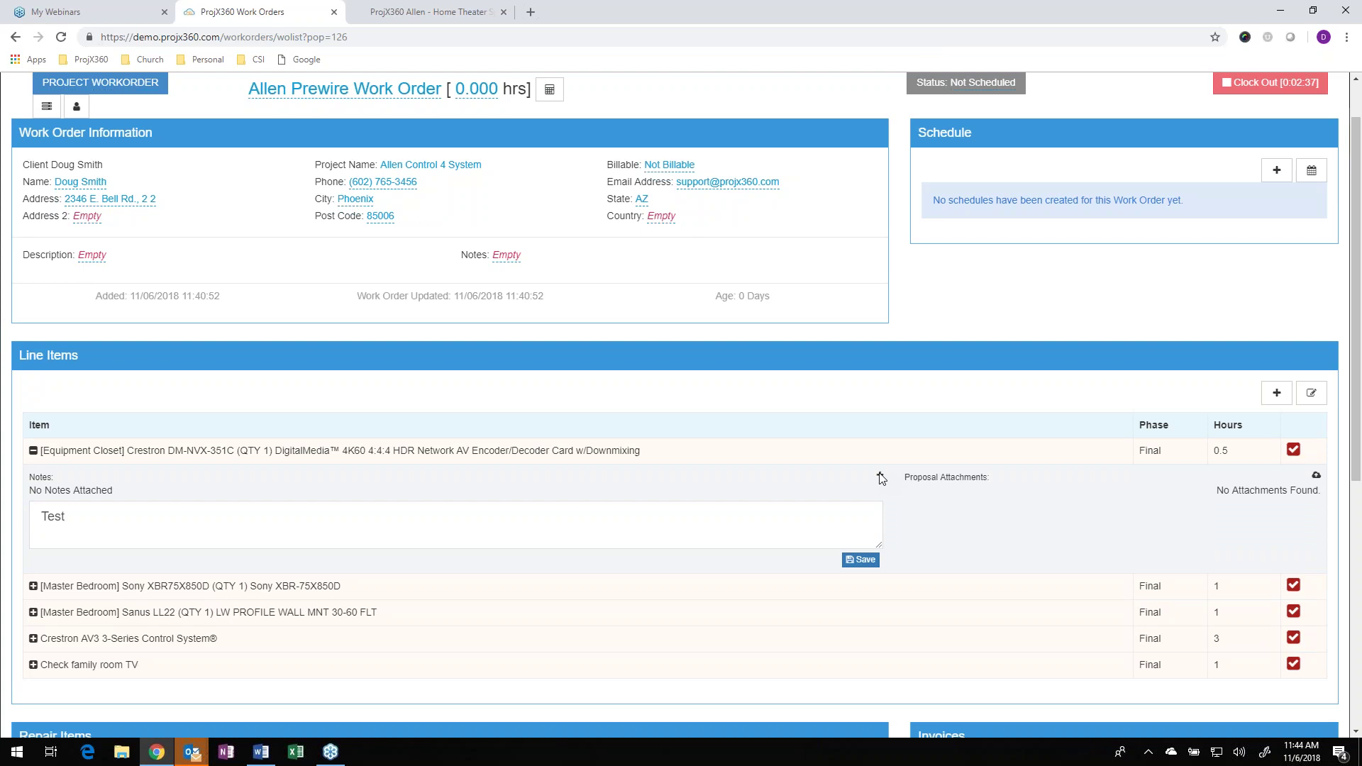
left_click(861, 562)
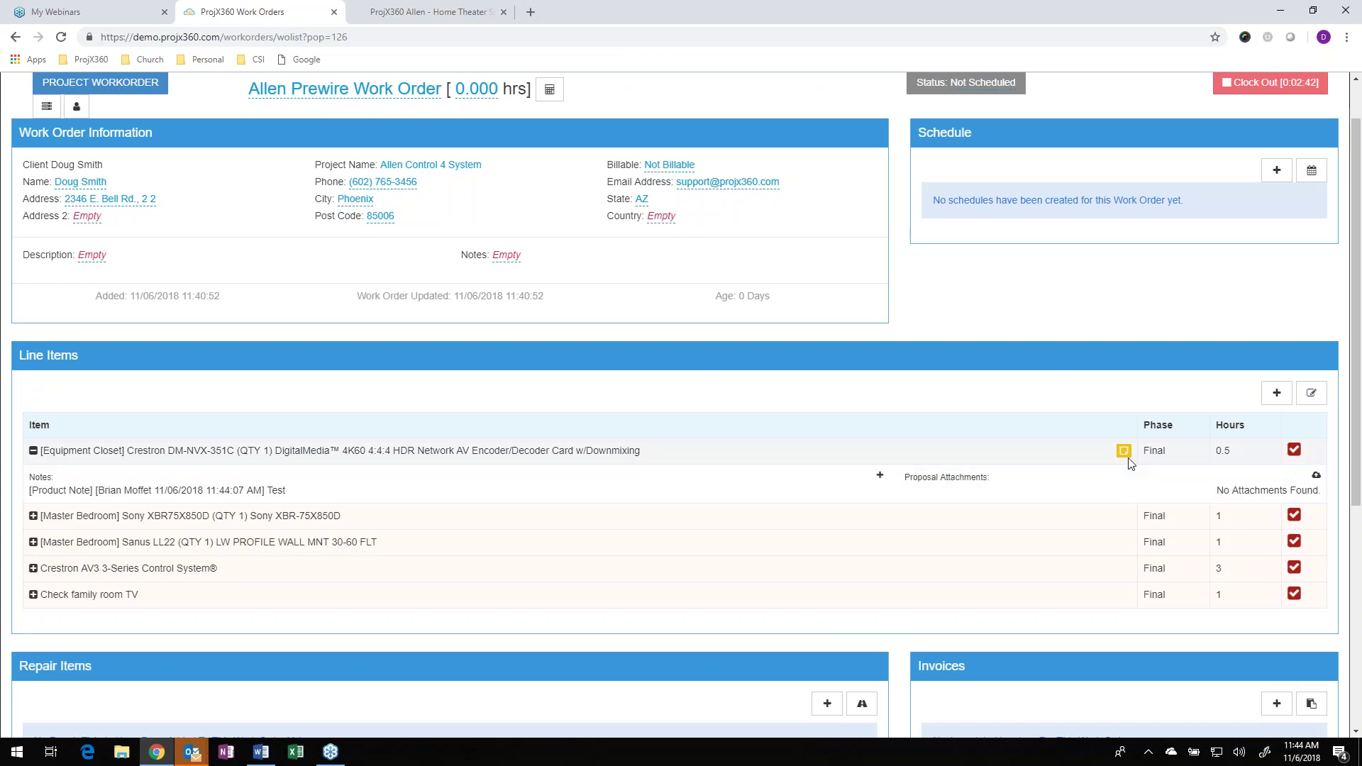
- Attach announcements.jpg to the Crestron DM-NVX-351C line item and show its attachments
left_click(1316, 476)
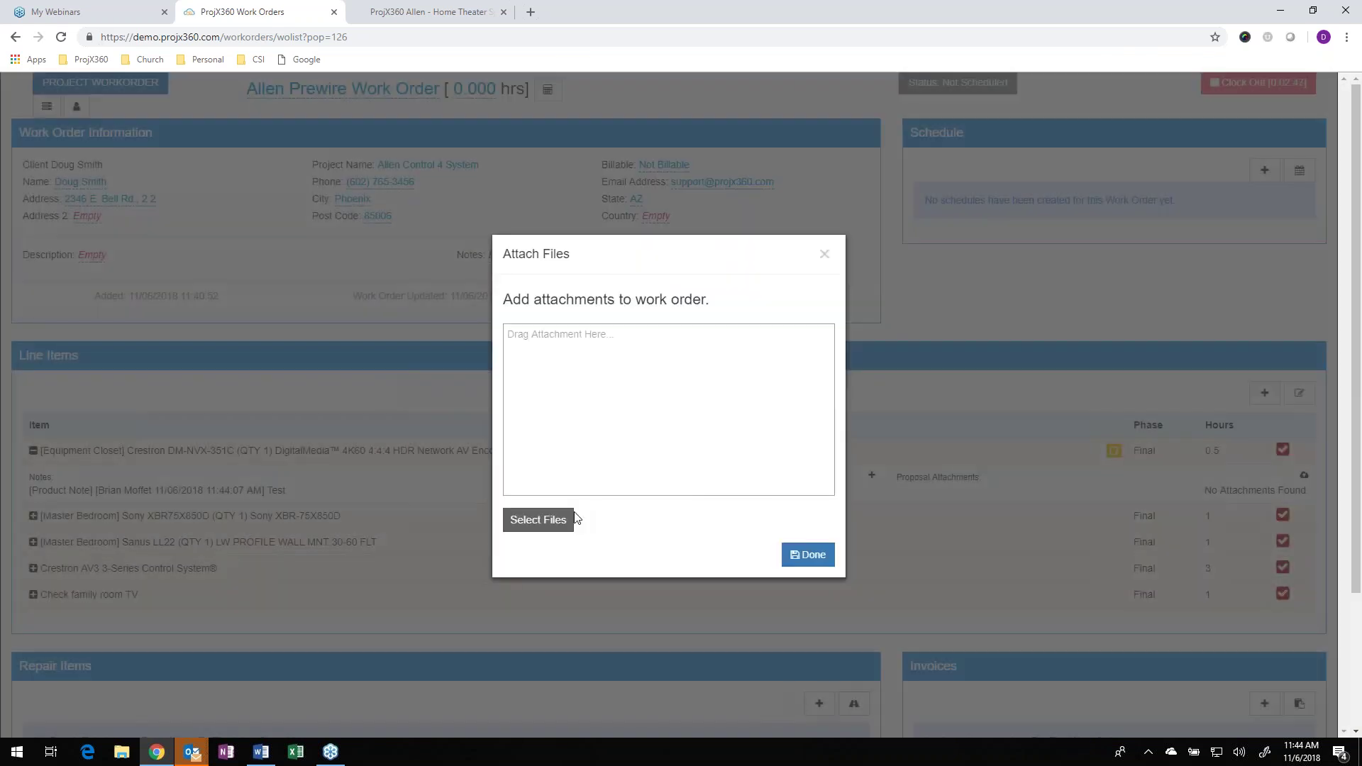
left_click(560, 520)
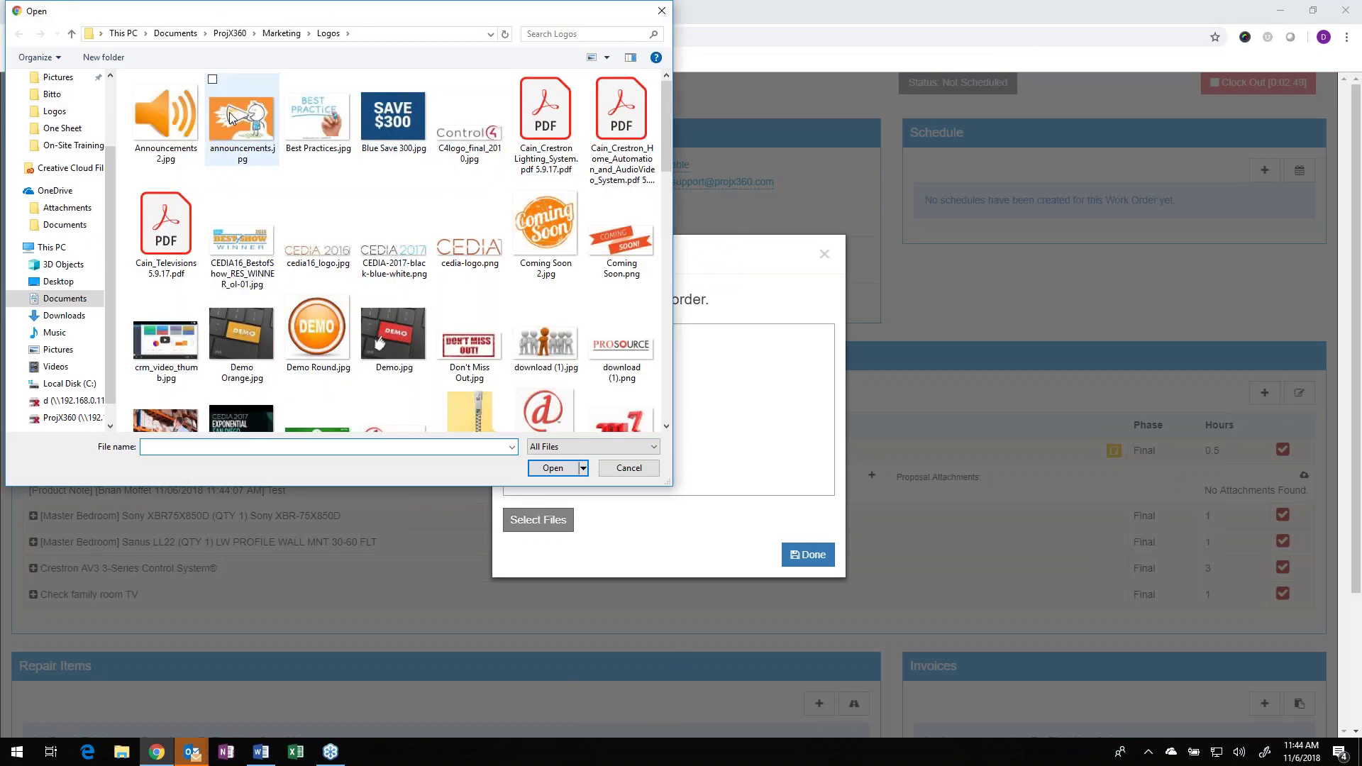
left_click(241, 117)
left_click(557, 469)
left_click(805, 555)
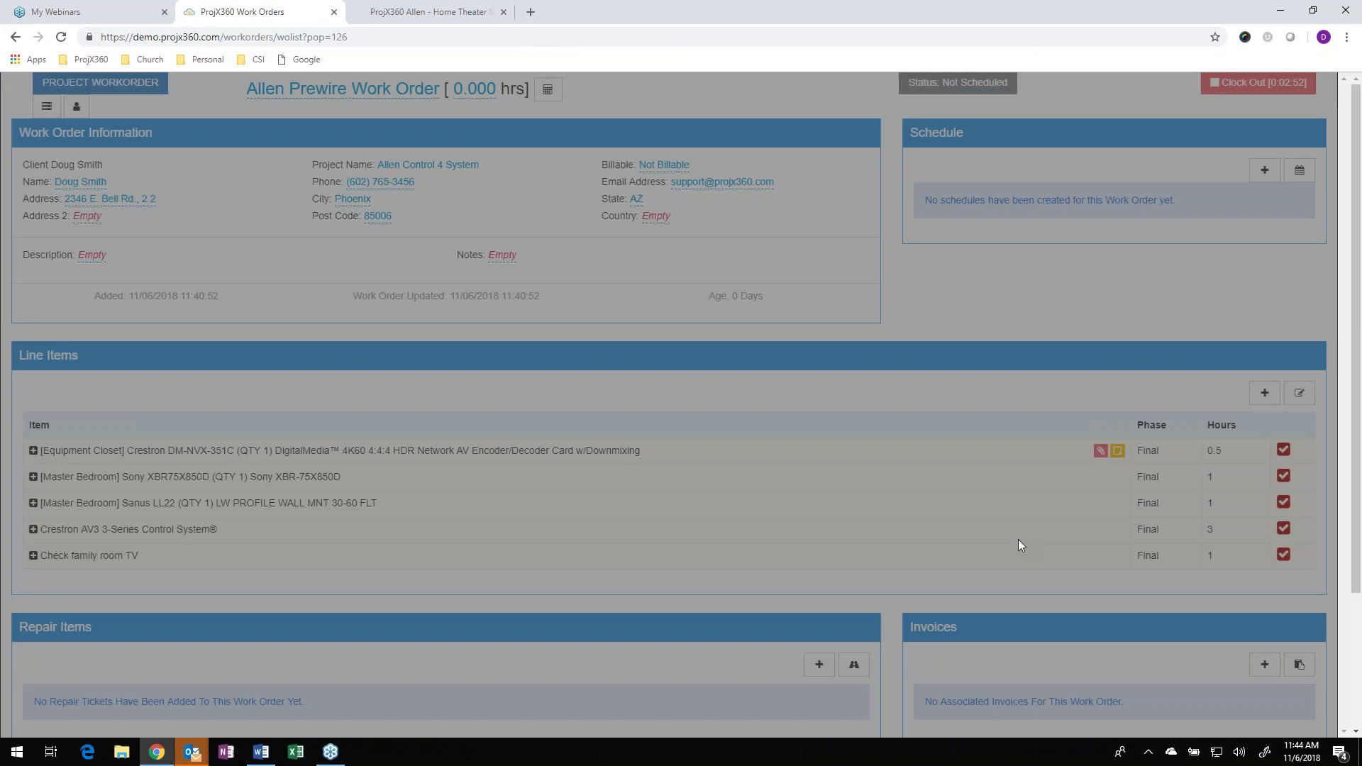
left_click(1104, 454)
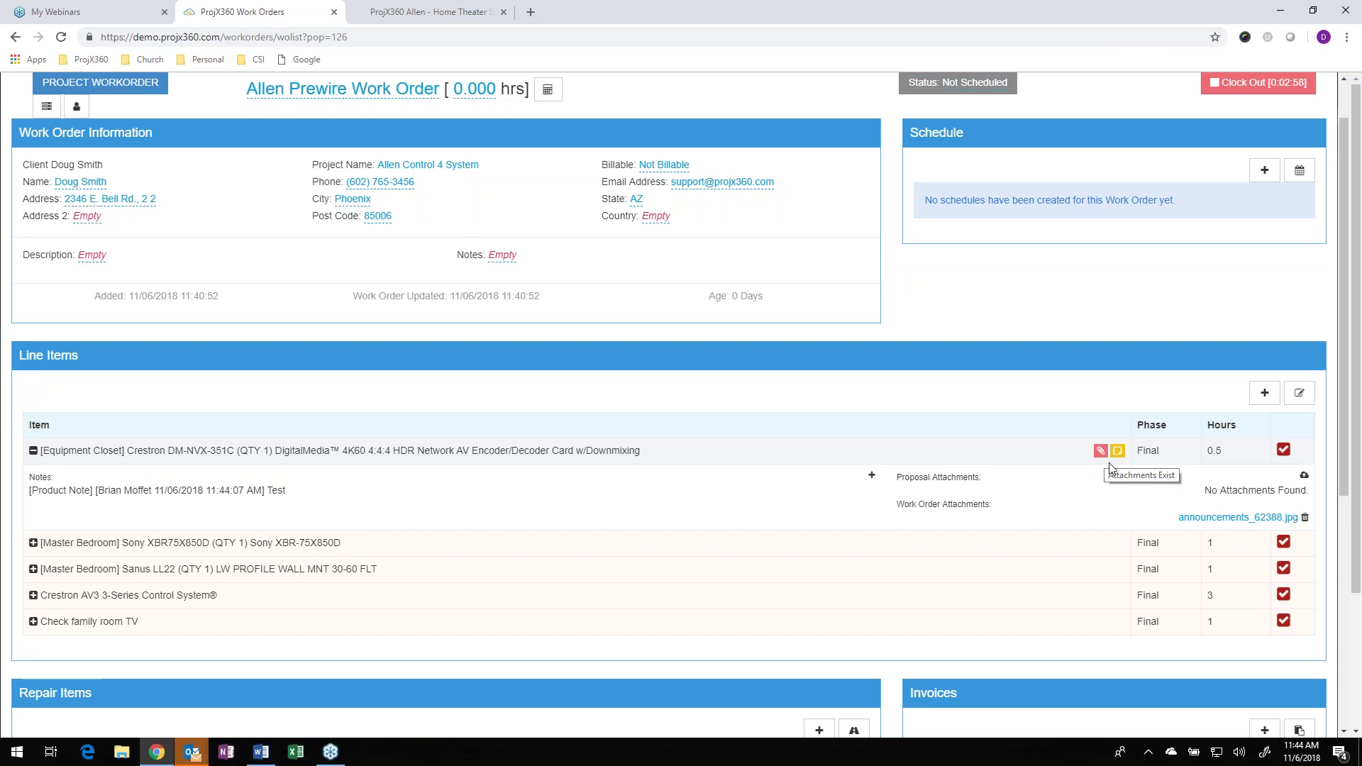
- Mark the Crestron DM-NVX-351C, Sony XBR75X850D and Sanus LL22 line items complete, and recalculate the work order's total hours
left_click(1283, 449)
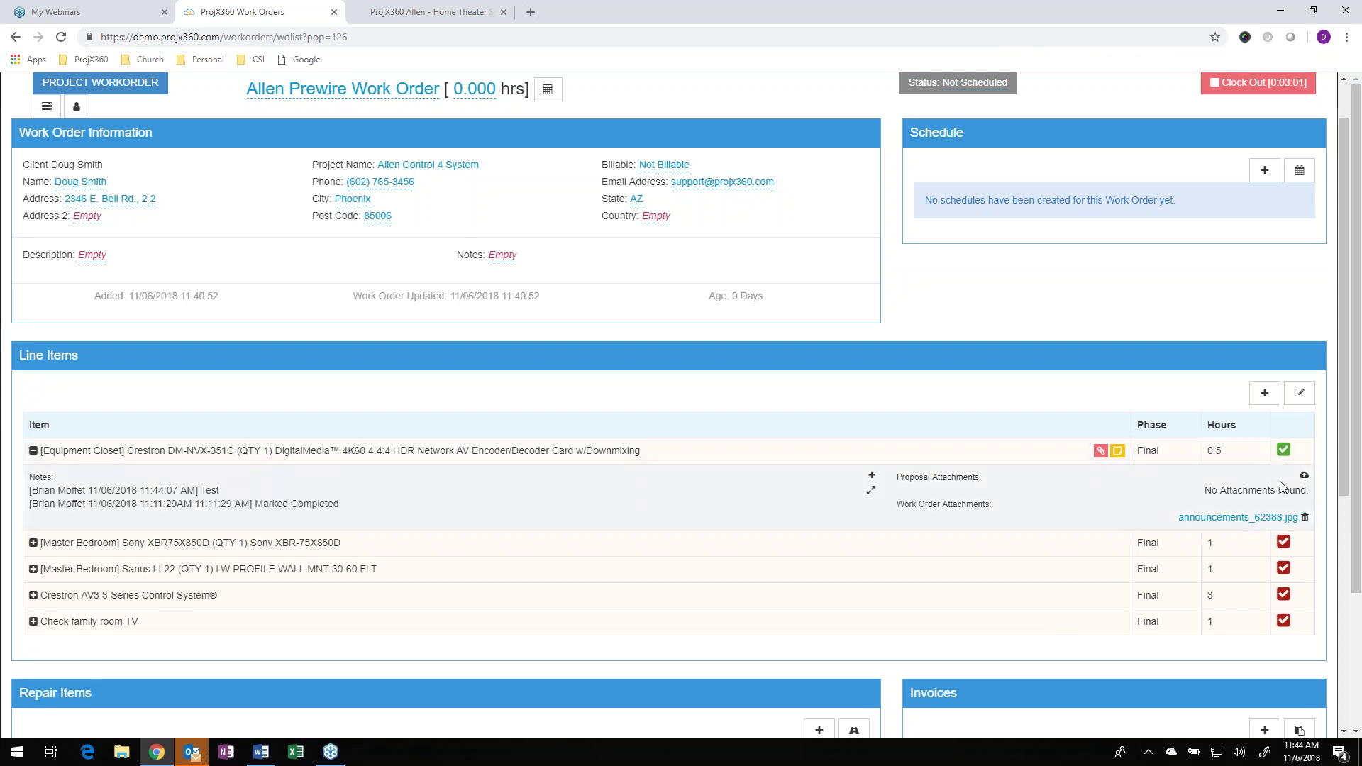
left_click(1284, 476)
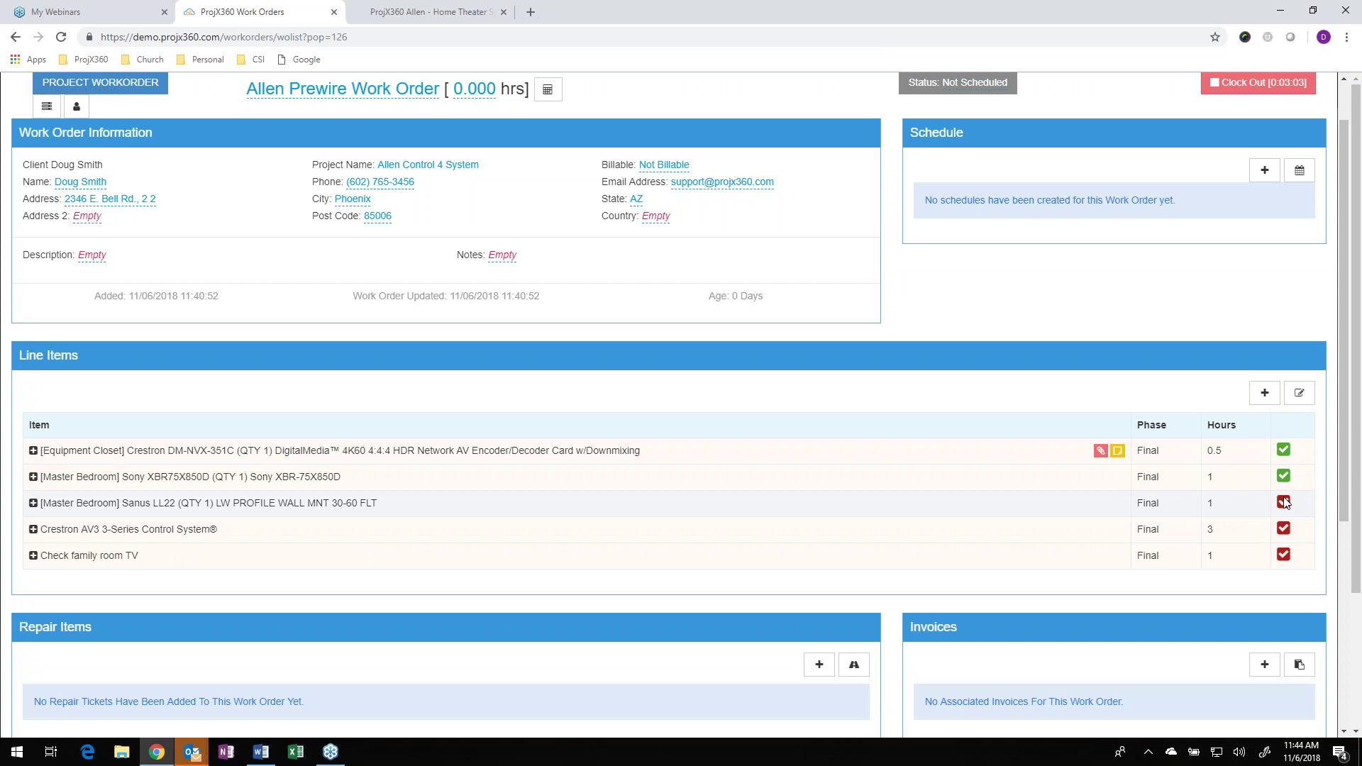
left_click(1283, 502)
left_click(33, 503)
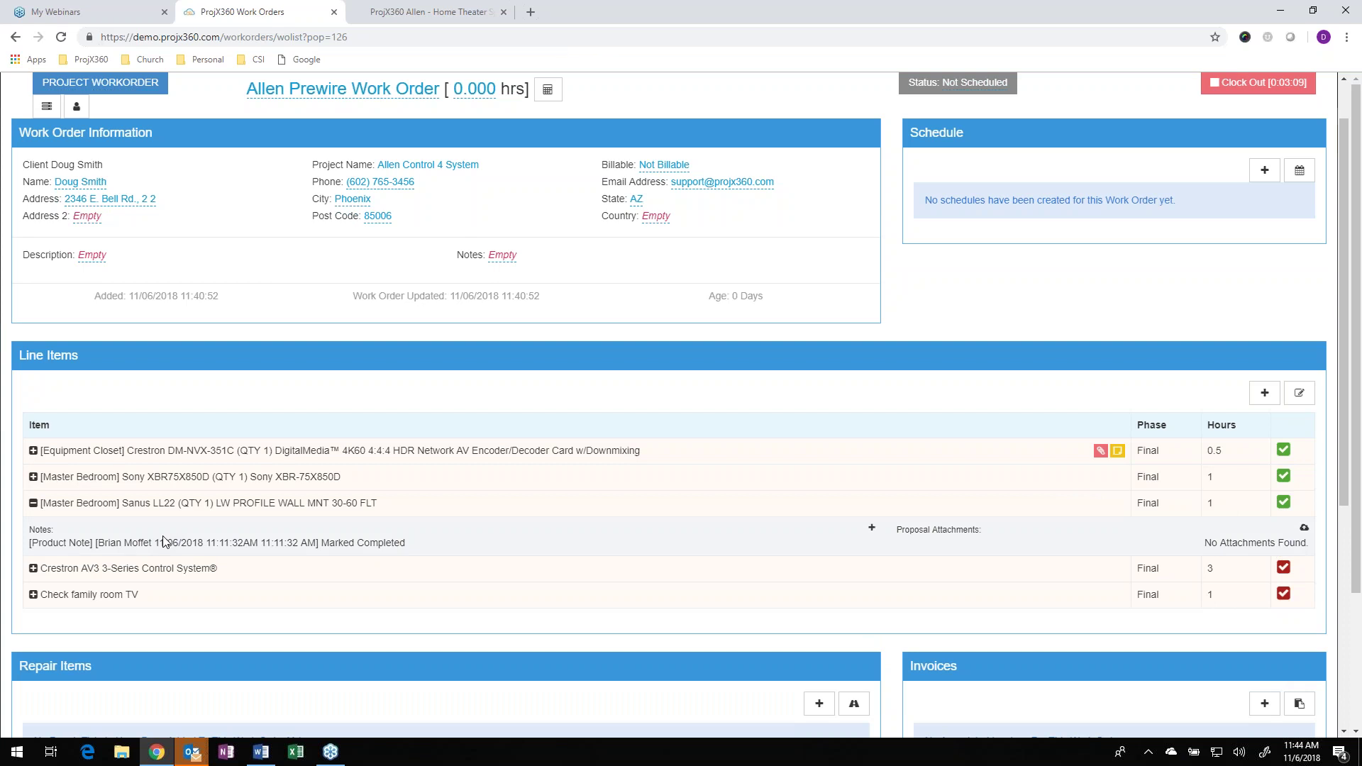
left_click(34, 503)
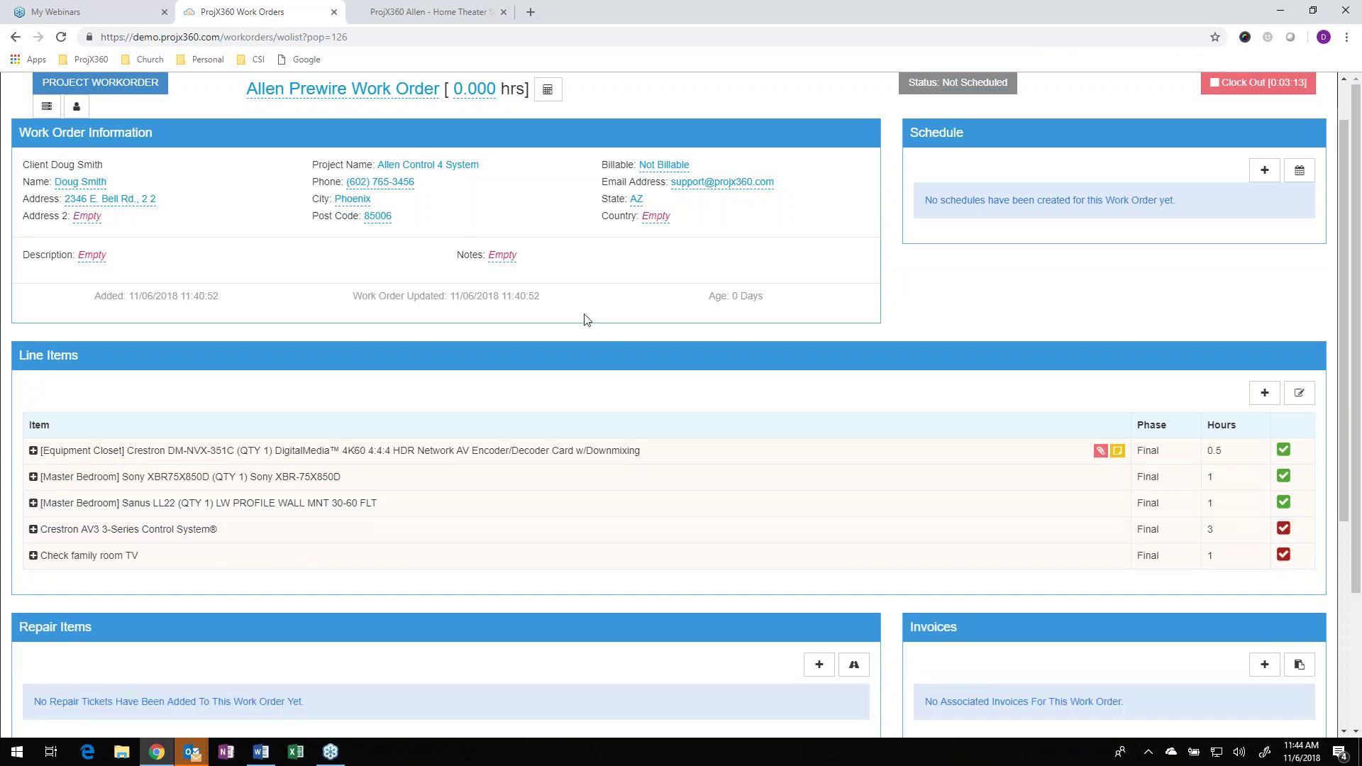
scroll(581, 312, "up", 1)
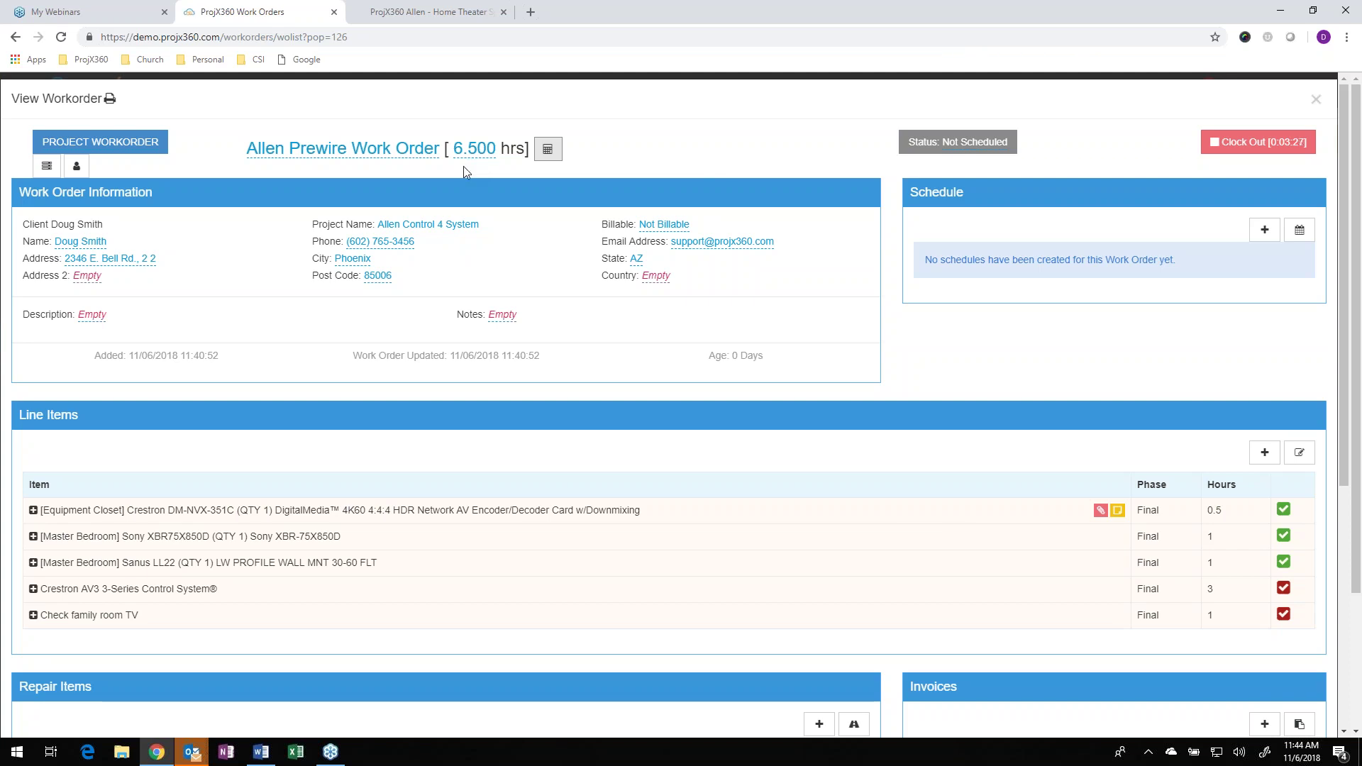
scroll(688, 472, "down", 4)
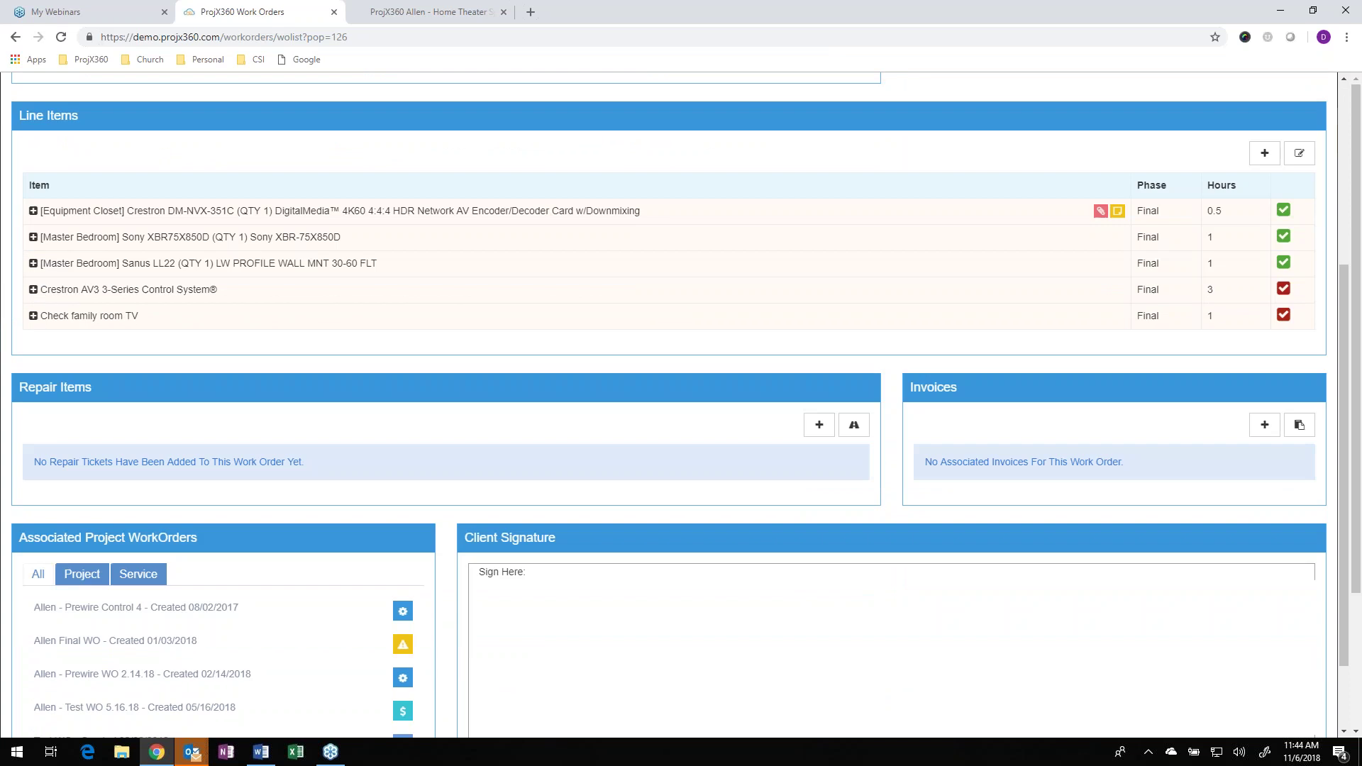
scroll(674, 445, "down", 2)
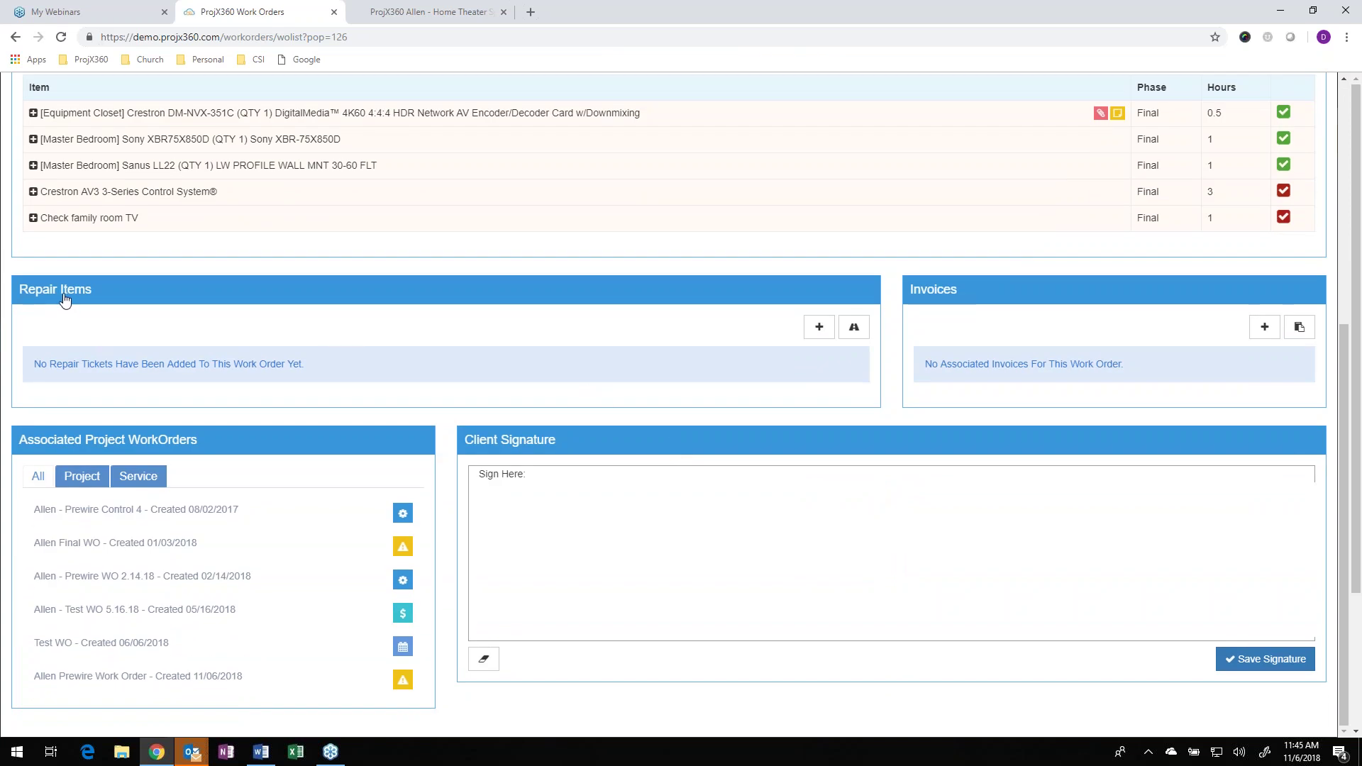
left_click(818, 326)
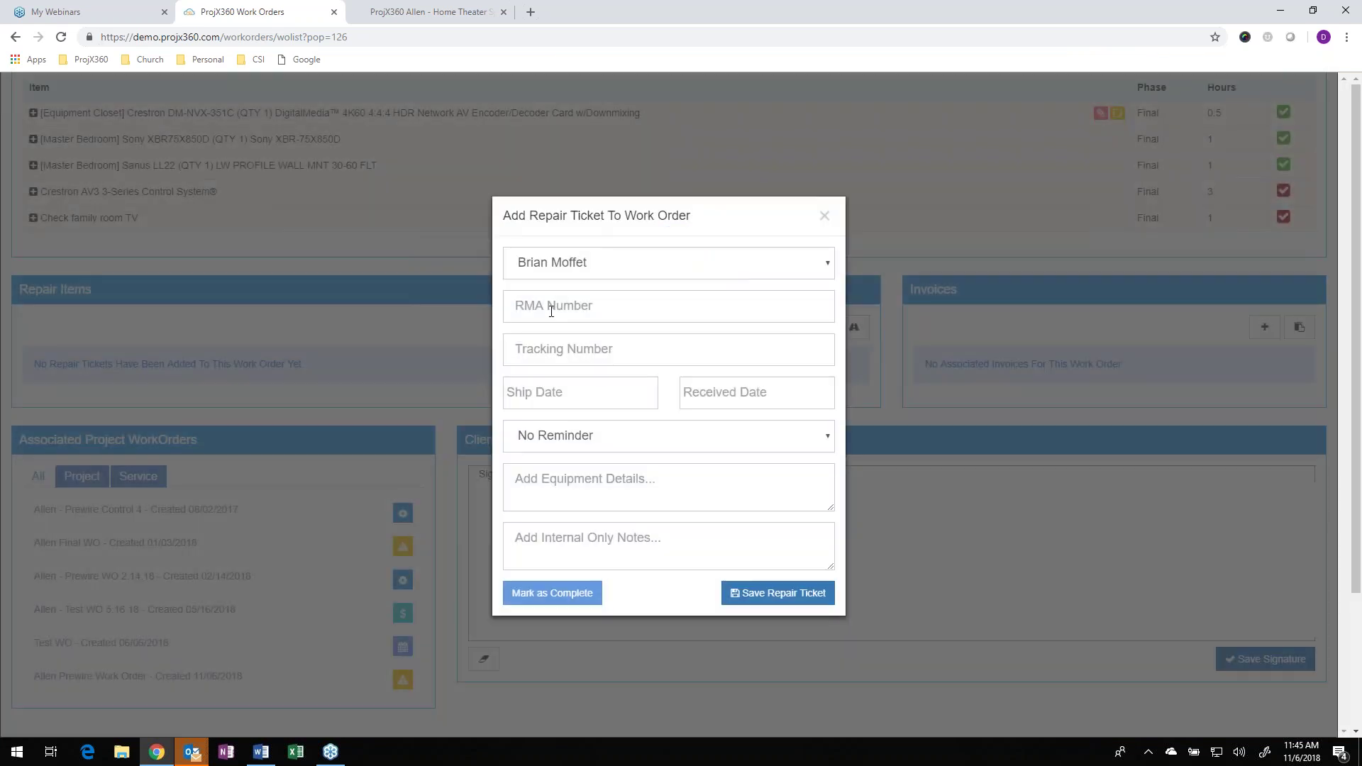
left_click(570, 413)
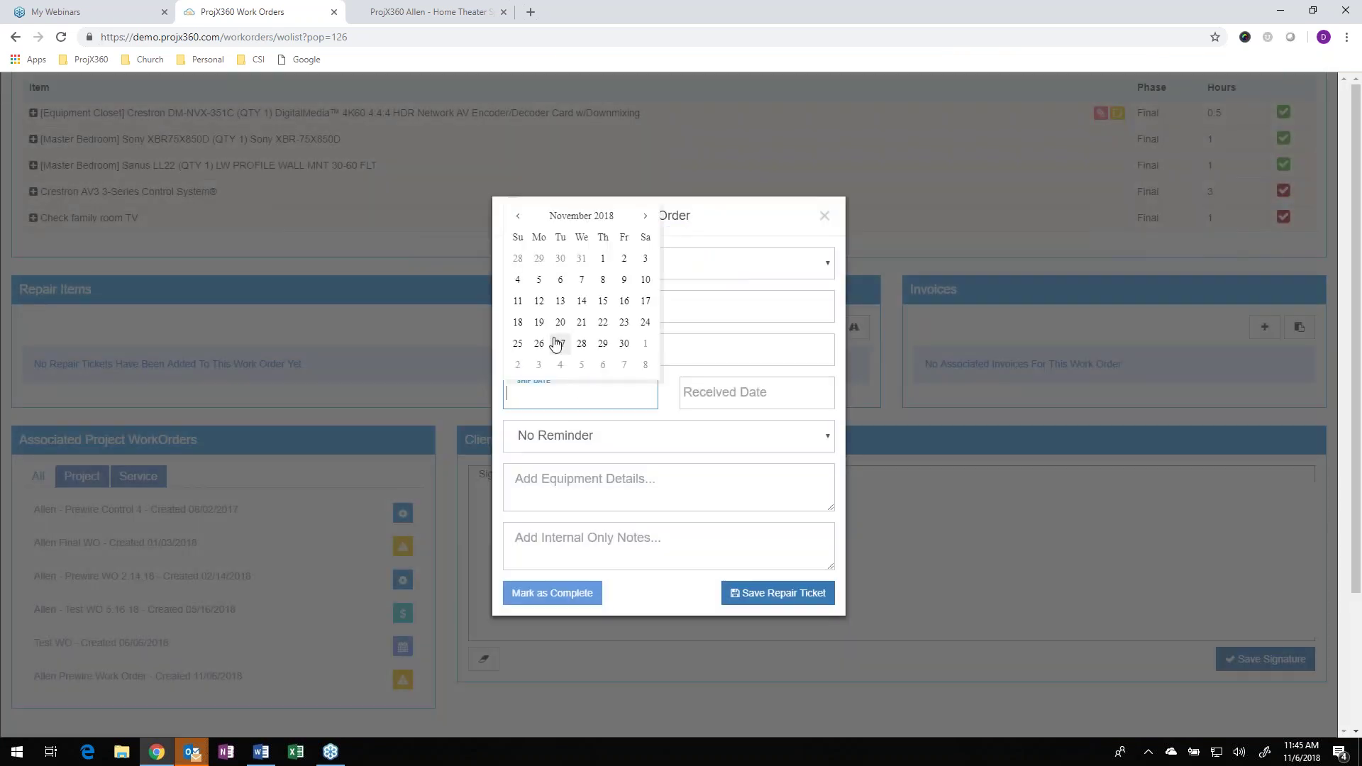
left_click(560, 279)
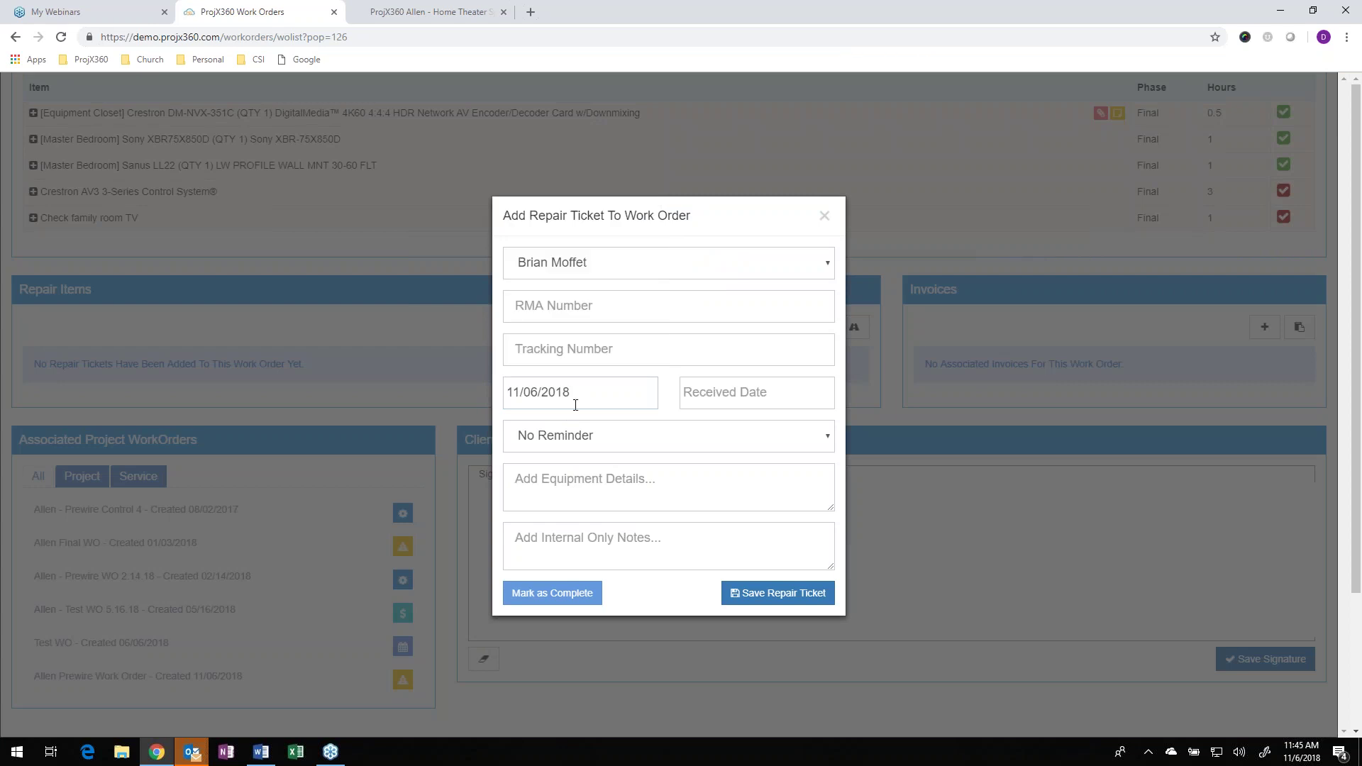
left_click(620, 440)
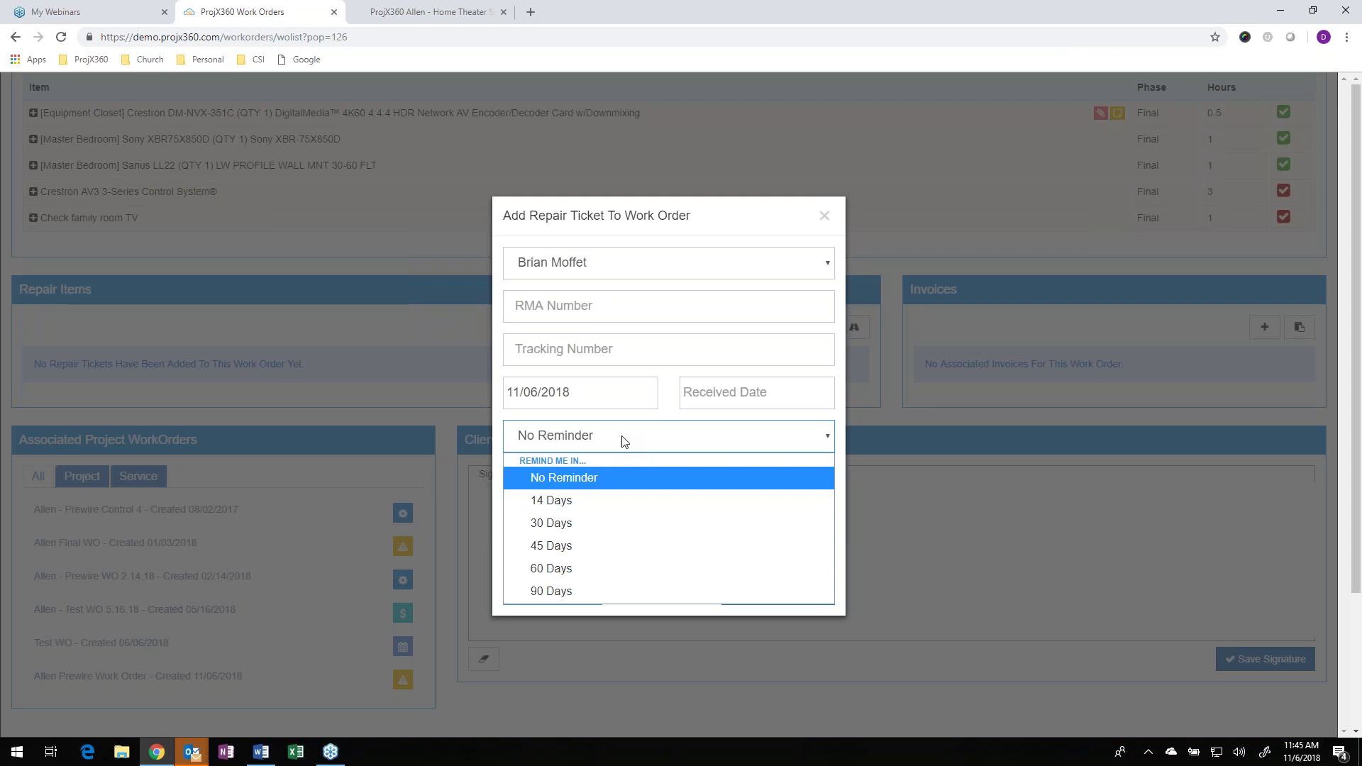
left_click(824, 216)
- Clock out of the work order, stopping its time tracking without entering notes
scroll(844, 369, "up", 6)
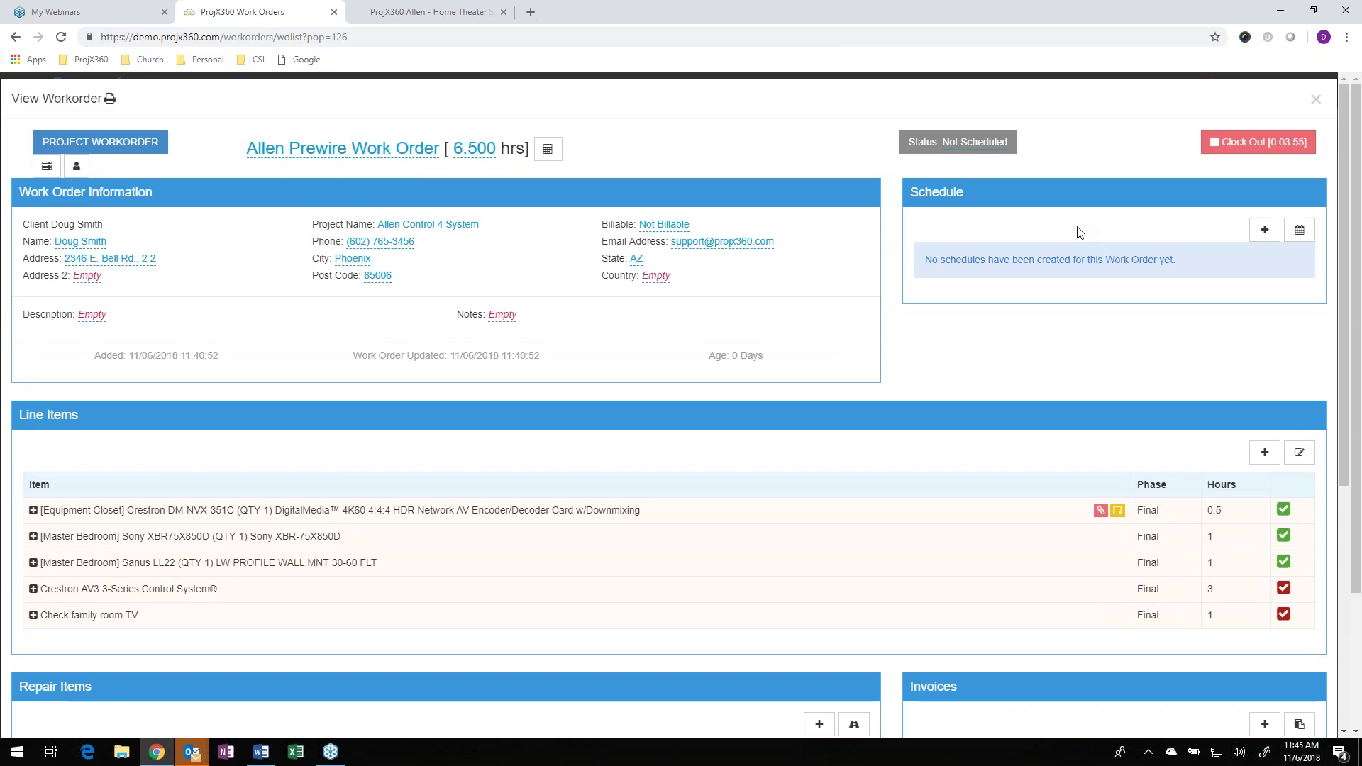
left_click(1257, 144)
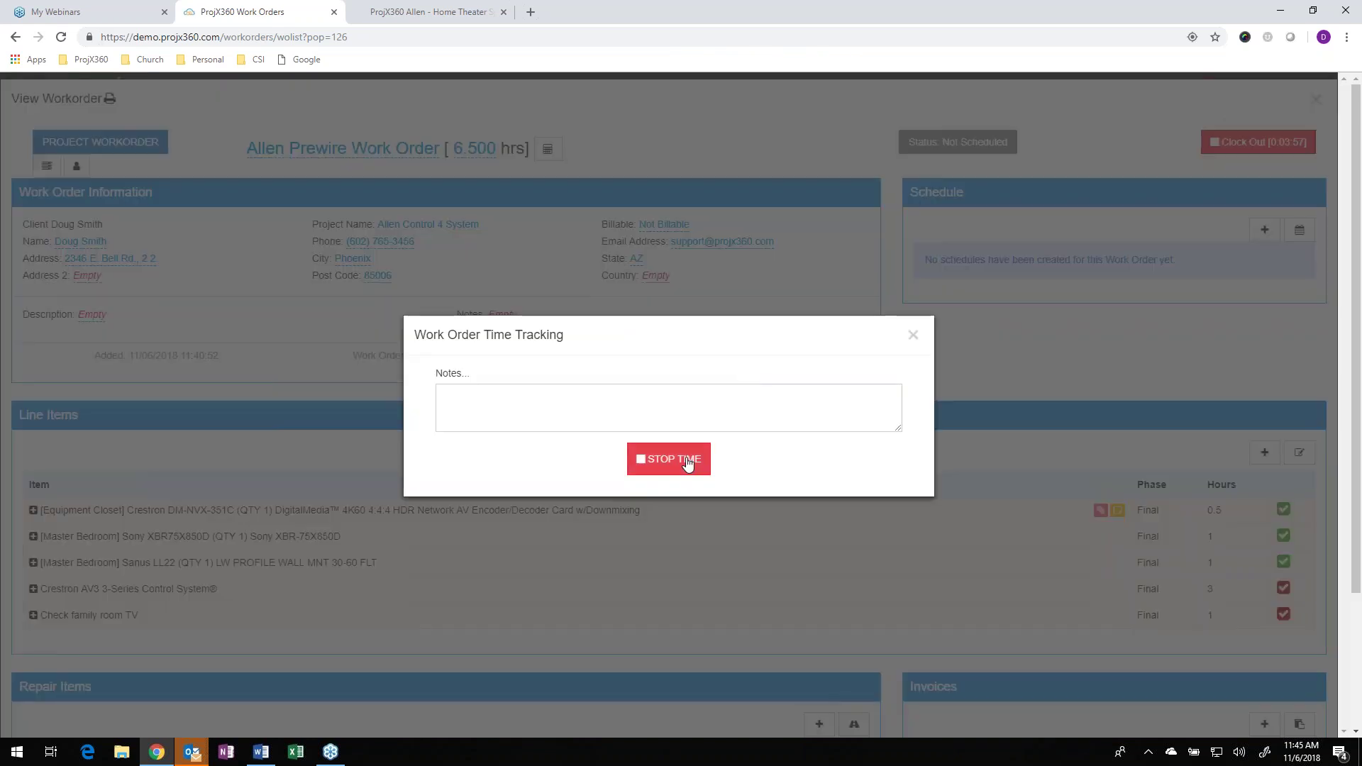
left_click(687, 463)
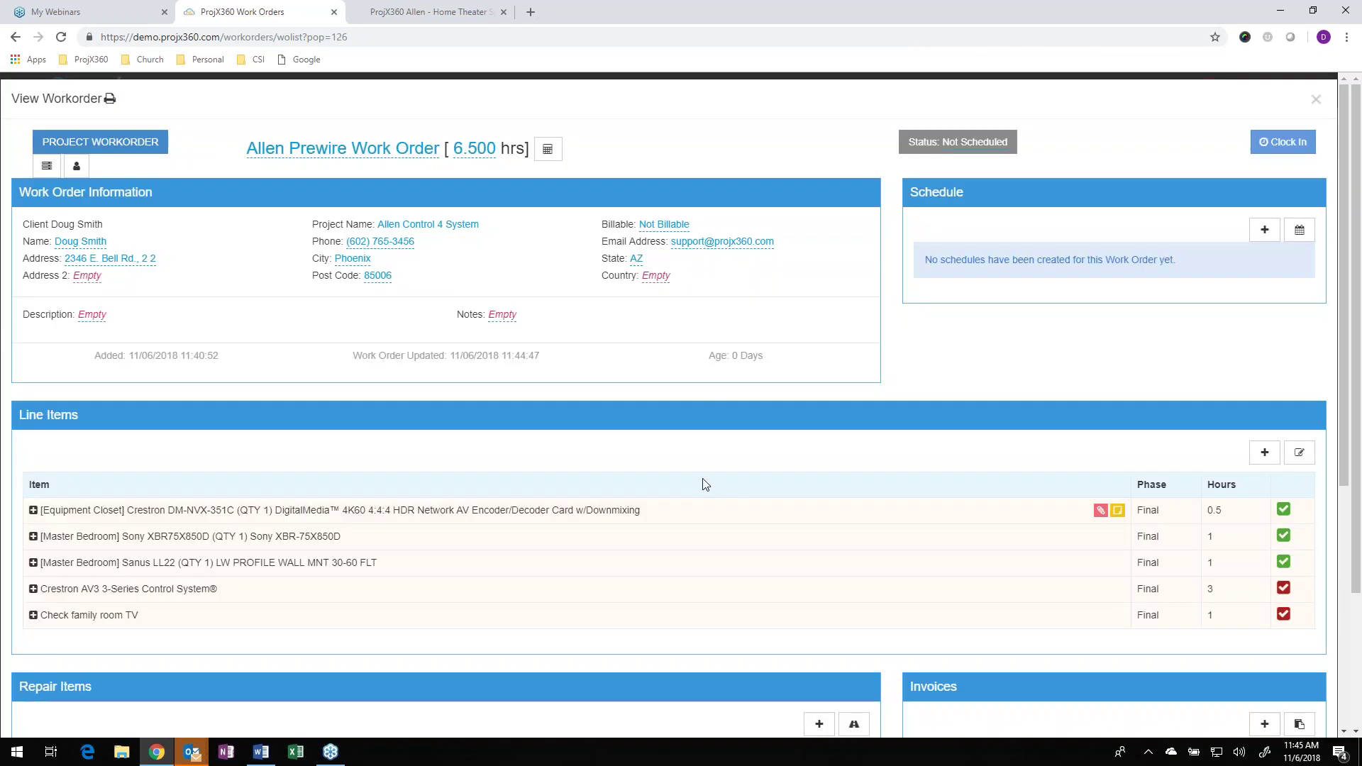
- Create an invoice for the work order and add its not-yet-invoiced Final phase time tracking entry
scroll(706, 483, "down", 5)
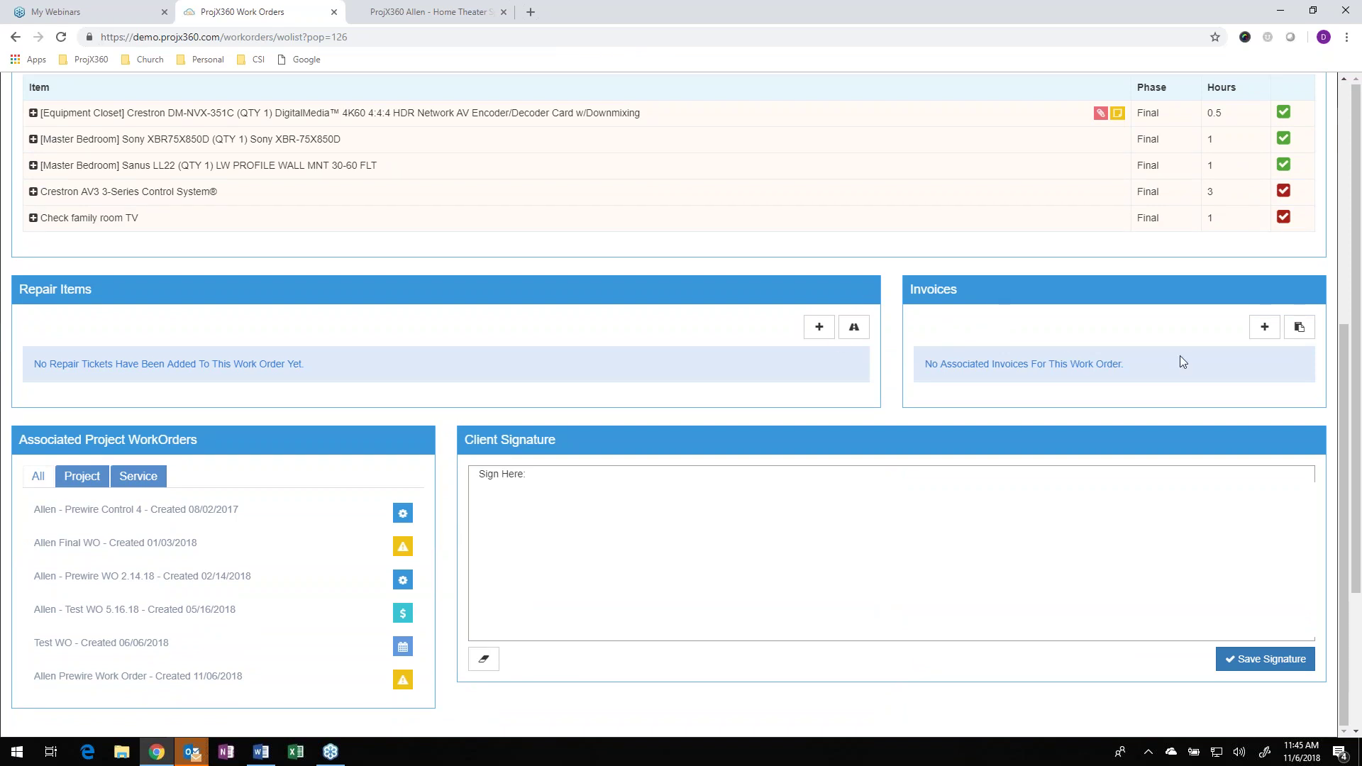
left_click(1265, 328)
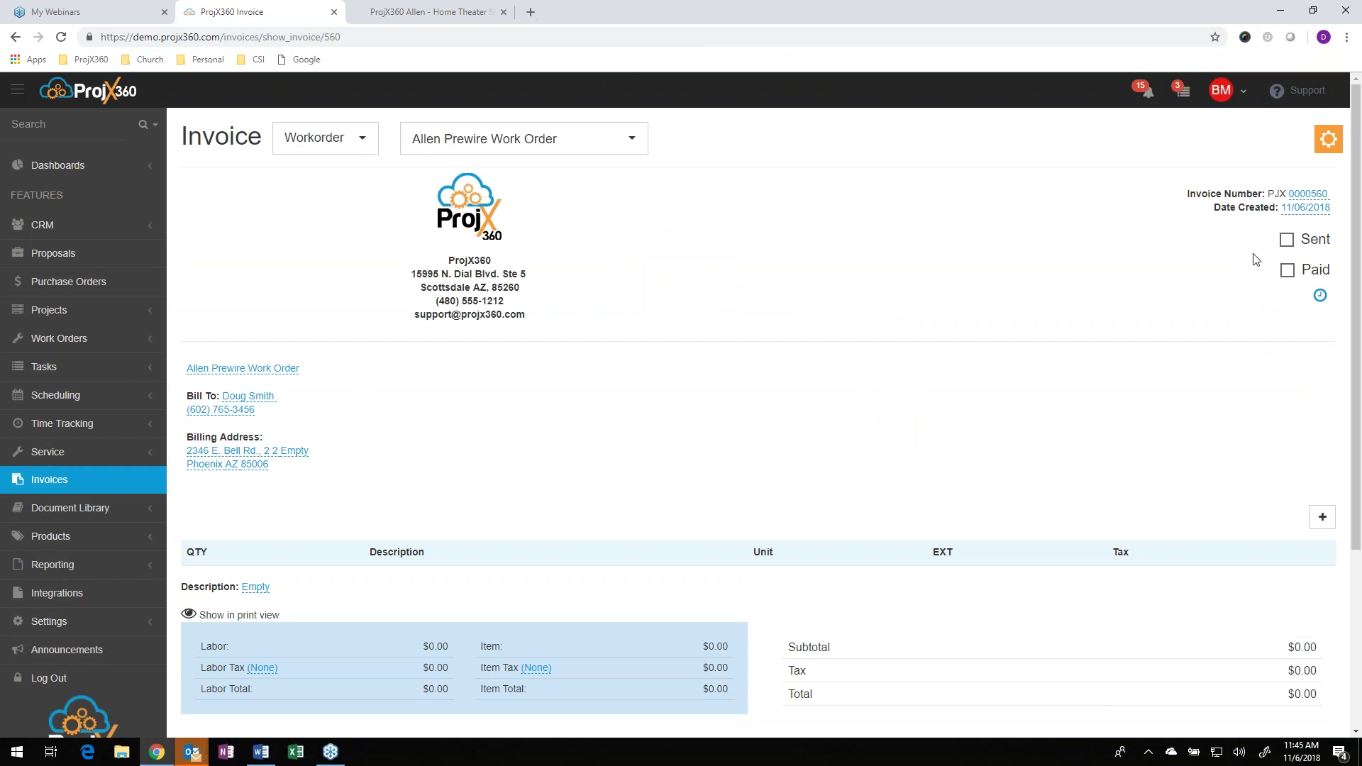
left_click(1319, 298)
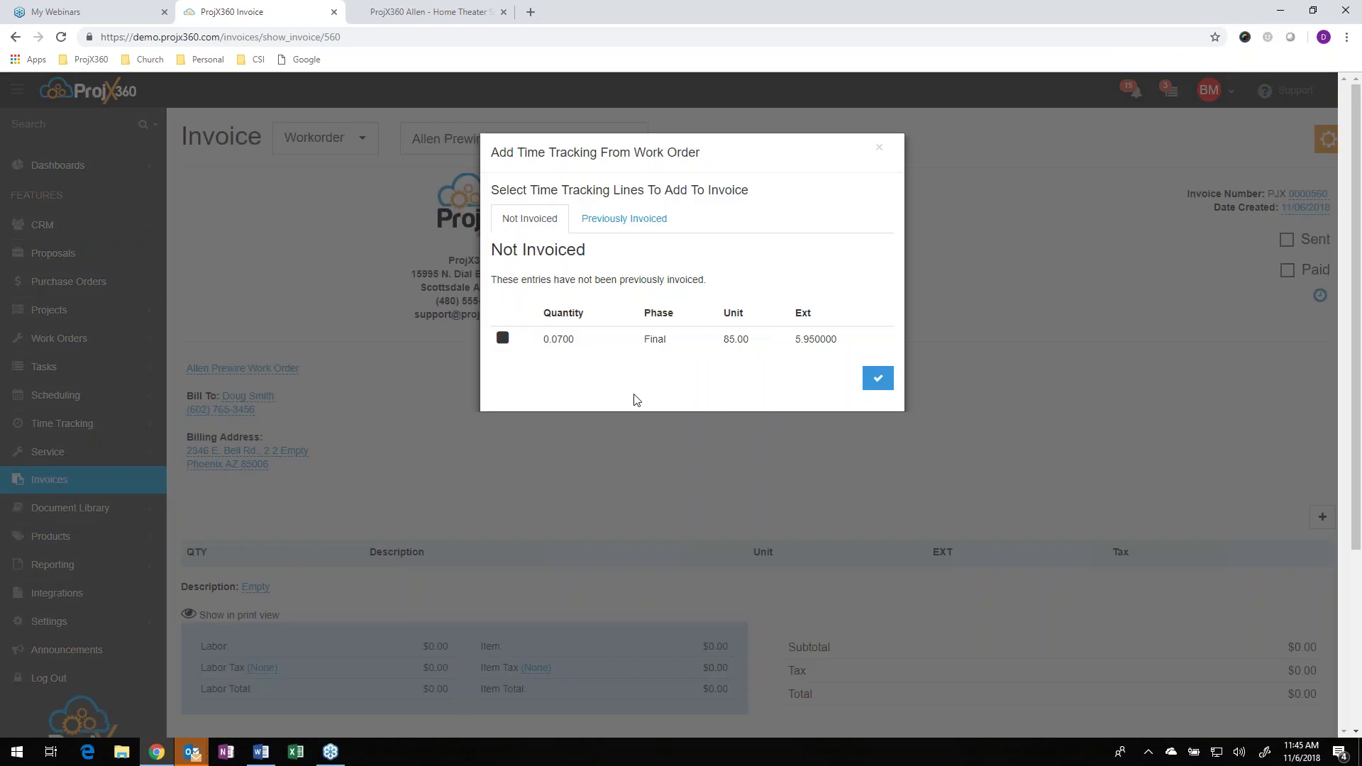
left_click(505, 339)
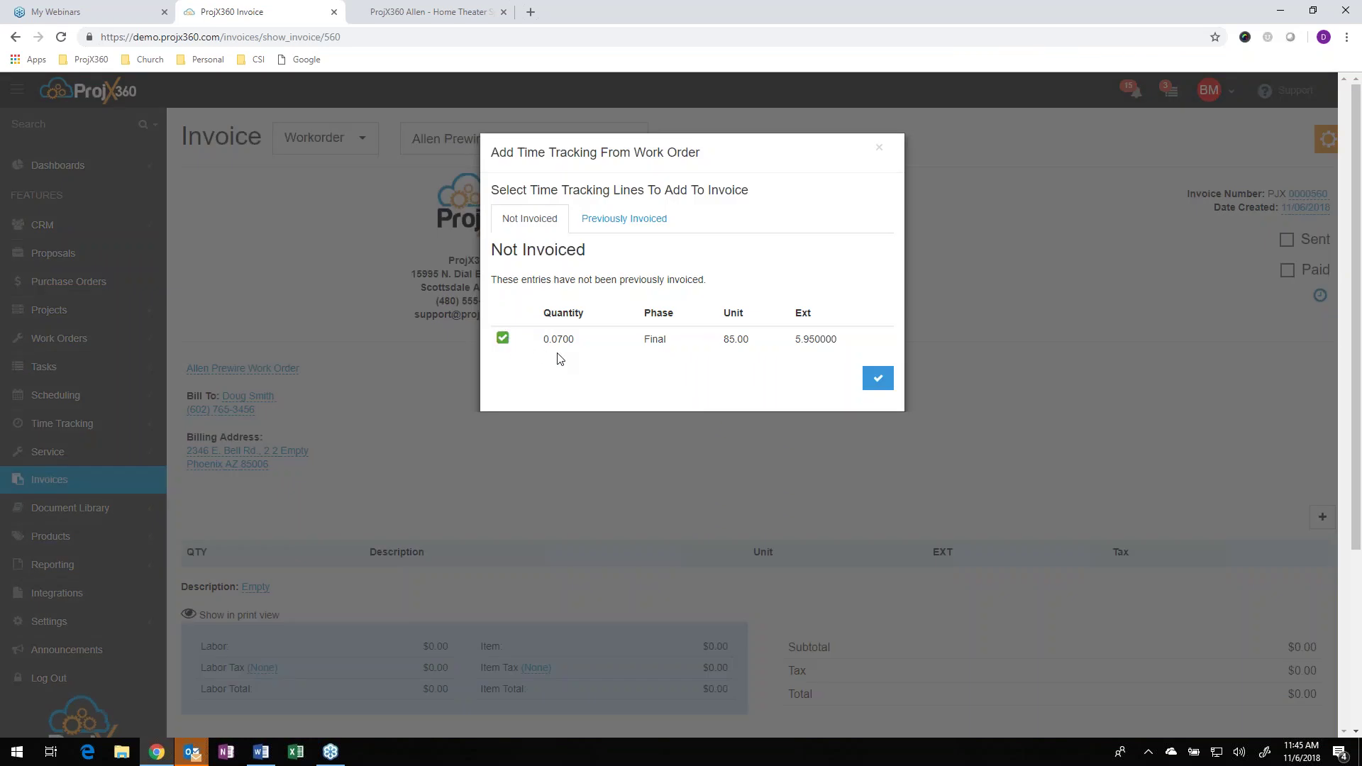
left_click(874, 381)
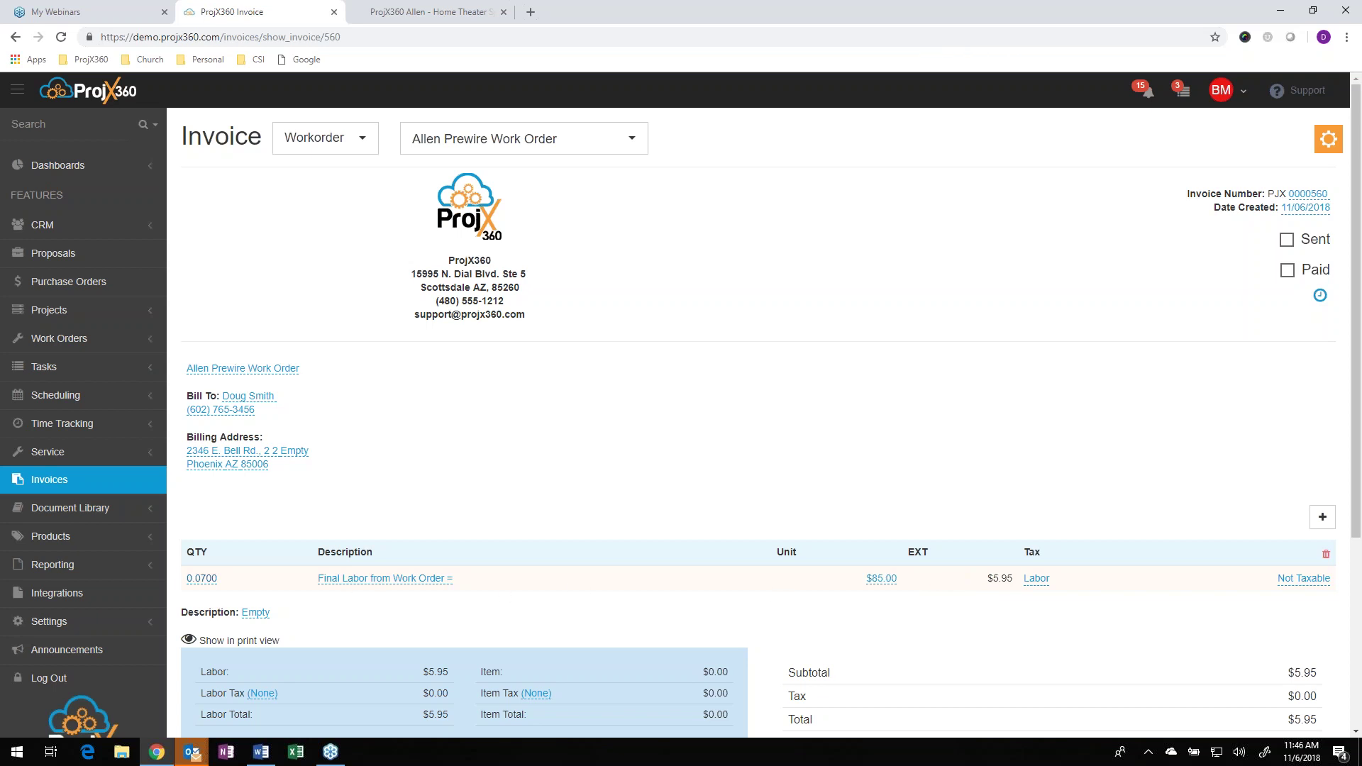
left_click(202, 578)
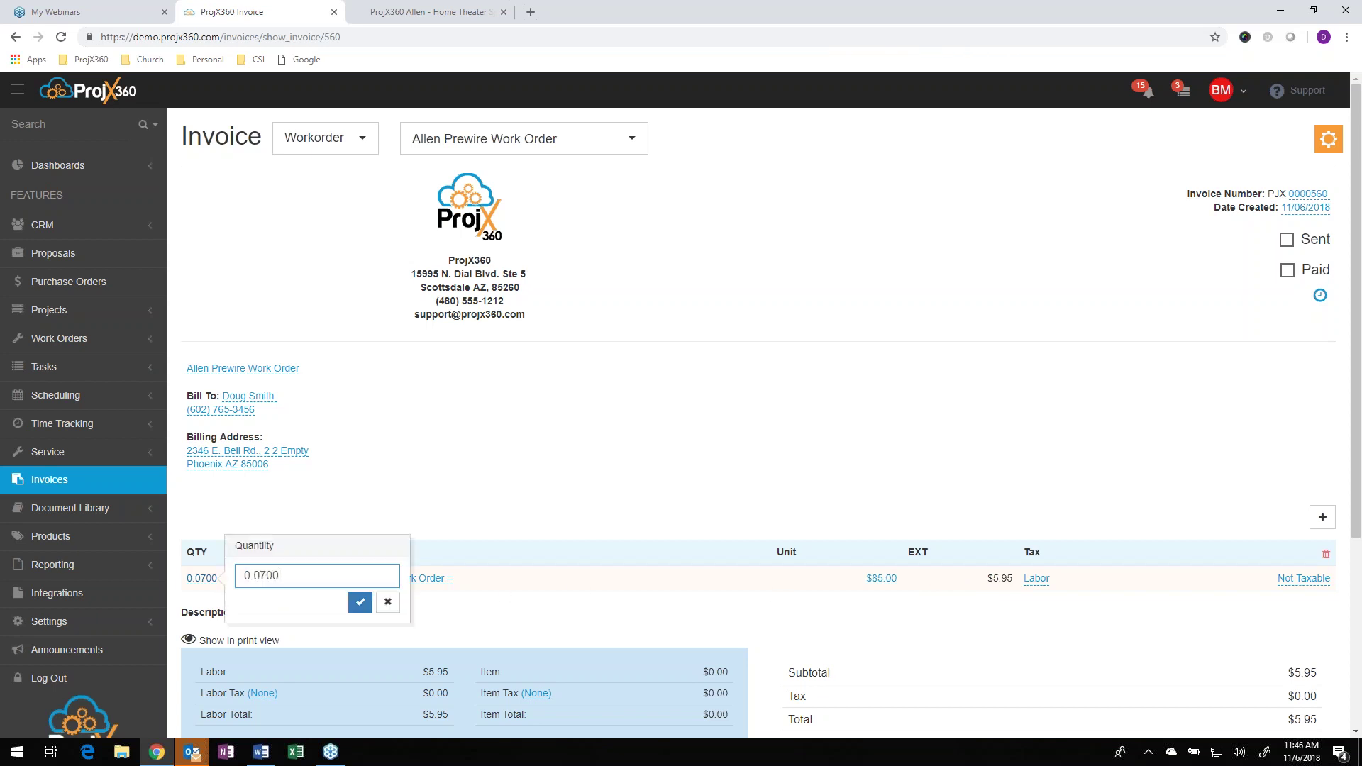
left_click(630, 484)
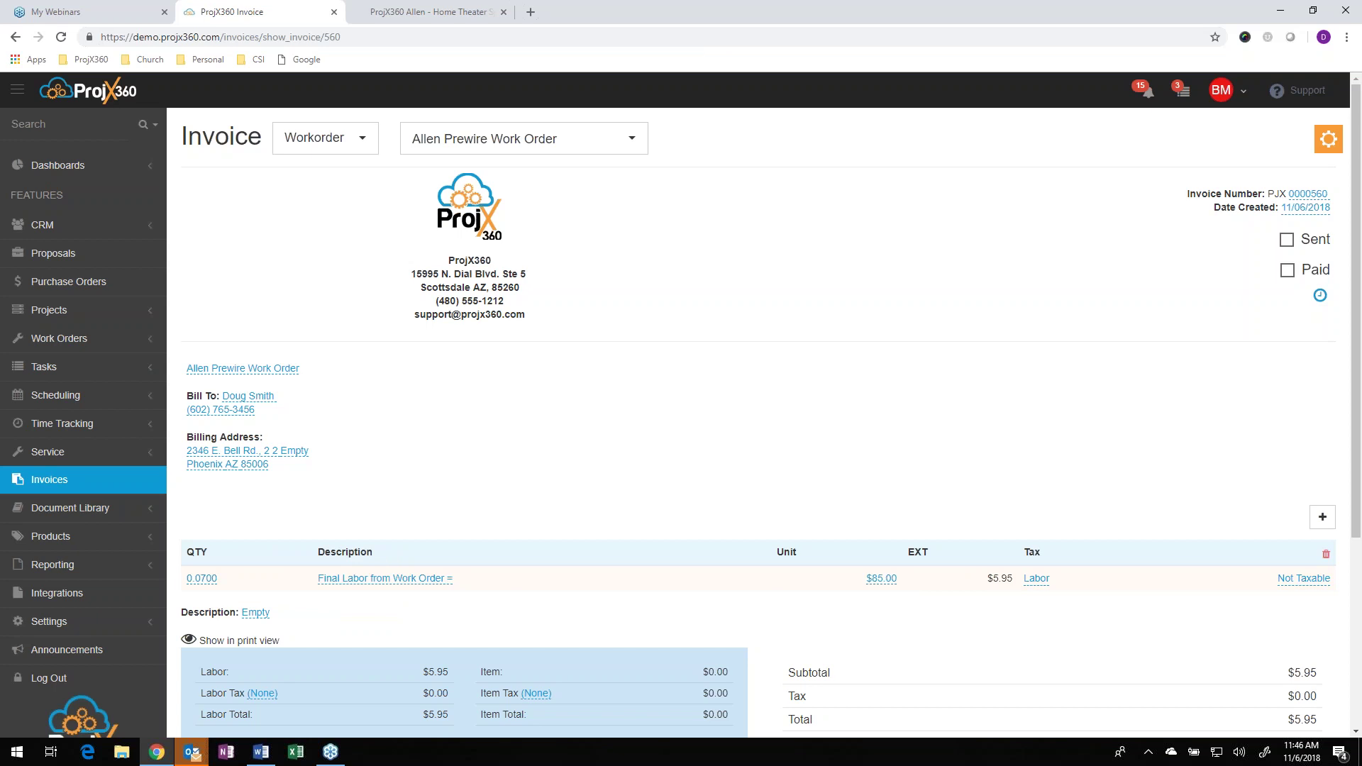
- Start a new invoice line of type Local Products and choose the Crestron AM-101 as its product
scroll(1207, 478, "down", 2)
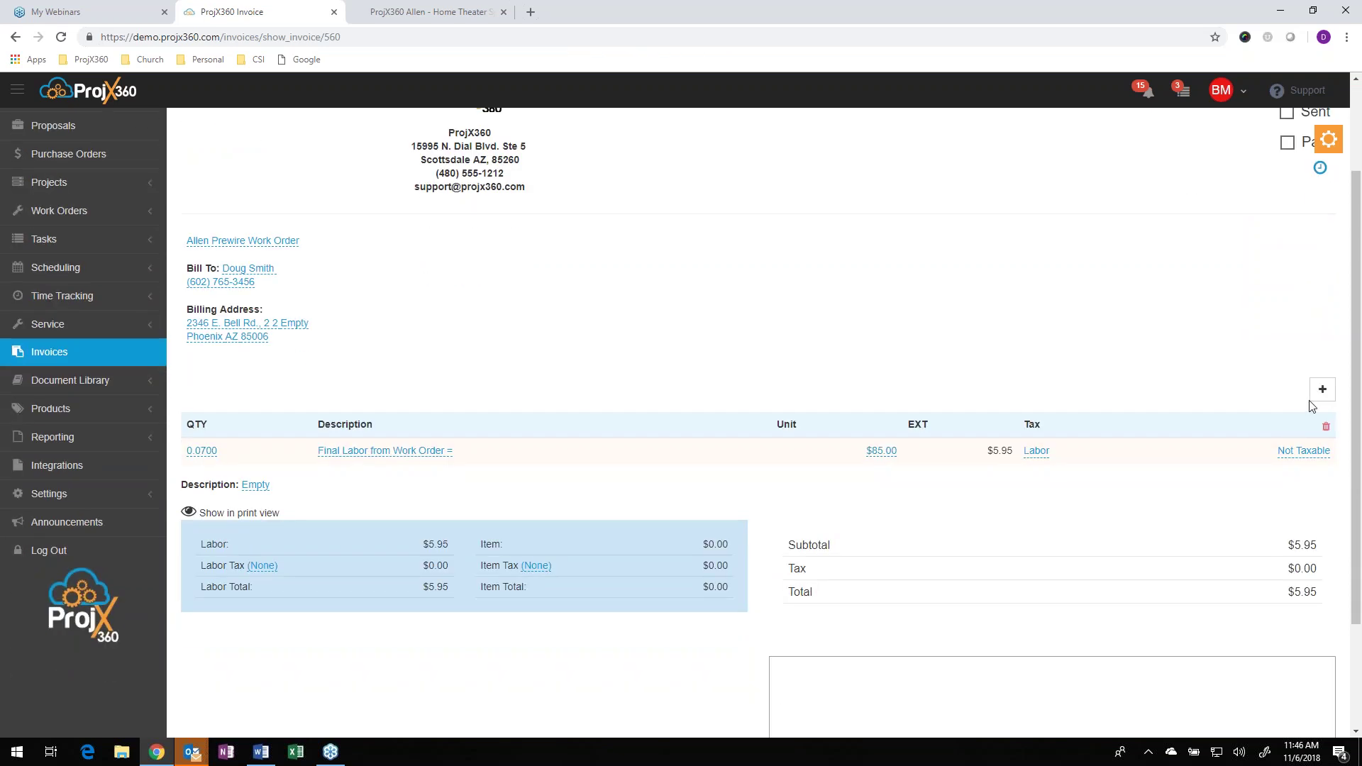
left_click(1322, 392)
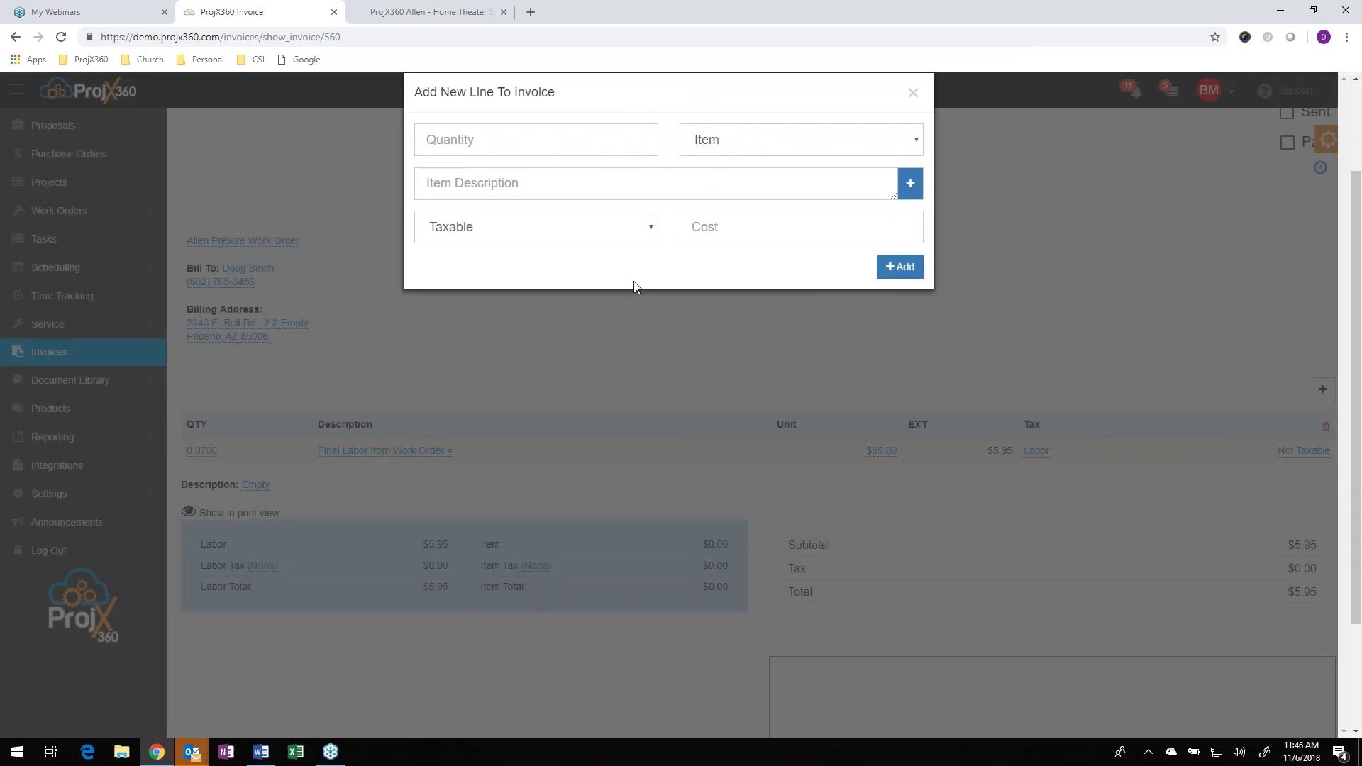
left_click(750, 145)
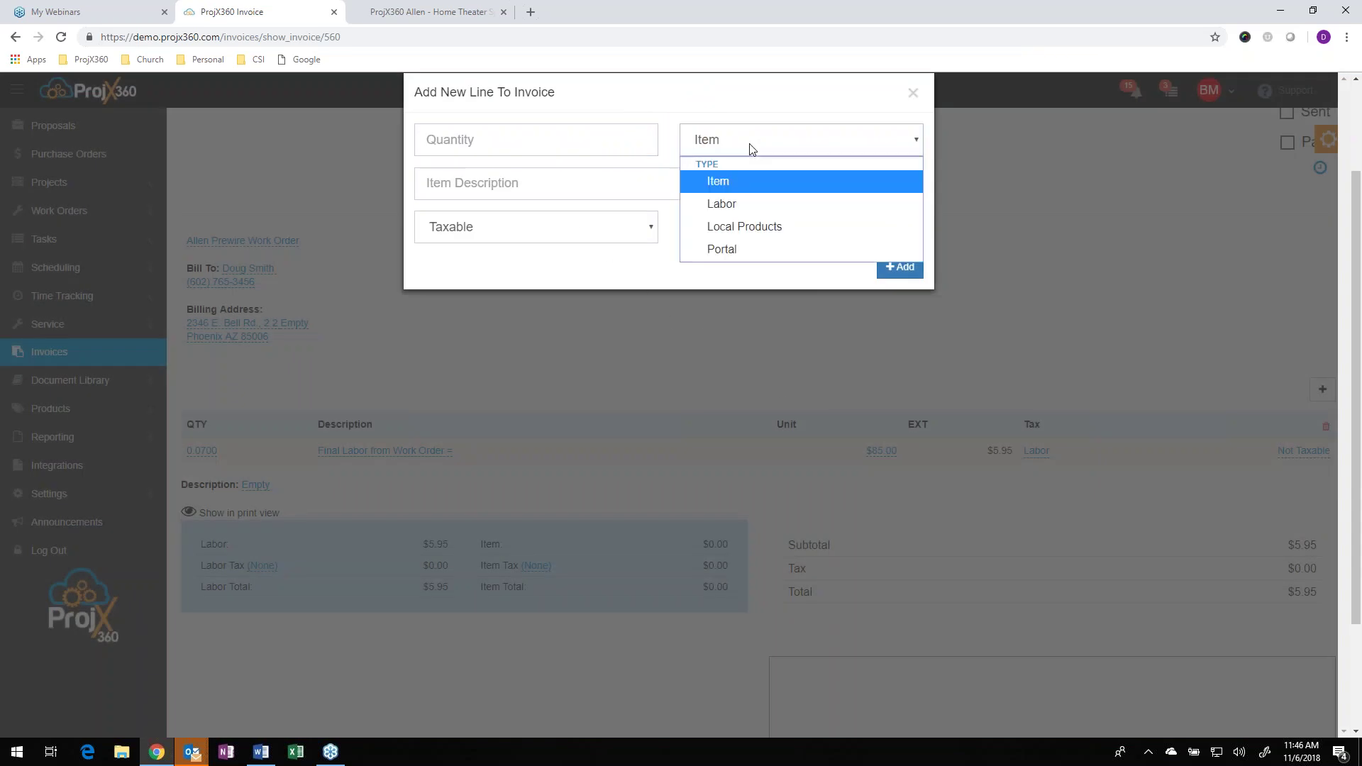
left_click(729, 204)
left_click(635, 195)
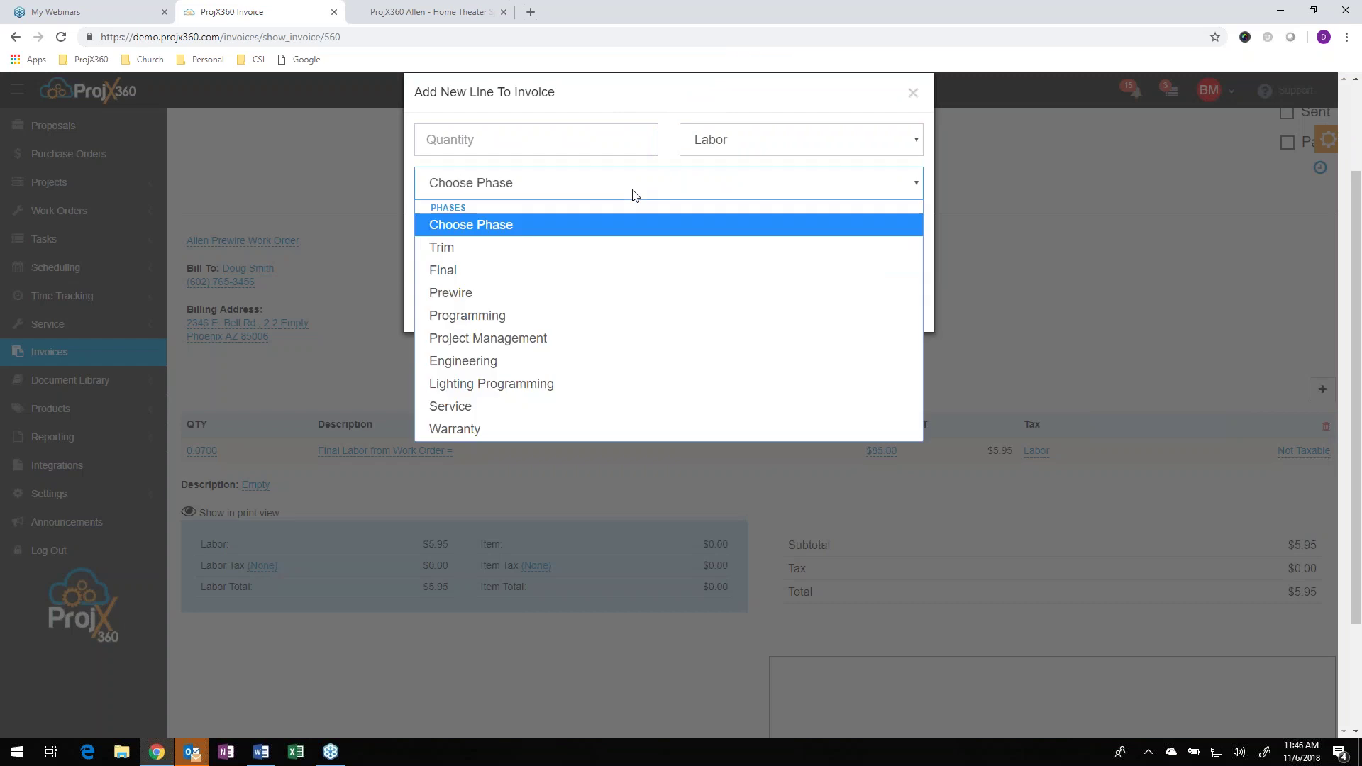
left_click(773, 145)
left_click(784, 235)
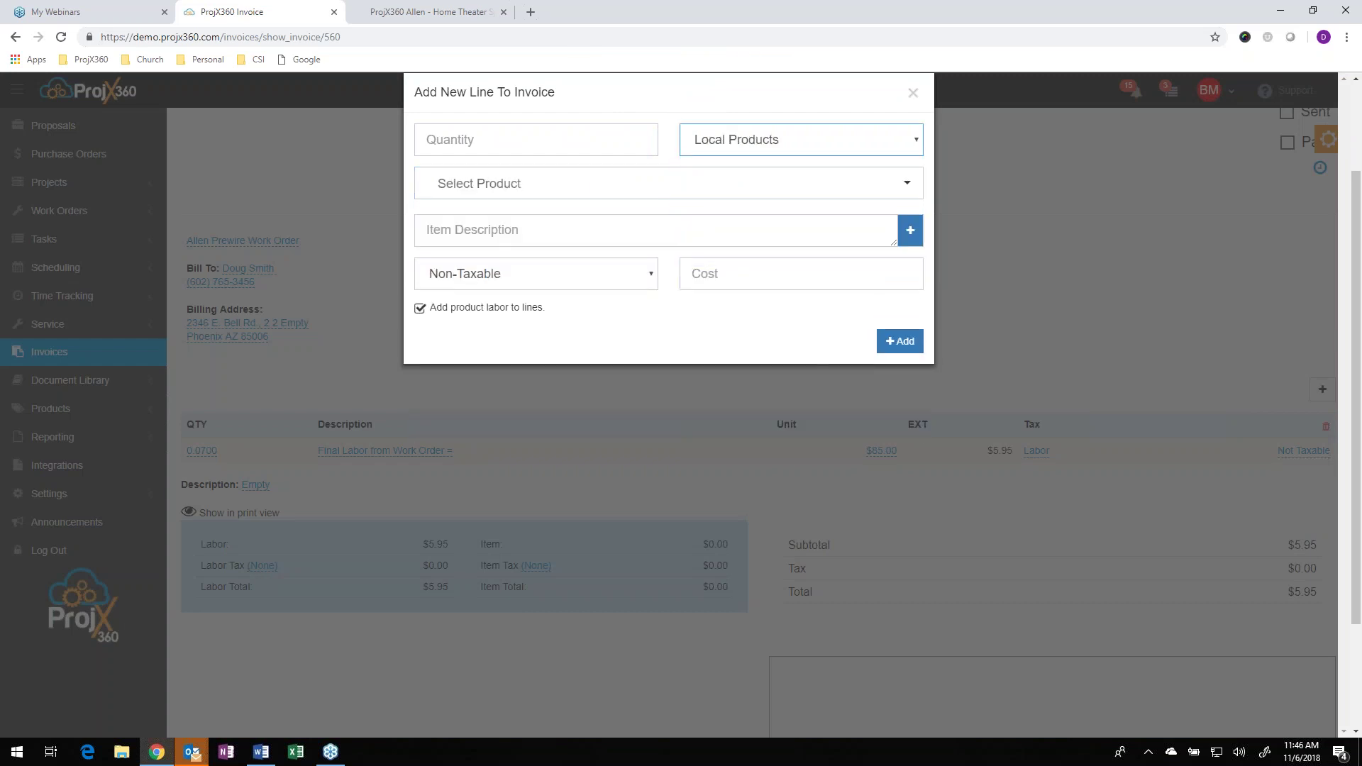
left_click(576, 182)
type("cres")
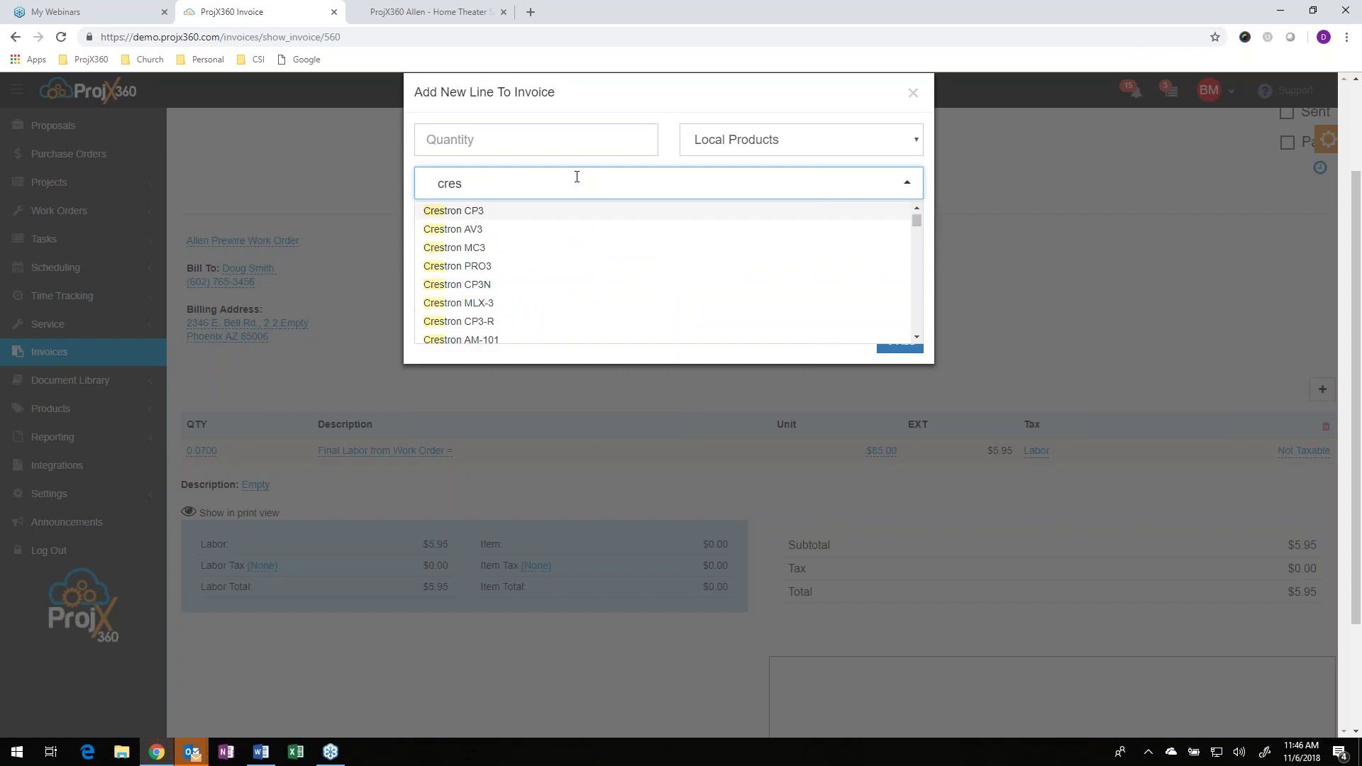
left_click(499, 340)
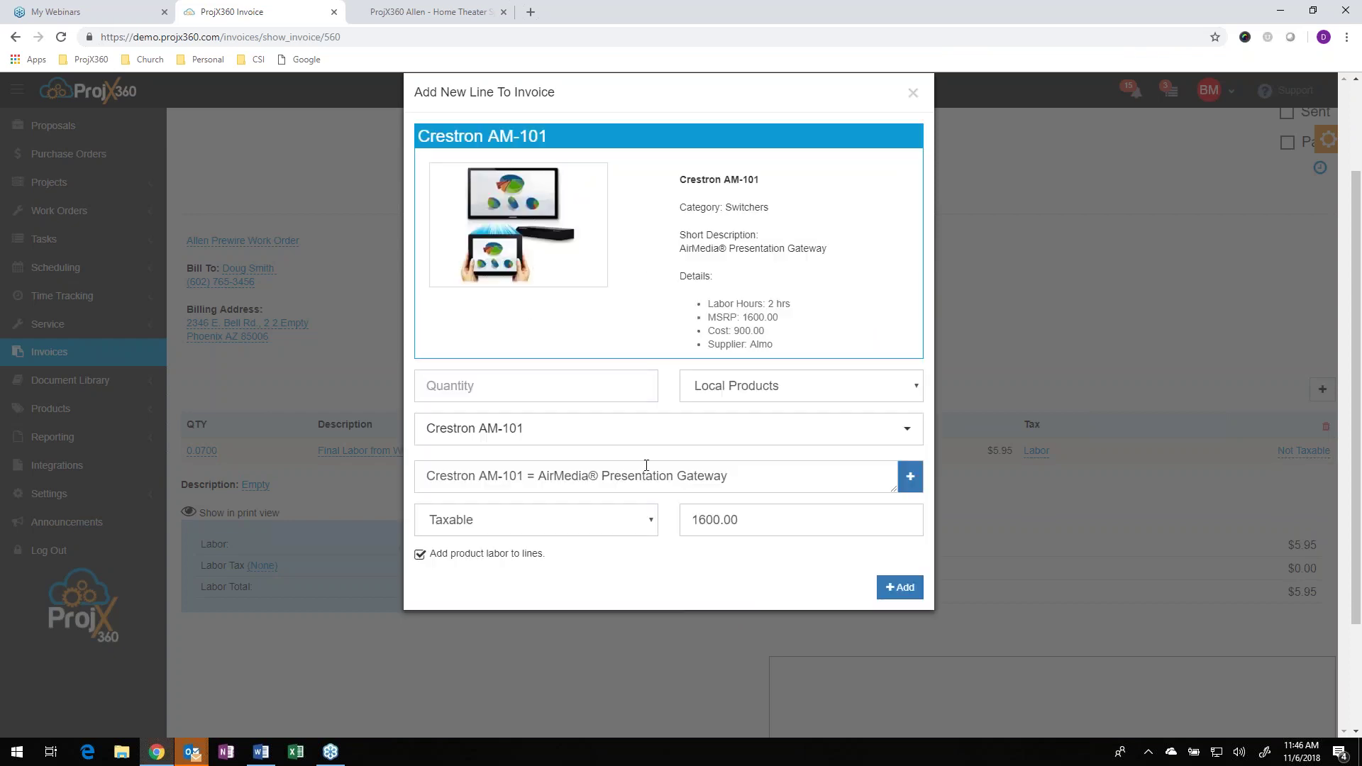
- Set the Crestron AM-101 line's quantity to 1, exclude its product labor, and add it to the invoice
left_click(508, 400)
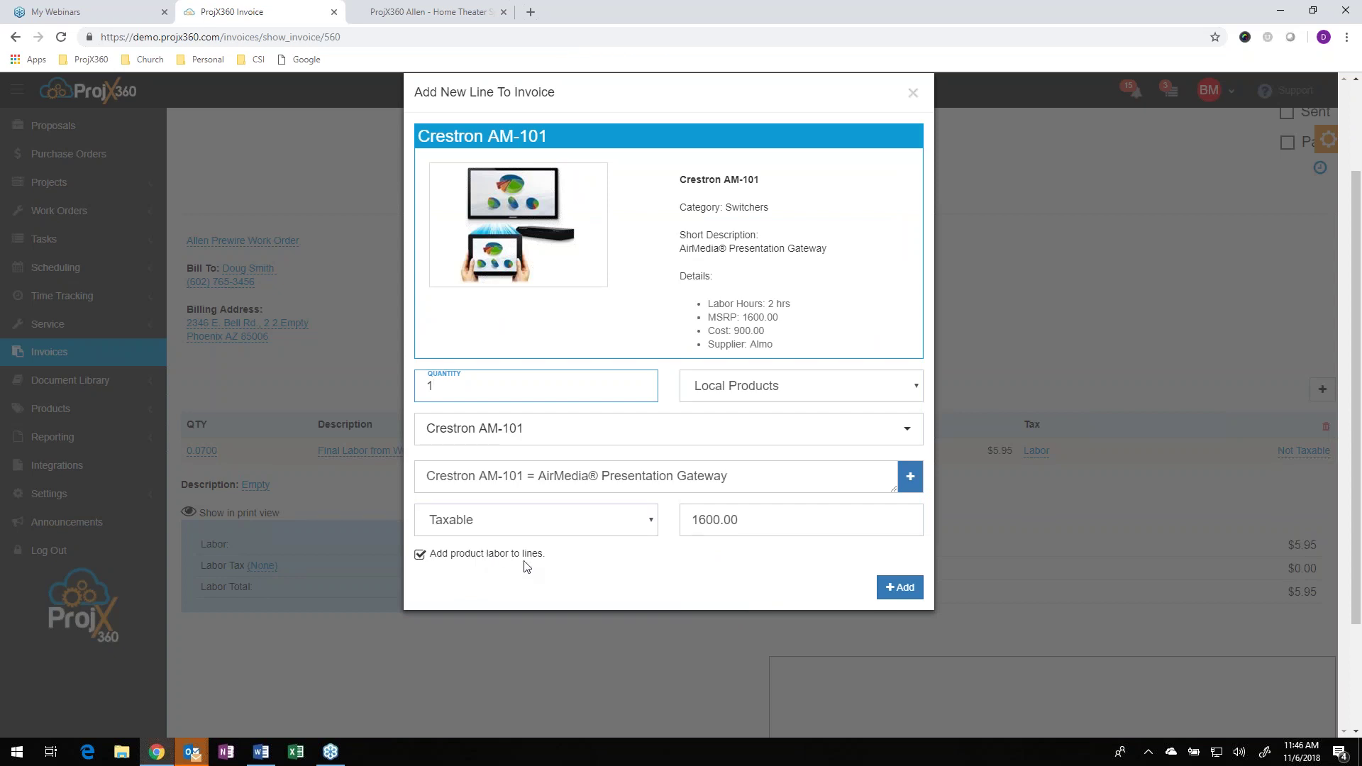
left_click(419, 554)
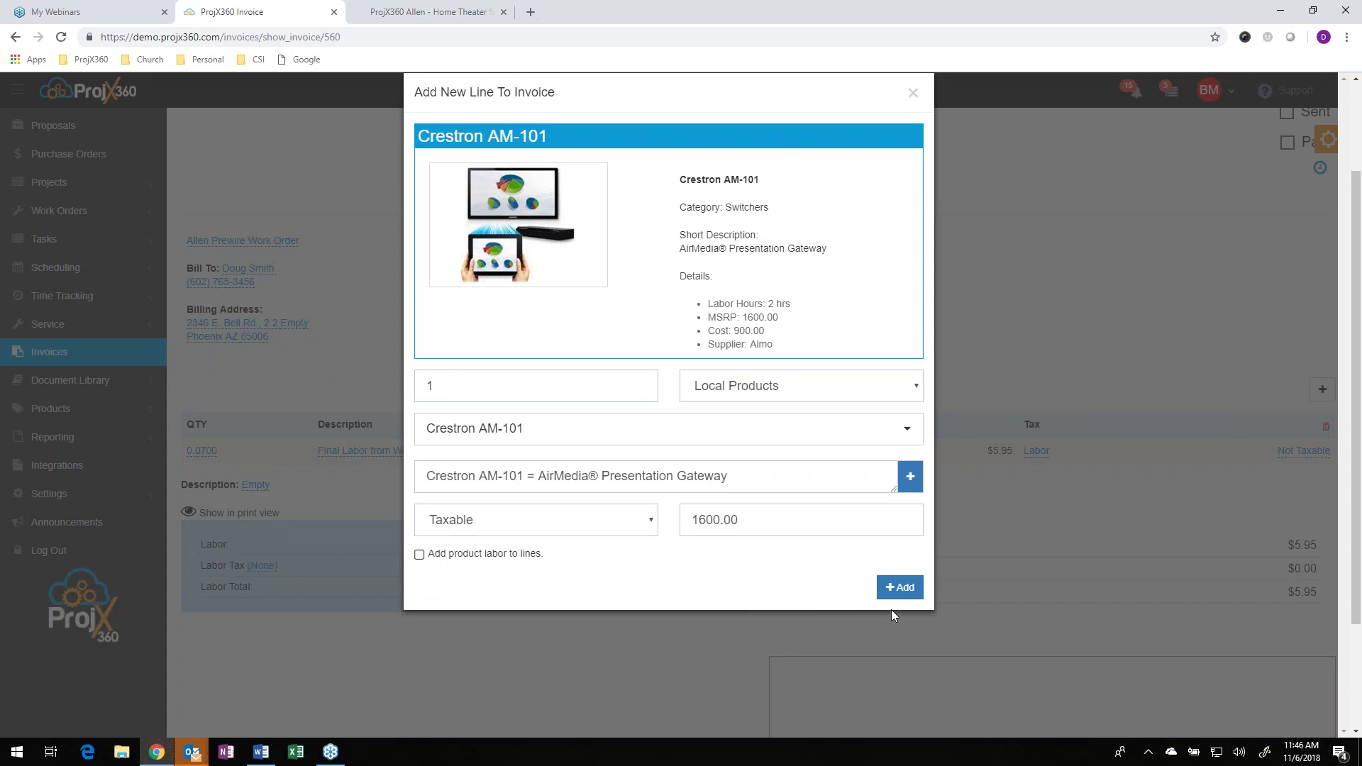
left_click(900, 587)
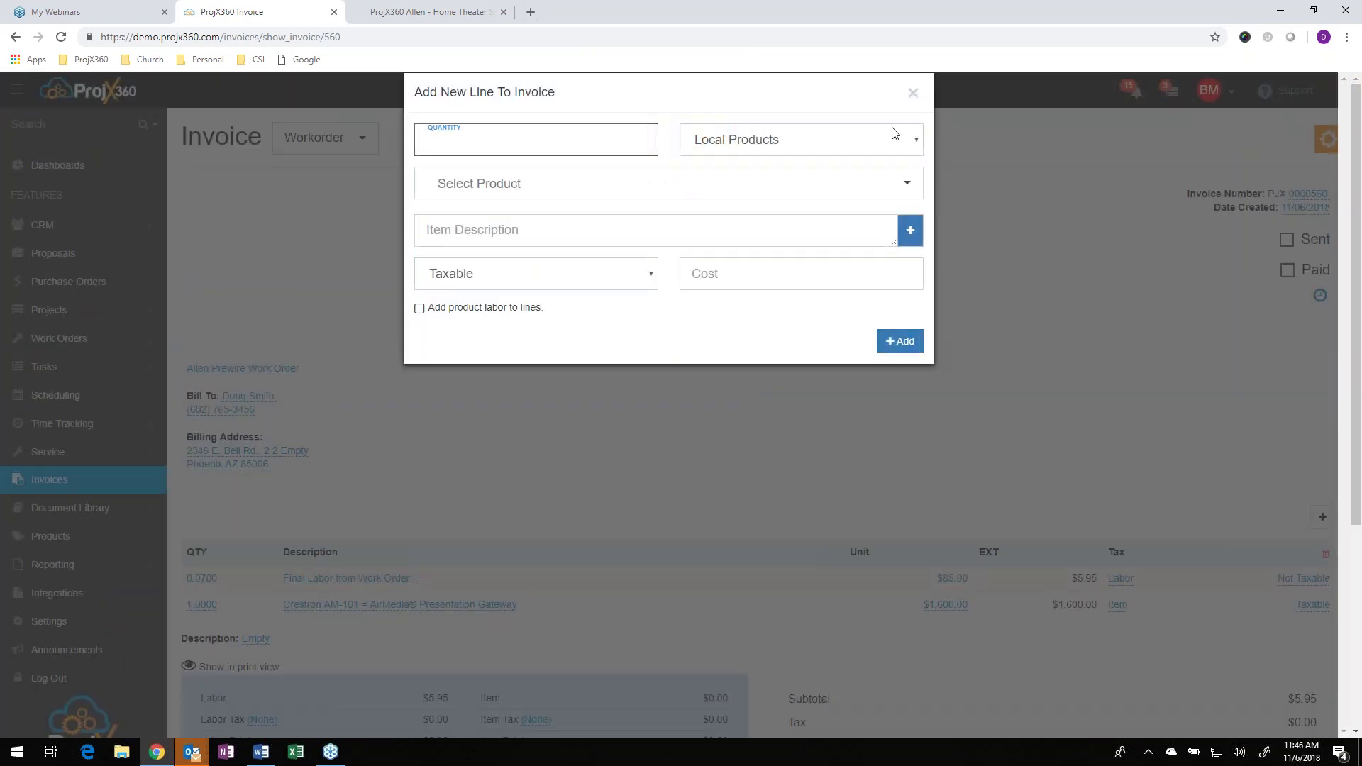
left_click(912, 93)
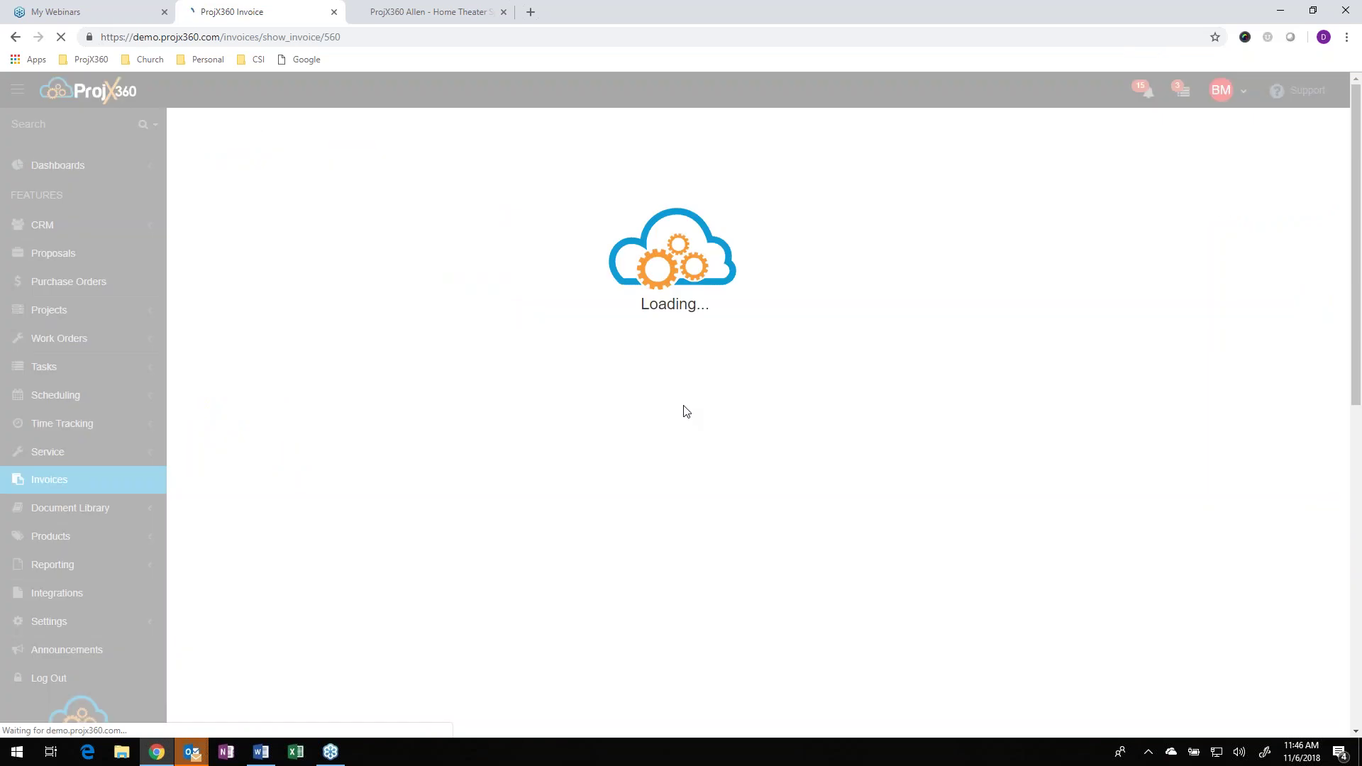
- Apply Sales Tax 7.9500 as the invoice's item tax
scroll(554, 512, "down", 3)
scroll(555, 508, "down", 1)
left_click(535, 417)
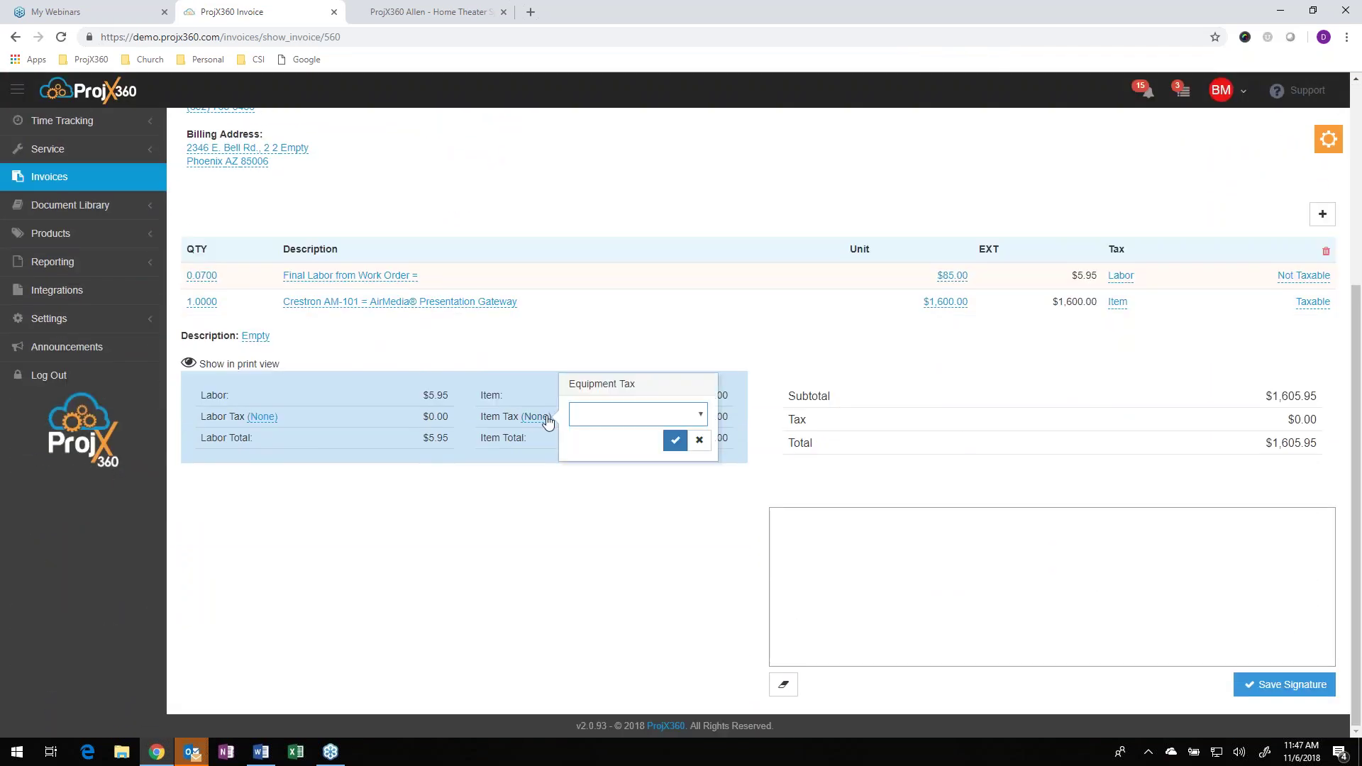
left_click(608, 416)
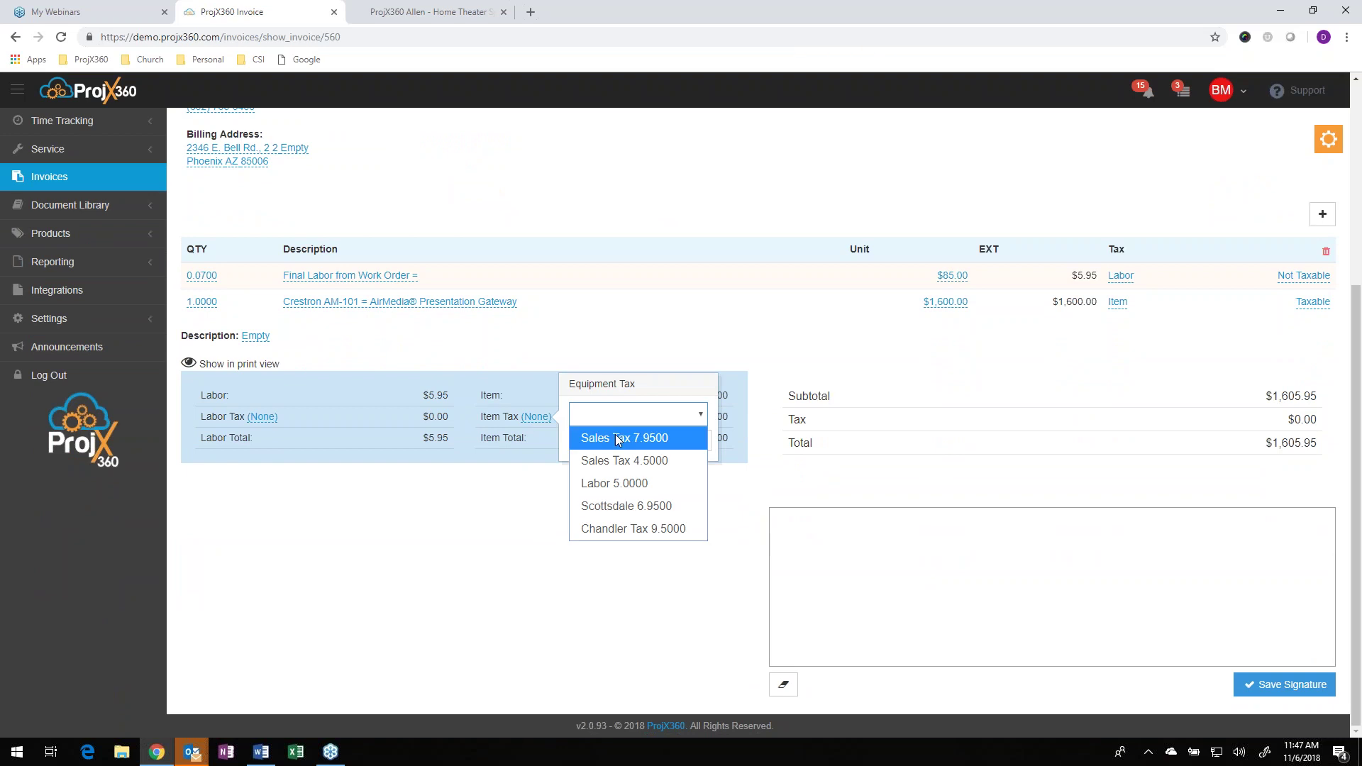
left_click(615, 434)
left_click(675, 440)
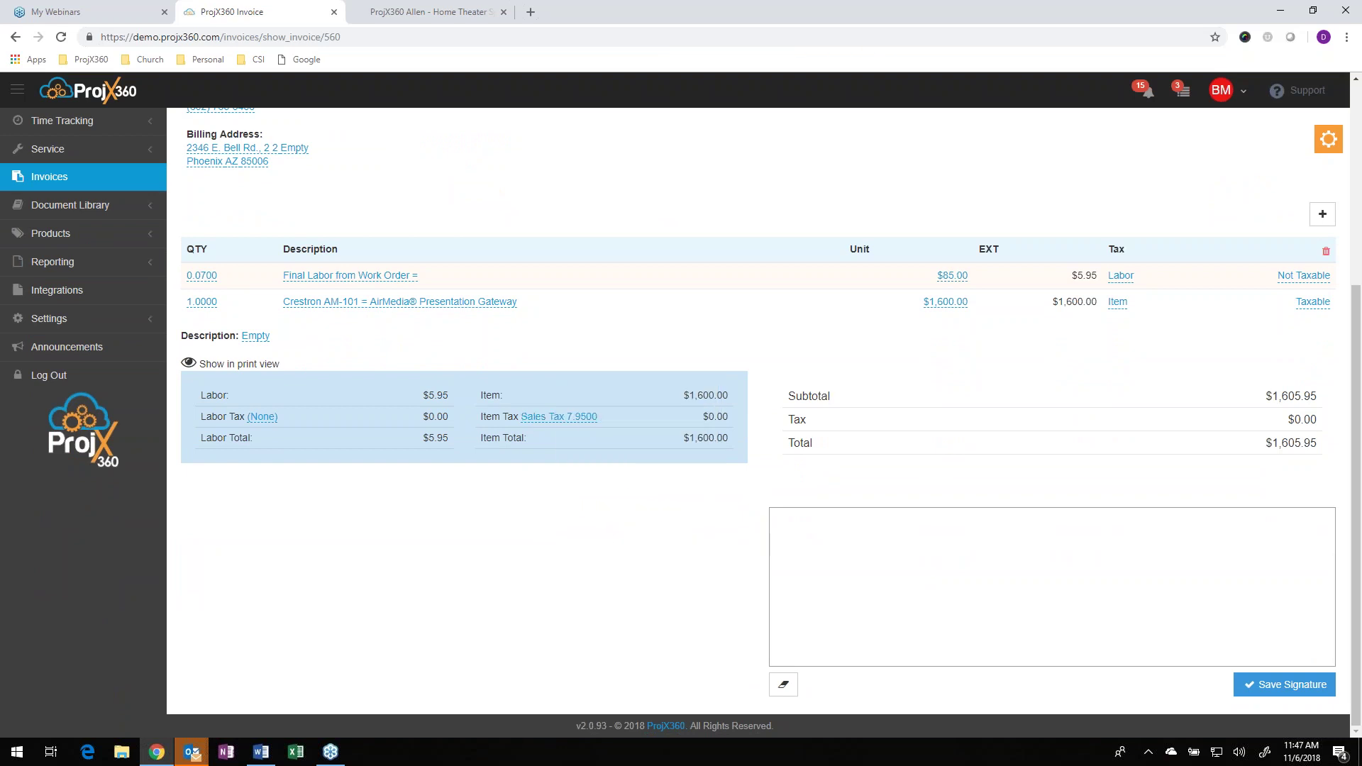
- Draw a freehand signature in the invoice's signature box and mark the invoice as paid
mouse_move(844, 563)
left_mouse_down()
mouse_move(844, 620)
mouse_move(1053, 608)
left_mouse_up()
left_click_drag(1124, 564, 1273, 586)
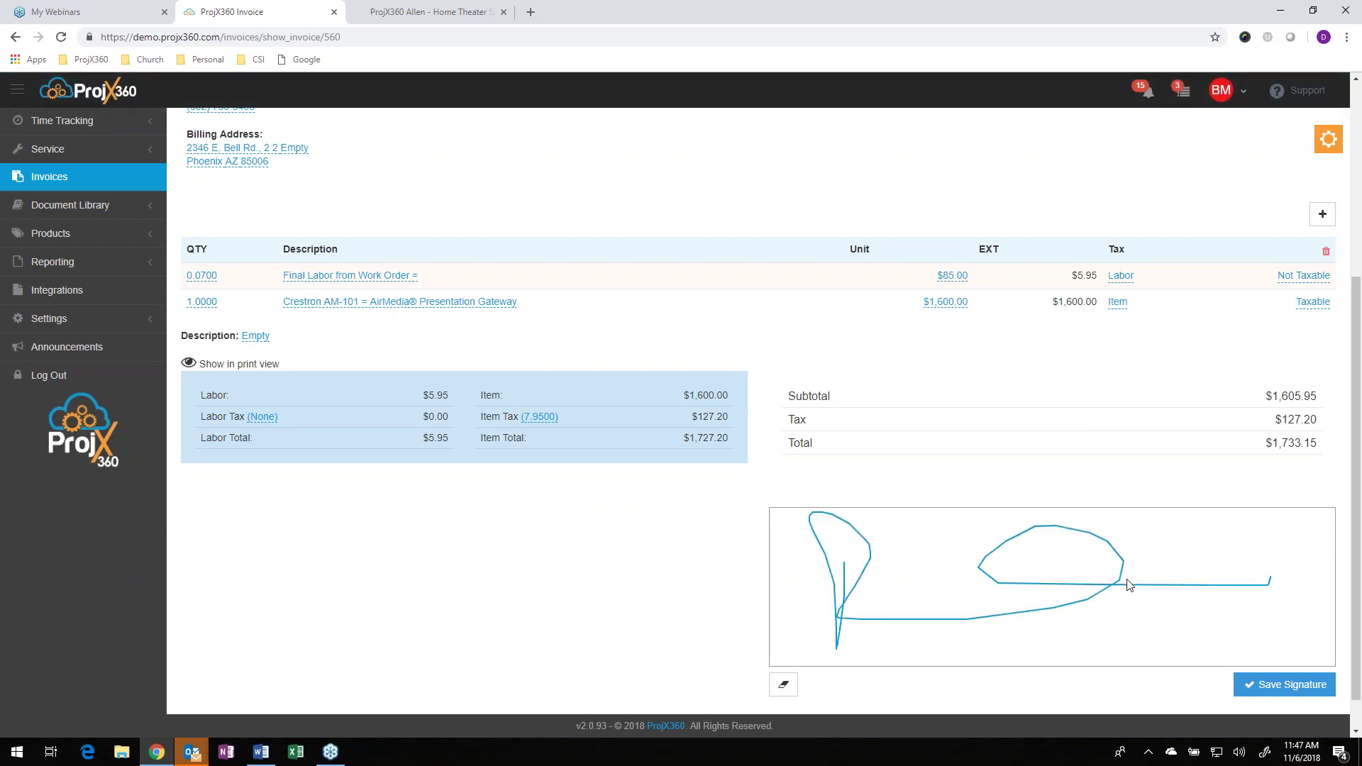
scroll(1126, 553, "up", 4)
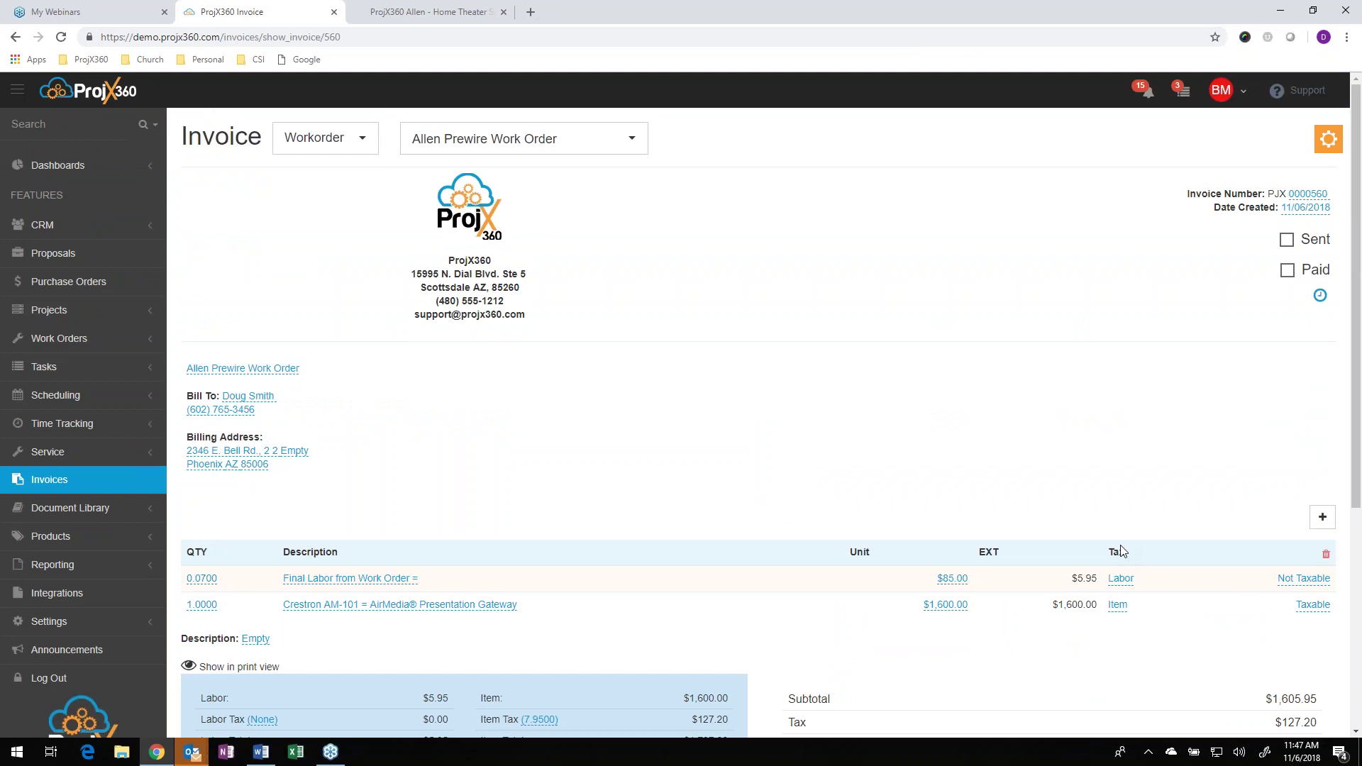
left_click(1287, 269)
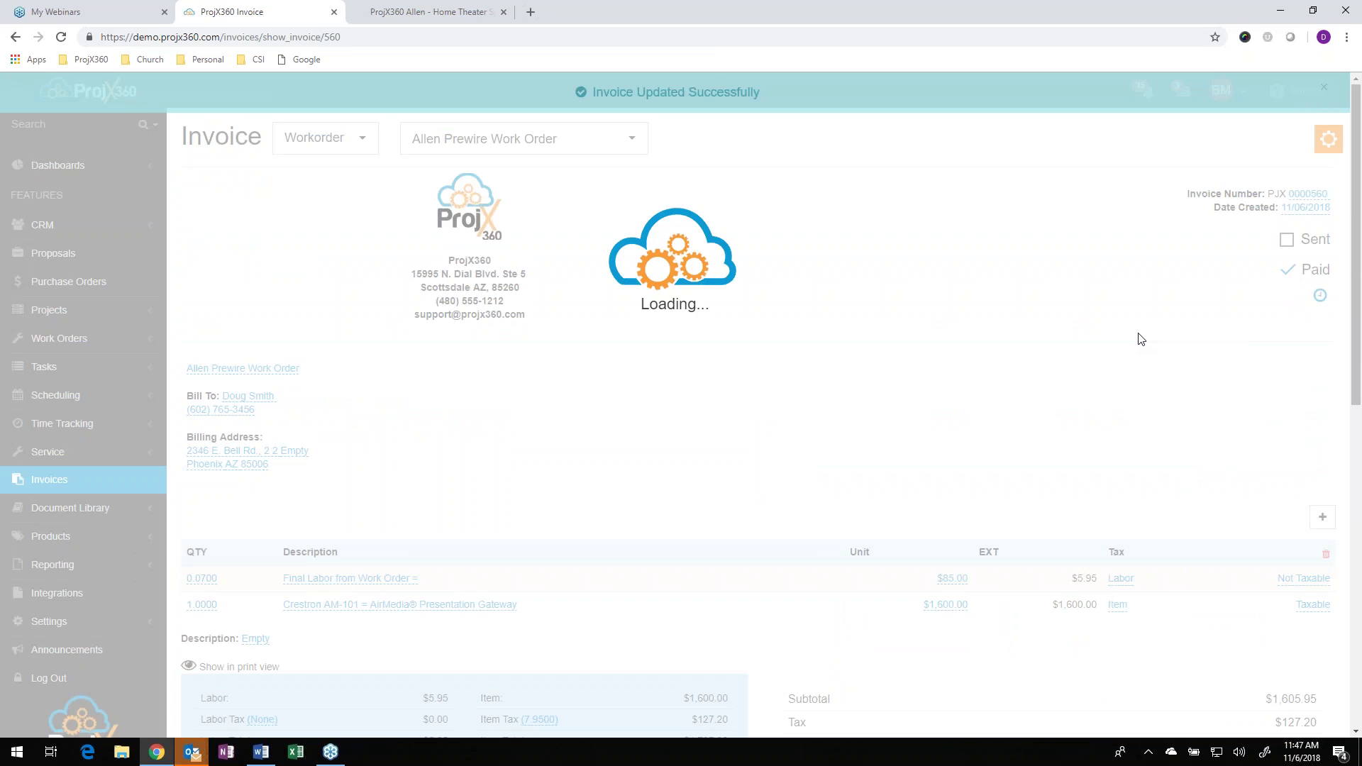
- Open the form for emailing the invoice and close it without sending
left_click(1328, 139)
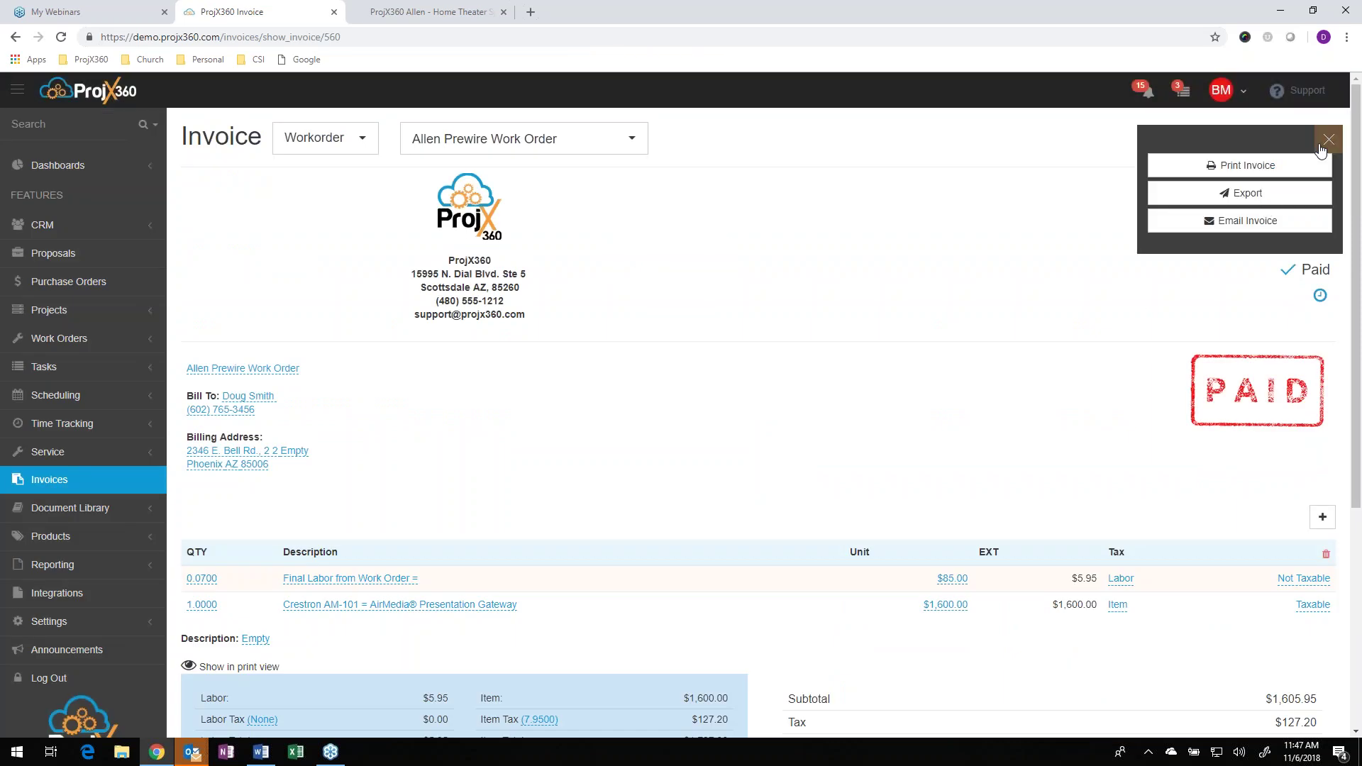
left_click(1235, 230)
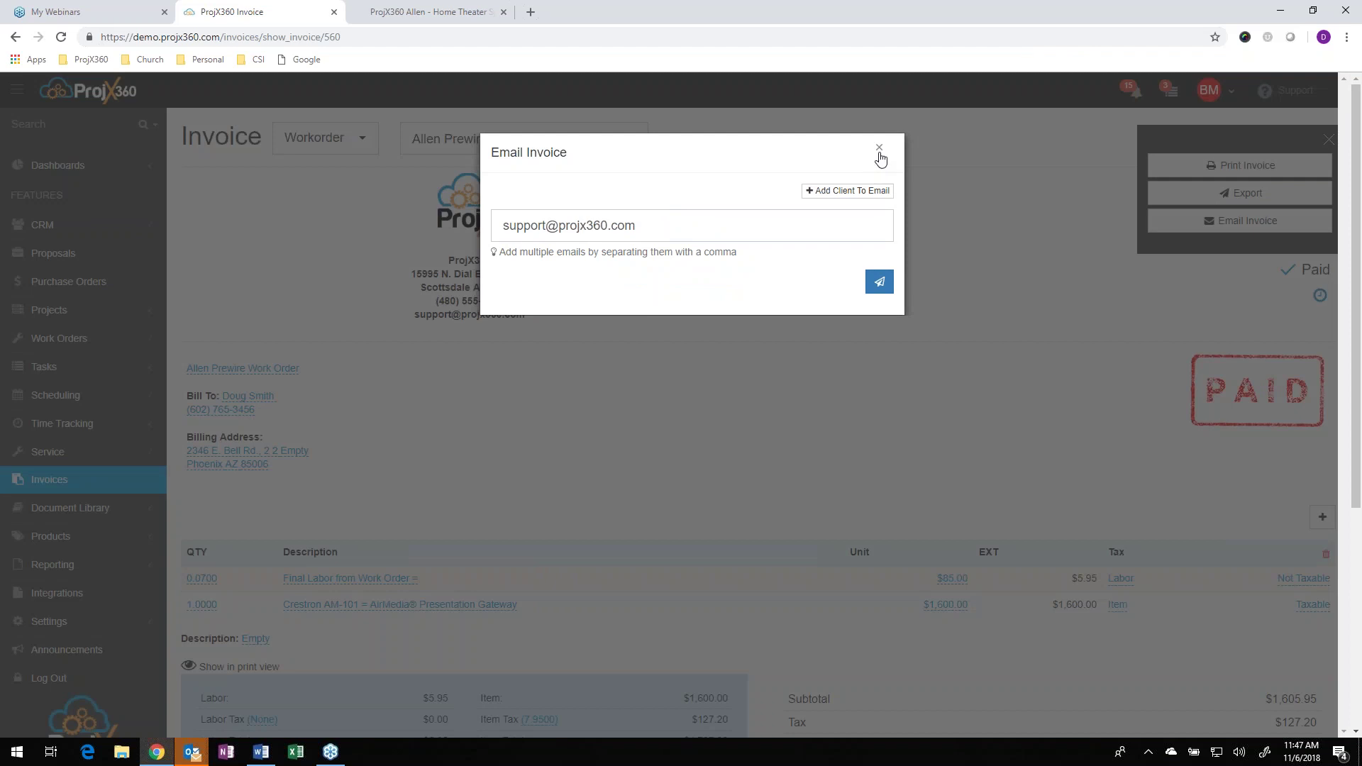
left_click(880, 150)
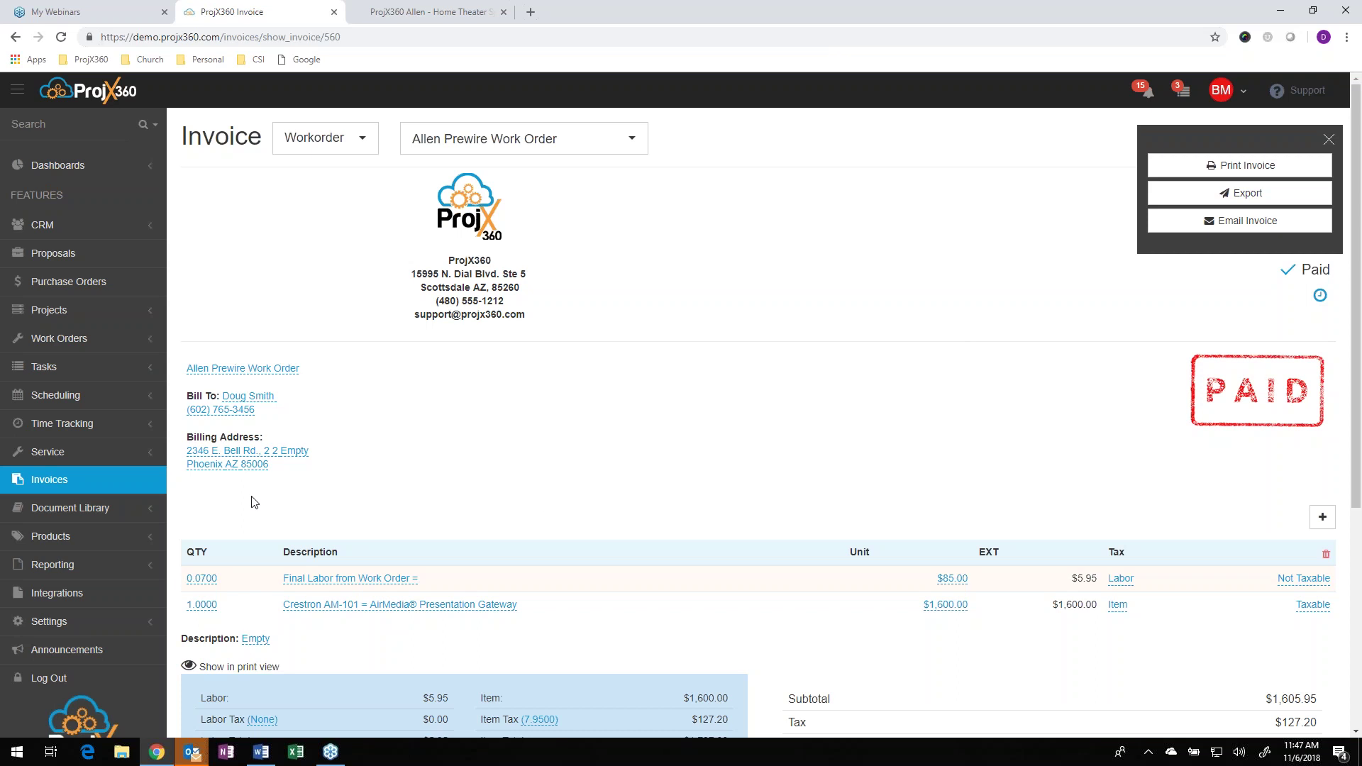
- Go to the master schedule and examine the weekly availability of the employee with the red badge
left_click(54, 396)
scroll(53, 354, "down", 2)
left_click(54, 304)
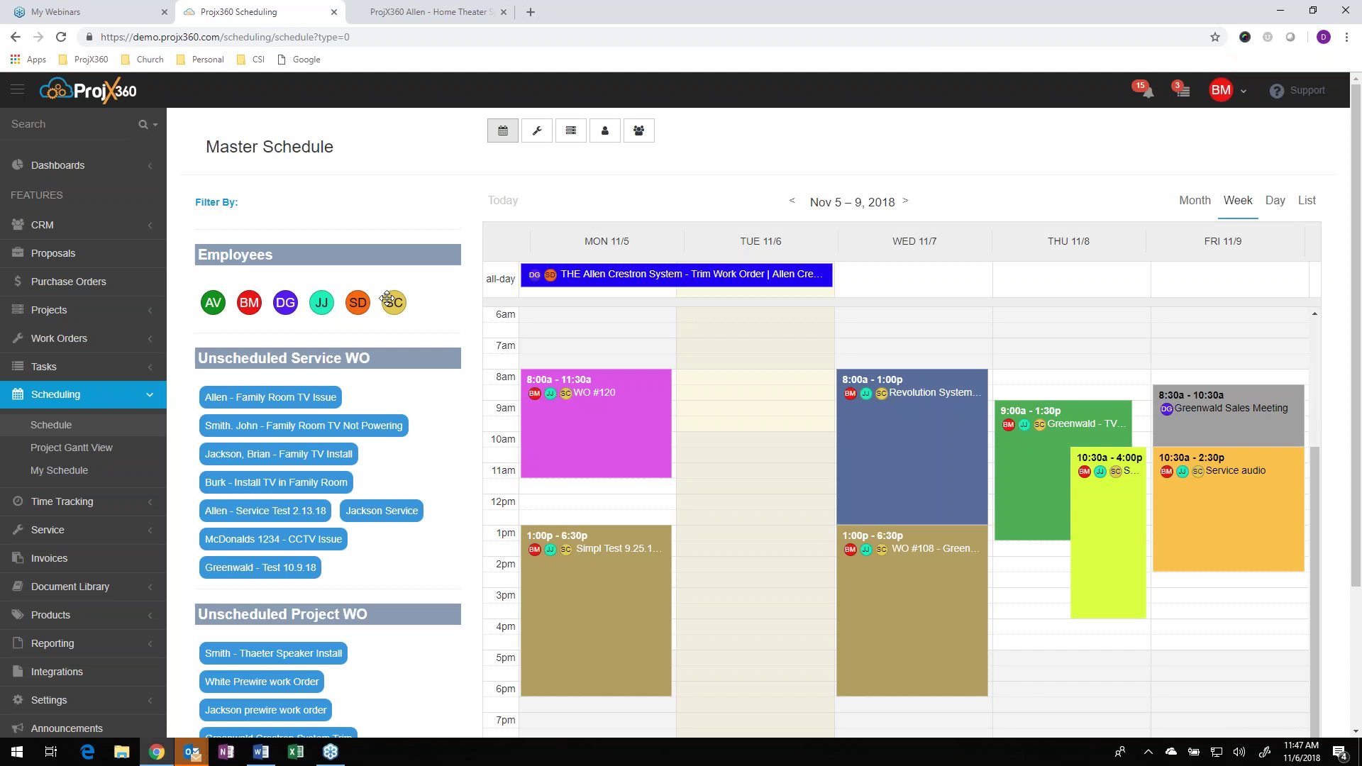
left_click(249, 303)
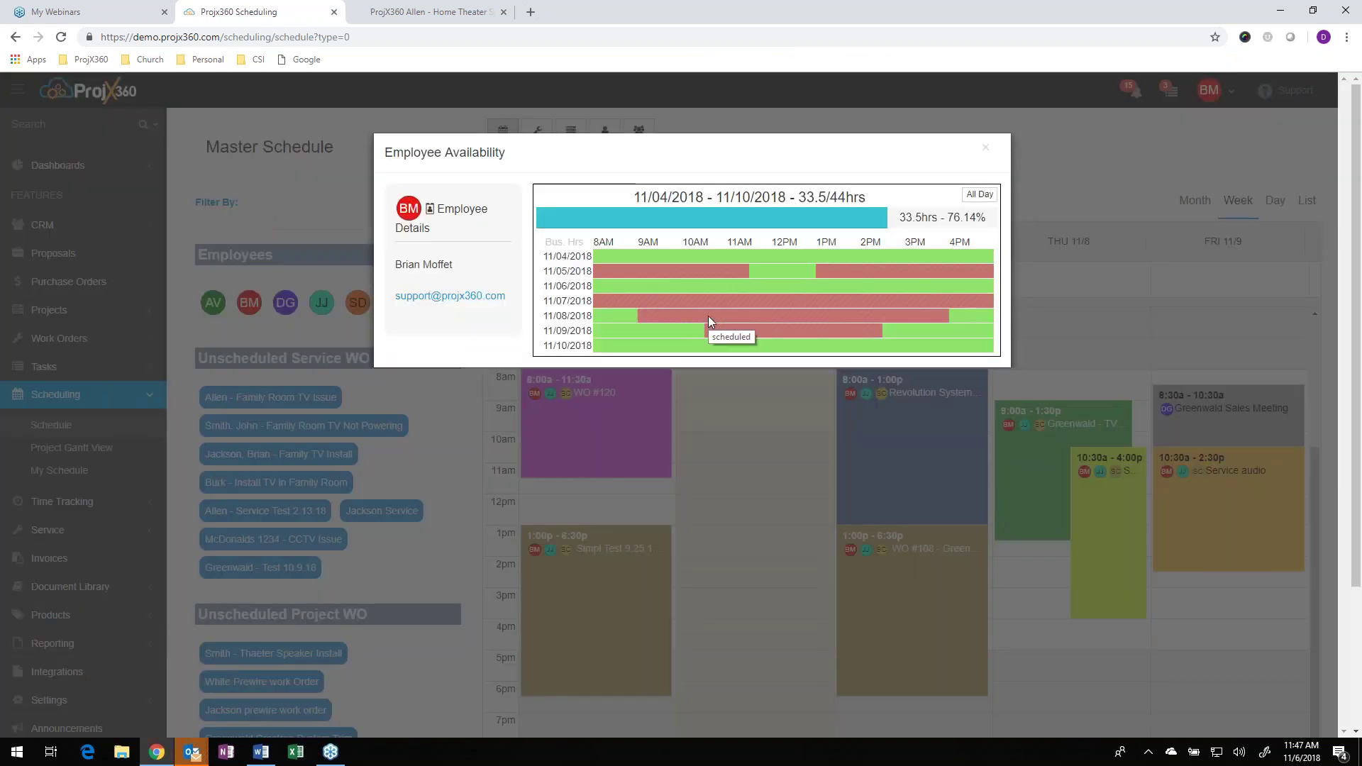
left_click(986, 149)
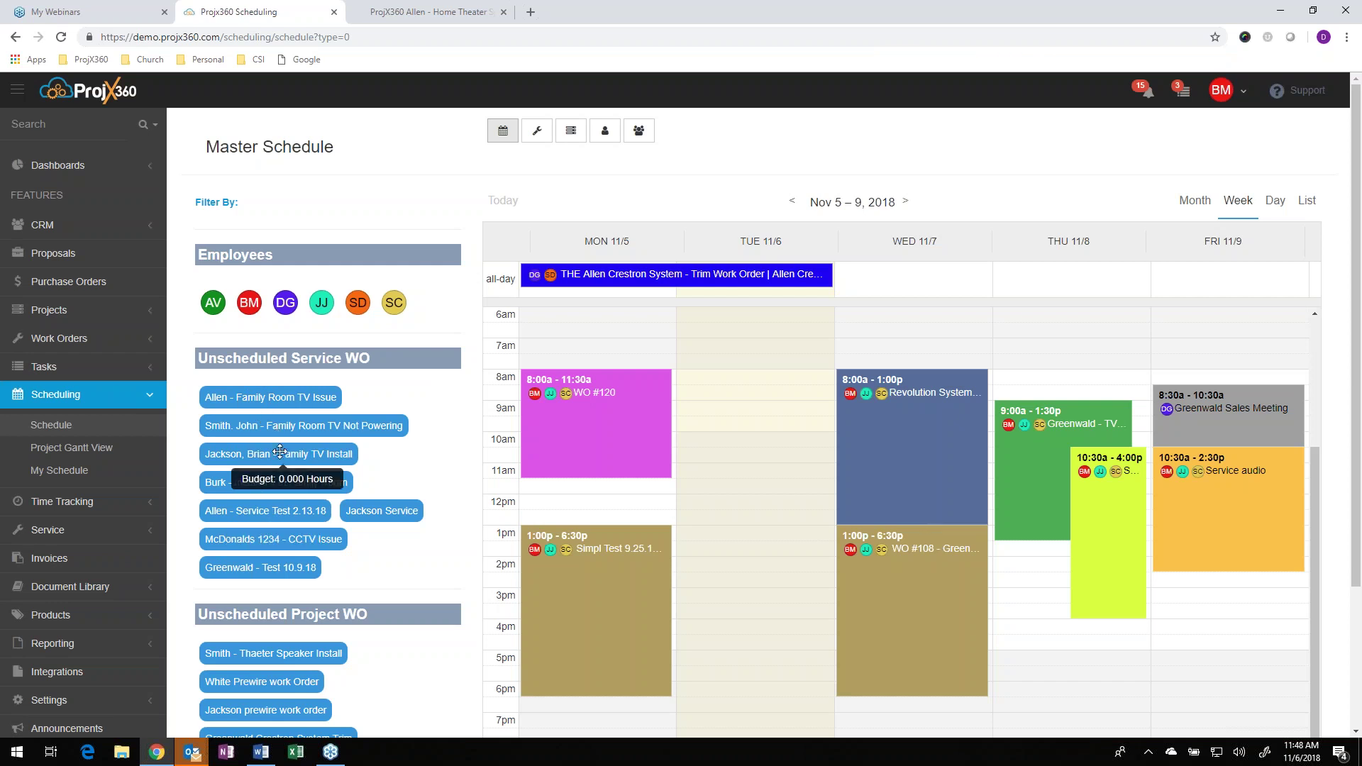
- Review the unscheduled work orders and compare the schedule's month, week, day and list views, ending on the week view
scroll(269, 511, "down", 3)
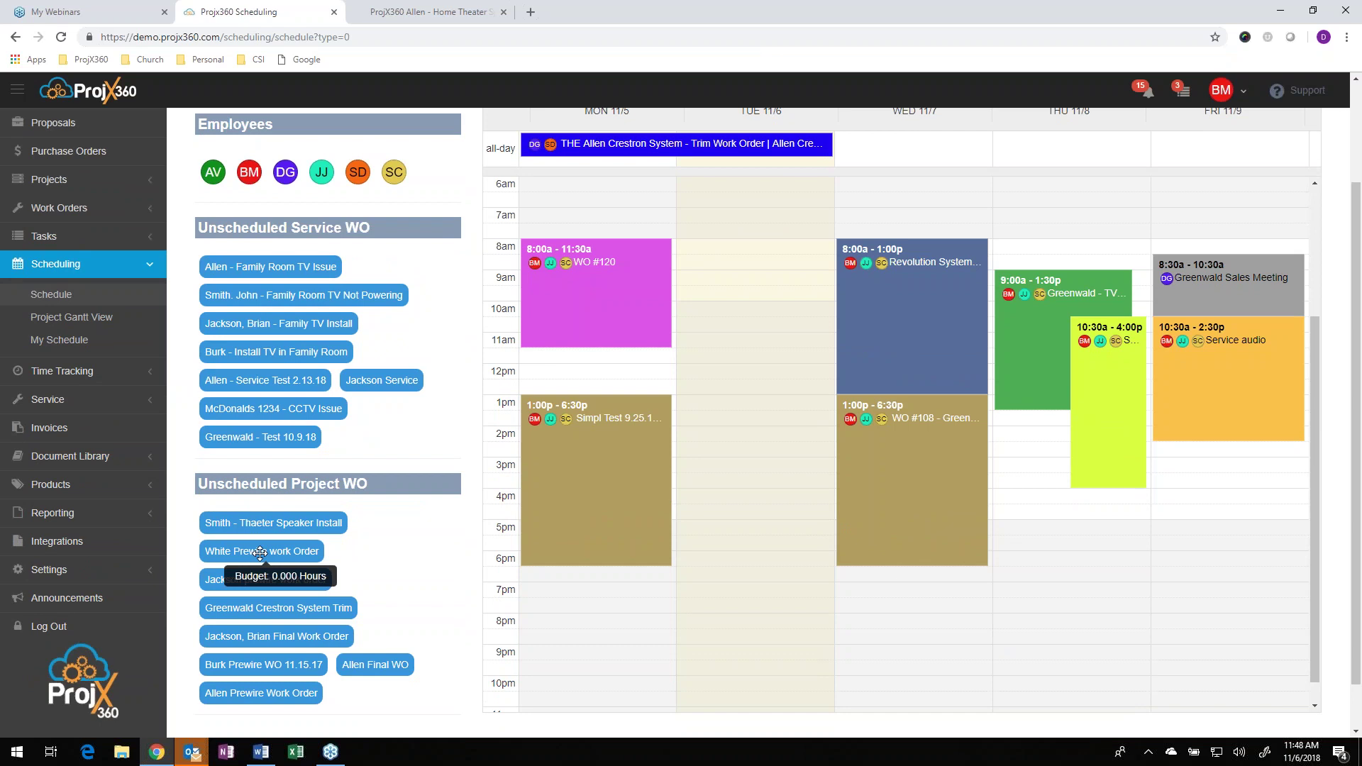
scroll(260, 554, "up", 3)
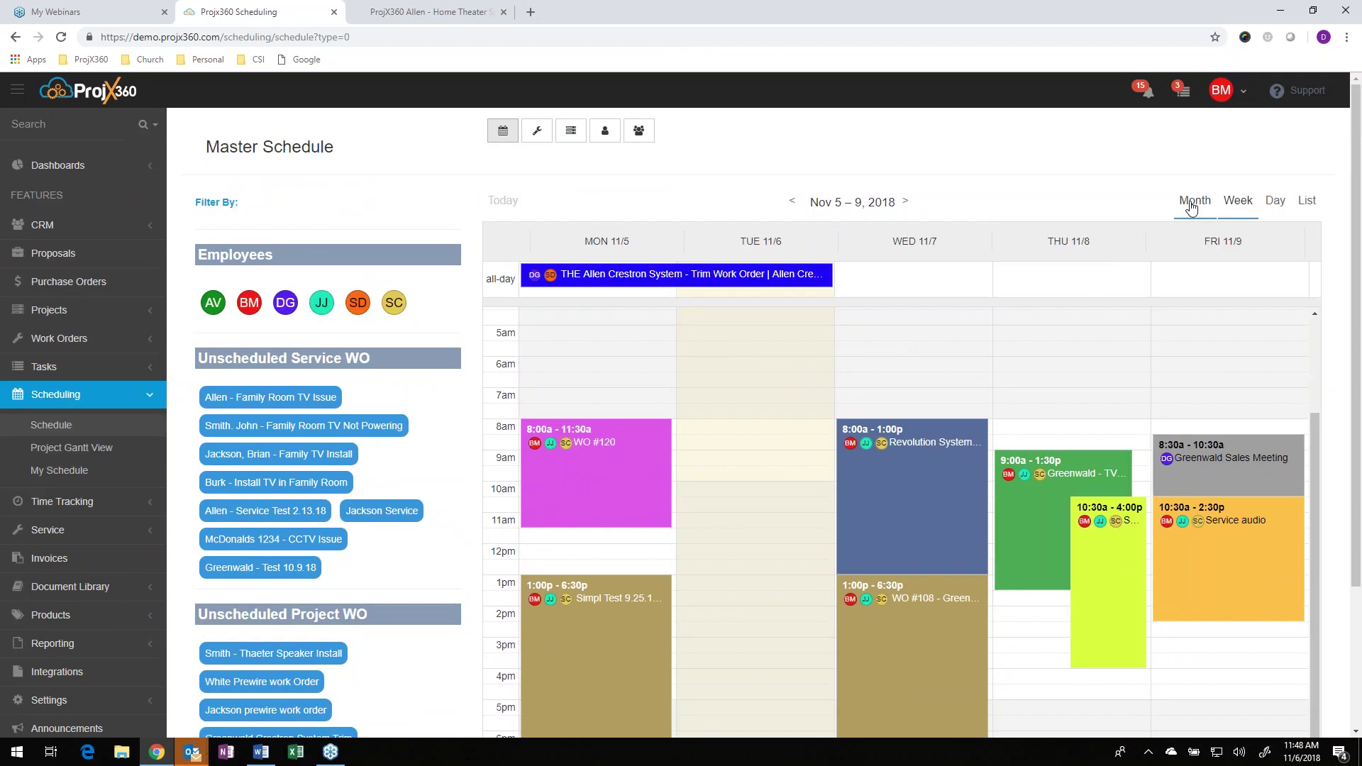
left_click(1191, 207)
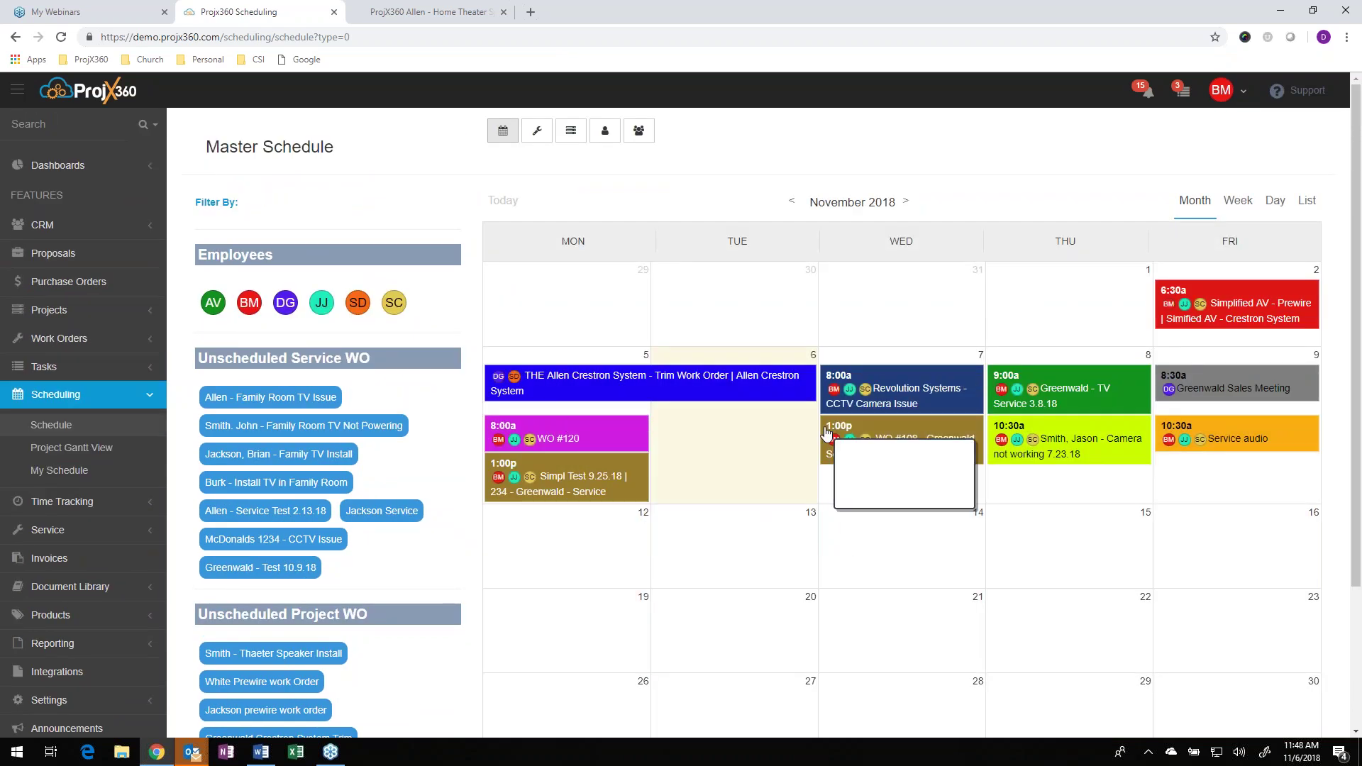
left_click(1240, 209)
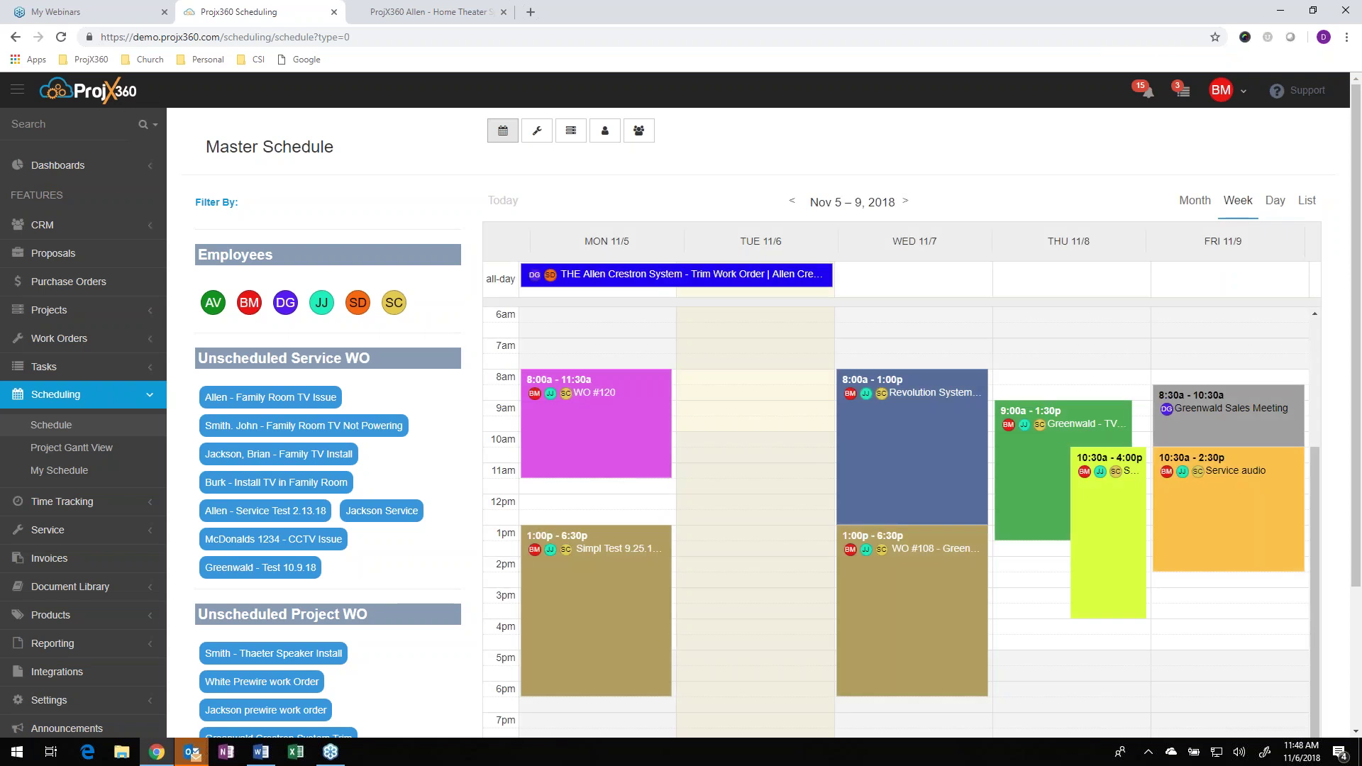
left_click(1275, 203)
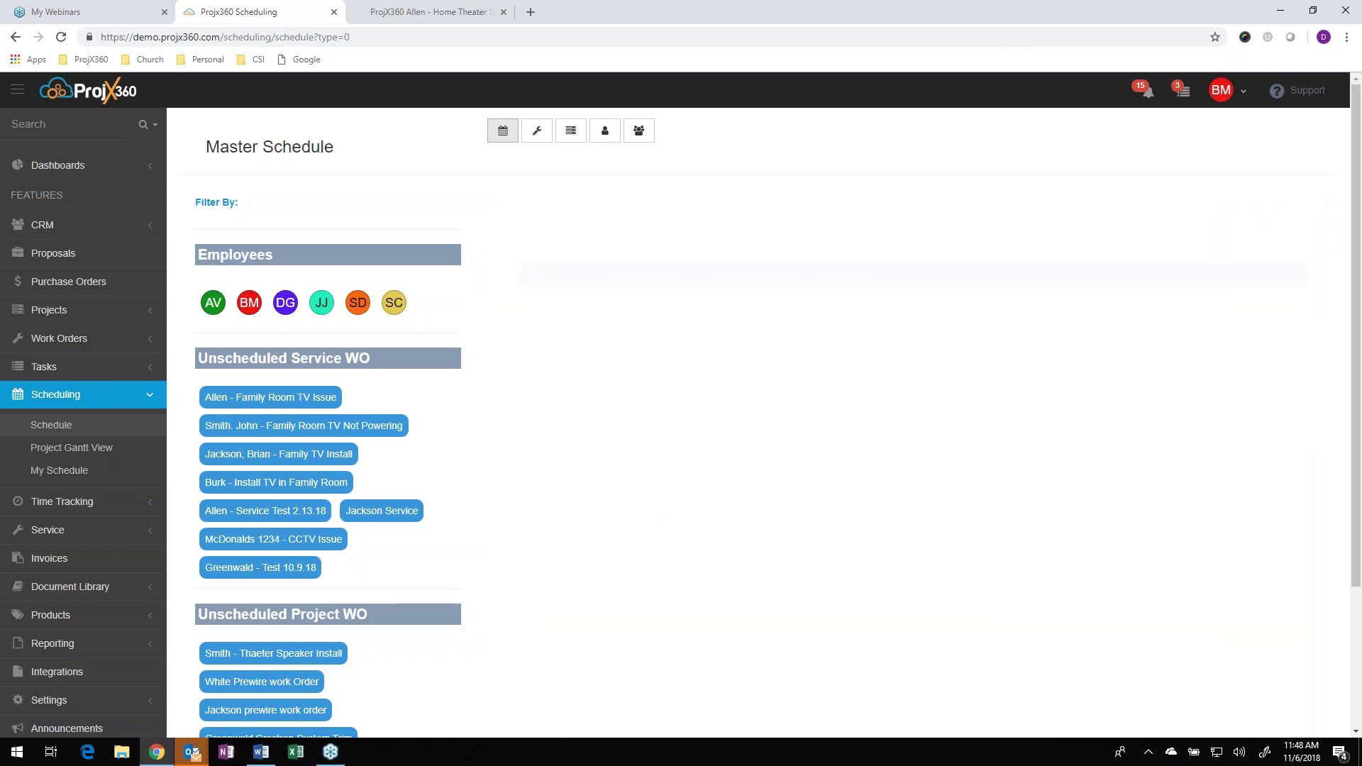
left_click(1307, 205)
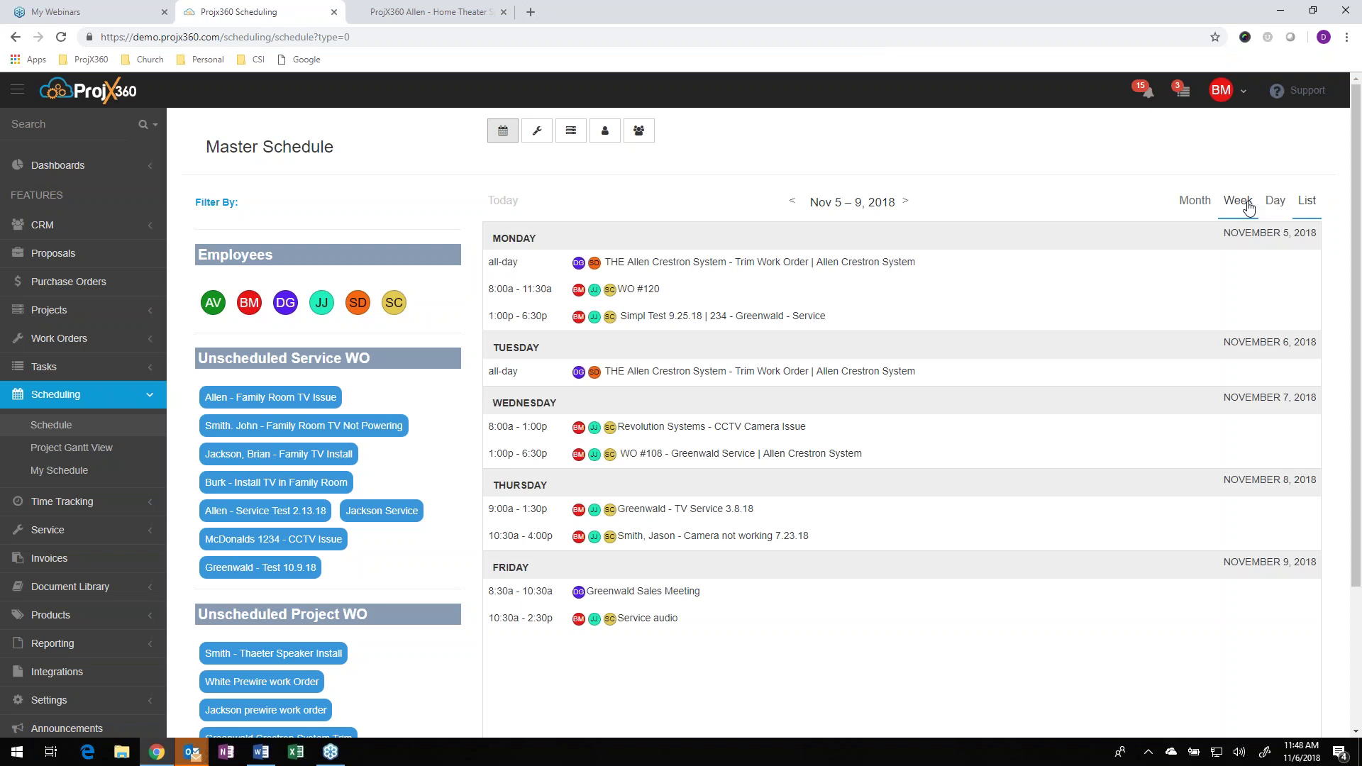
left_click(1249, 208)
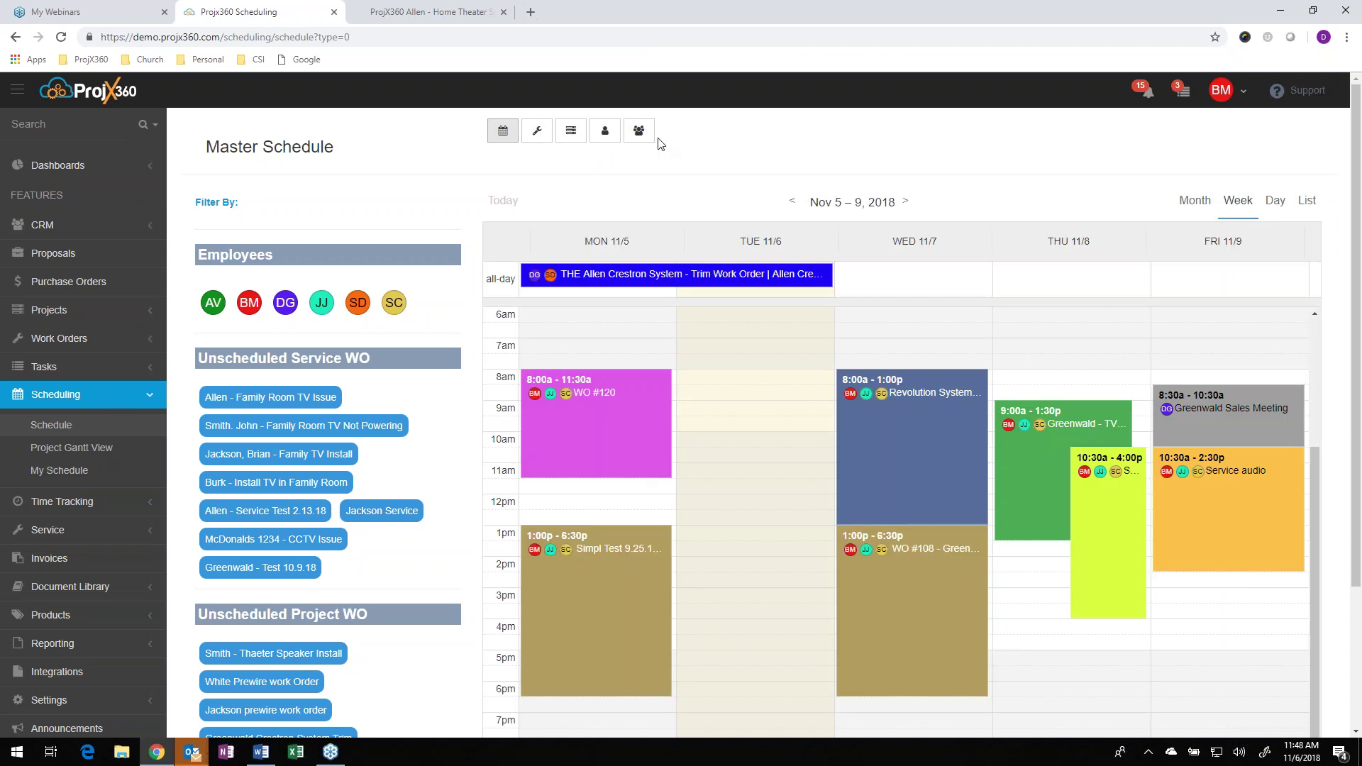
- In the work order schedule, schedule Greenwald - Test 10.9.18 for 11/06/2018 at 11:30 AM and color the event turquoise
left_click(536, 135)
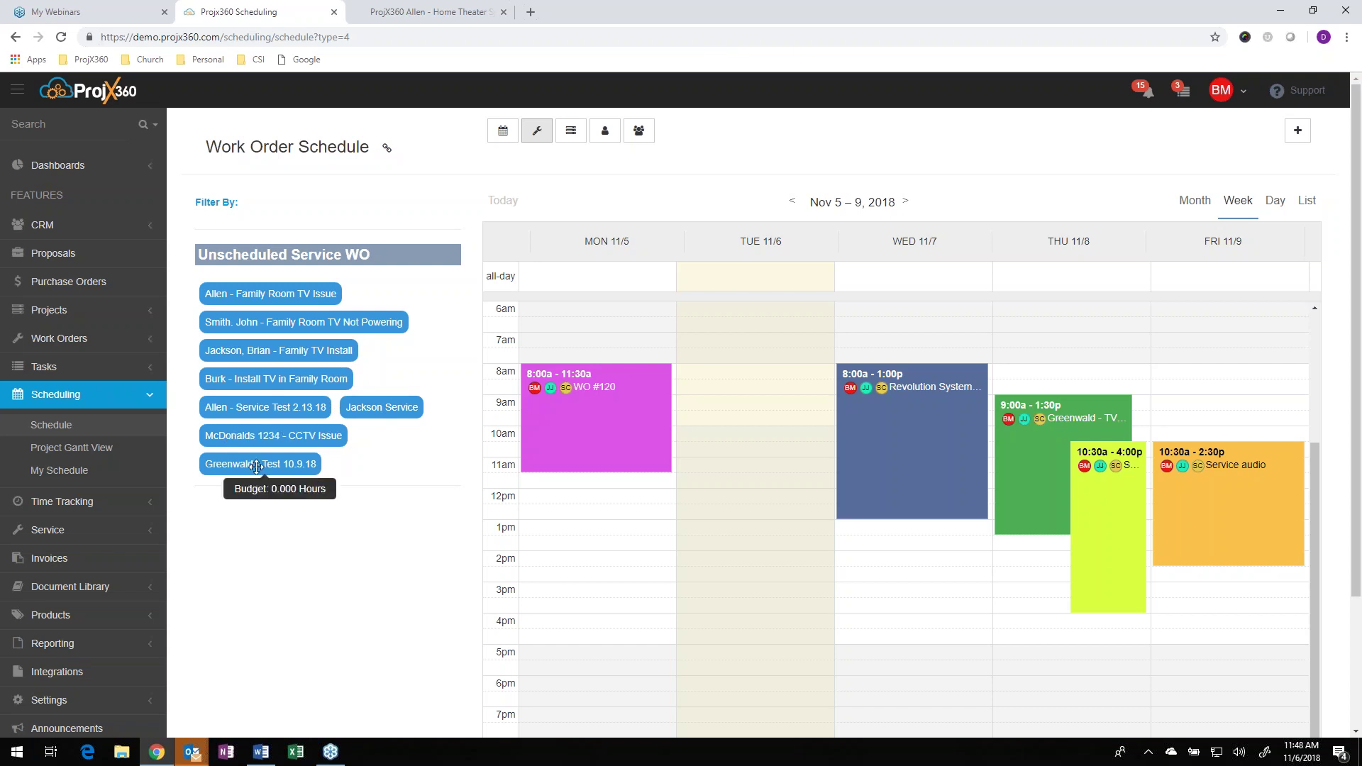
left_click_drag(257, 466, 745, 476)
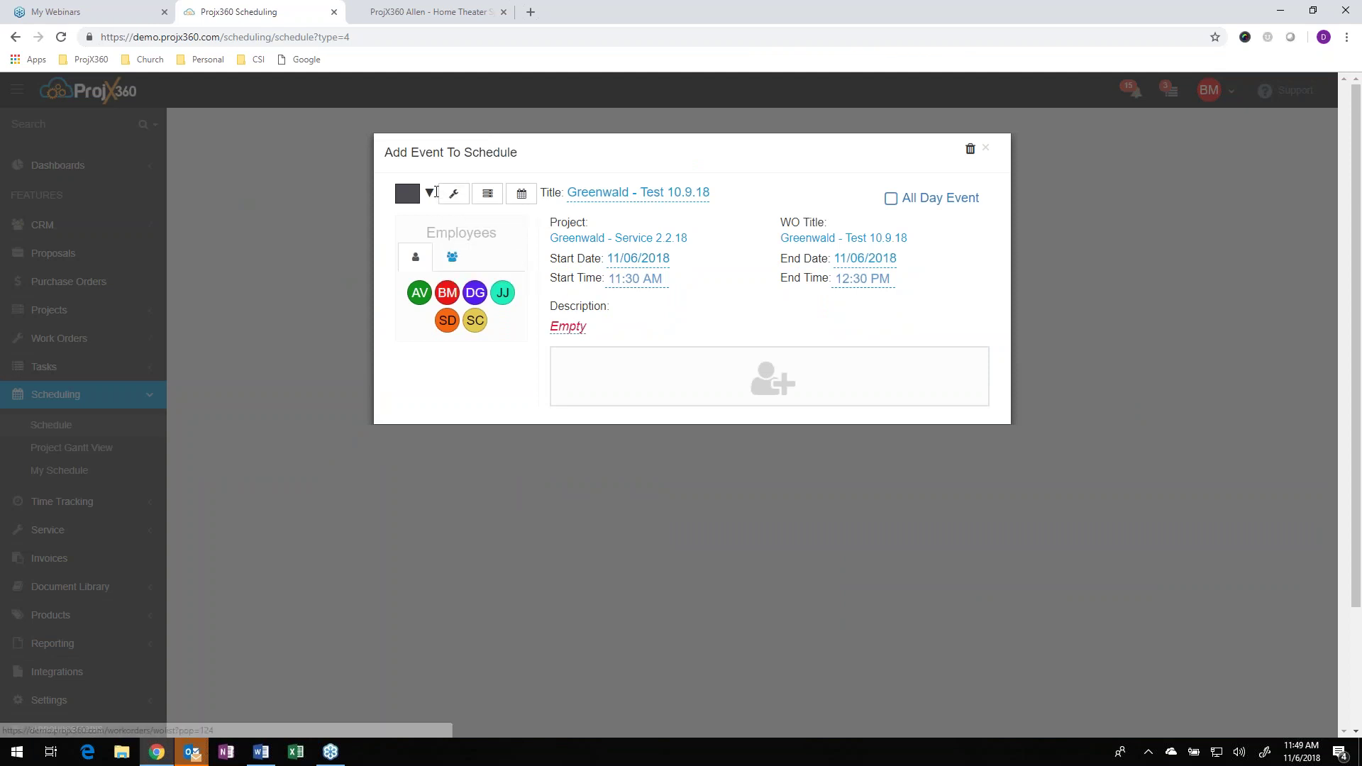
left_click(430, 196)
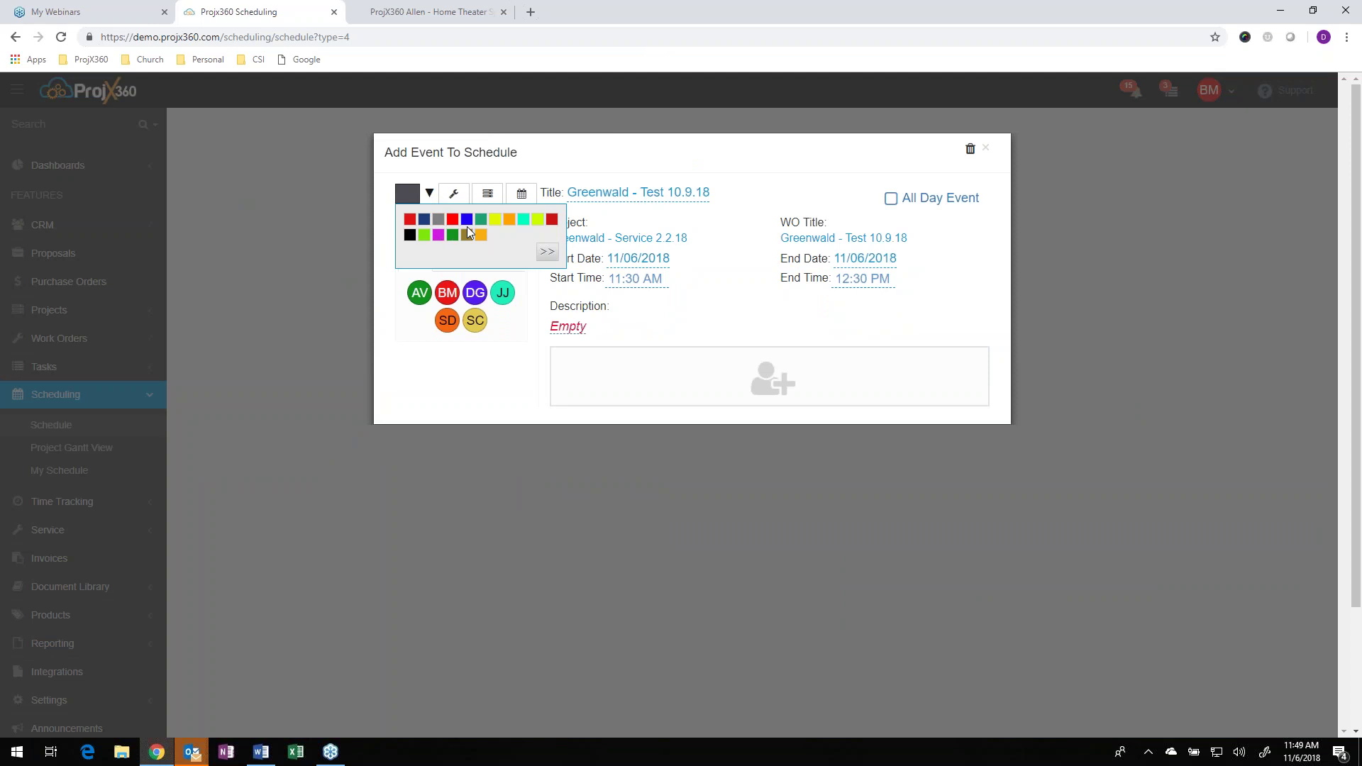
left_click(520, 222)
left_click(667, 159)
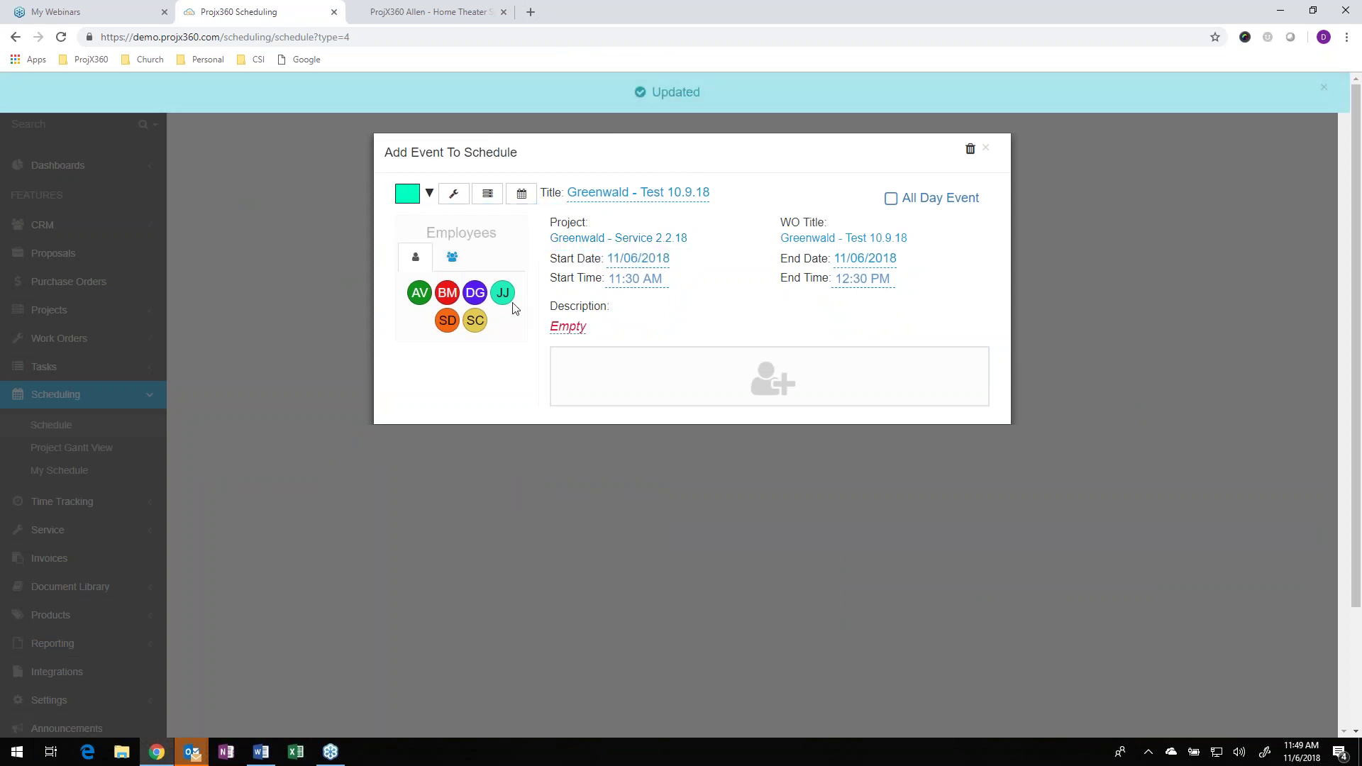
- Assign the employee with the yellow badge and the Service Team to the Greenwald - Test 10.9.18 event, and close it
left_click_drag(474, 320, 659, 366)
left_click(451, 259)
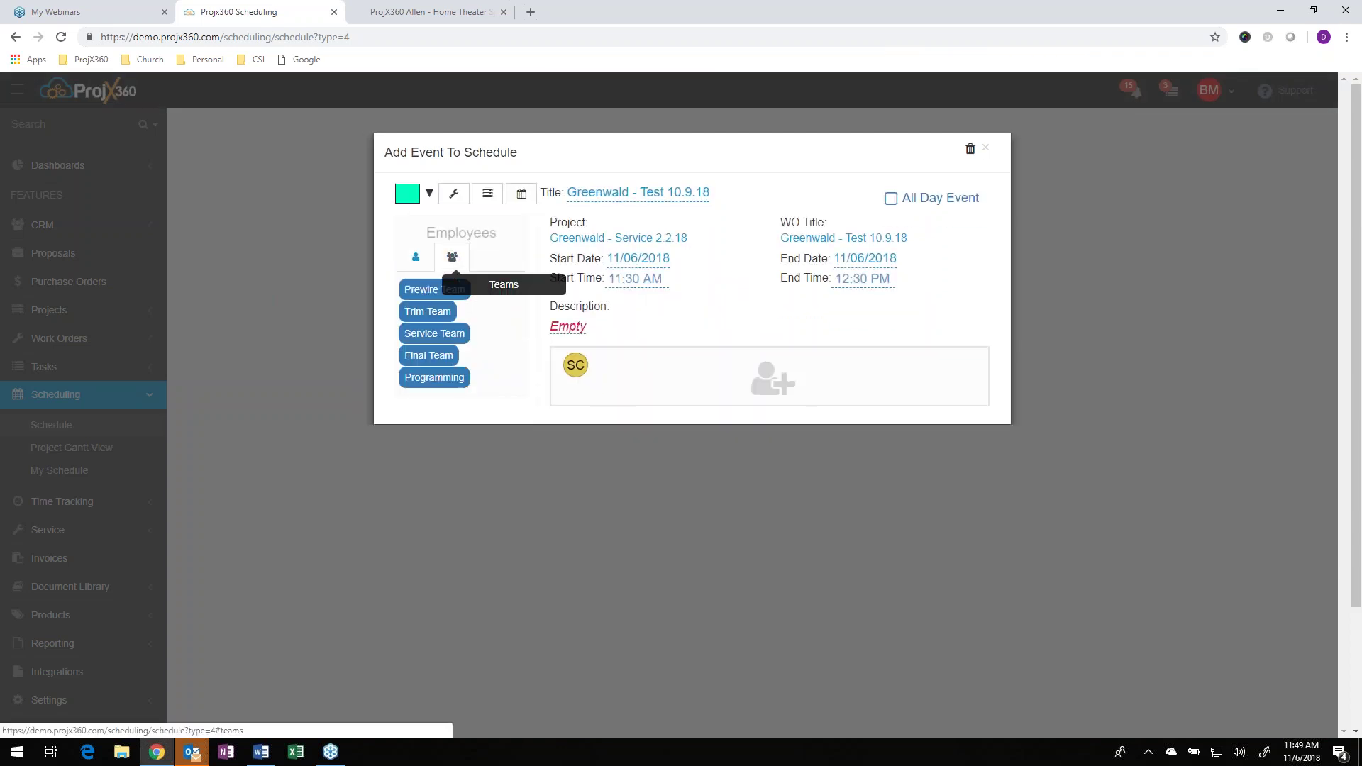
left_click_drag(439, 337, 713, 381)
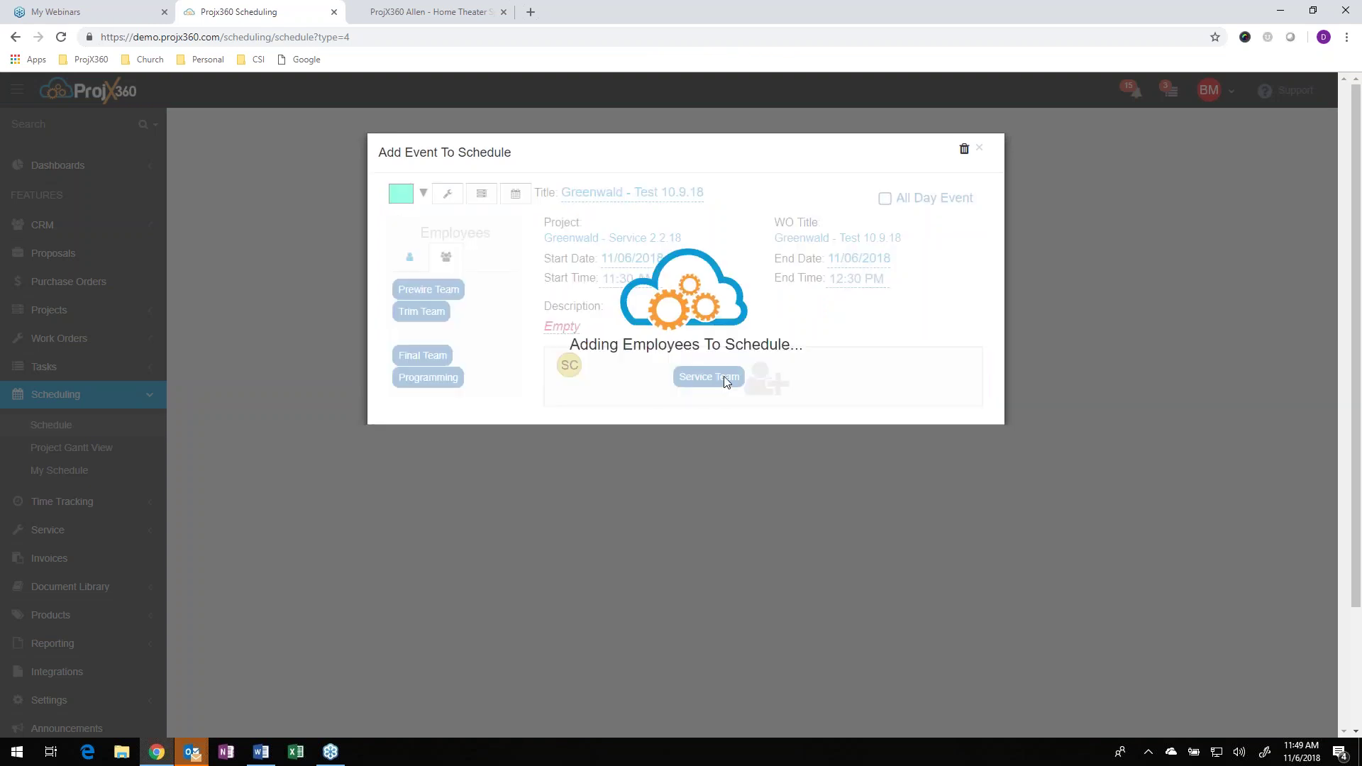
left_click(987, 150)
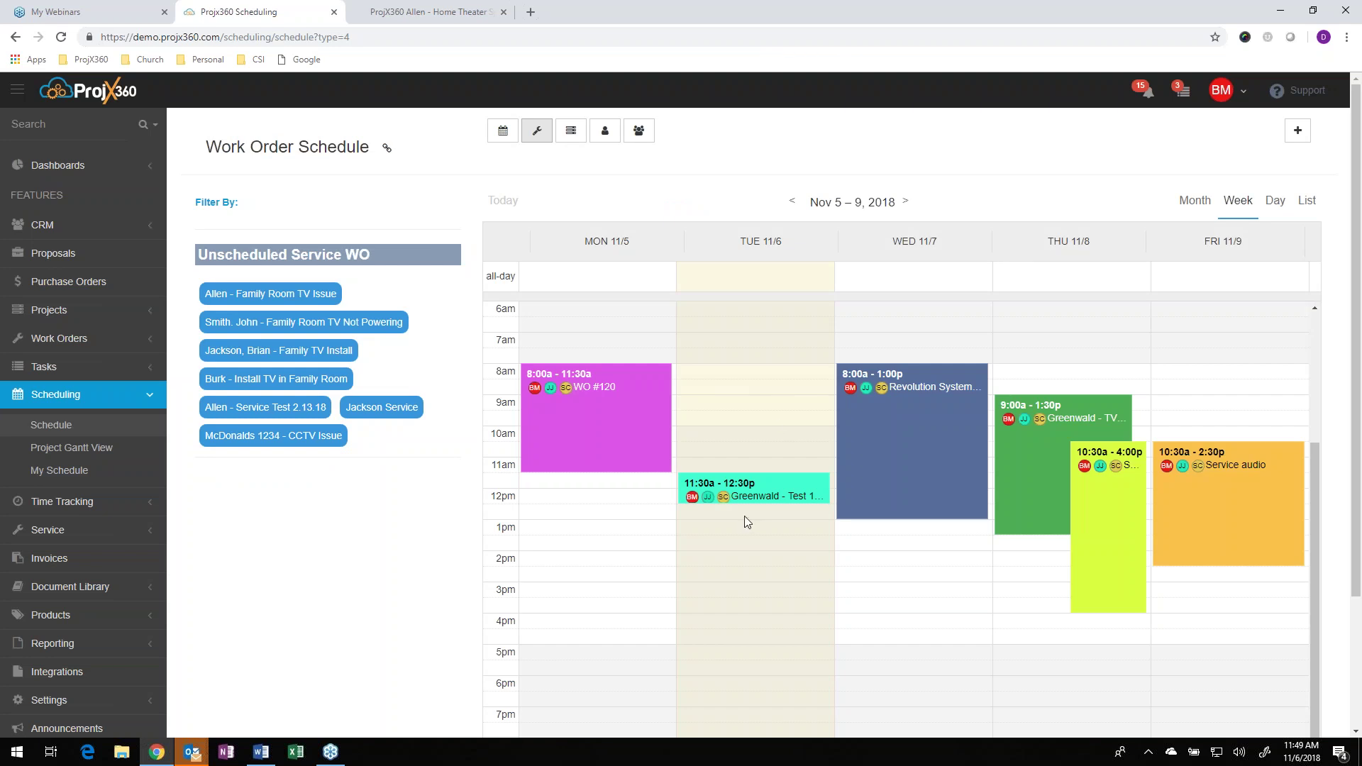
- Extend the Greenwald - Test 10.9.18 event to 4.5 hours and move it to Wednesday 11/7 from 6:30 to 11:00 AM
mouse_move(745, 495)
scroll(753, 557, "up", 1)
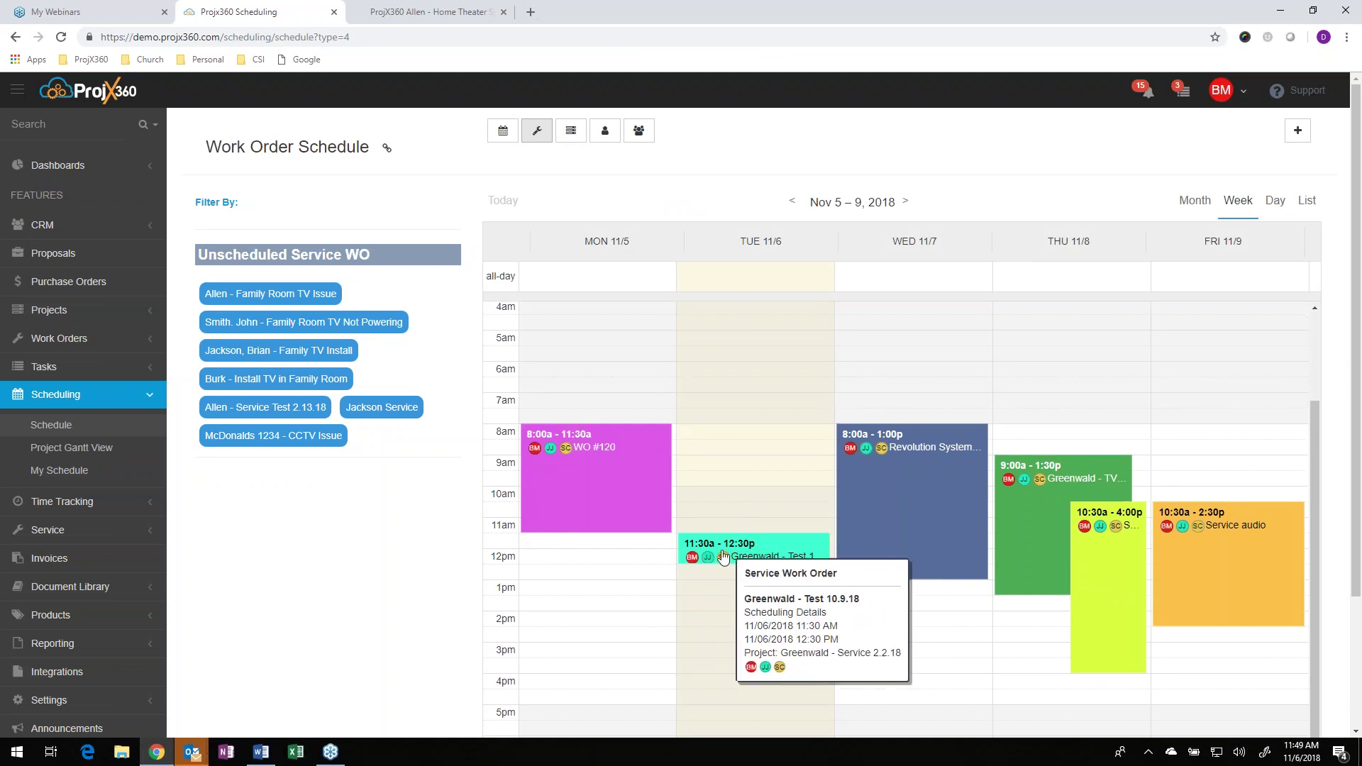
mouse_move(753, 557)
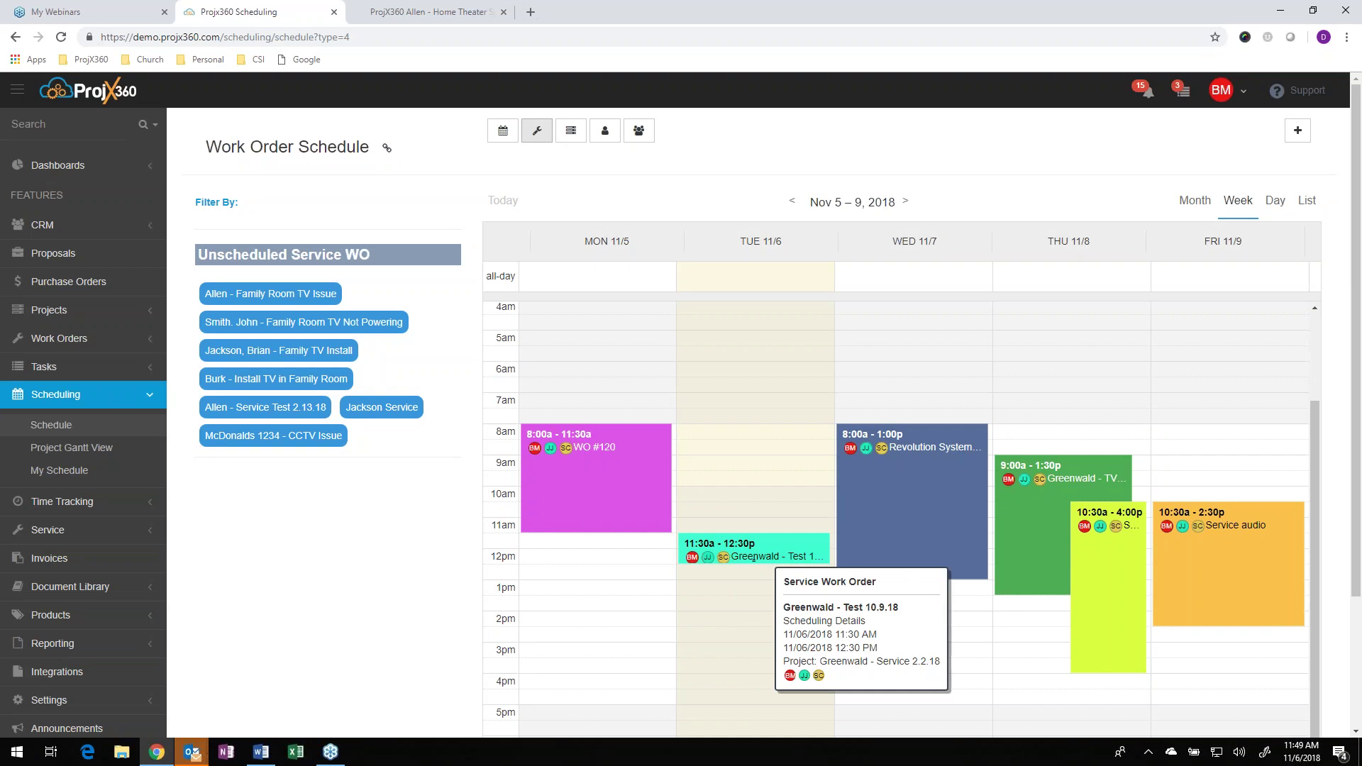
left_click_drag(753, 562, 757, 667)
left_click_drag(763, 576, 917, 411)
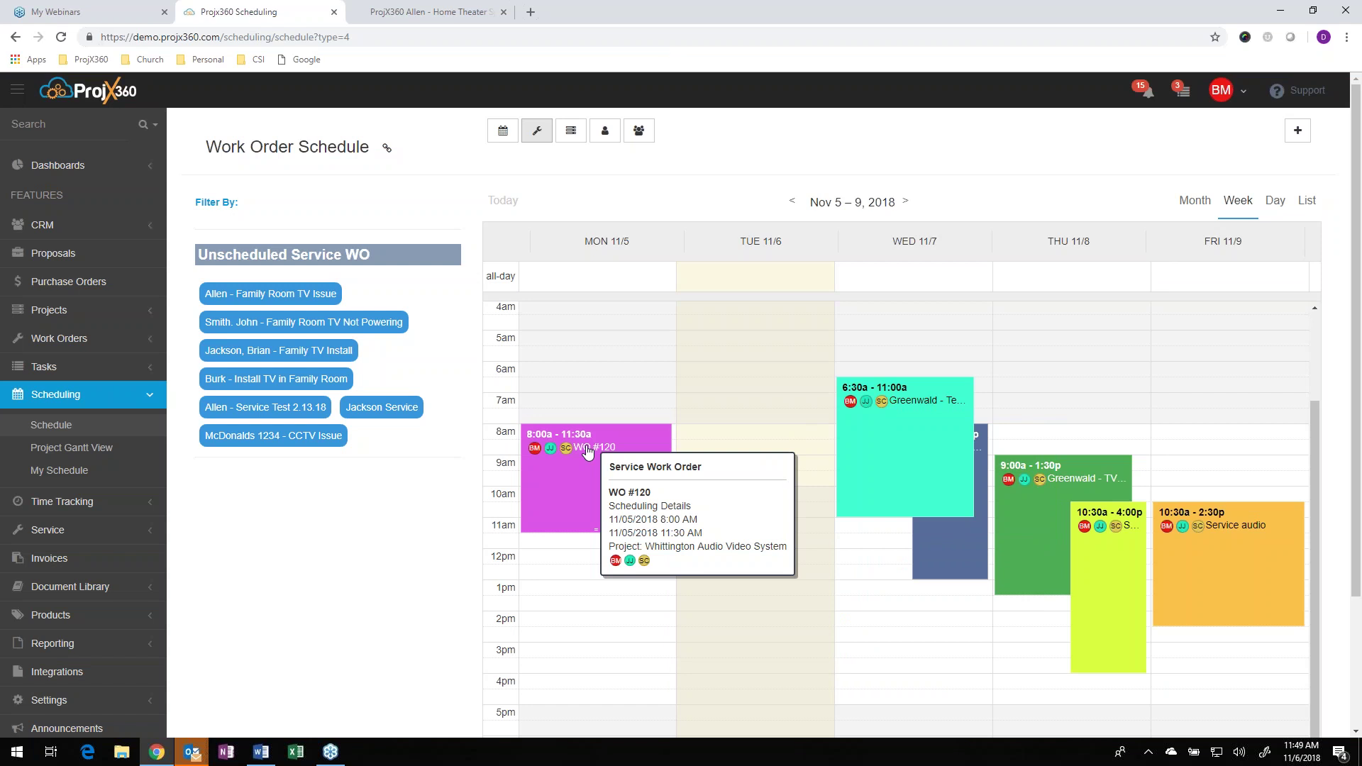
scroll(588, 453, "up", 2)
scroll(588, 453, "down", 2)
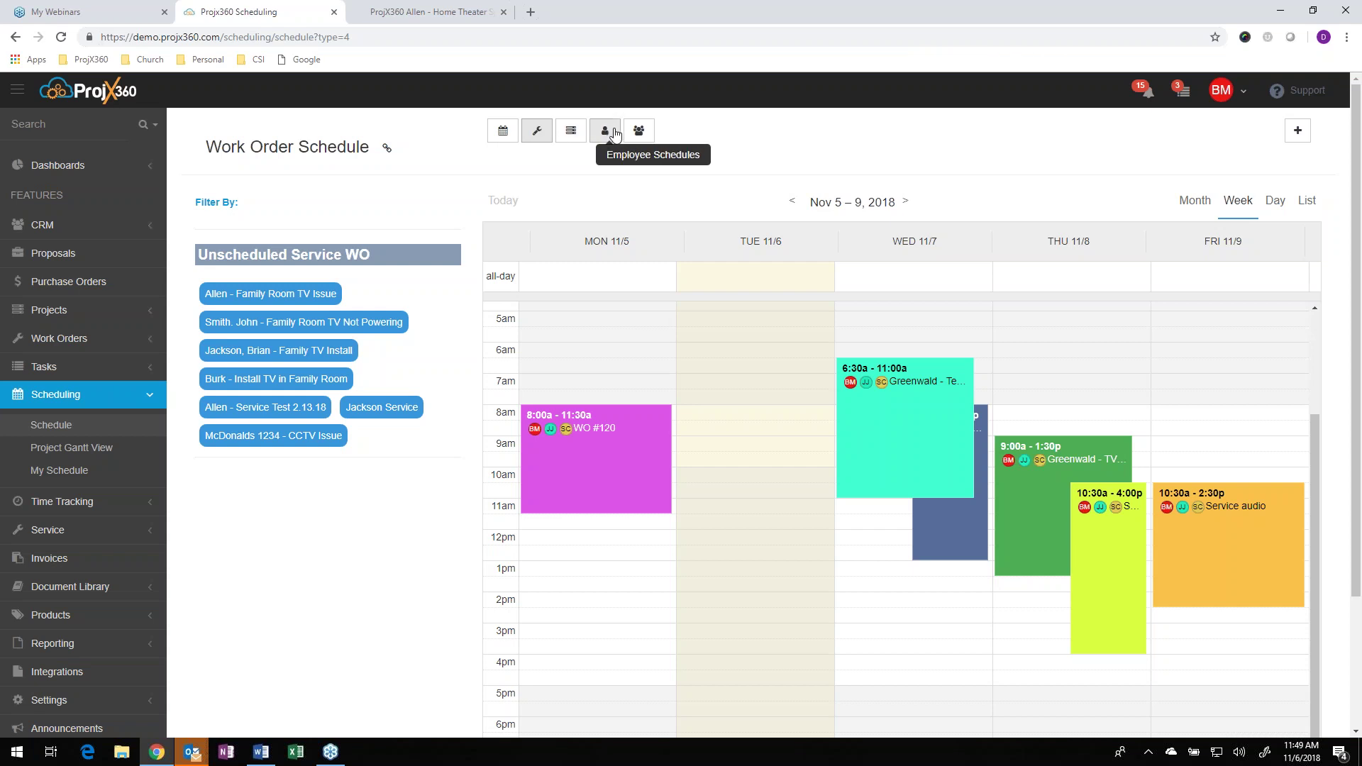
- Examine the iCal subscription link and instructions for the work order schedule, and close them
left_click(388, 149)
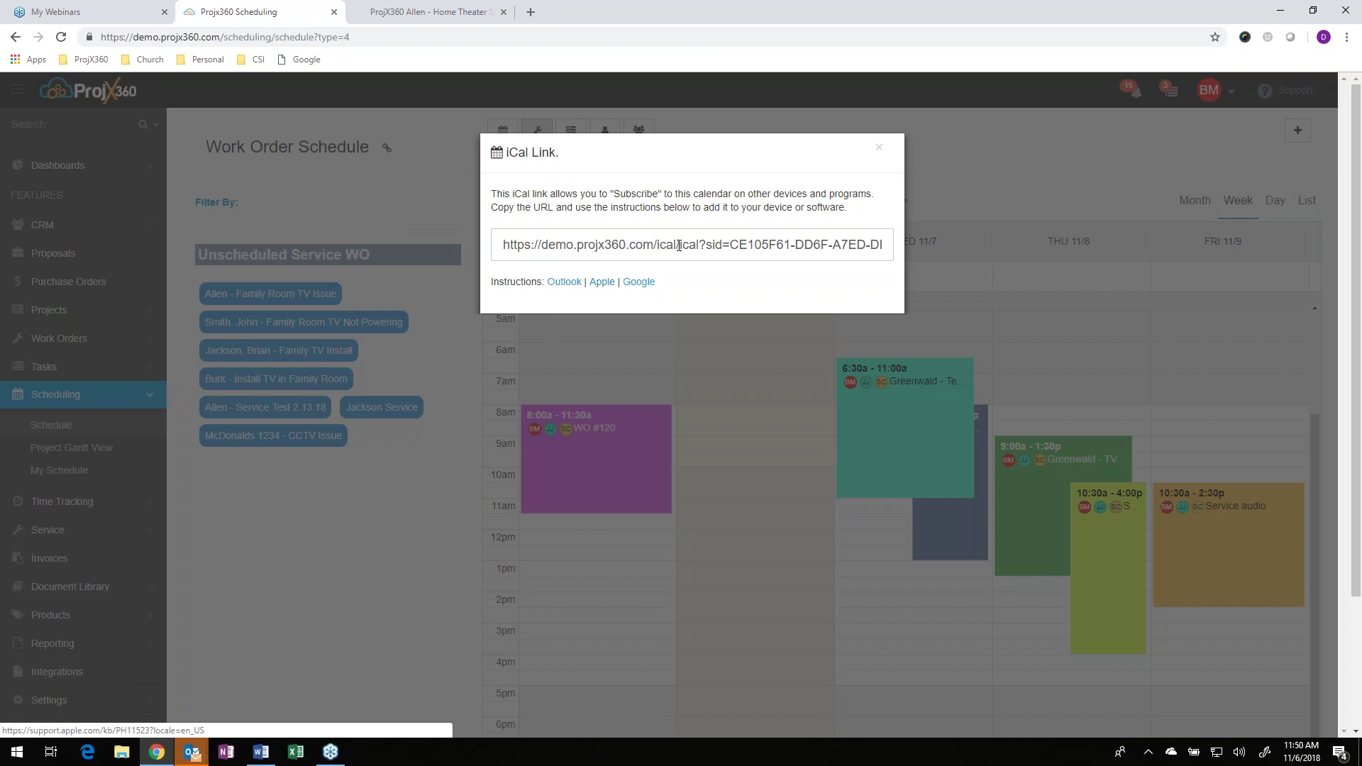
left_click(880, 148)
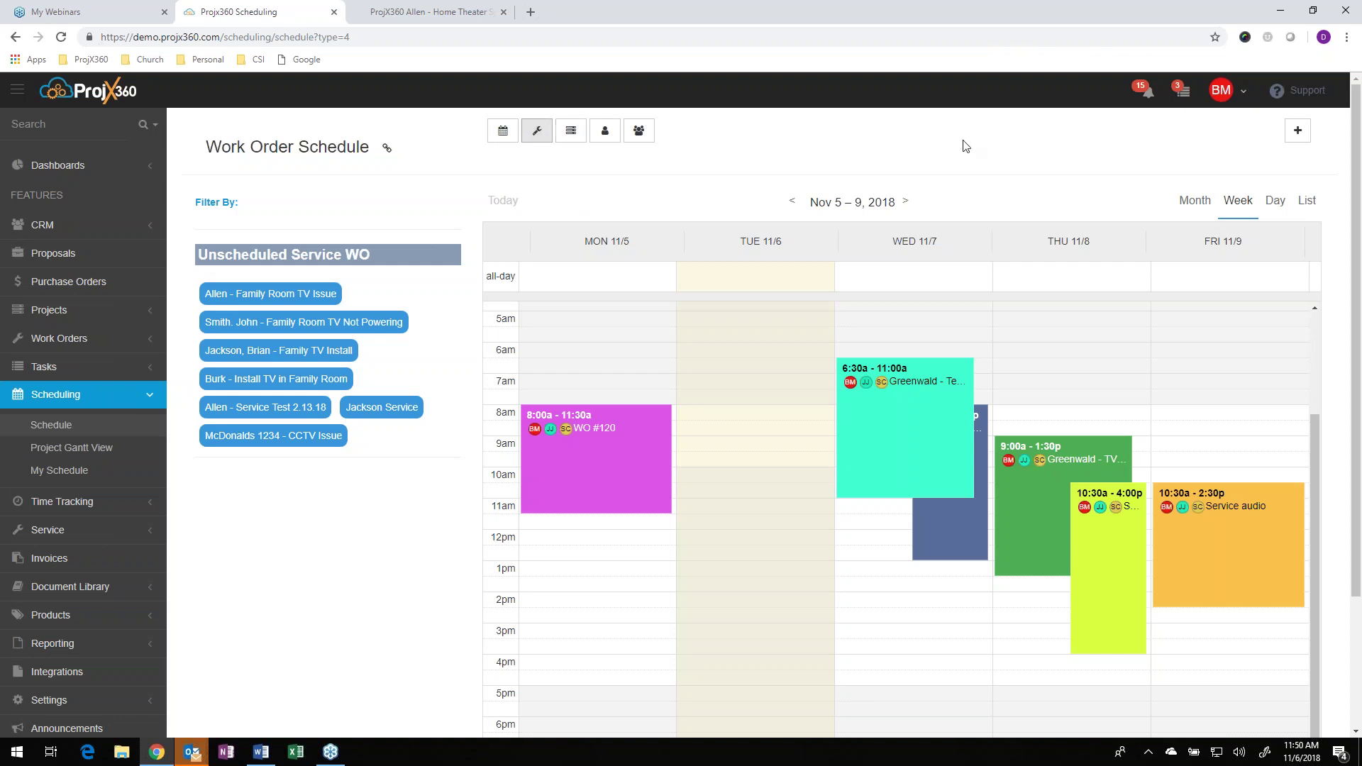
- Look at the project schedule and its blank event form without adding an event, and view the personal schedule
left_click(570, 134)
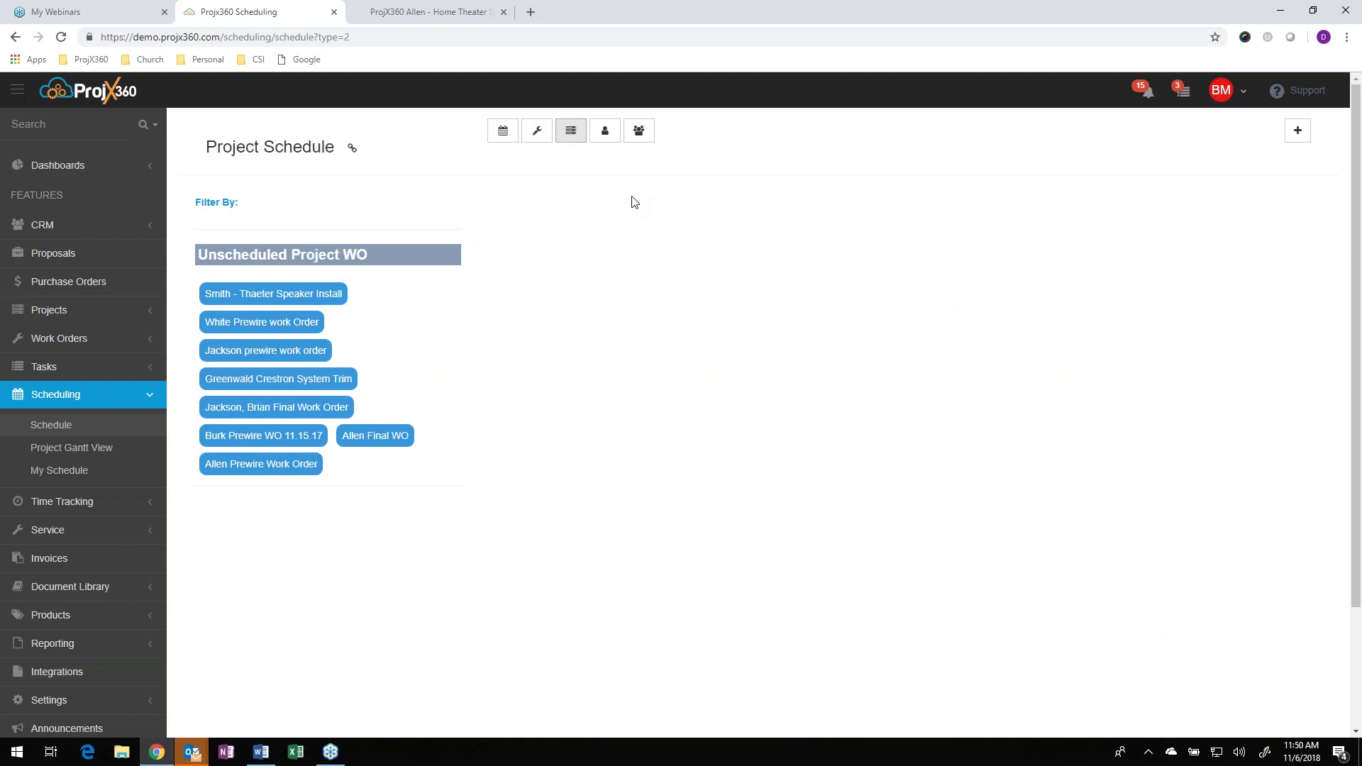
left_click(1300, 133)
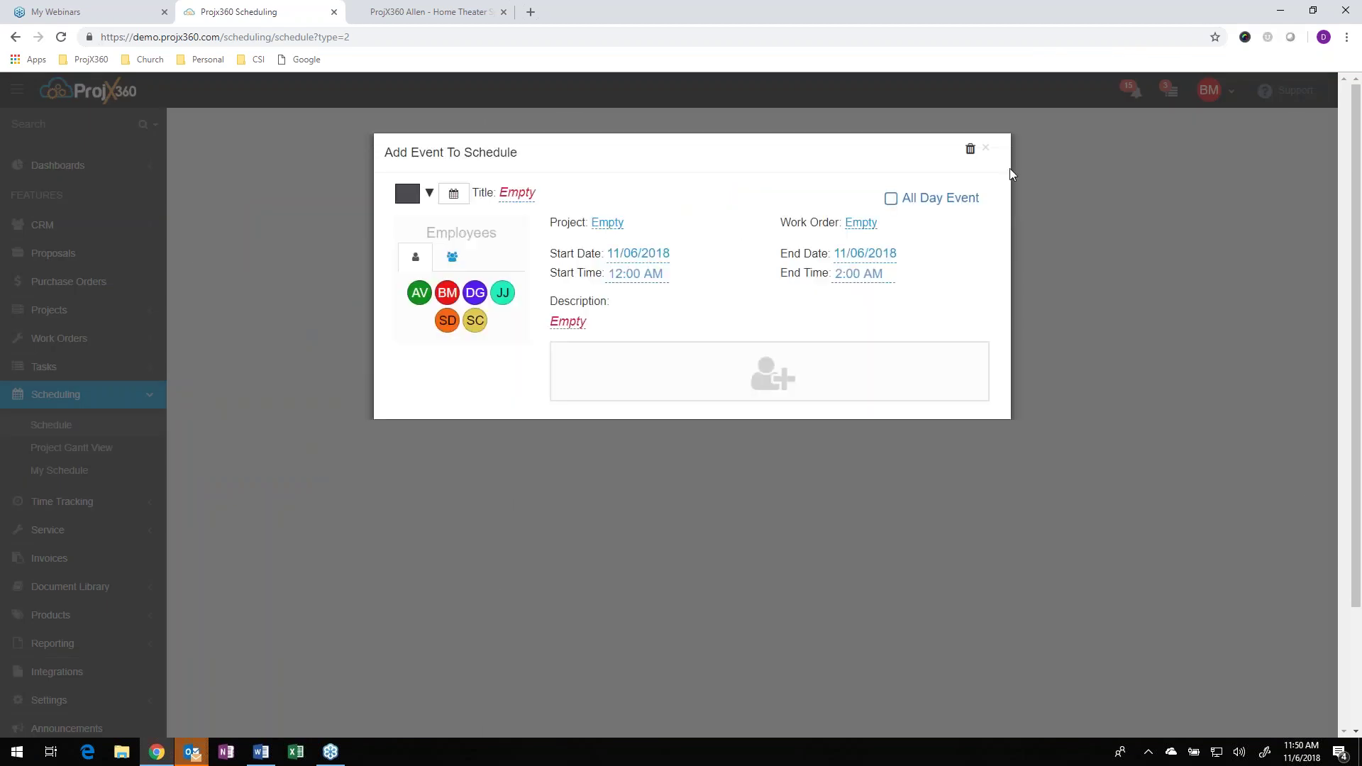
left_click(992, 152)
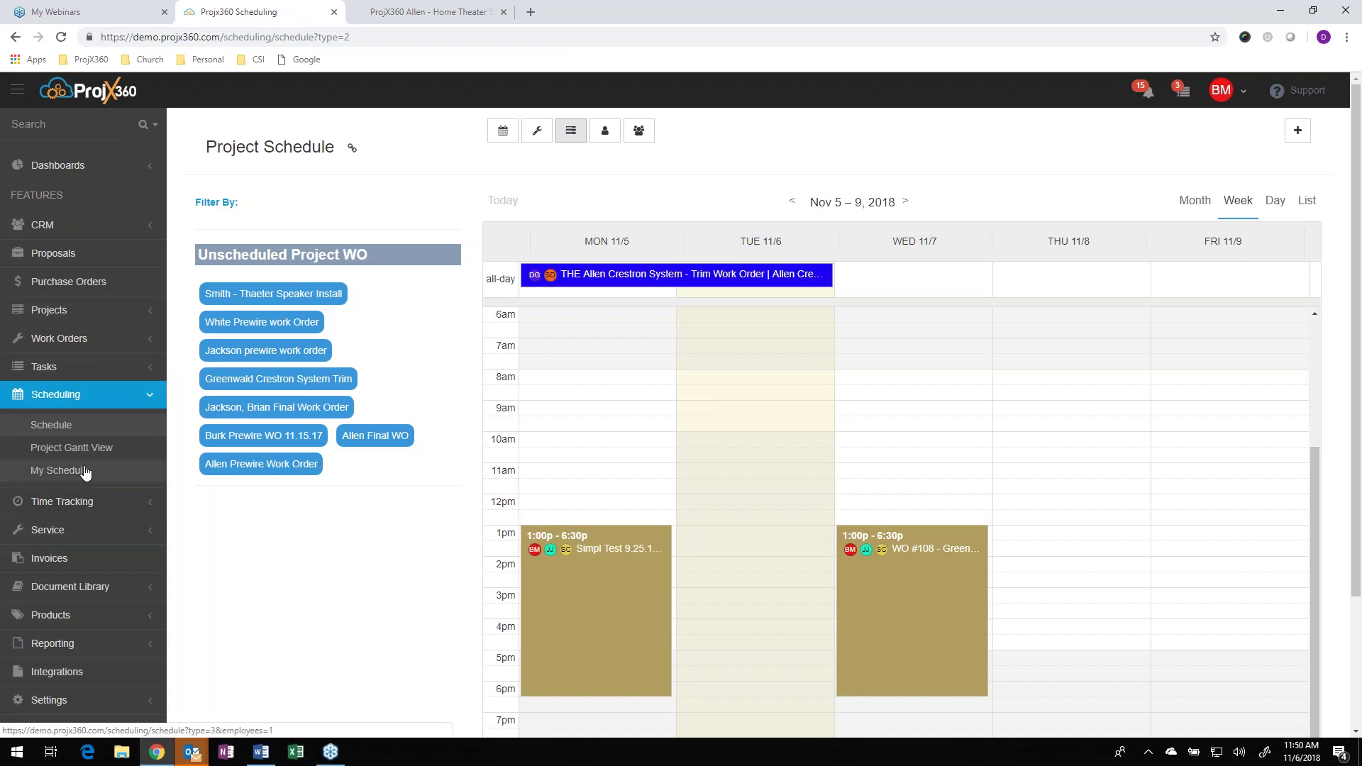
left_click(50, 472)
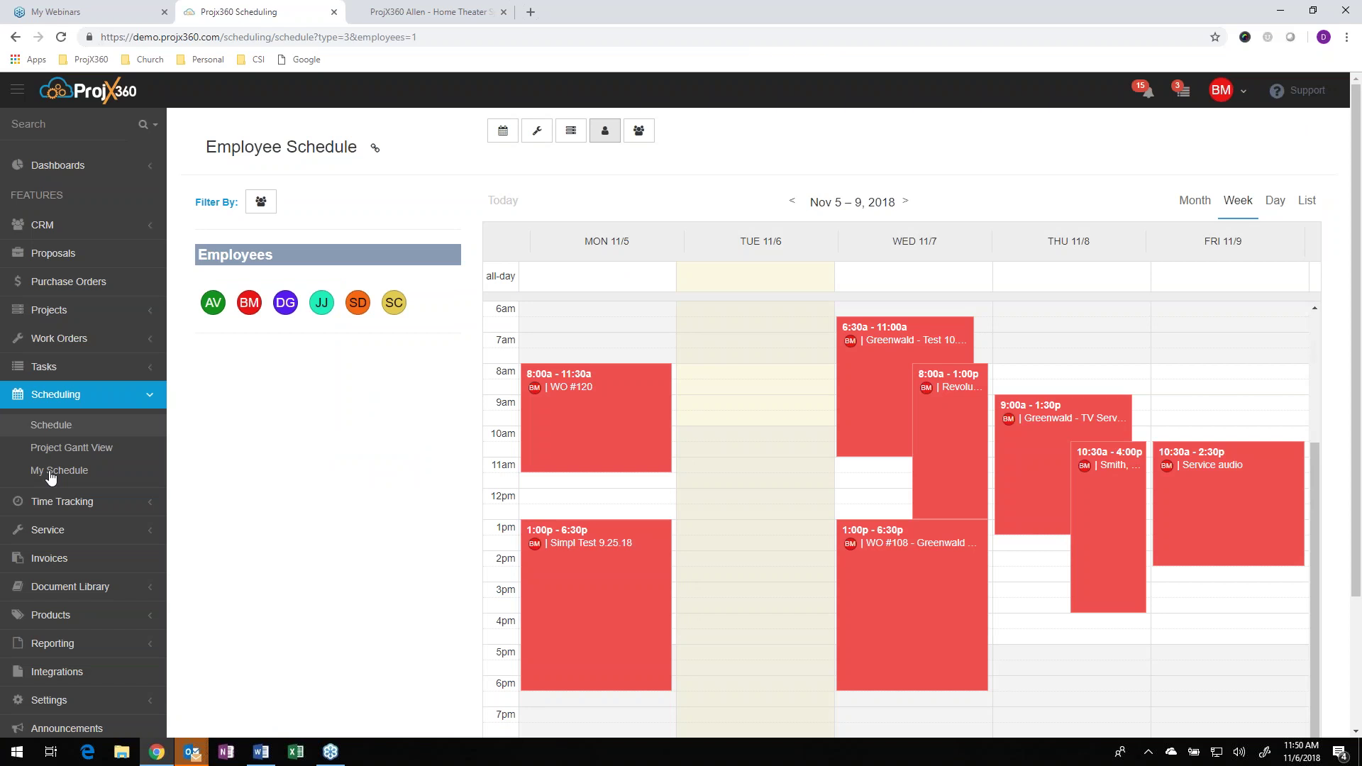
- Start a running time entry on the Allen Crestron System project with the phase Final
left_click(71, 505)
scroll(116, 445, "down", 2)
left_click(49, 300)
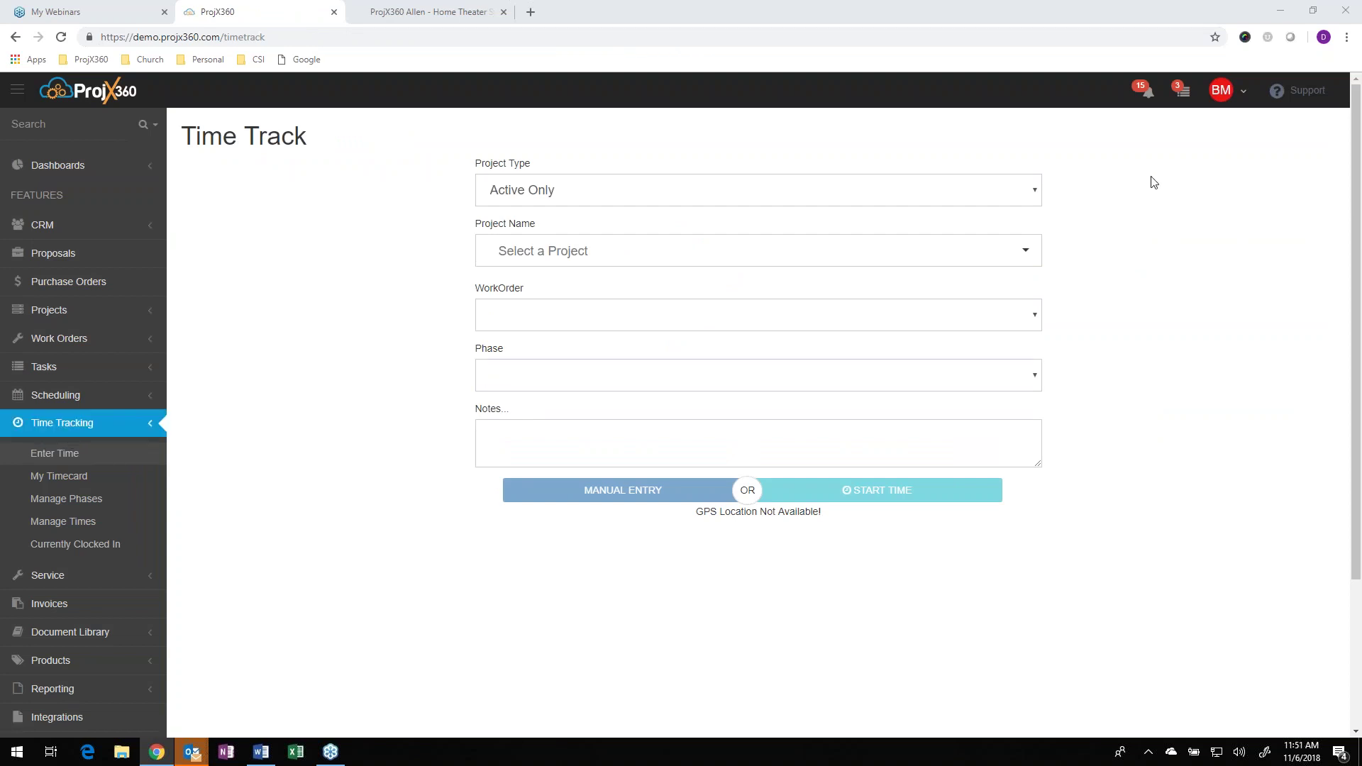
left_click(922, 251)
scroll(646, 346, "down", 1)
scroll(646, 345, "down", 2)
left_click(605, 365)
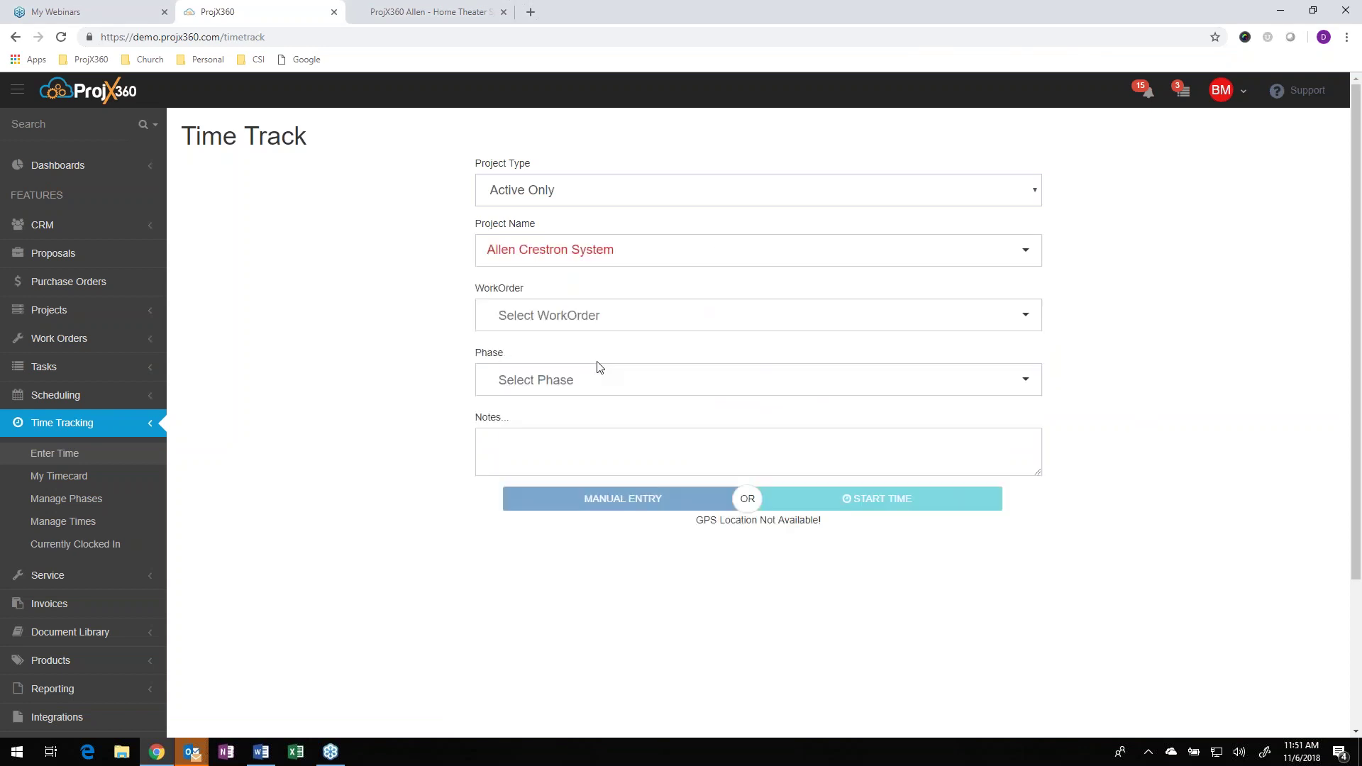
left_click(575, 379)
left_click(521, 429)
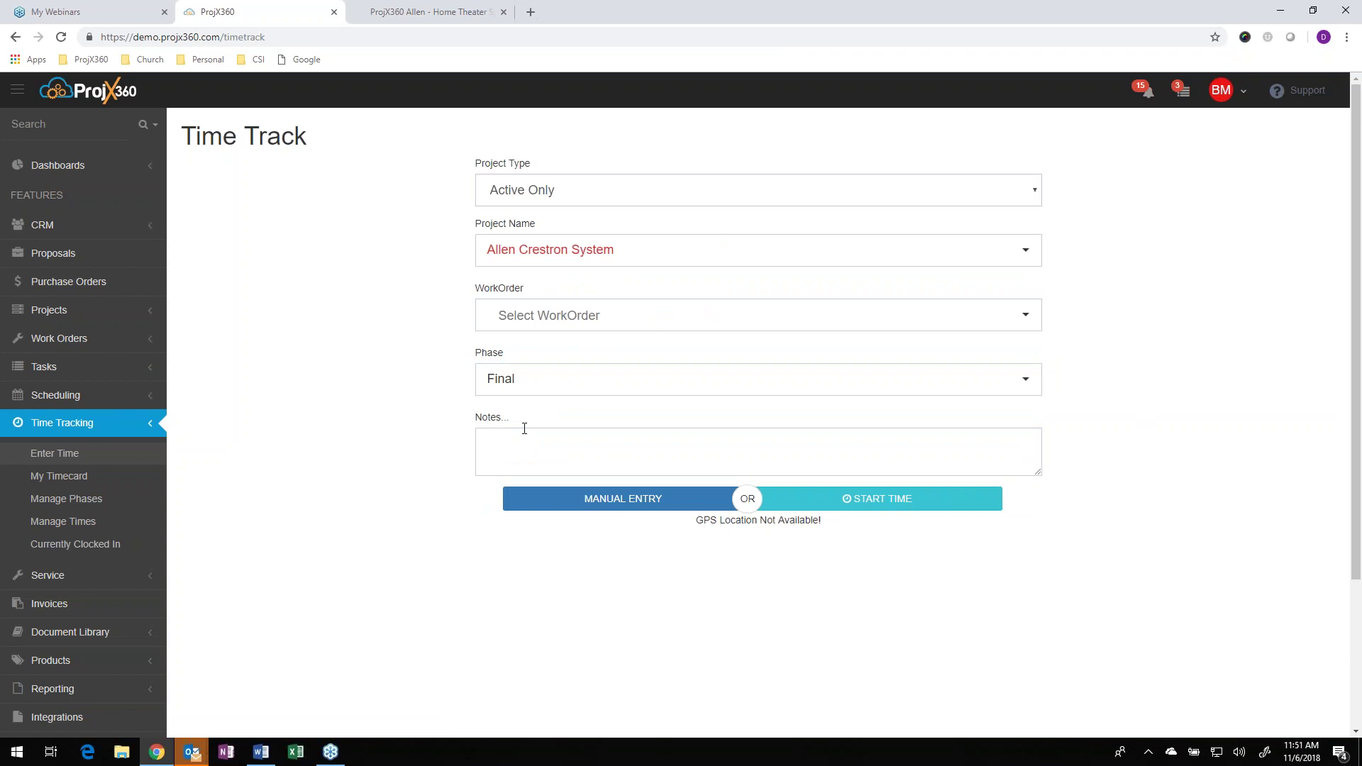
left_click(854, 506)
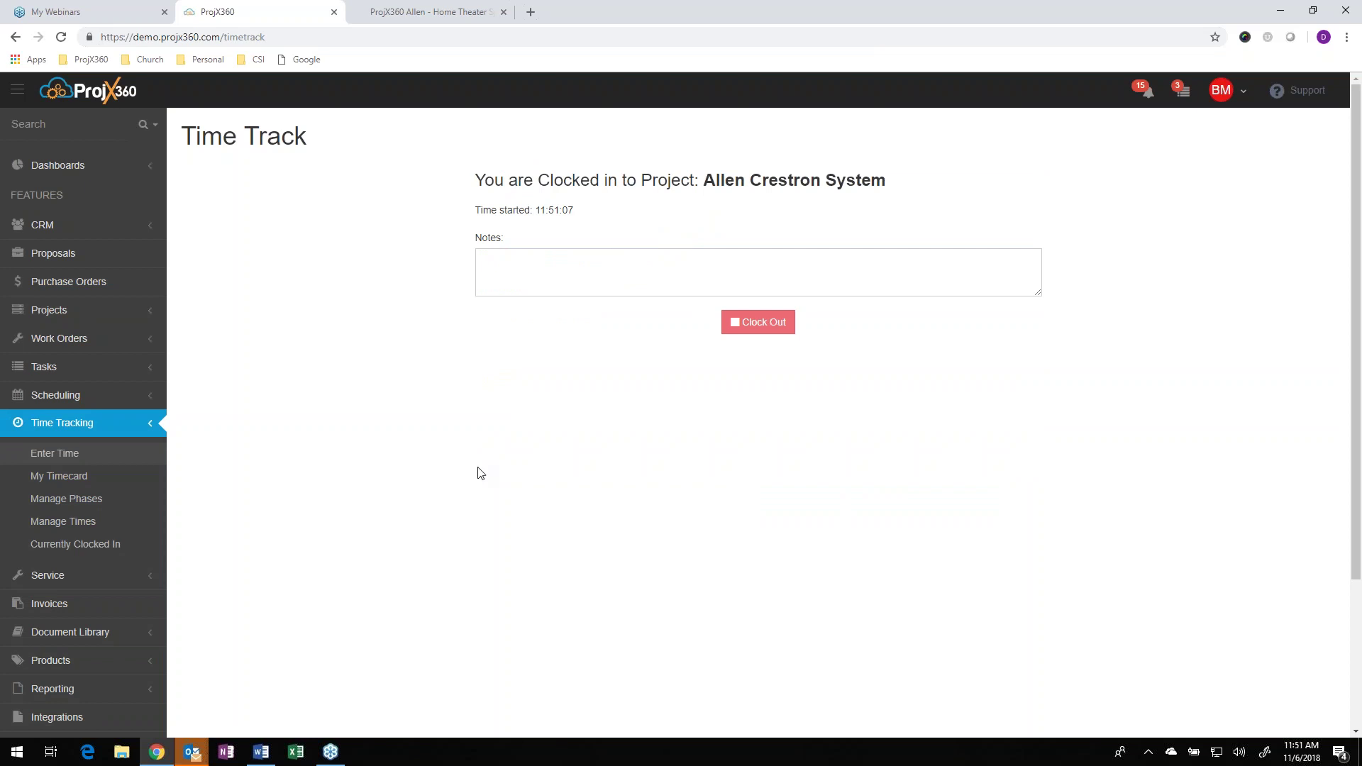
- Review the phases of the Allen Control 4 System project and the form for adding an Other phase, closing it without saving
left_click(73, 506)
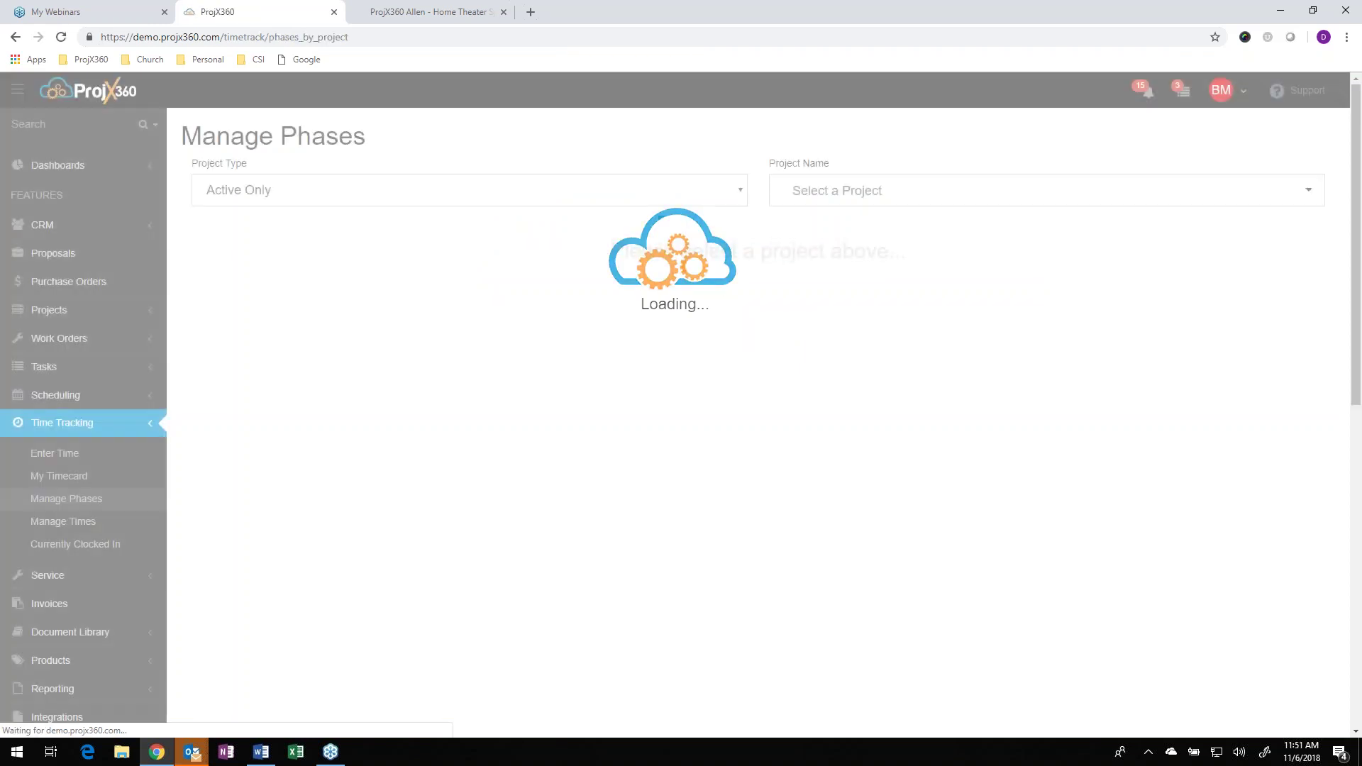
left_click(930, 191)
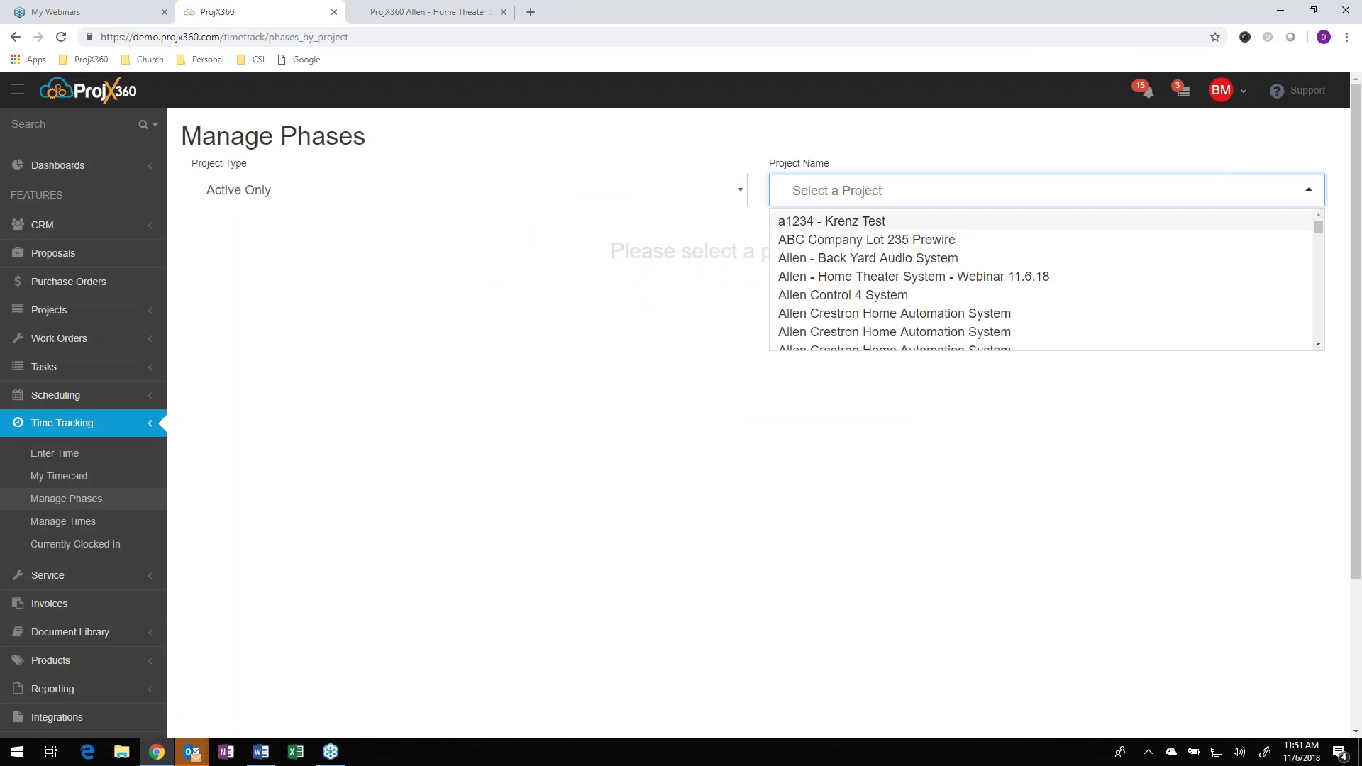
left_click(884, 296)
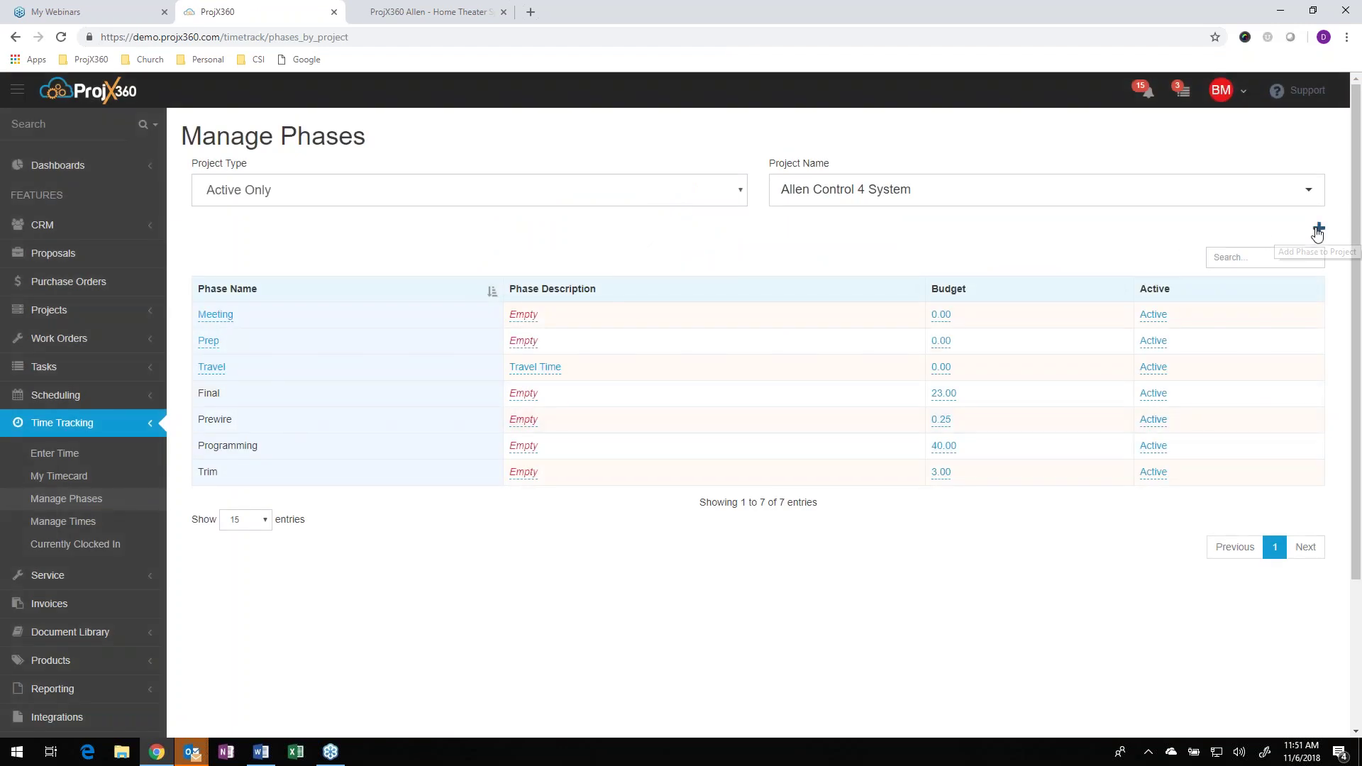
left_click(1317, 232)
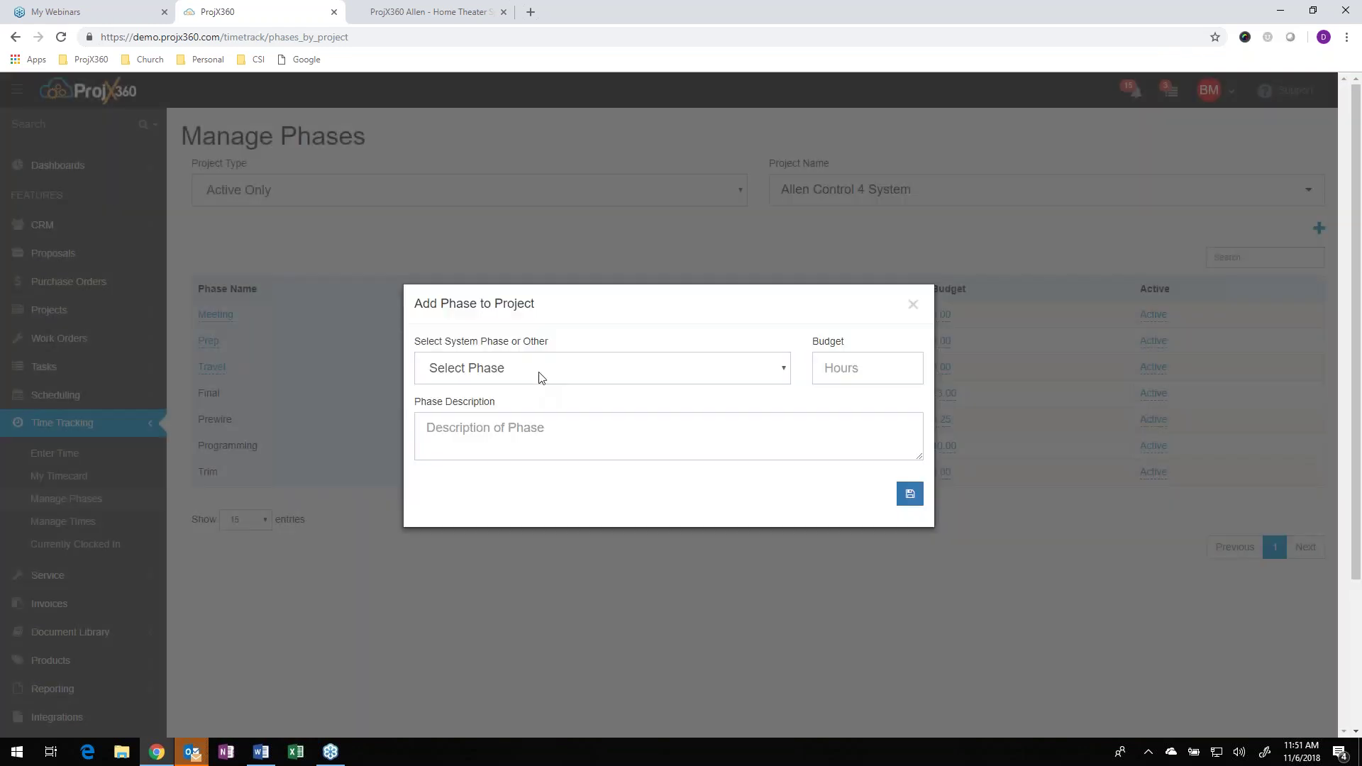
left_click(539, 372)
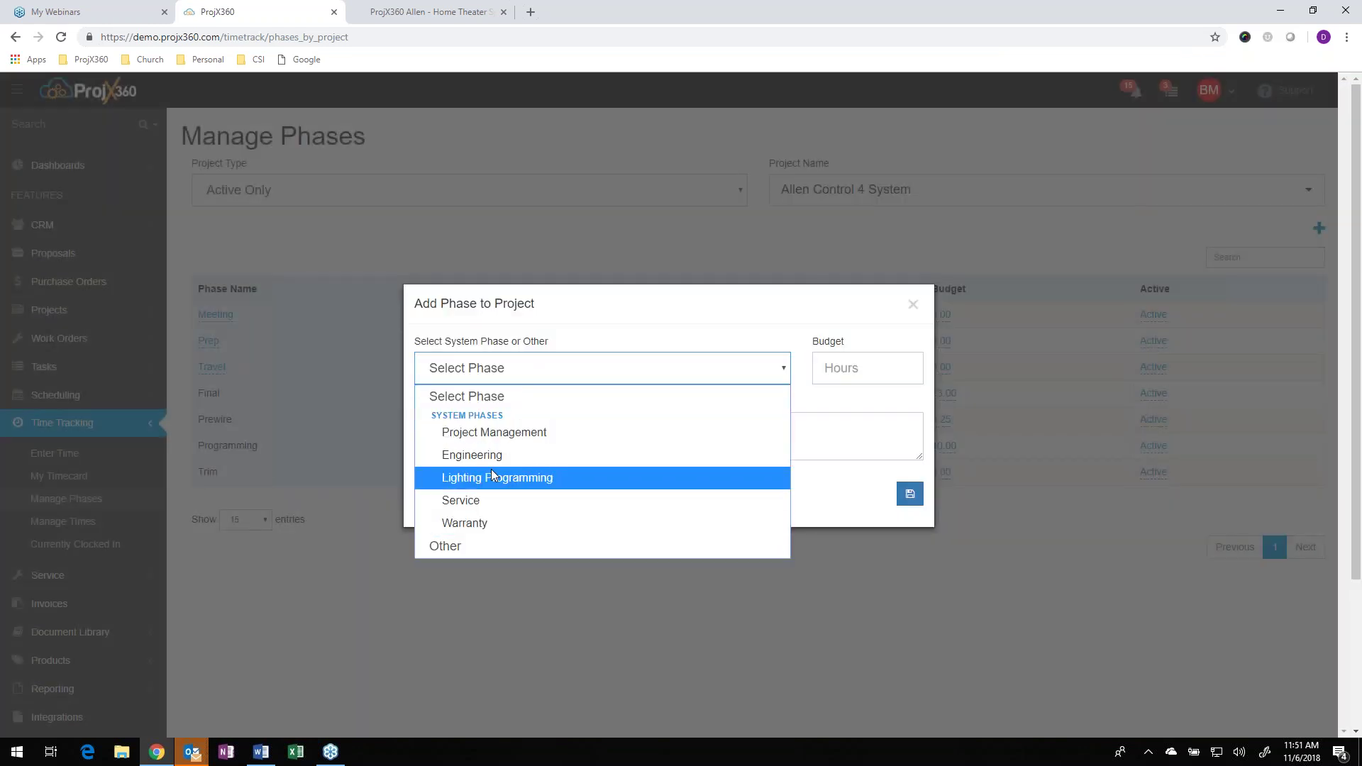
left_click(449, 551)
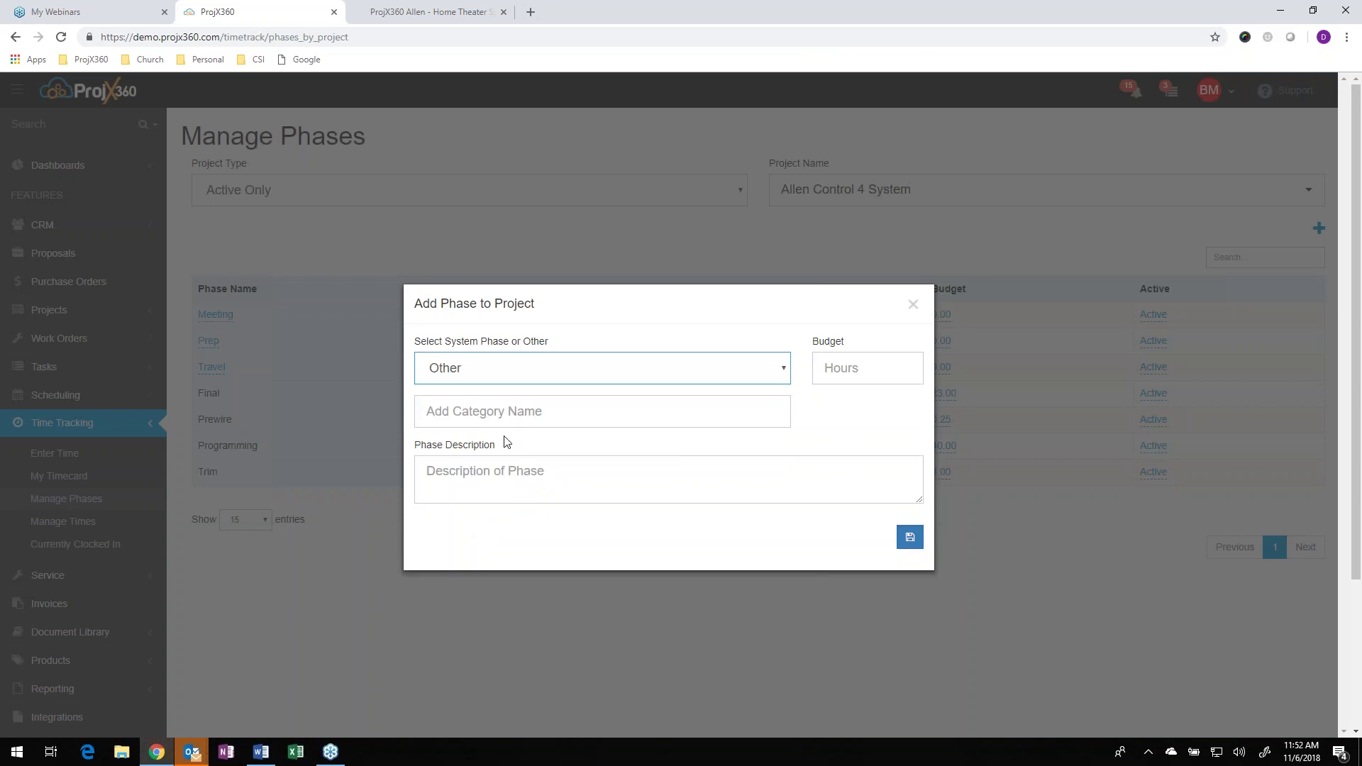
left_click(913, 303)
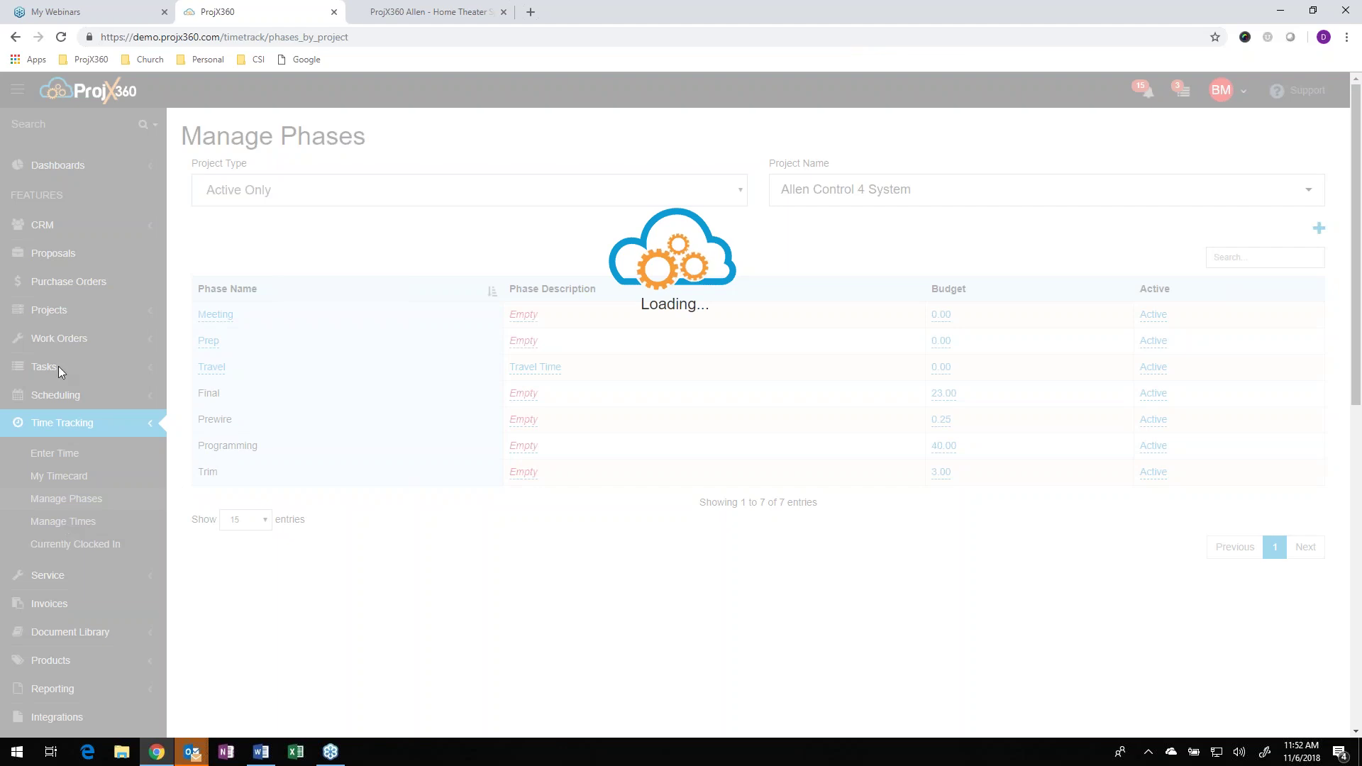
- Review the Allen Control 4 System project's recorded times, including the first entry's edit form, and check the option for adding a time entry
left_click(61, 40)
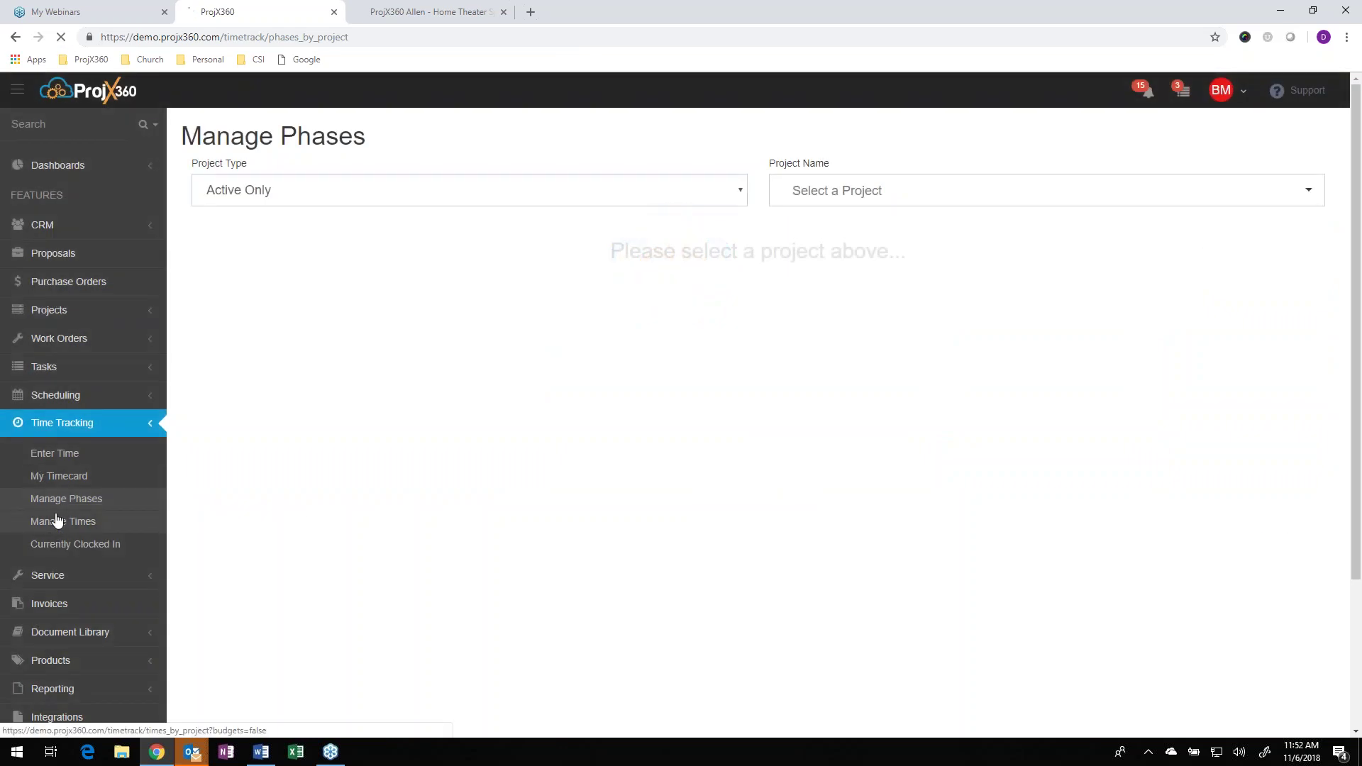
left_click(58, 520)
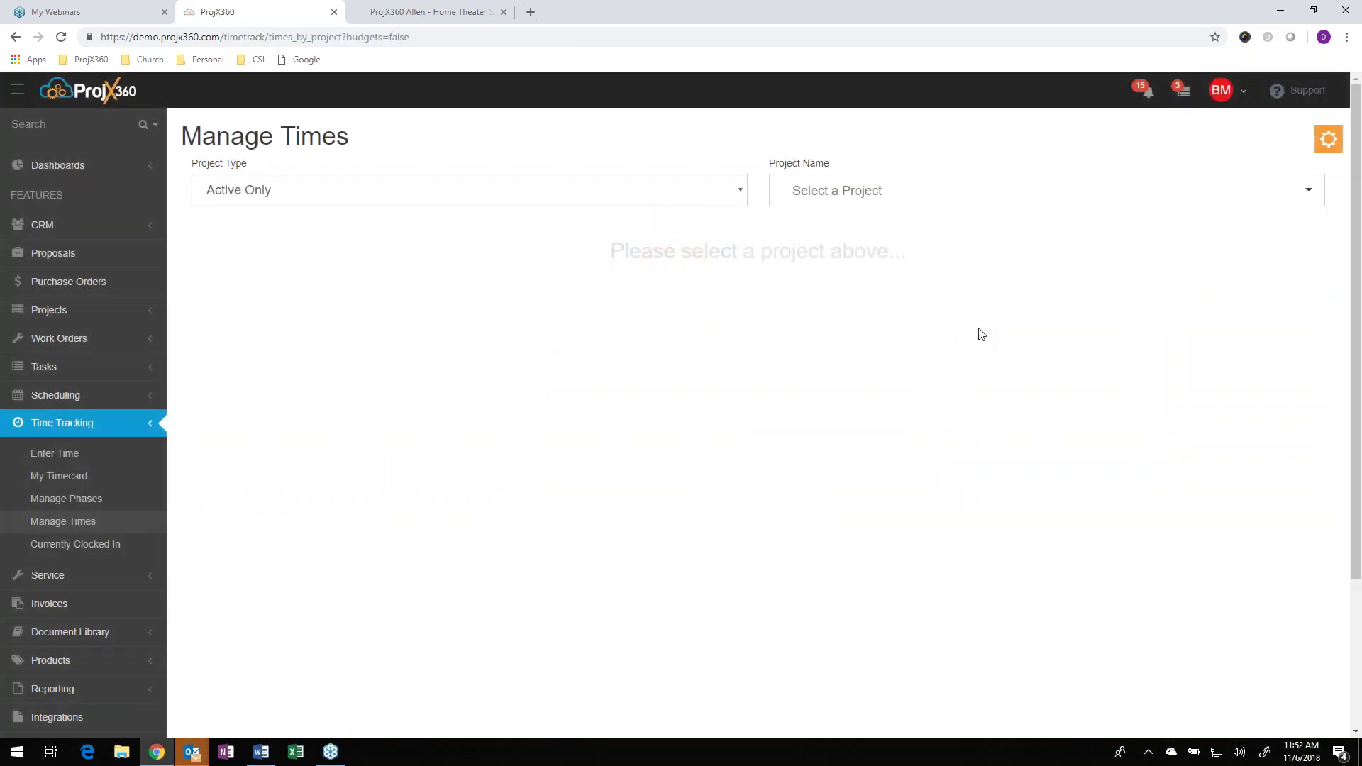
left_click(906, 184)
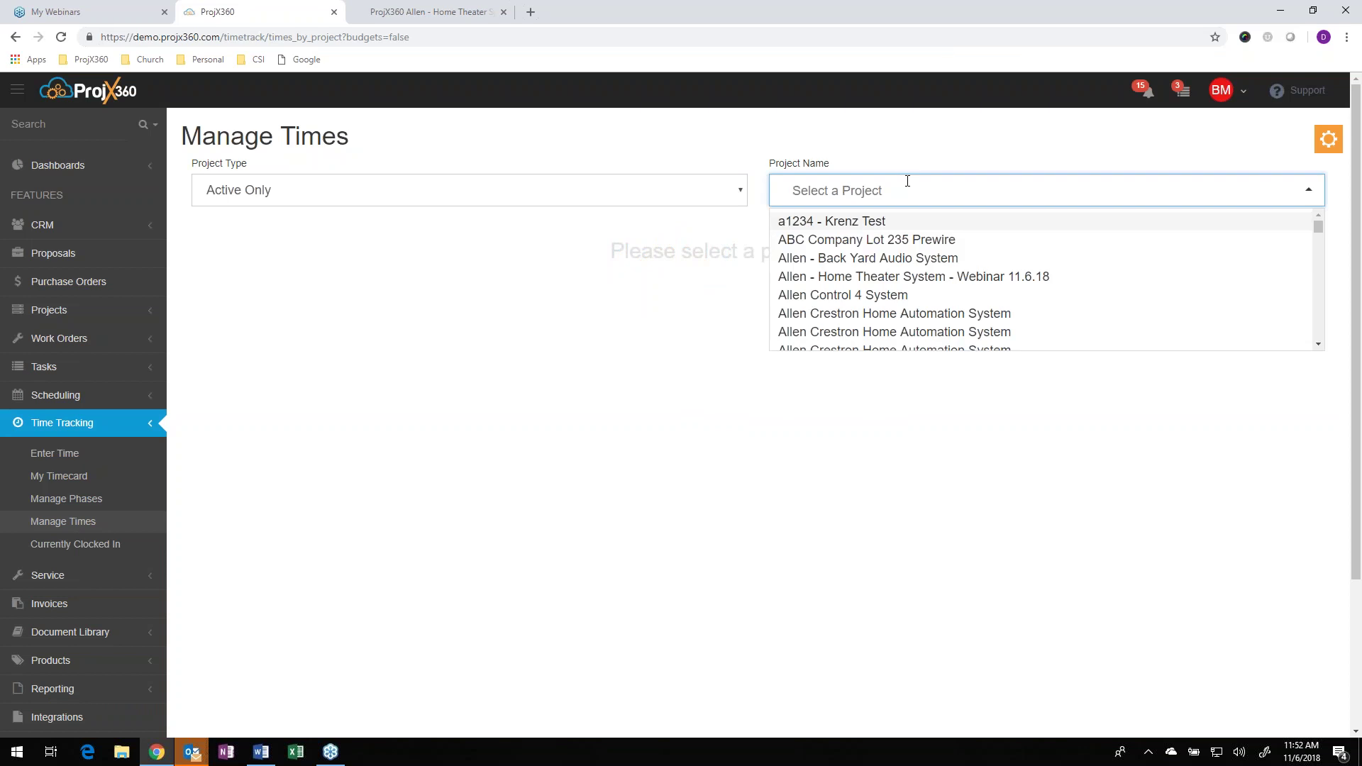
left_click(894, 301)
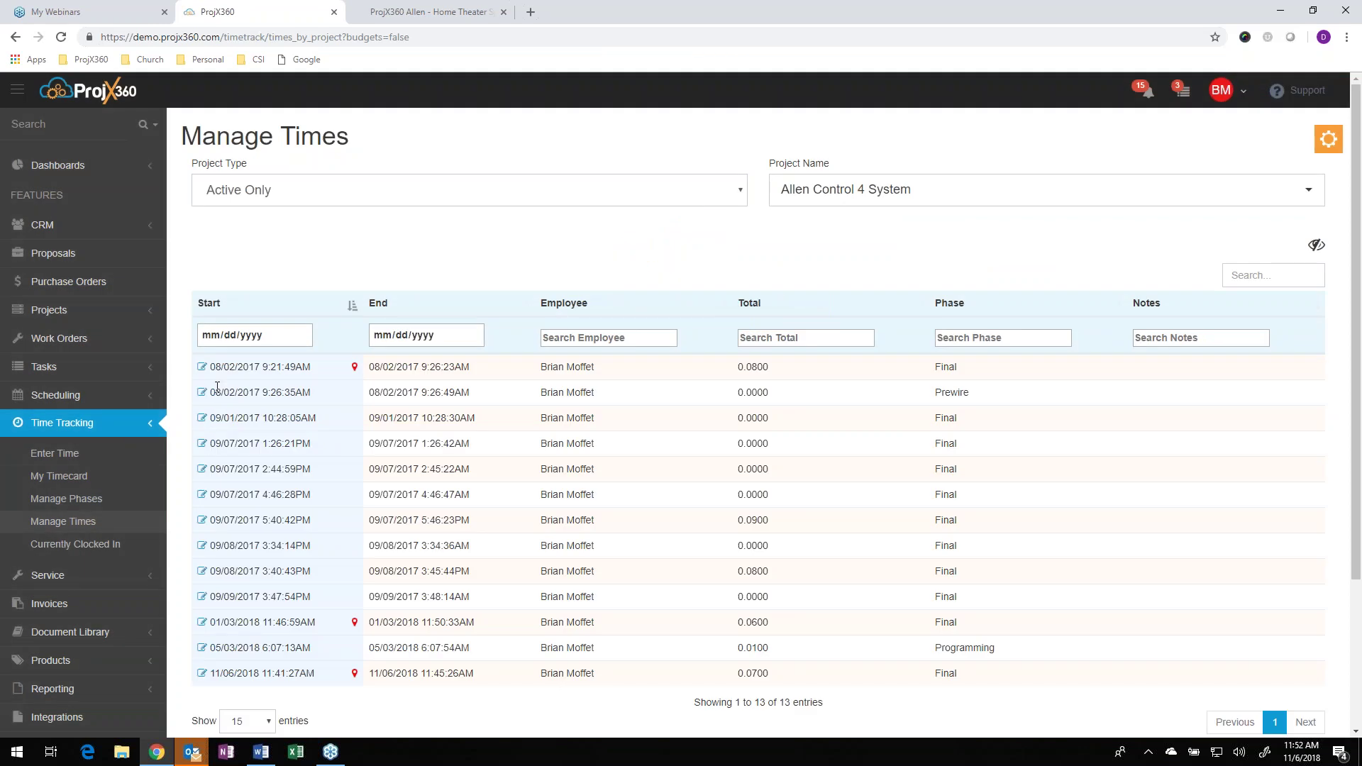
left_click(201, 369)
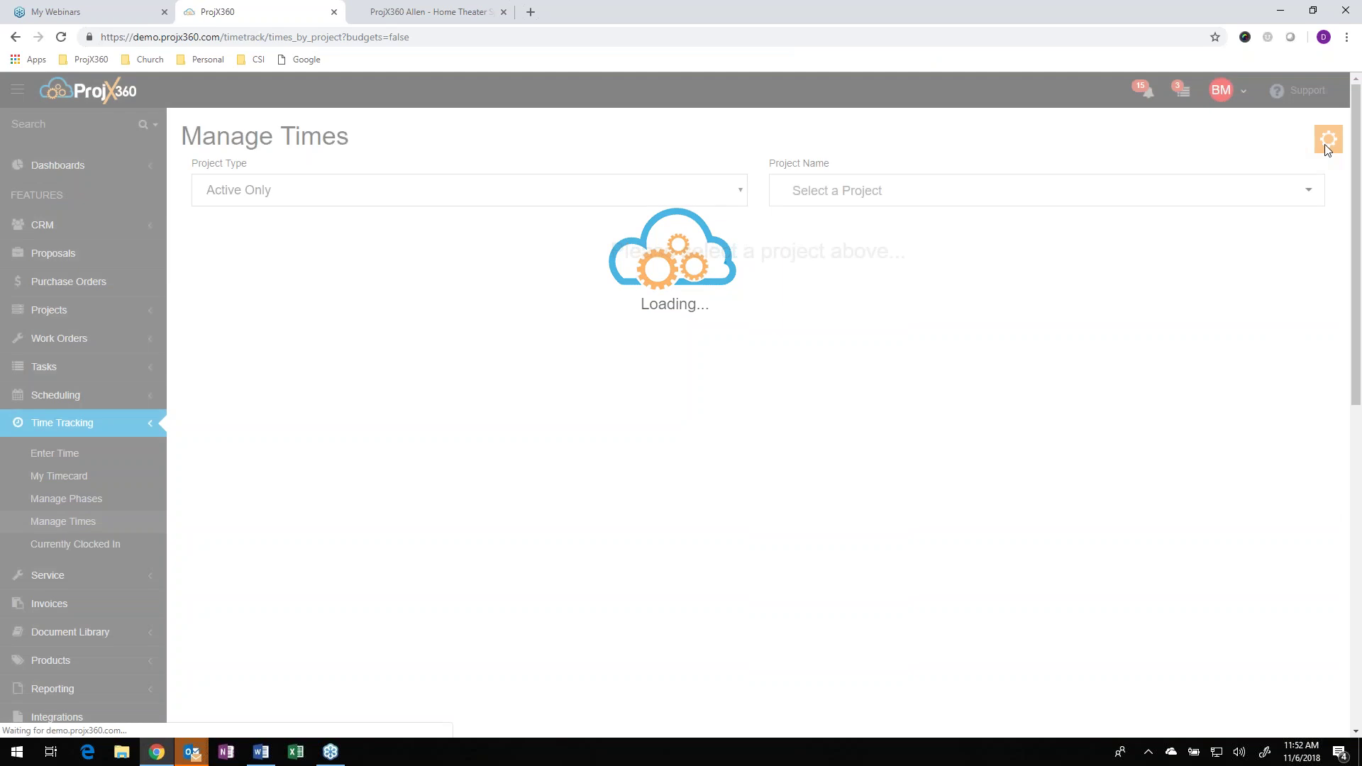
left_click(1329, 139)
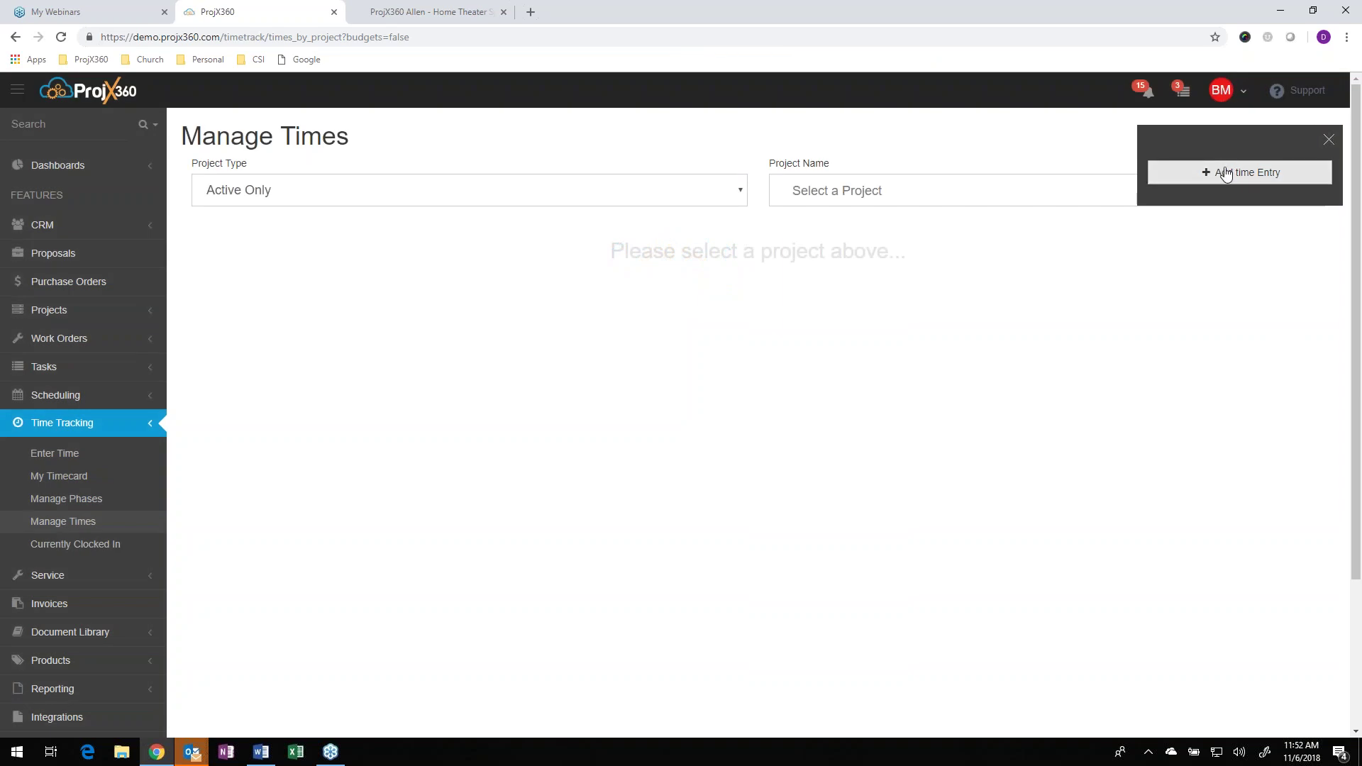
left_click(1329, 139)
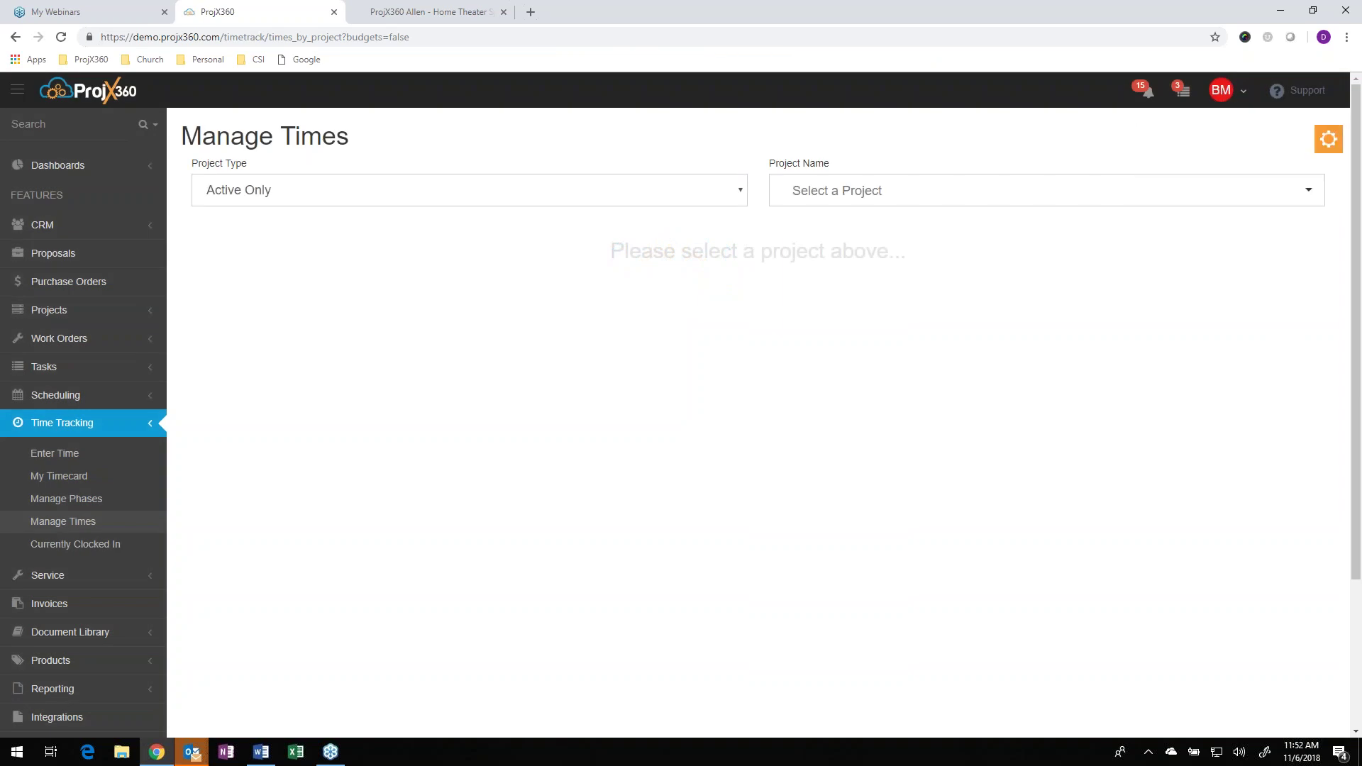
- Go to the service projects and list those that are out of warranty
left_click(108, 584)
scroll(71, 371, "down", 4)
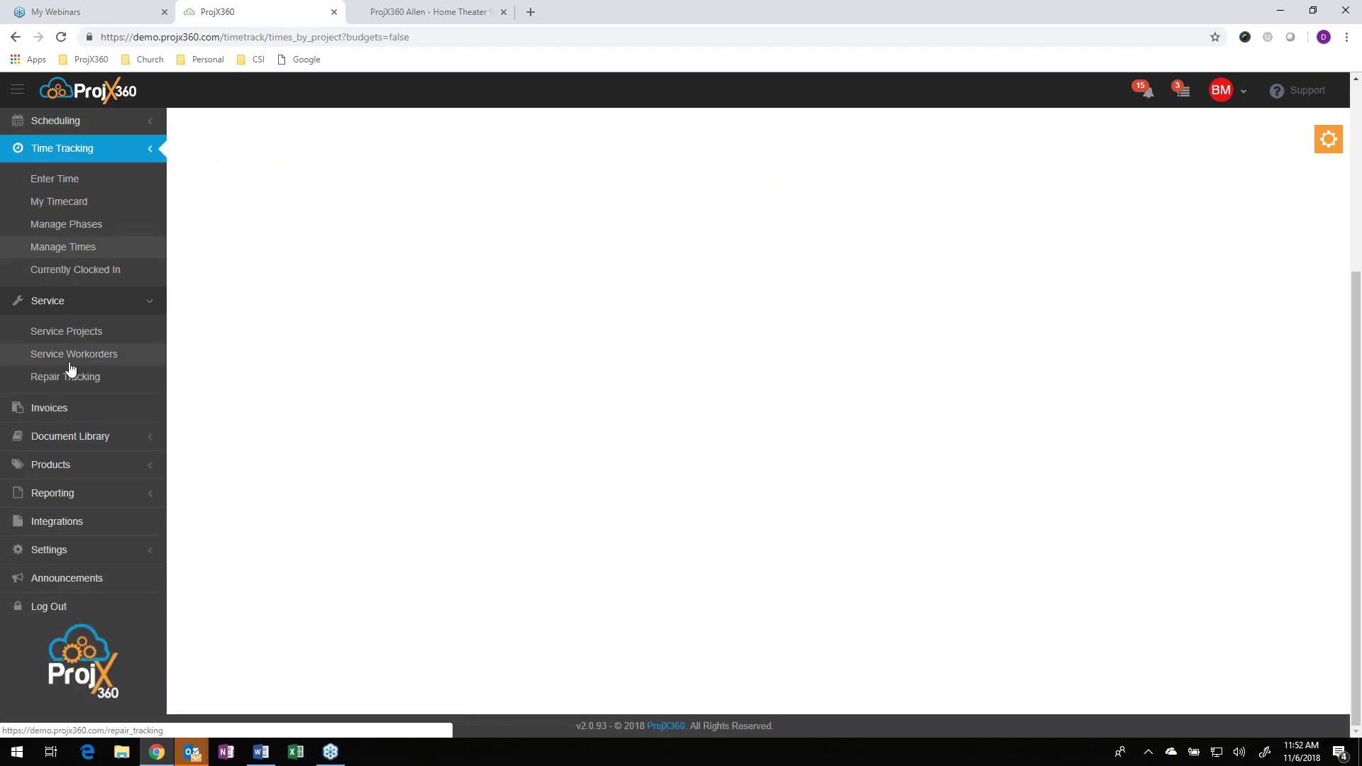
left_click(76, 333)
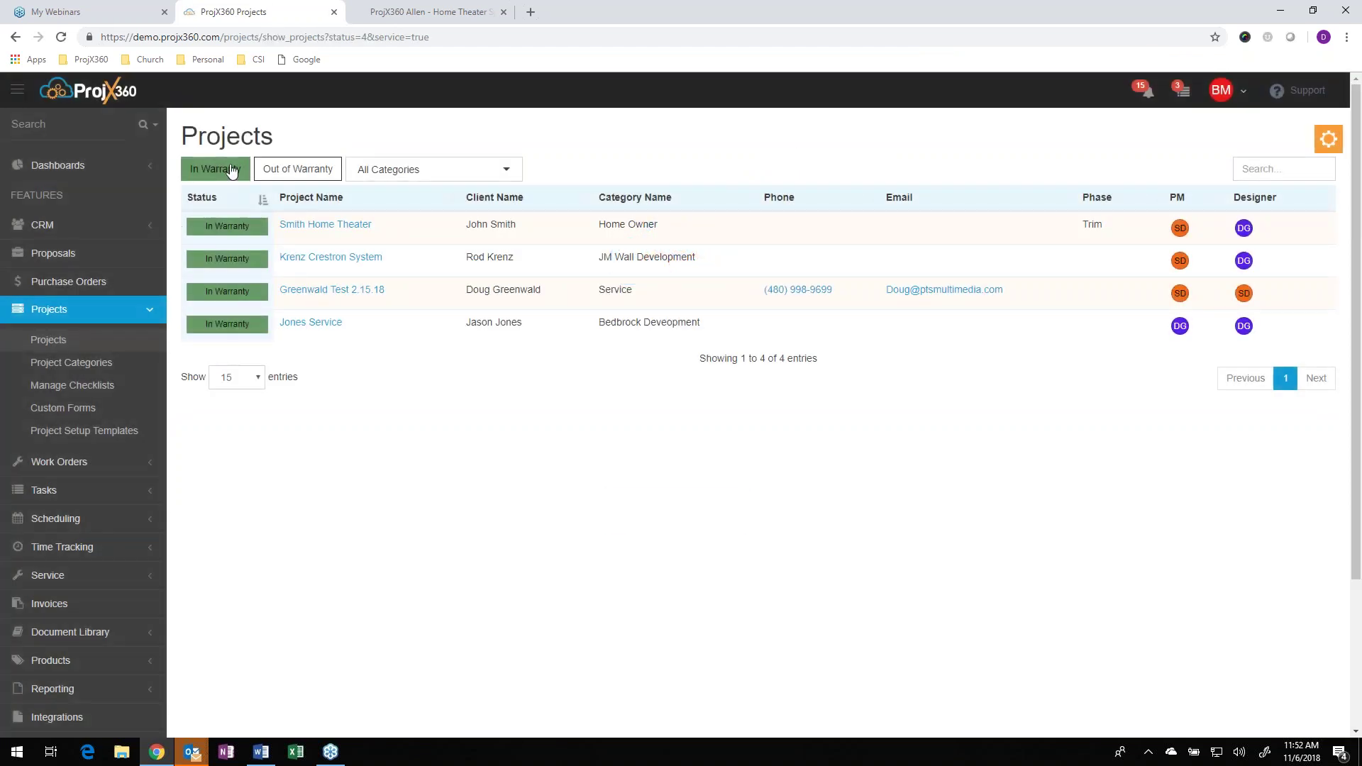
left_click(295, 170)
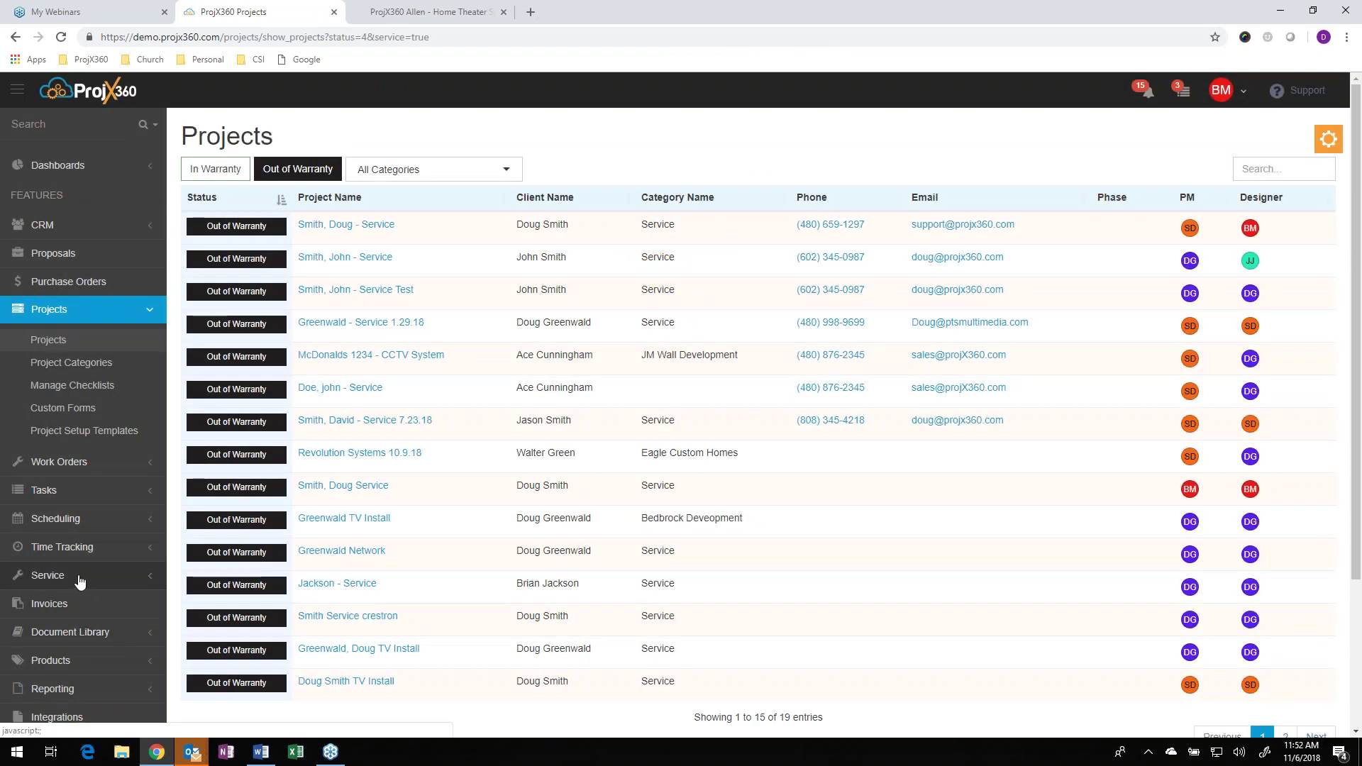
- Open the list of service work orders
left_click(80, 576)
scroll(46, 568, "down", 2)
left_click(47, 354)
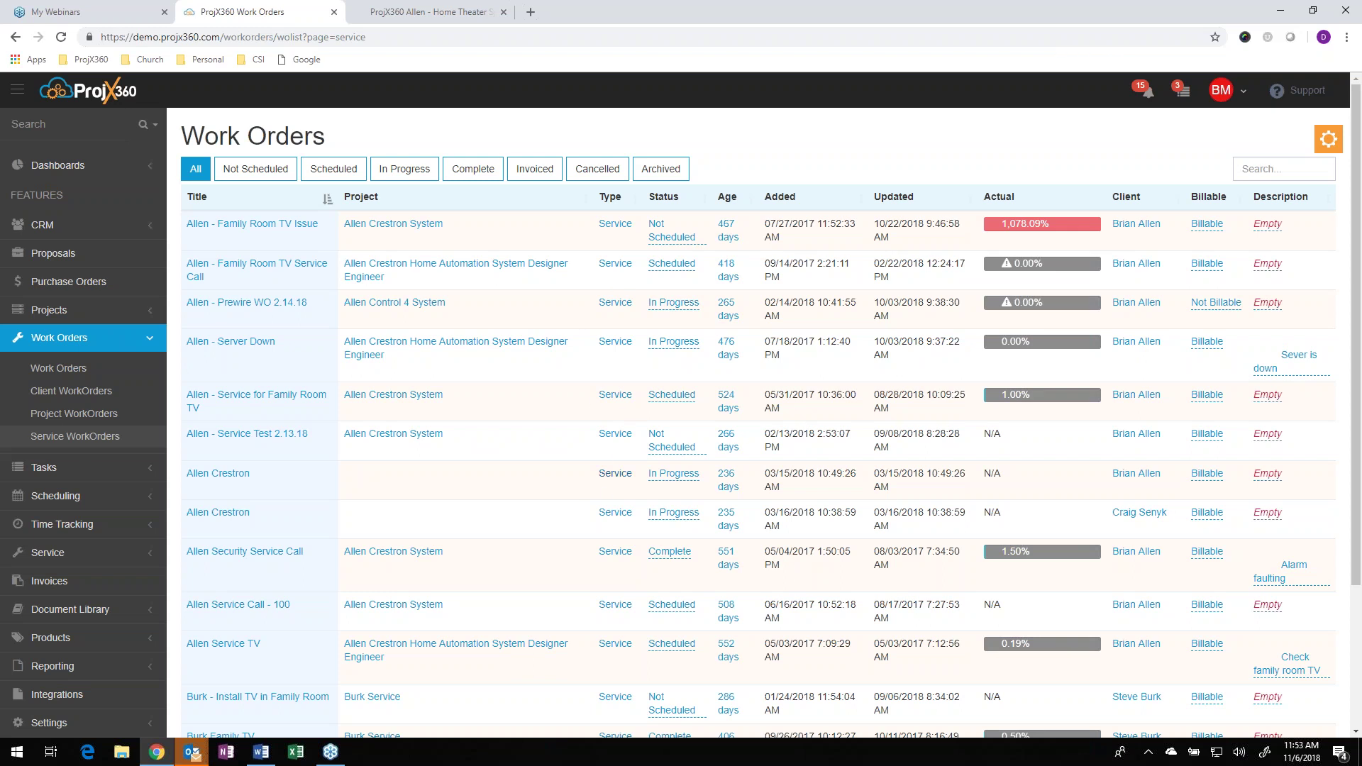
- Go to the service repair tracking records and list the active repairs, followed by the complete ones
left_click(75, 560)
scroll(71, 553, "down", 3)
left_click(82, 343)
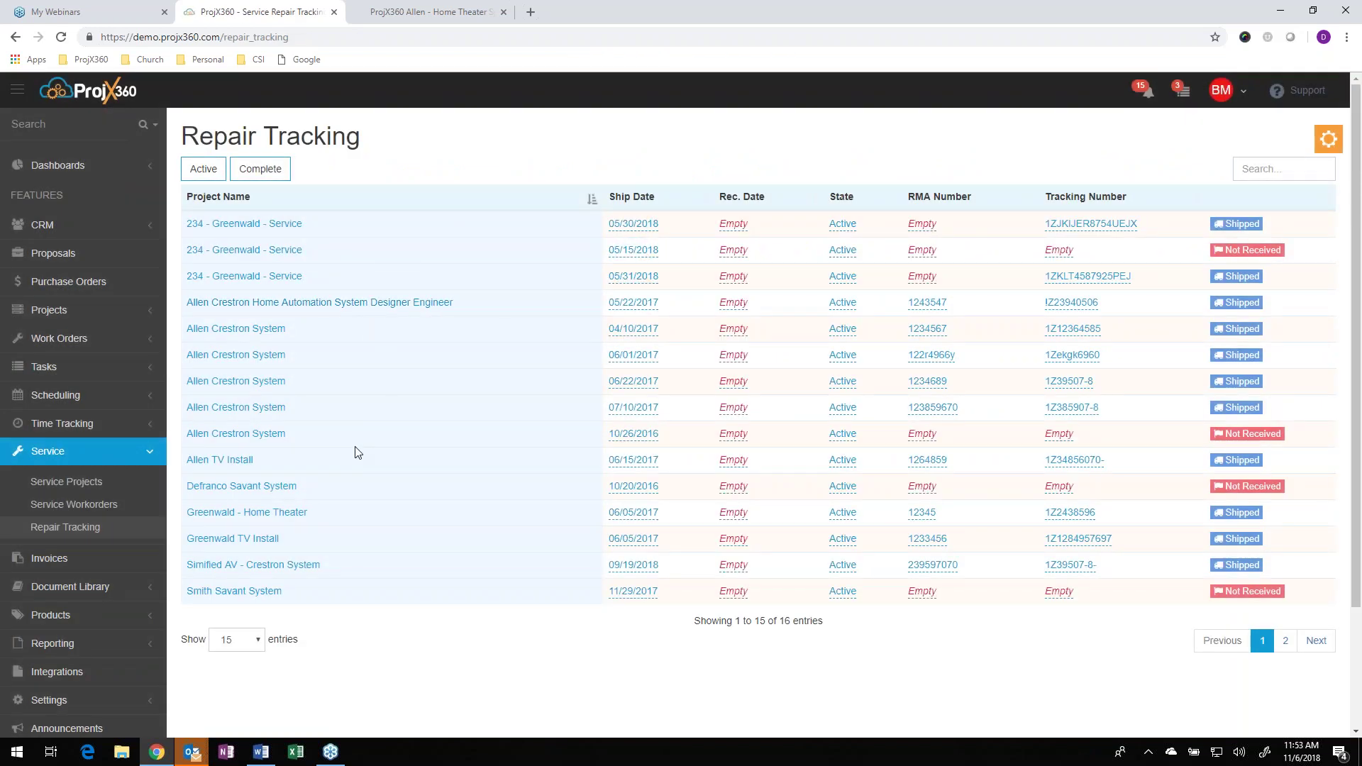
left_click(209, 177)
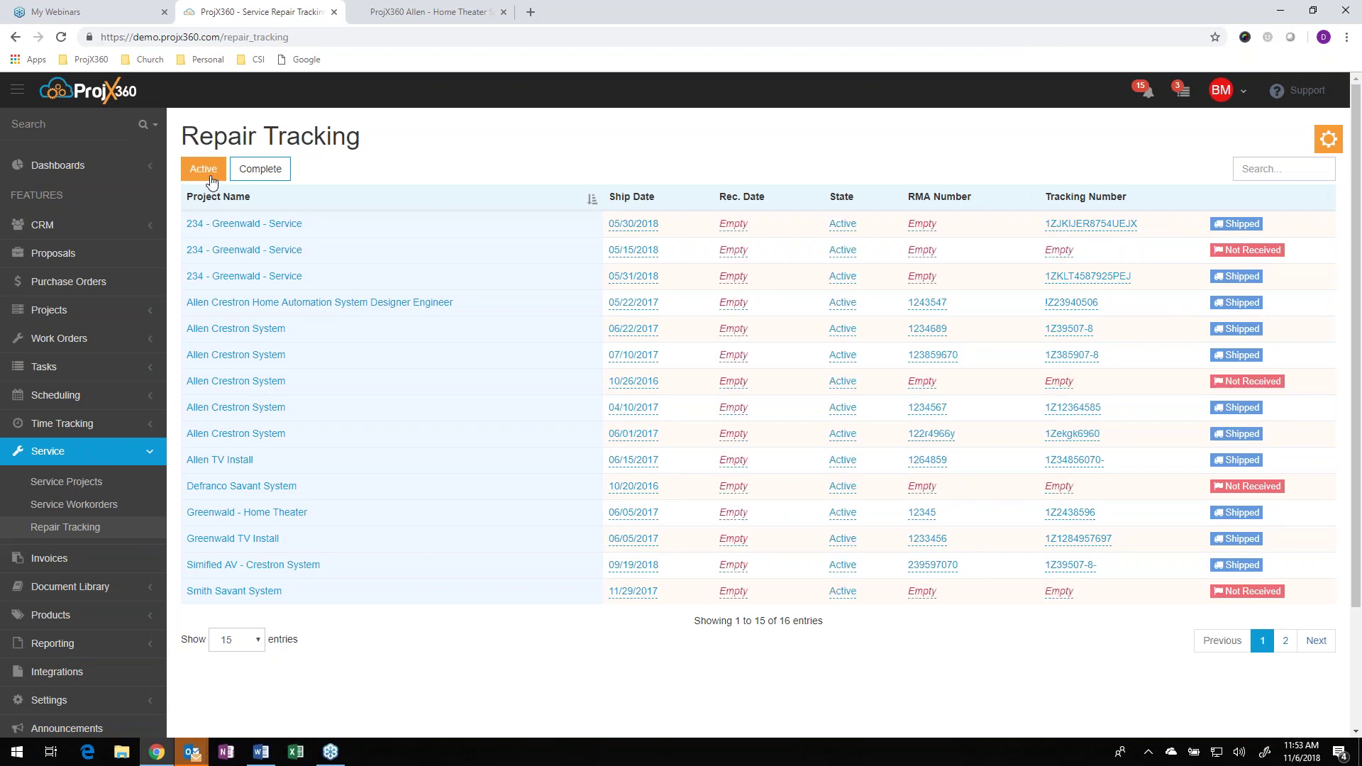
left_click(246, 171)
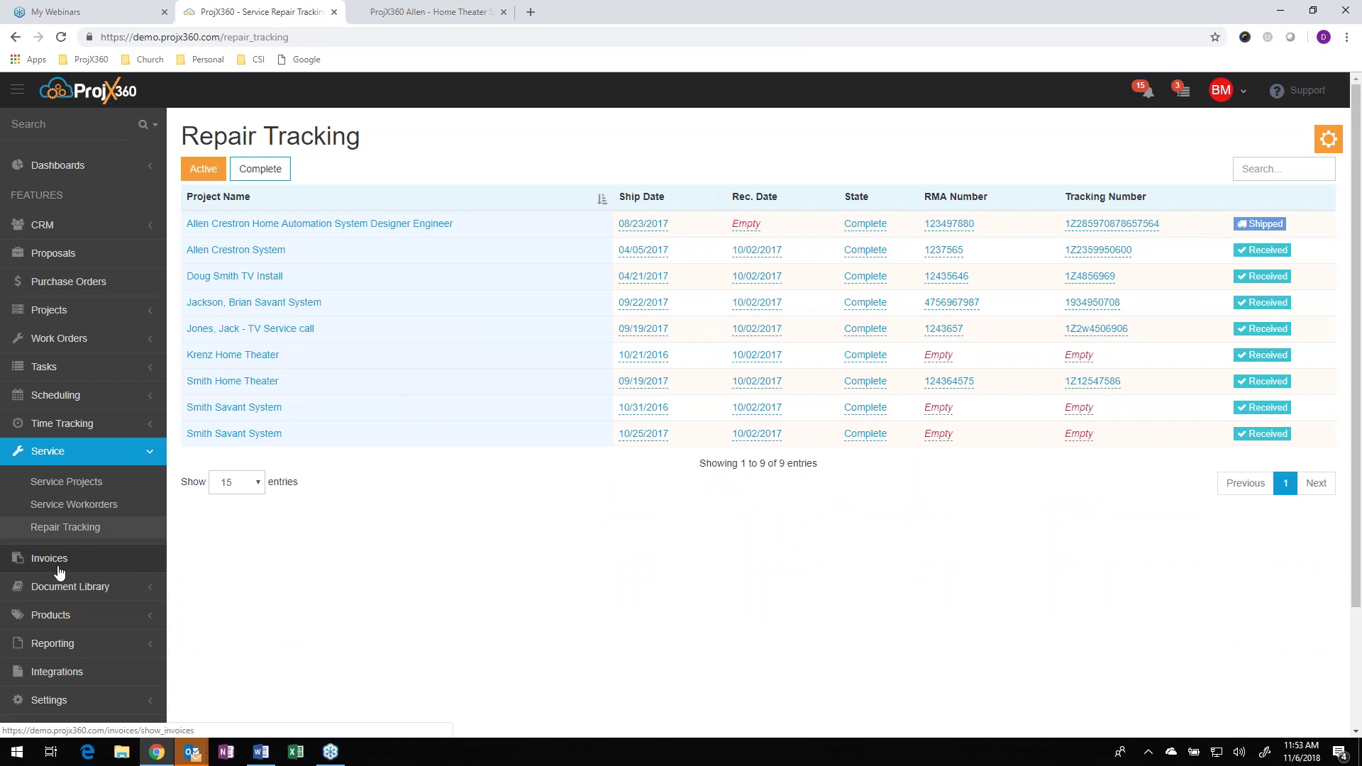
- Open the third employee's record from the settings and turn off the Edit Employee and Manage Products permissions in its security settings
scroll(59, 572, "down", 2)
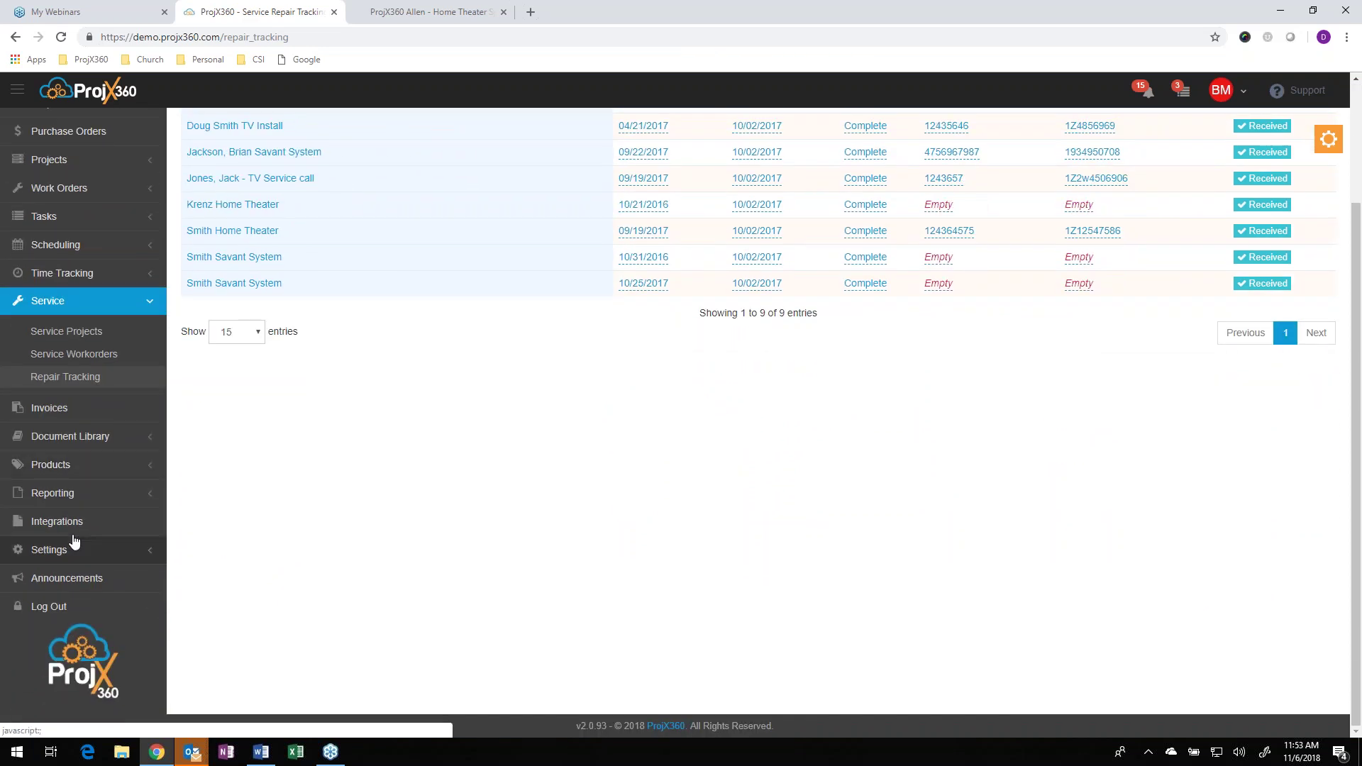
left_click(83, 553)
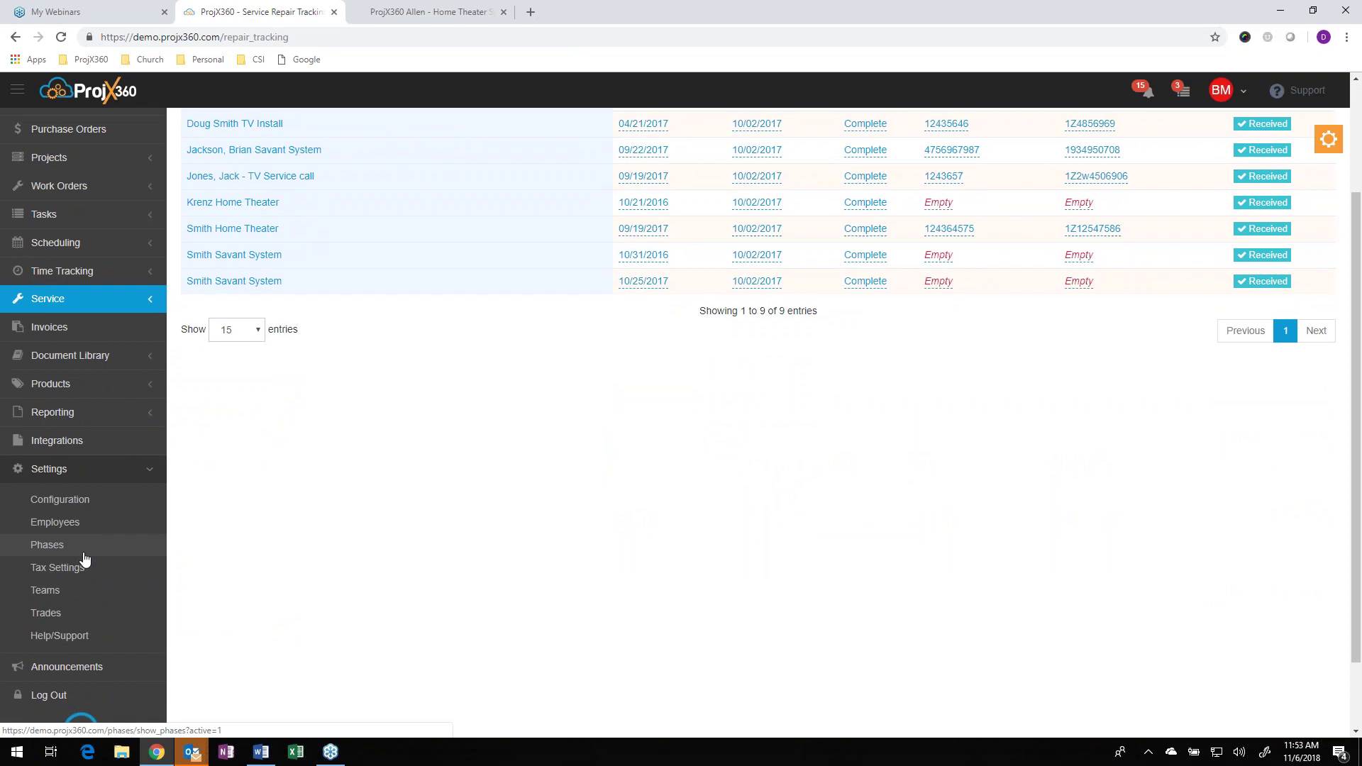
left_click(78, 434)
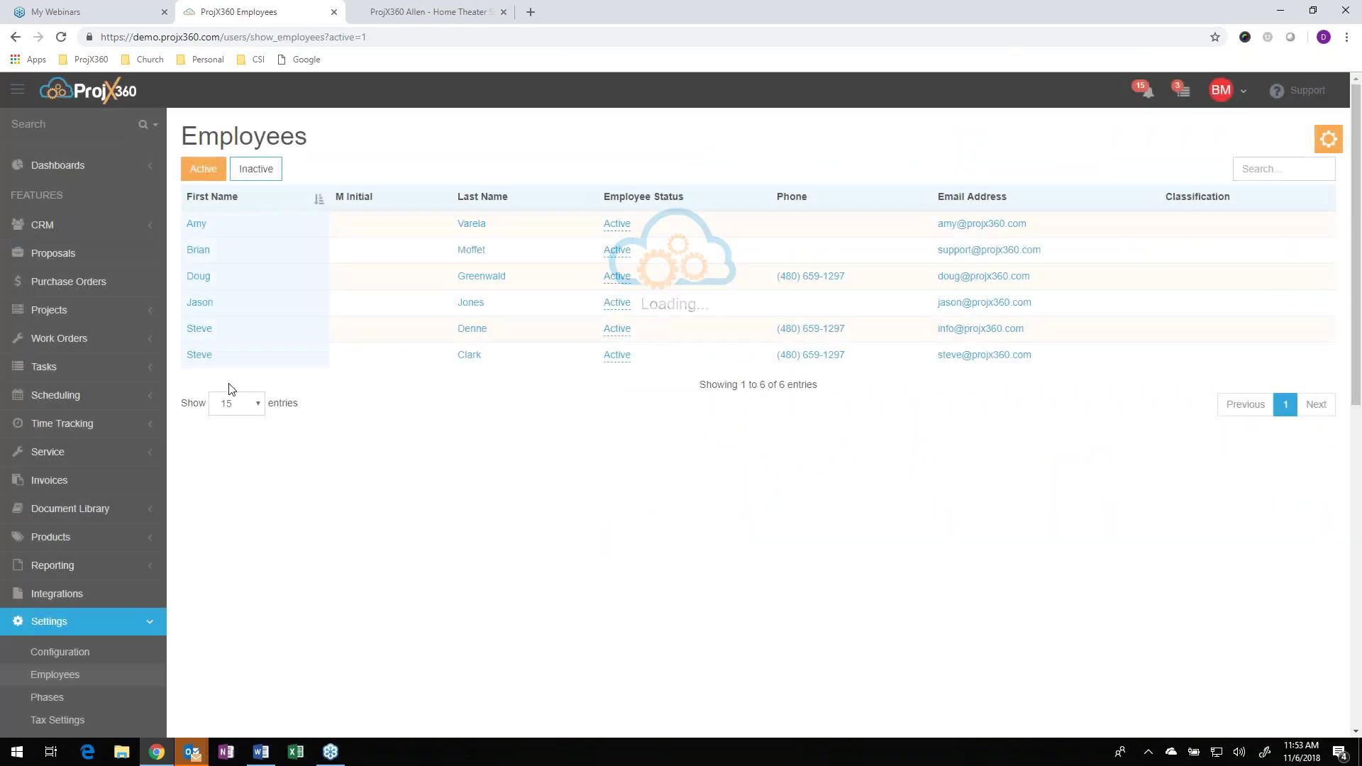
left_click(468, 282)
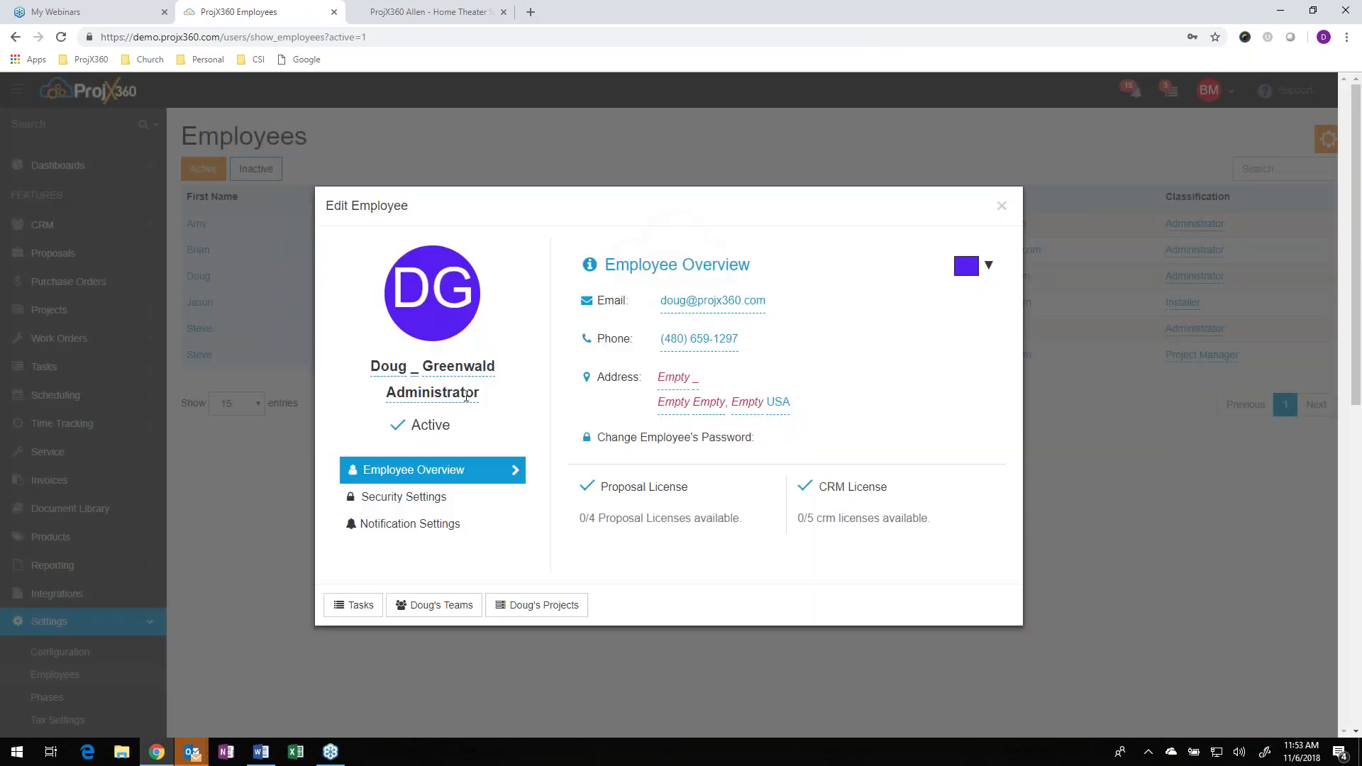
left_click(422, 499)
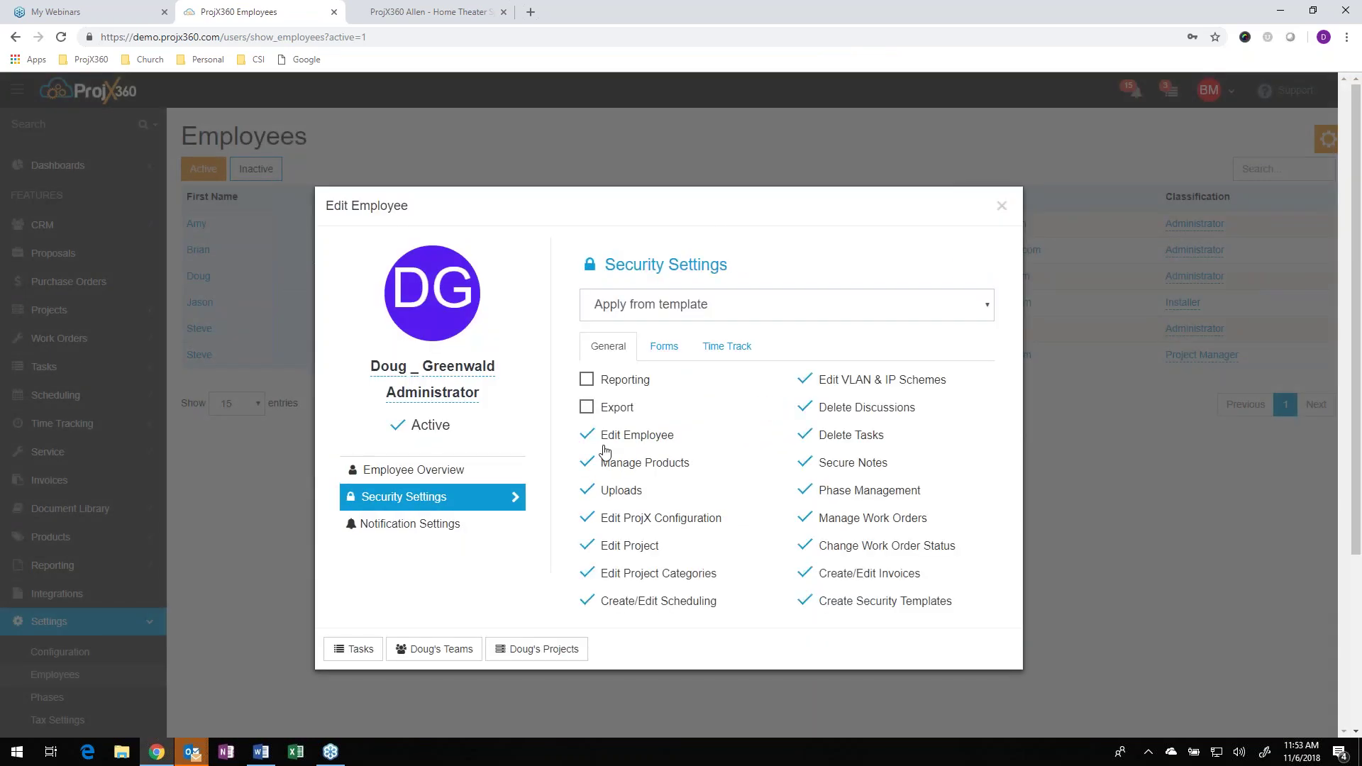
left_click(588, 434)
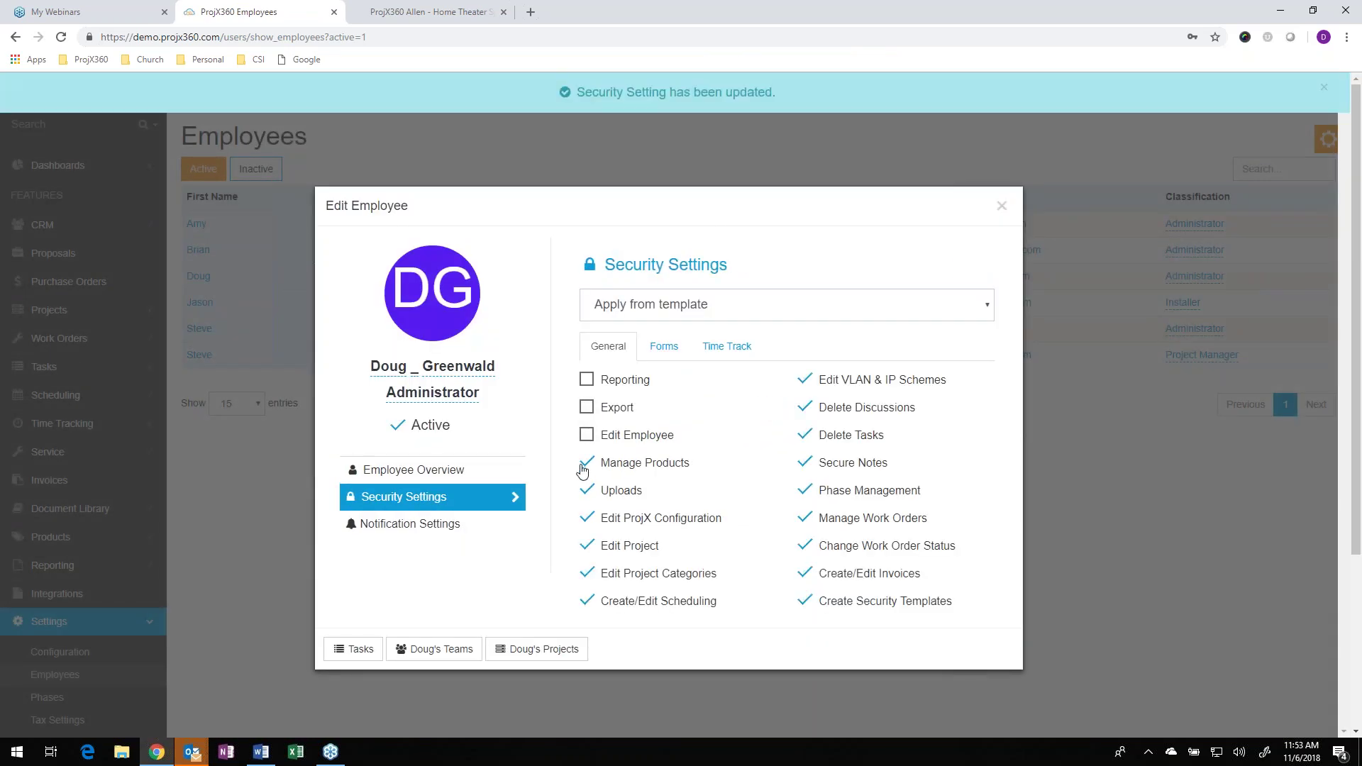
left_click(586, 463)
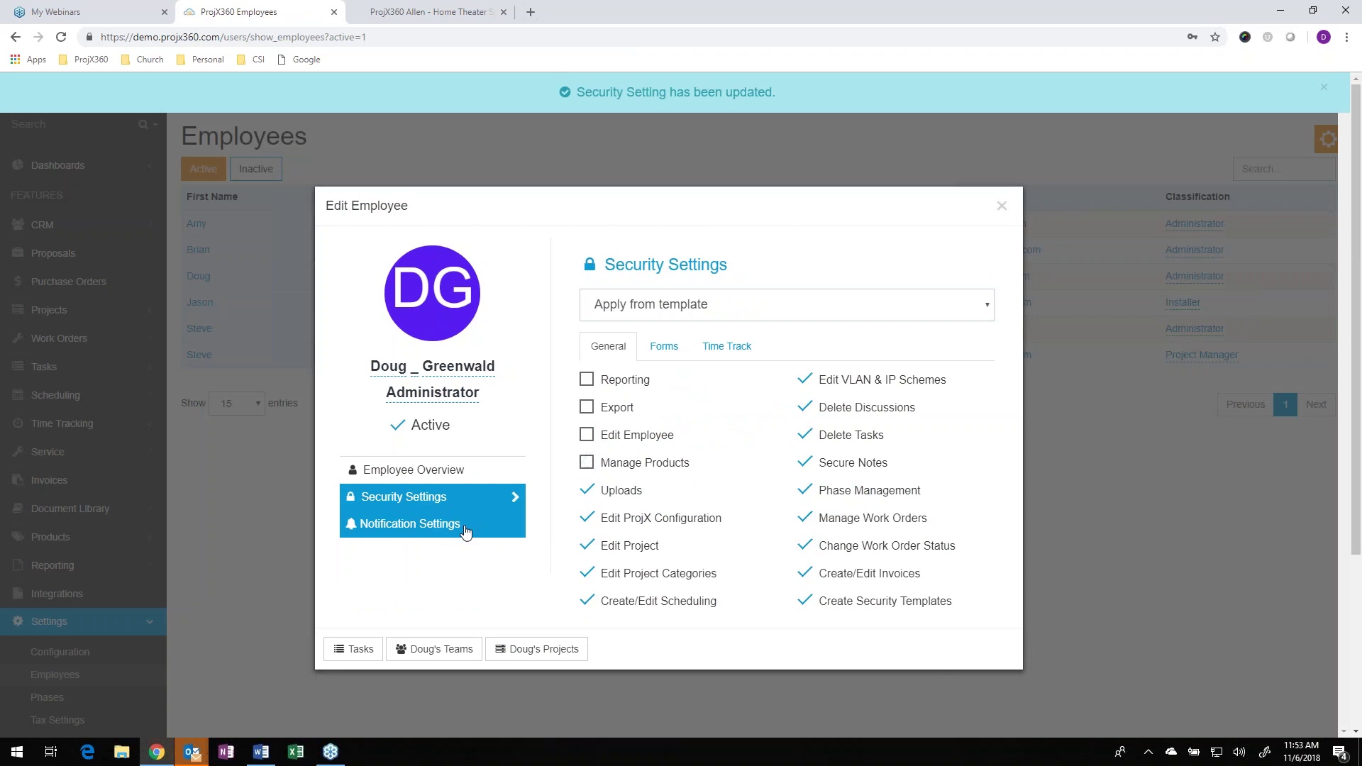
- Review the employee's Projects Notifications, including the Phase Change preference choices and the Email to SMS help, and close the record without changes
left_click(420, 535)
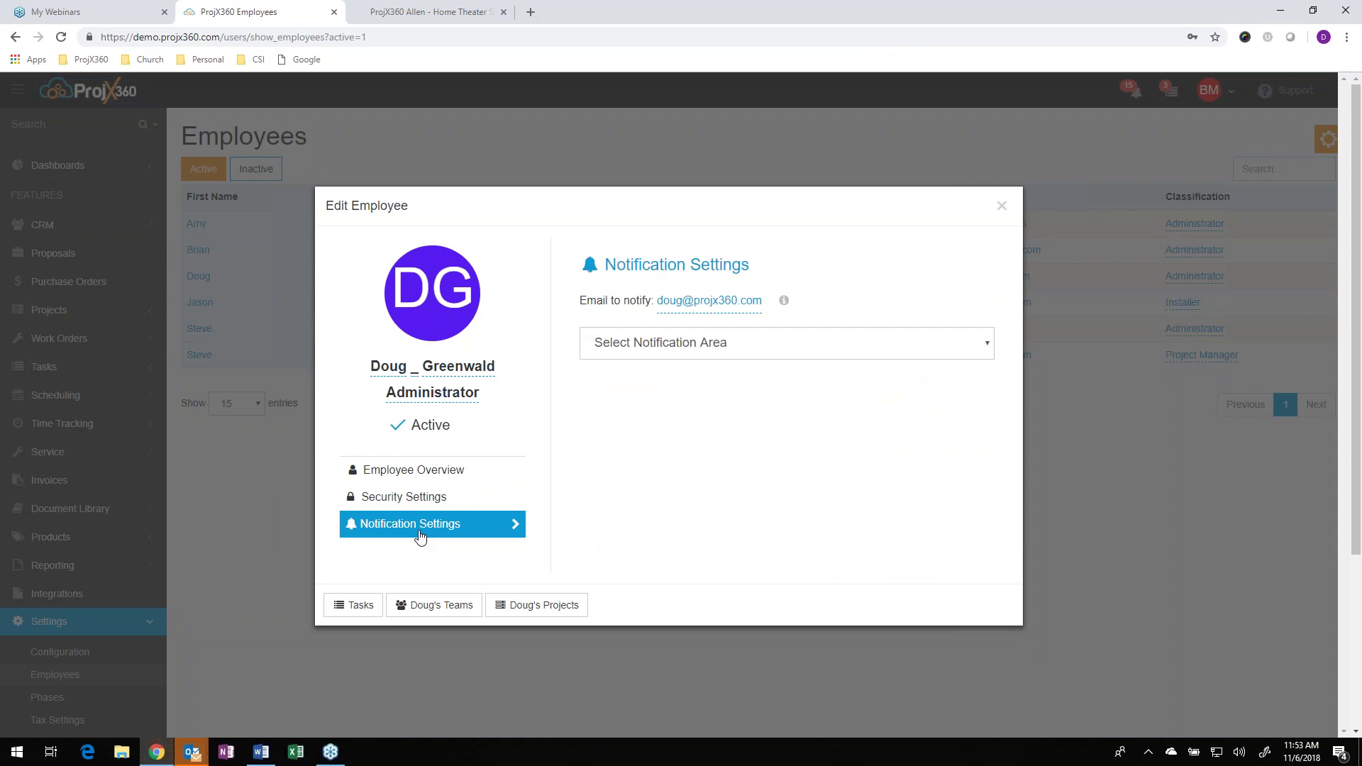
left_click(756, 341)
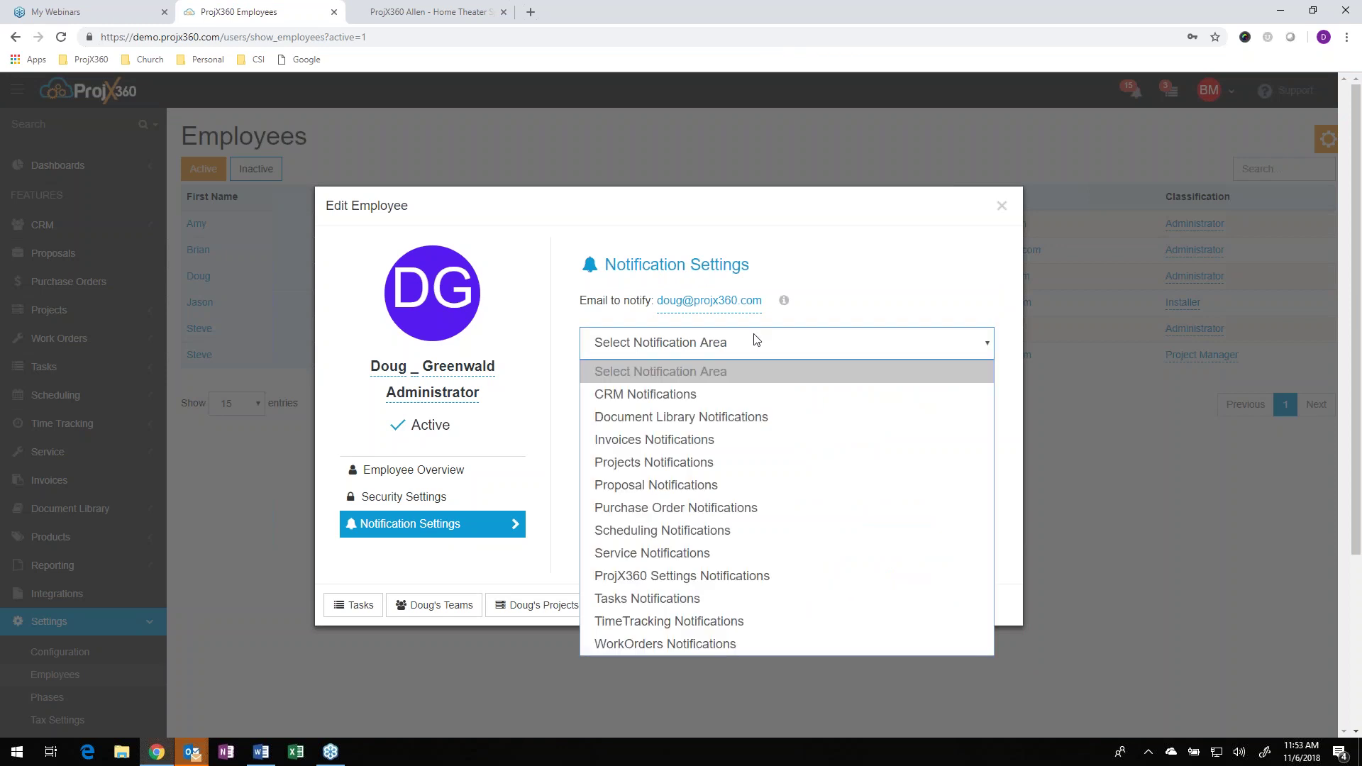
left_click(706, 465)
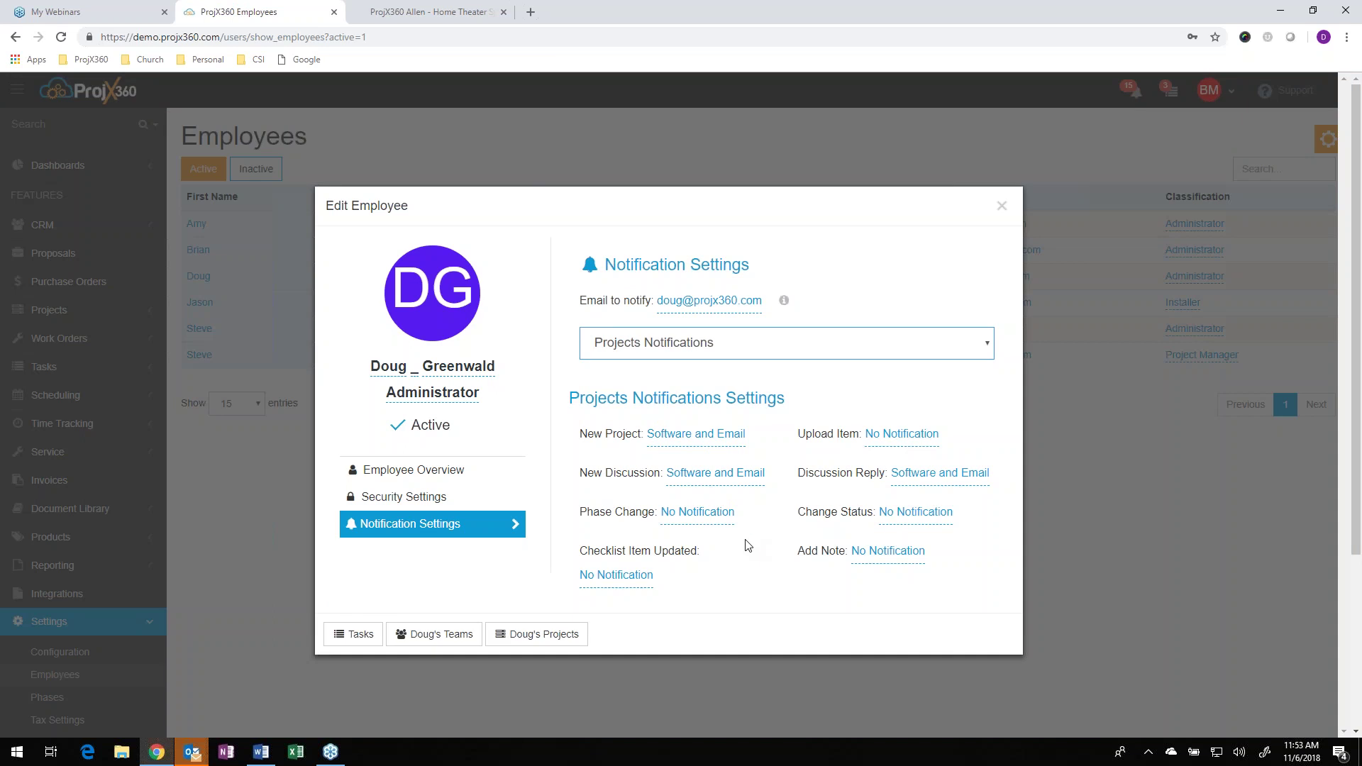
left_click(702, 522)
left_click(745, 445)
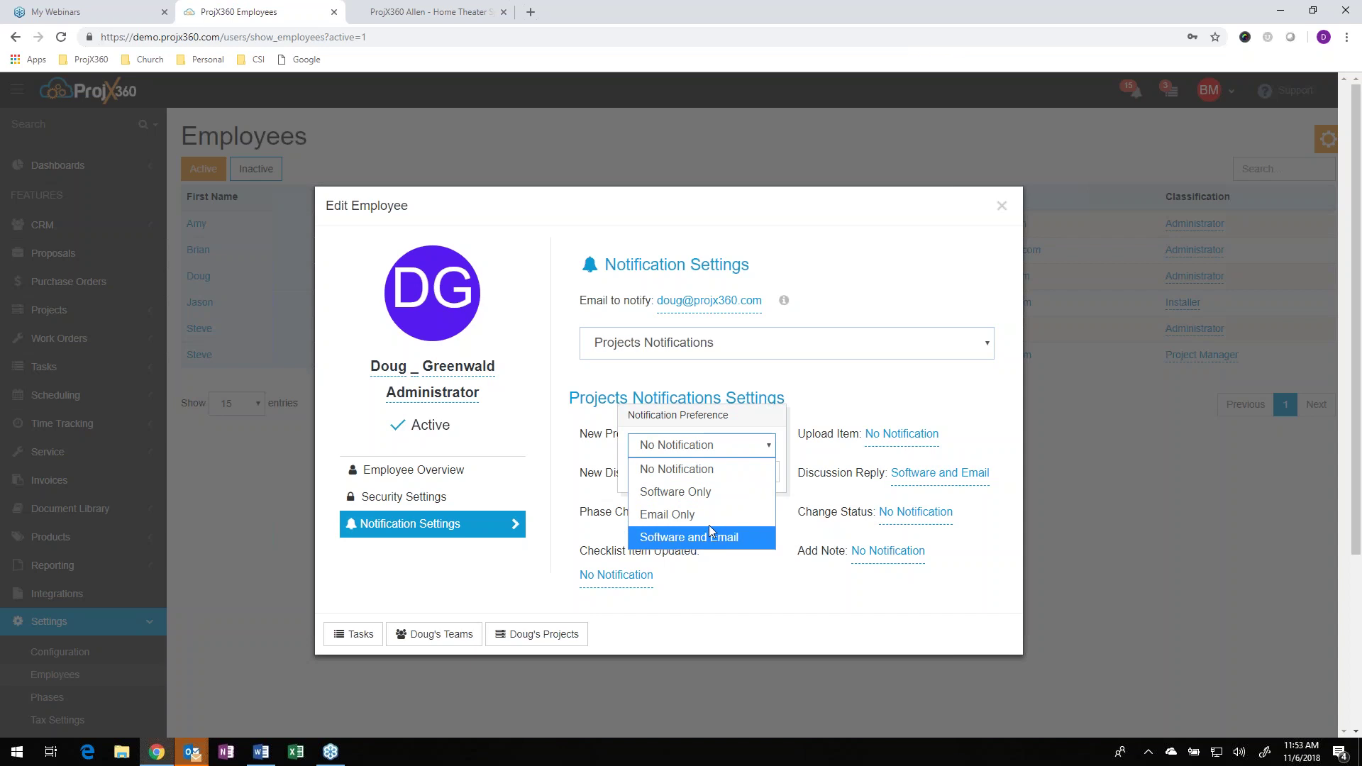
left_click(852, 395)
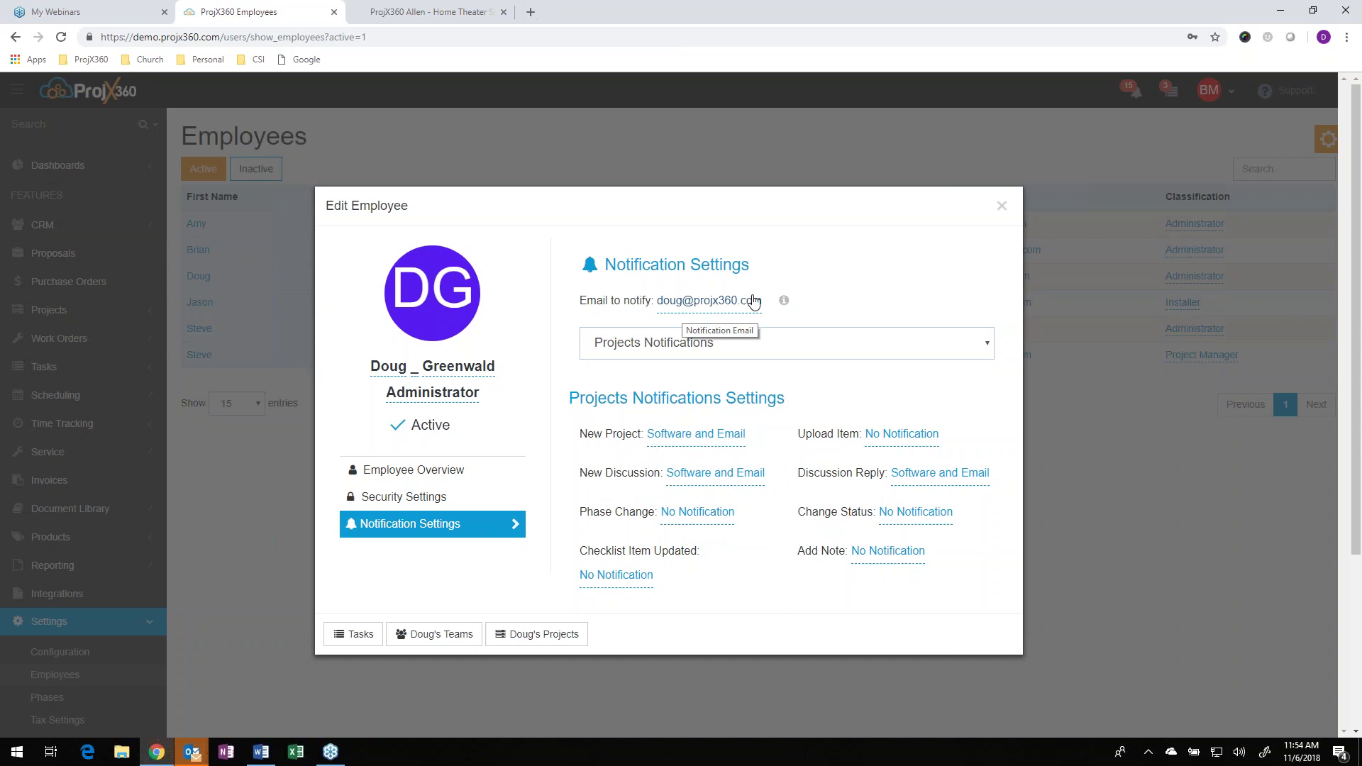
left_click(783, 301)
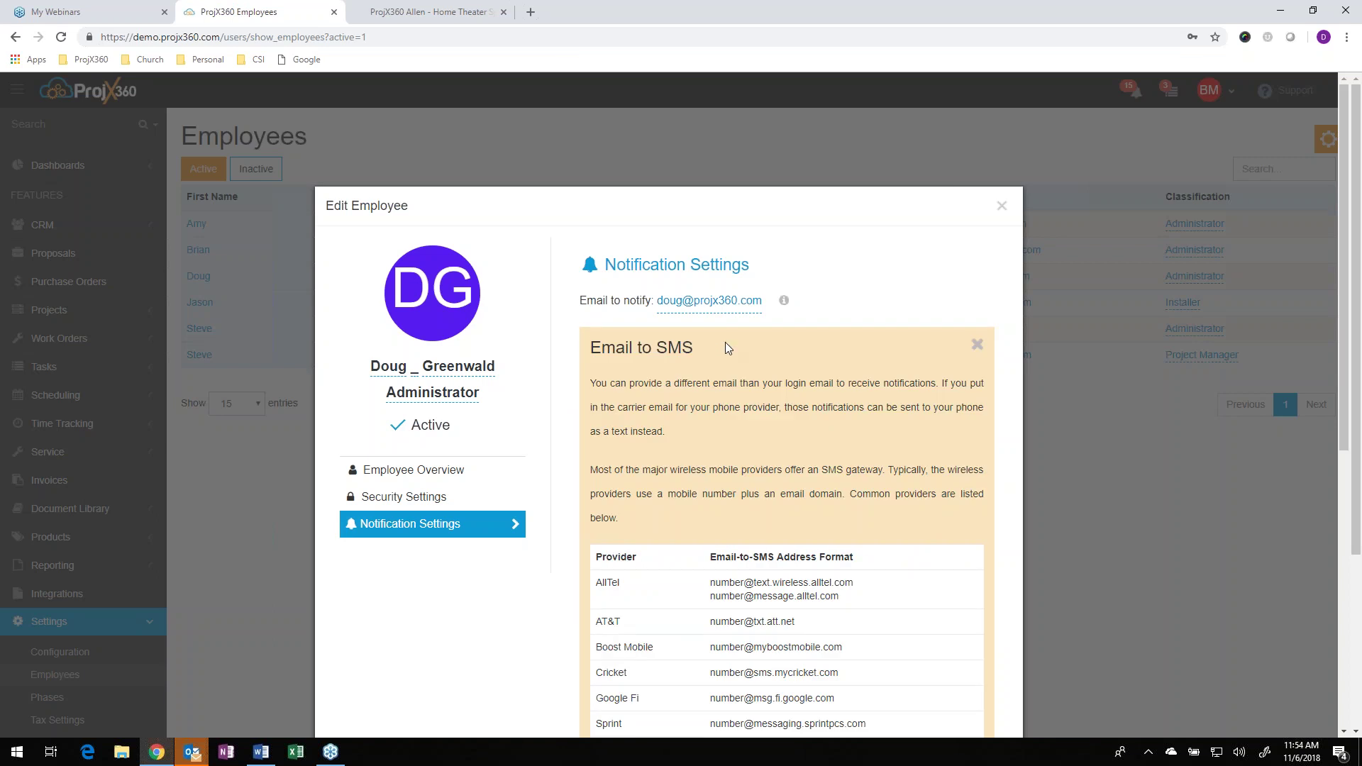
left_click(1001, 206)
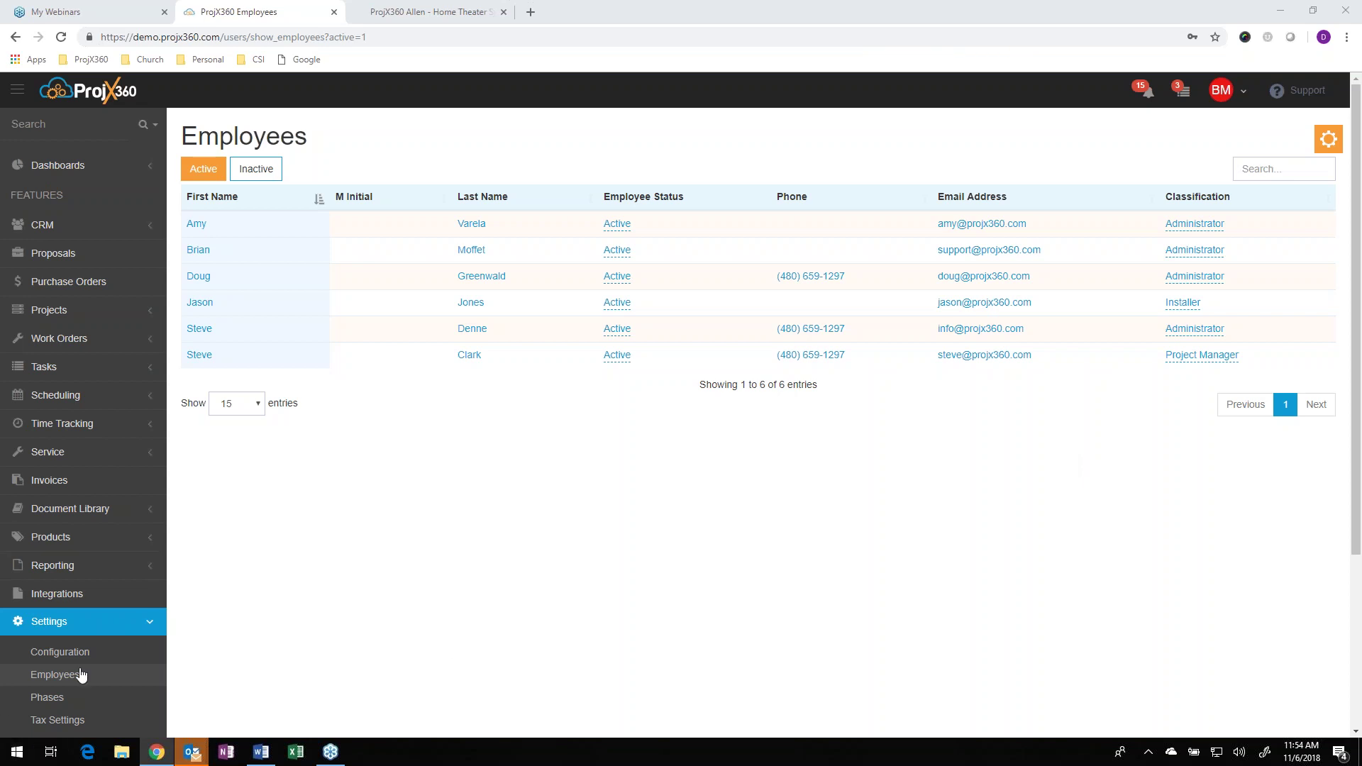
- Open the ProjX configuration and check how the This Week project status can be renamed and recoloured, without changing it
left_click(62, 659)
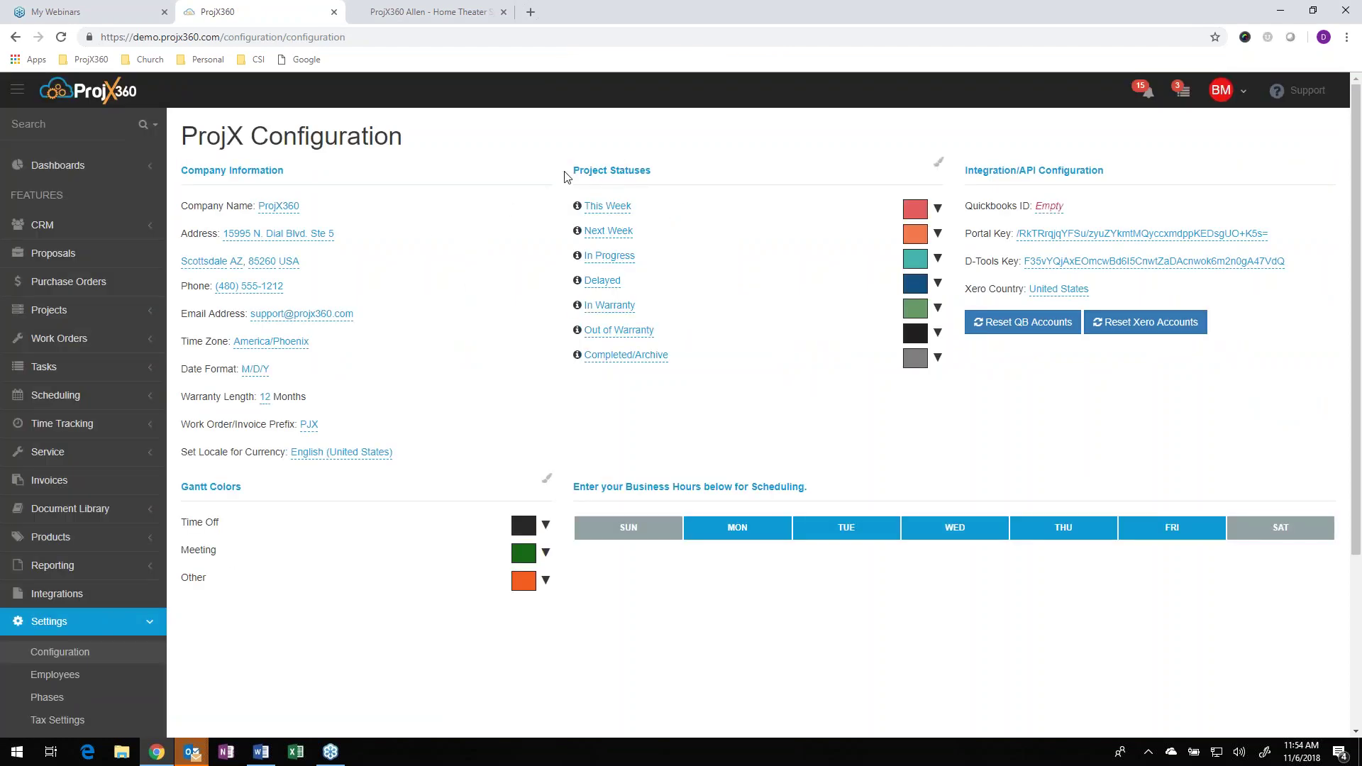
left_click(607, 206)
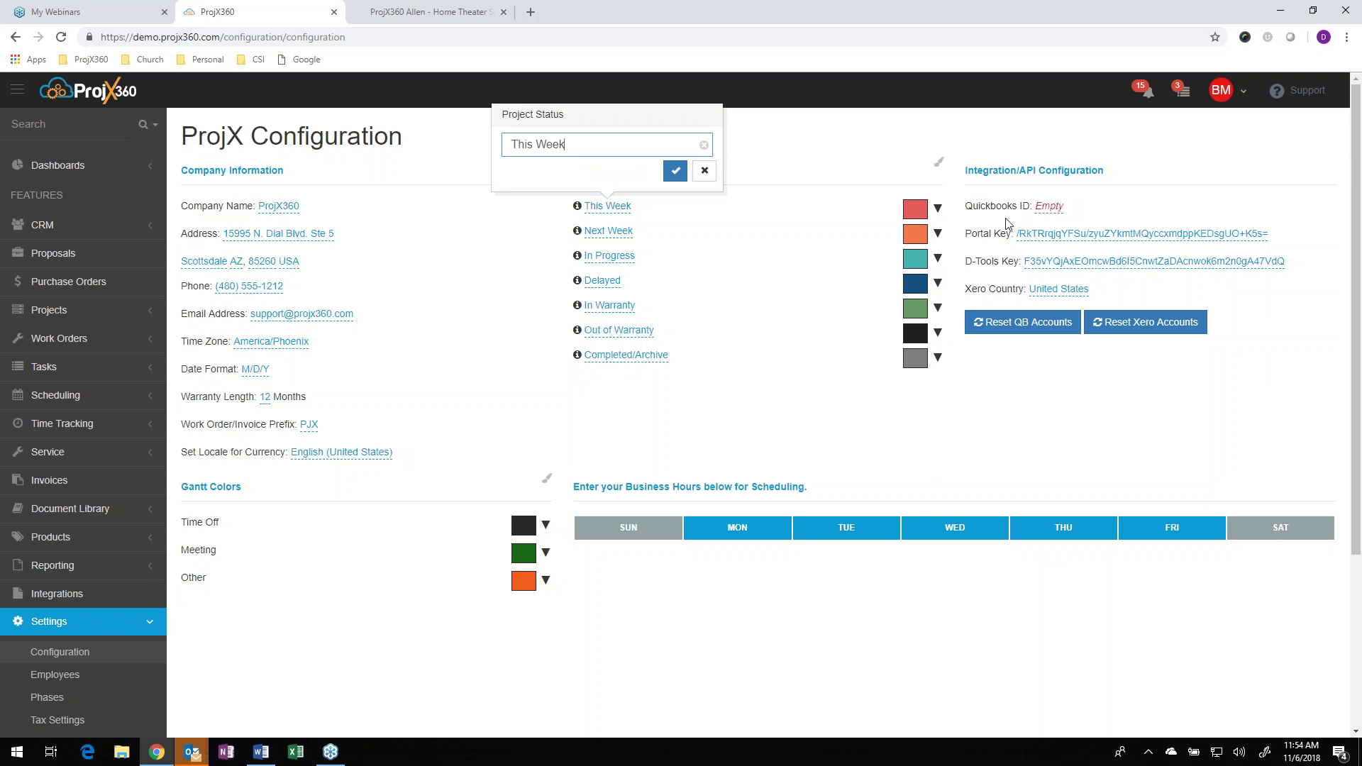
left_click(938, 209)
left_click(913, 130)
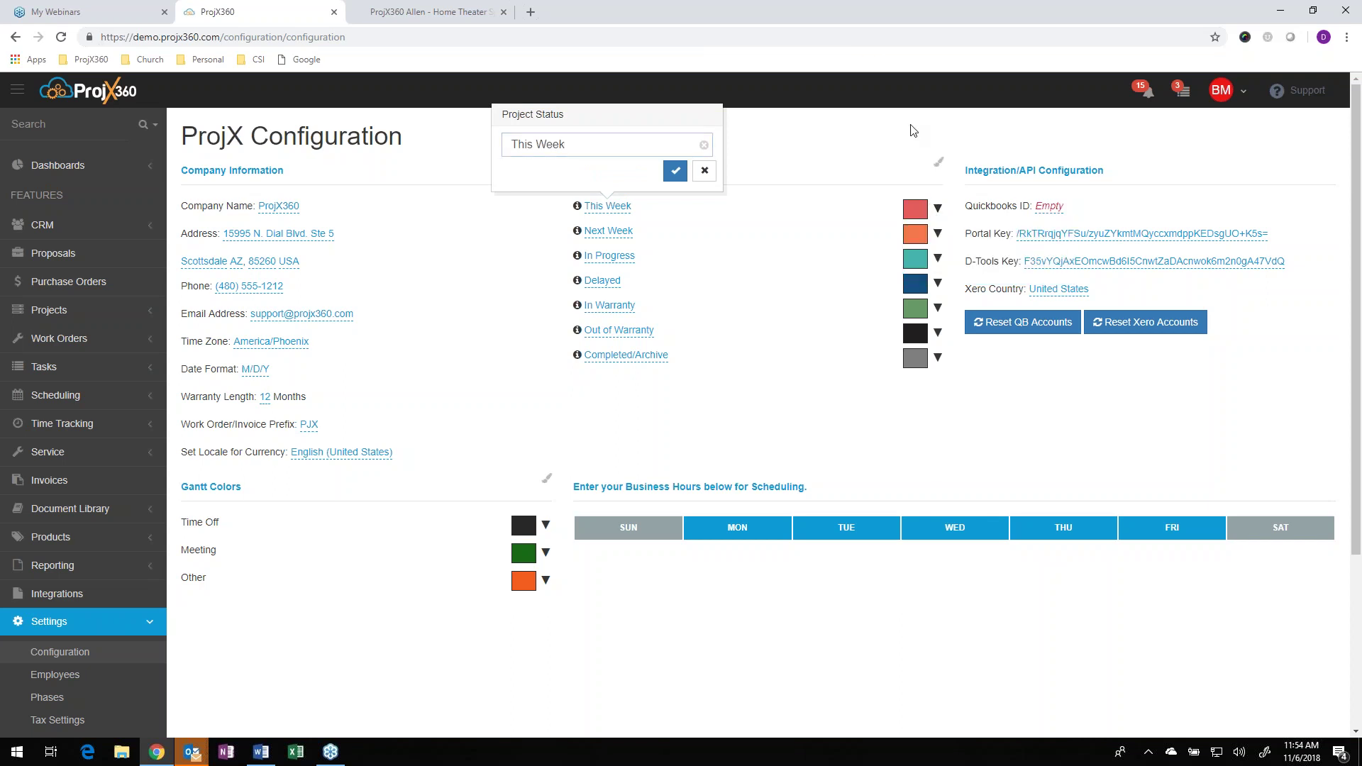
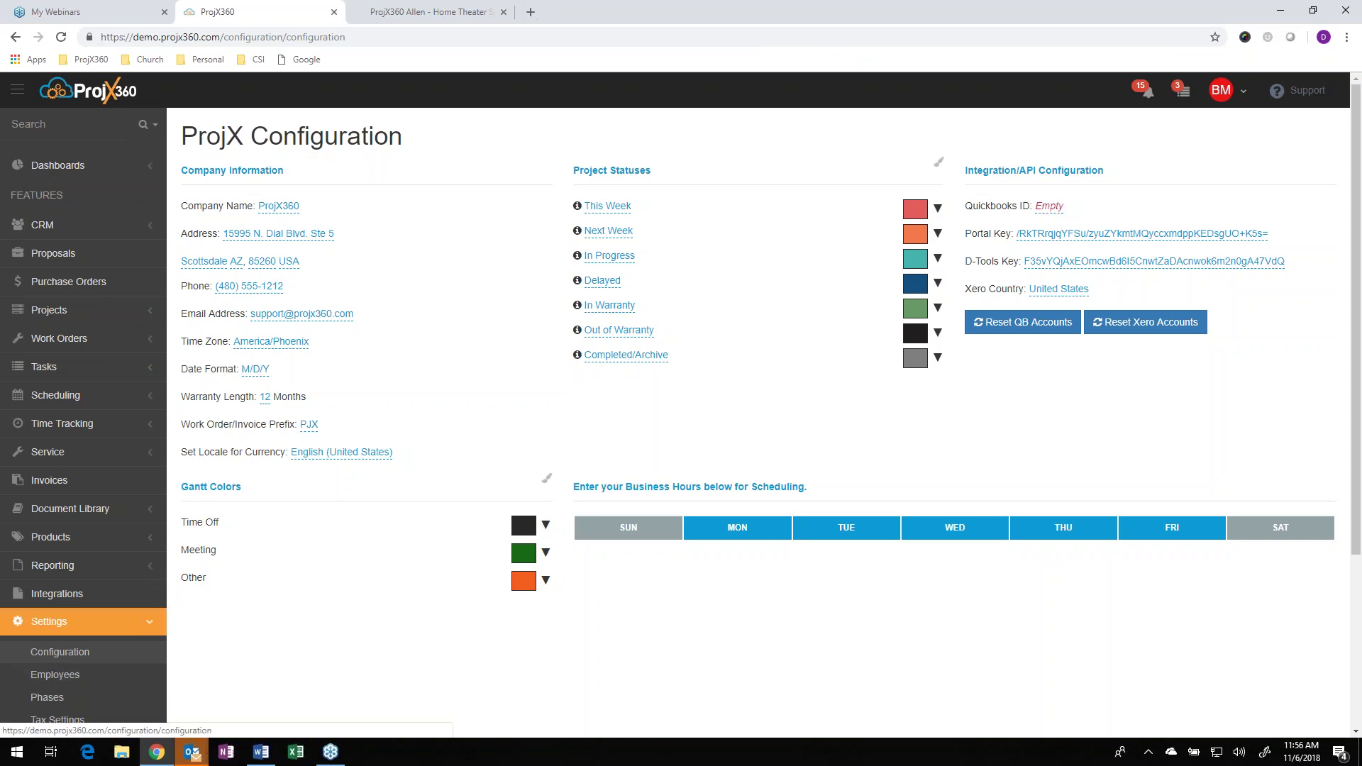
- Open the announcements and review the Road Map of completed and planned features down to Configurable Dashboard
scroll(63, 633, "down", 1)
scroll(62, 634, "down", 3)
left_click(66, 625)
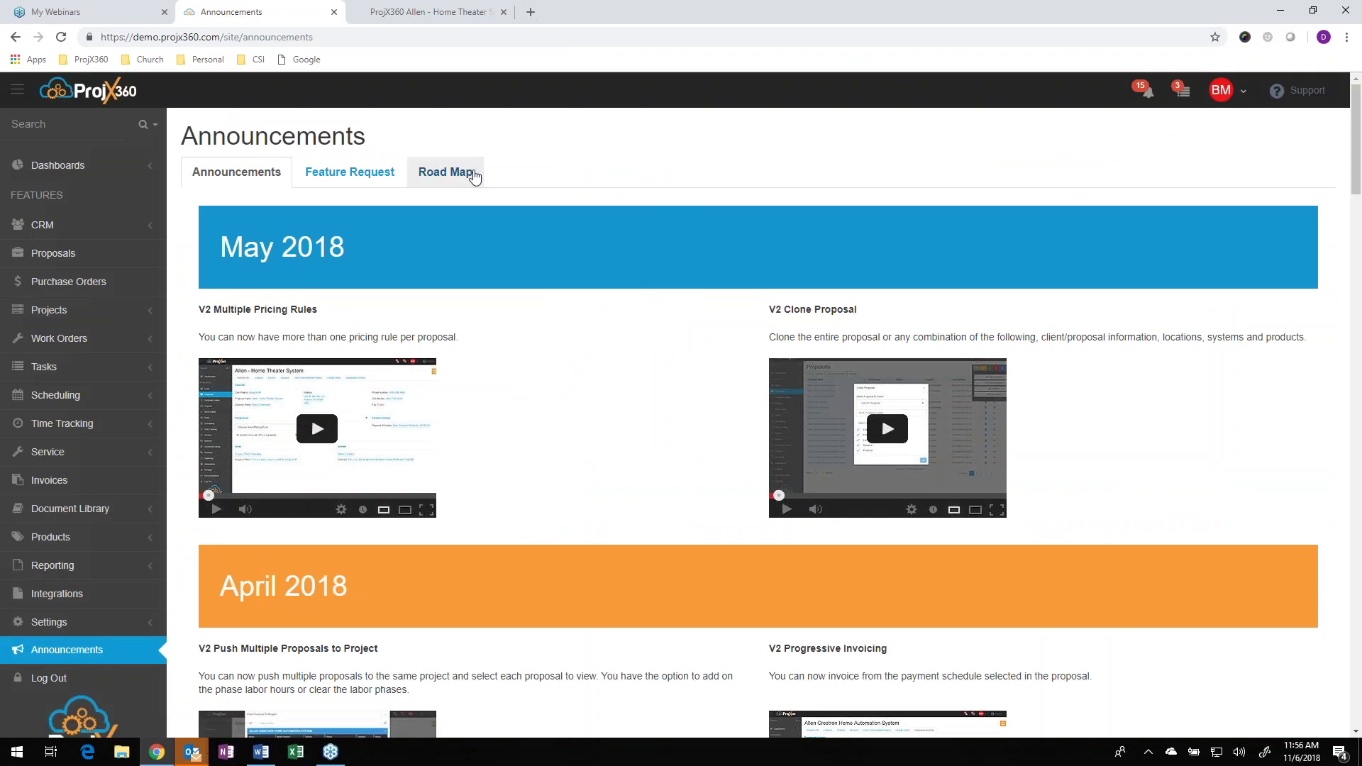
left_click(468, 173)
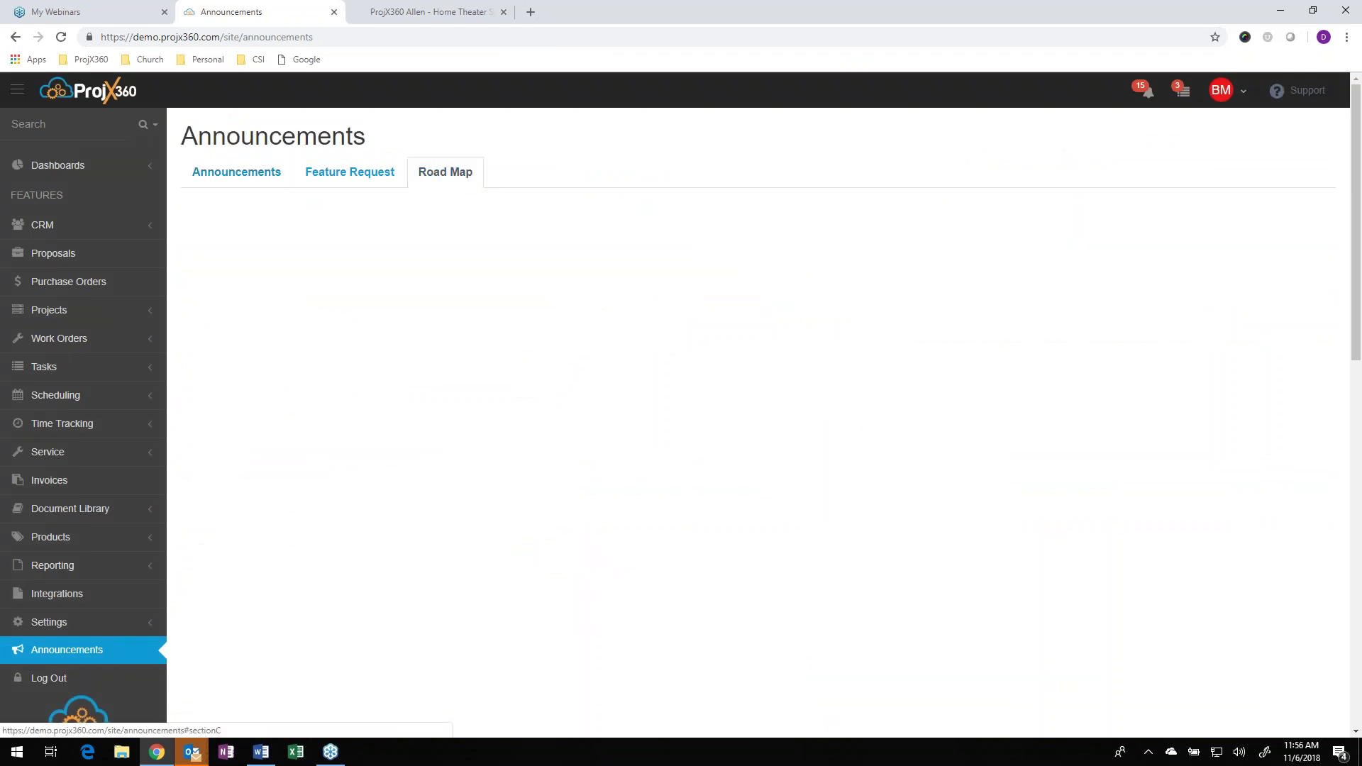
scroll(729, 523, "down", 12)
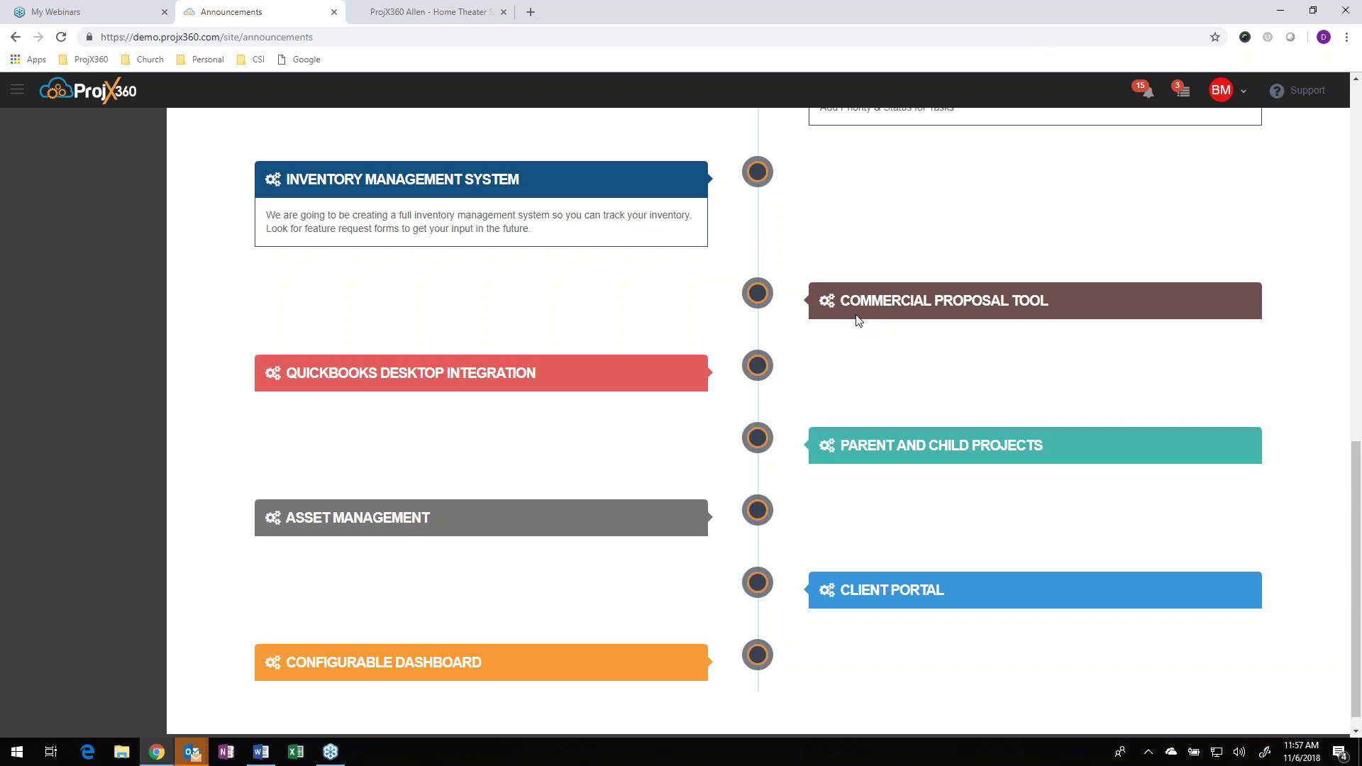
scroll(124, 331, "up", 7)
scroll(156, 317, "up", 5)
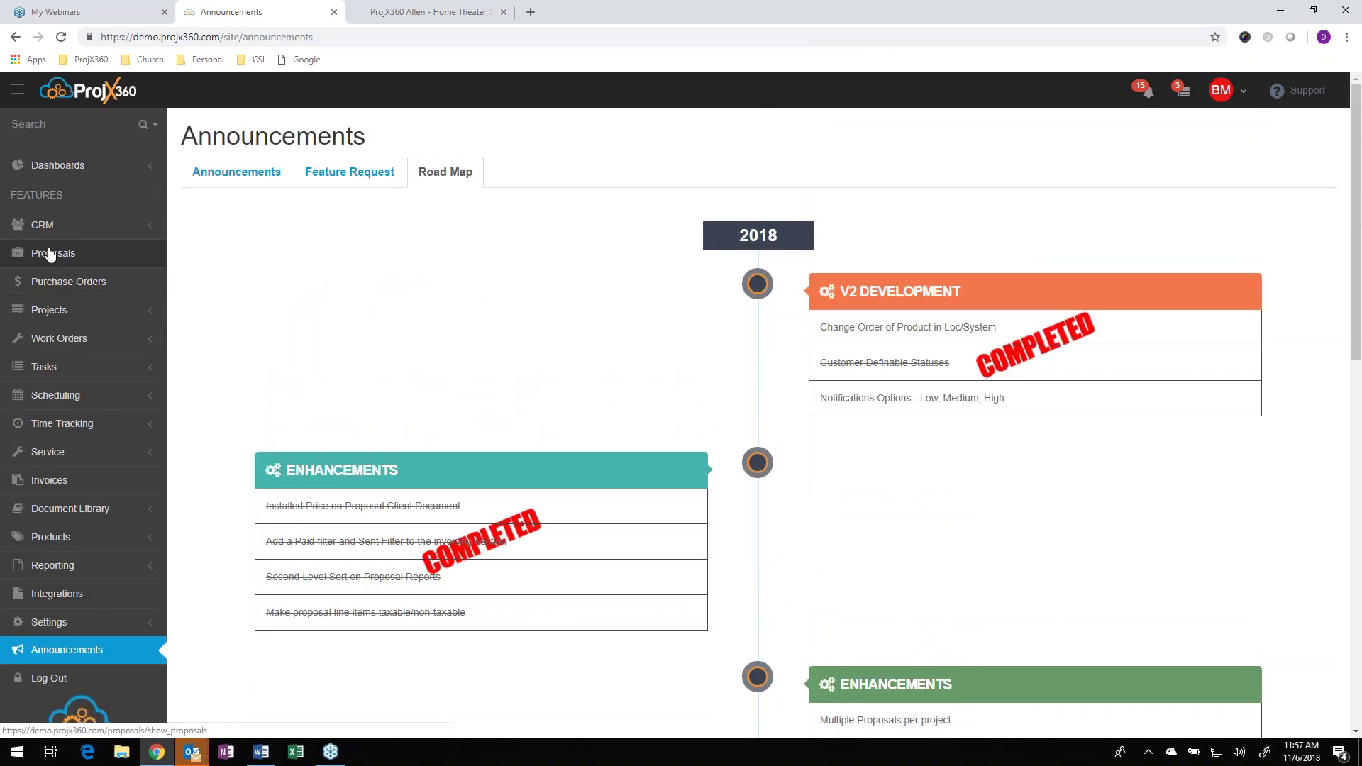
- List the proposals by most recent update and open "Allen - Home Theater System - Webinar 11.6.18"
left_click(49, 255)
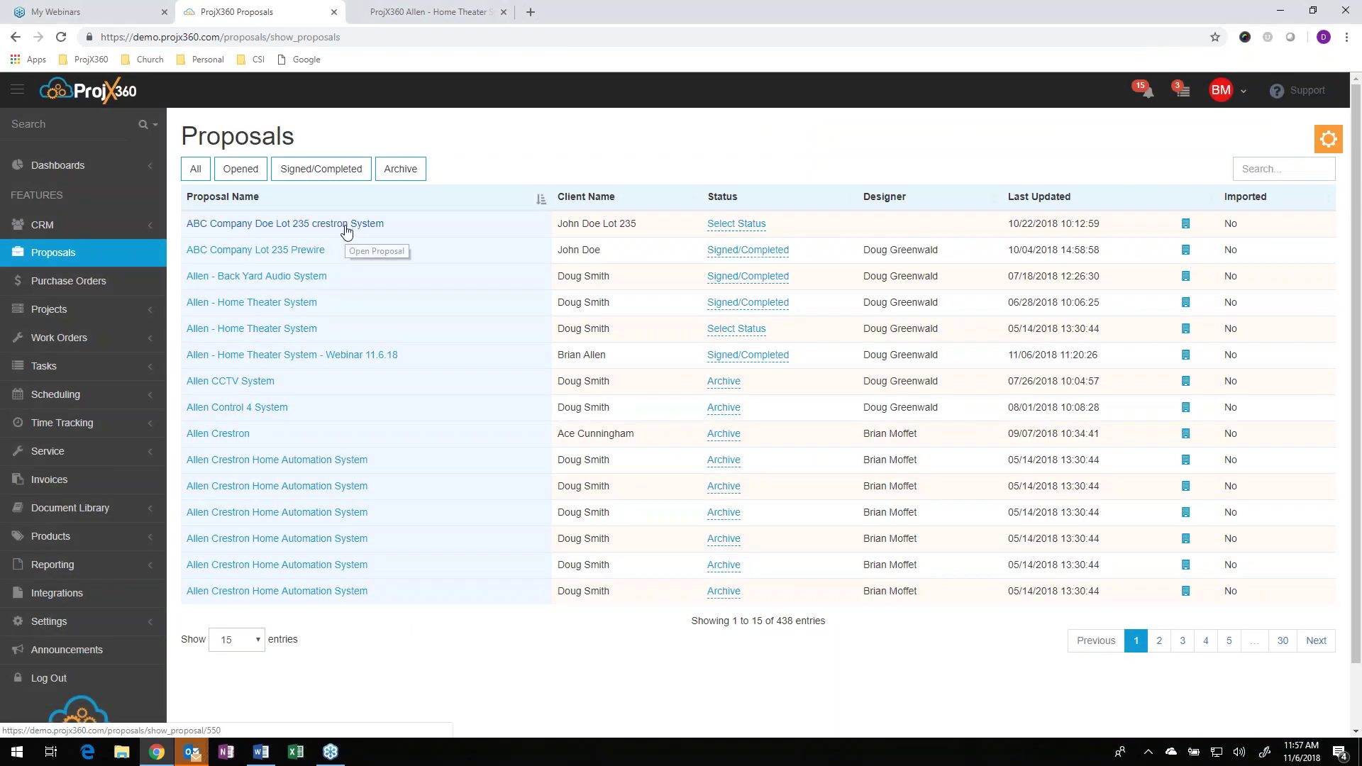
left_click(1066, 205)
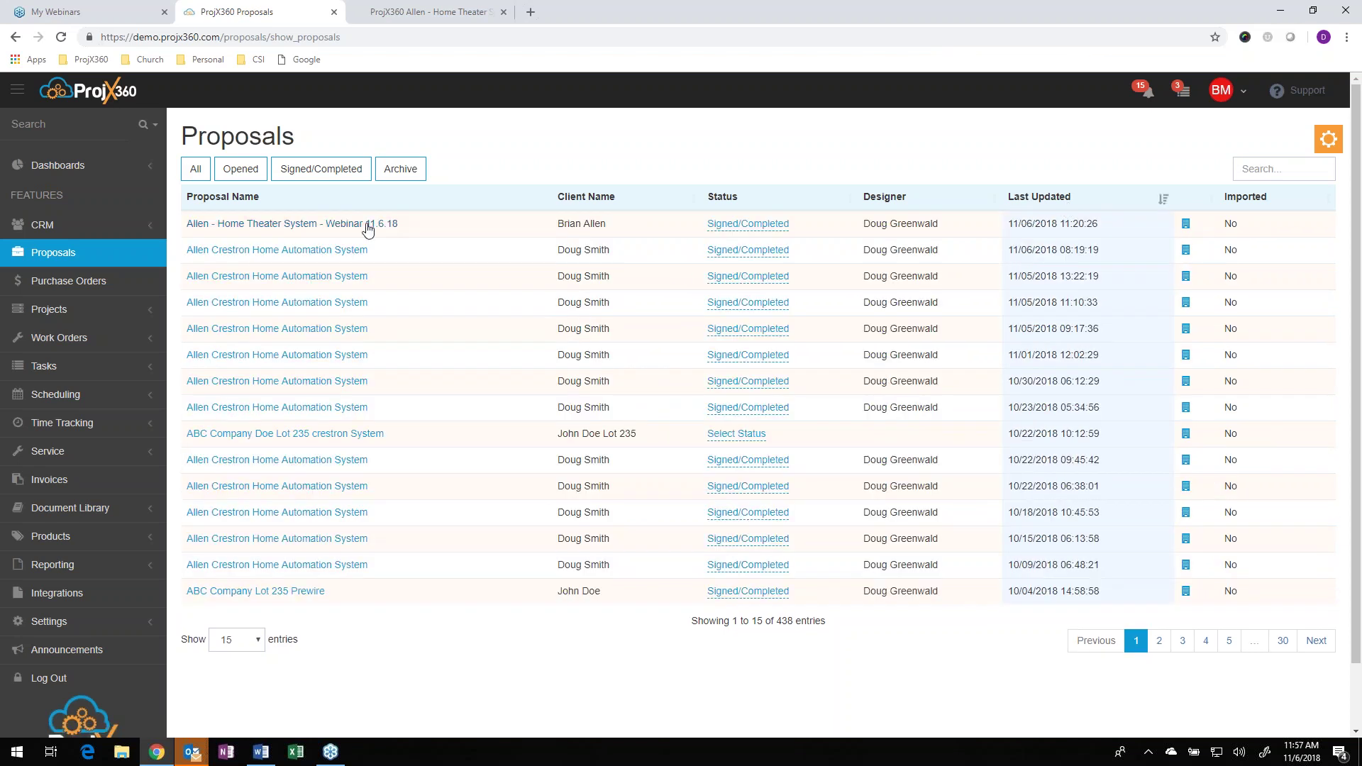
left_click(367, 224)
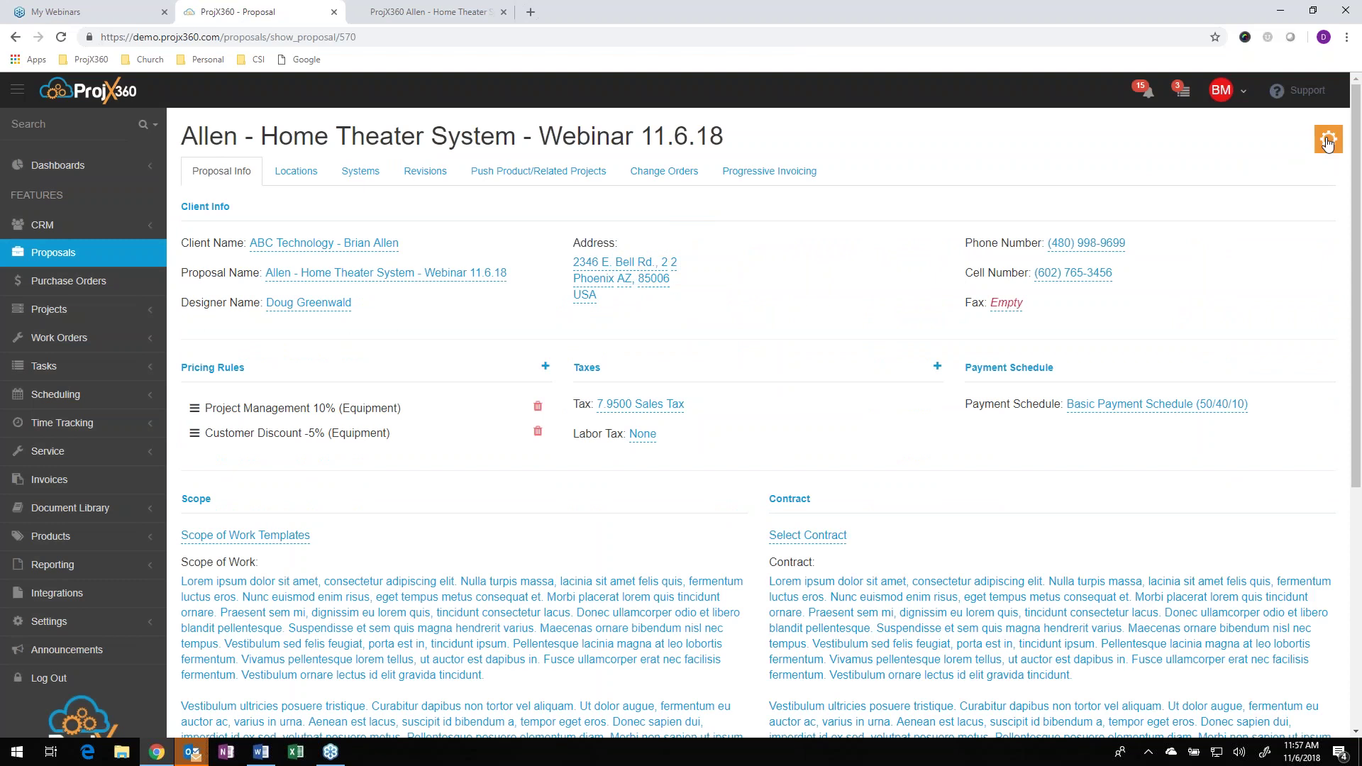
- Calculate the proposal and review its summary, expanding and collapsing the Equipment Closet totals before closing it
left_click(1328, 139)
left_click(1241, 194)
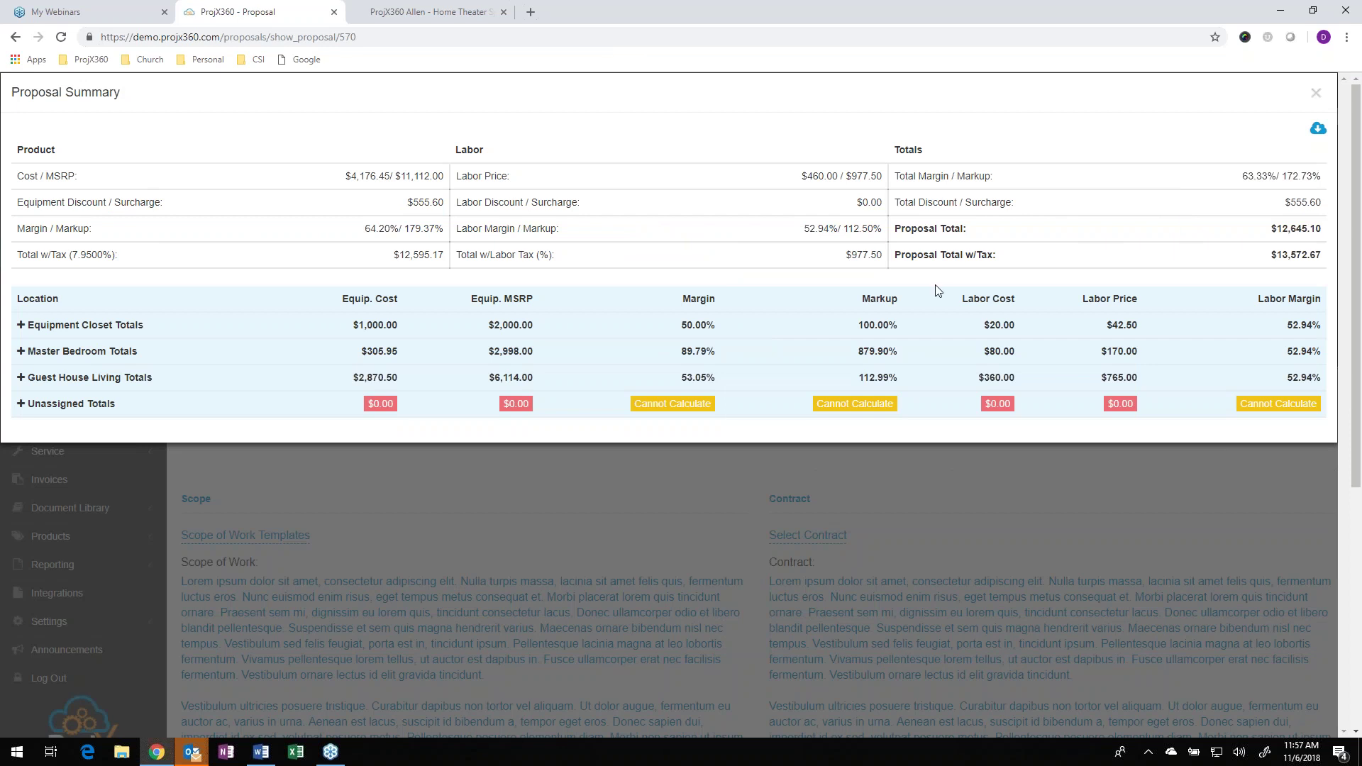
left_click(22, 327)
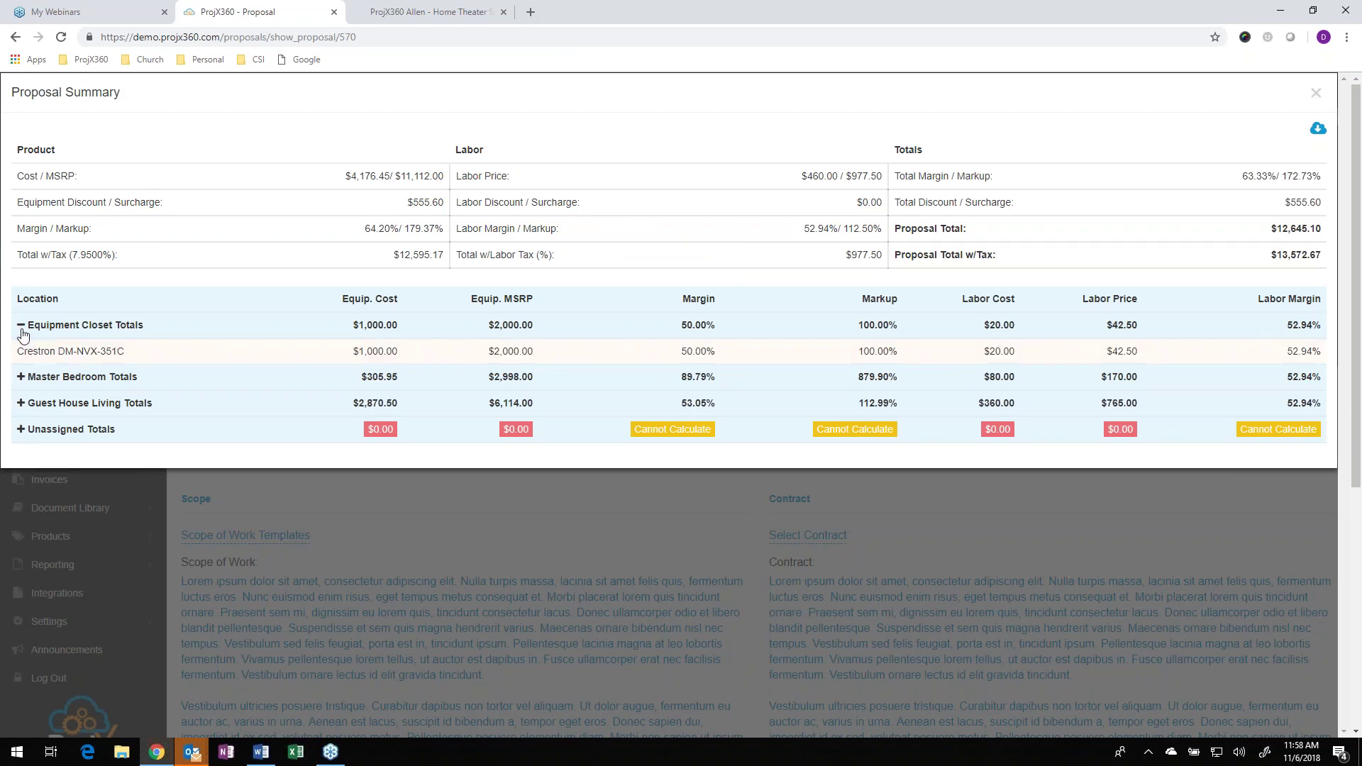
left_click(22, 328)
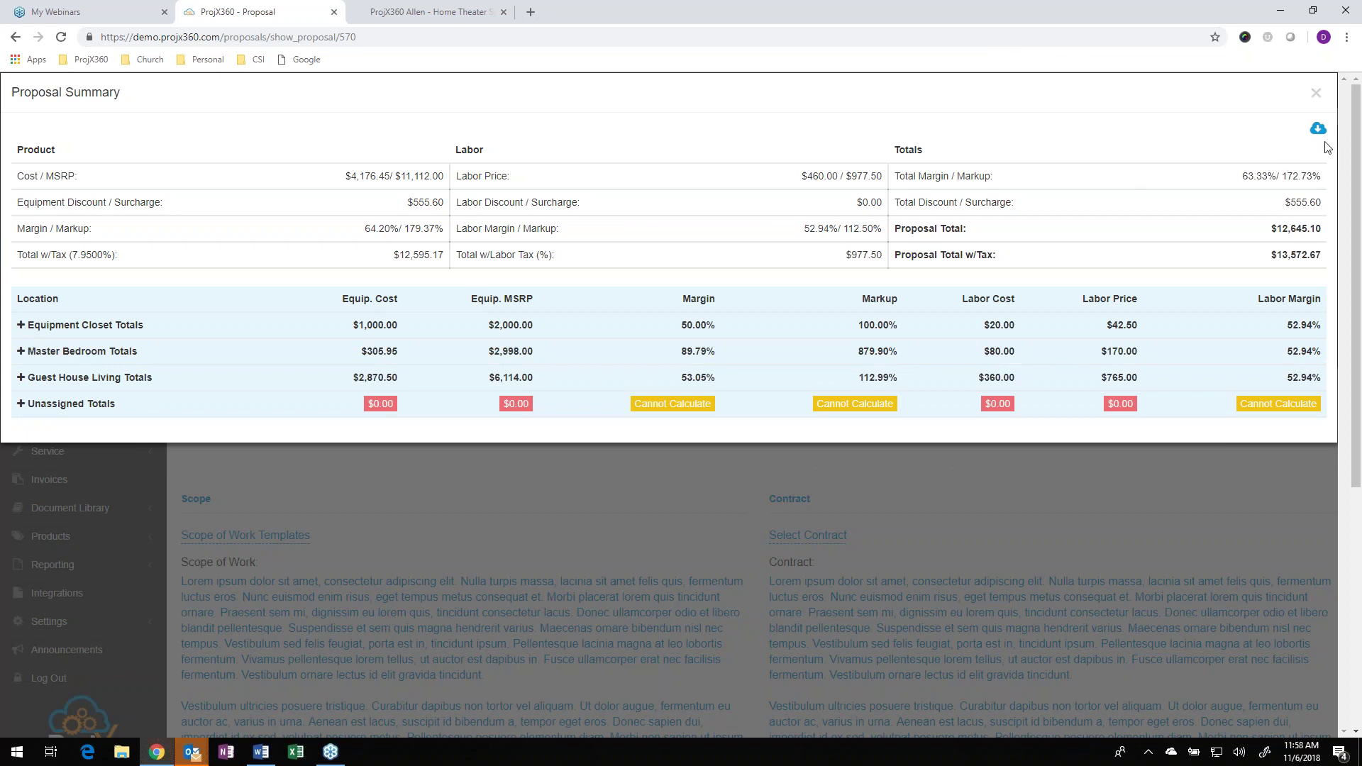
left_click(1316, 94)
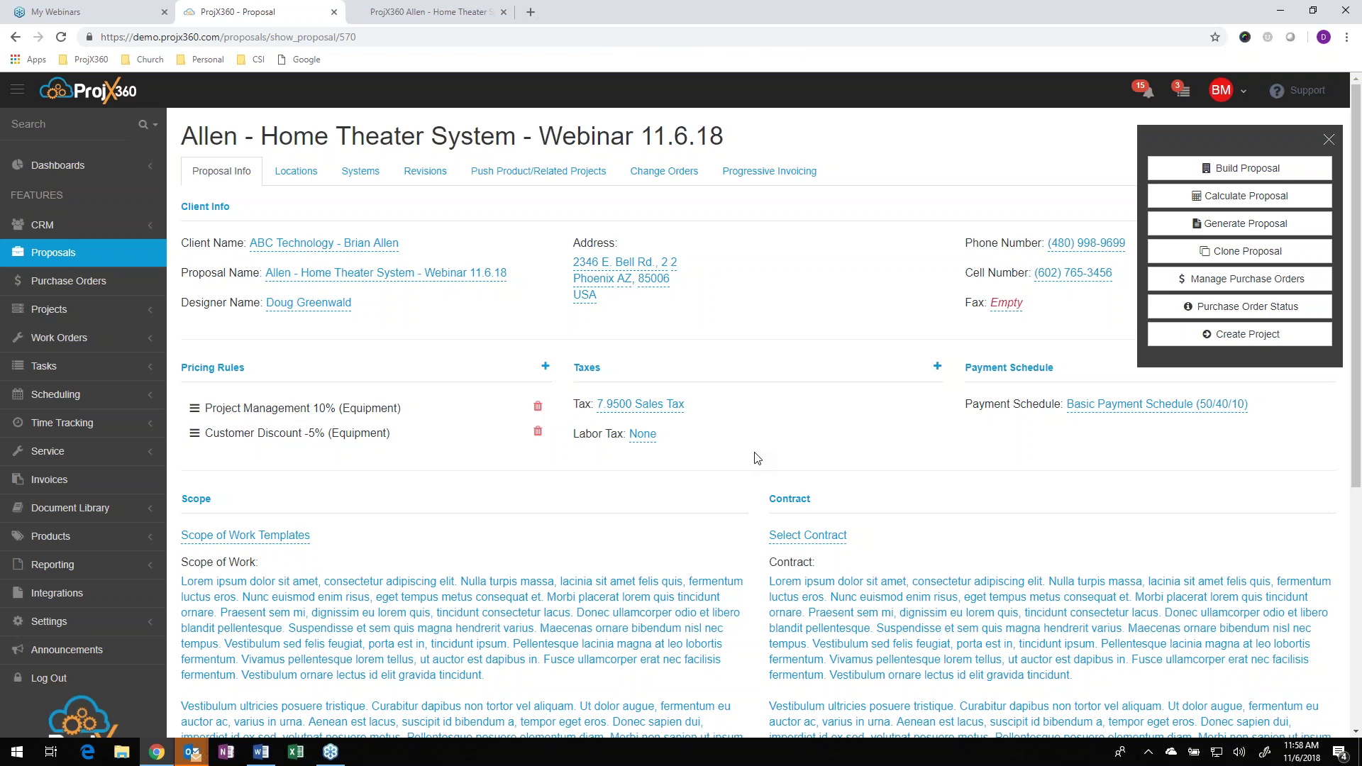
- Filter the projects list to the This Week status and open the Allen Crestron System project
left_click(77, 317)
scroll(73, 312, "down", 1)
left_click(71, 310)
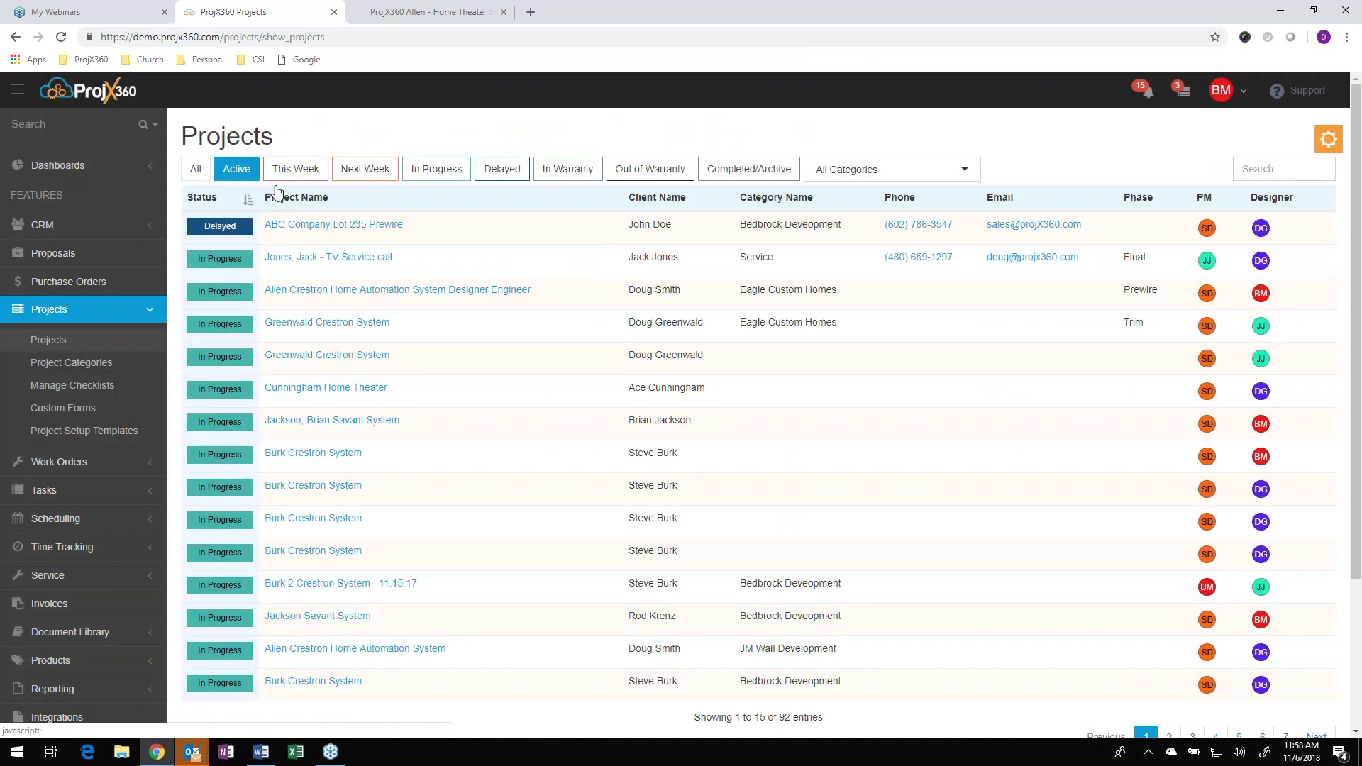
left_click(289, 176)
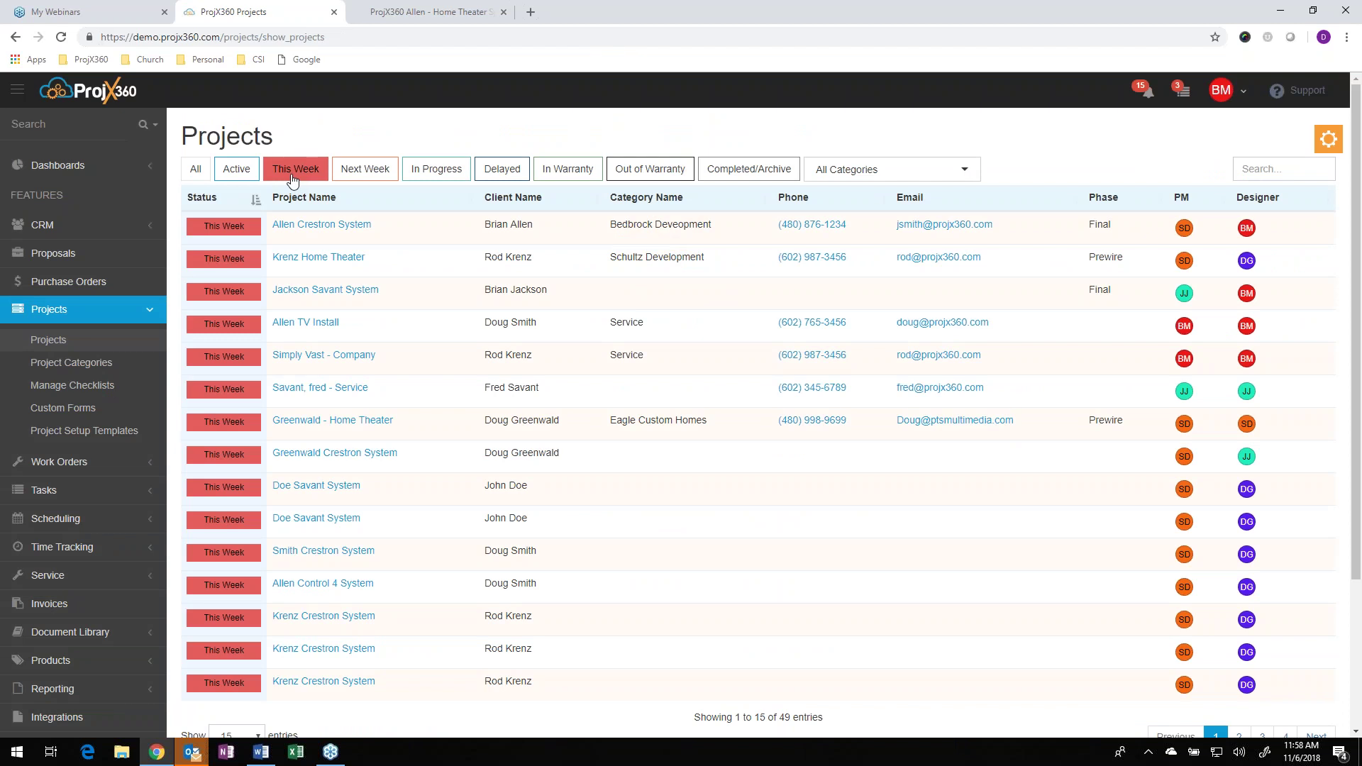
left_click(307, 227)
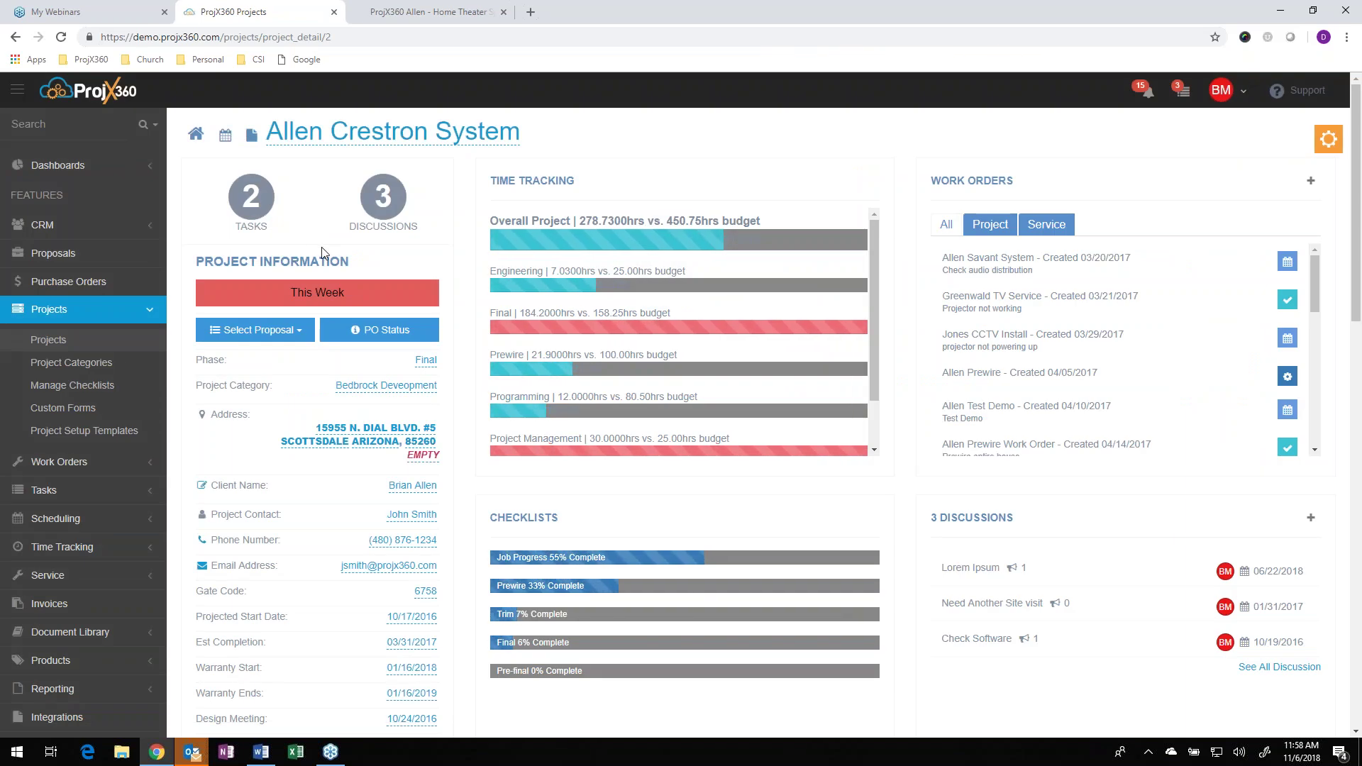
- Preview the project page in a 400 px wide mobile layout, review its details and navigation menu, and return to the desktop layout
key("ctrl+shift+i")
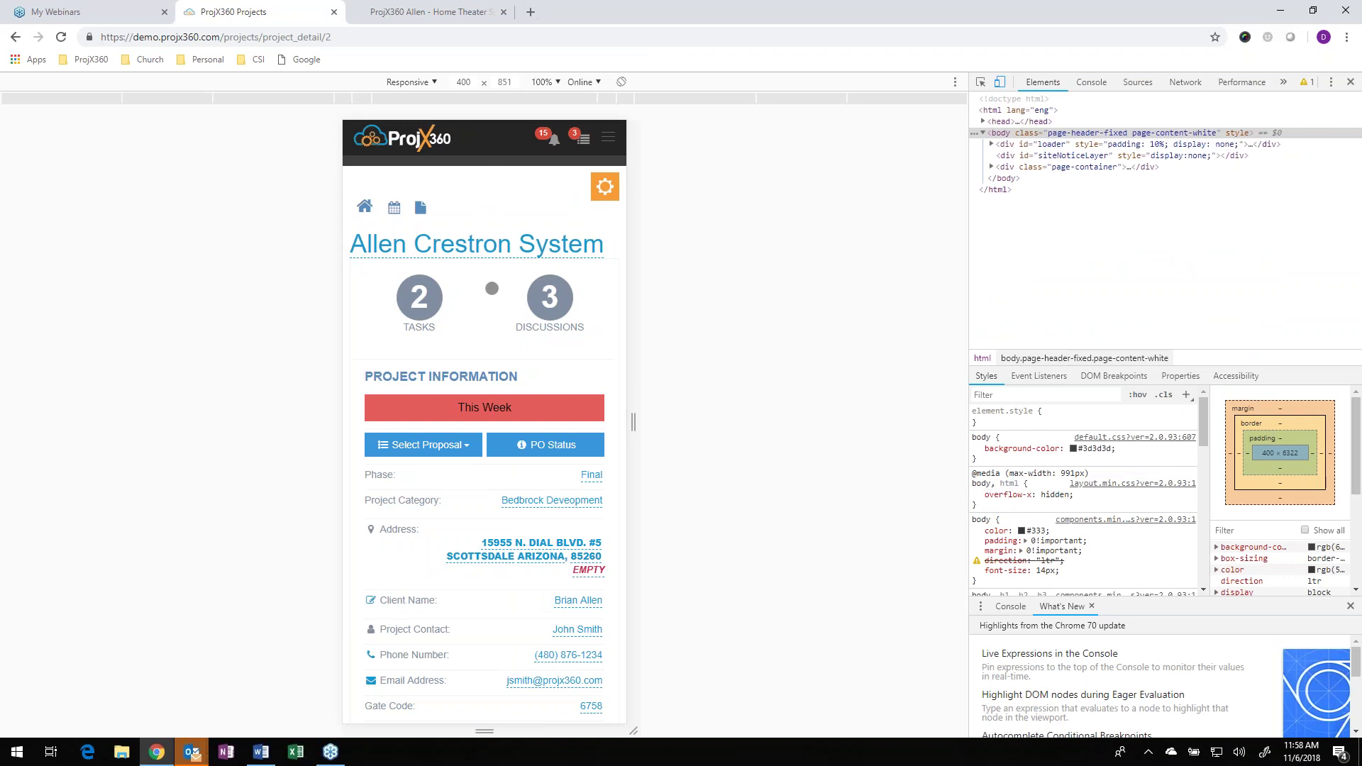
scroll(474, 291, "down", 5)
scroll(477, 292, "down", 10)
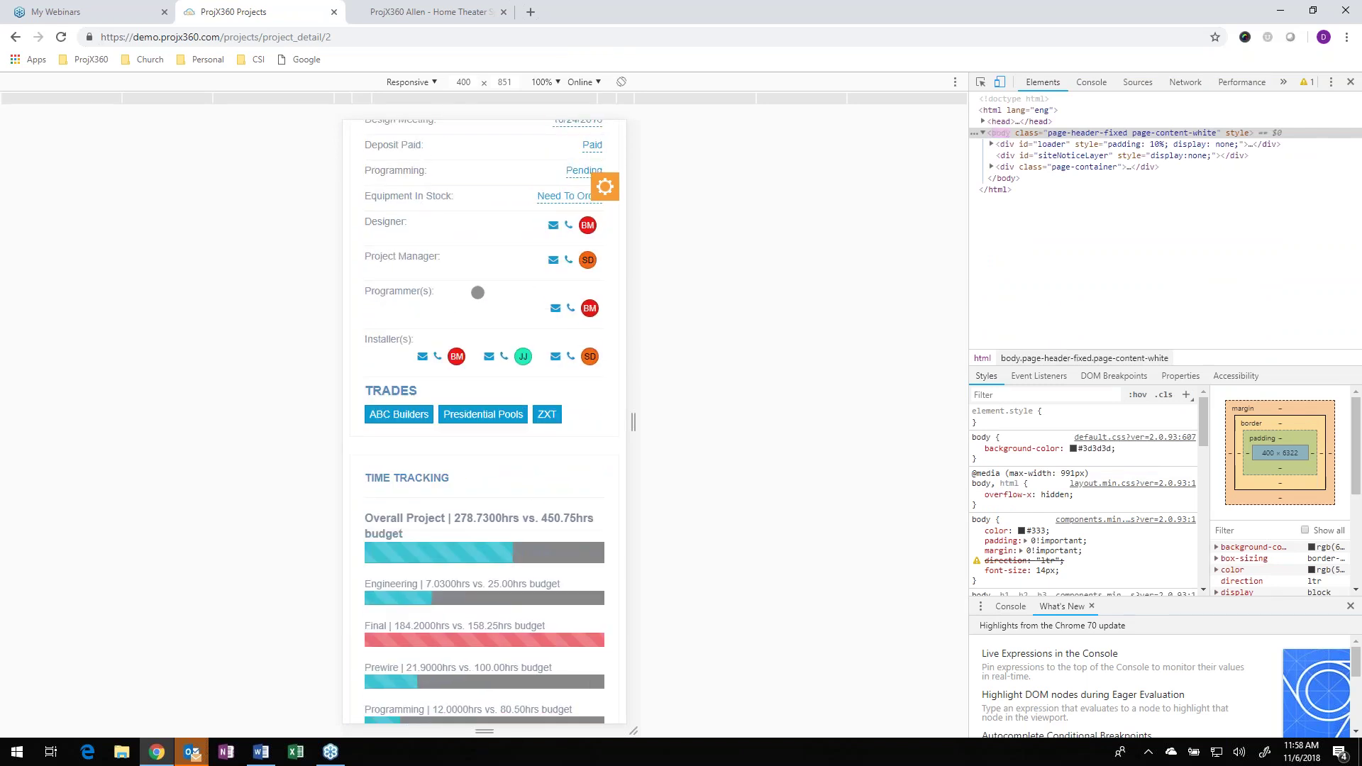
scroll(468, 297, "up", 15)
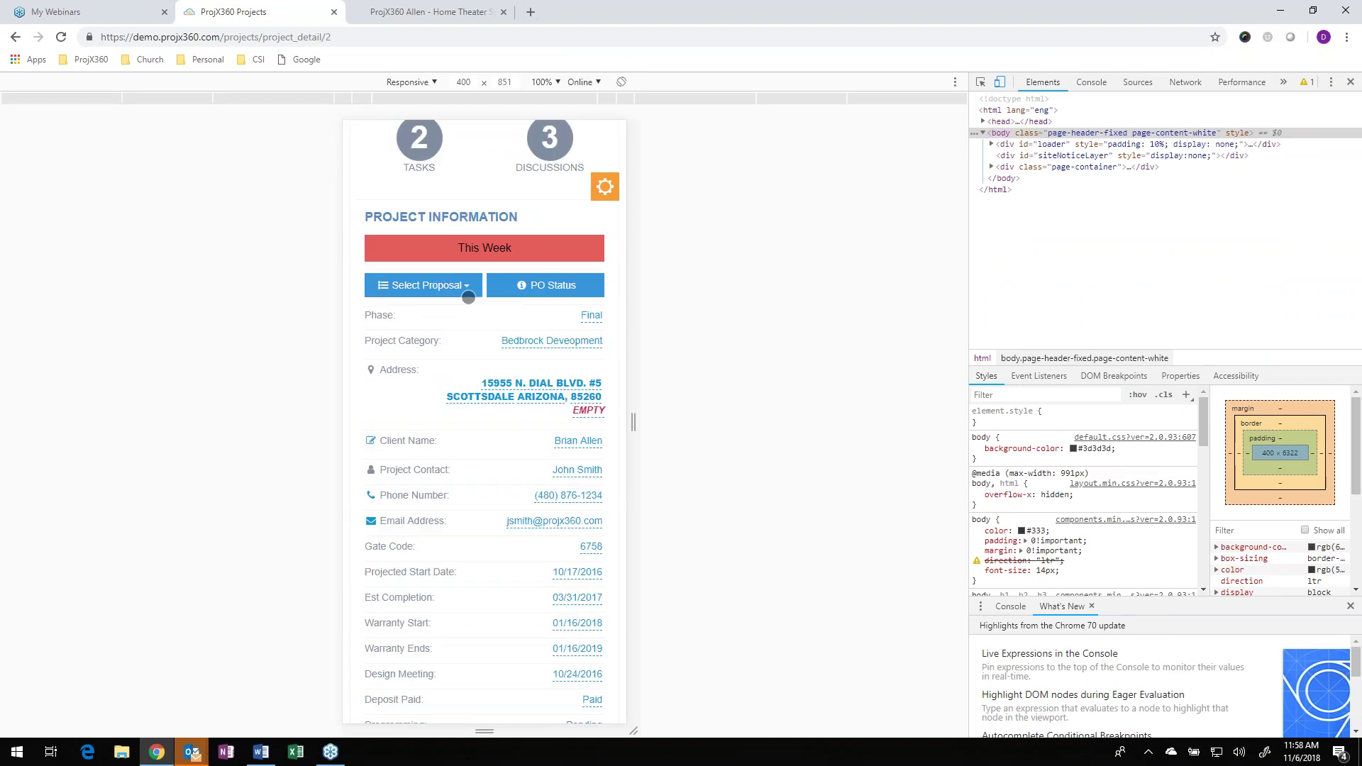
left_click(609, 132)
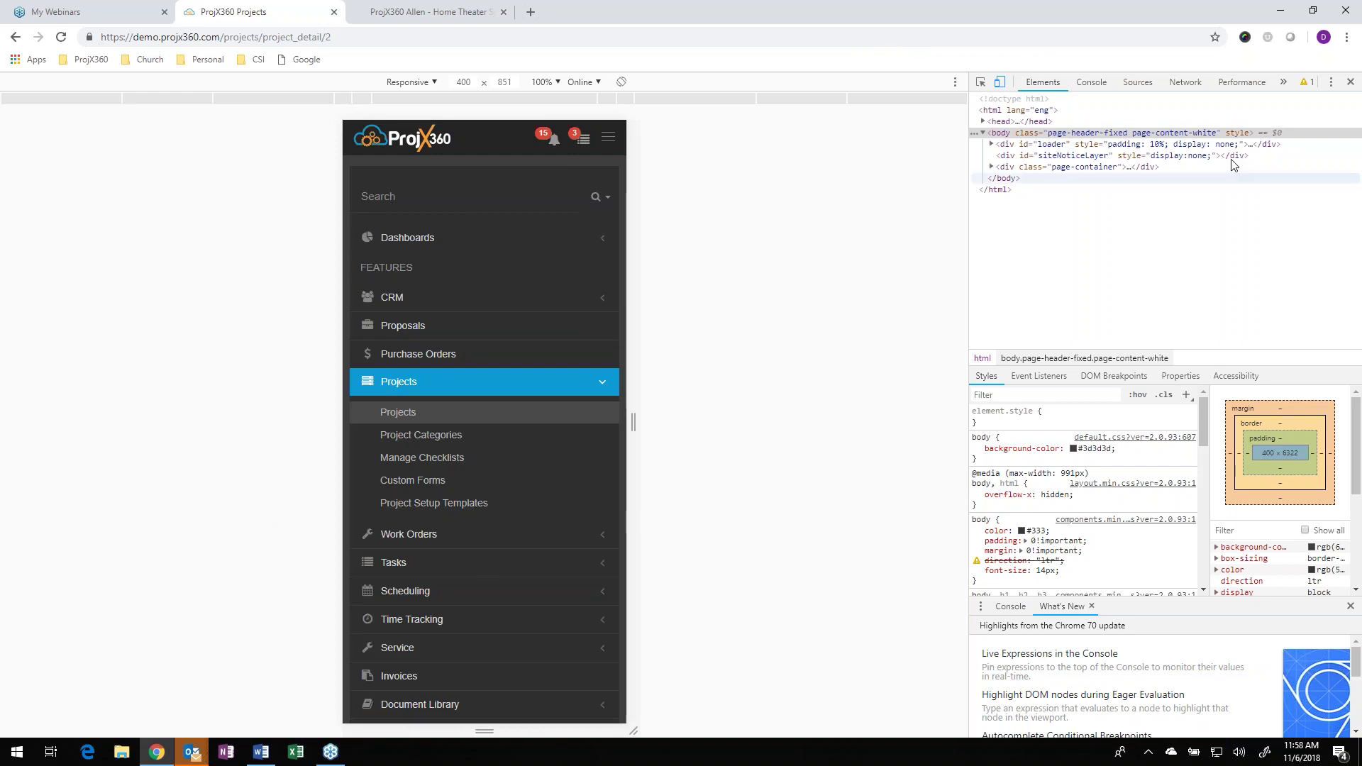
left_click(1350, 83)
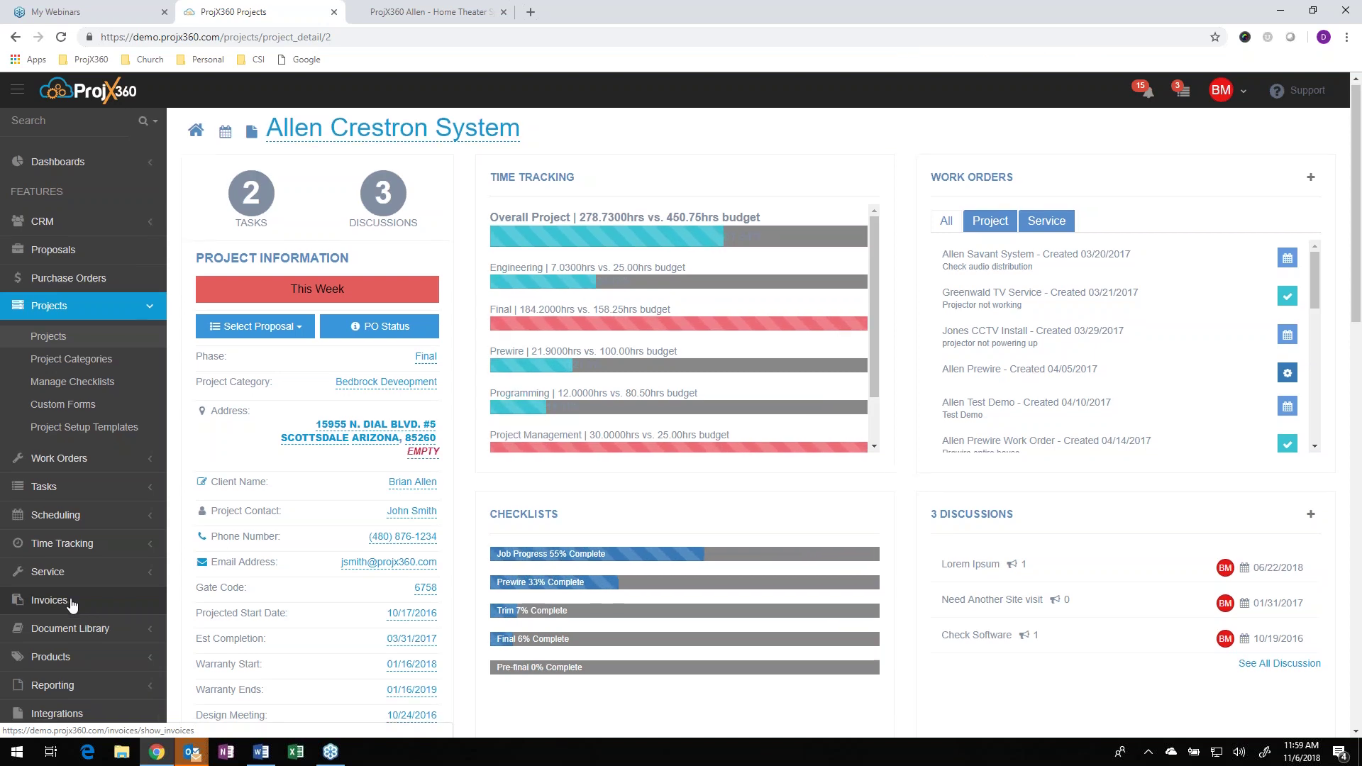
- Review the project's lower sections and open a blank Add Repair Tracking form, then close it without saving
scroll(71, 608, "down", 2)
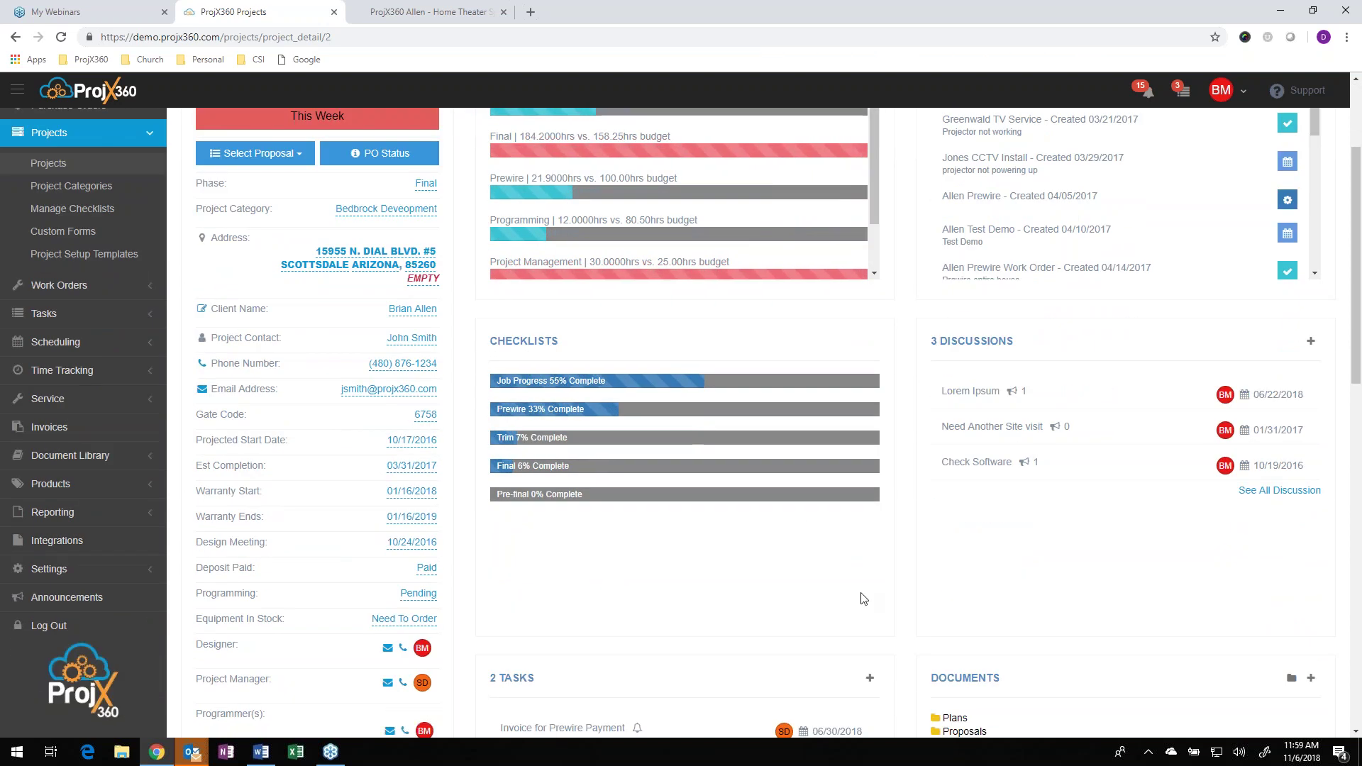
scroll(810, 517, "down", 9)
scroll(868, 502, "down", 1)
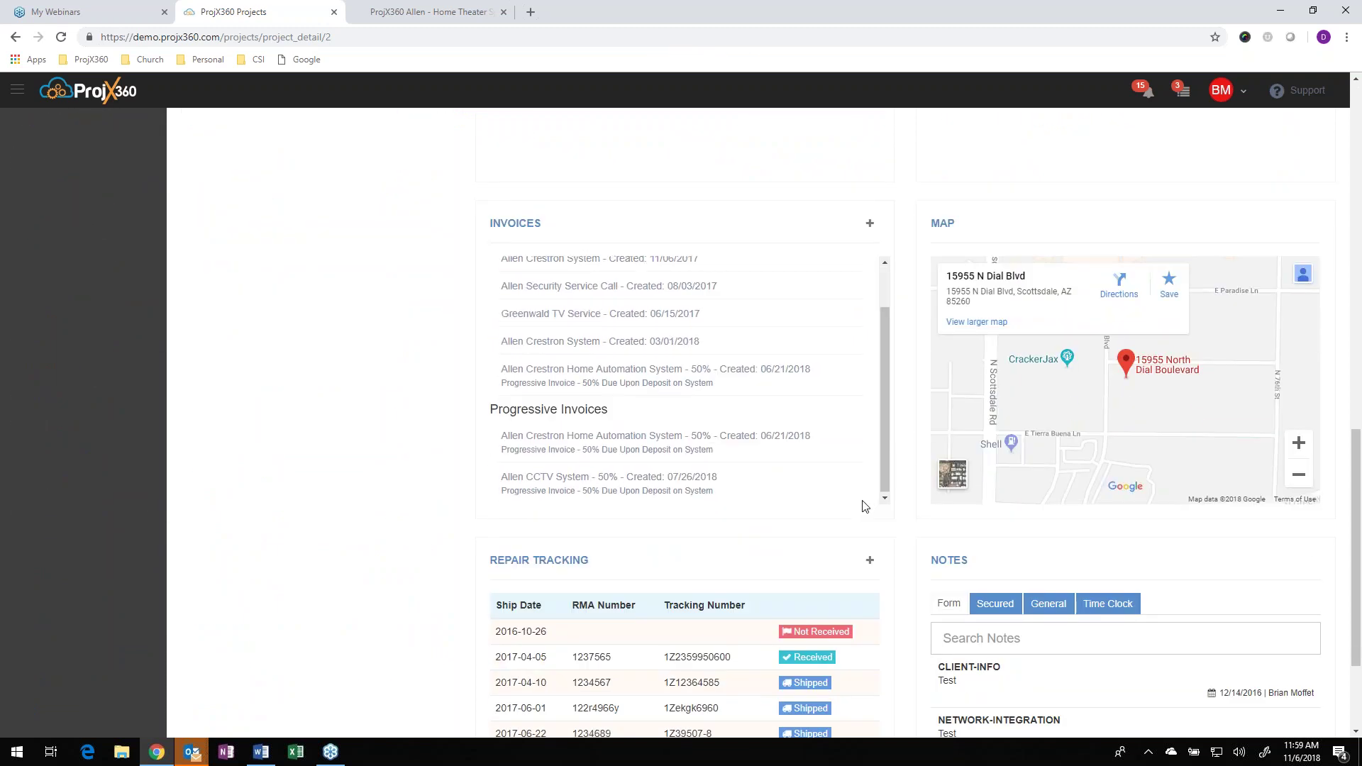
left_click(870, 560)
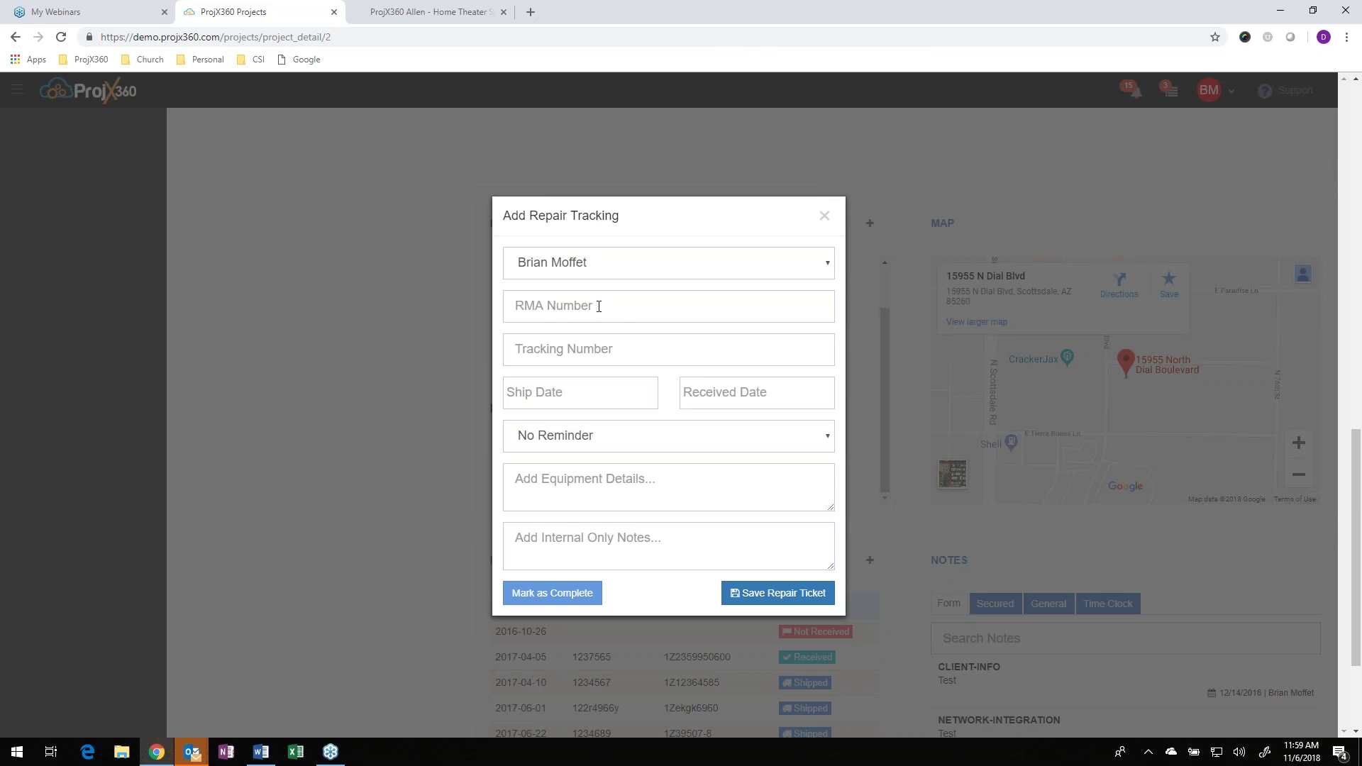
left_click(825, 216)
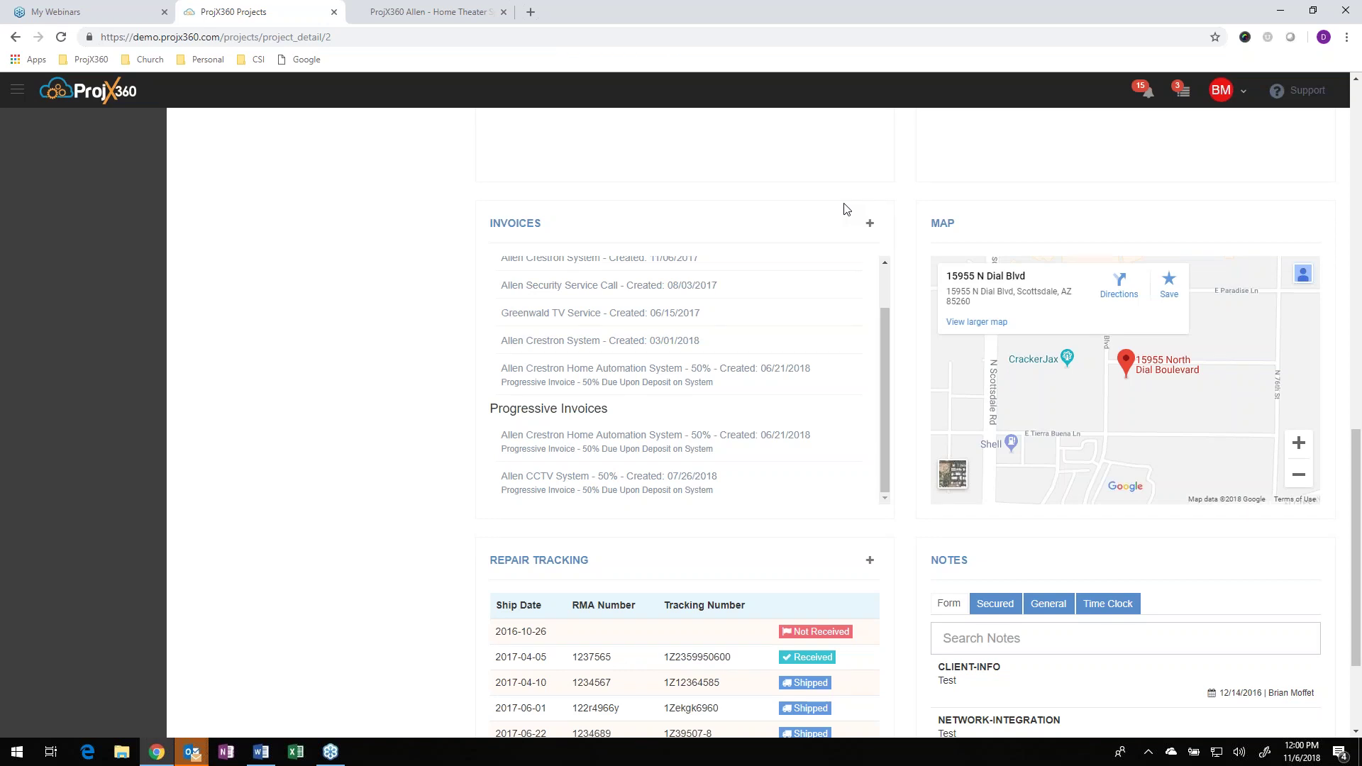
- Return to the projects list and filter it by This Week, followed by Next Week
scroll(389, 349, "up", 10)
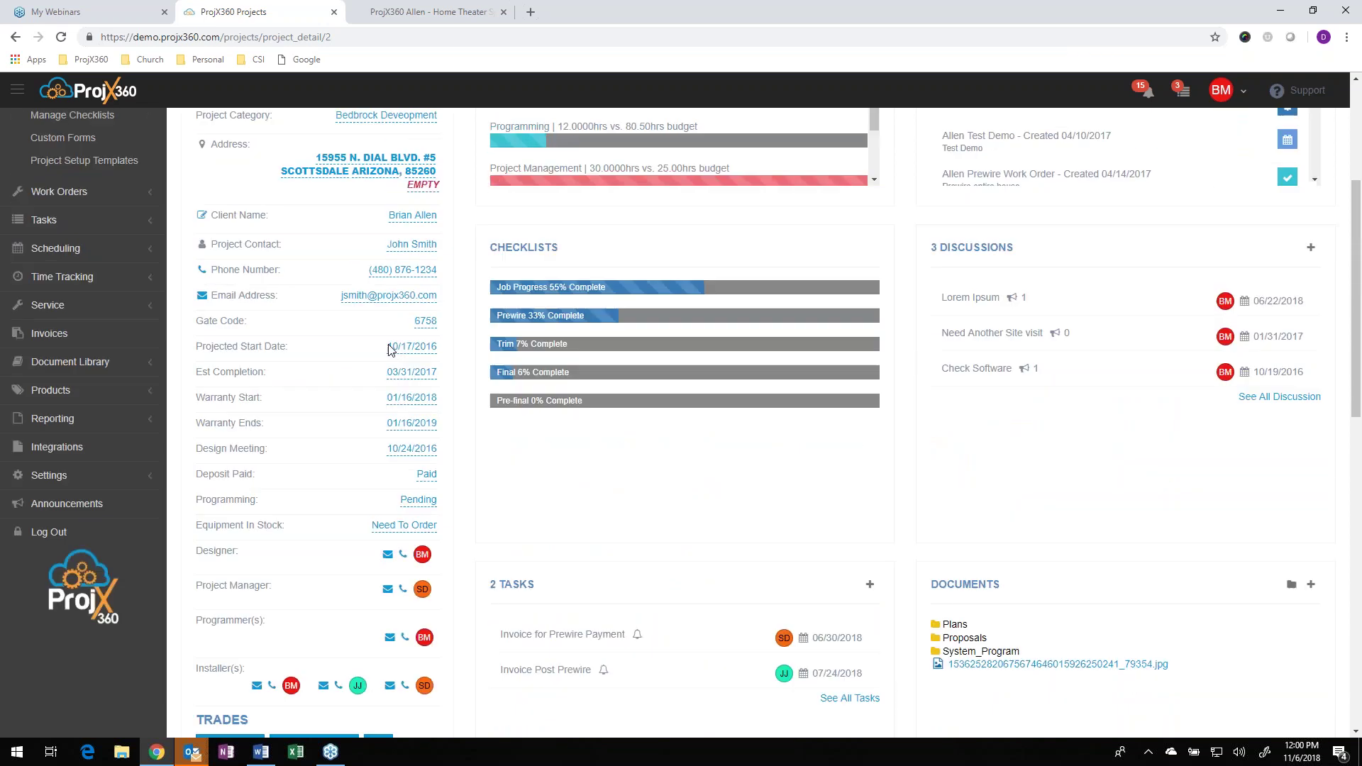
scroll(390, 349, "up", 4)
left_click(48, 339)
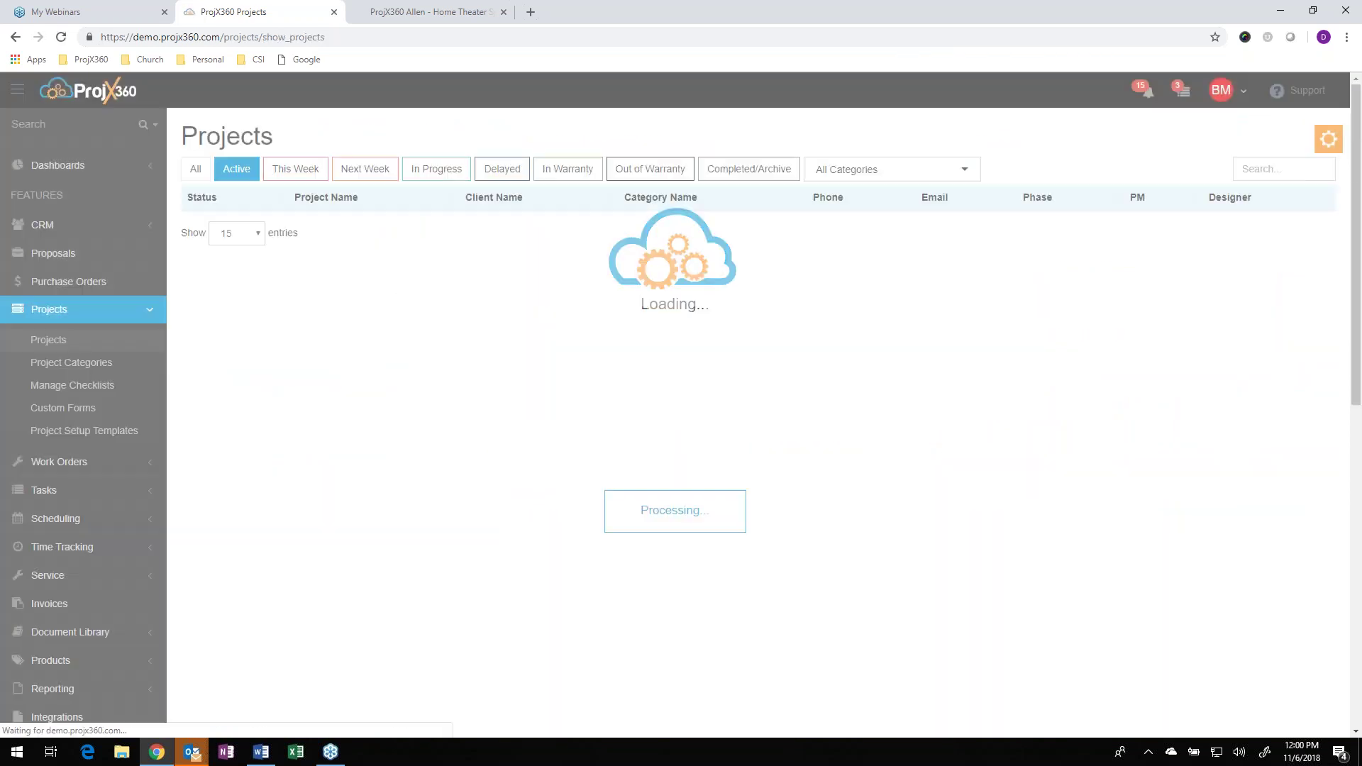
left_click(295, 171)
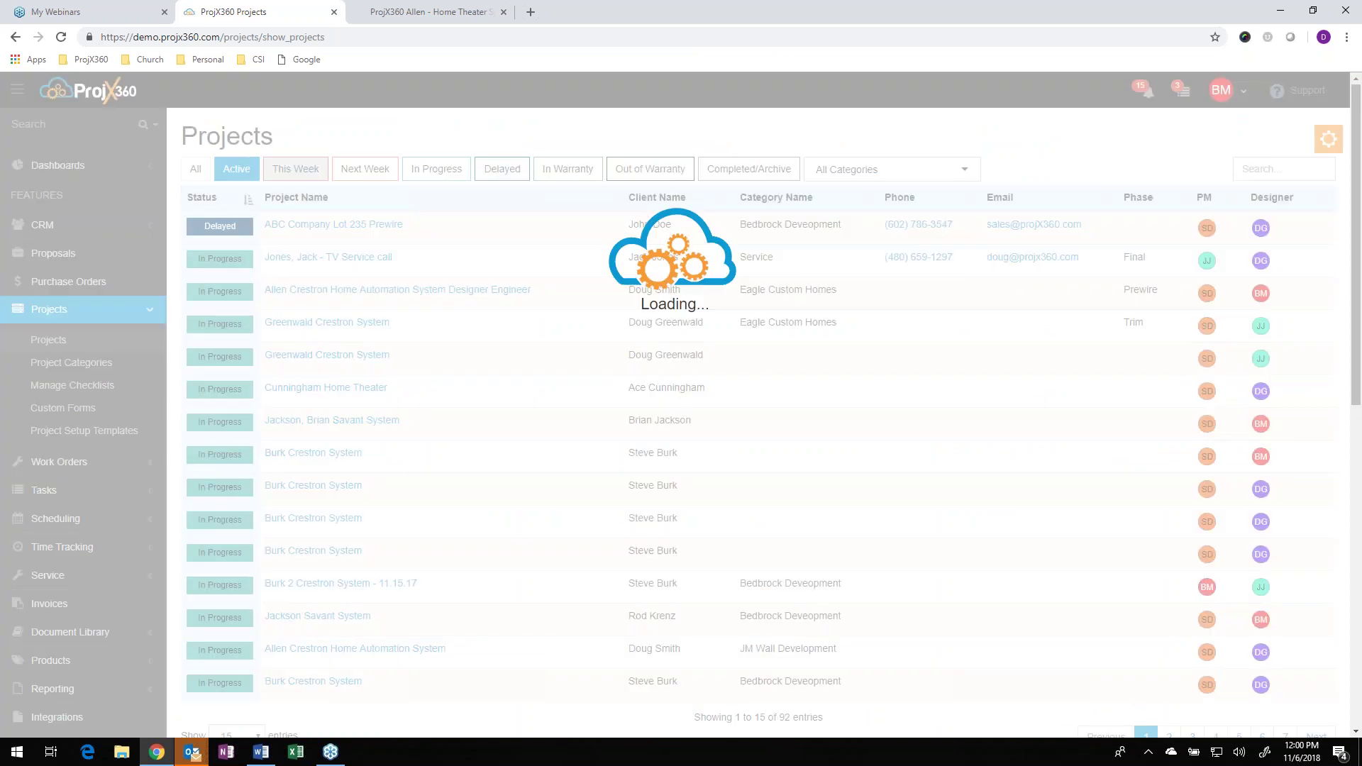
left_click(369, 173)
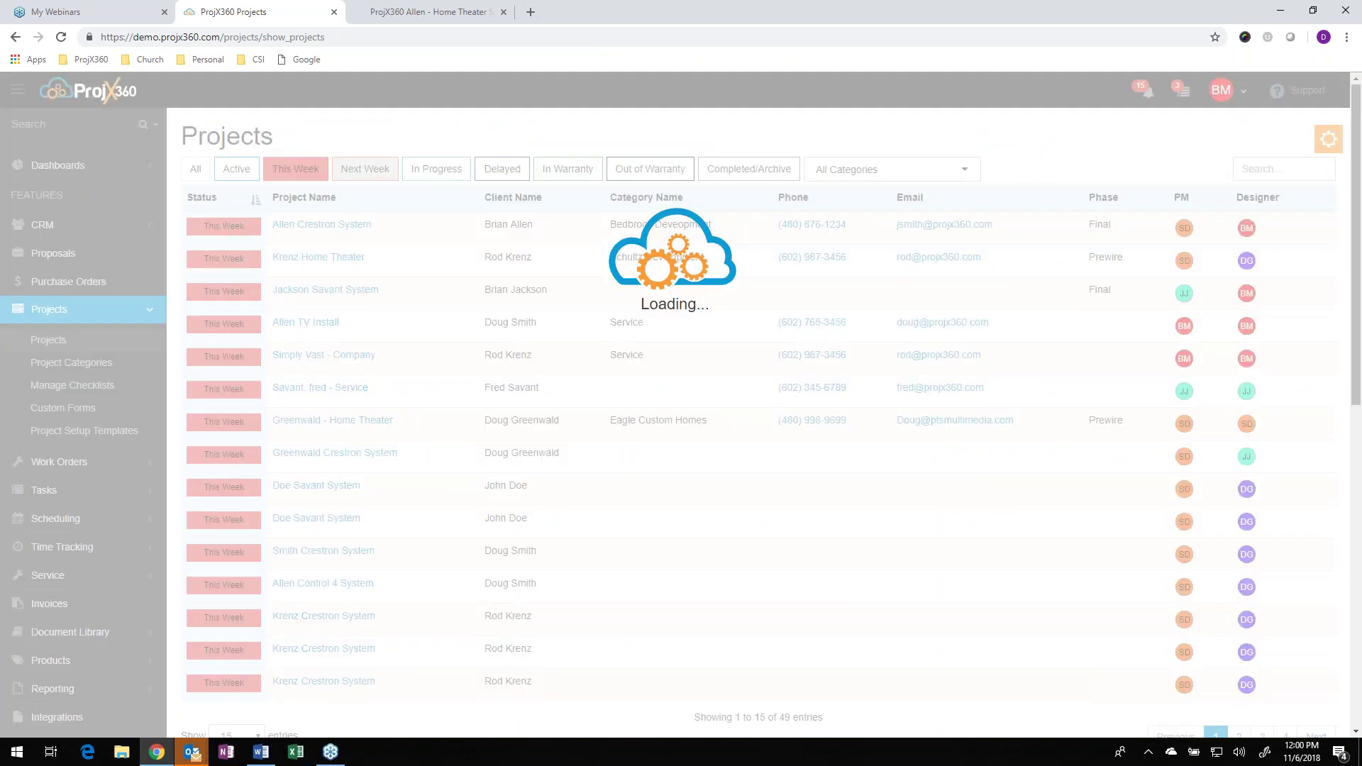
- Show projects of all statuses and filter them to the Bedbrock Deveopment category
left_click(862, 174)
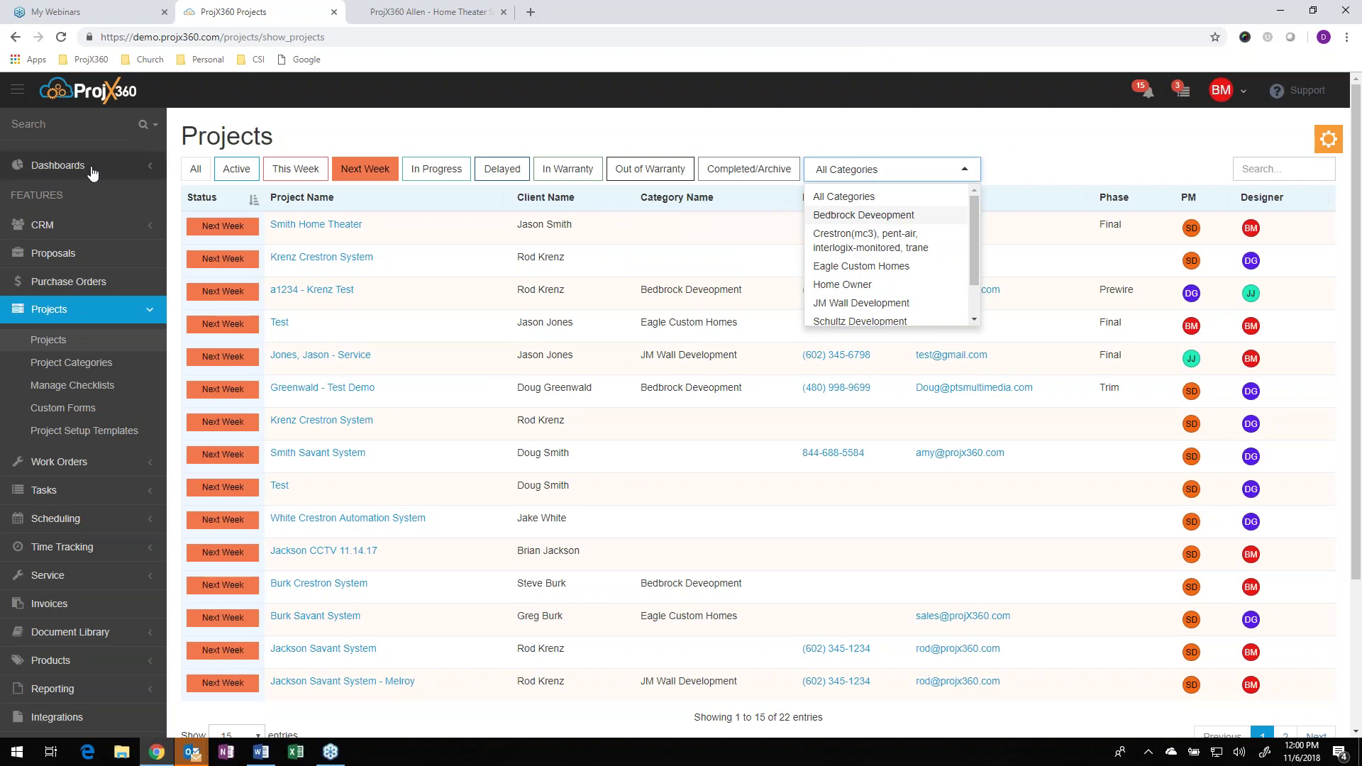
left_click(196, 176)
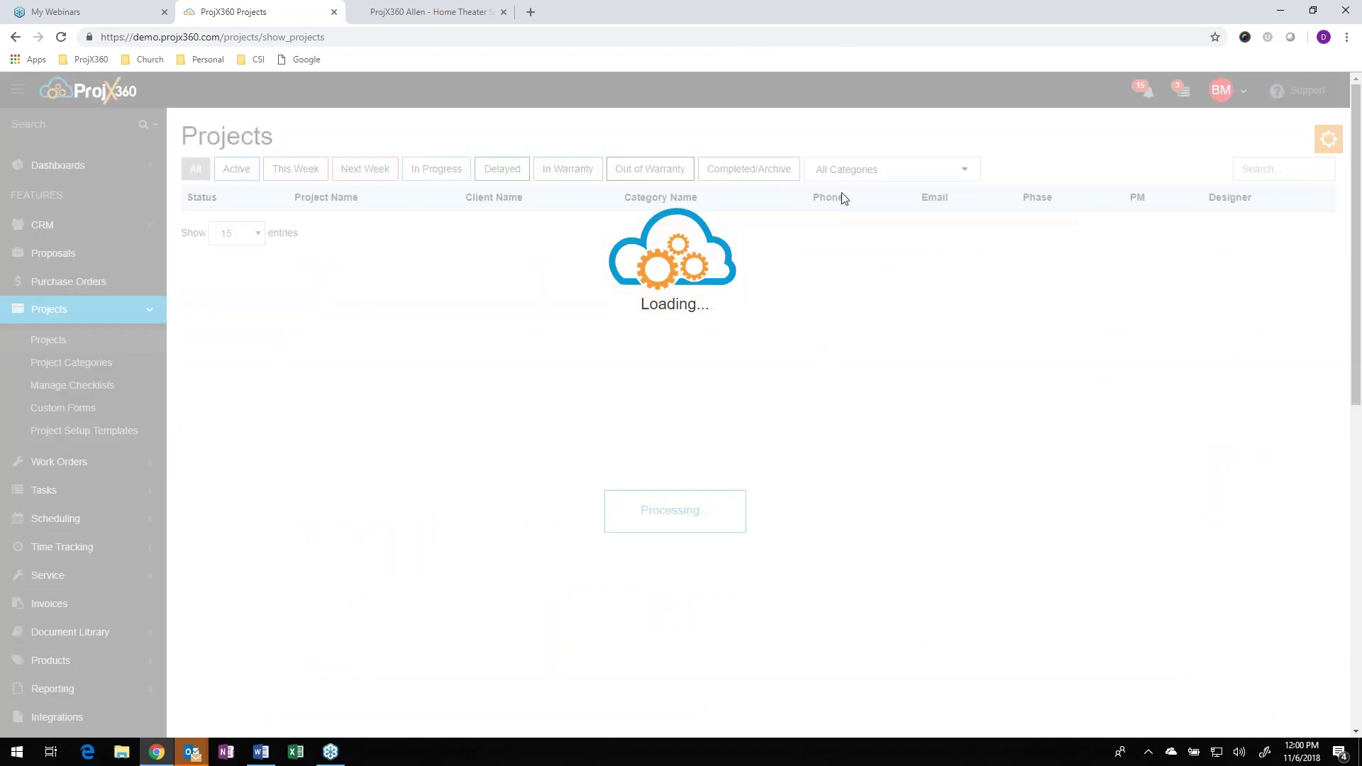
left_click(881, 170)
left_click(857, 215)
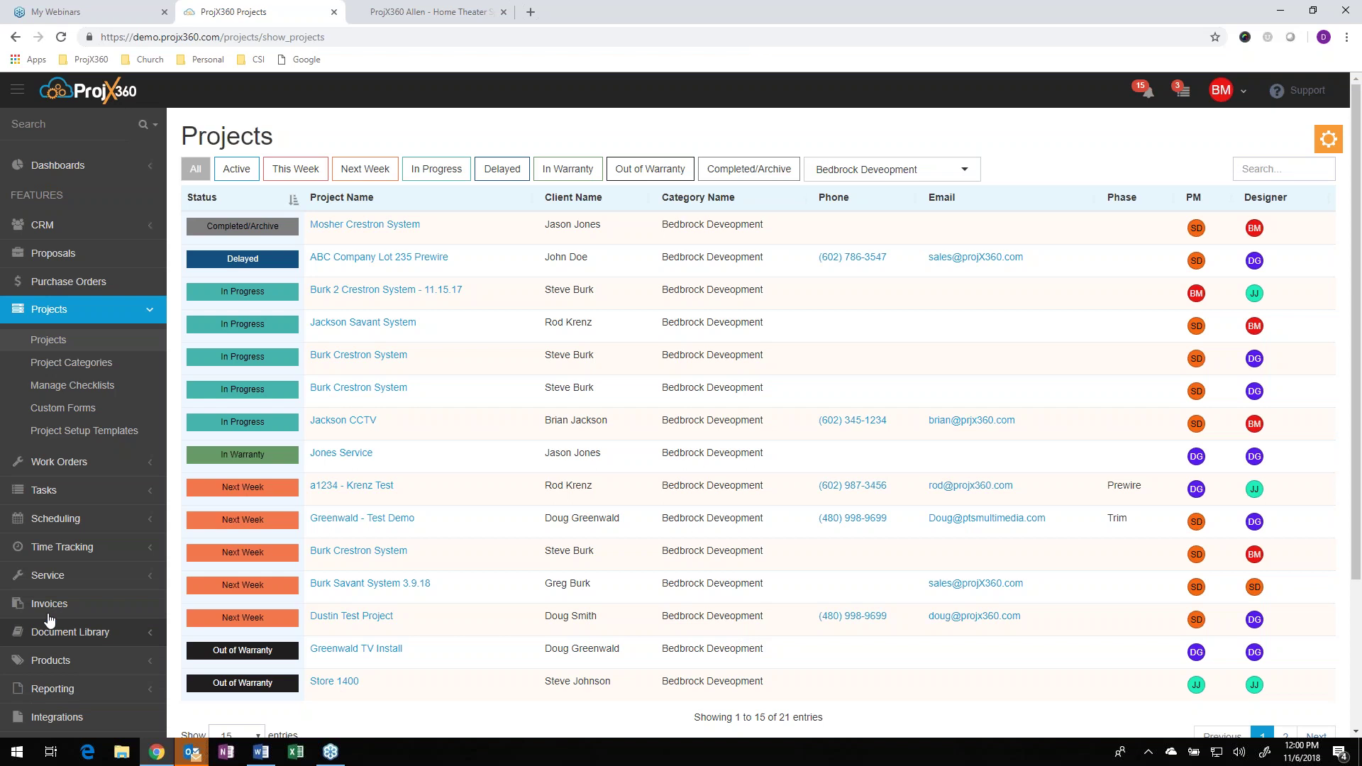
- Open the service Repair Tracking list and display its export and New Service Repair options
left_click(62, 580)
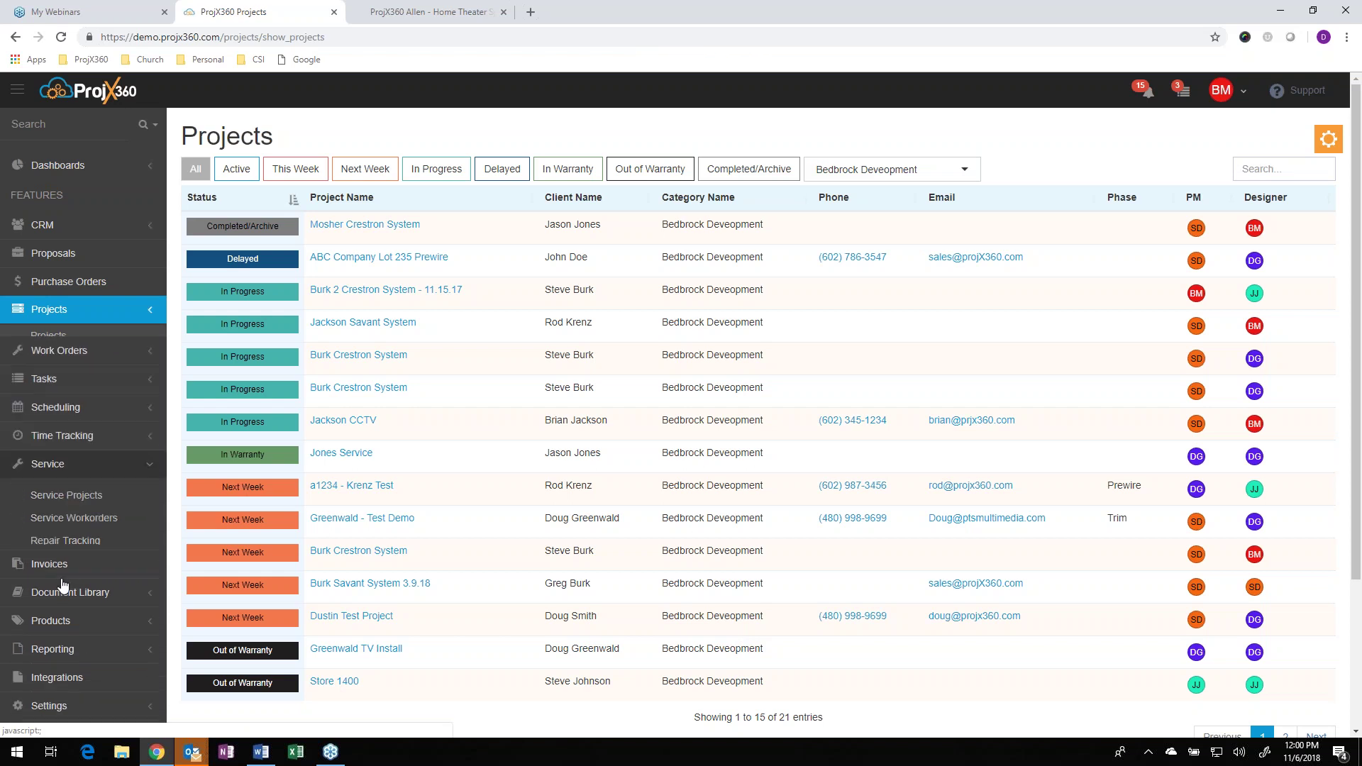
scroll(63, 578, "down", 3)
left_click(78, 374)
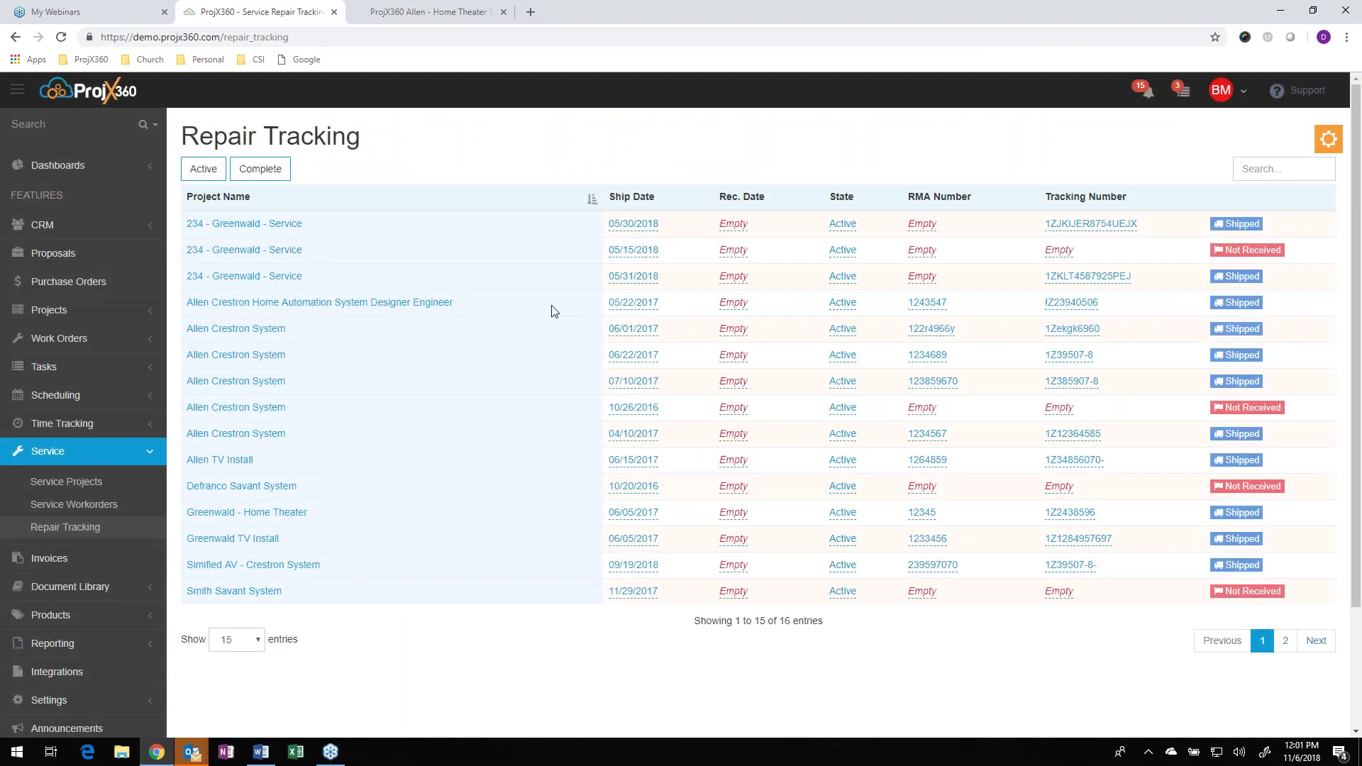
left_click(1325, 151)
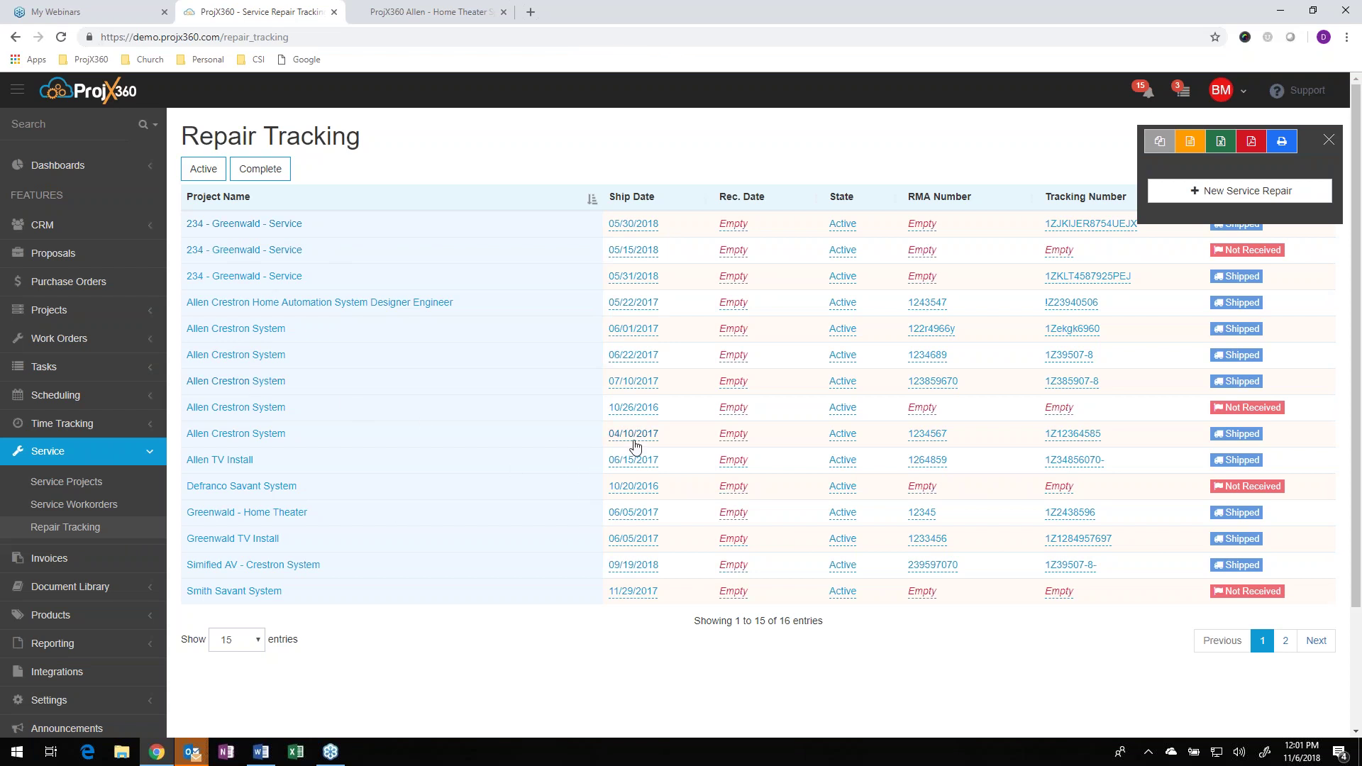
left_click(226, 228)
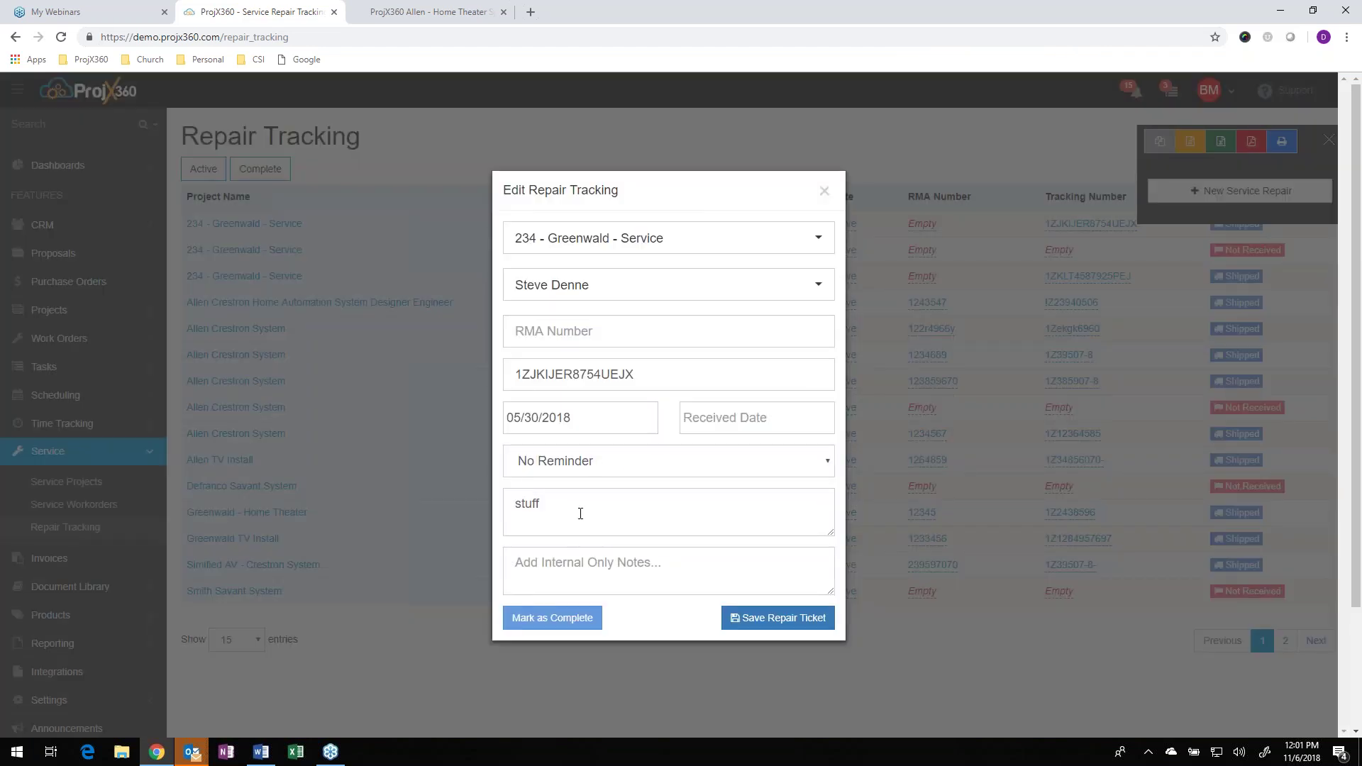
left_click(580, 512)
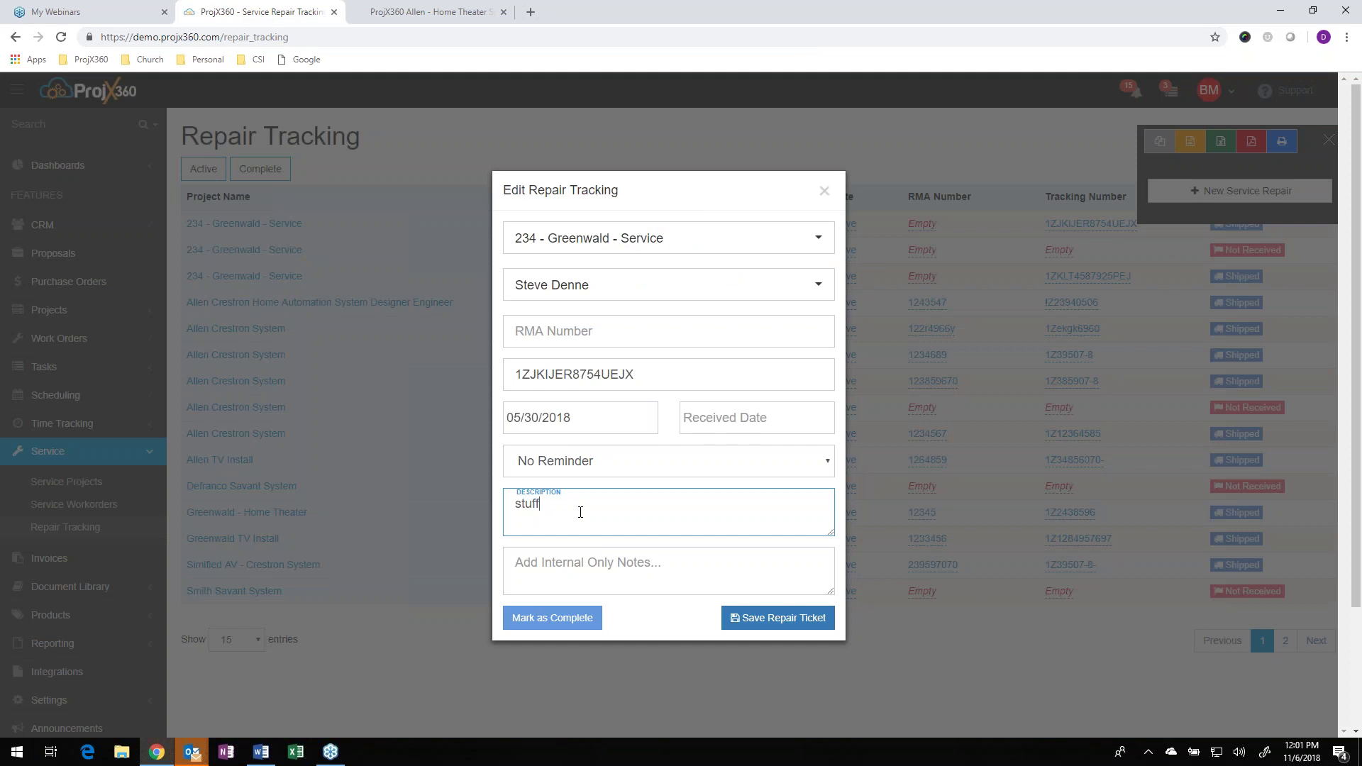
left_click(825, 192)
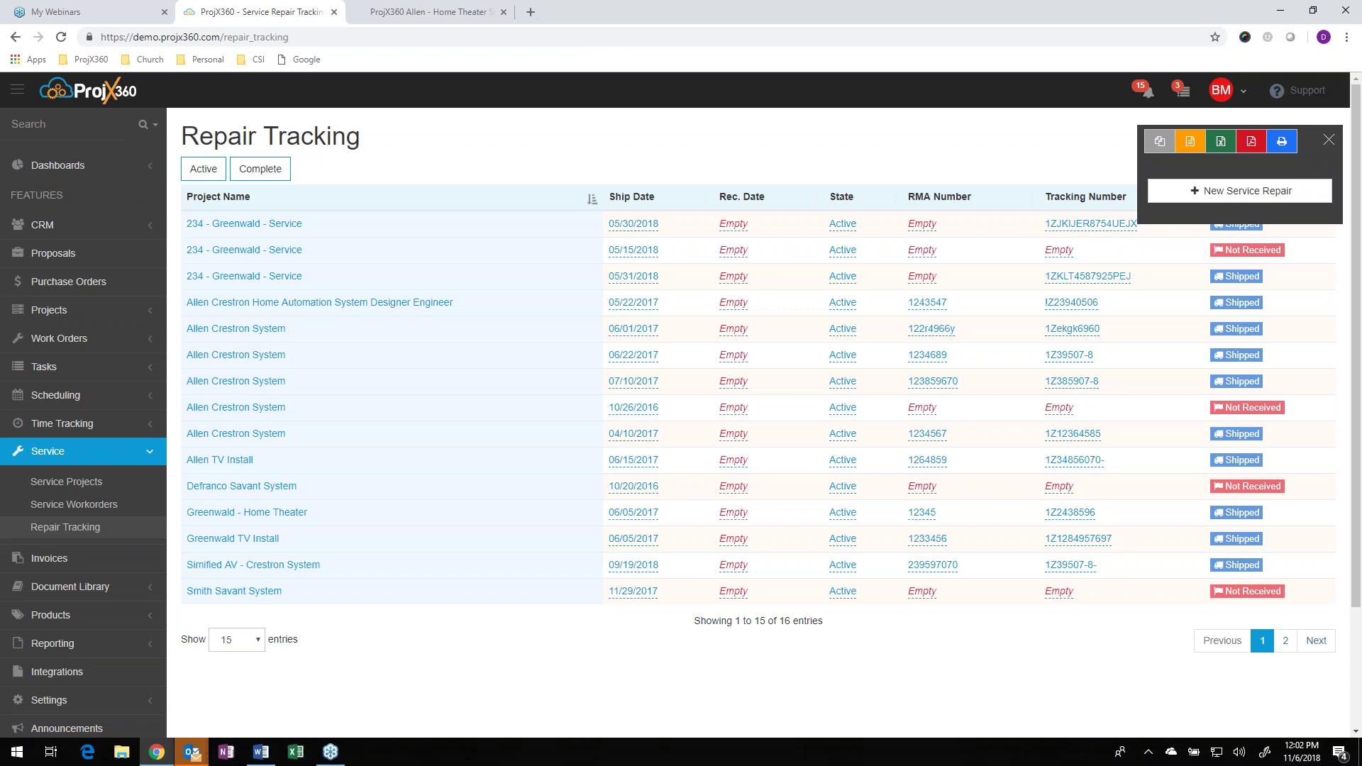
- Open the listed contact's record in CRM People, expand Additional Information, and close the record
left_click(78, 225)
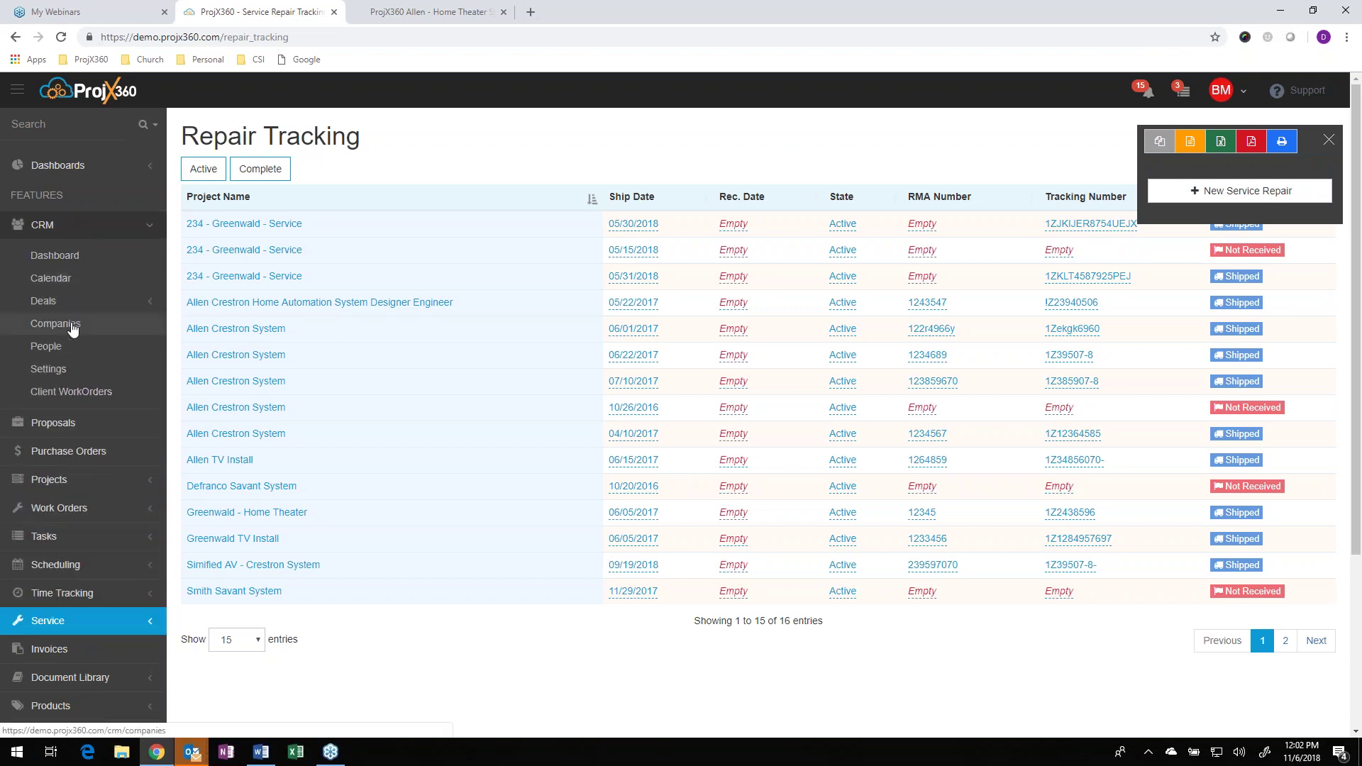
left_click(48, 347)
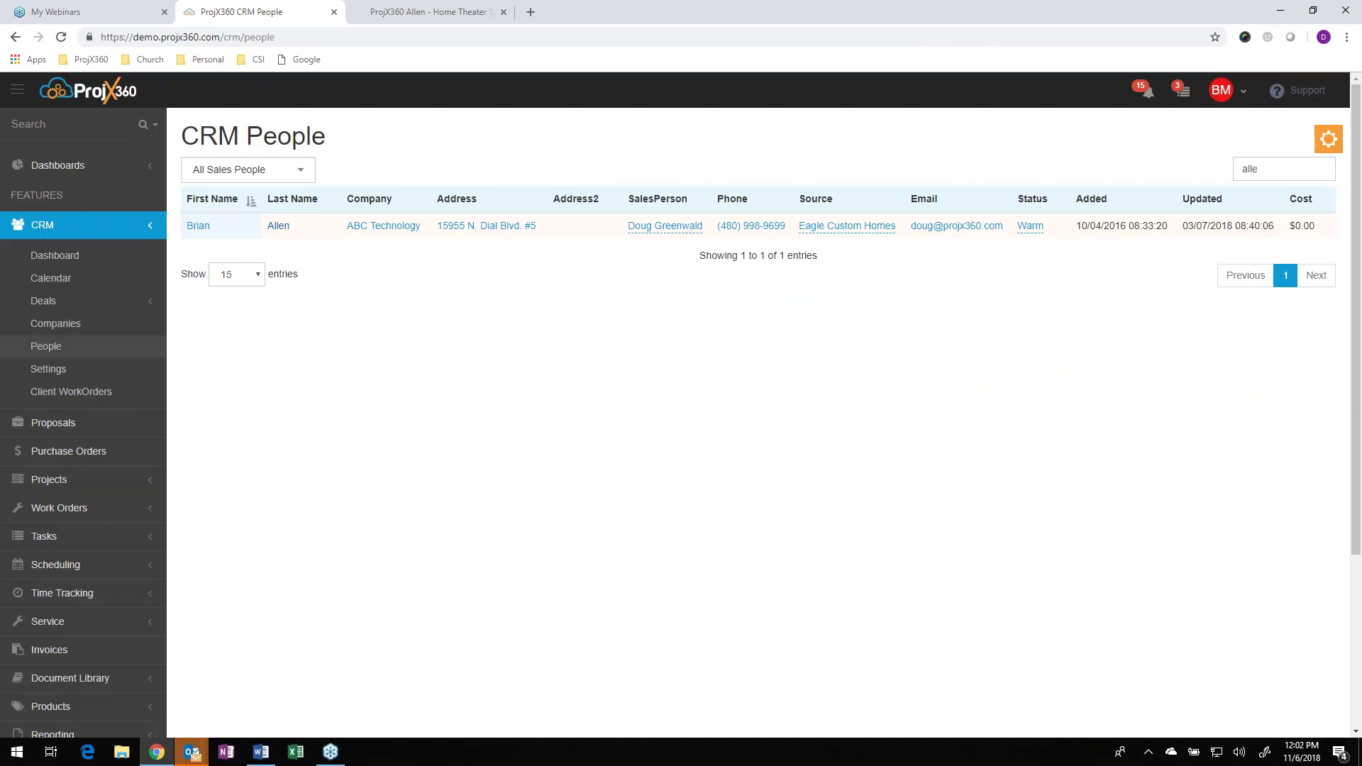
left_click(278, 225)
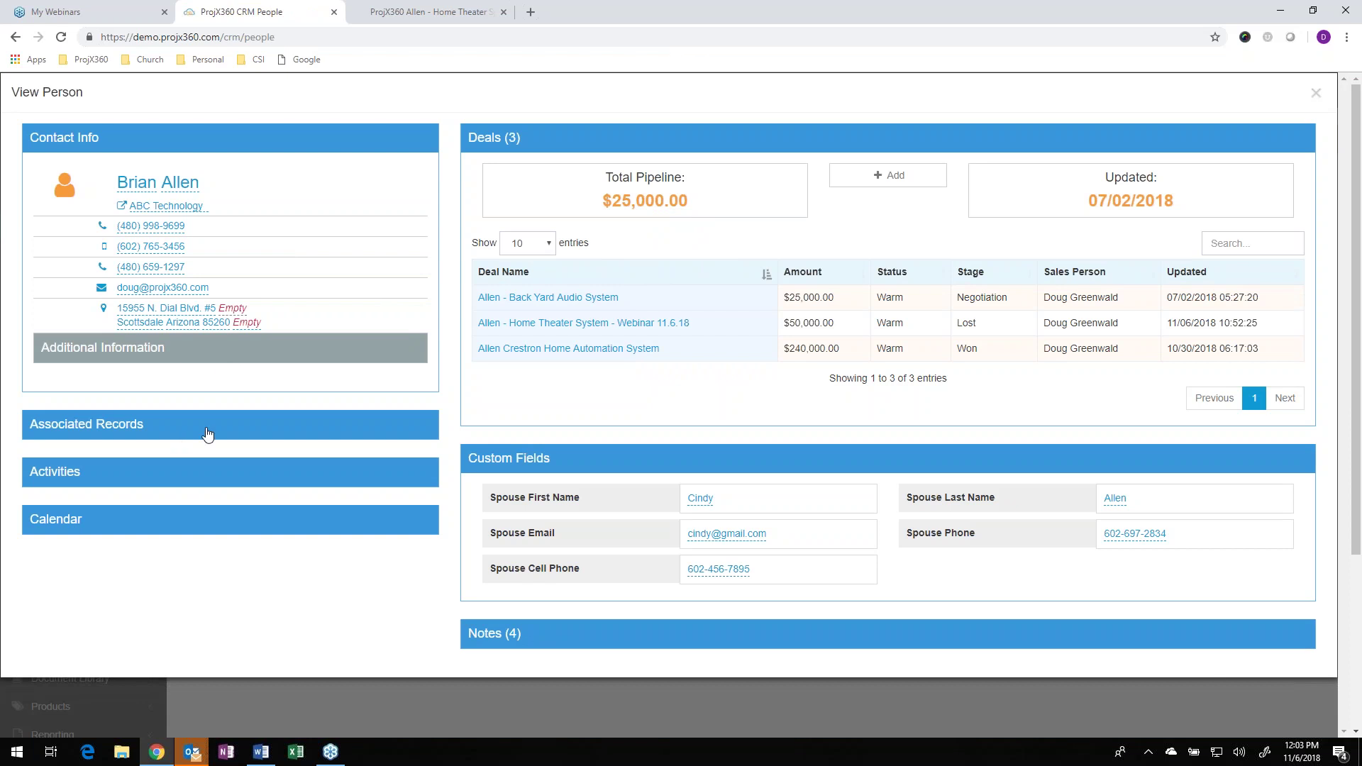
left_click(212, 368)
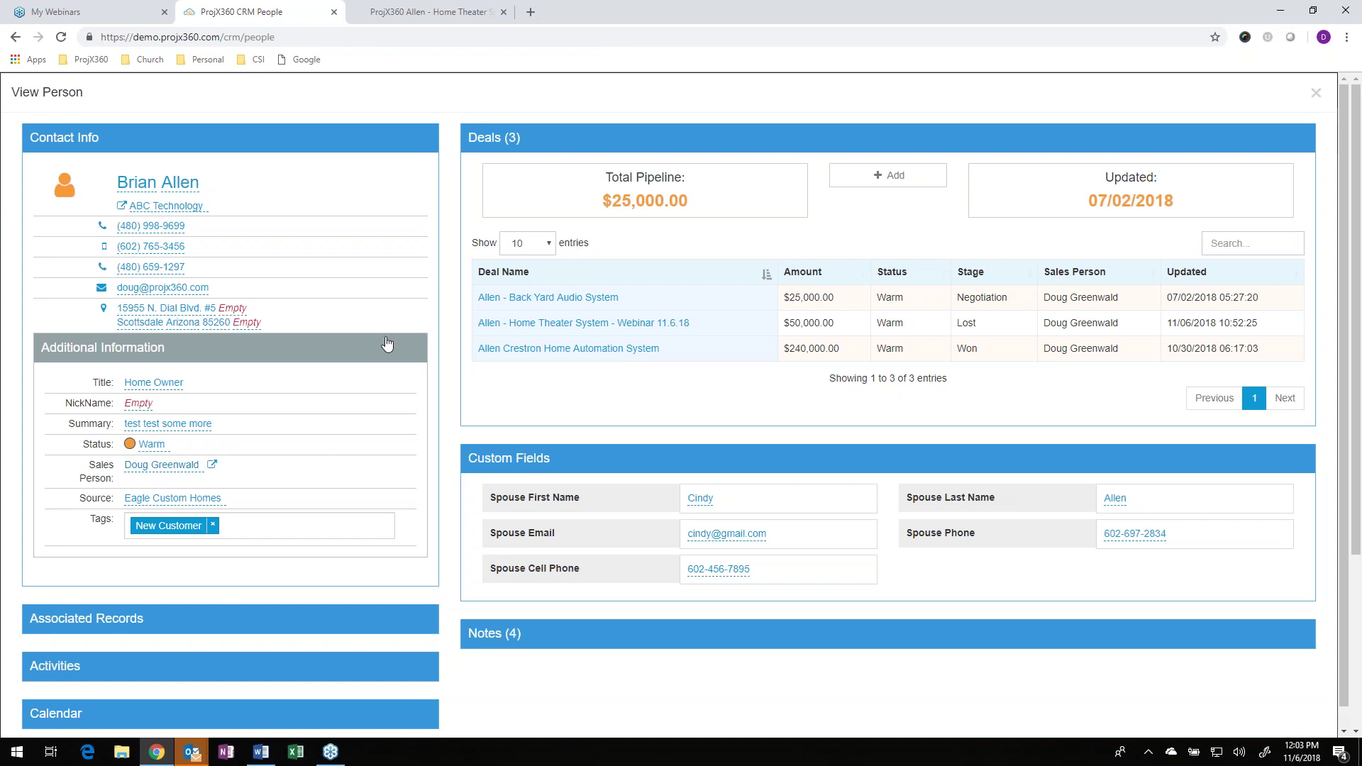
left_click(1316, 93)
- Open the CRM Activities report and set its time period to This Year
scroll(78, 449, "down", 3)
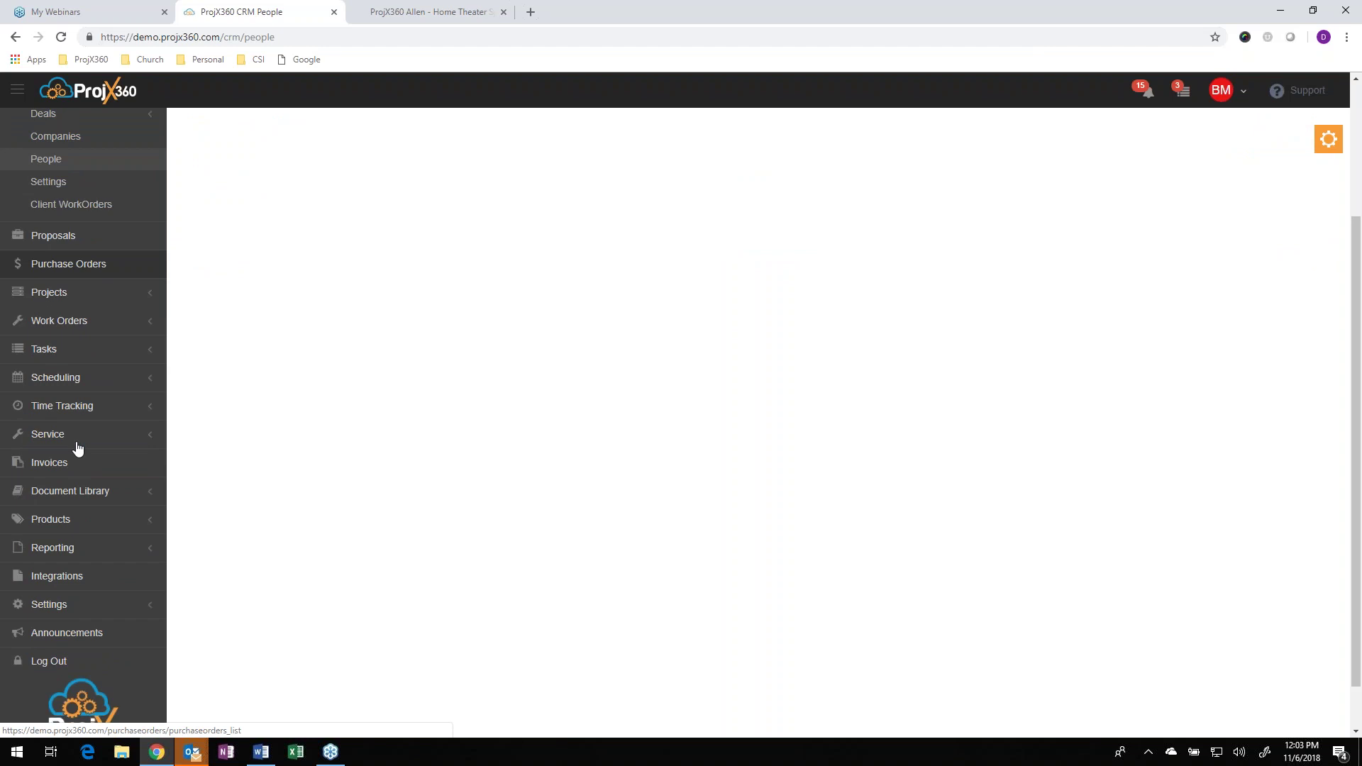
left_click(93, 542)
scroll(92, 542, "down", 3)
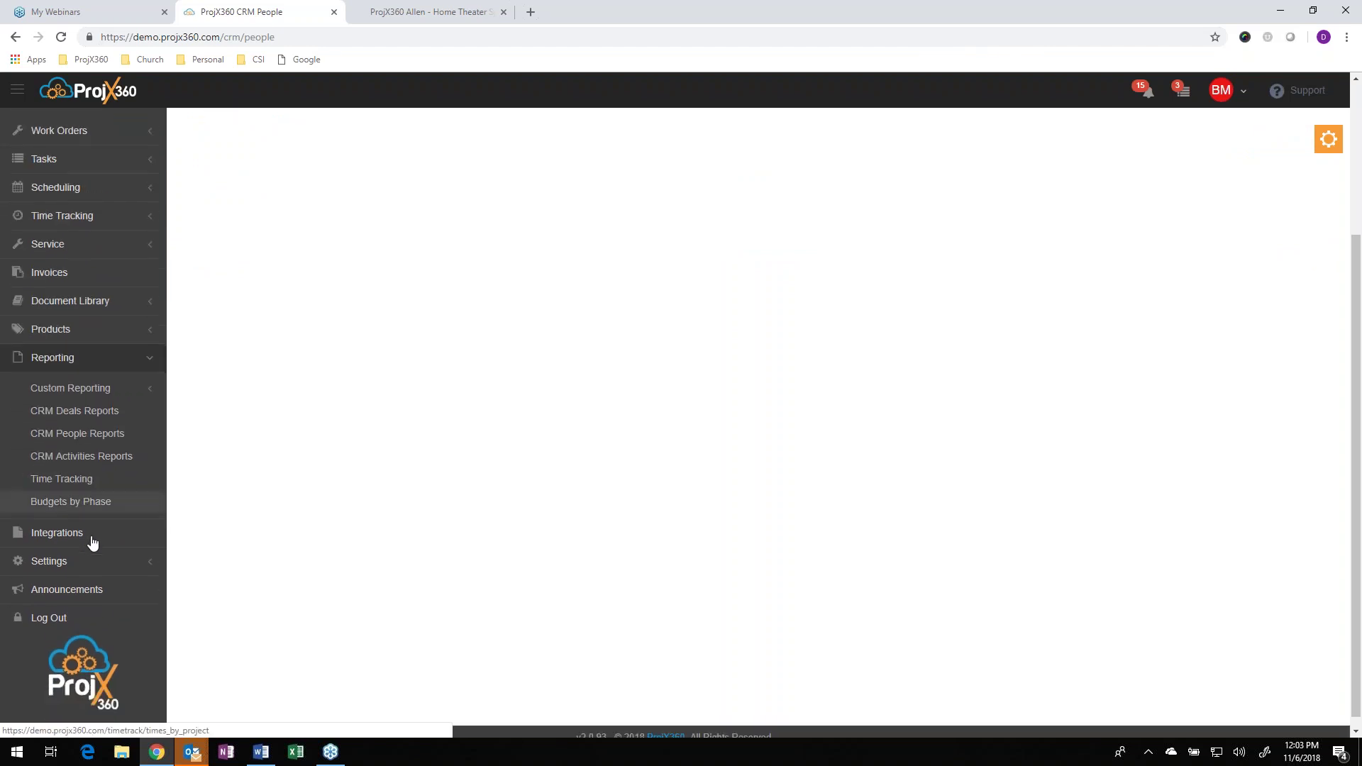
left_click(71, 450)
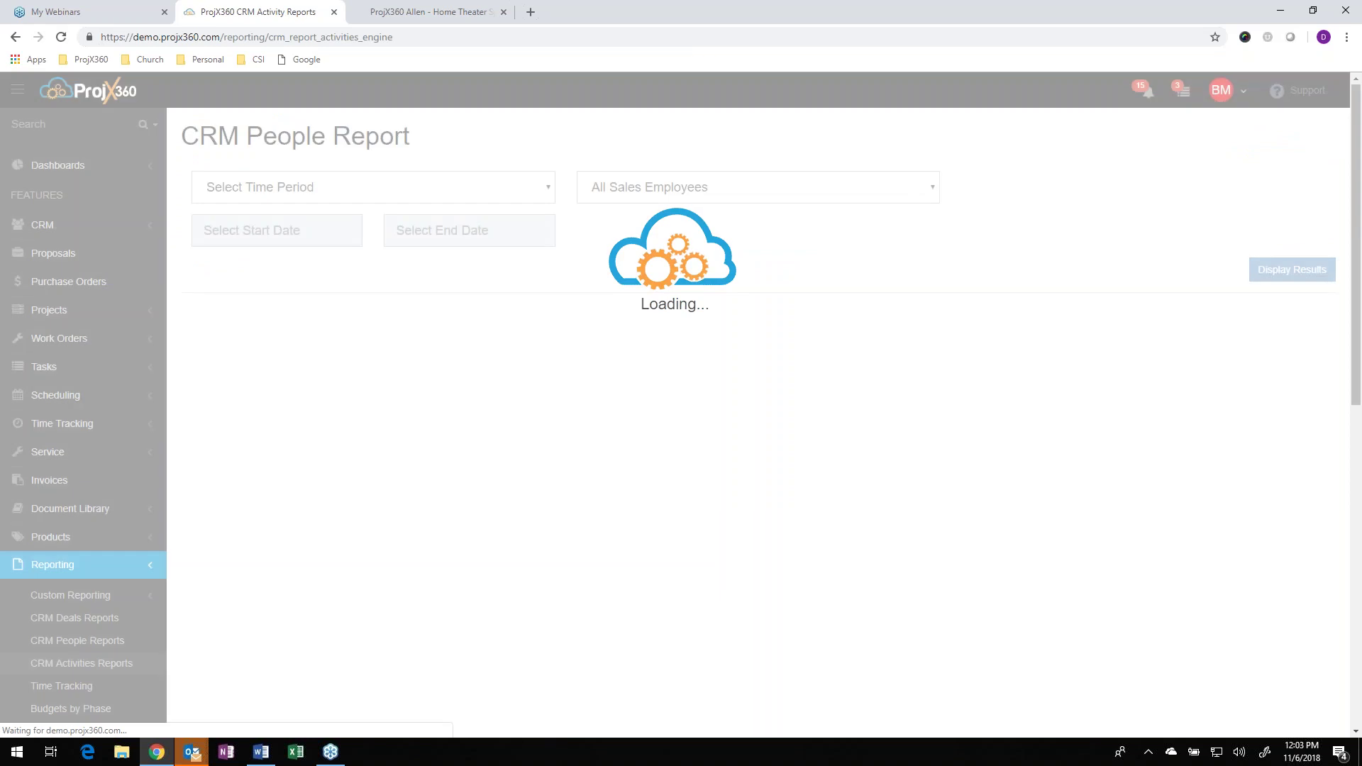
left_click(409, 188)
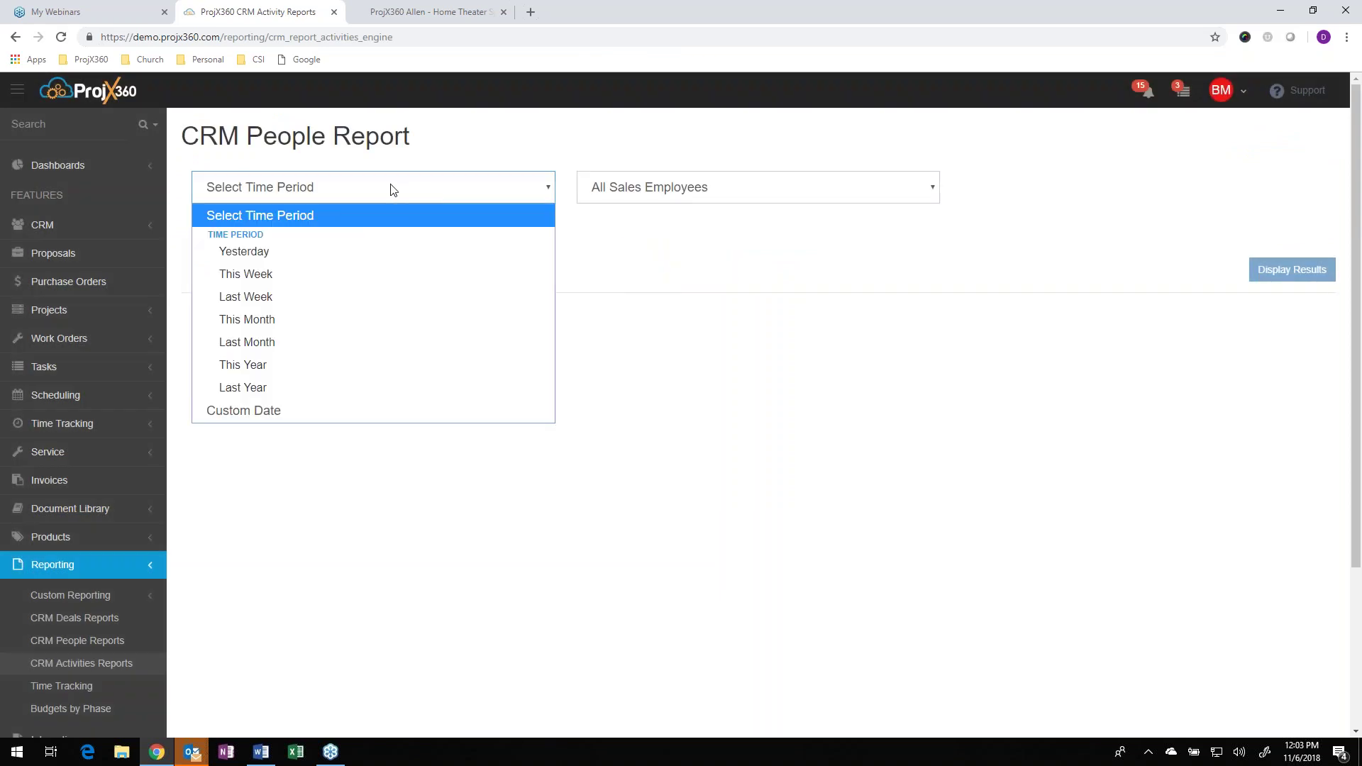
left_click(242, 366)
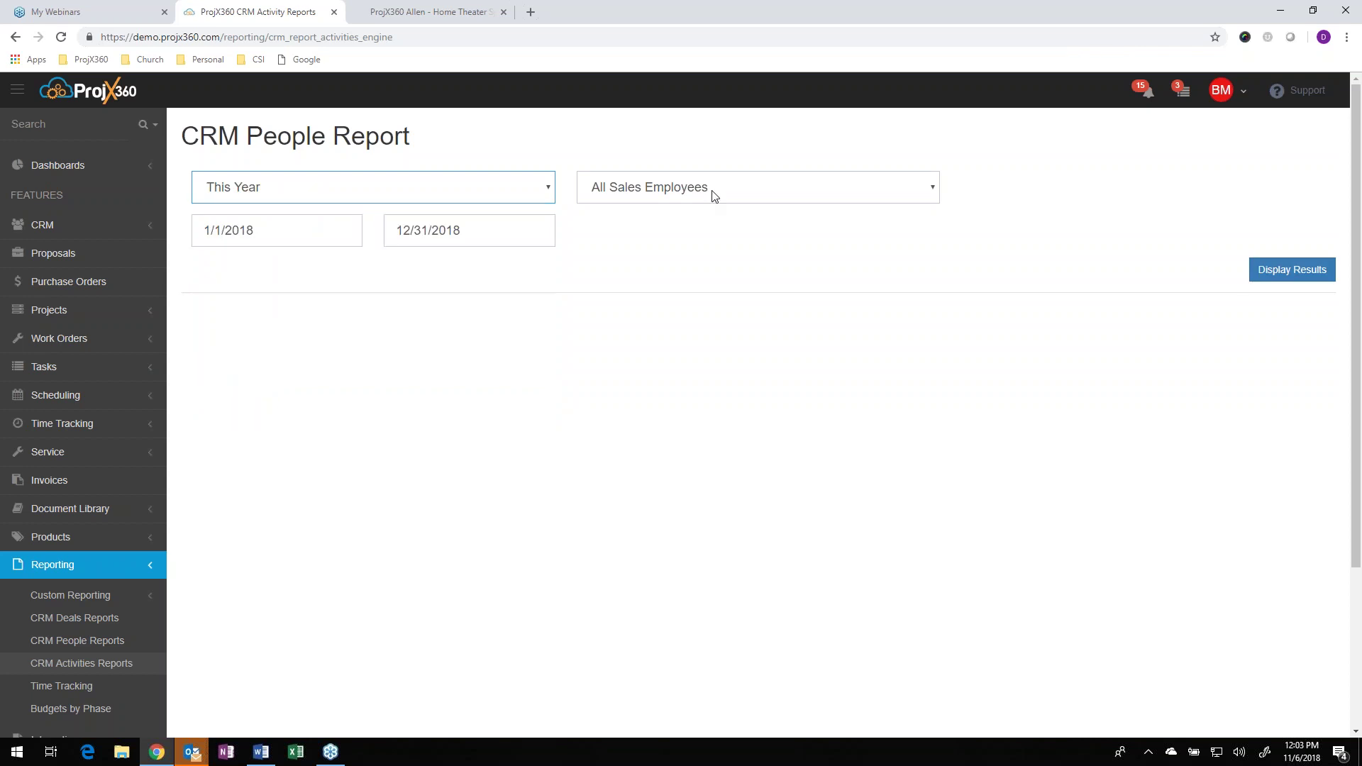
- Select one sales employee for the report, change the selection to another employee, and display the results
left_click(712, 190)
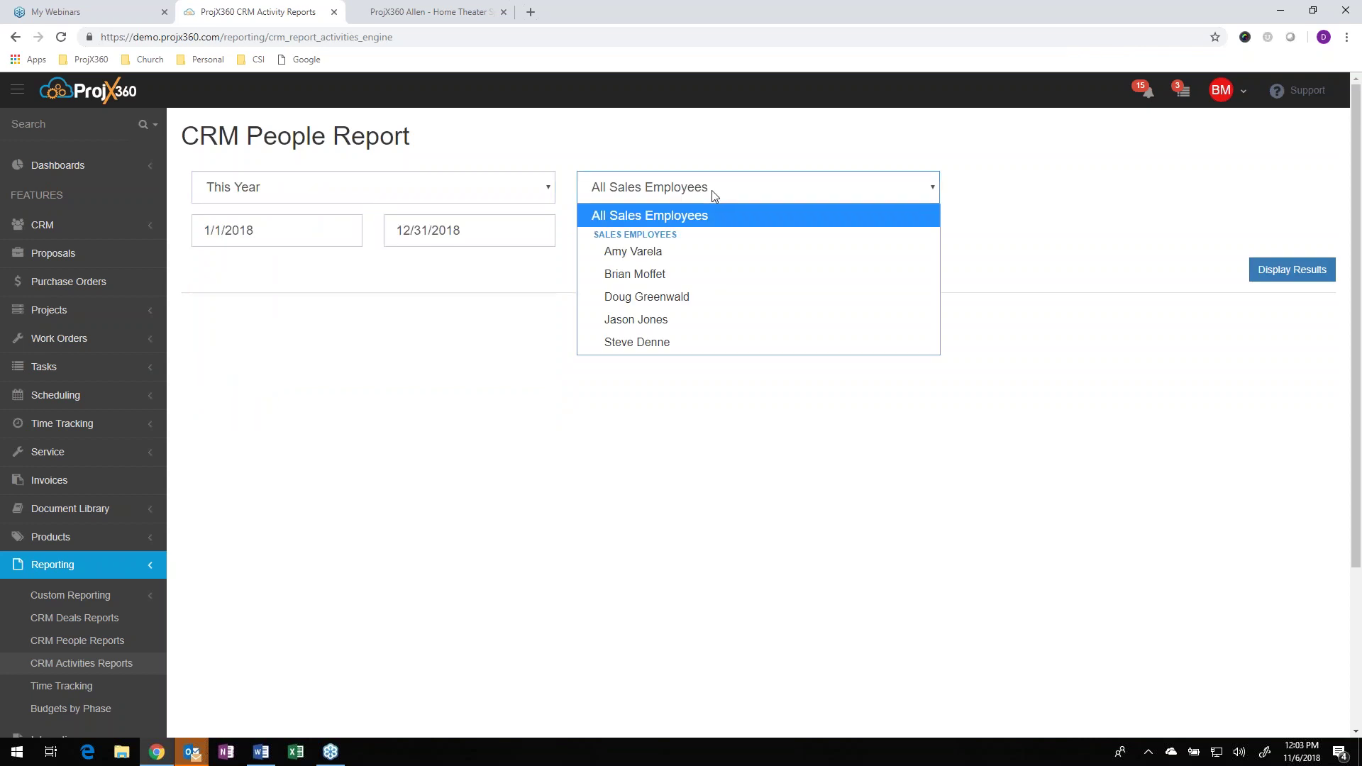
left_click(649, 297)
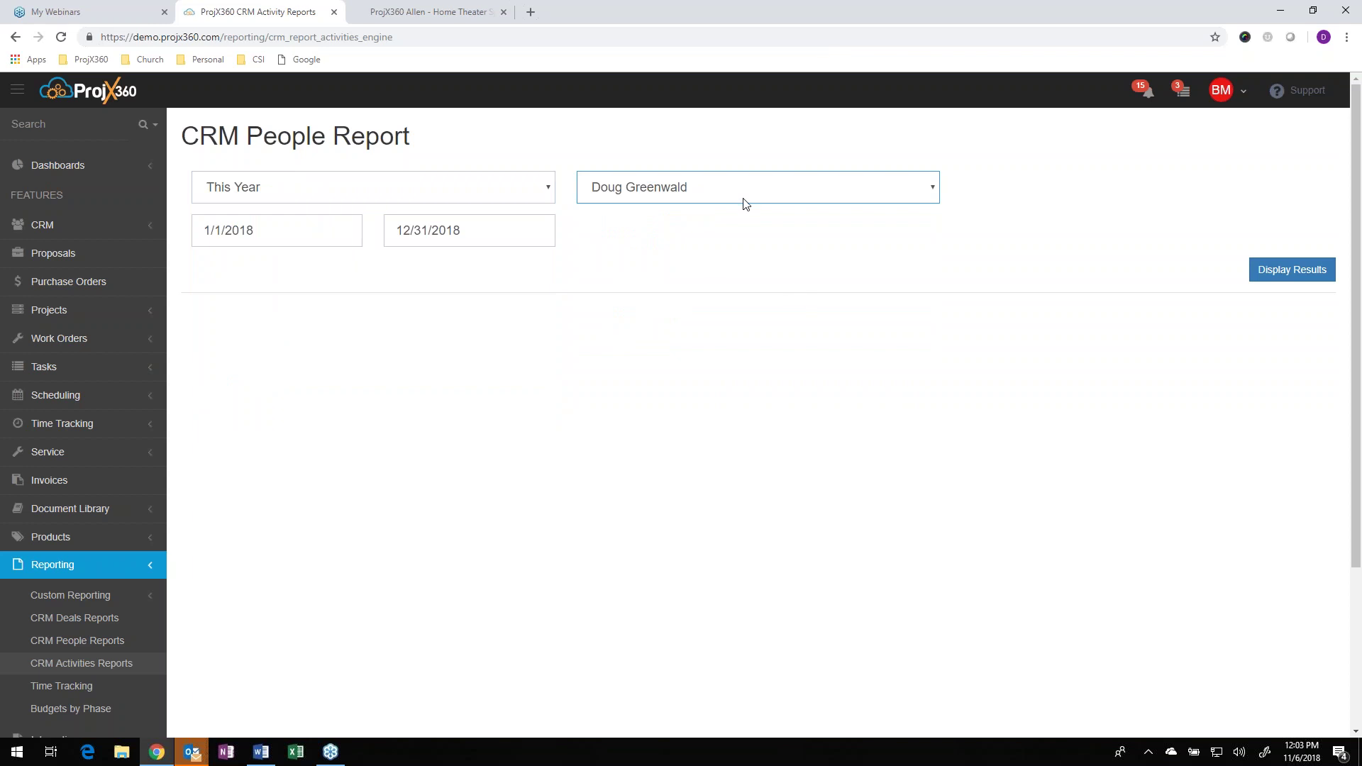
left_click(738, 199)
left_click(660, 275)
left_click(1279, 274)
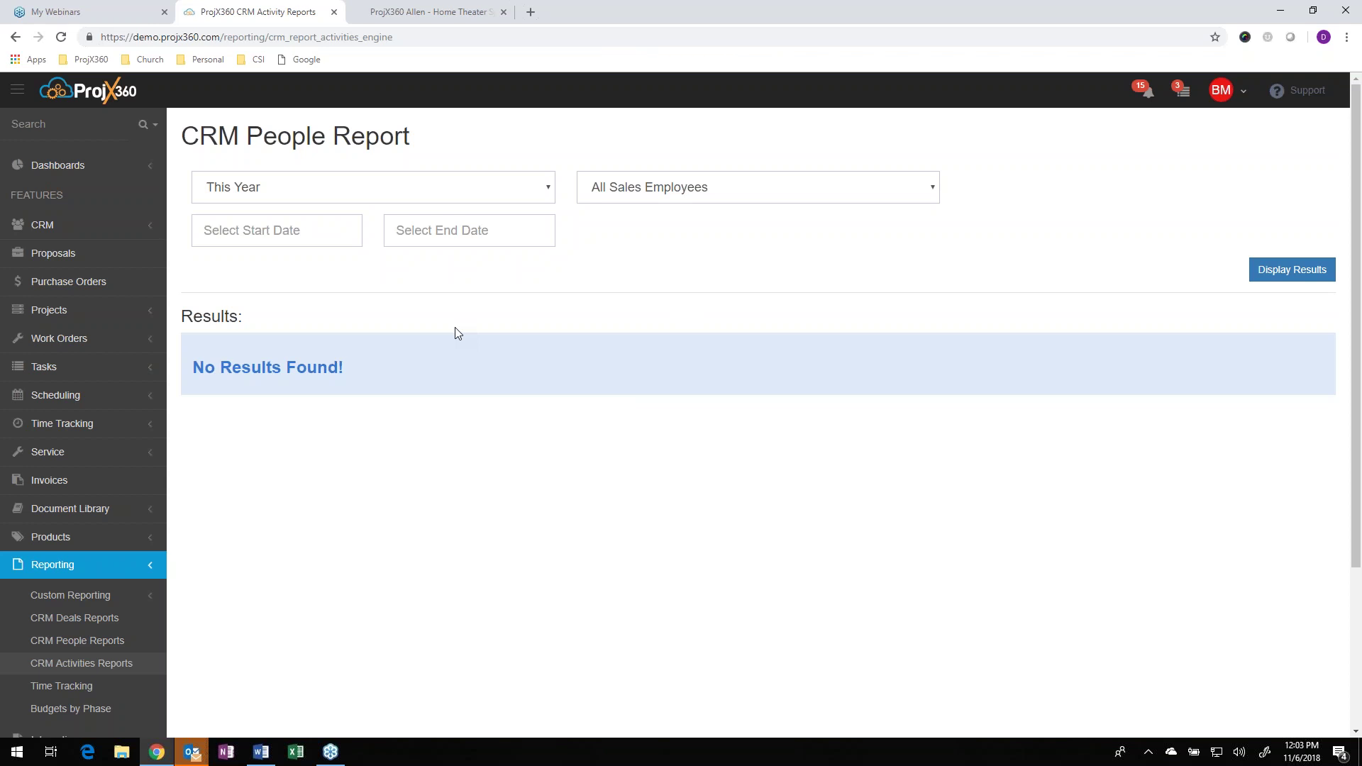
- Open the Work Orders list showing all statuses
left_click(72, 347)
scroll(73, 351, "down", 1)
left_click(80, 304)
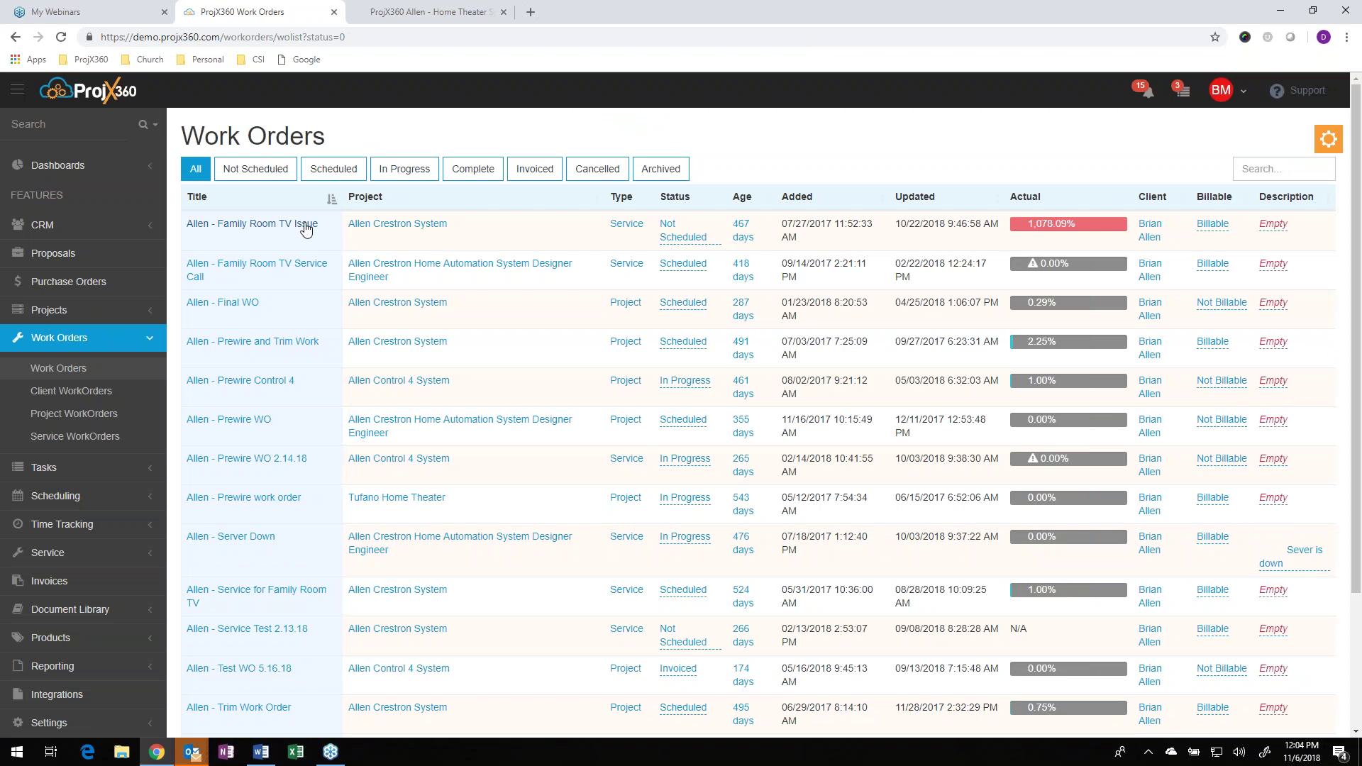
- Open the Family Room TV Issue work order and choose the Crestron Home Automation System proposal as the source for new line items
left_click(306, 225)
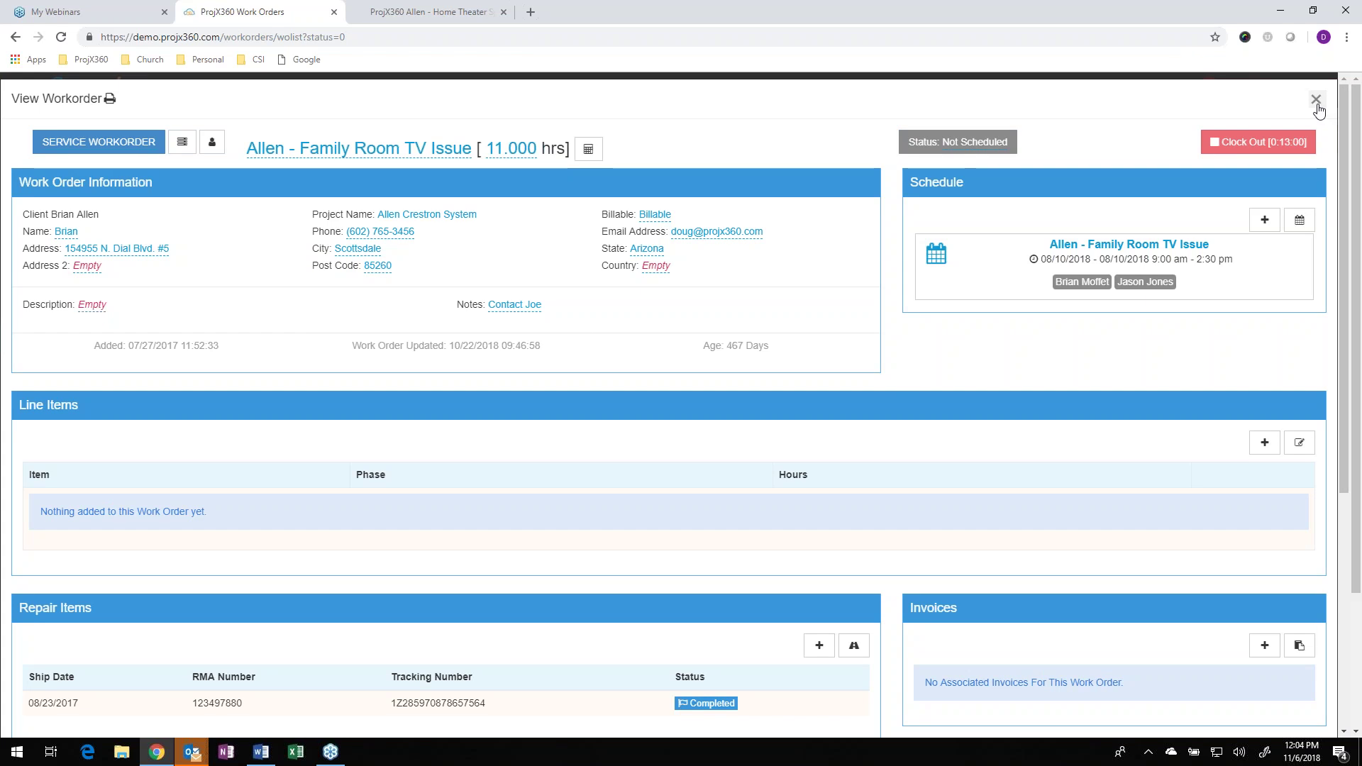
left_click(1260, 447)
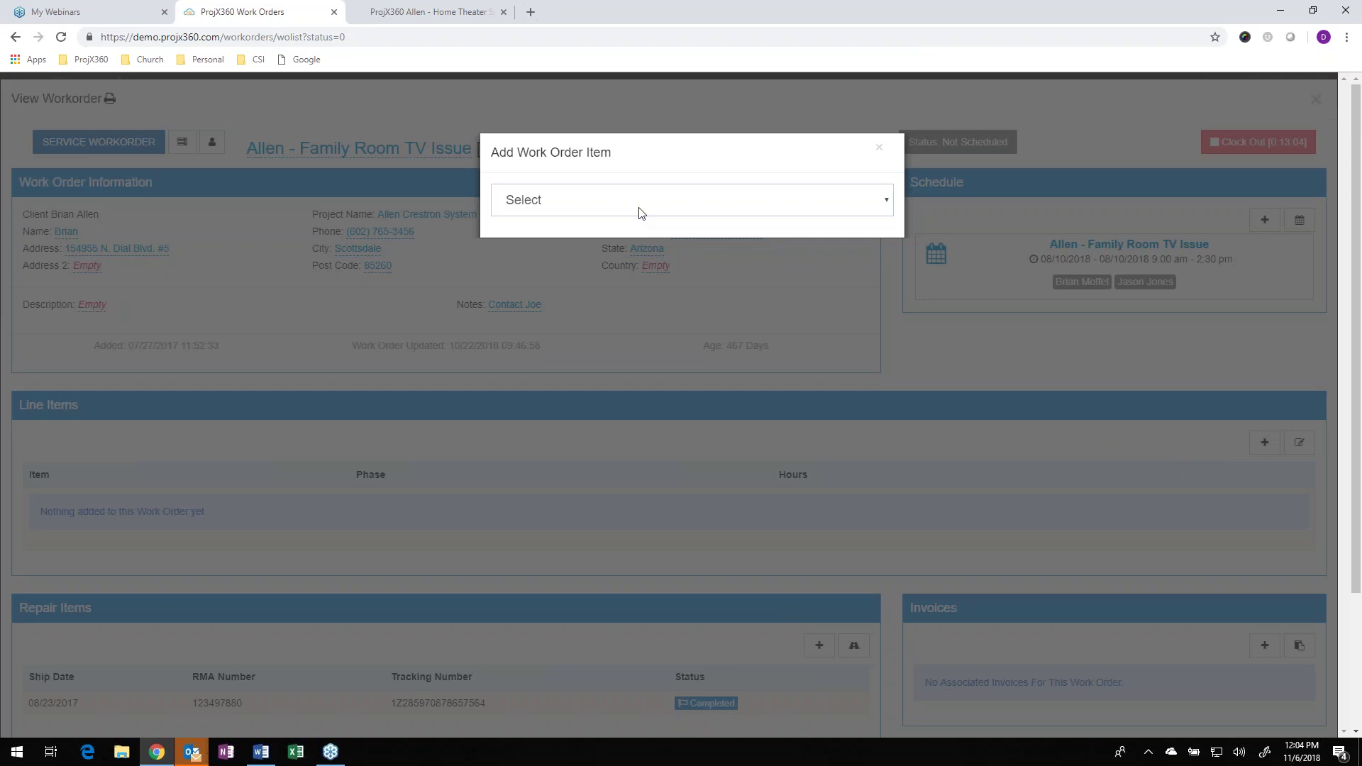
left_click(637, 212)
left_click(588, 266)
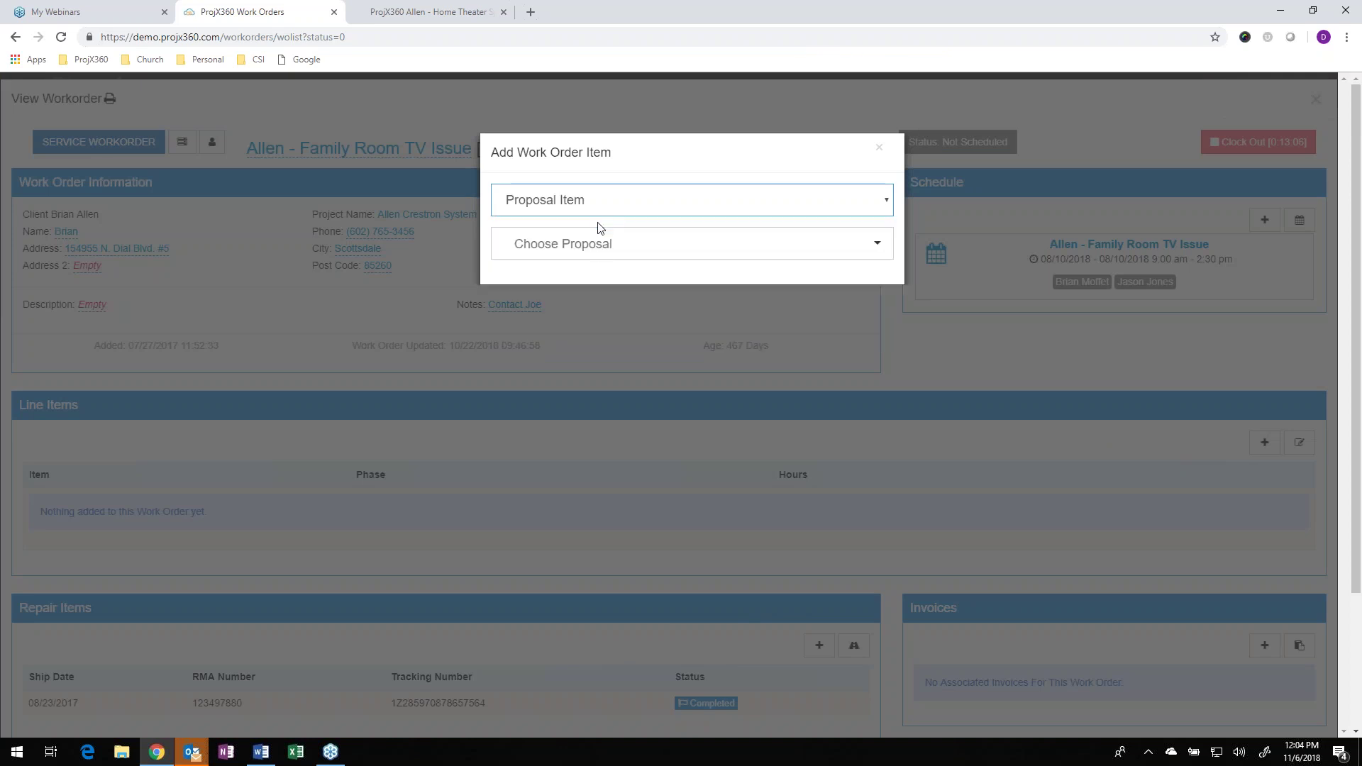
left_click(597, 245)
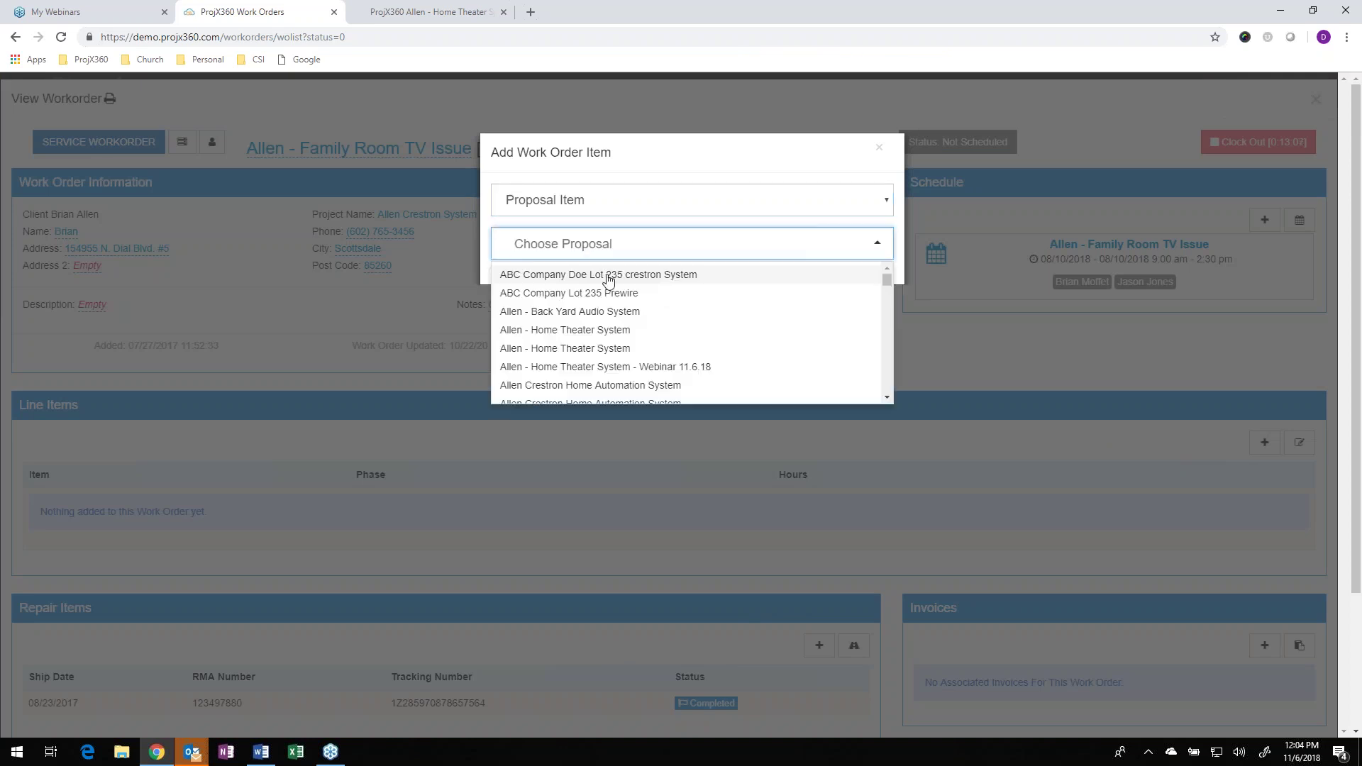
left_click(618, 387)
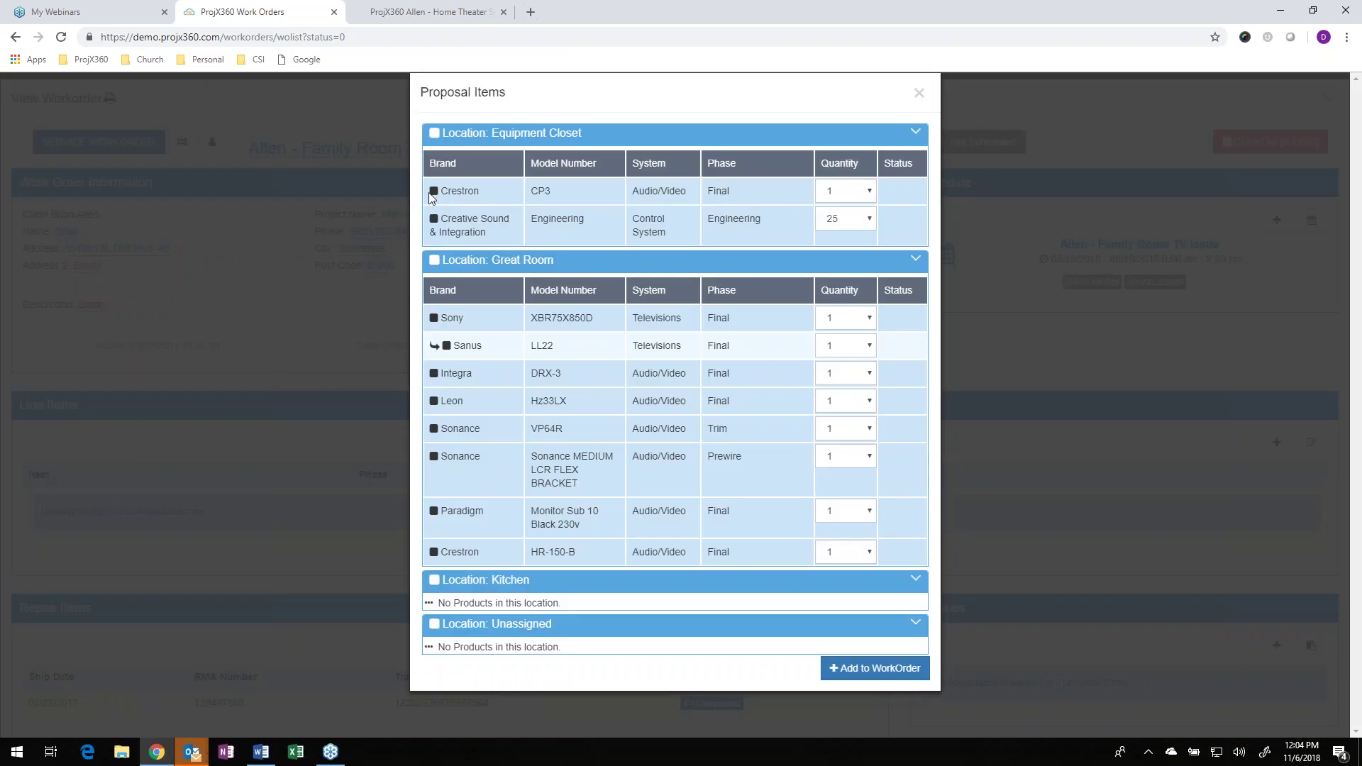
- Add the Crestron CP3, Sony XBR75X850D and Sanus LL22 proposal items to the work order and close the item form
left_click(433, 191)
left_click(434, 318)
left_click(446, 346)
left_click(837, 668)
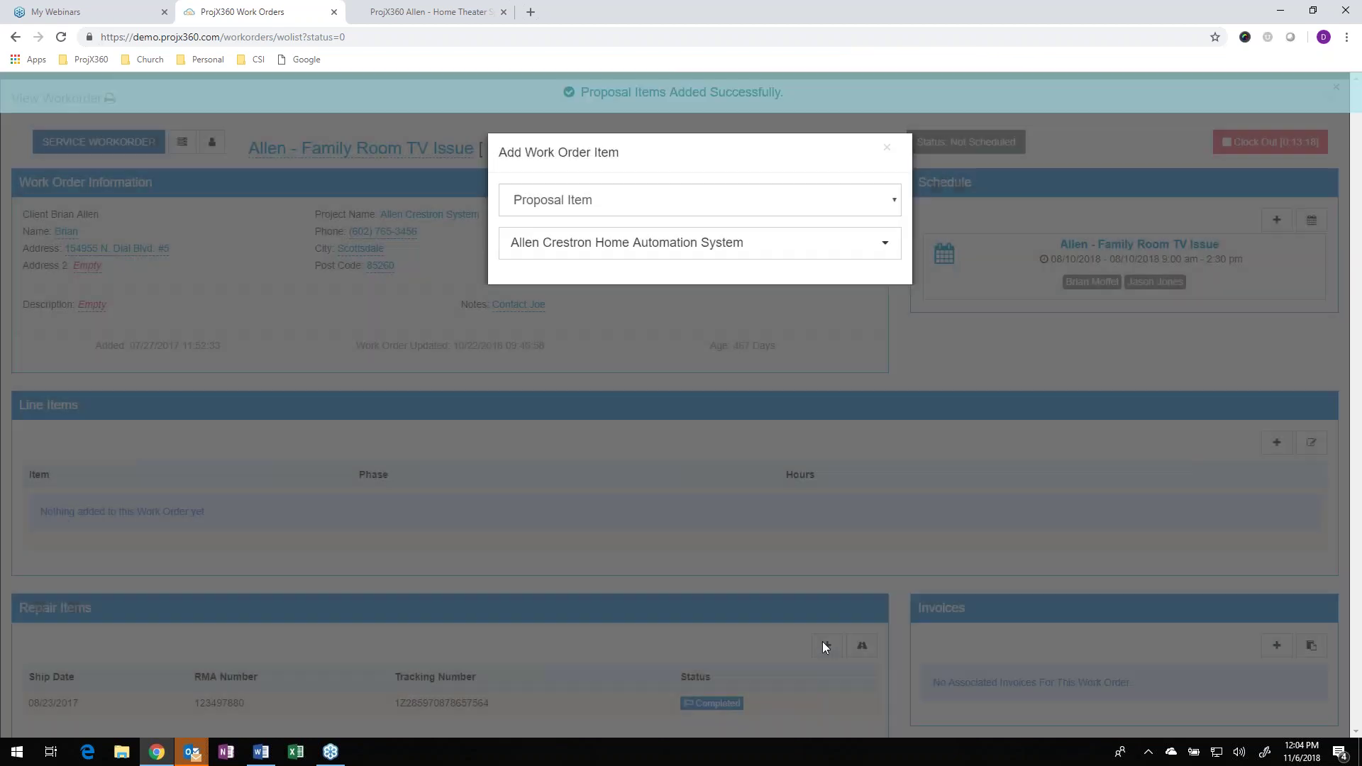
left_click(886, 147)
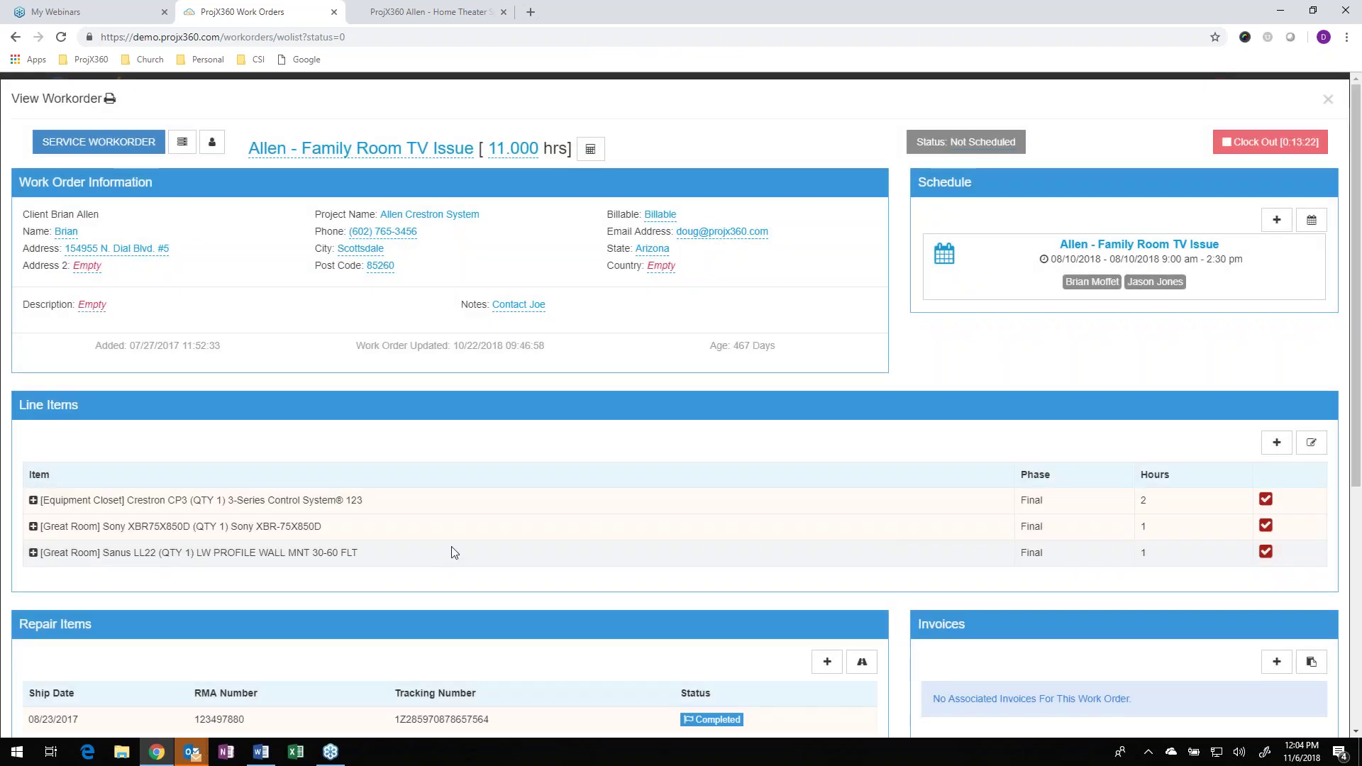
- Create an invoice from the work order and pick the Crestron CP3 line item in a new invoice line, closing without adding it
left_click(1278, 666)
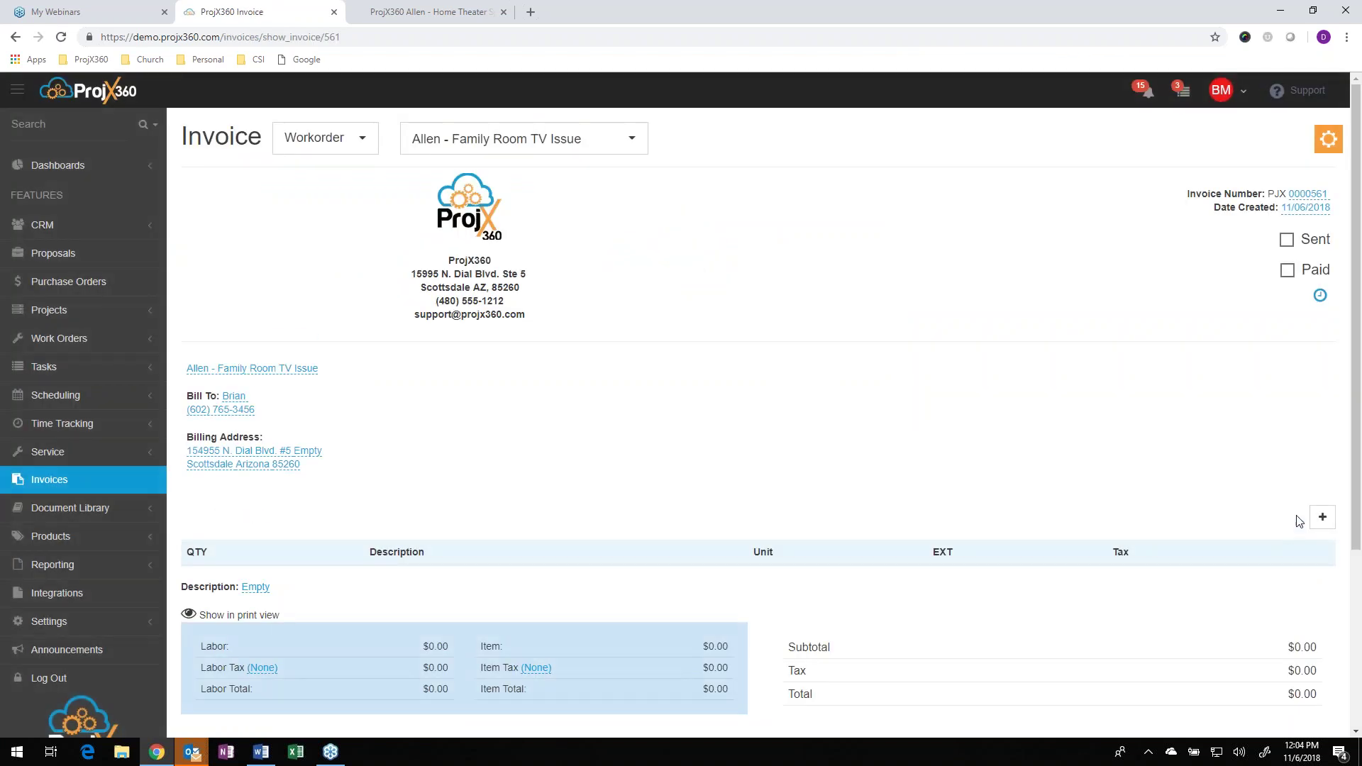
left_click(1323, 518)
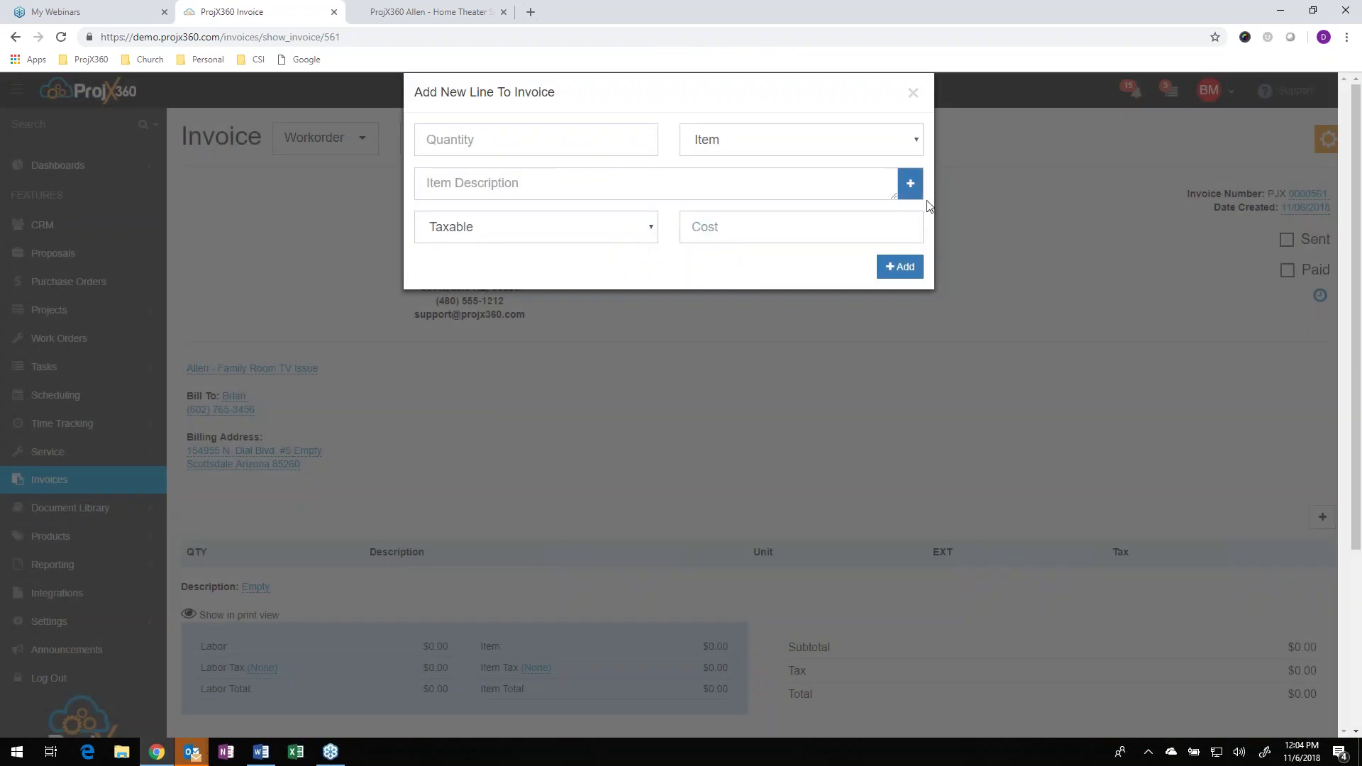
left_click(911, 184)
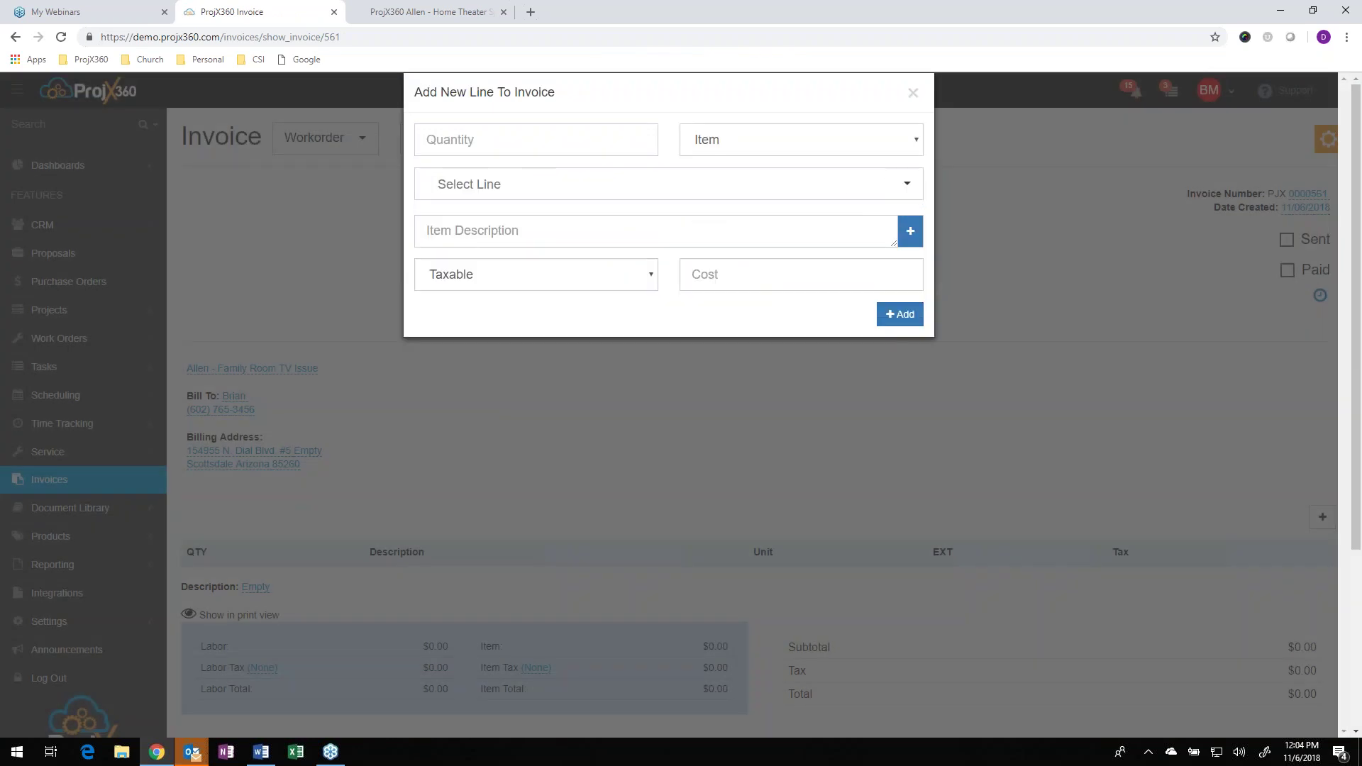
left_click(666, 190)
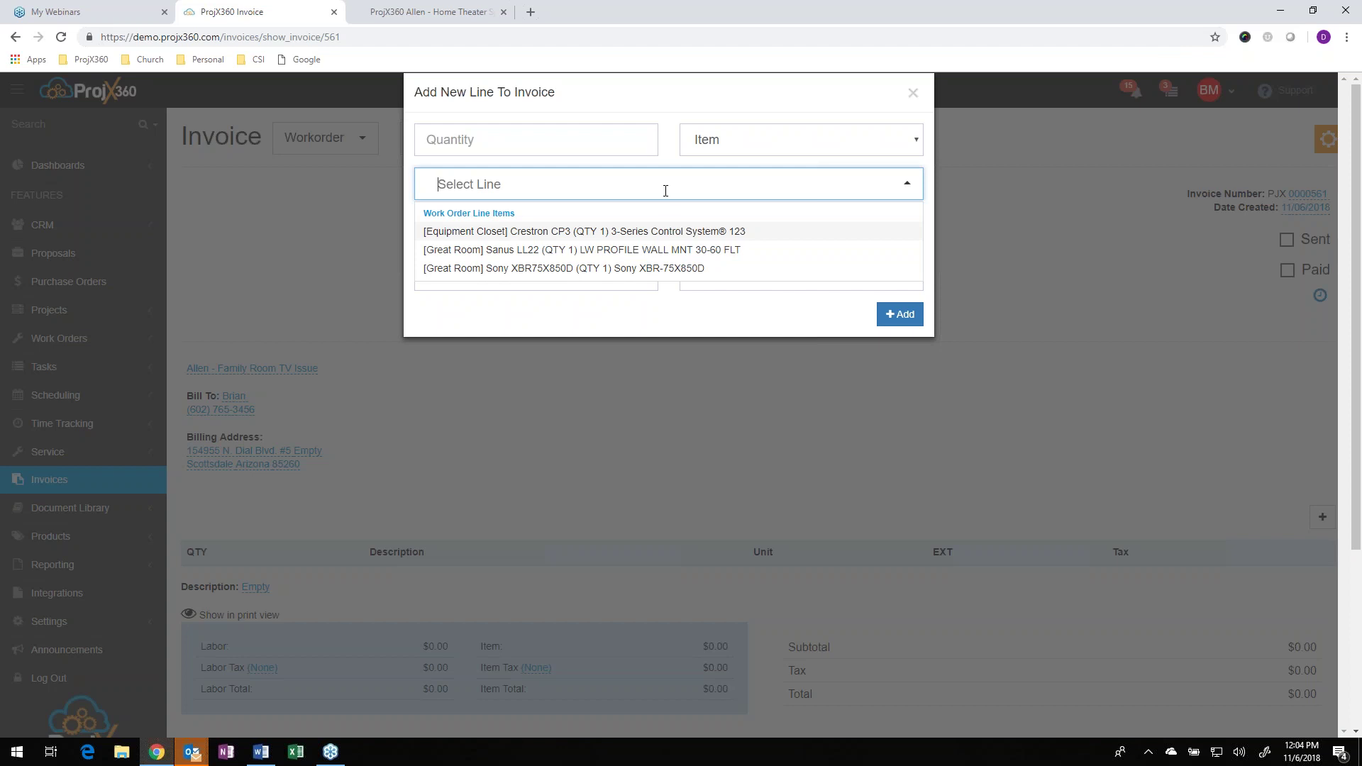
left_click(591, 236)
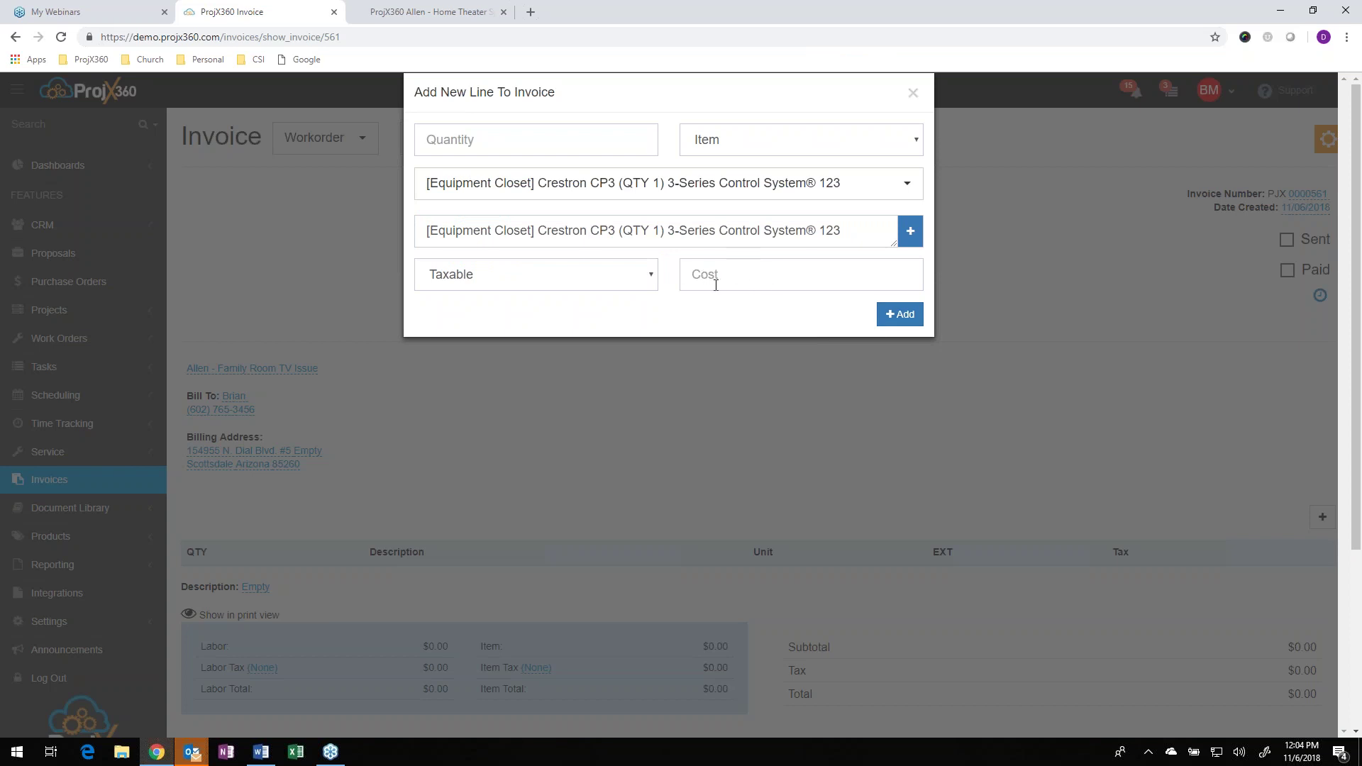
left_click(907, 100)
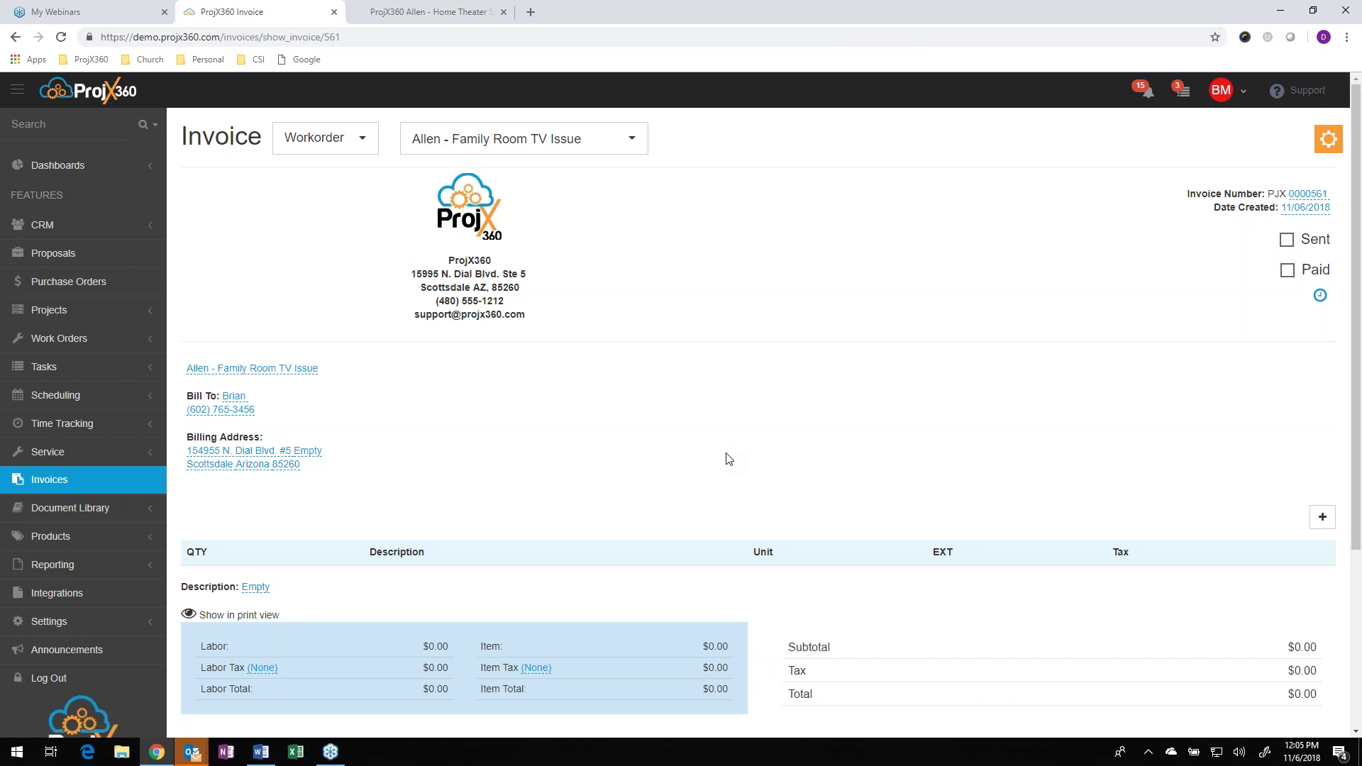
- Search projects by the client's surname and open the Home Theater System - Webinar 11.6.18 project
left_click(50, 309)
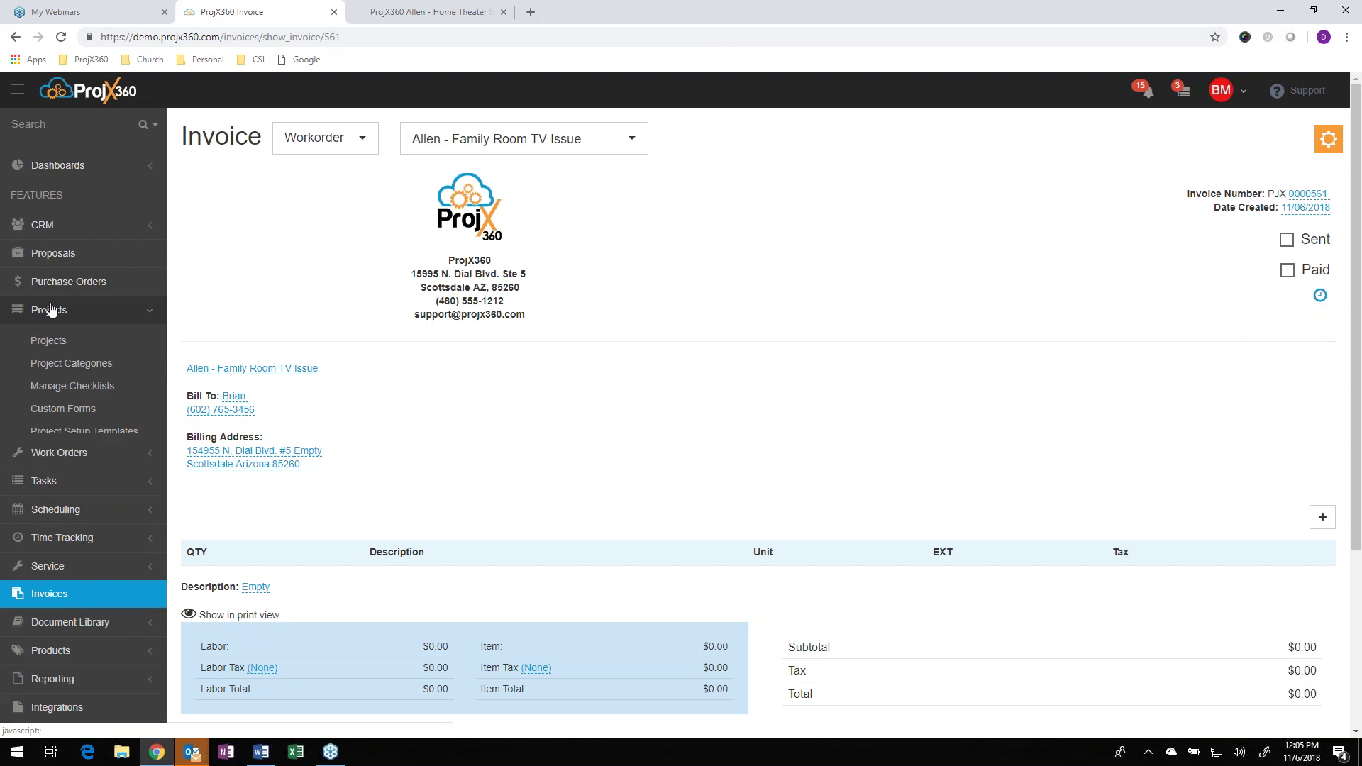
left_click(62, 126)
type("allen")
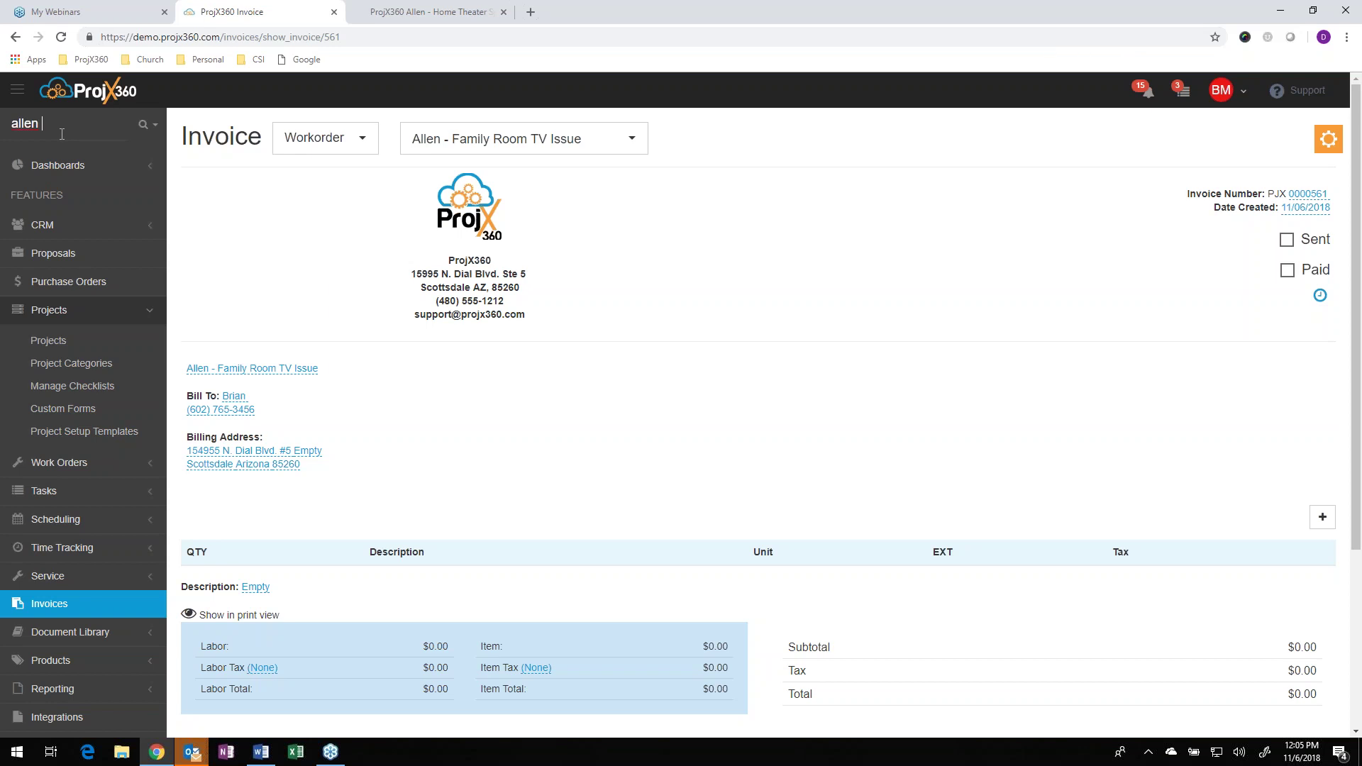
left_click(154, 132)
left_click(170, 156)
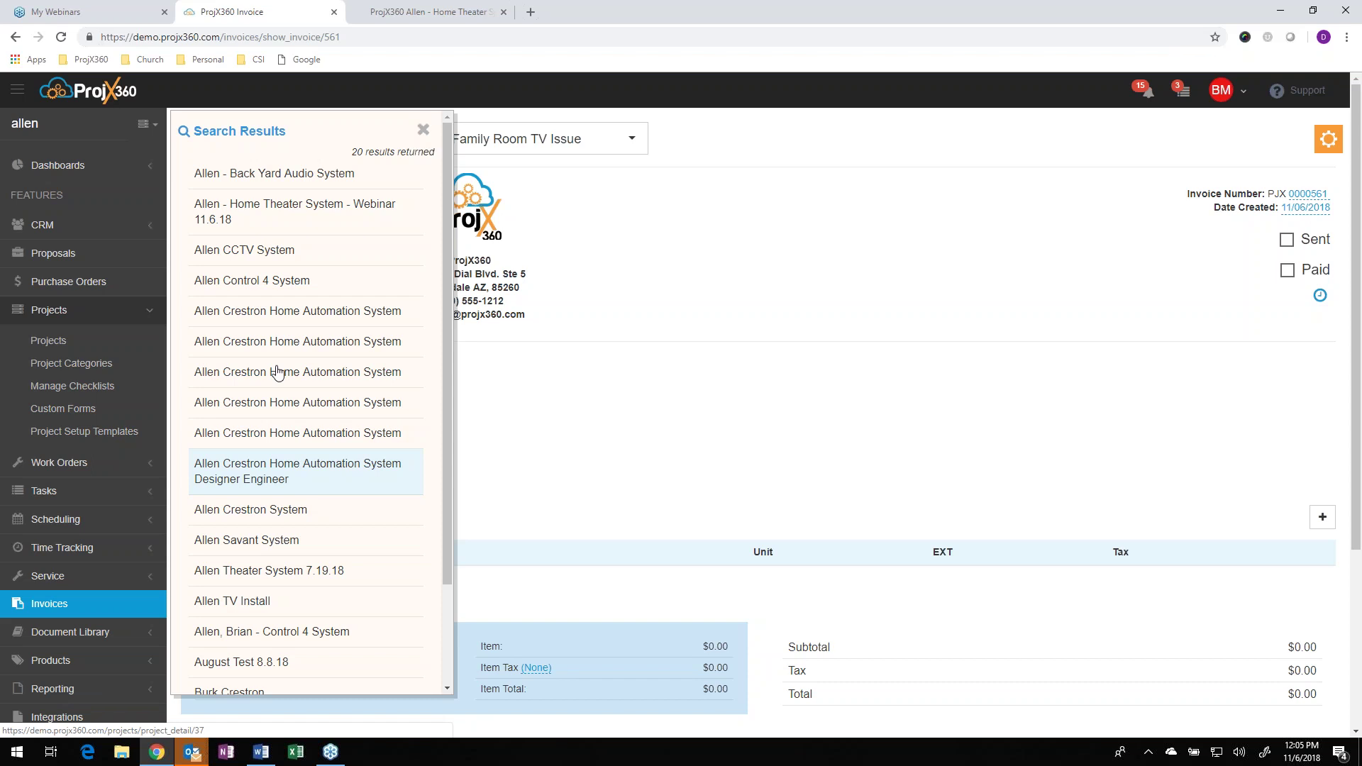
left_click(286, 211)
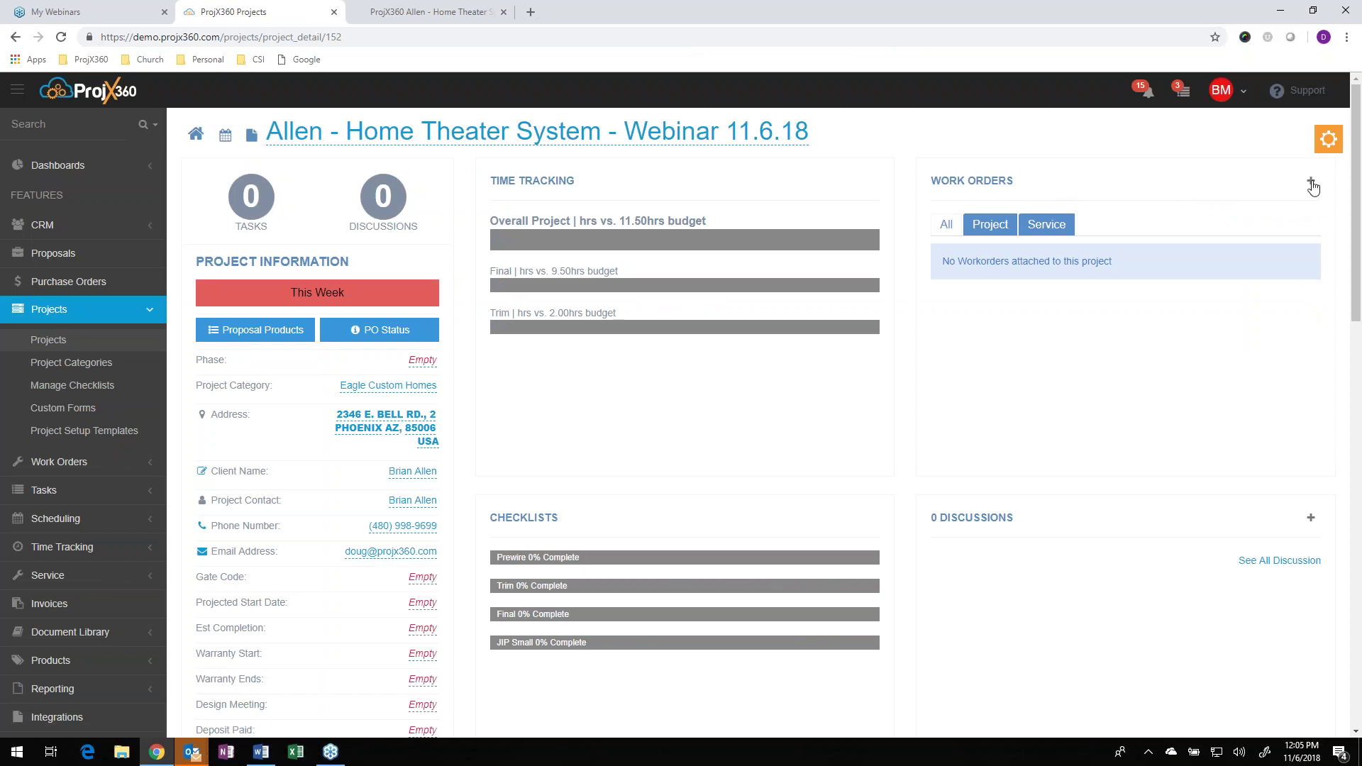
- View the project's Add Workorder form and close it without saving
left_click(1311, 183)
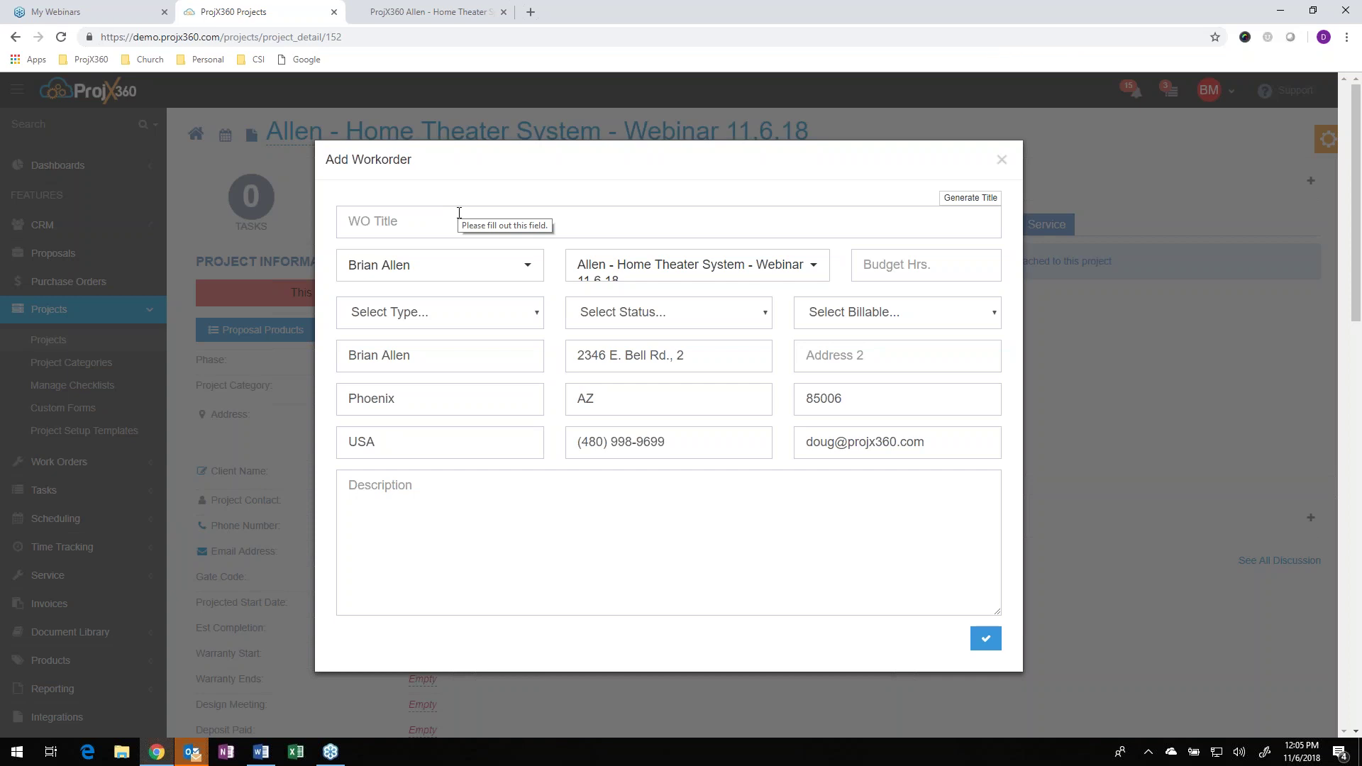
left_click(1002, 160)
- From the Projects list, view the New Project form and its Add new Client form, closing both without saving
left_click(48, 340)
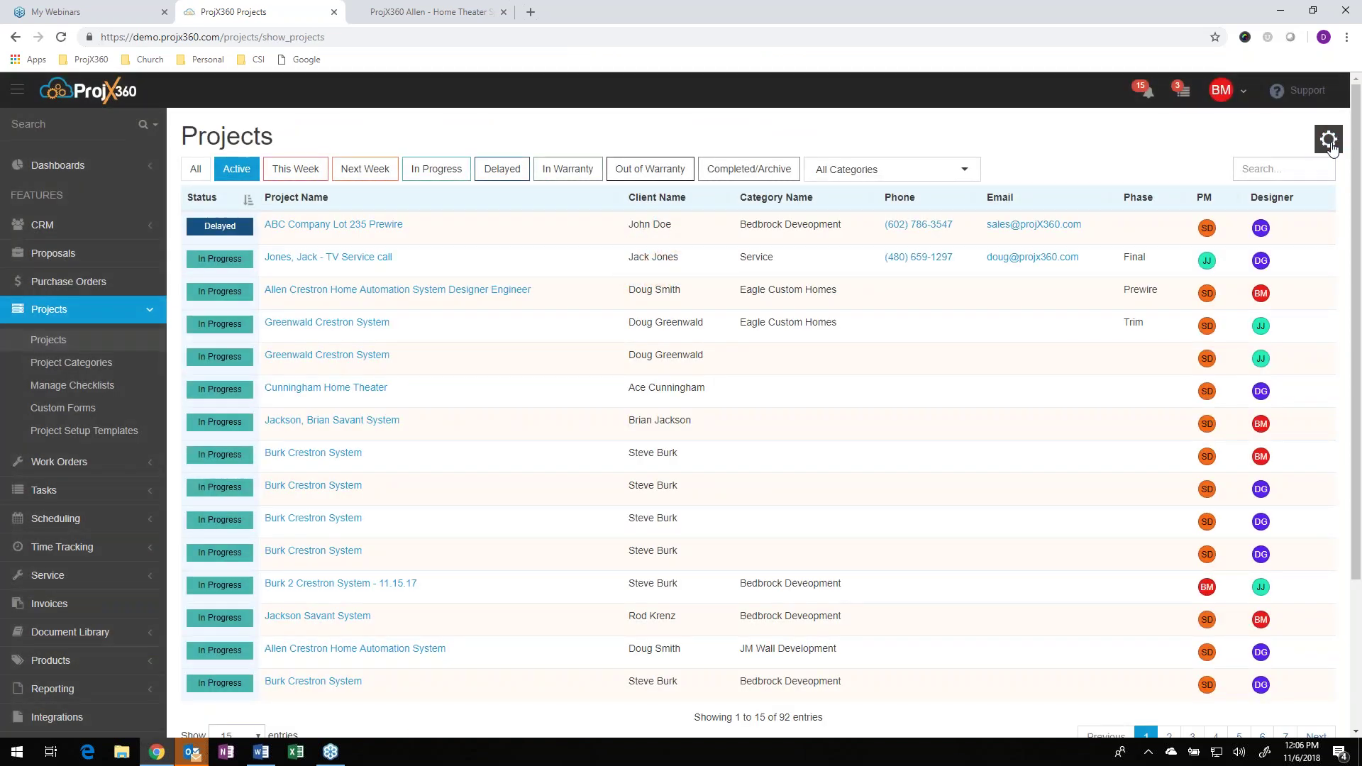
left_click(1328, 139)
left_click(1250, 186)
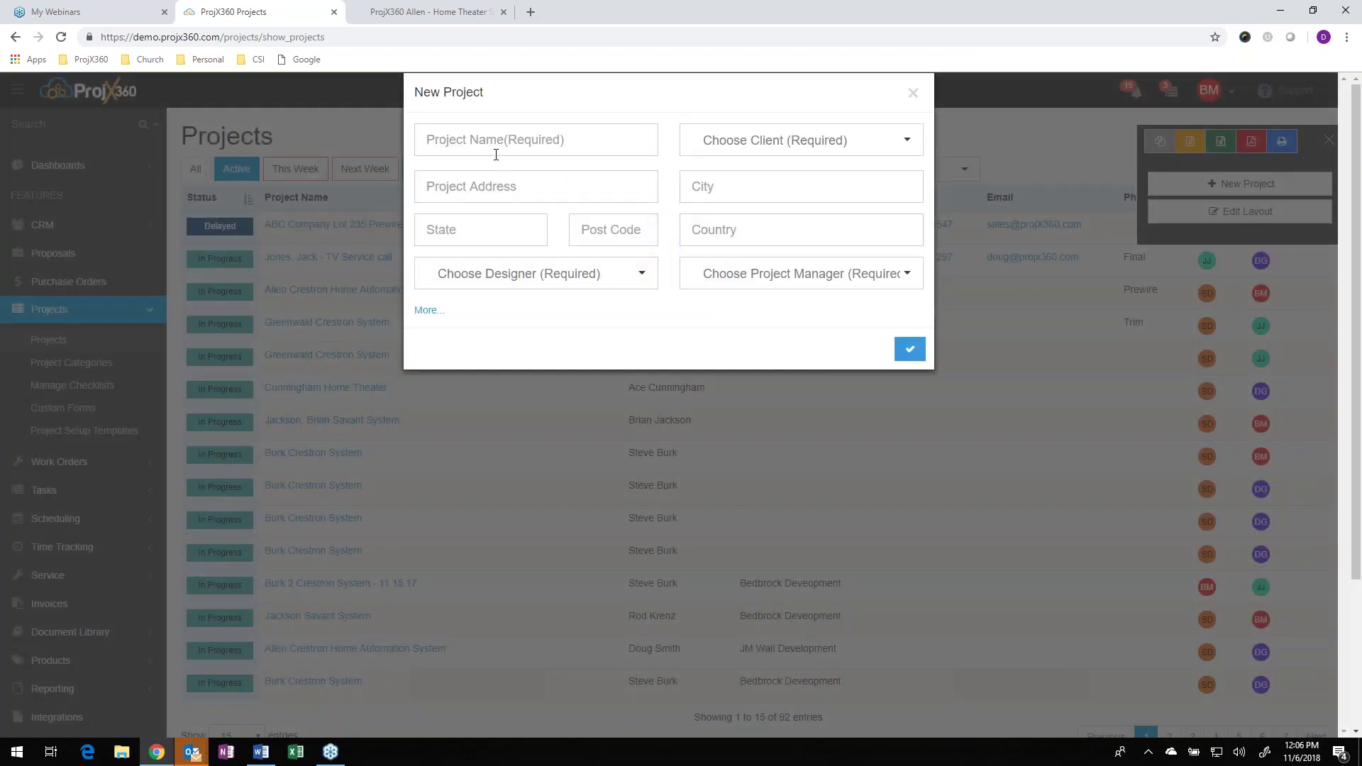
left_click(498, 145)
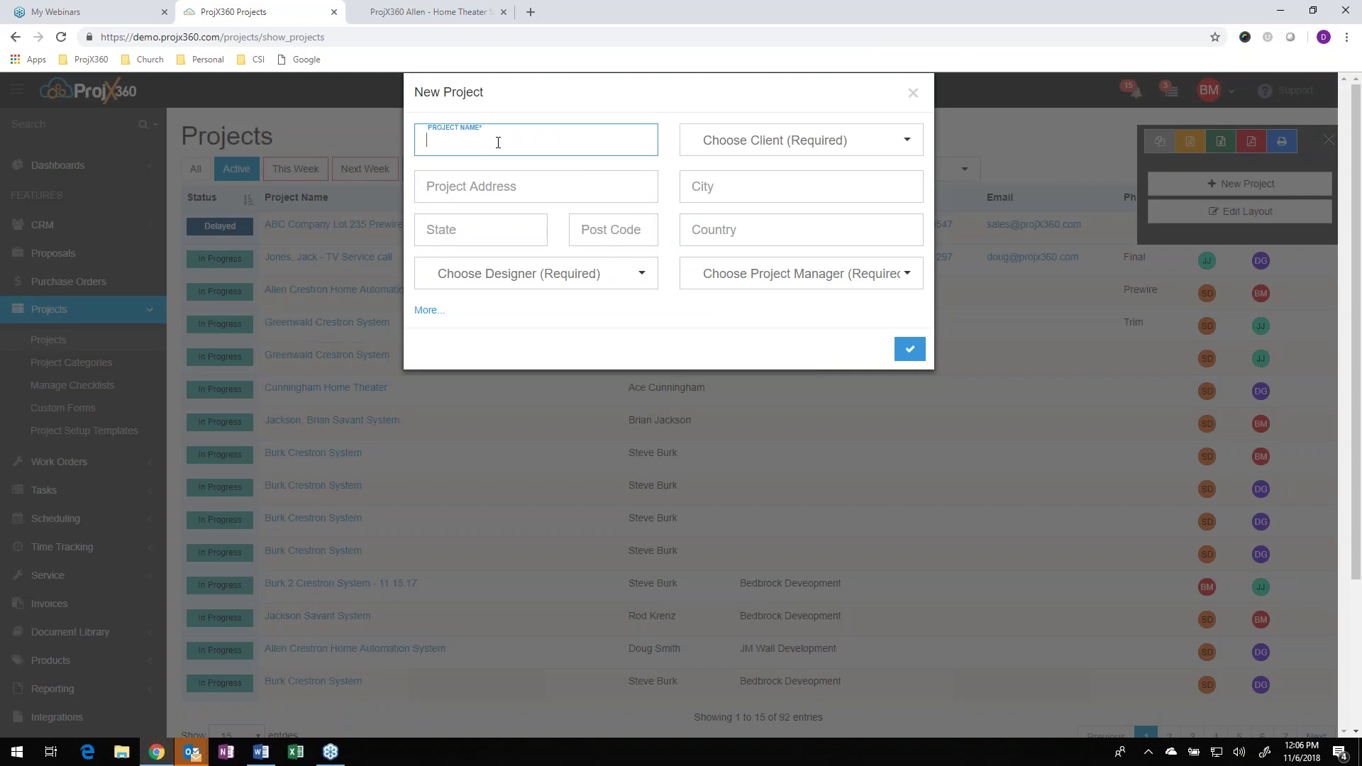
left_click(783, 145)
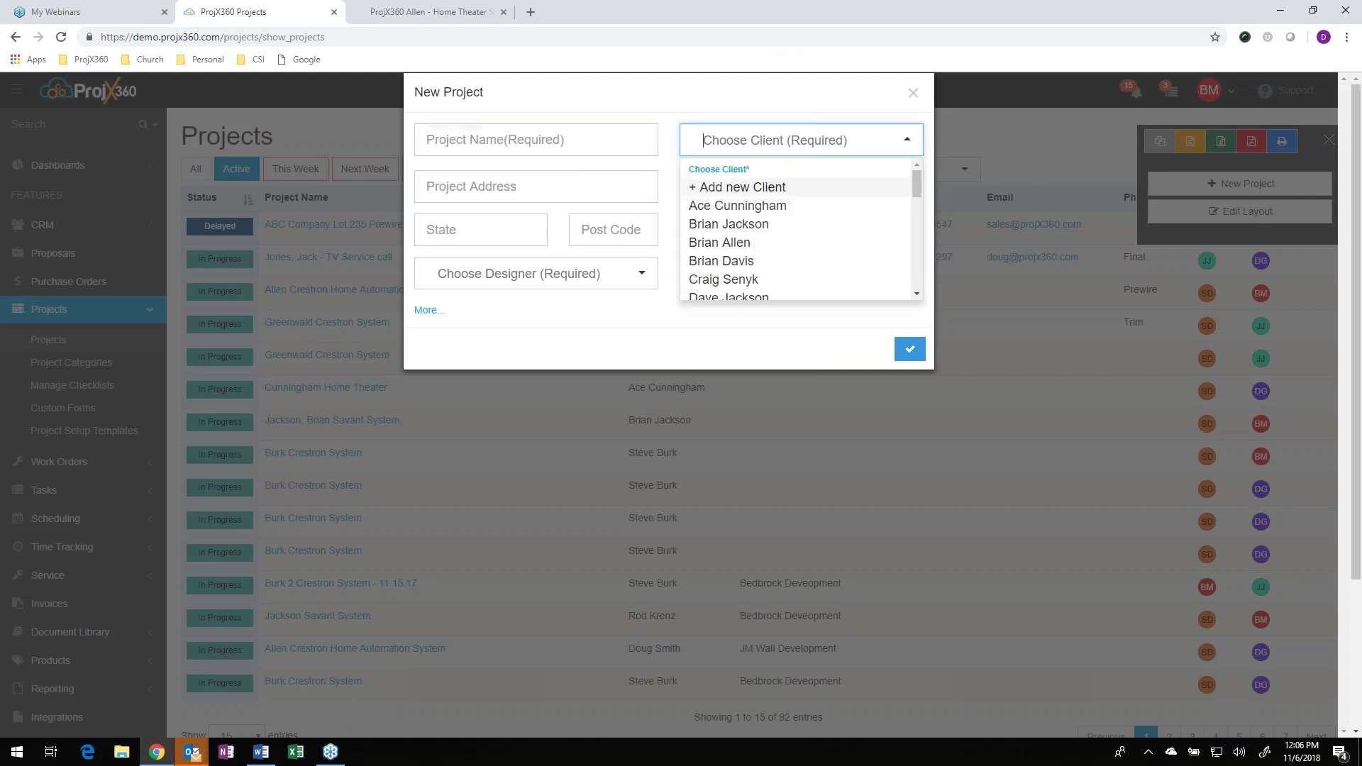
left_click(762, 188)
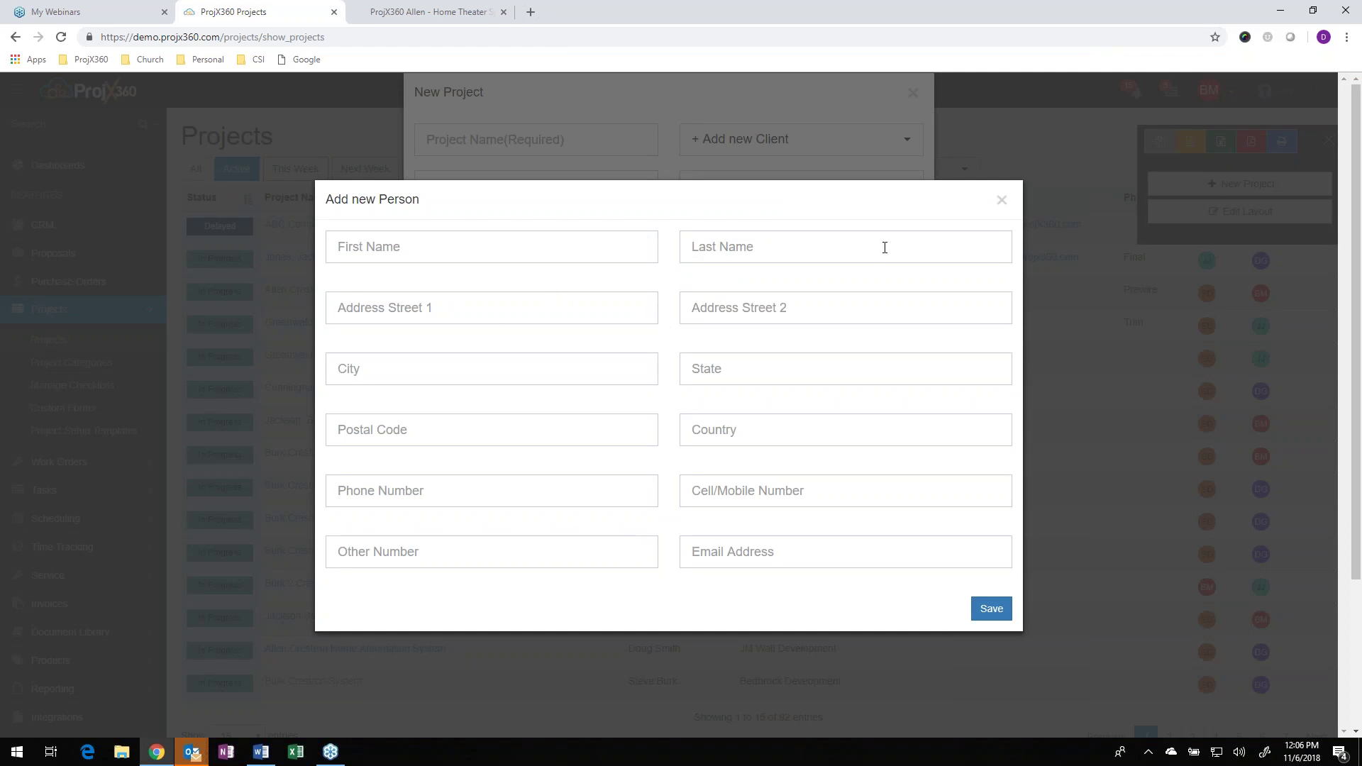
left_click(1000, 202)
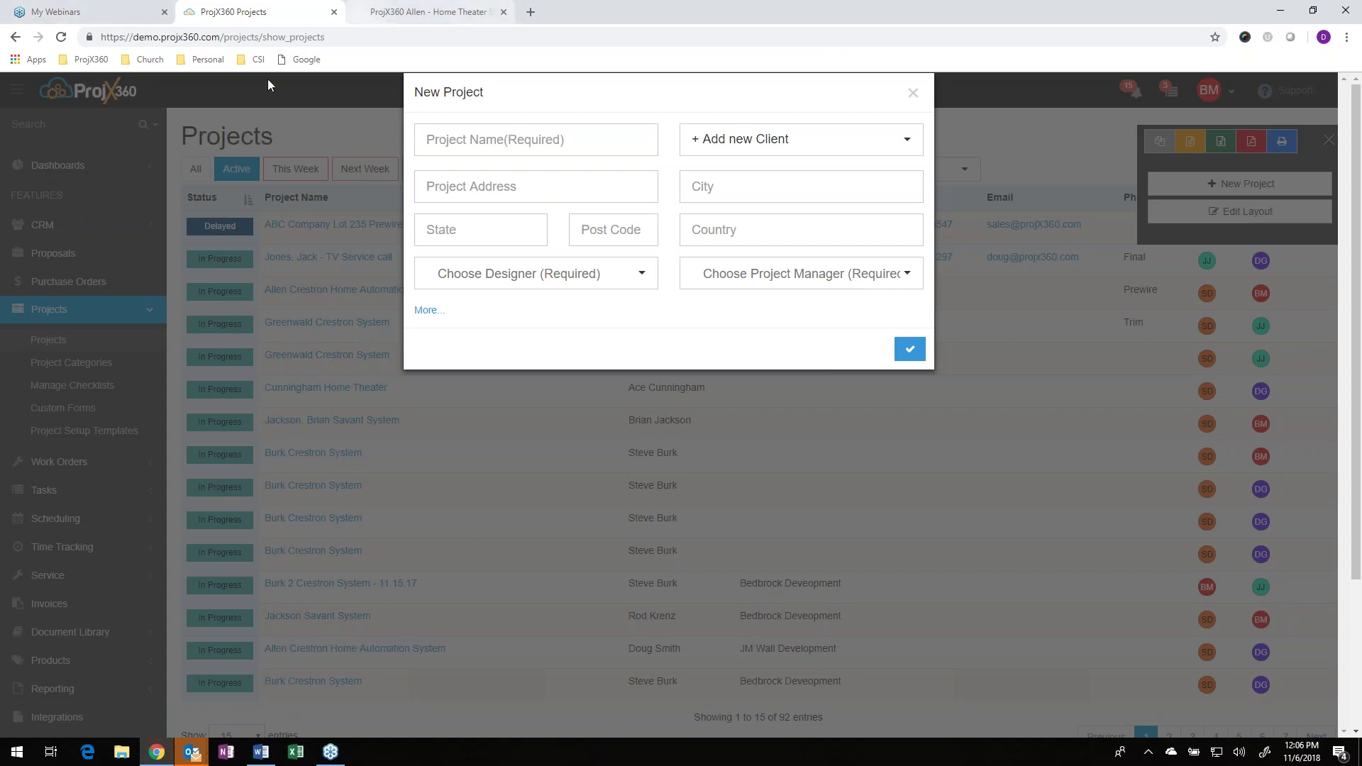
left_click(913, 92)
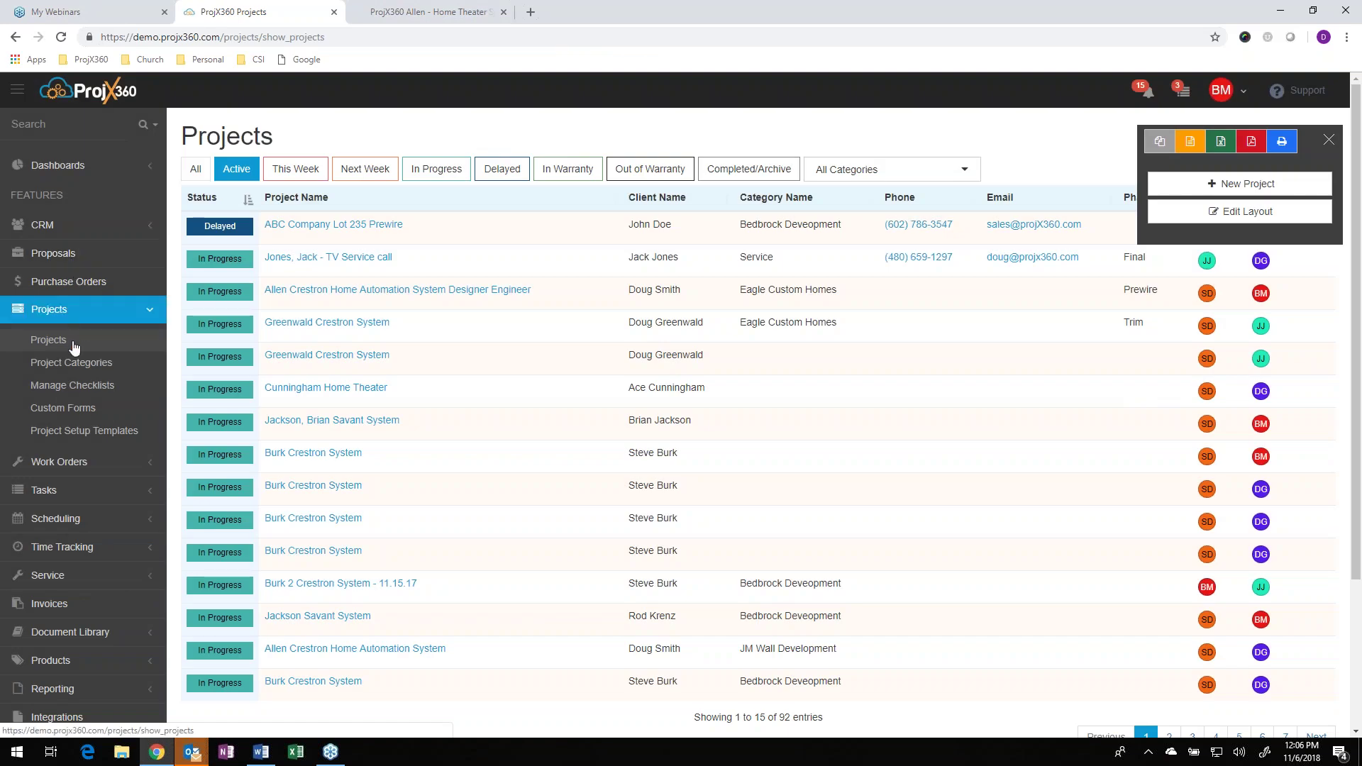
- Open the Crestron System project from the This Week projects and view the pick list of its Crestron Home Automation System proposal
left_click(297, 177)
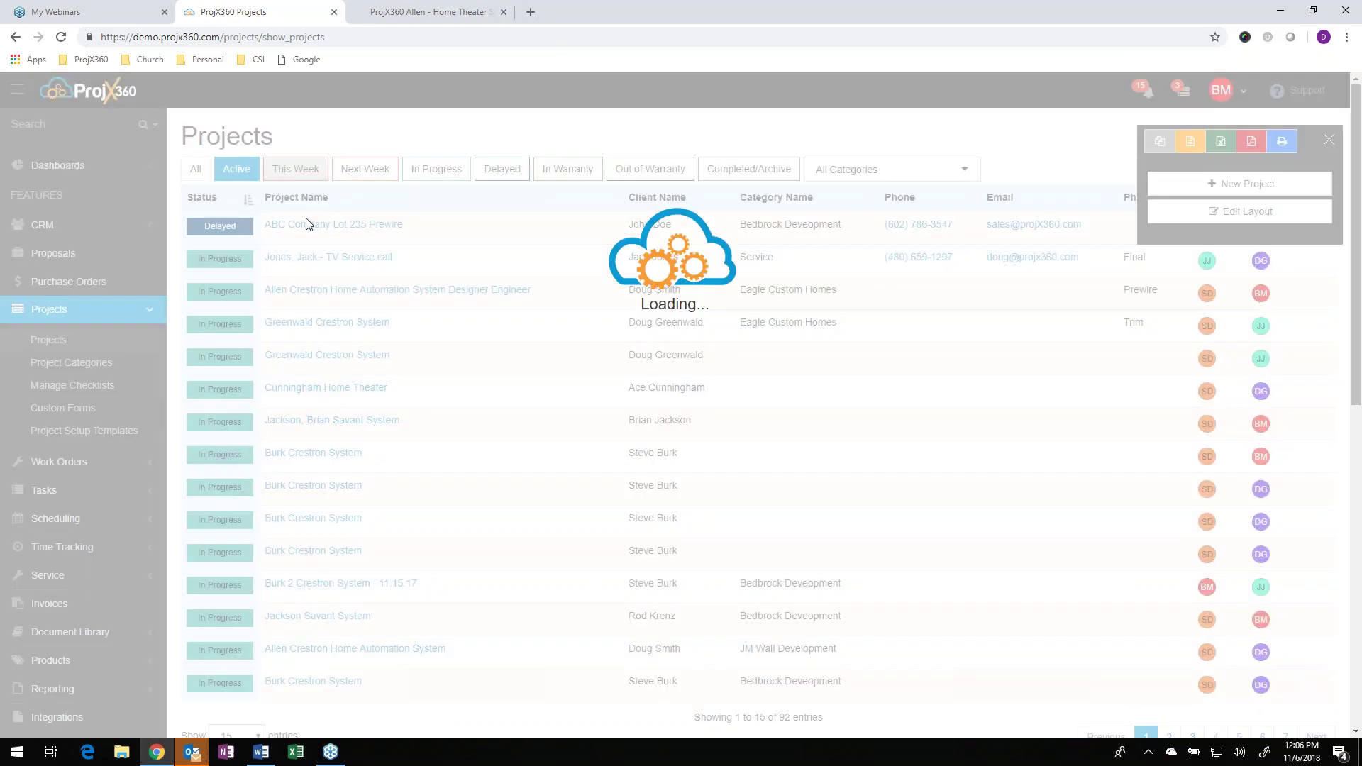
left_click(304, 226)
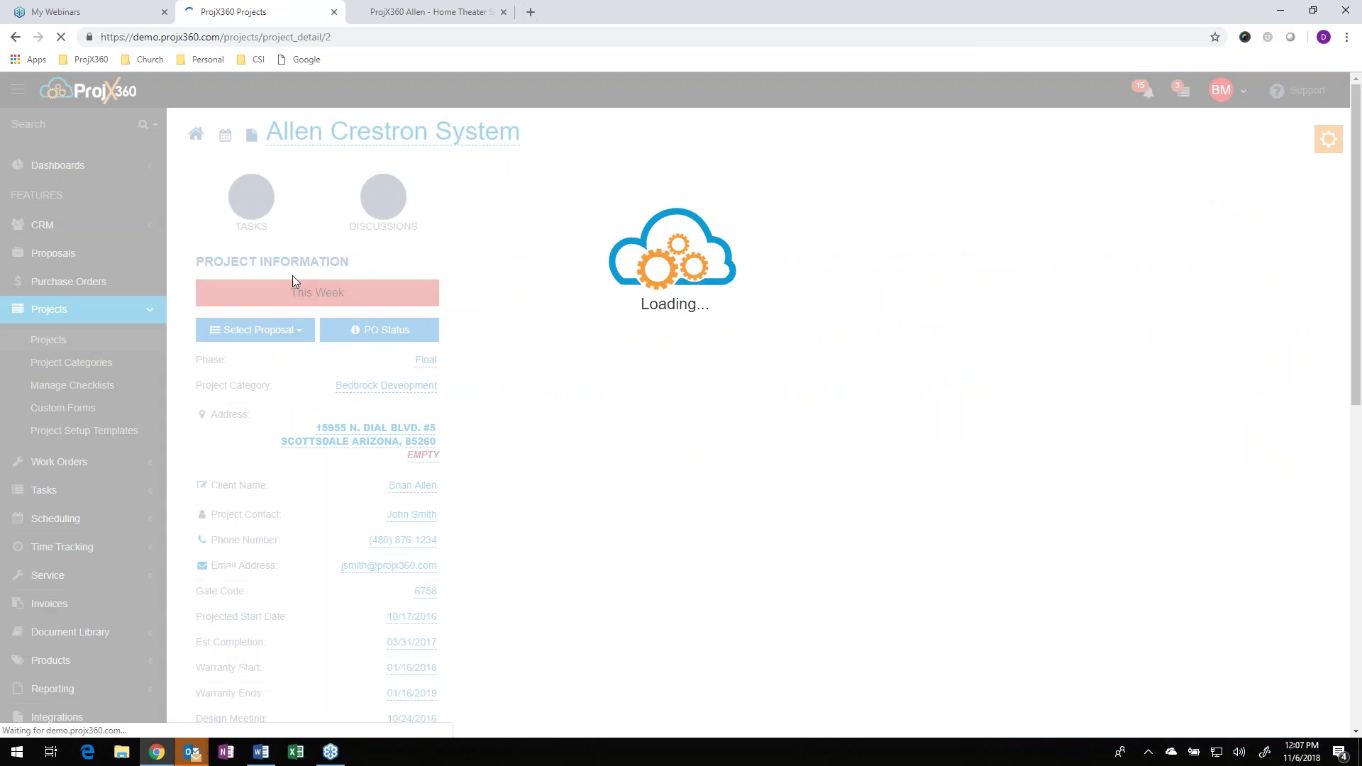
left_click(278, 334)
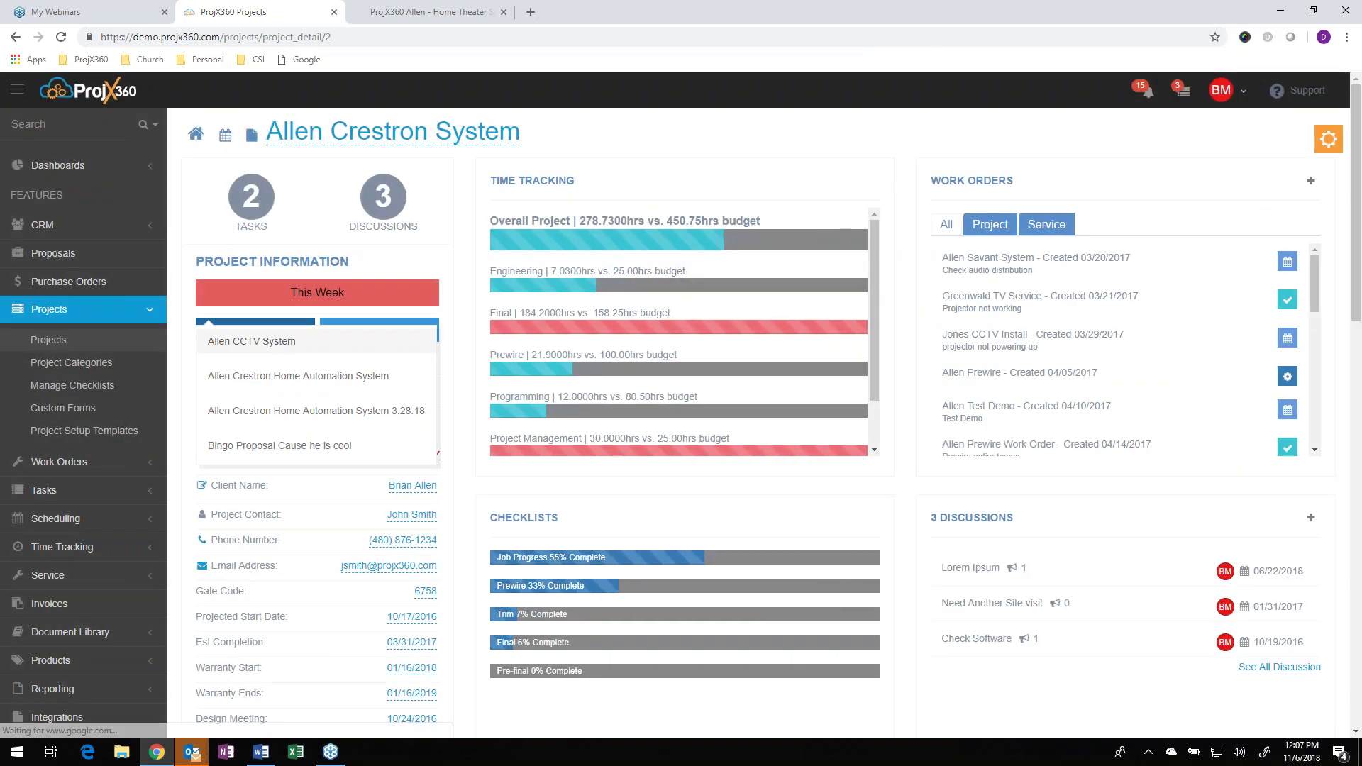
left_click(276, 376)
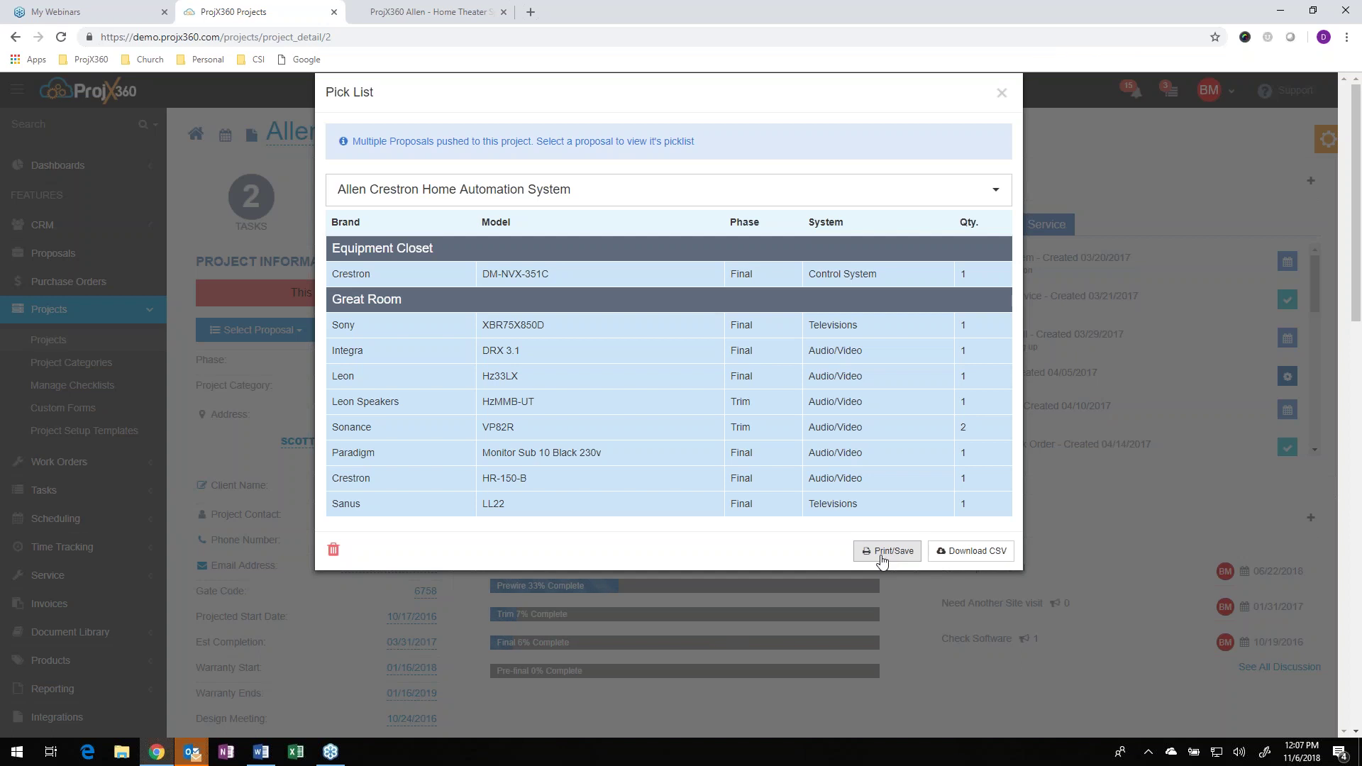
left_click(1002, 92)
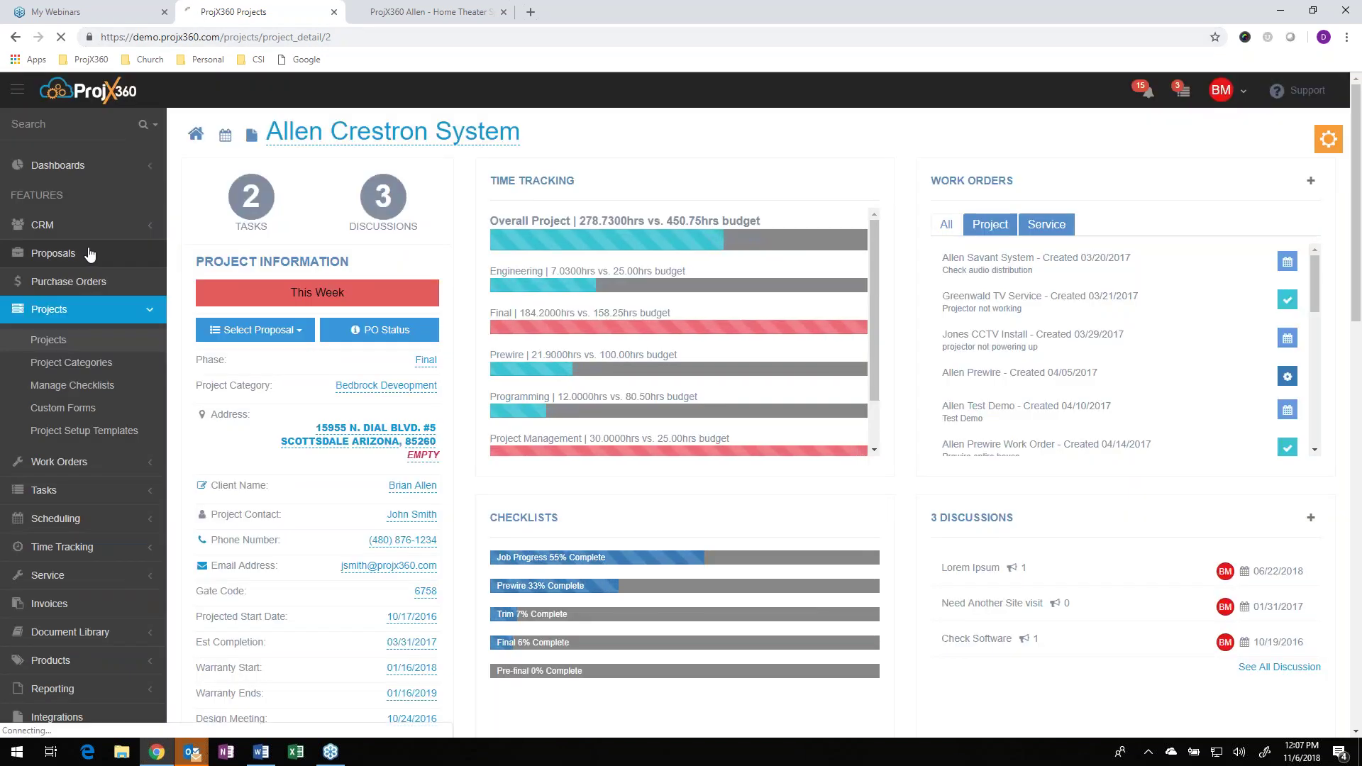
- Open the Home Theater System - Webinar 11.6.18 proposal and generate its view-only document by location with the city skyline cover image
left_click(88, 254)
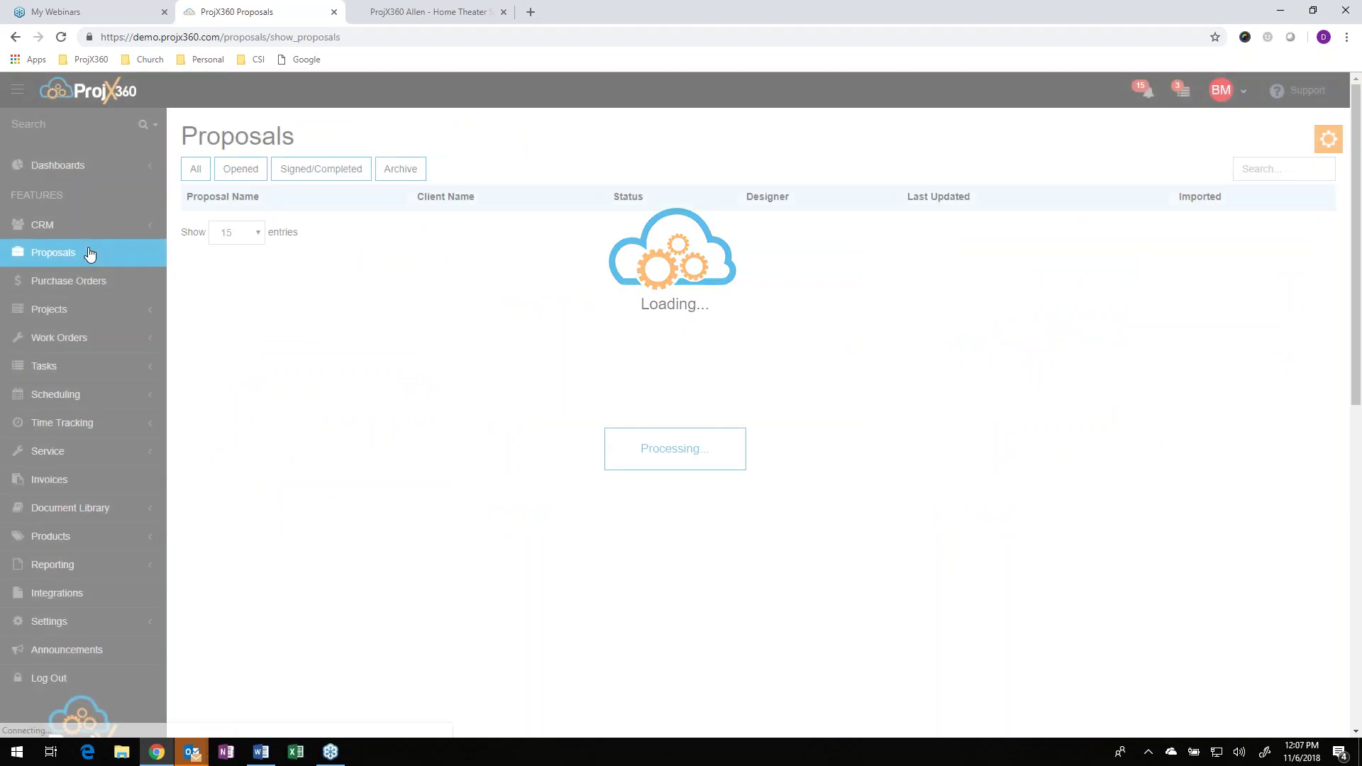
left_click(314, 224)
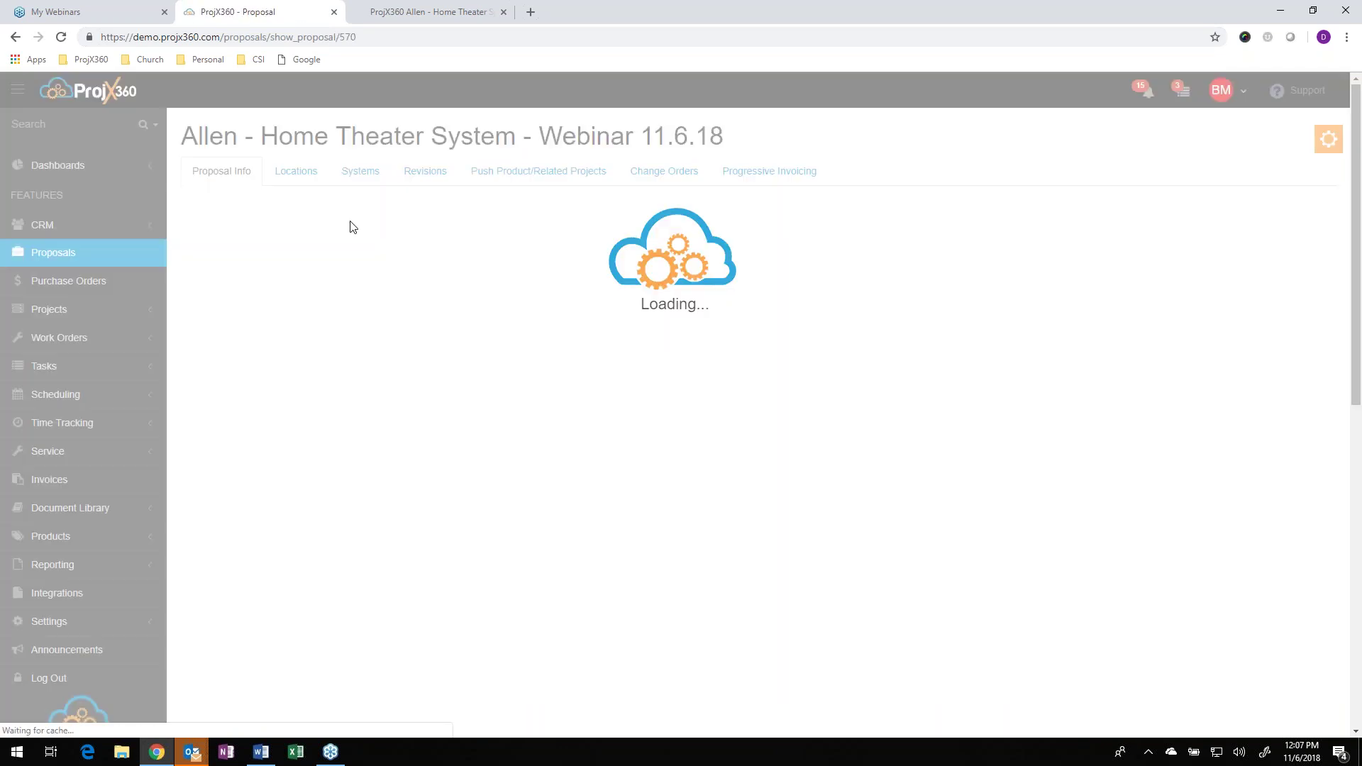
left_click(1337, 144)
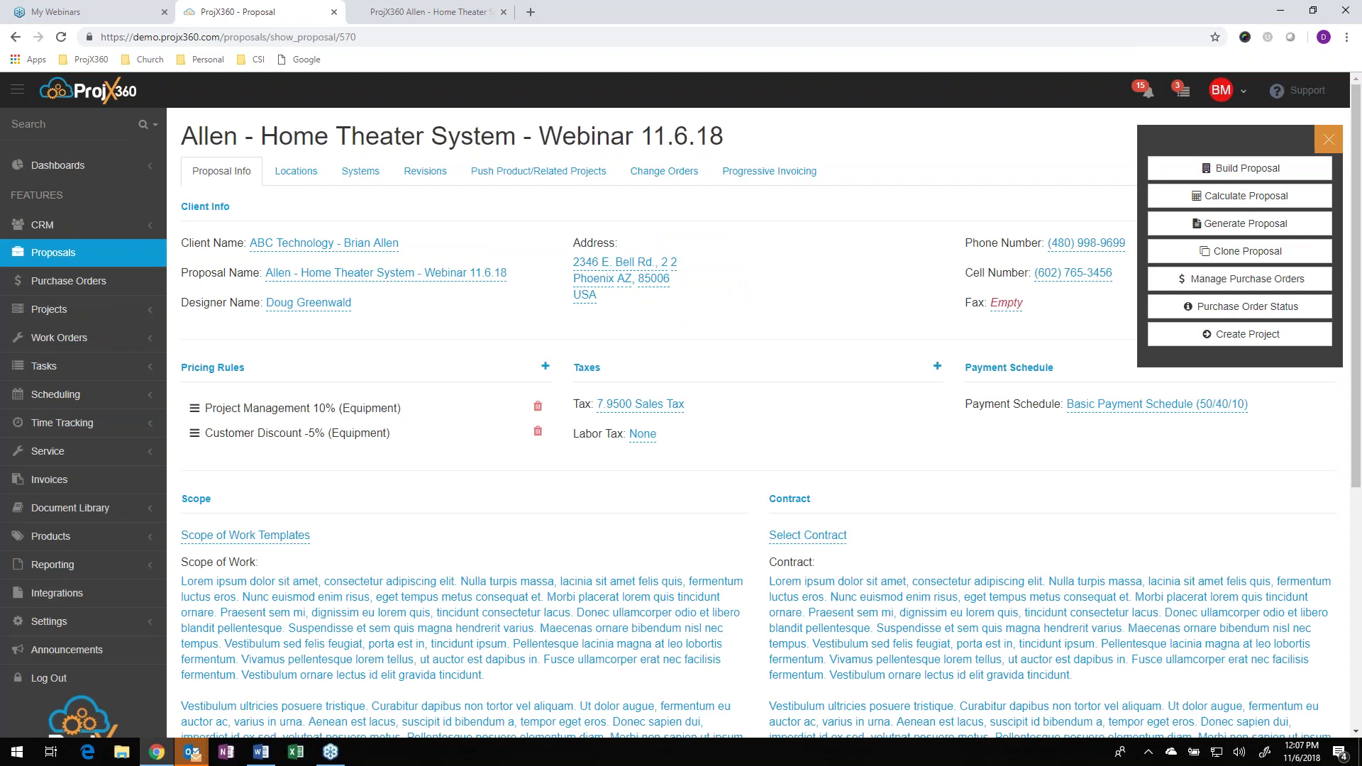
left_click(1238, 223)
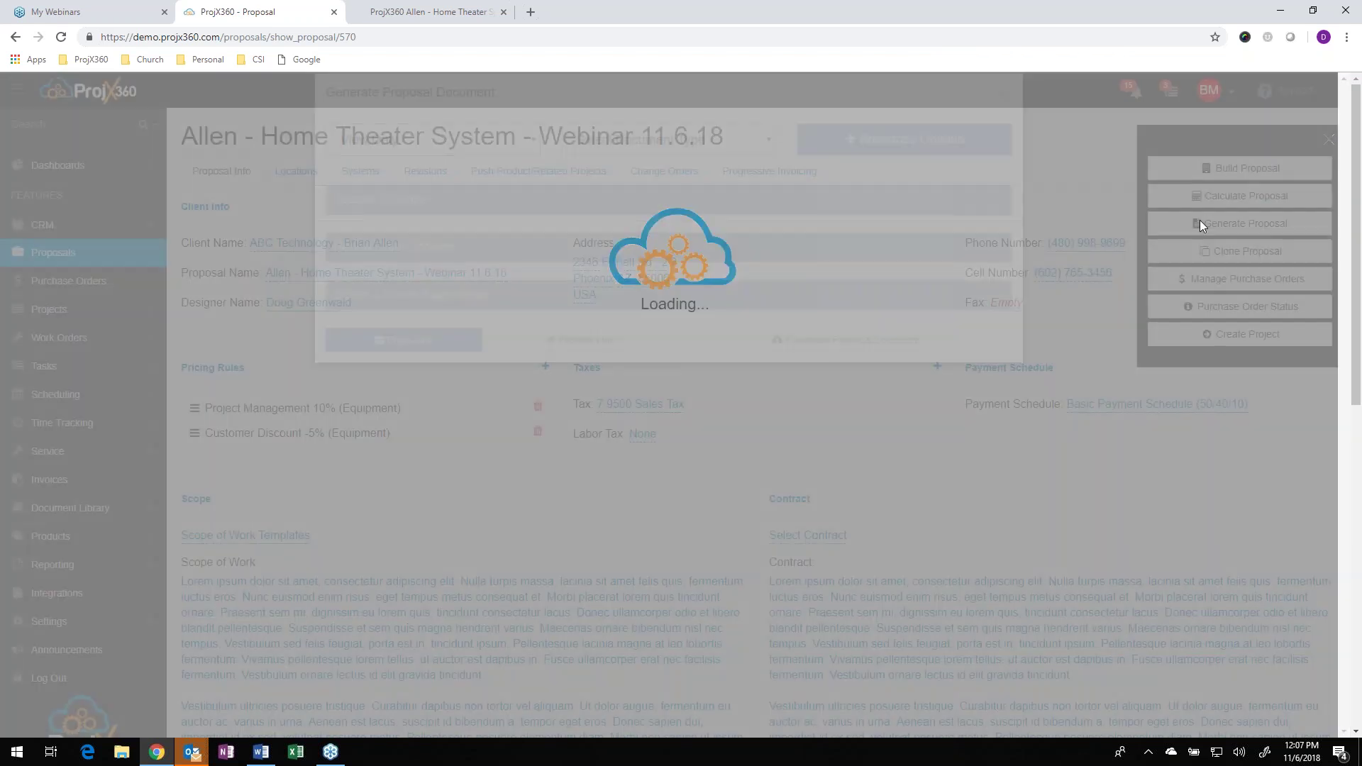
left_click(695, 140)
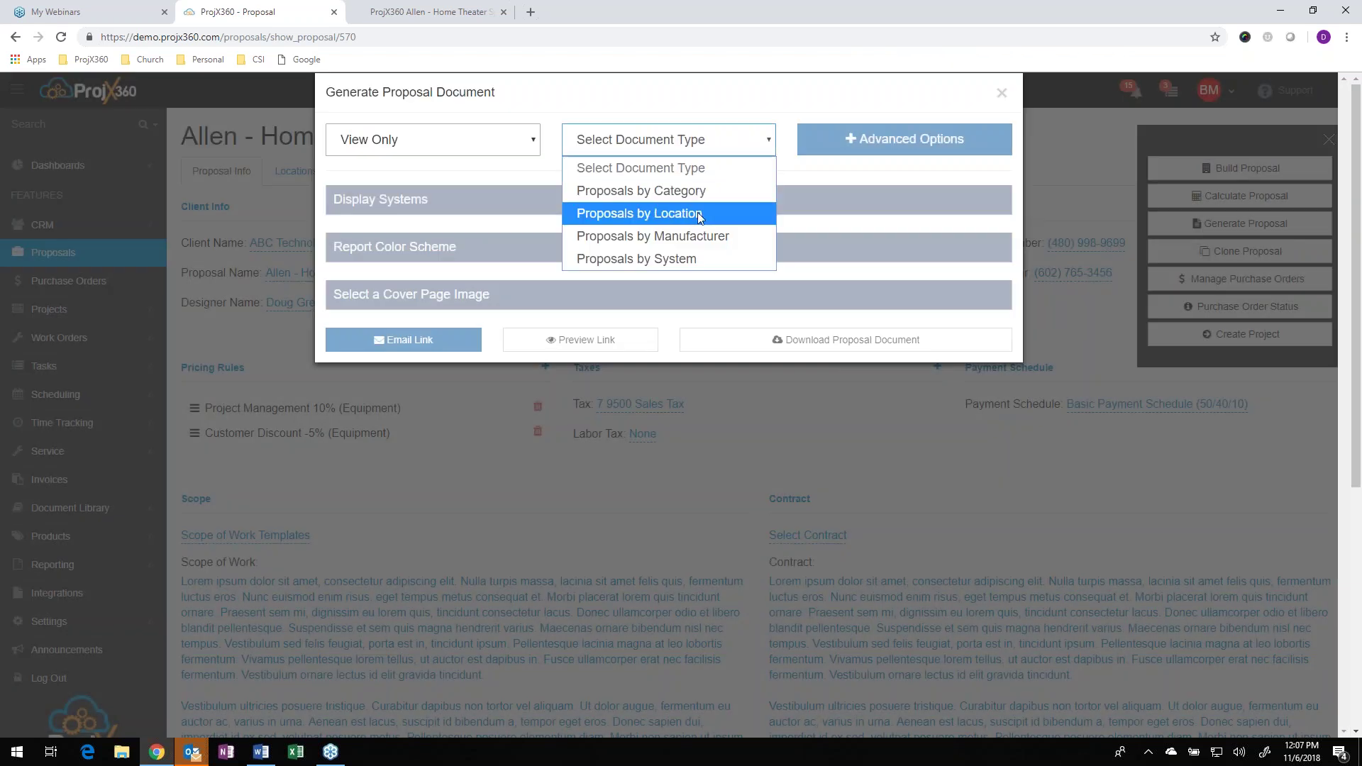
left_click(697, 212)
left_click(693, 294)
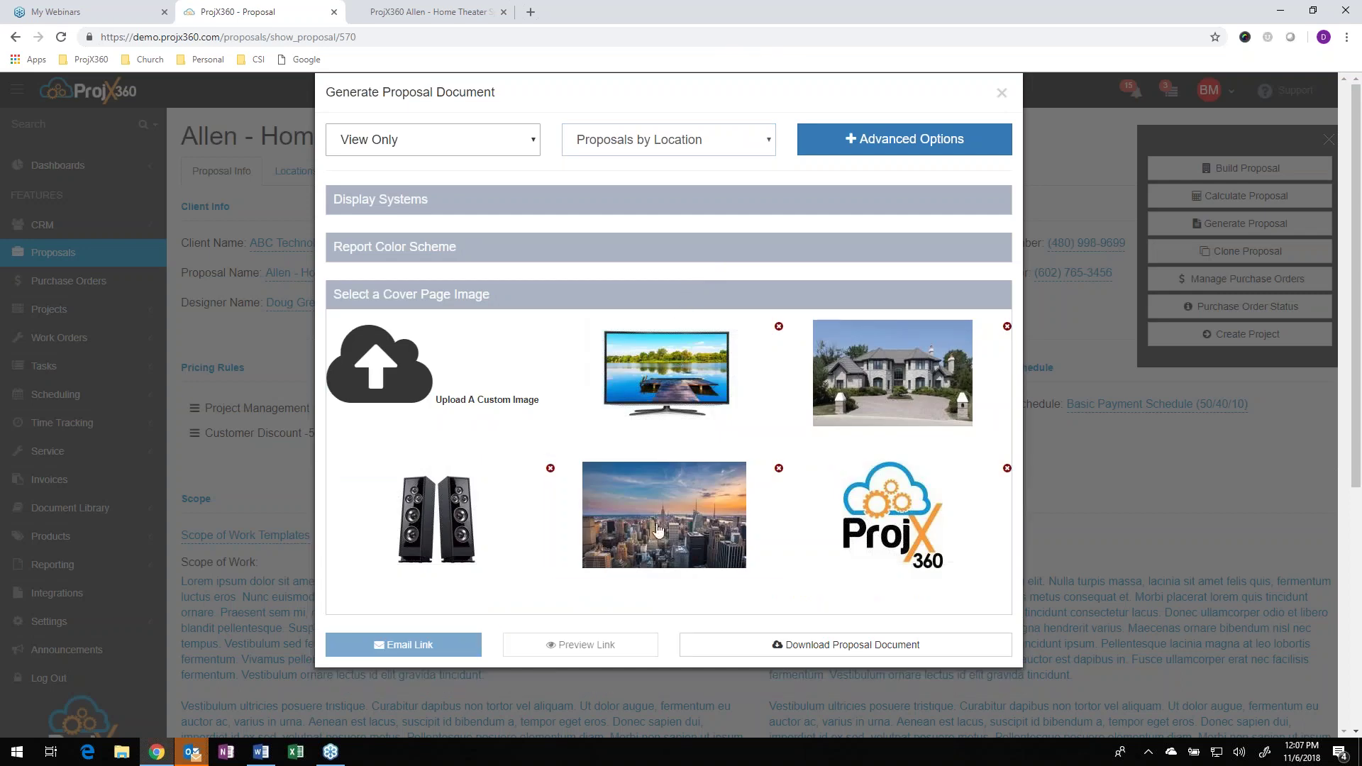
left_click(615, 307)
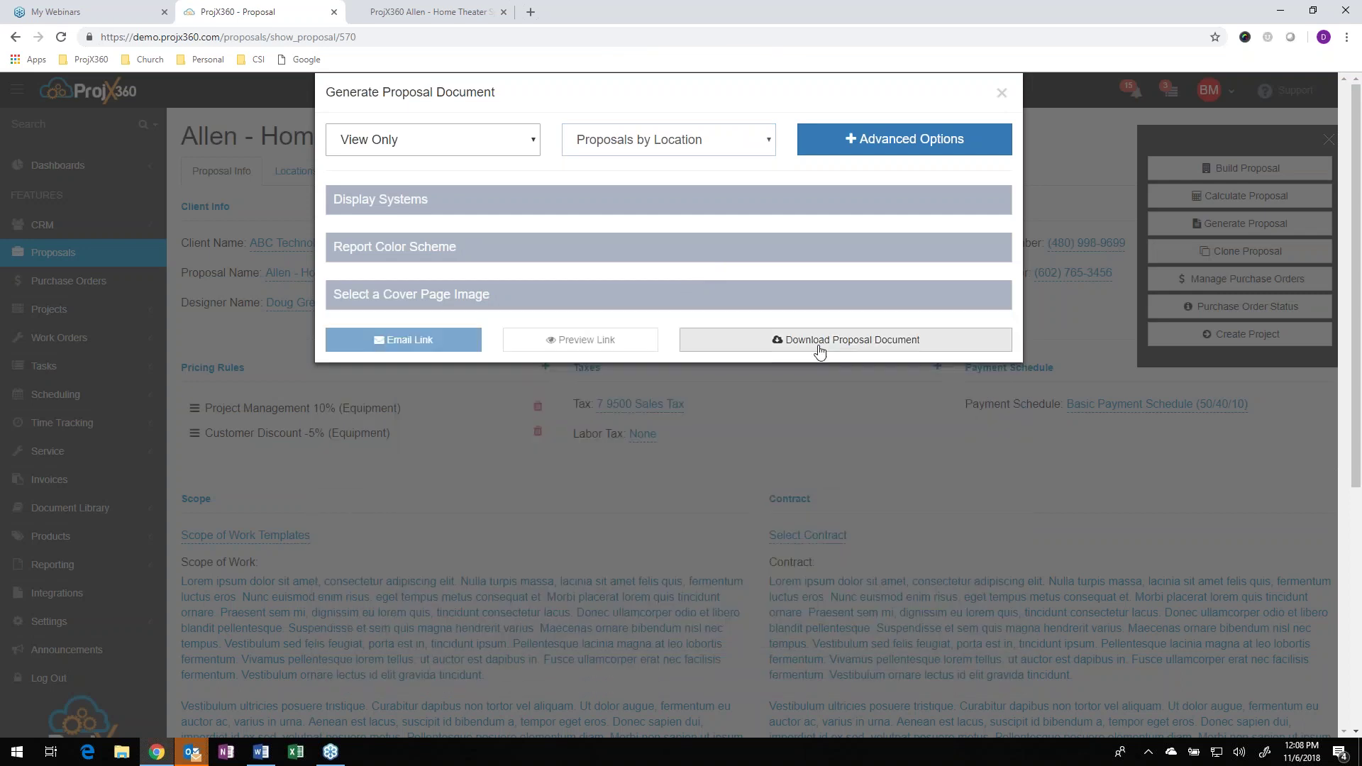
left_click(820, 341)
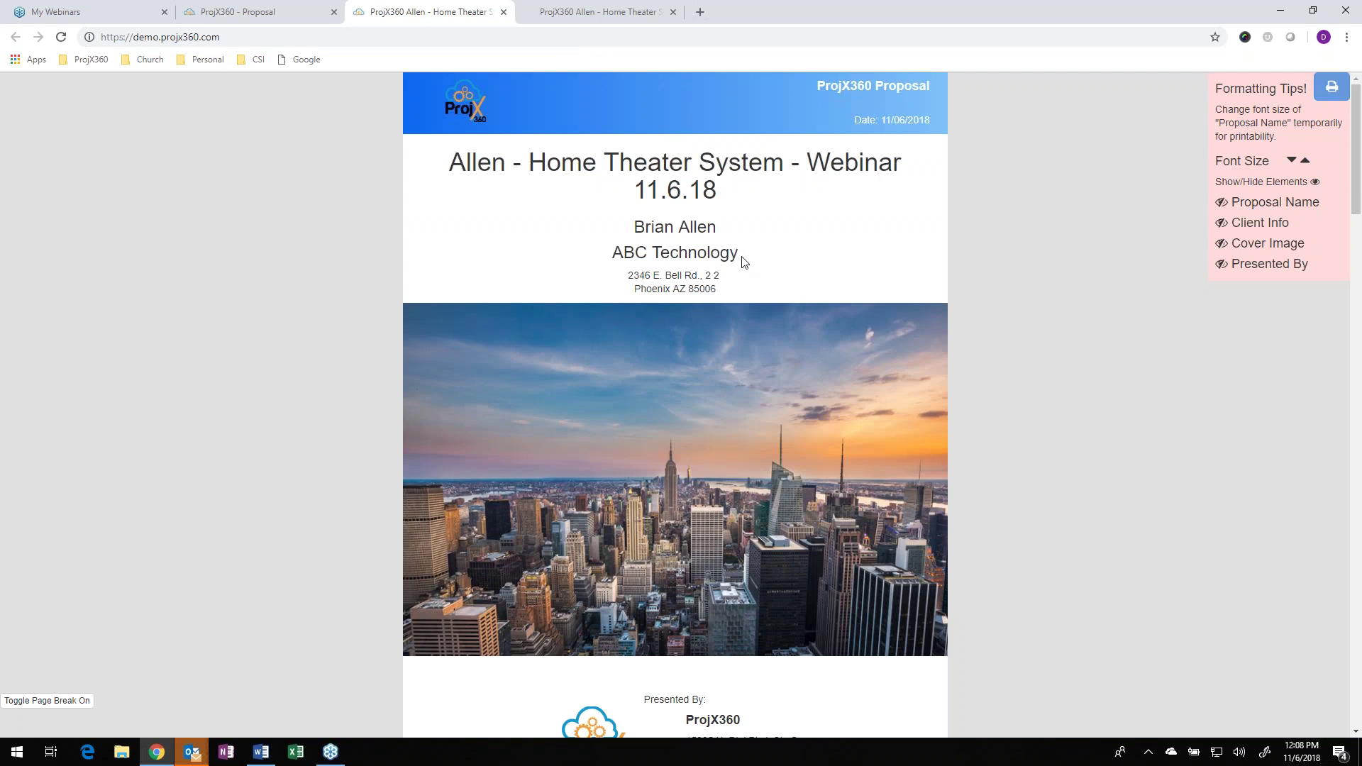
- Review the generated document's cover page, Scope of Work and equipment sections, and check its first pages in print preview without printing
scroll(745, 262, "down", 6)
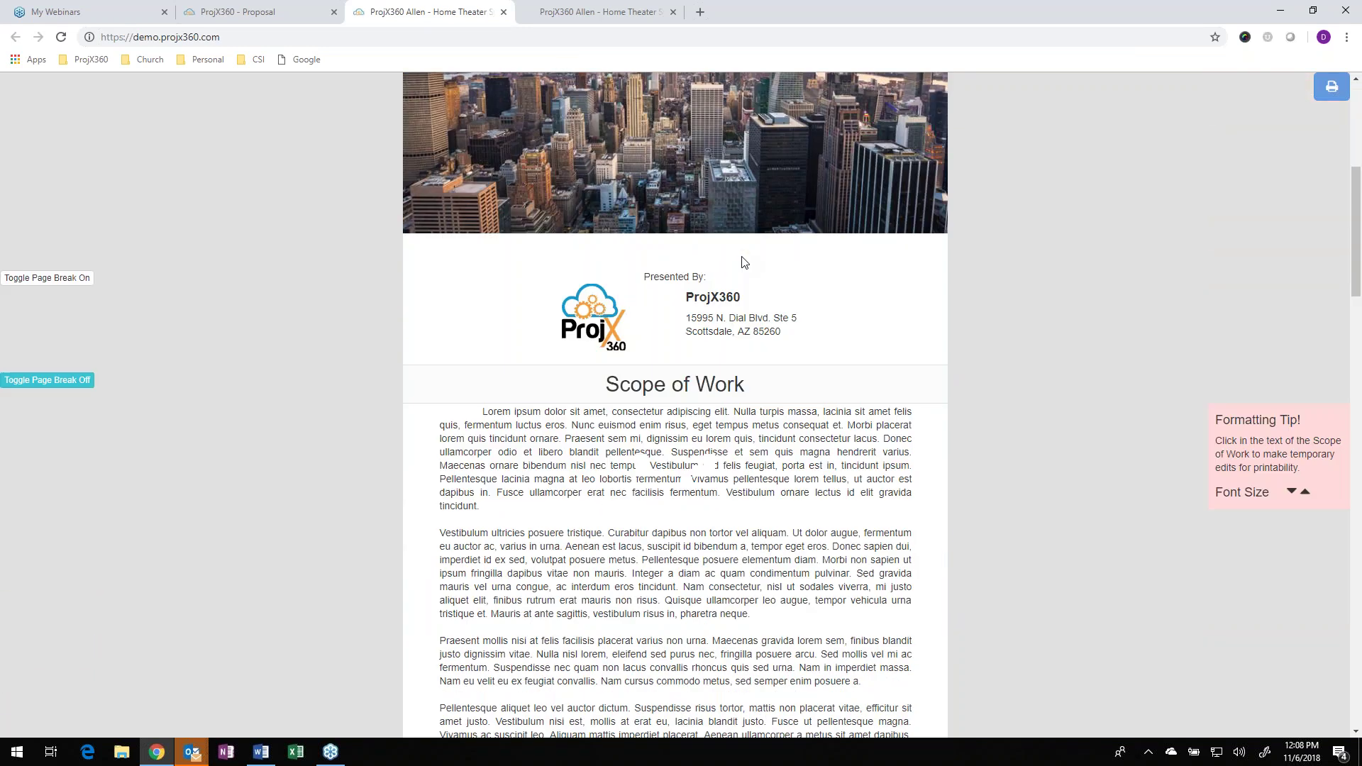
scroll(742, 262, "down", 3)
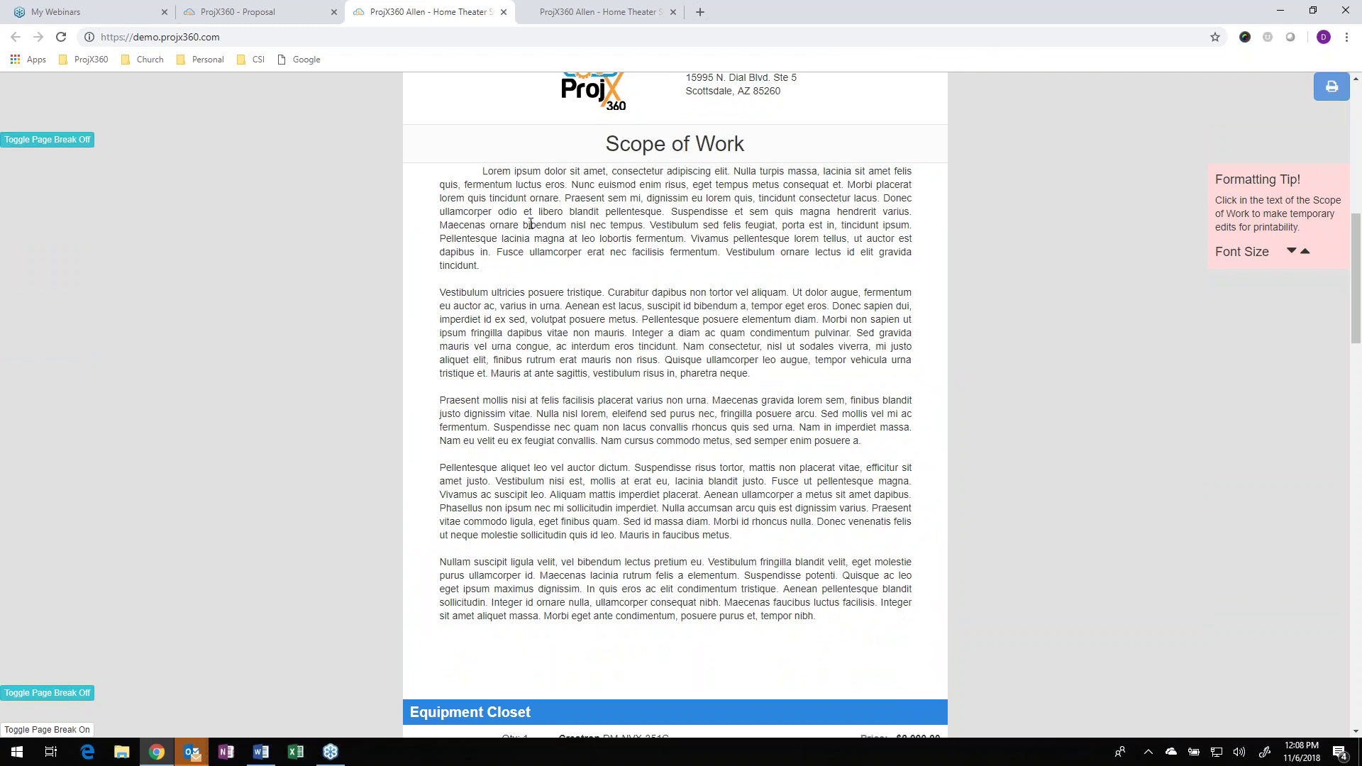
scroll(386, 312, "down", 2)
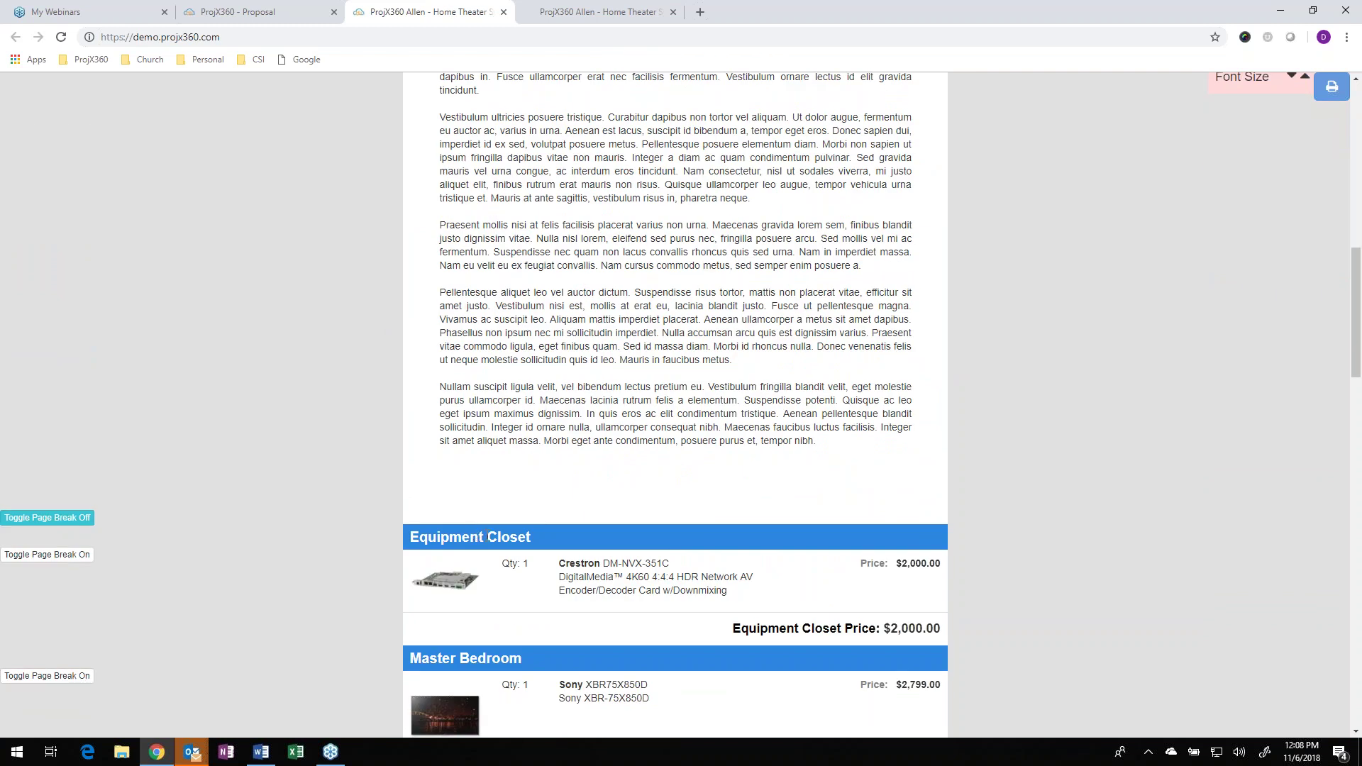
scroll(488, 534, "up", 4)
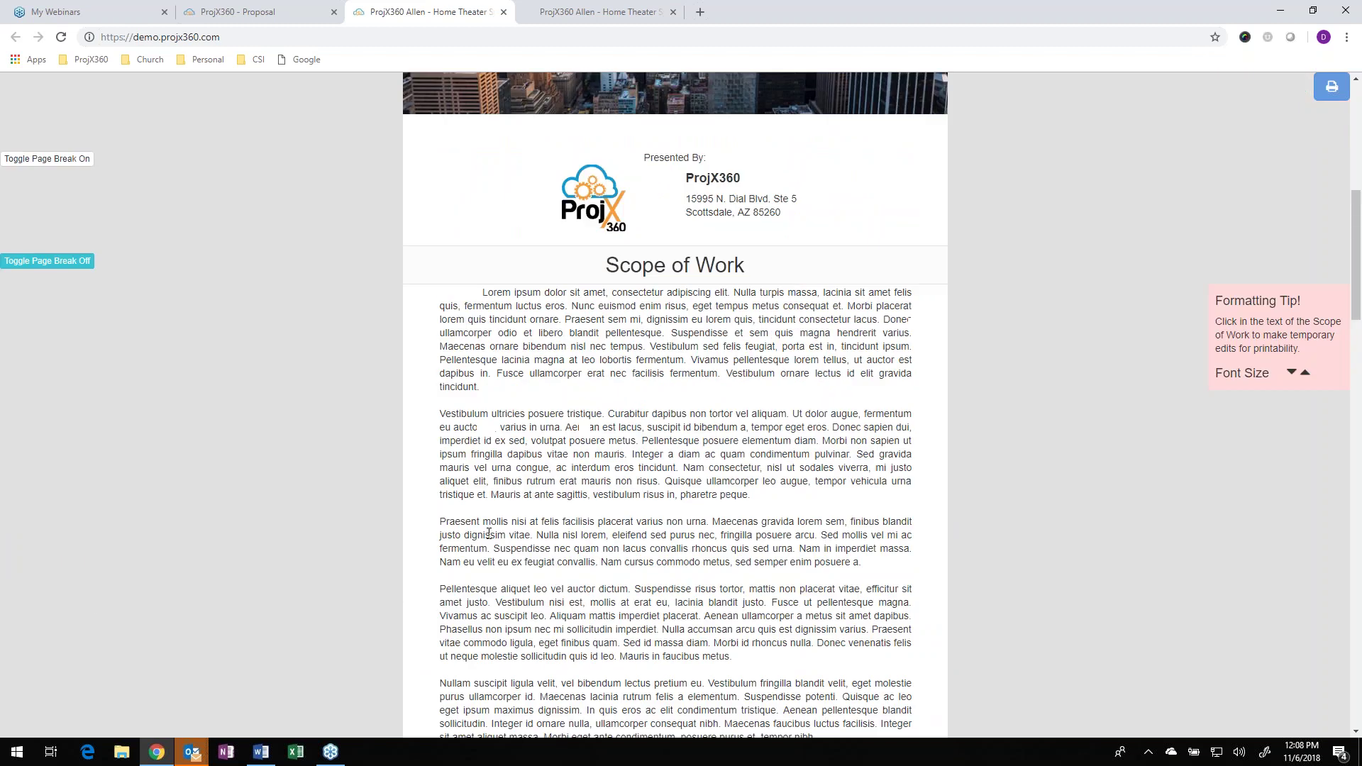
left_click(1334, 89)
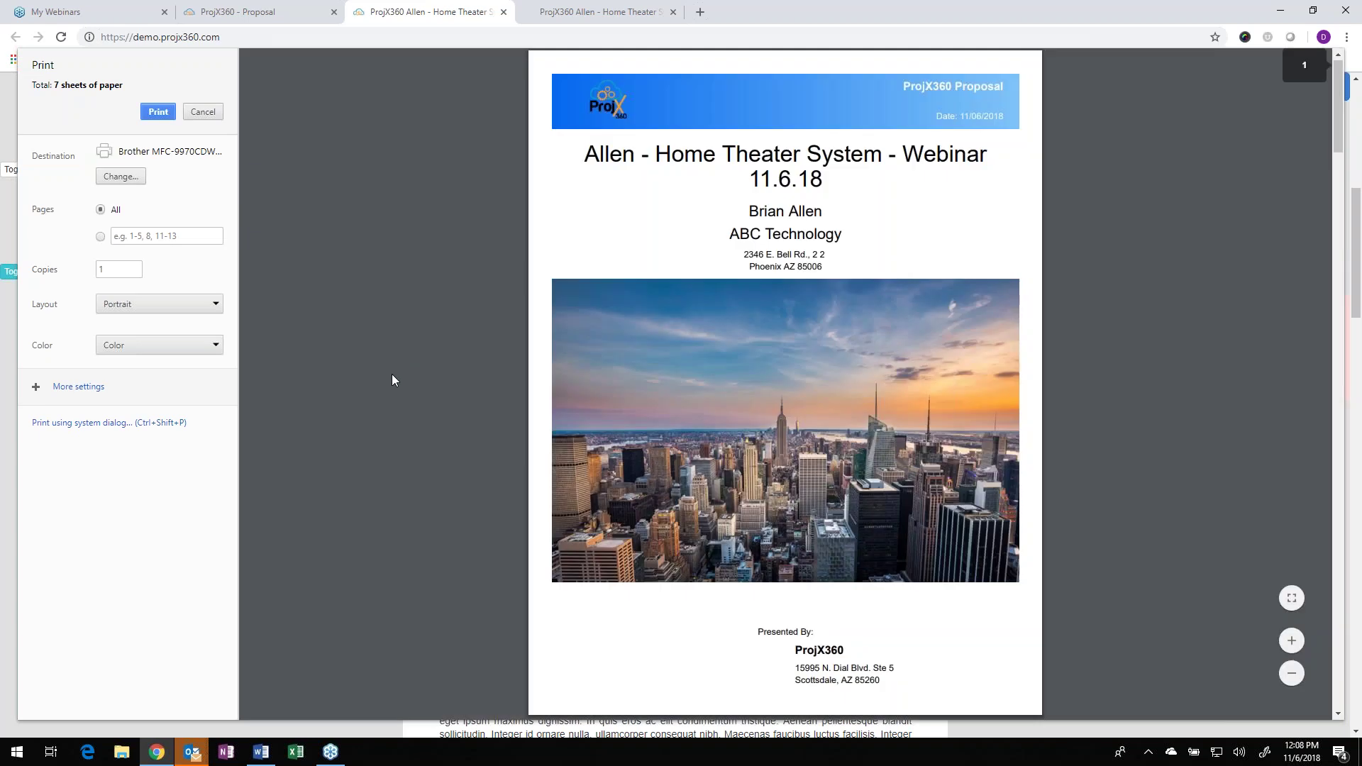
scroll(393, 371, "down", 4)
scroll(394, 372, "down", 6)
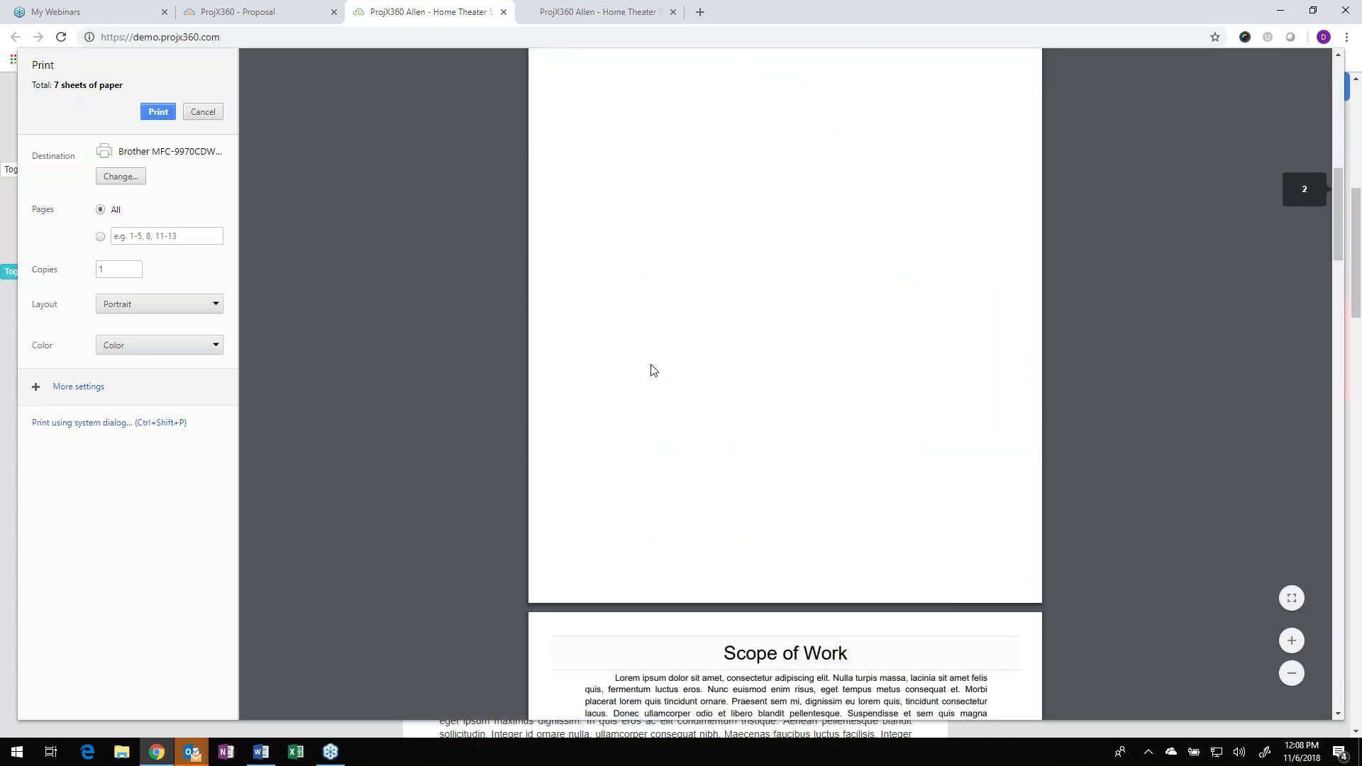
scroll(641, 365, "up", 8)
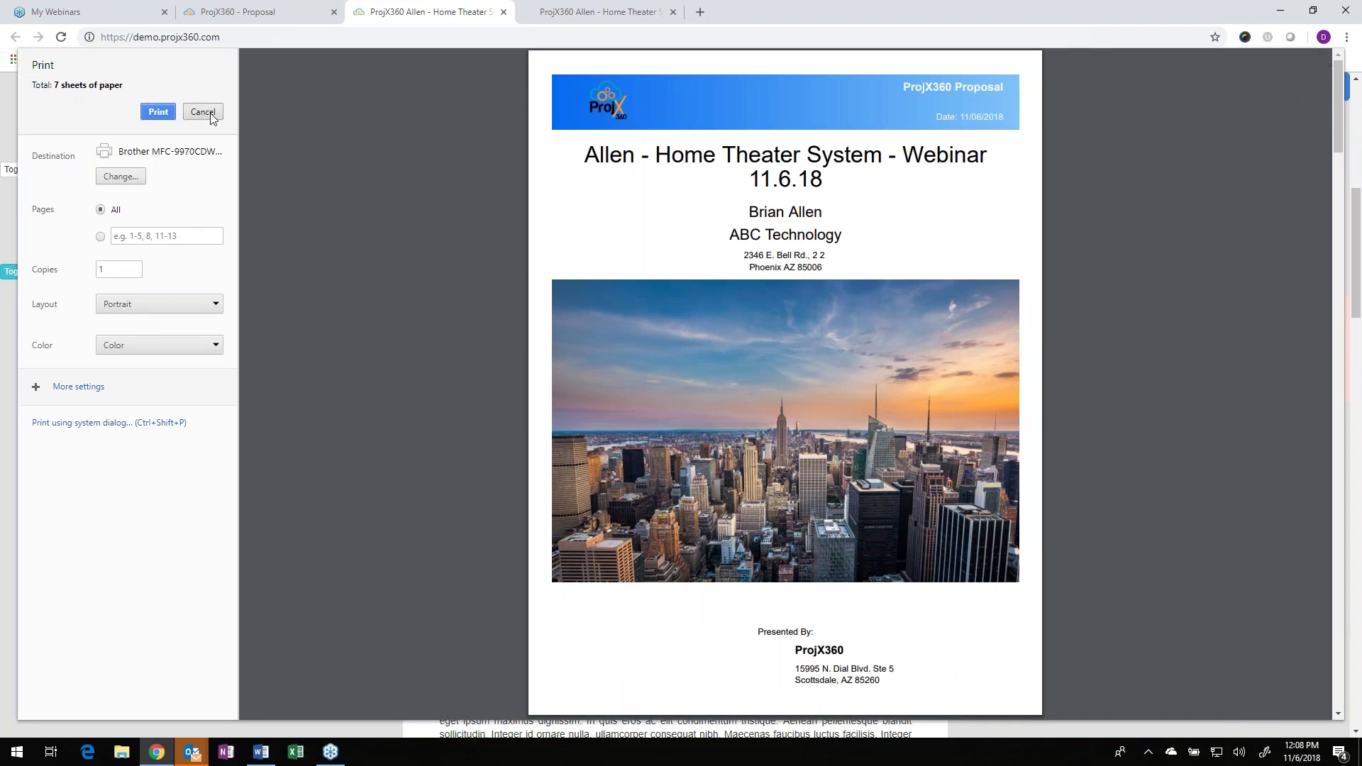
left_click(203, 112)
- Reduce the font size of the proposal name on the document's cover page
scroll(970, 257, "up", 6)
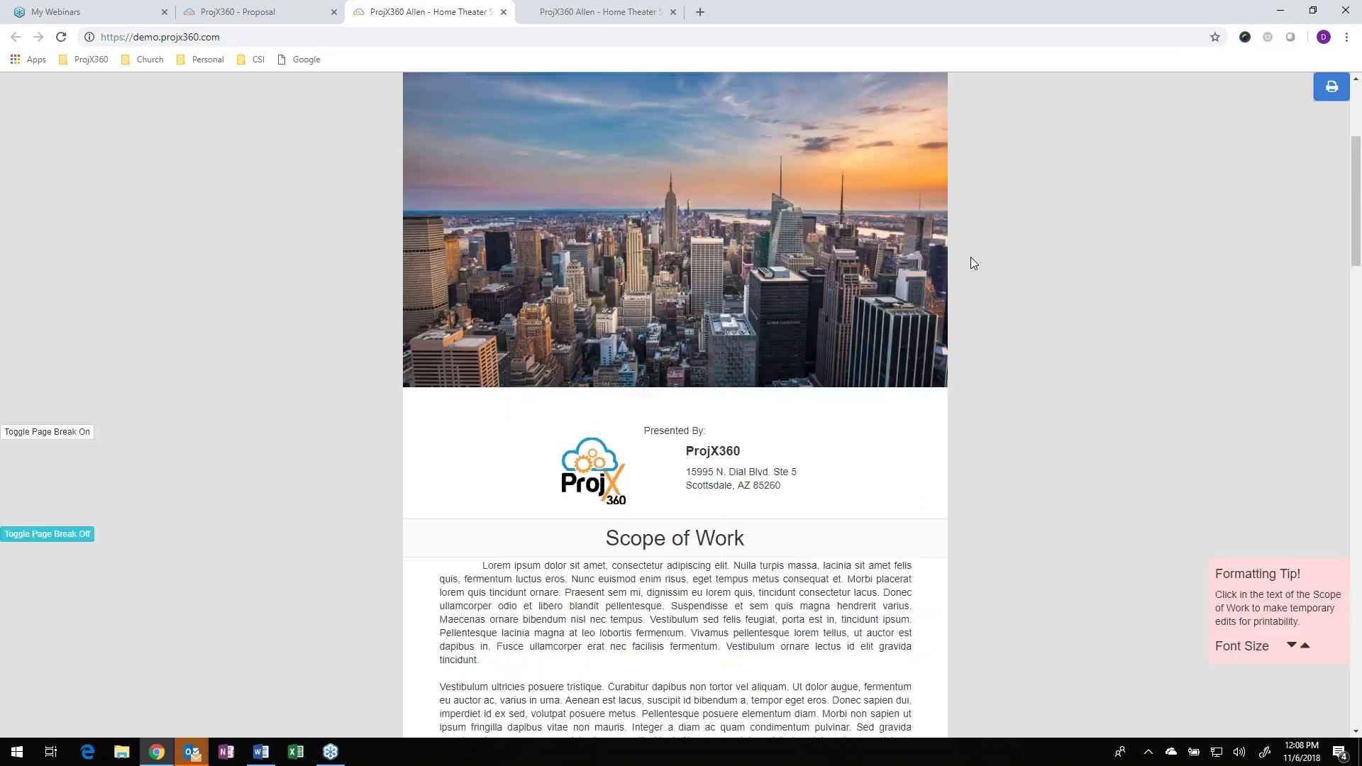
scroll(970, 263, "up", 1)
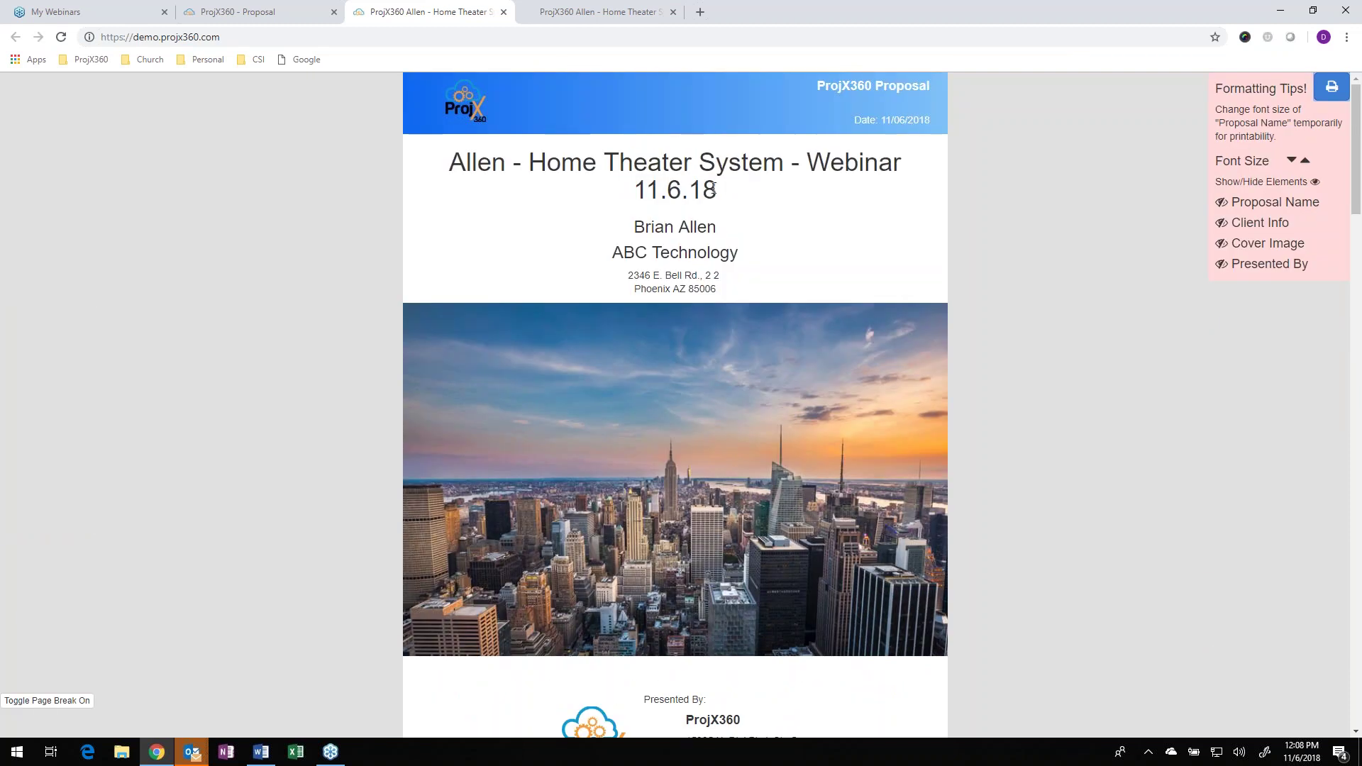
left_click_drag(713, 188, 695, 188)
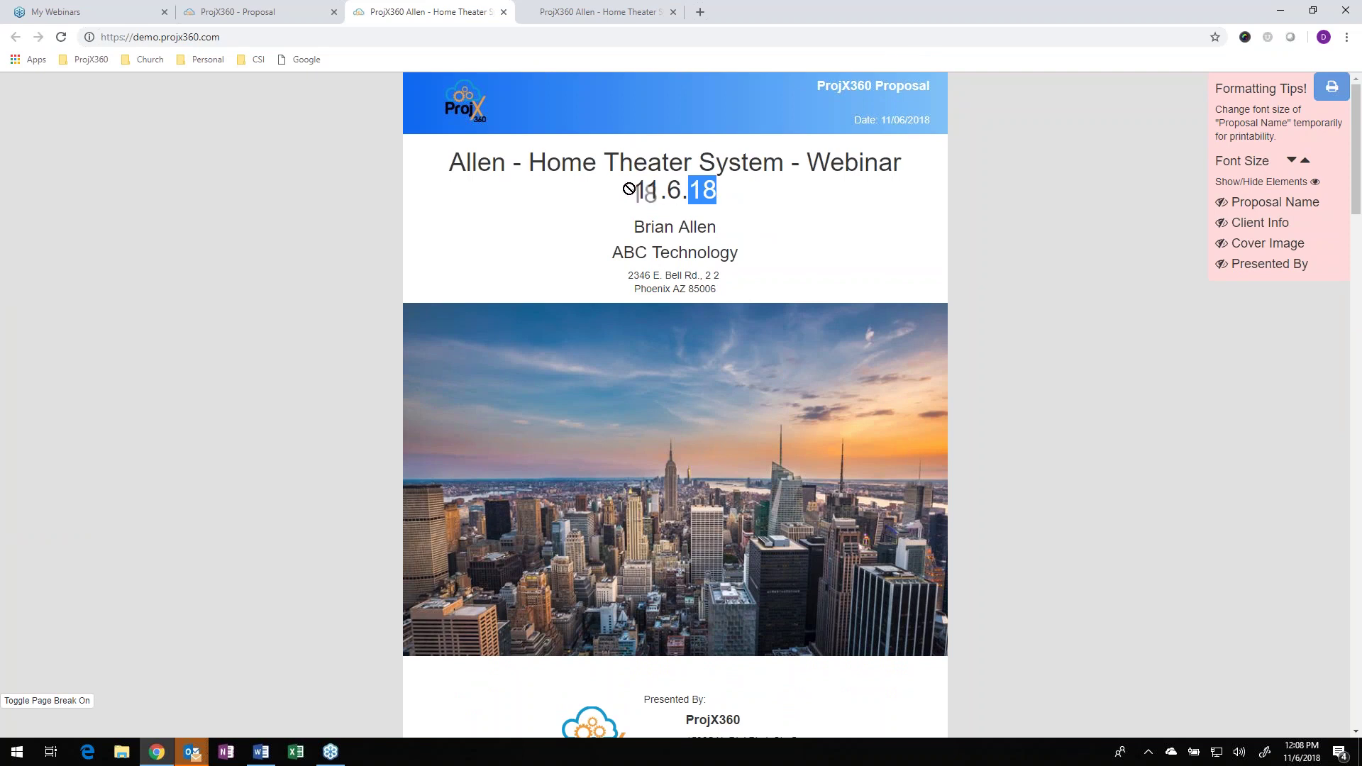
left_click(743, 201)
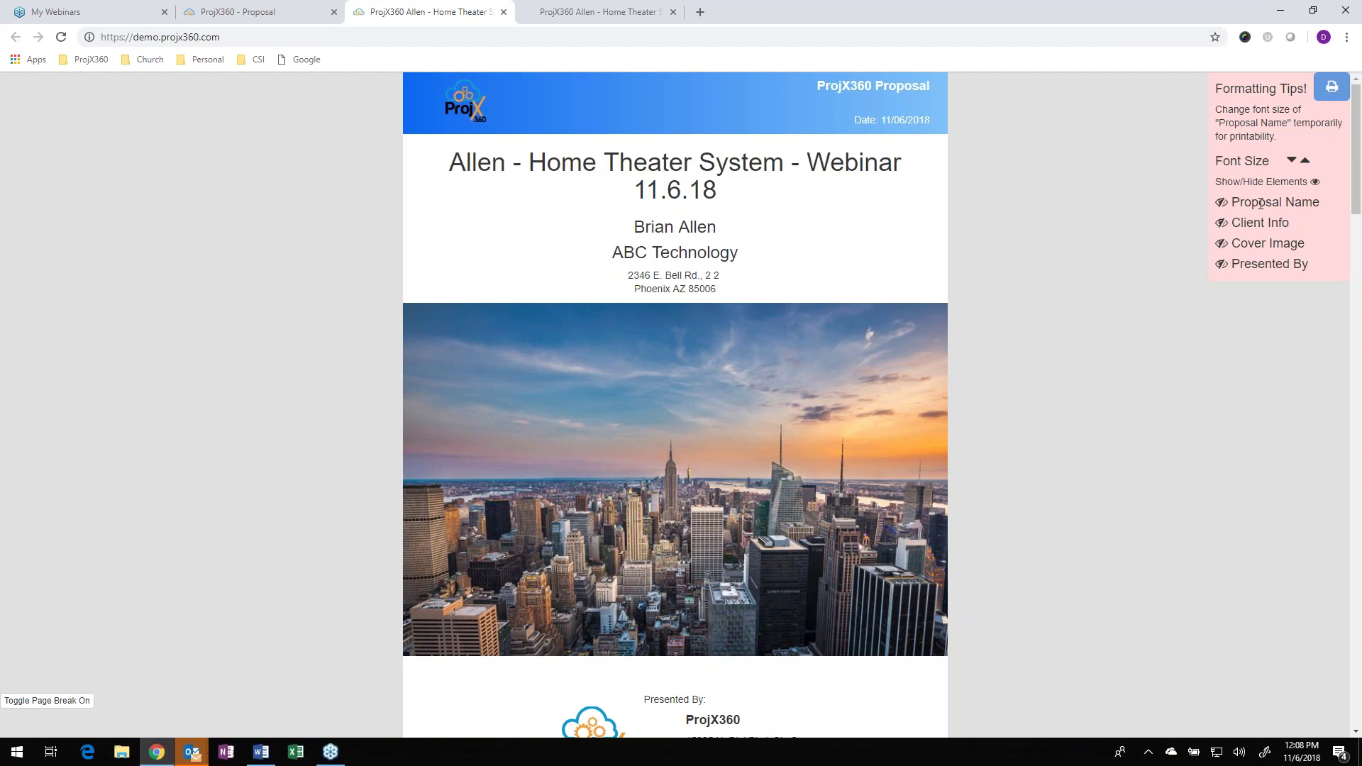
left_click(1292, 163)
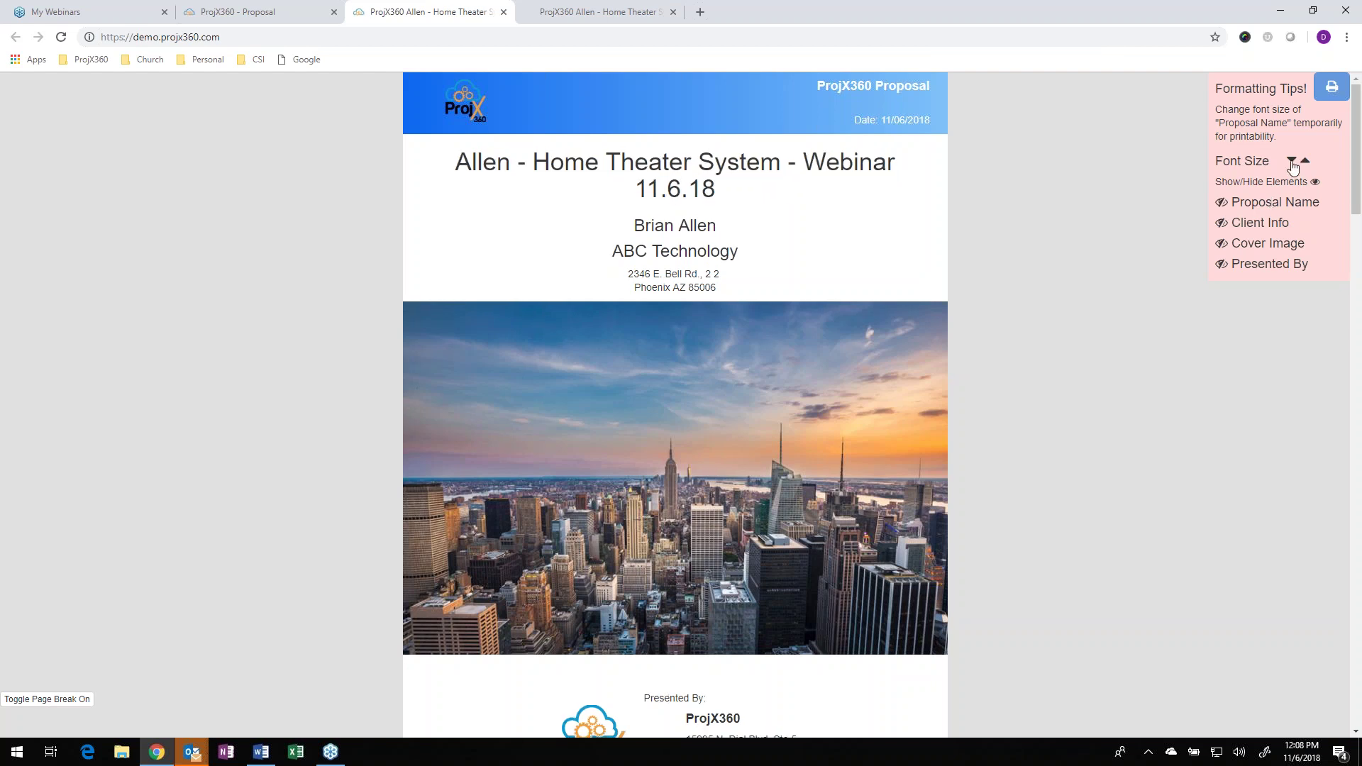
left_click(1293, 163)
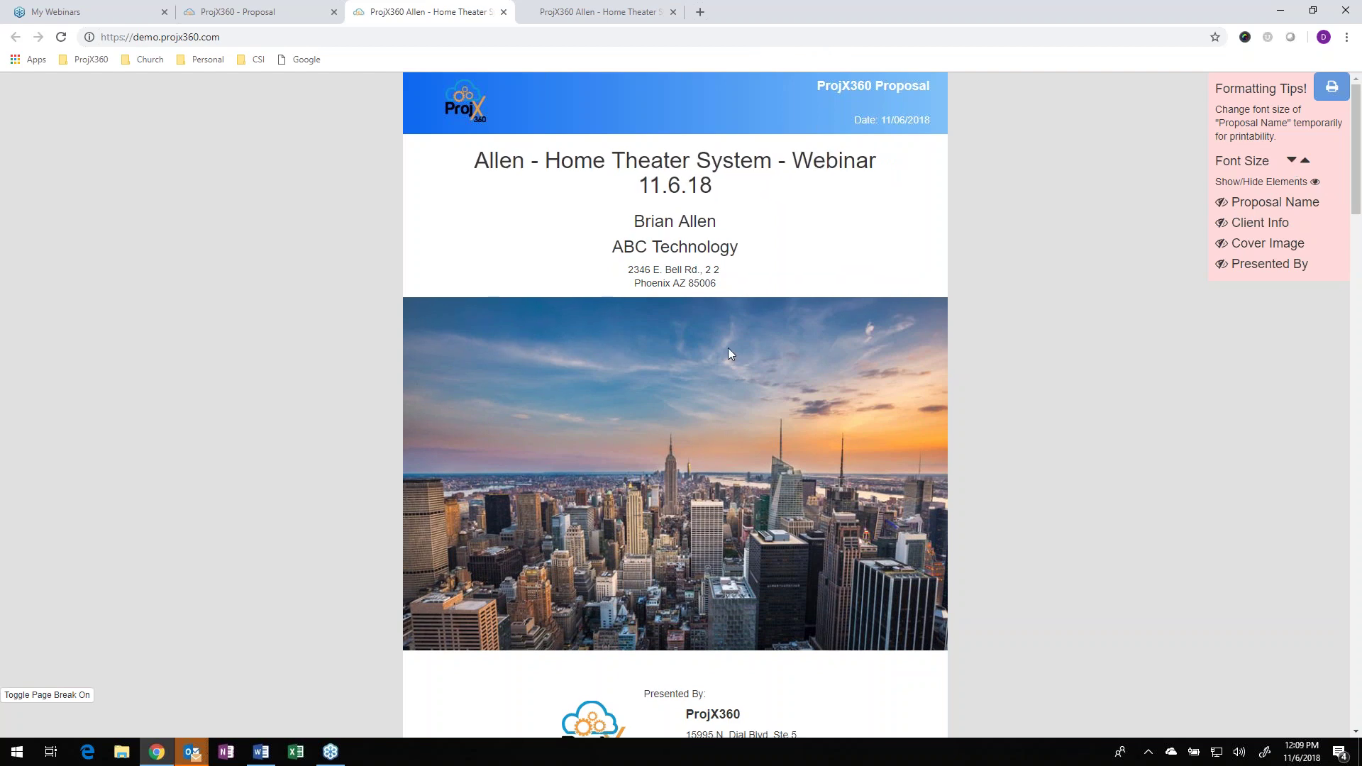
- Check in print preview how the cover page and the following page break with the smaller title, without printing
scroll(730, 347, "down", 4)
scroll(745, 337, "up", 4)
left_click(1331, 86)
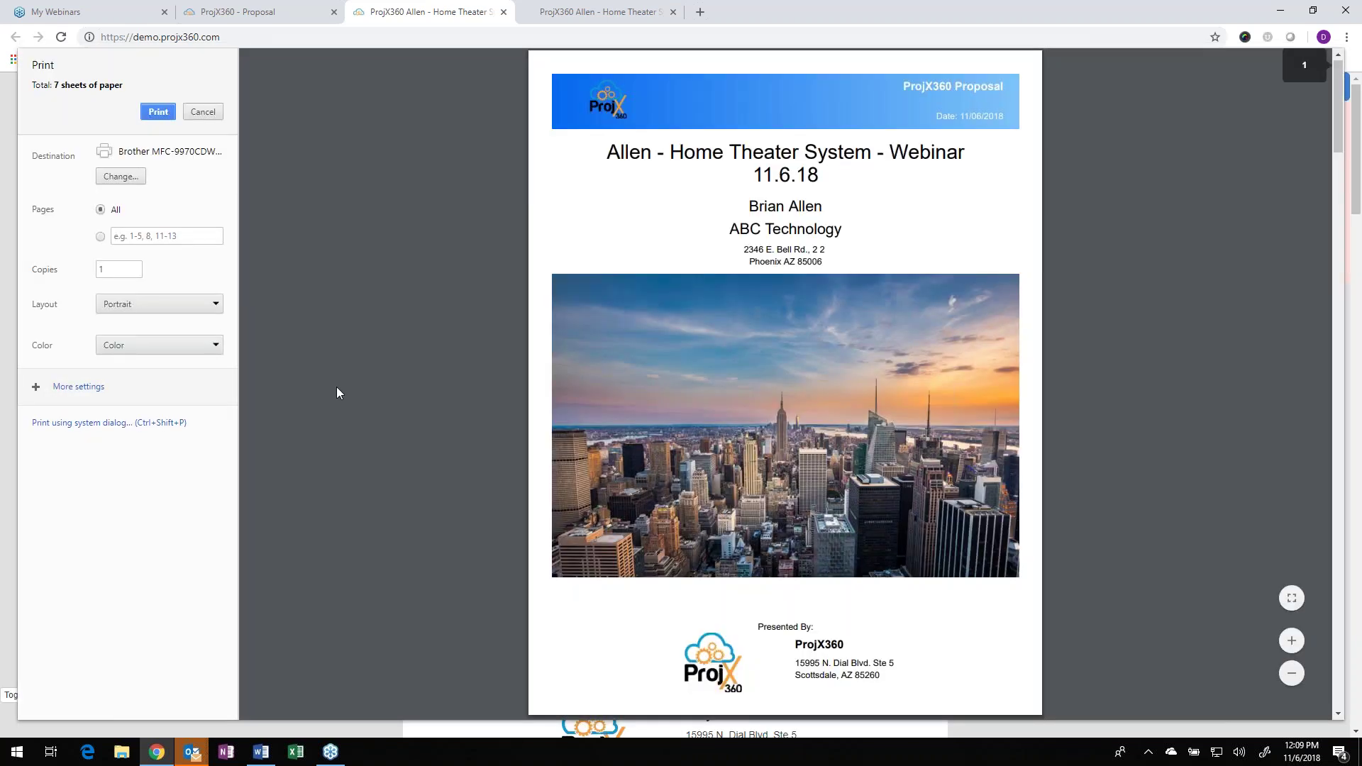
scroll(337, 393, "down", 10)
scroll(337, 393, "down", 2)
scroll(468, 410, "up", 9)
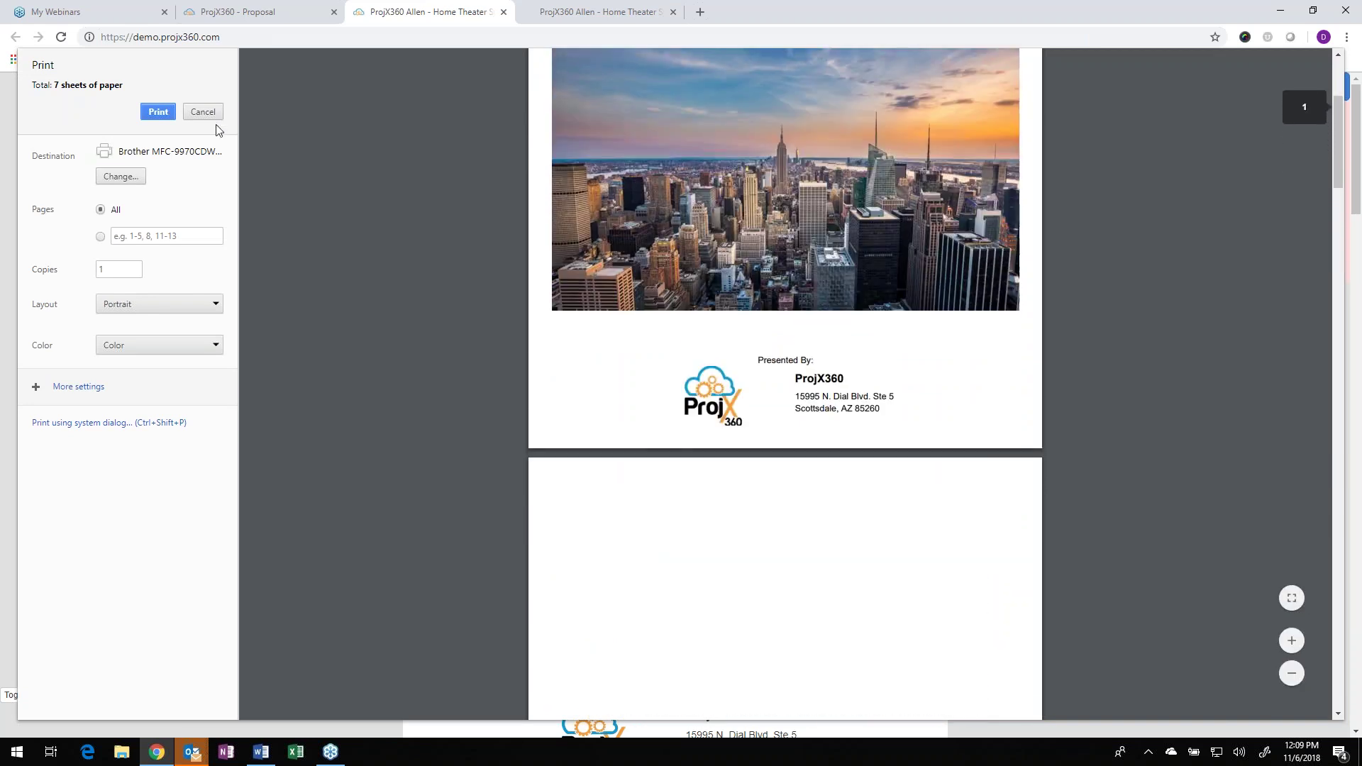
left_click(202, 112)
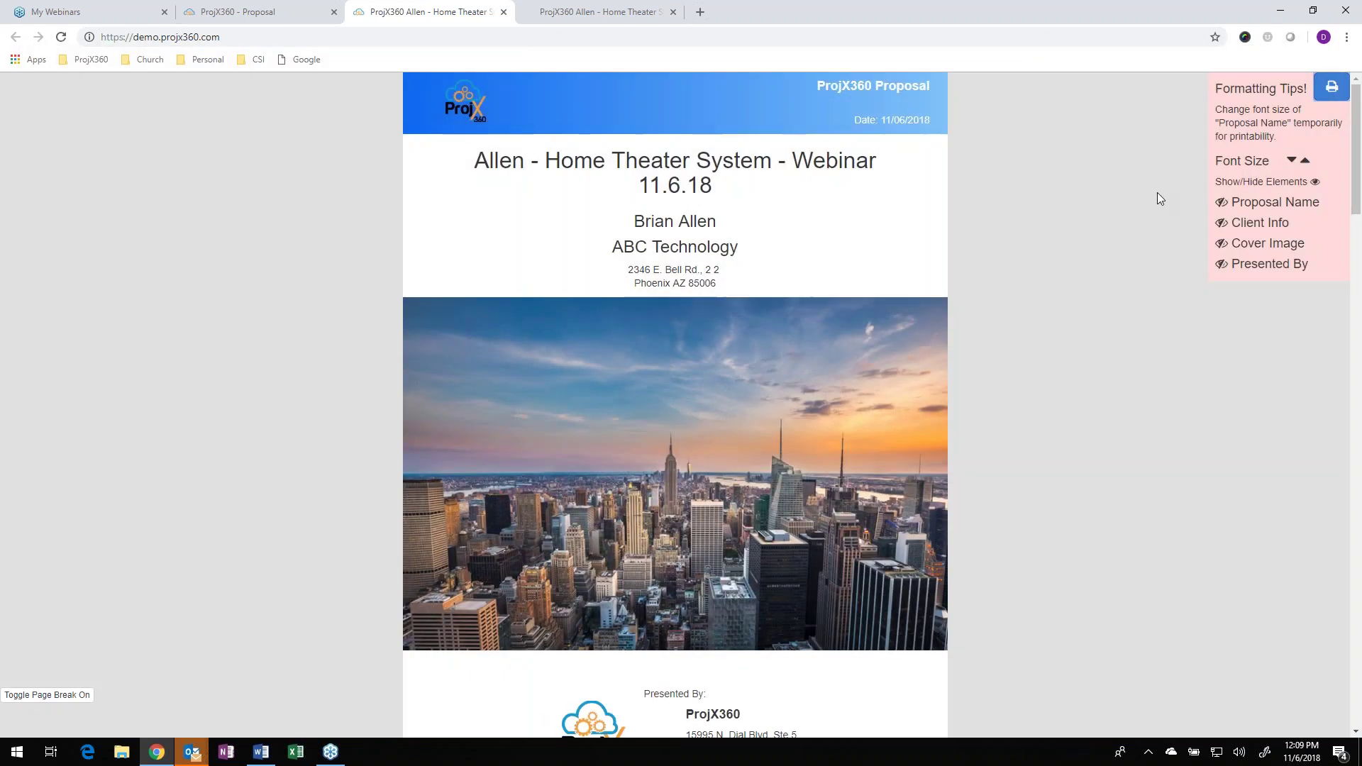
- Shrink the proposal name further to a single line and check the pages through Guest House Living in print preview without printing
left_click(1292, 162)
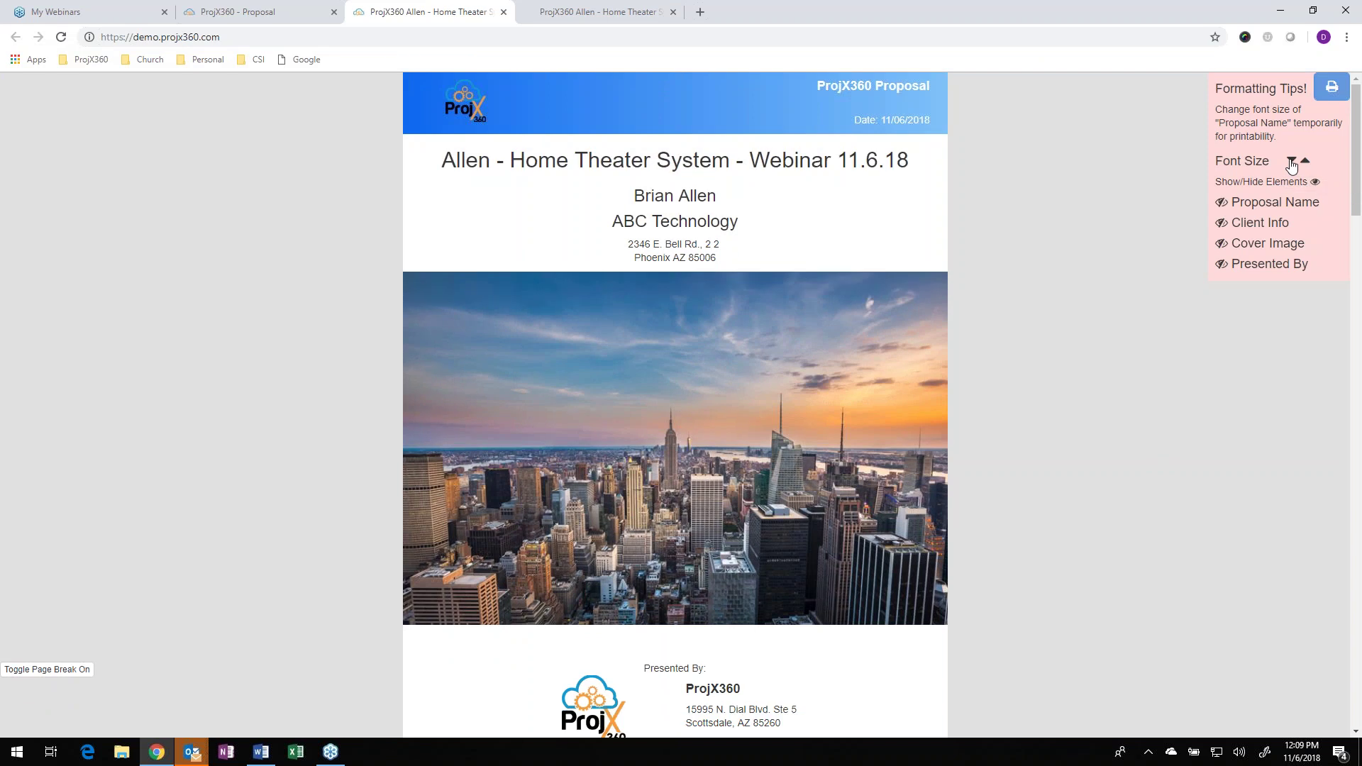
left_click(1292, 162)
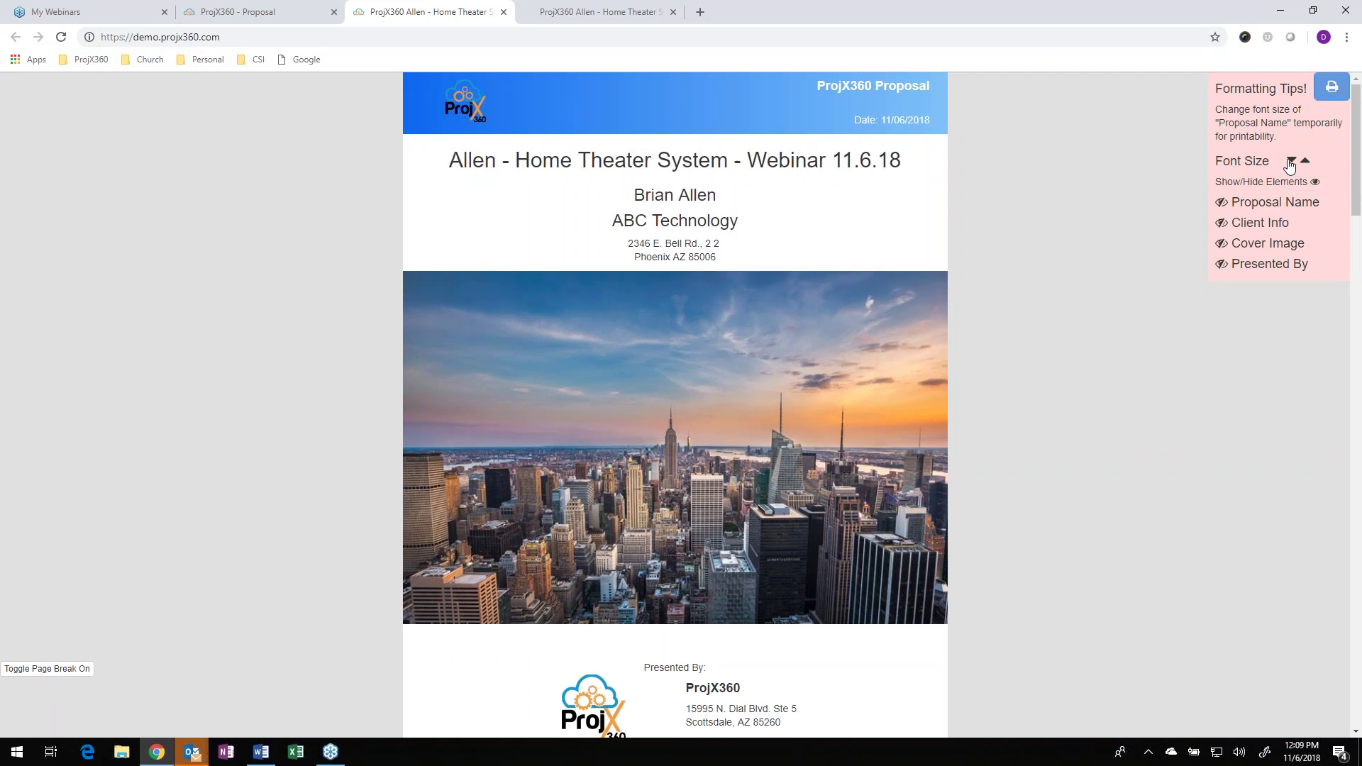
left_click(1325, 91)
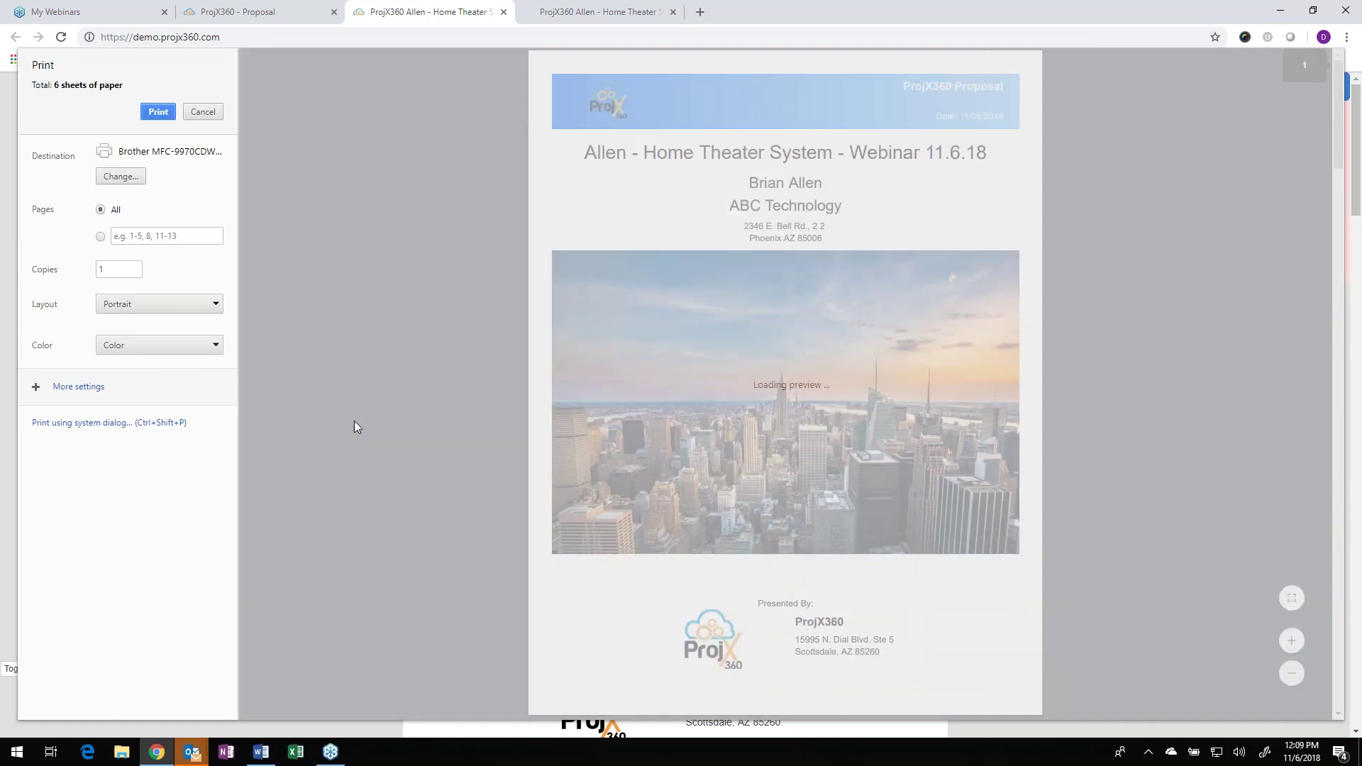
scroll(357, 420, "down", 13)
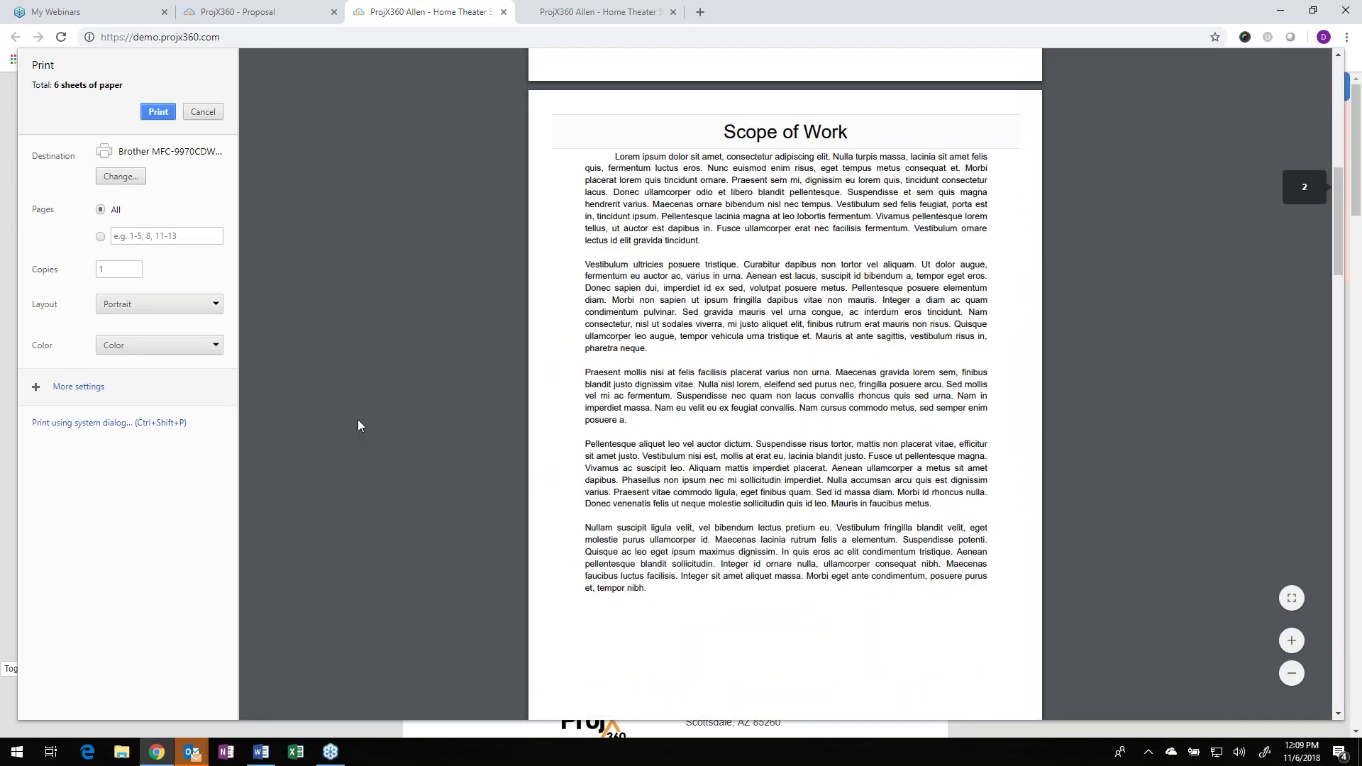
scroll(358, 419, "down", 4)
scroll(610, 474, "down", 4)
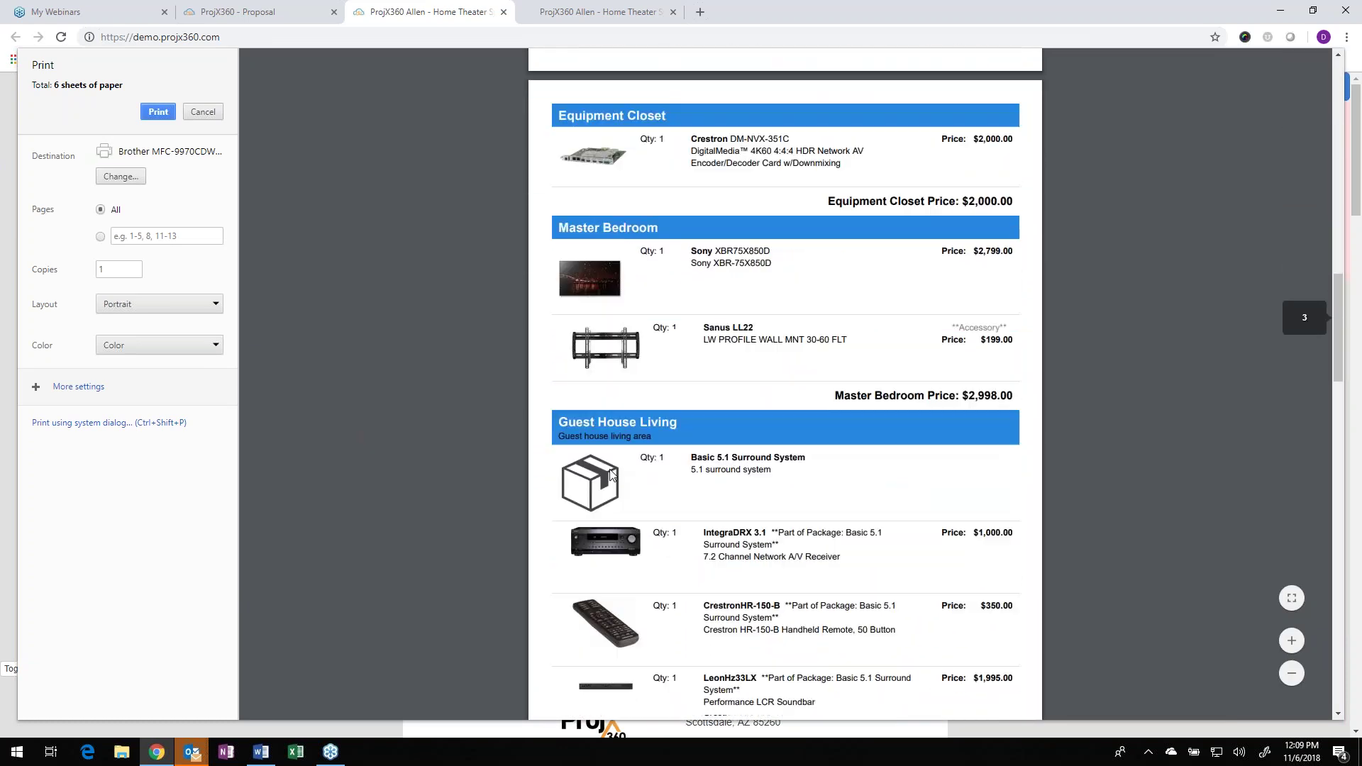
scroll(610, 474, "down", 4)
scroll(608, 472, "up", 4)
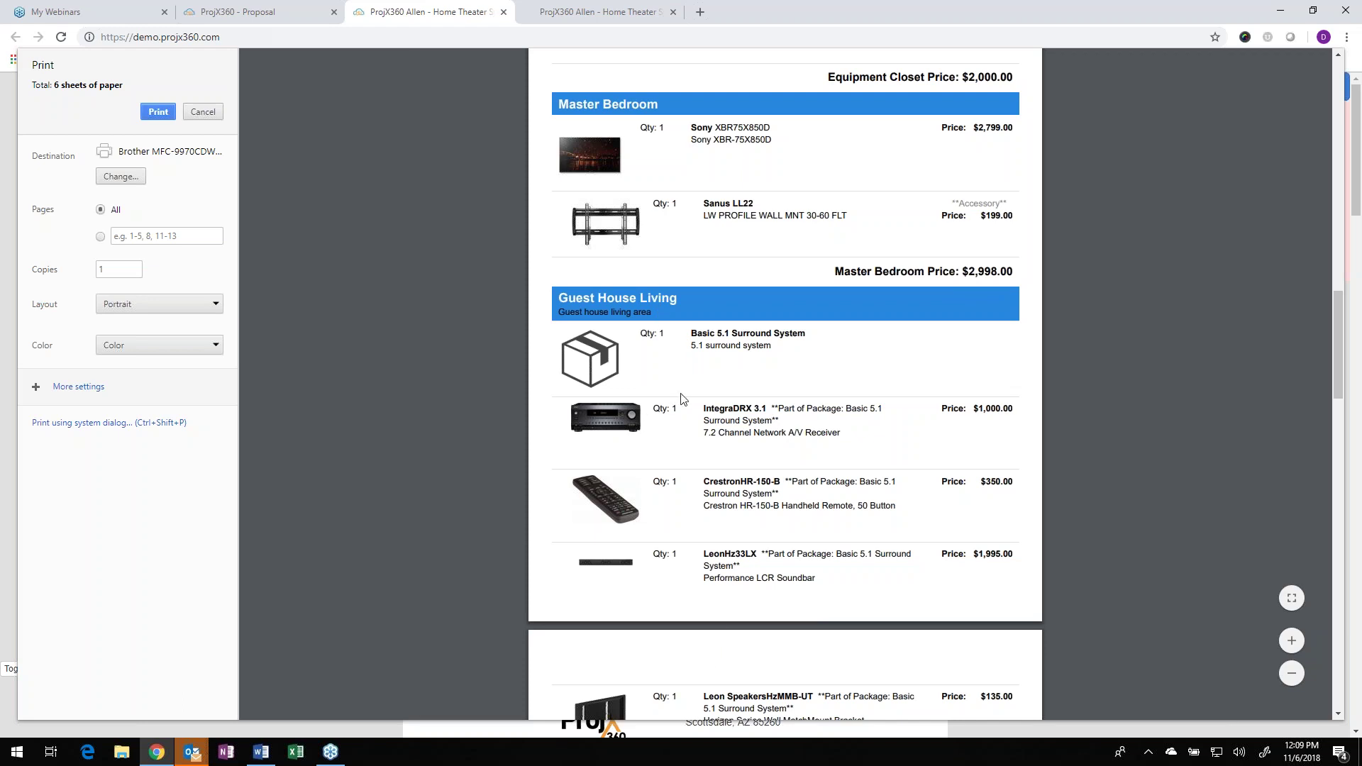
left_click(203, 112)
- Turn on a page break before the Guest House Living section and check it in the print preview
scroll(202, 347, "down", 9)
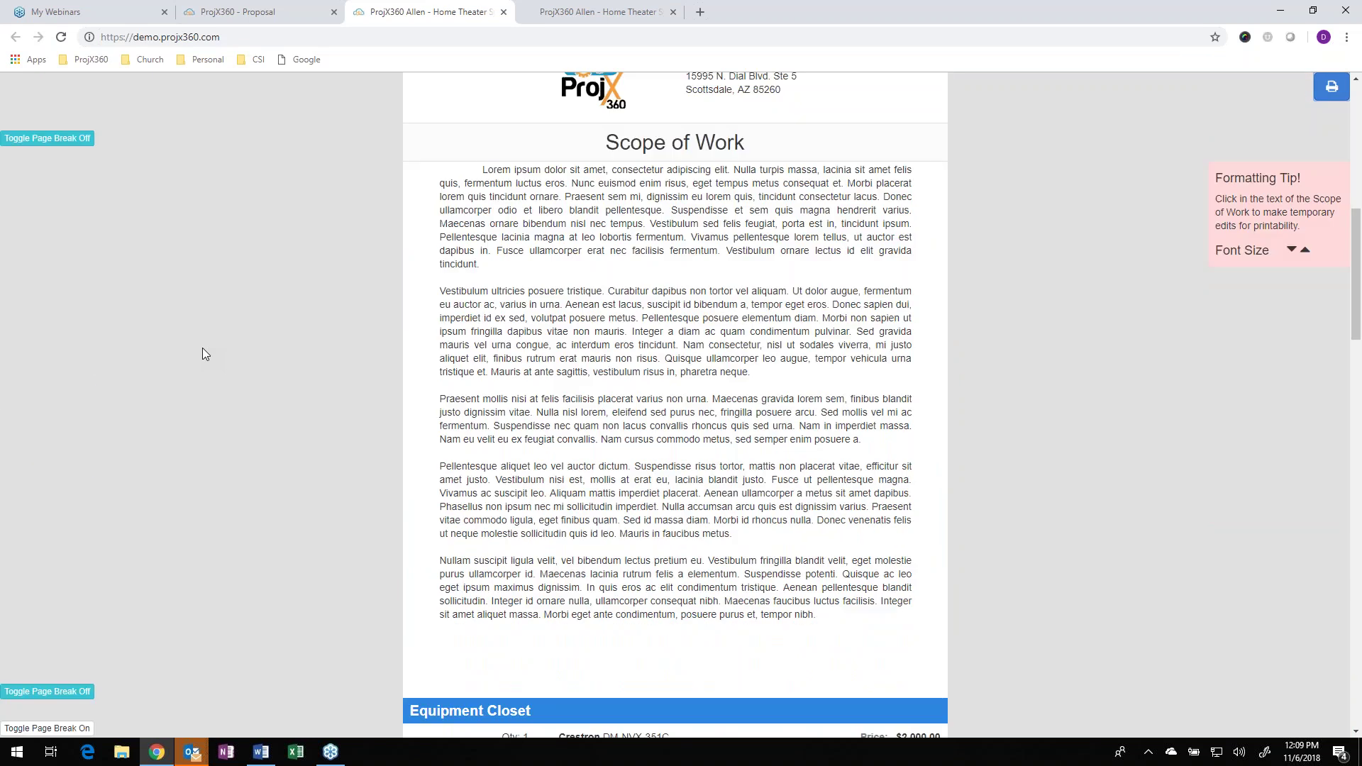
scroll(203, 348, "down", 8)
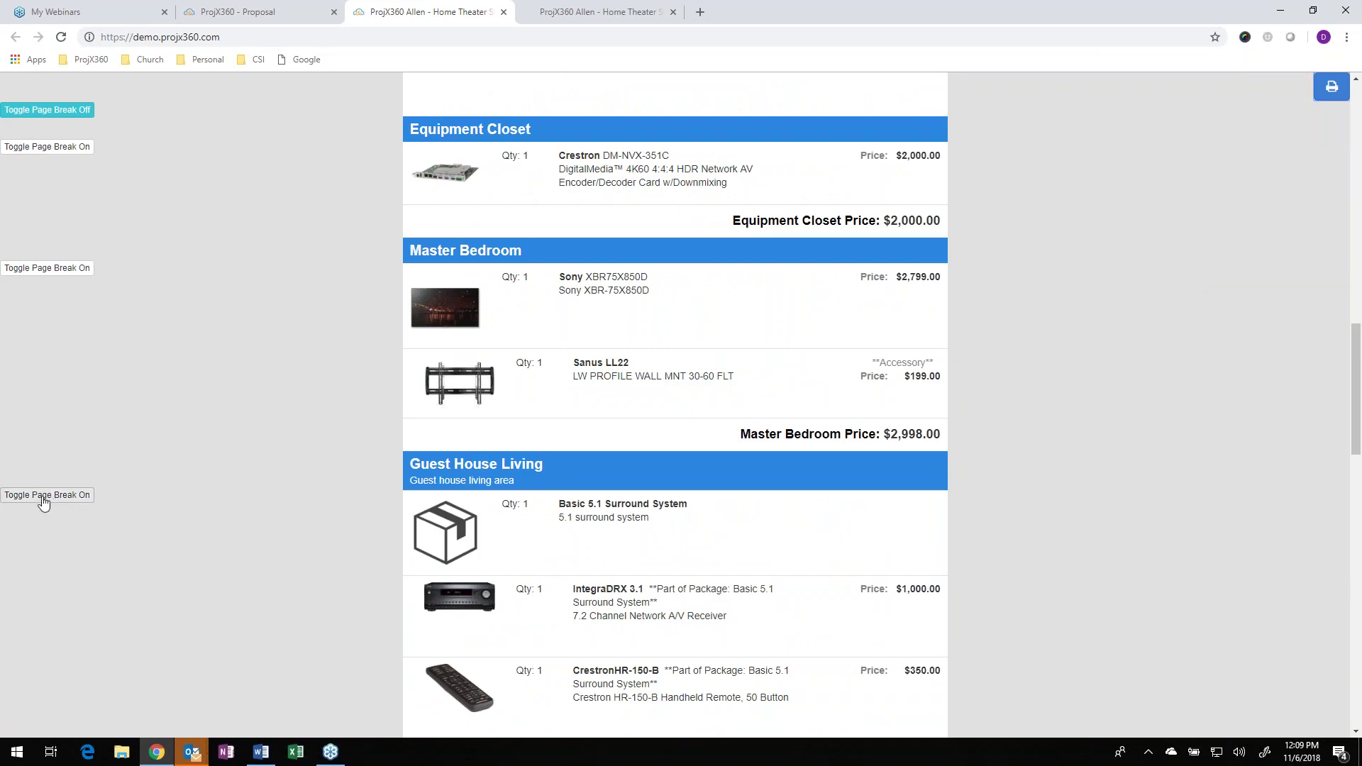
left_click(43, 497)
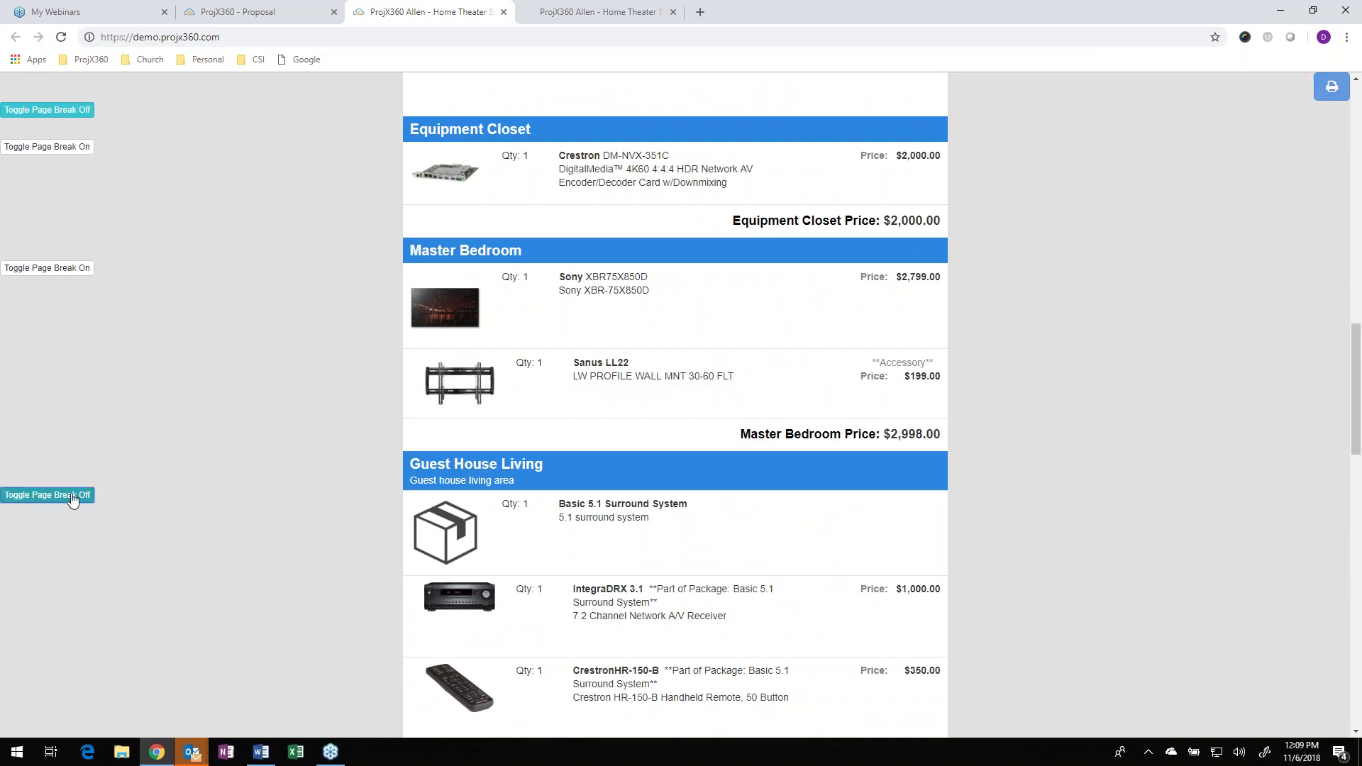
left_click(1332, 88)
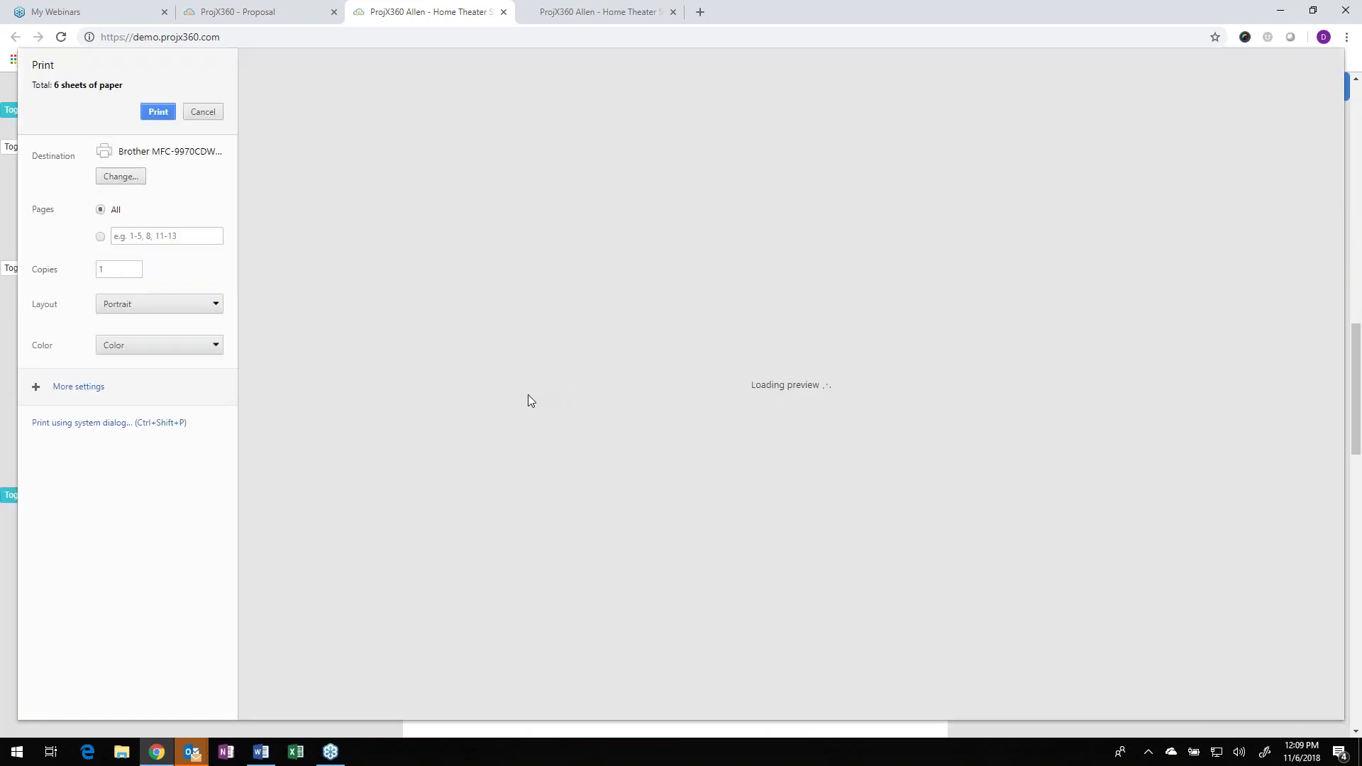
scroll(529, 399, "down", 9)
scroll(666, 365, "down", 10)
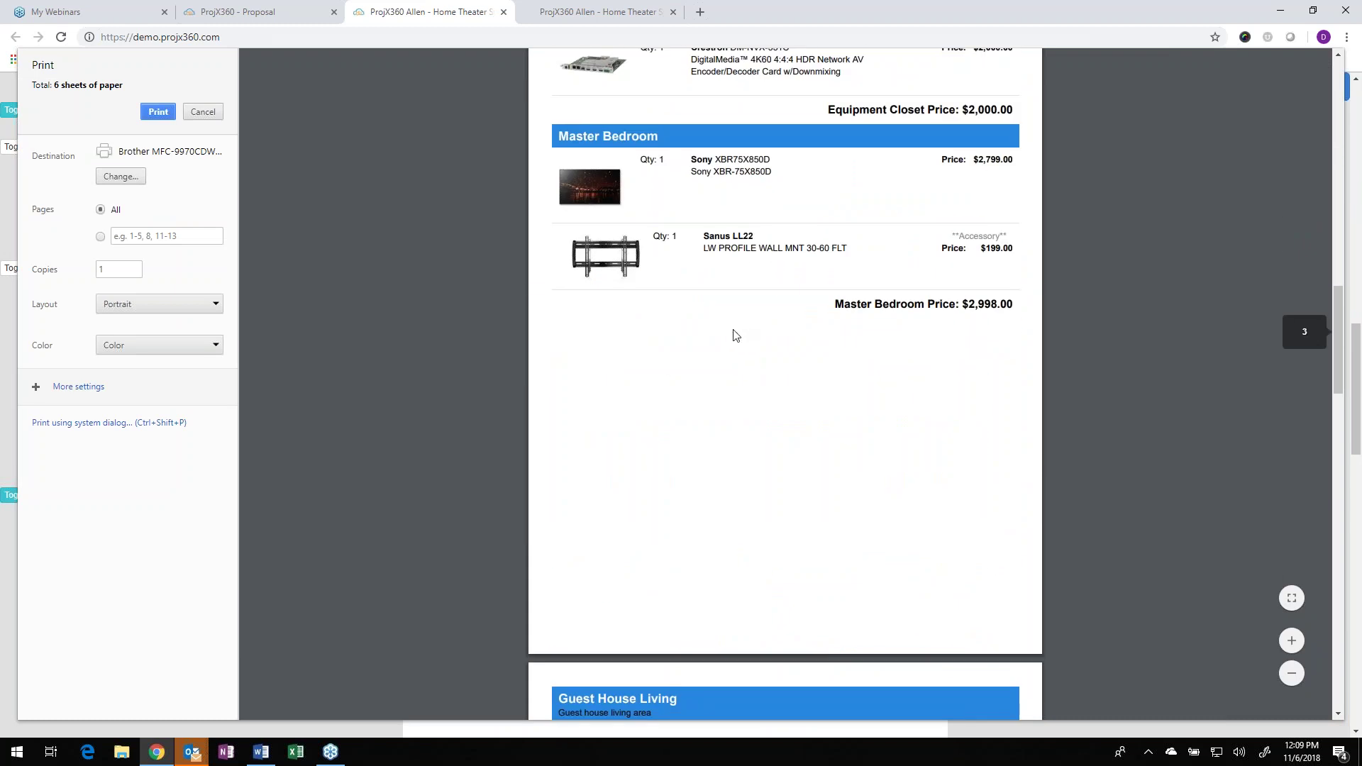
- Check the pages from Guest House Living through the contract's signature lines in the print preview, and close it without printing
scroll(735, 335, "down", 8)
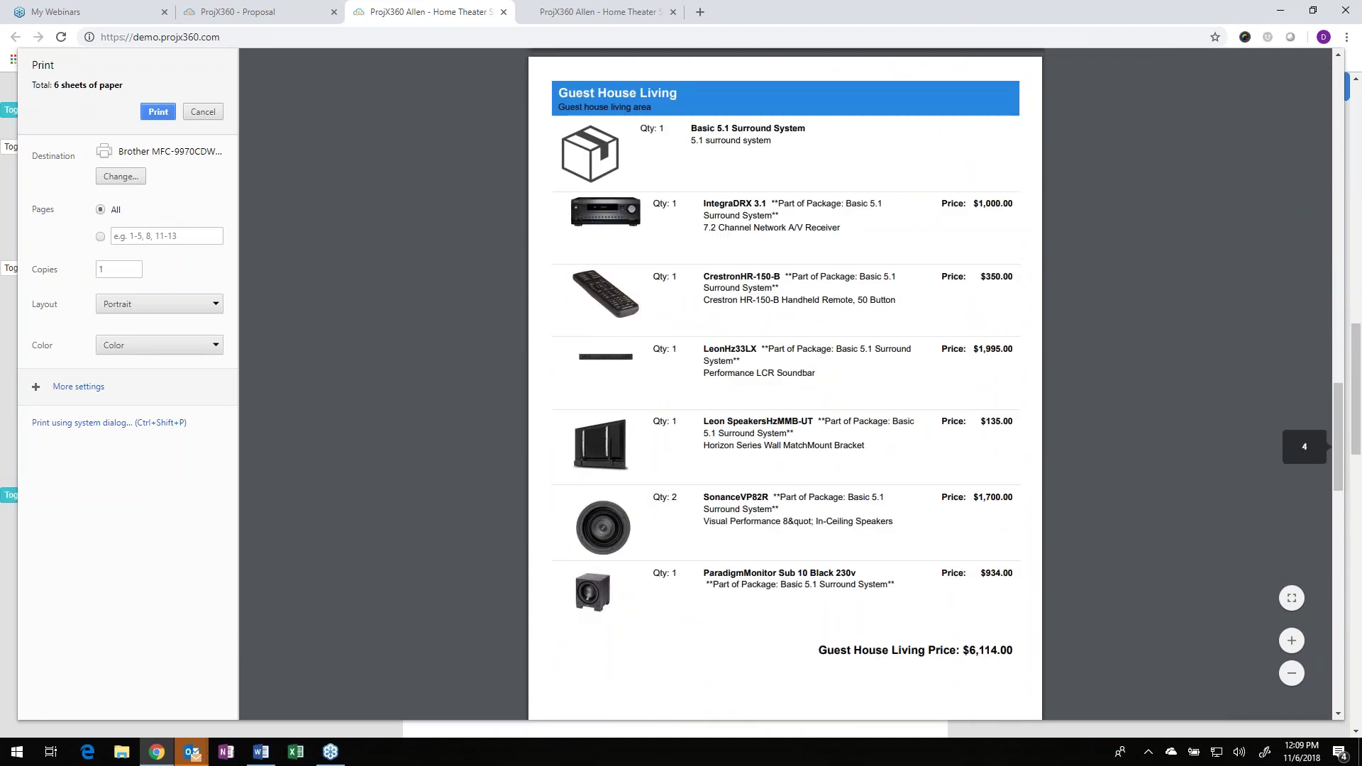
scroll(705, 413, "down", 7)
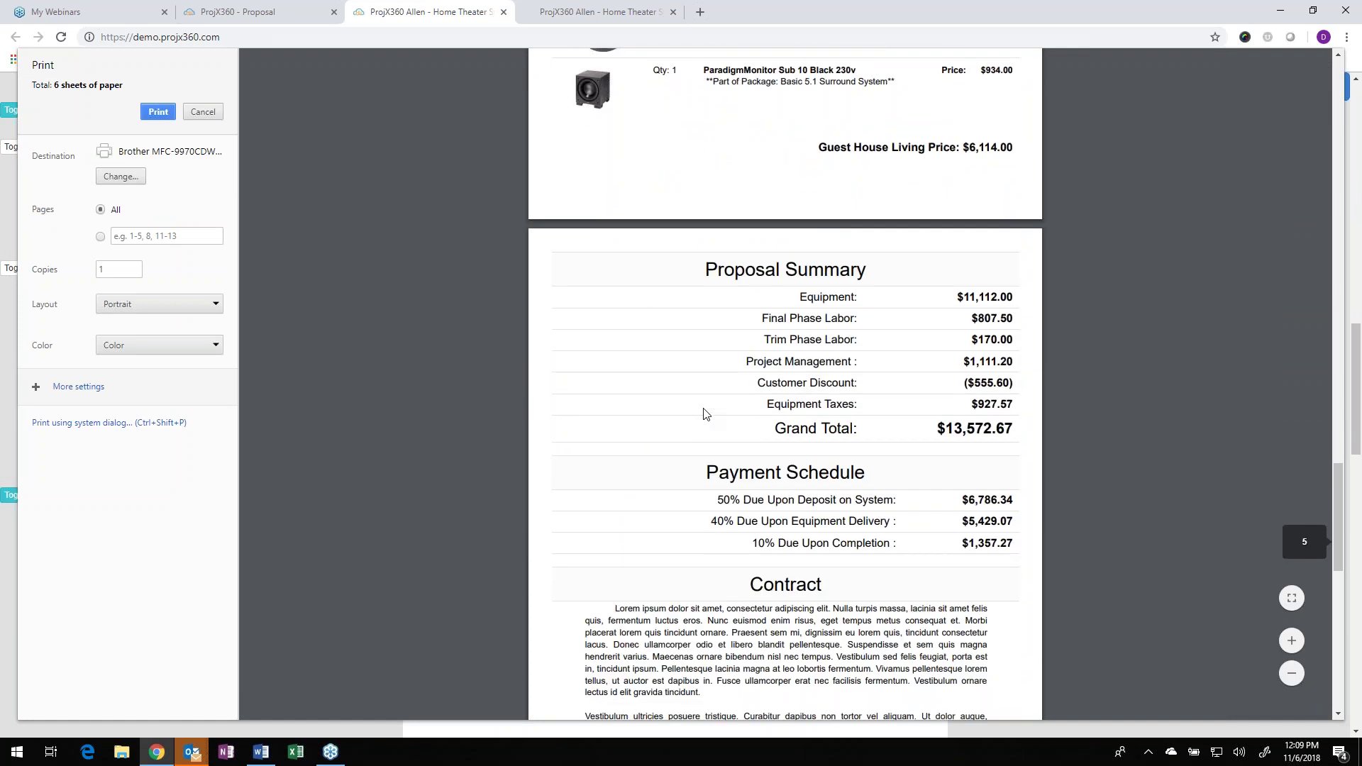
scroll(705, 414, "down", 7)
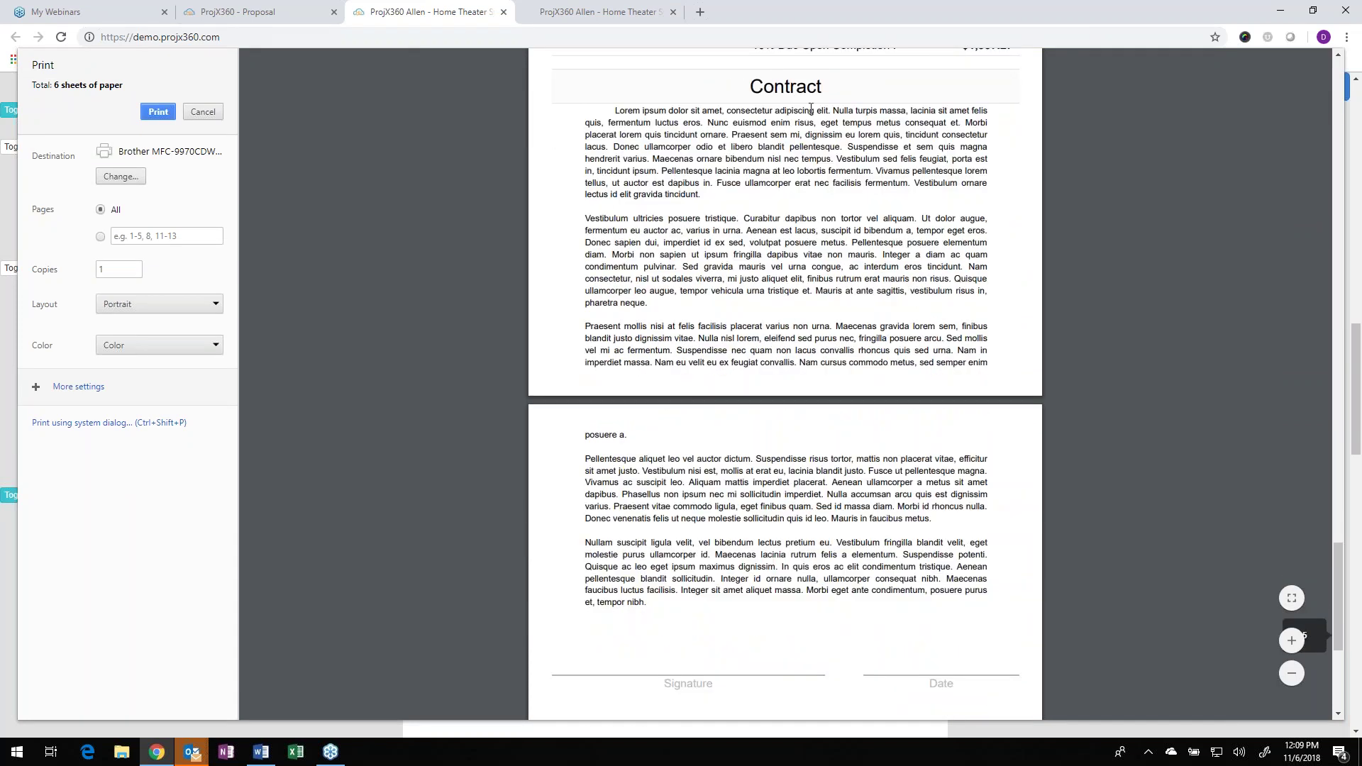
scroll(735, 317, "up", 4)
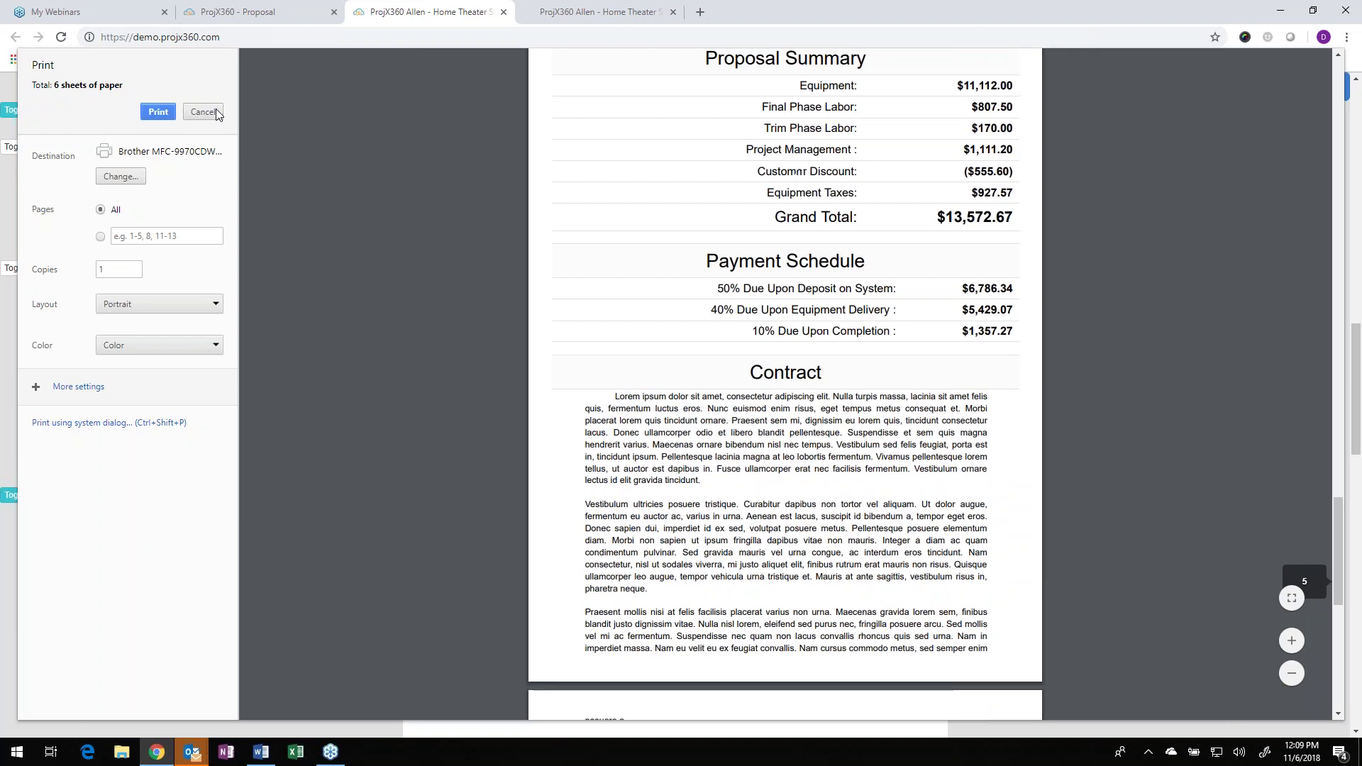
left_click(208, 111)
- Turn on a page break before the Contract section of the proposal document
scroll(265, 471, "down", 10)
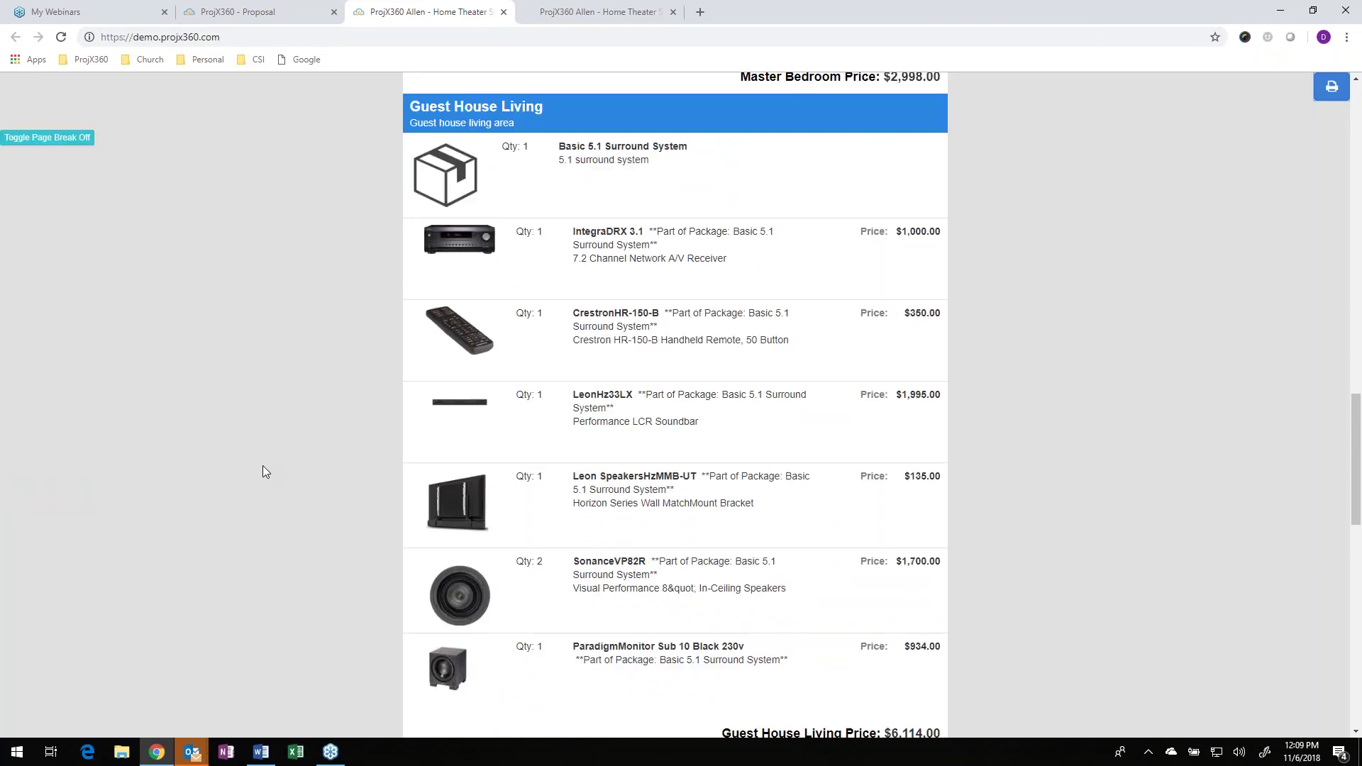
scroll(262, 468, "down", 3)
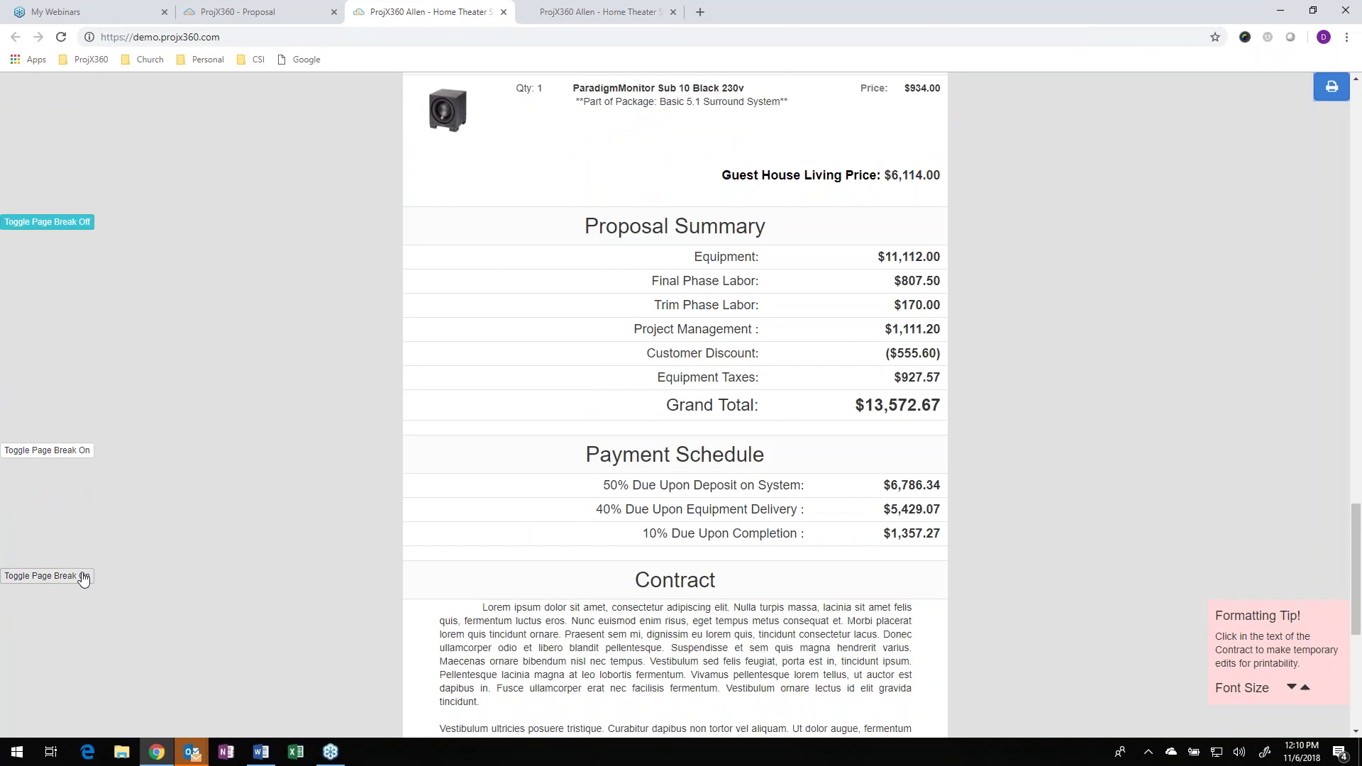
left_click(79, 577)
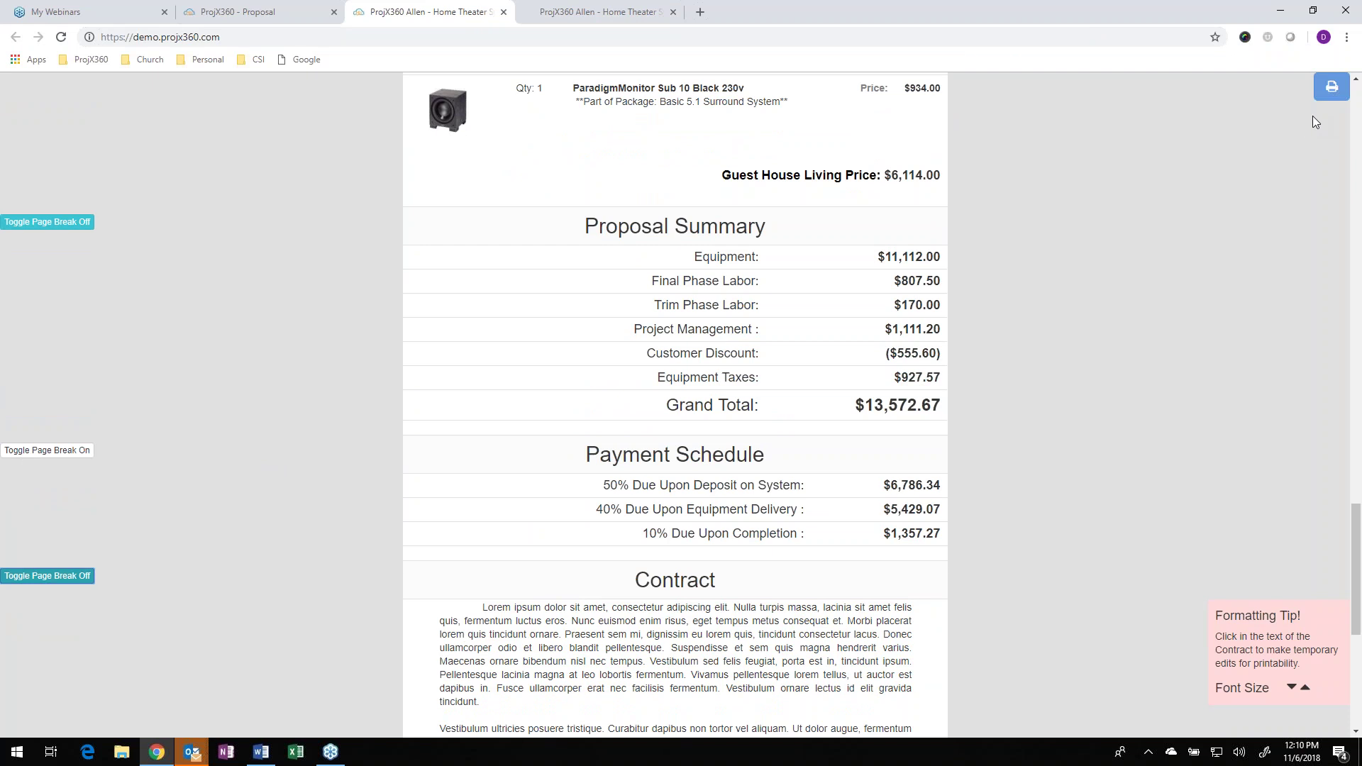
- Check all page breaks from cover page to Contract in the print preview, and close the document and the proposal generation dialog
left_click(1331, 87)
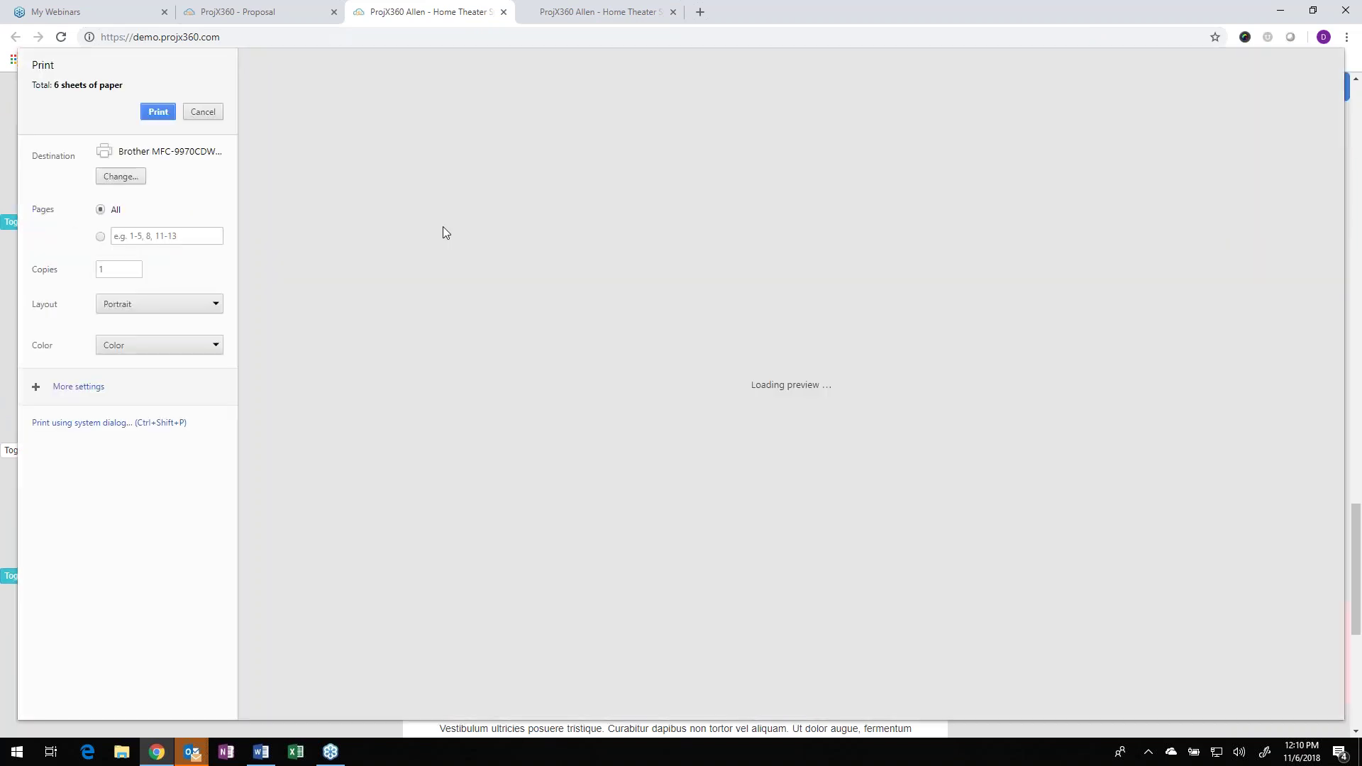
scroll(444, 245, "down", 10)
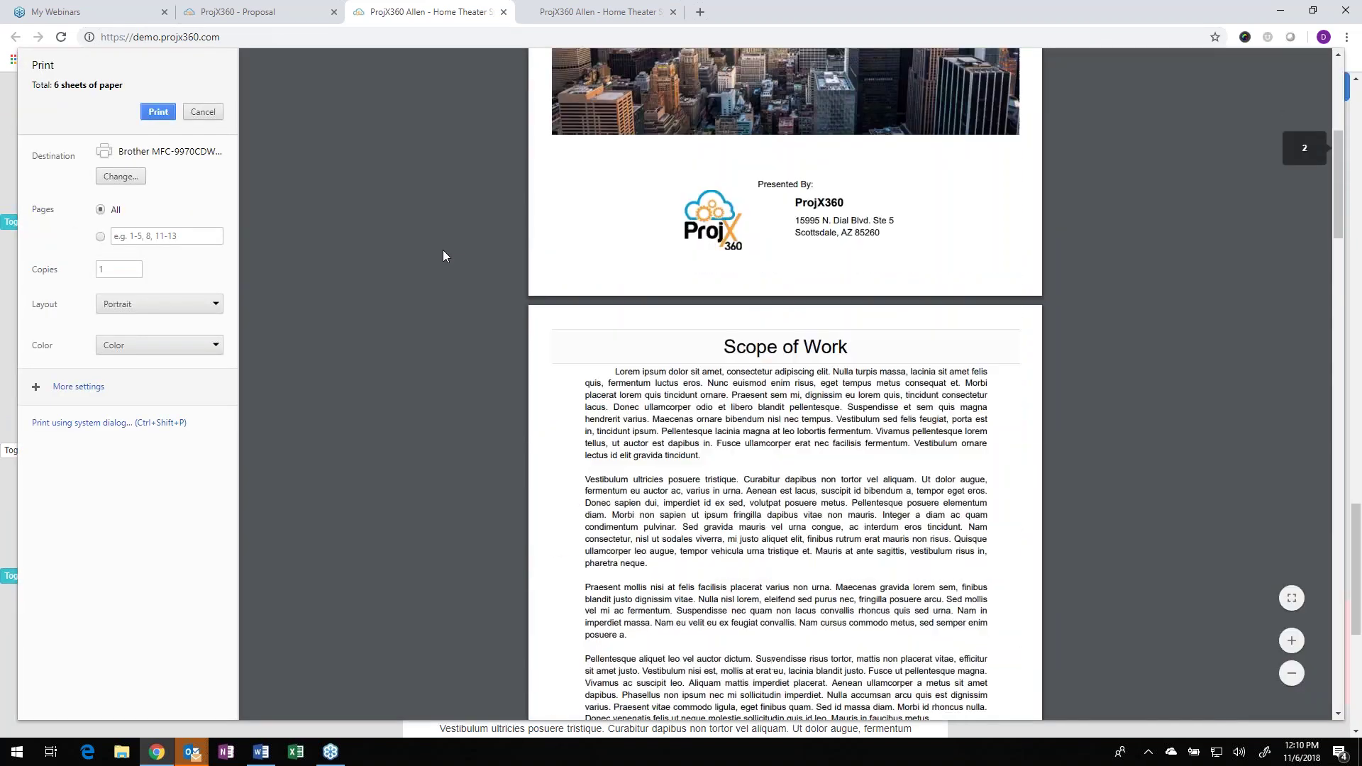
scroll(440, 247, "down", 20)
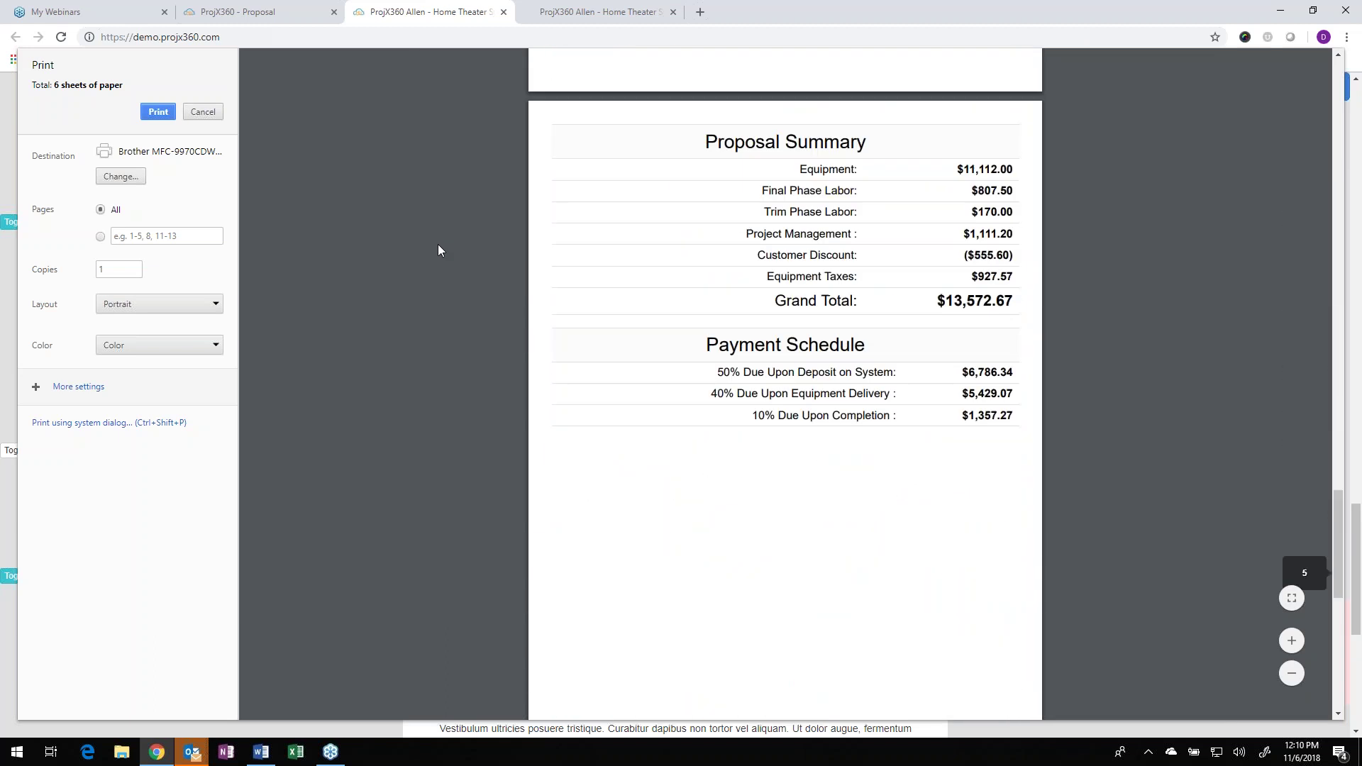
scroll(436, 245, "up", 5)
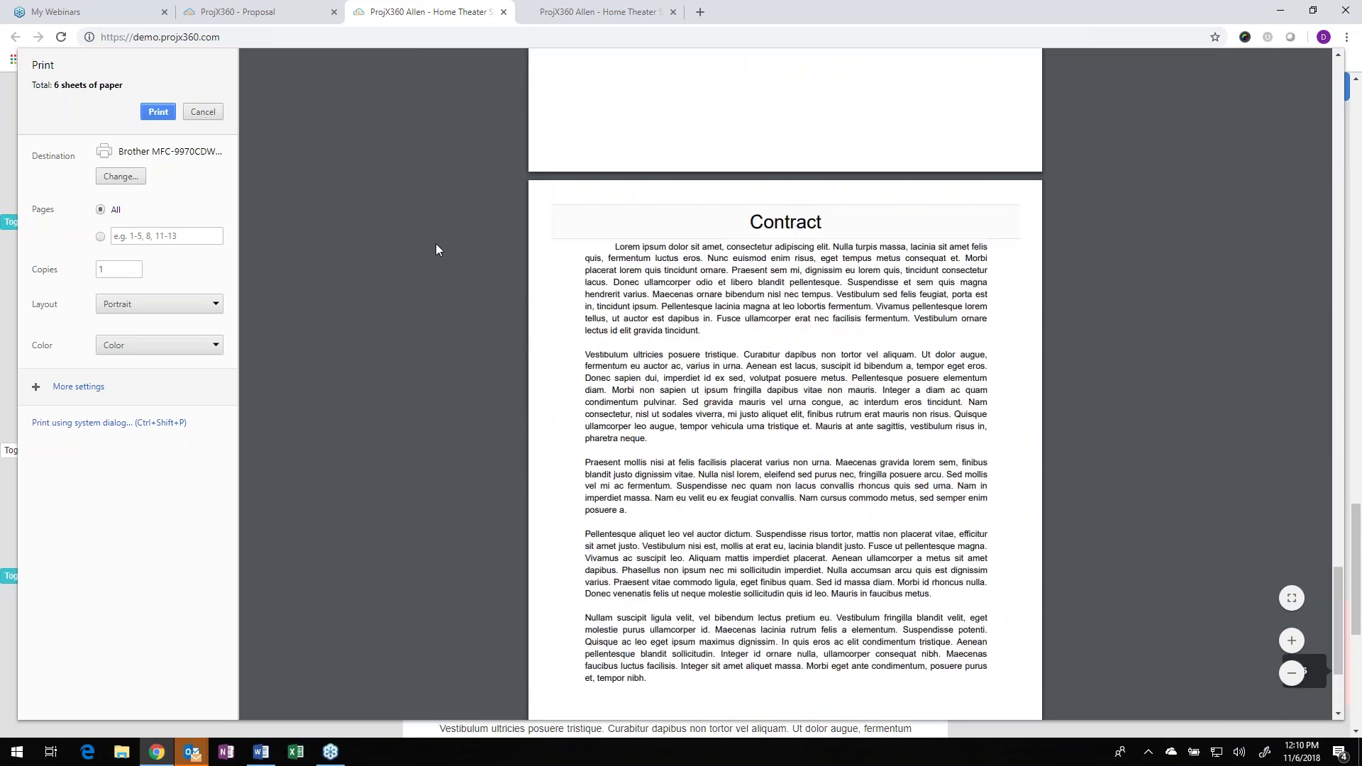
scroll(436, 244, "up", 8)
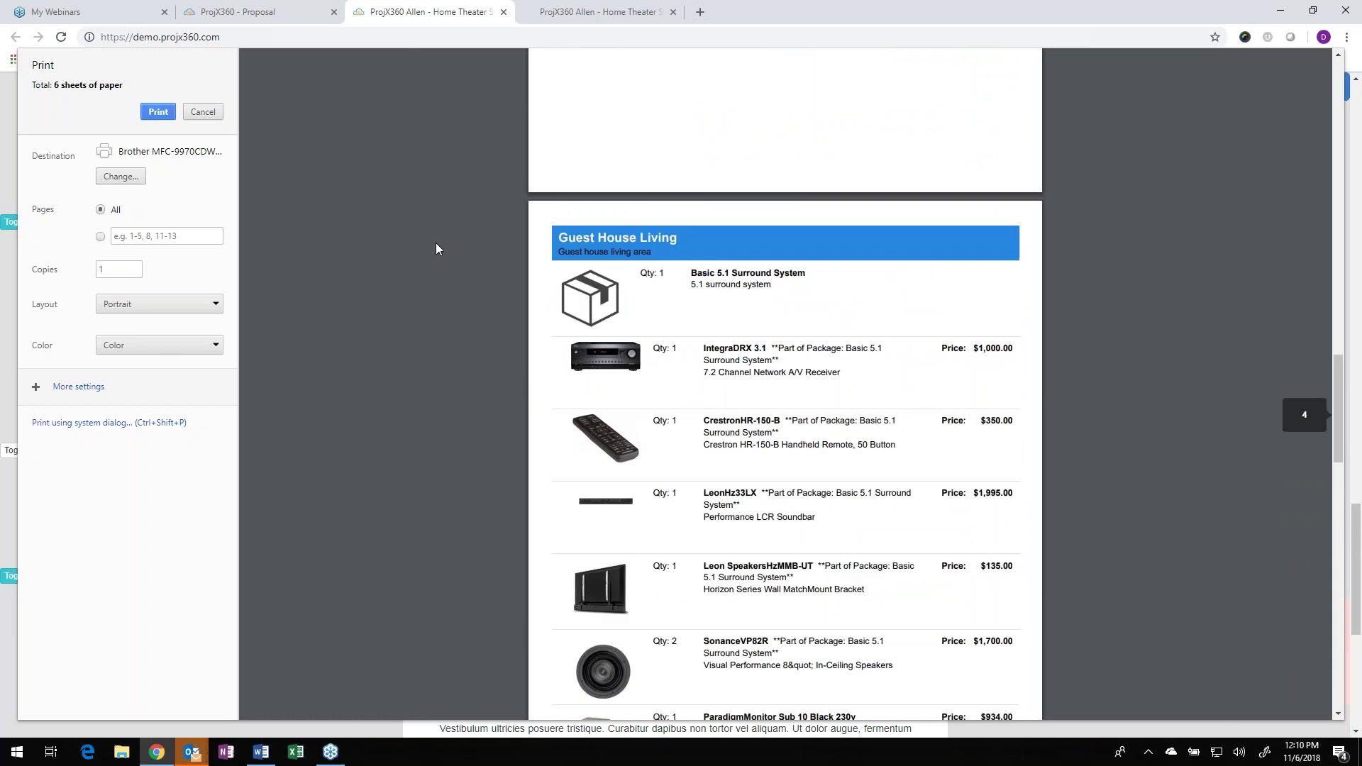
scroll(435, 248, "up", 10)
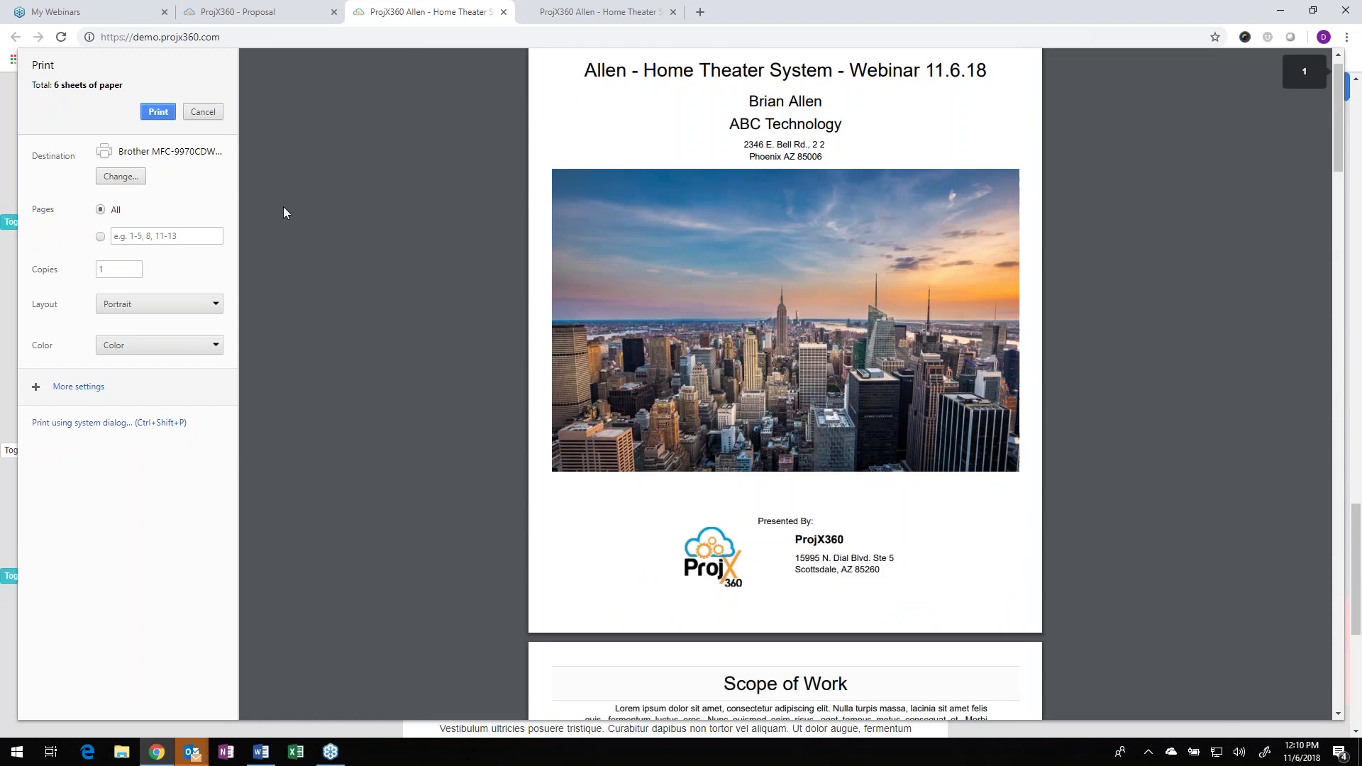
left_click(504, 12)
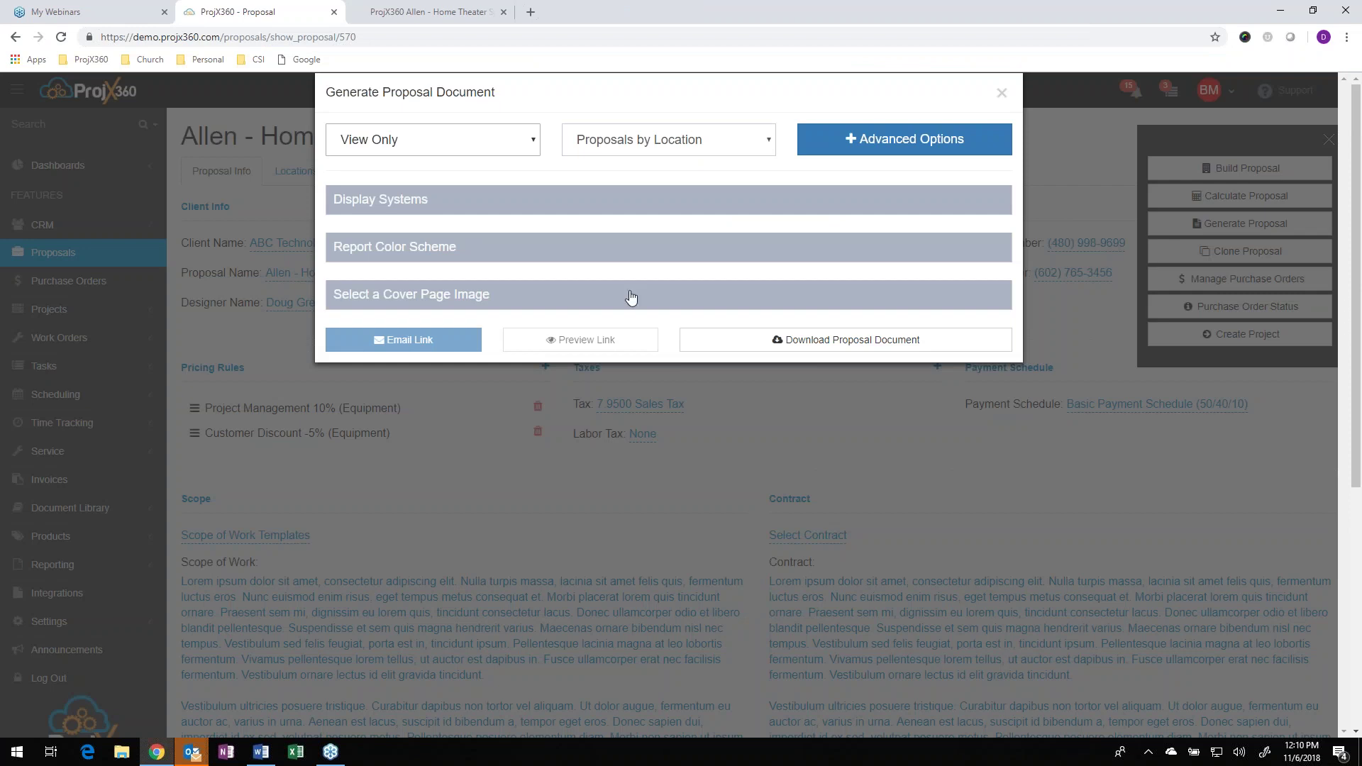
left_click(1000, 93)
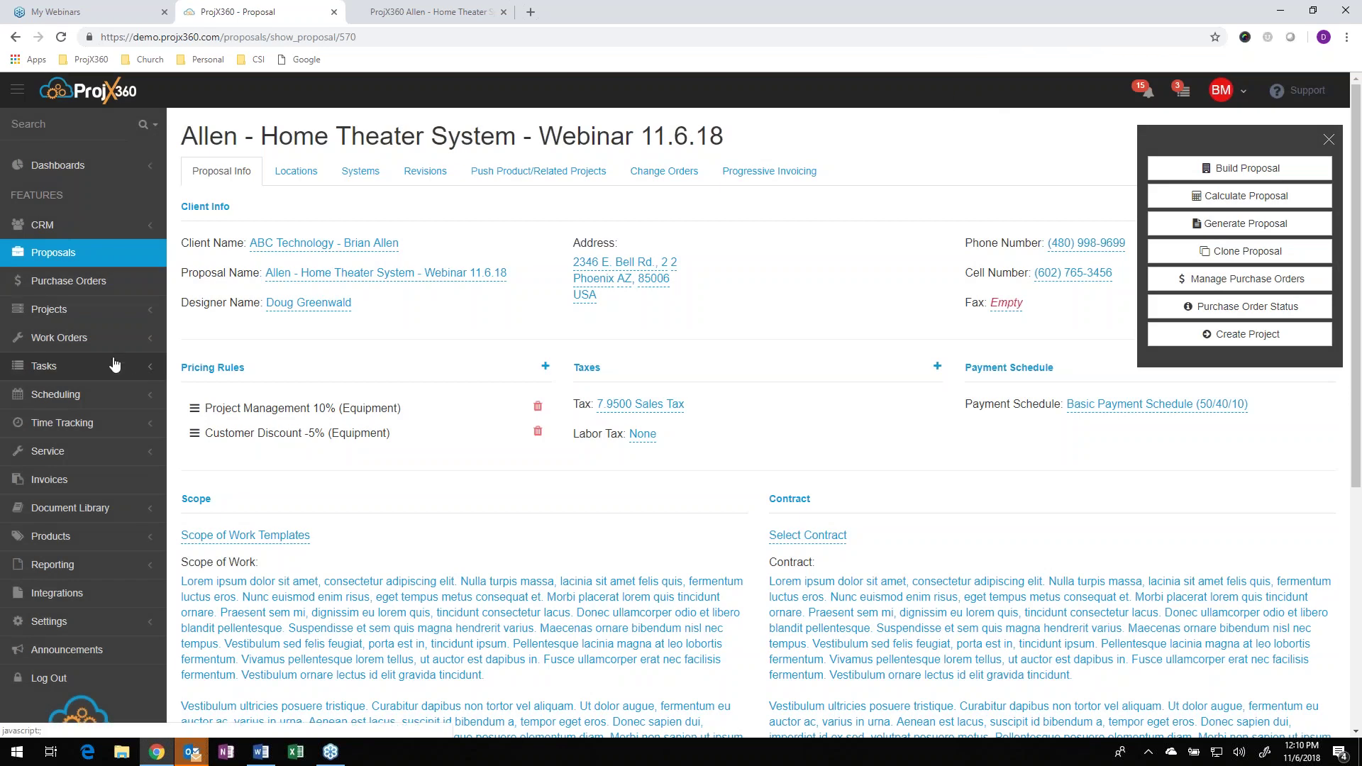
- Open a new work order form from the full work orders list, view its client choices, and close it unsaved
left_click(92, 339)
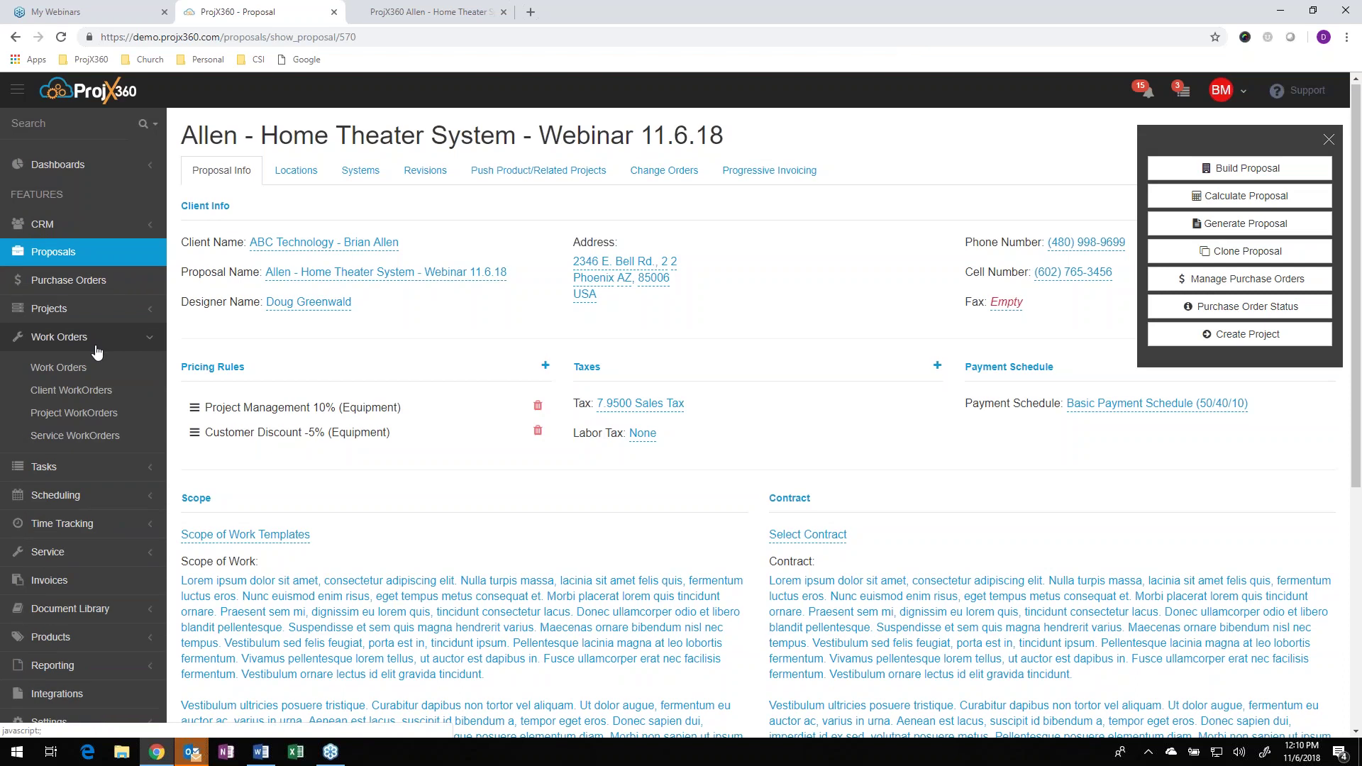
scroll(80, 353, "down", 1)
left_click(84, 298)
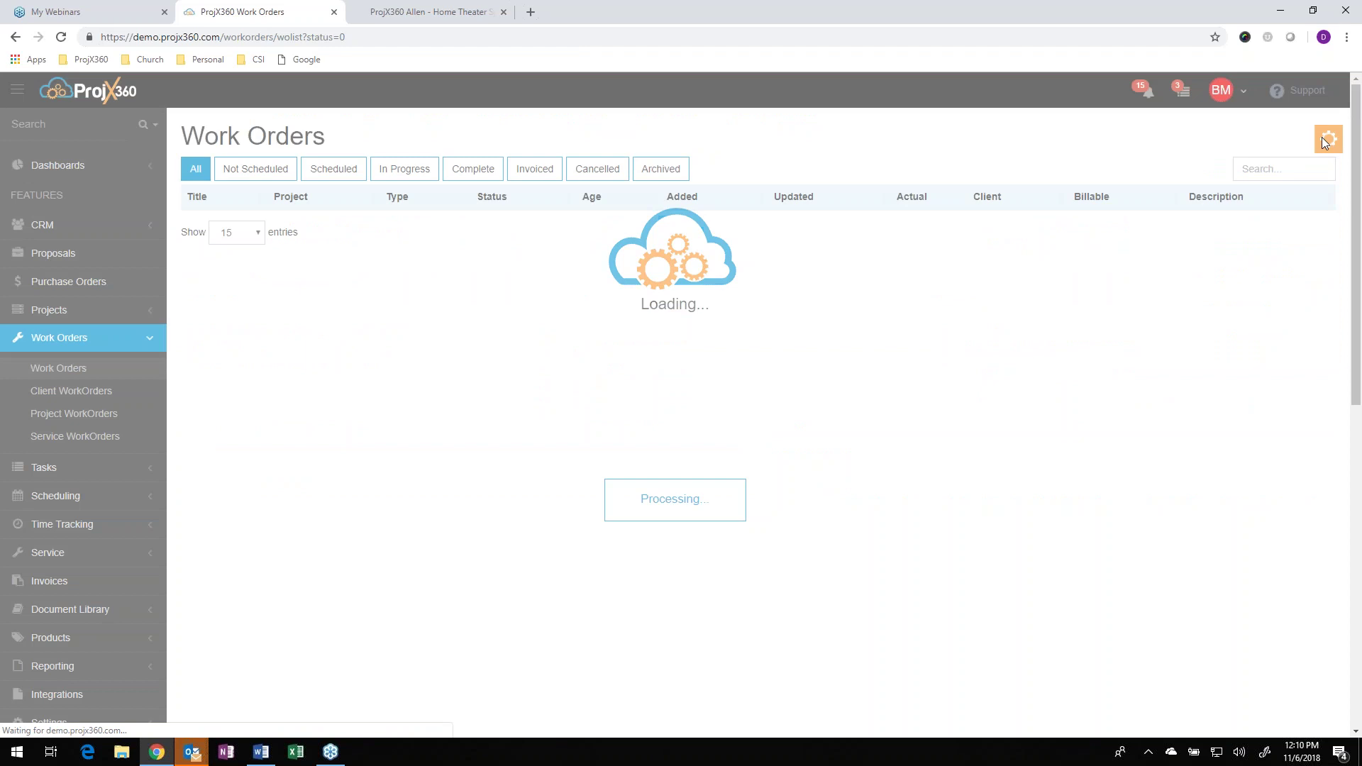
left_click(1324, 138)
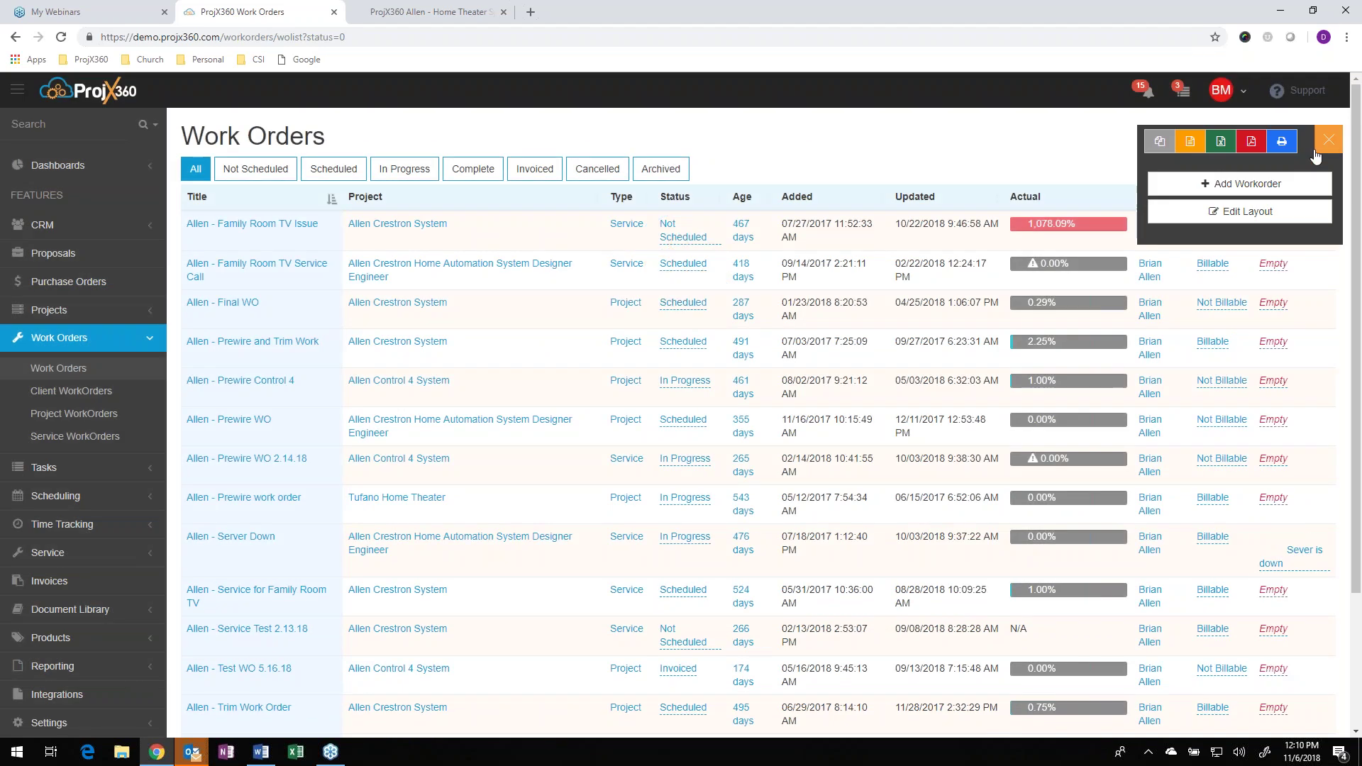
left_click(1241, 183)
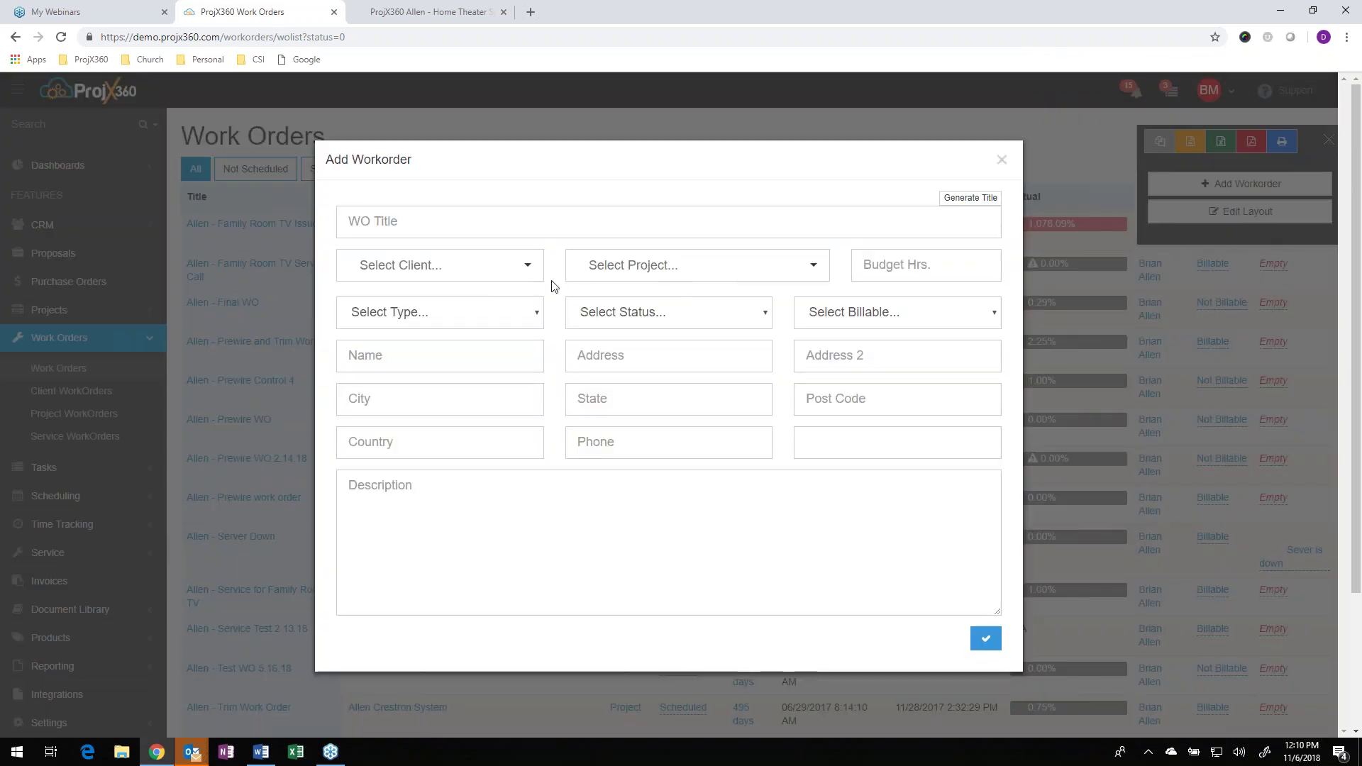
left_click(493, 281)
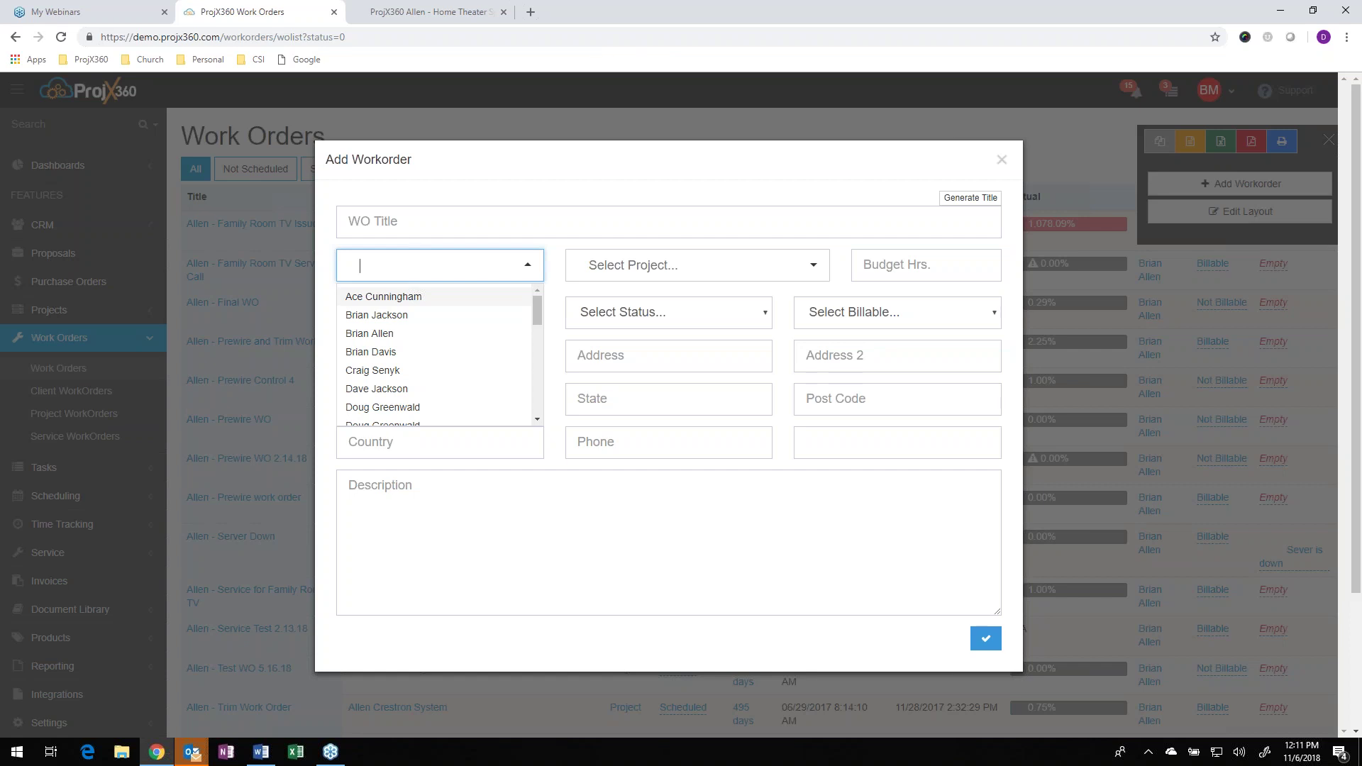
left_click(1001, 160)
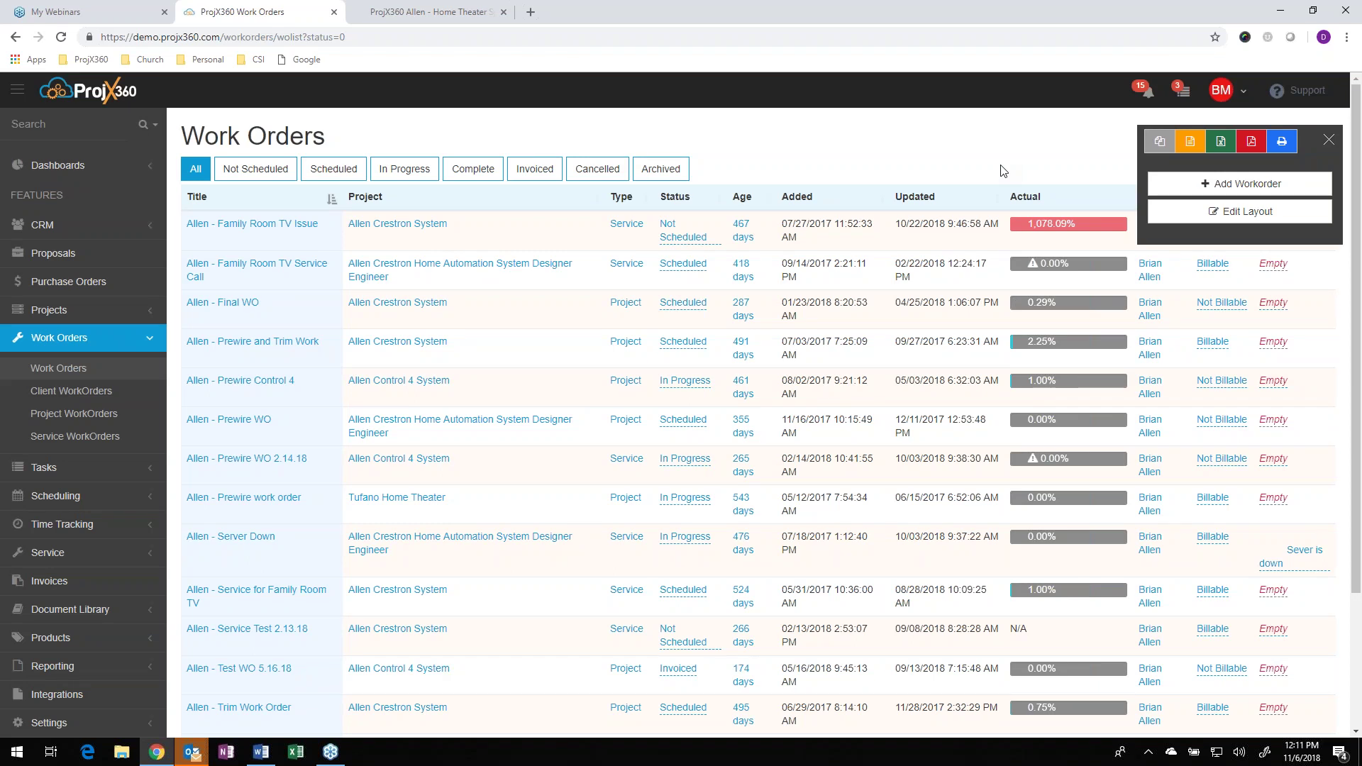
- Reopen the Home Theater System - Webinar 11.6.18 proposal and set its generated document type to Proposals by Location
left_click(54, 254)
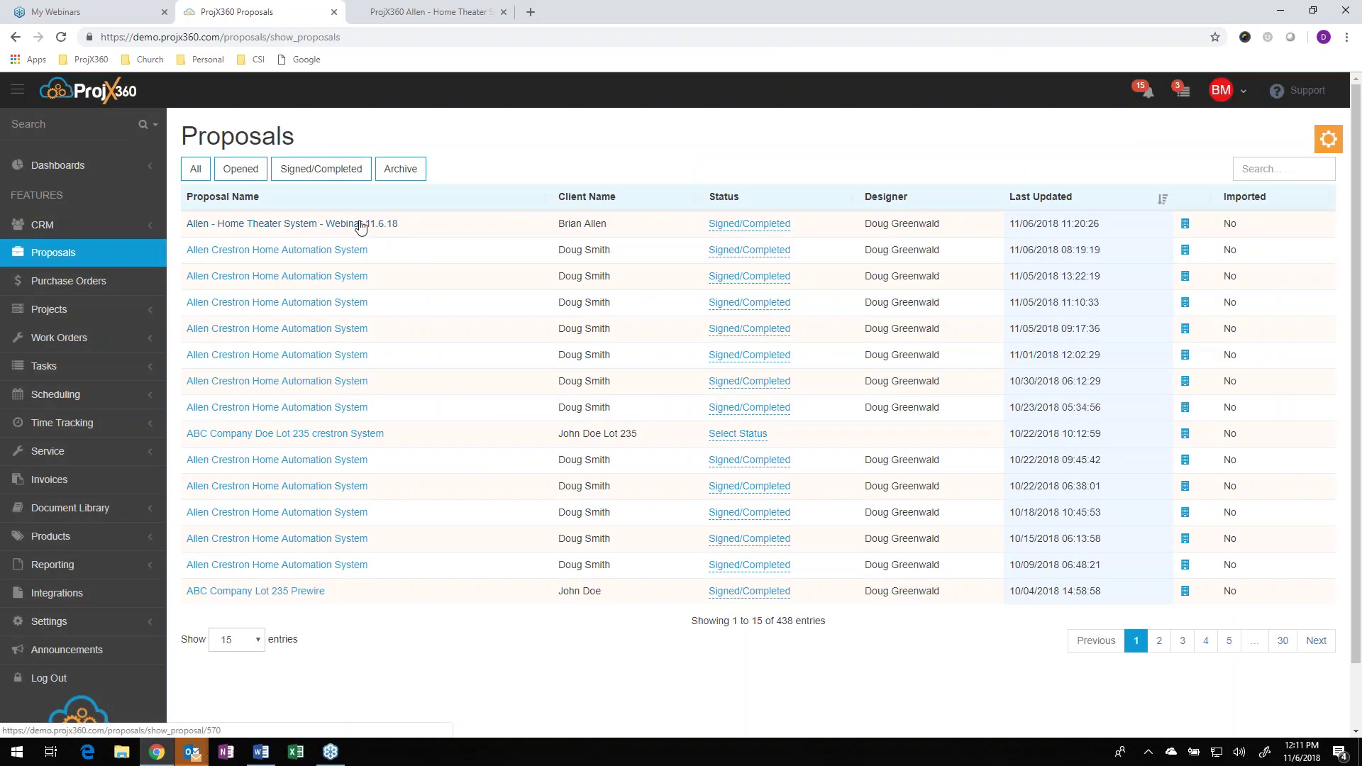
left_click(360, 224)
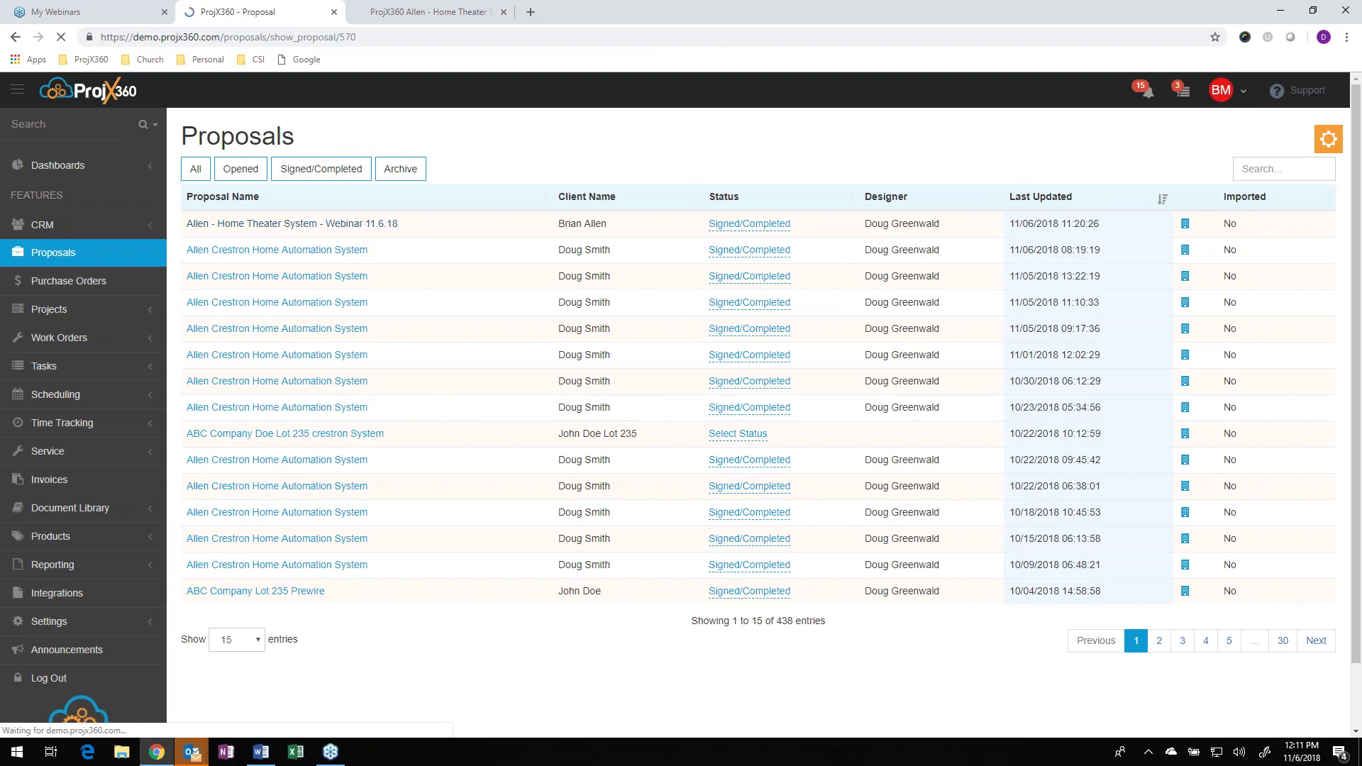
left_click(1328, 139)
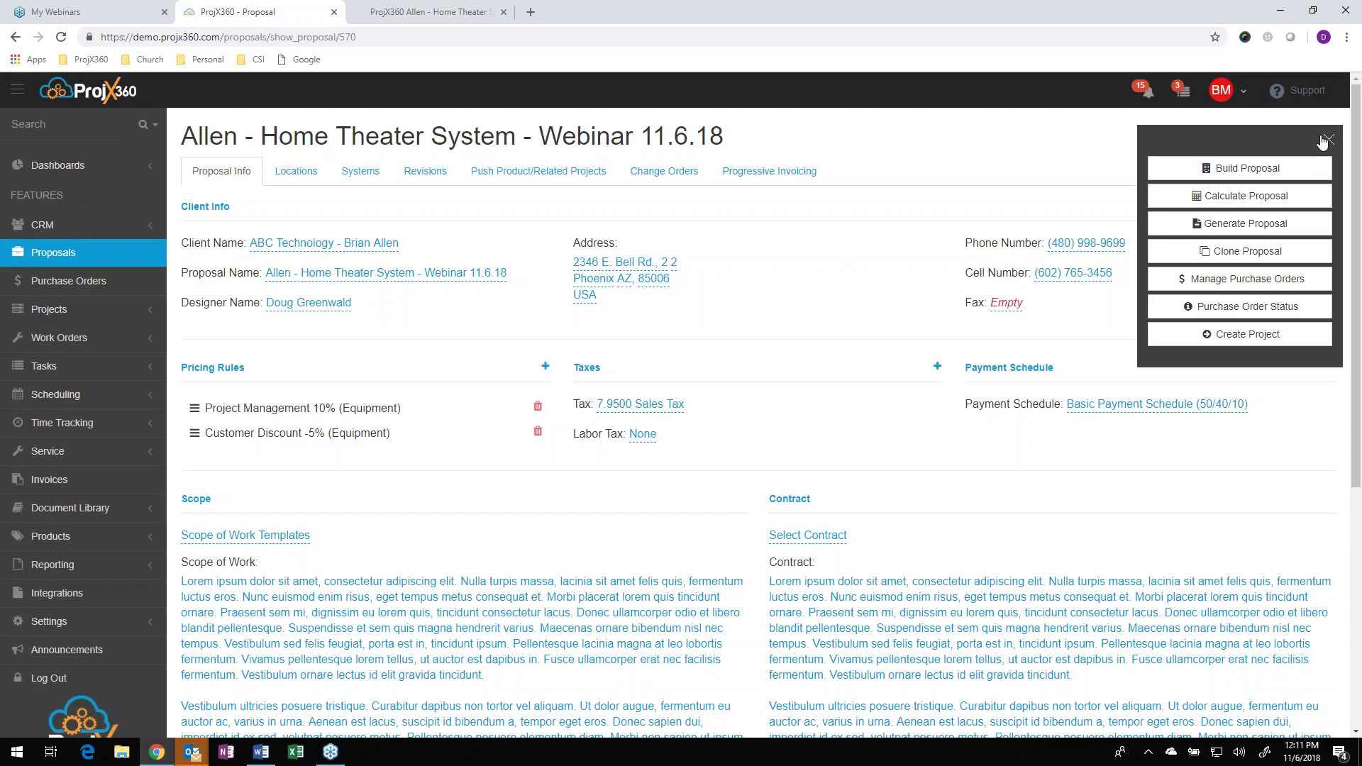
left_click(1246, 224)
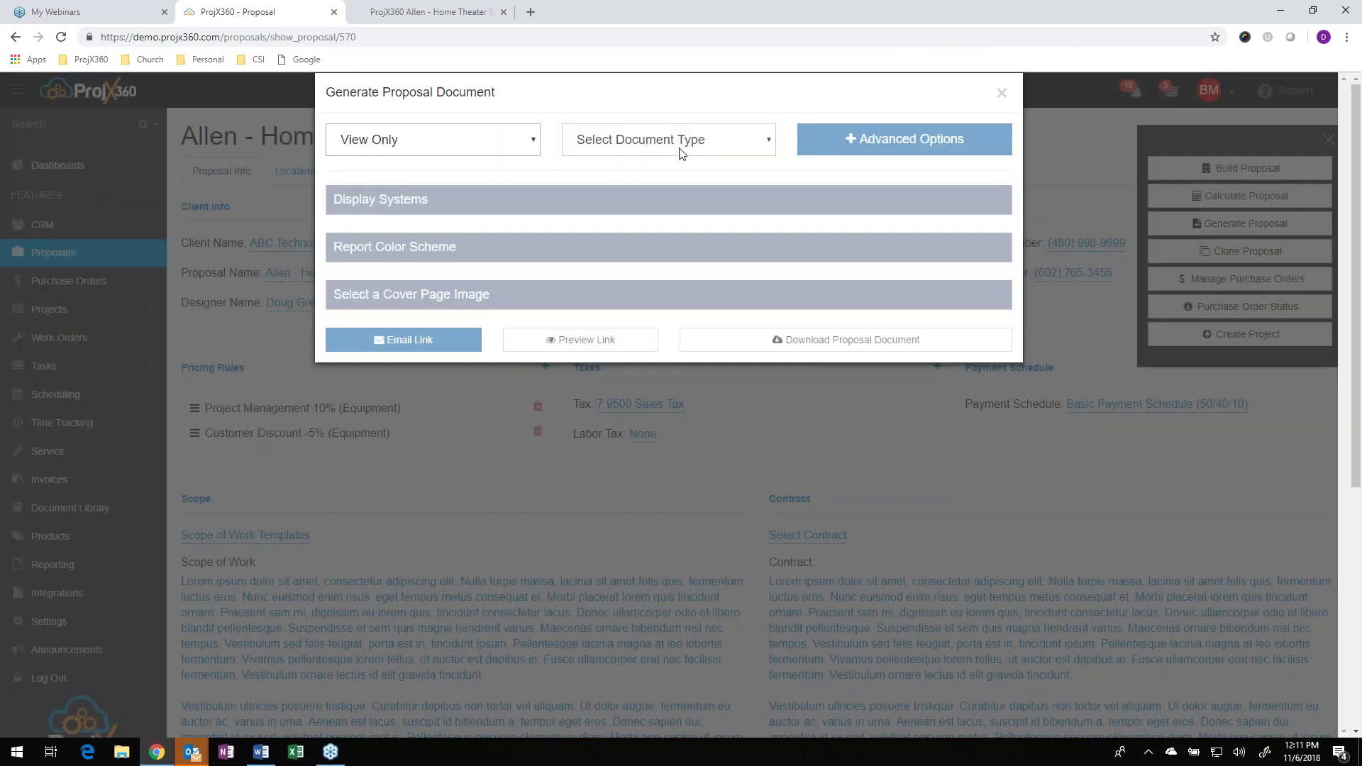
left_click(680, 151)
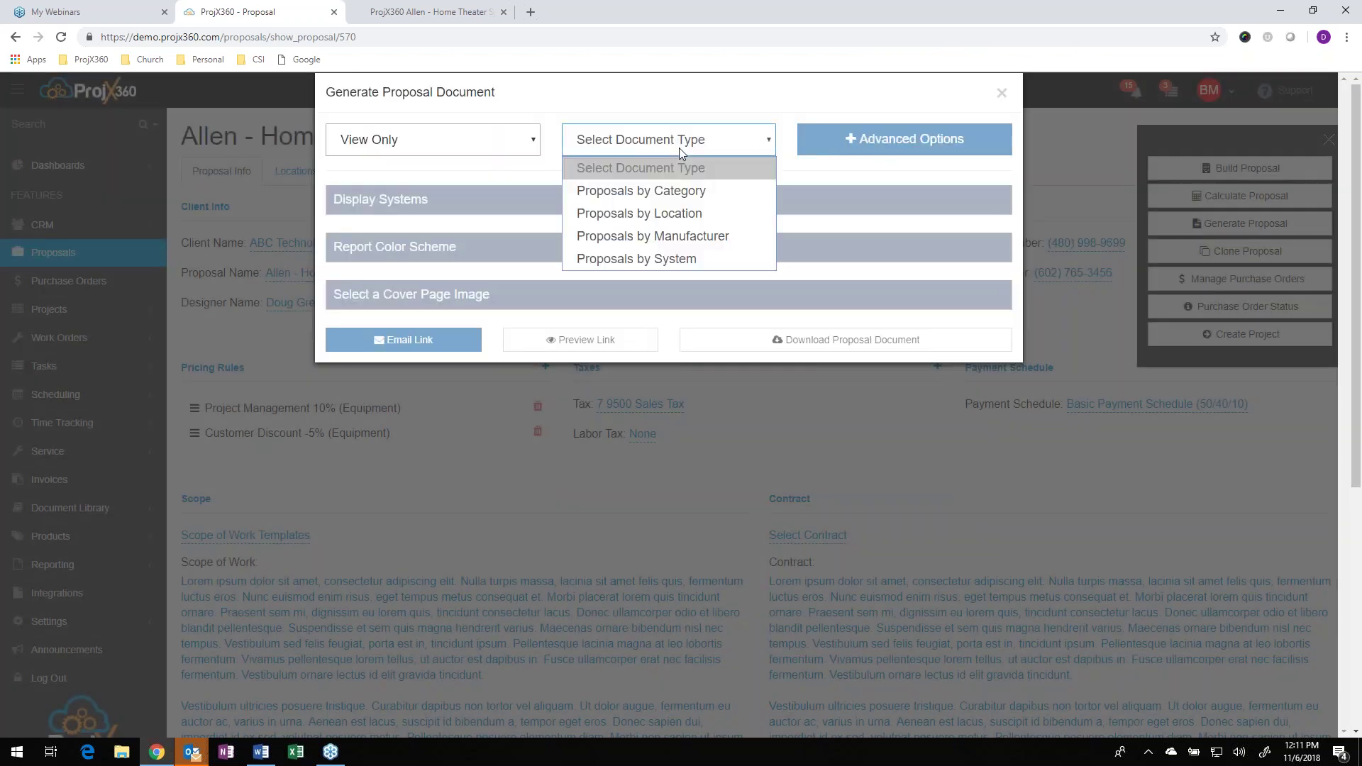
left_click(695, 216)
- Try turning off Show item prices in the document's advanced options, and close them without applying
left_click(913, 139)
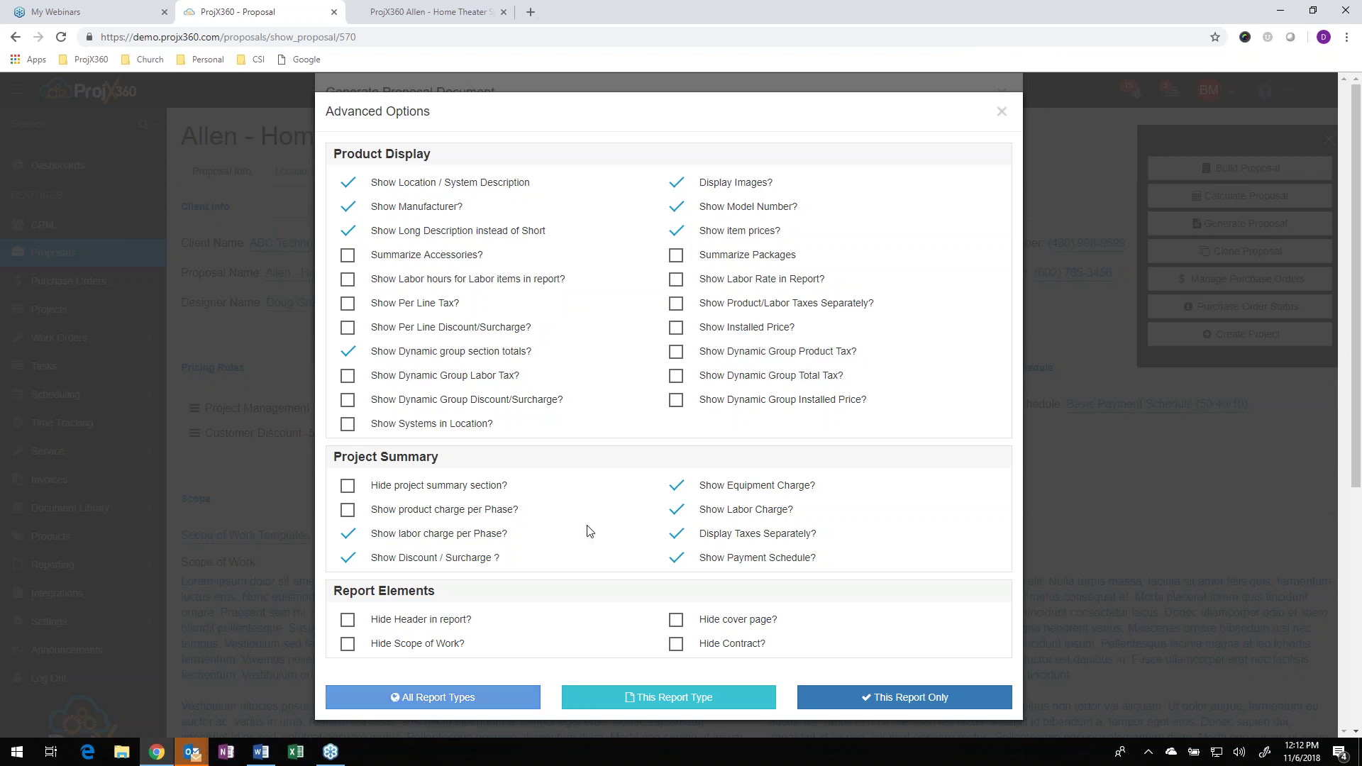
left_click(678, 233)
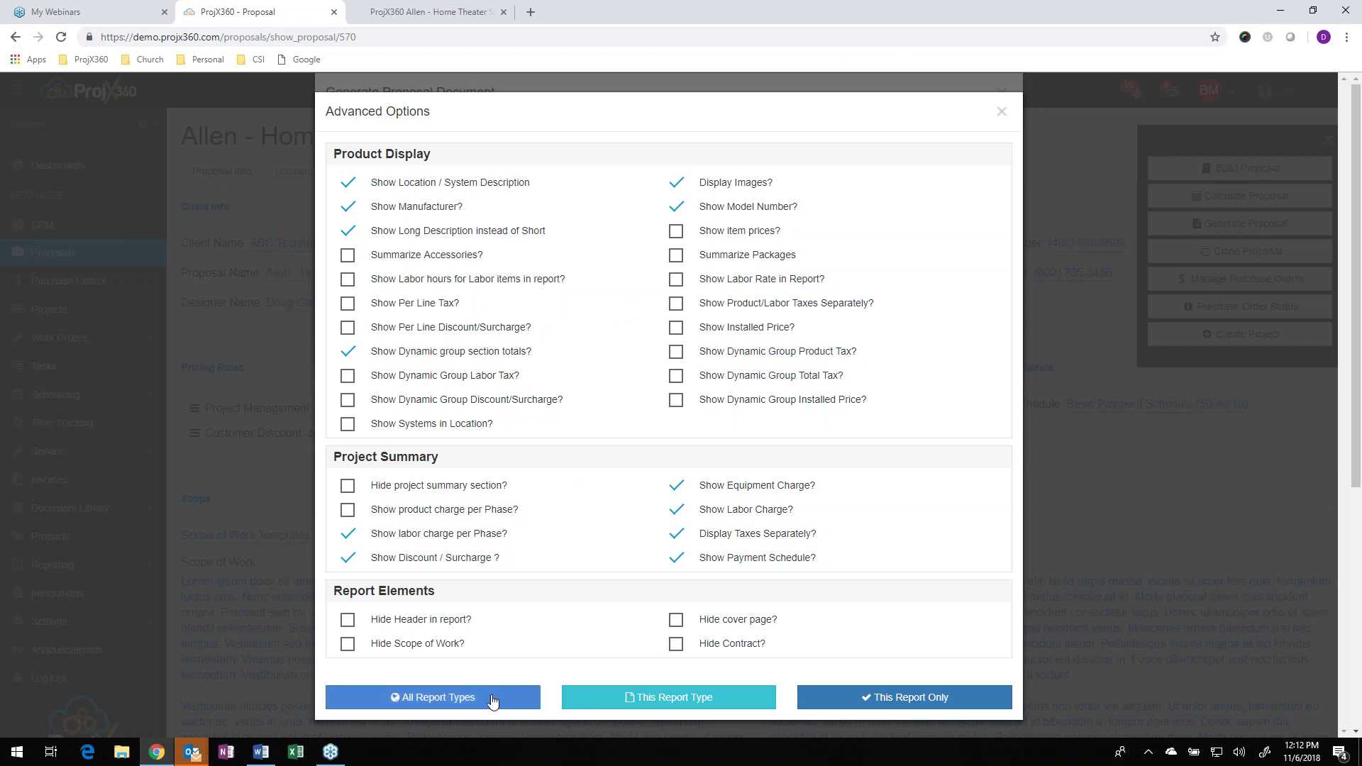
left_click(1002, 111)
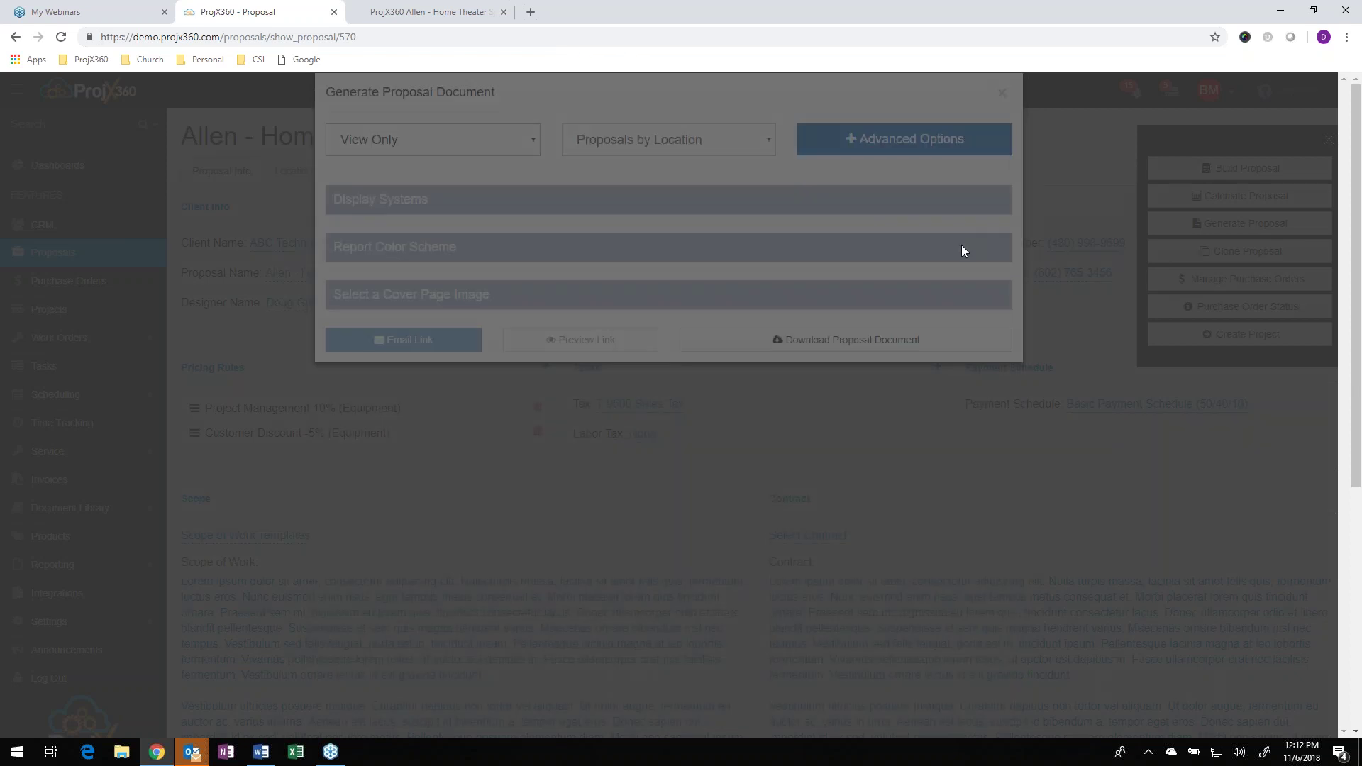
- Review the display systems, report color scheme and cover page image choices, and close the dialog without generating a document
left_click(673, 205)
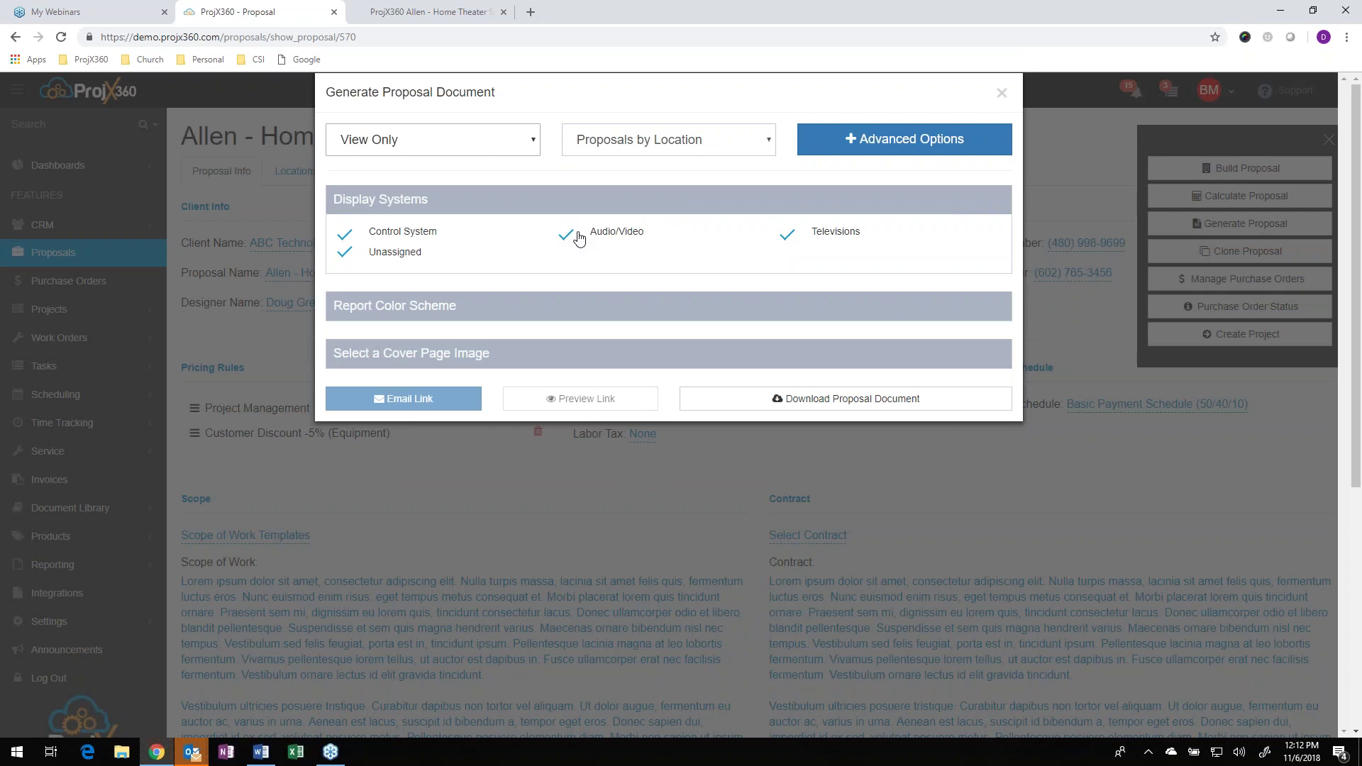
left_click(742, 210)
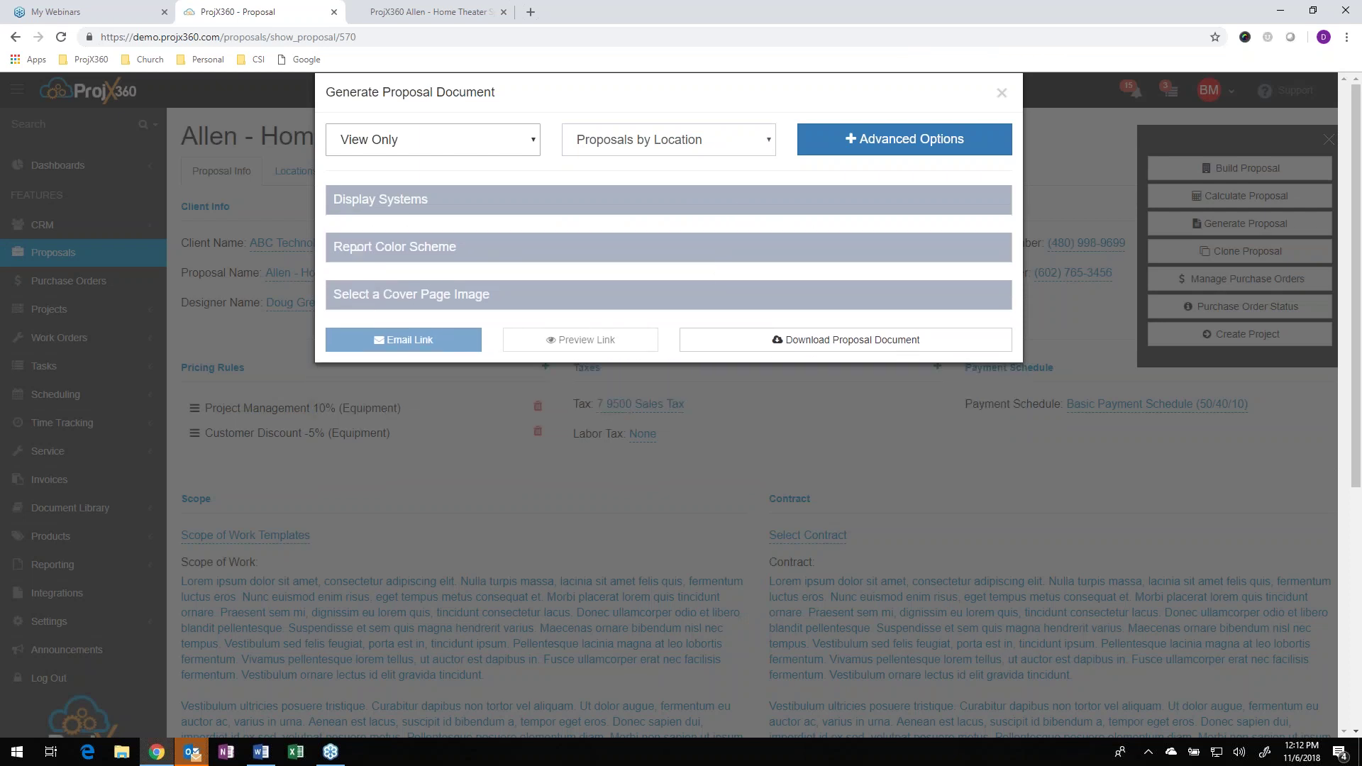
left_click(706, 254)
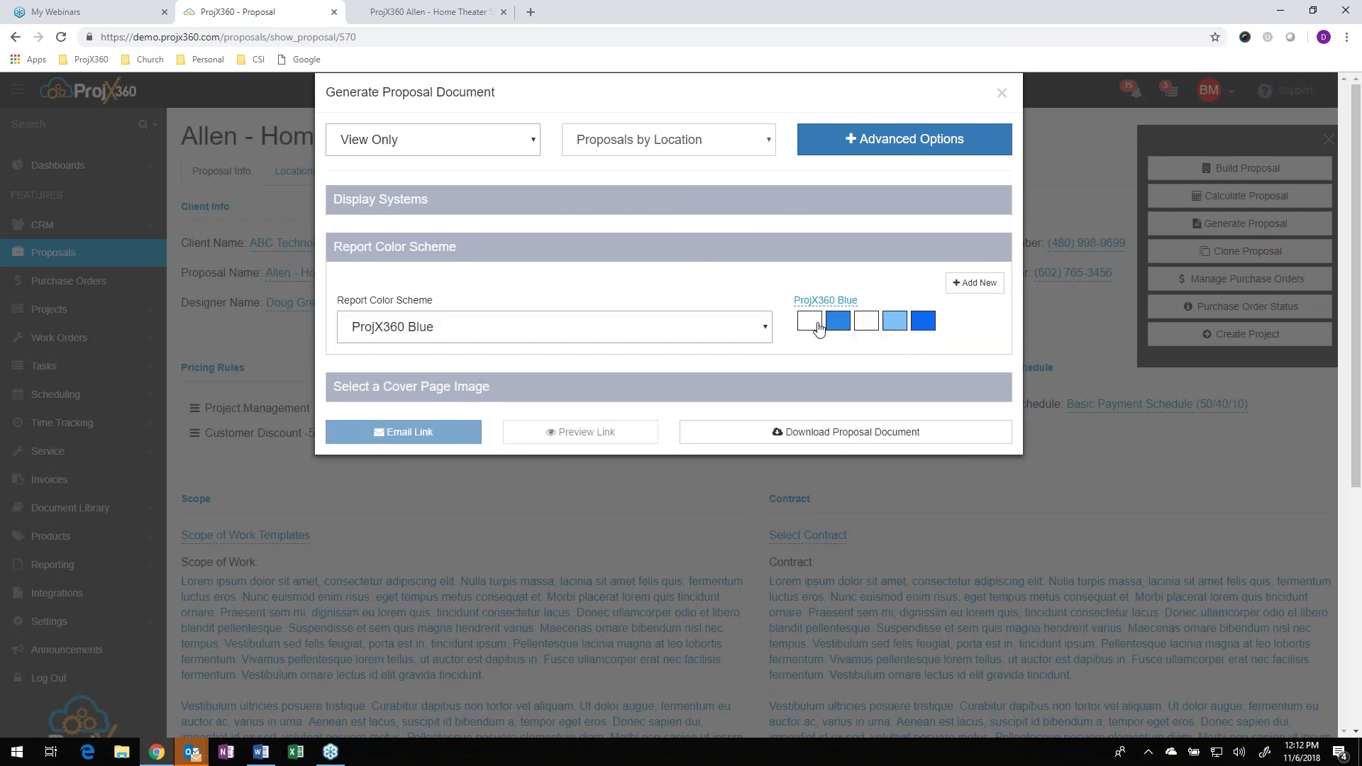
left_click(761, 256)
left_click(708, 294)
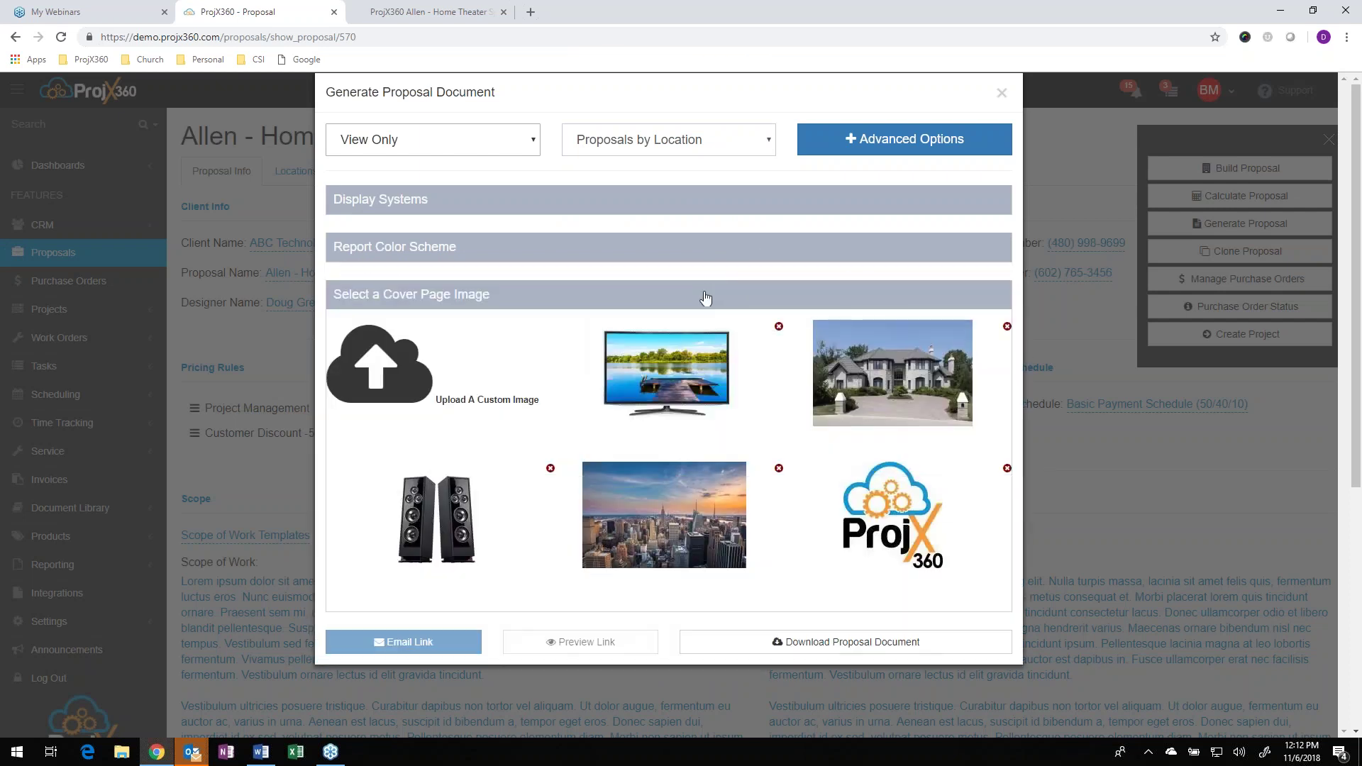
left_click(738, 308)
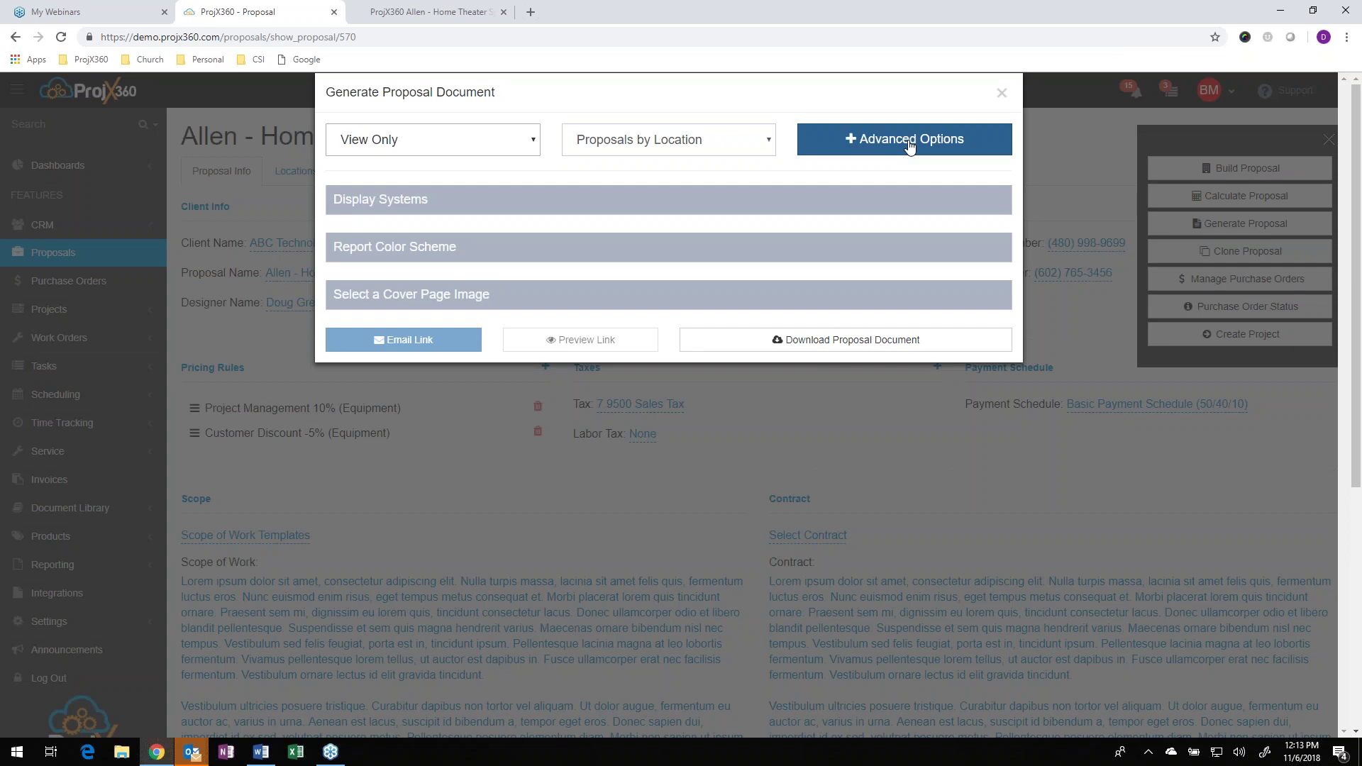
left_click(1003, 94)
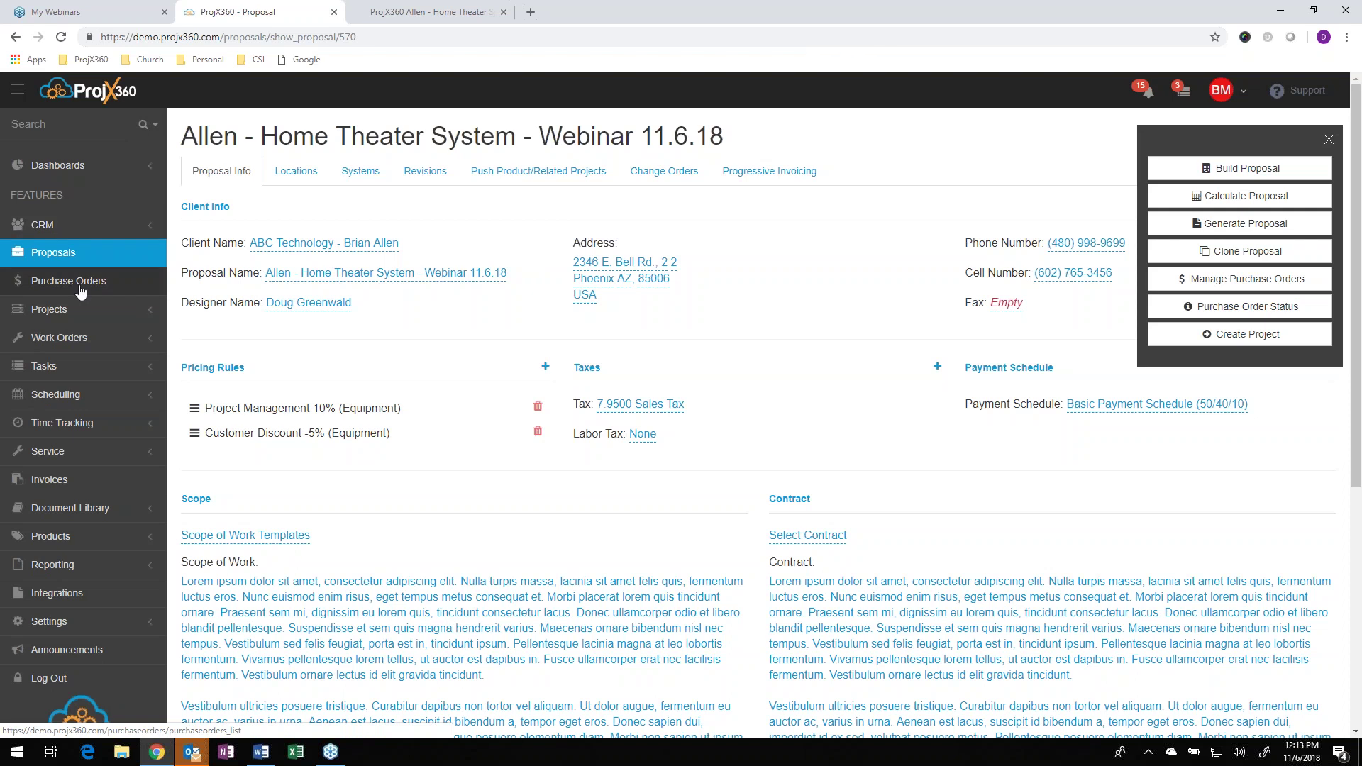
- Open the ABC Company Lot 235 Prewire project from the projects list
left_click(65, 310)
scroll(58, 316, "down", 1)
left_click(57, 313)
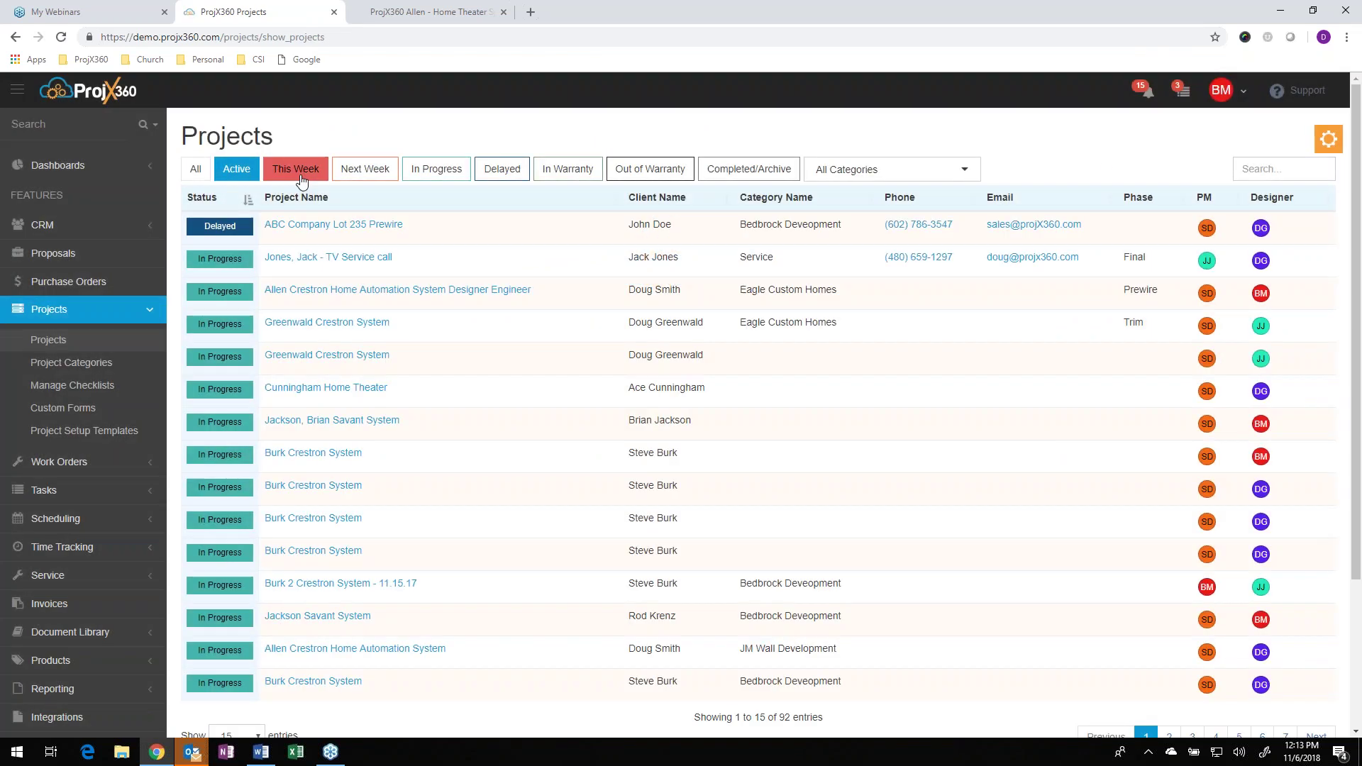
left_click(309, 227)
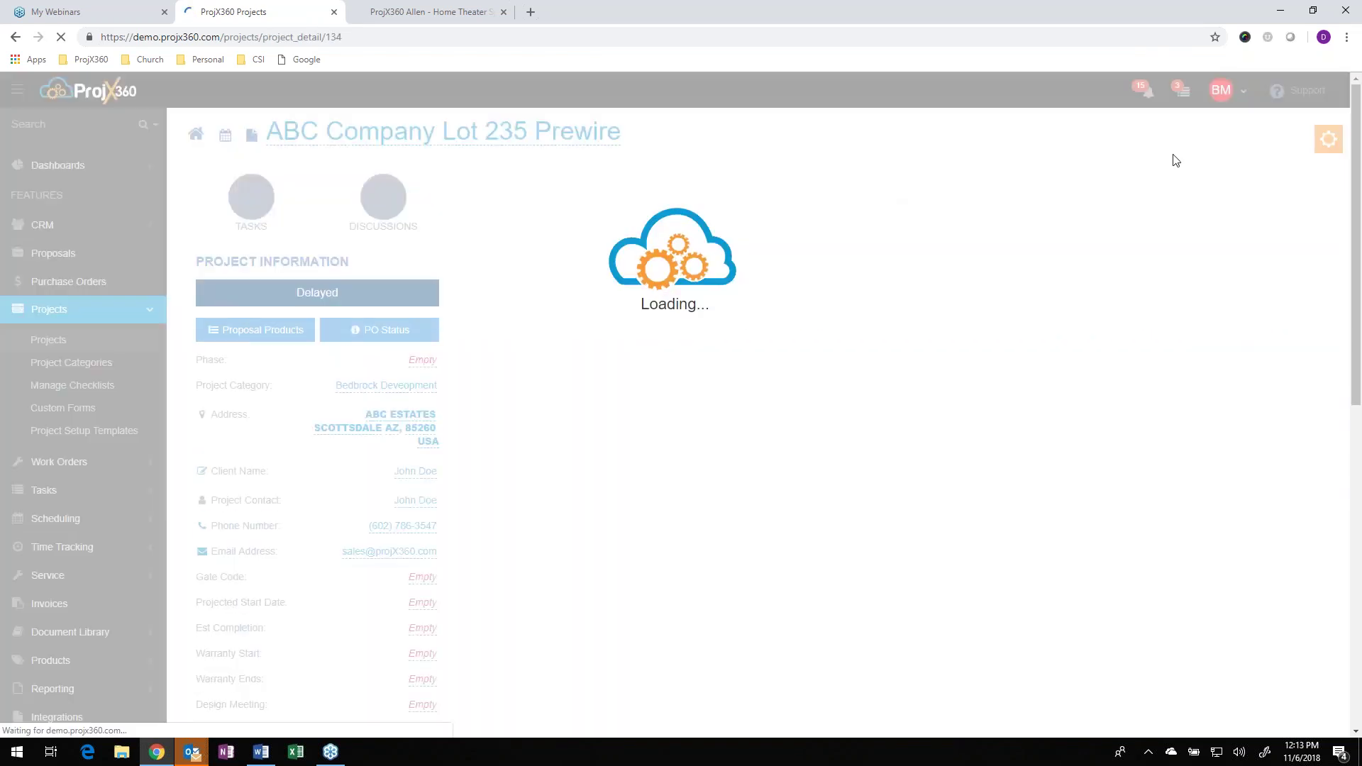
- Review the project's editable settings and its project color choices, and close the form without changes
left_click(1327, 140)
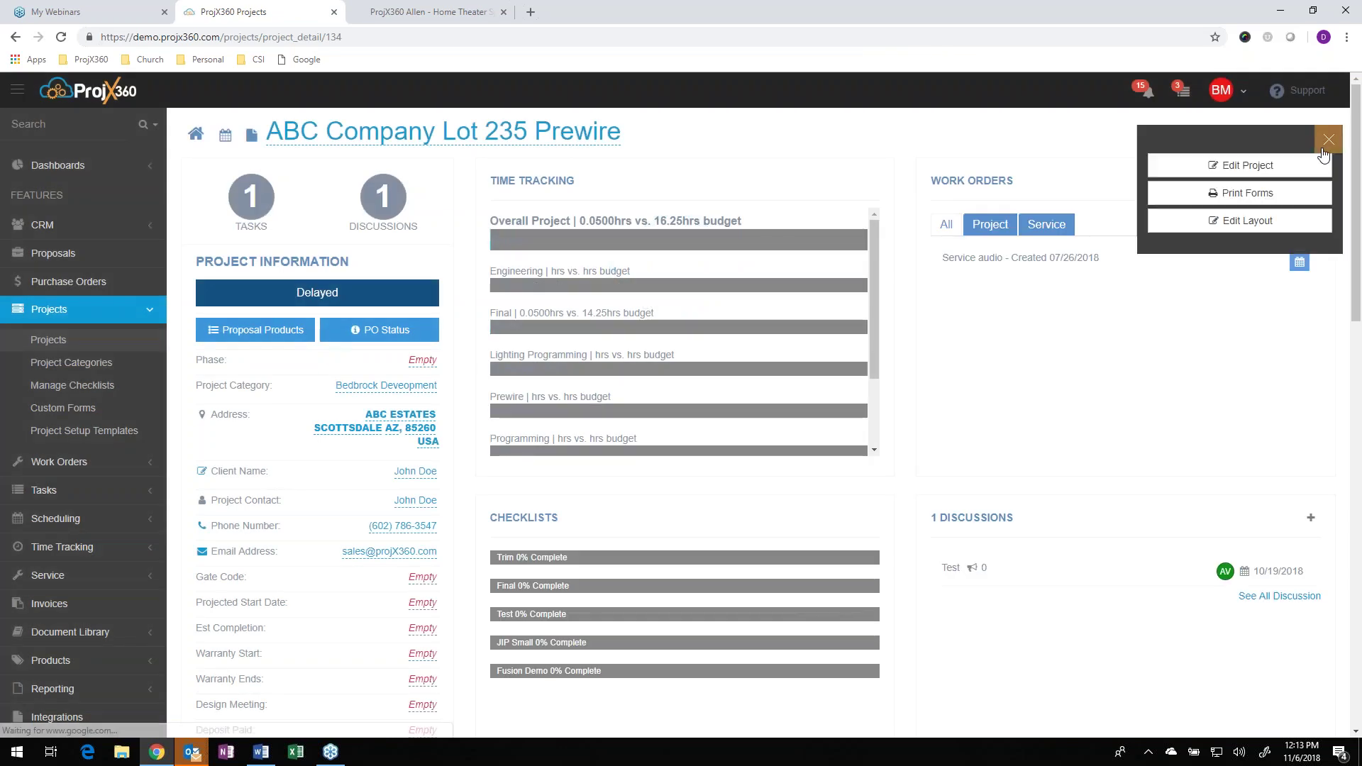
left_click(1241, 165)
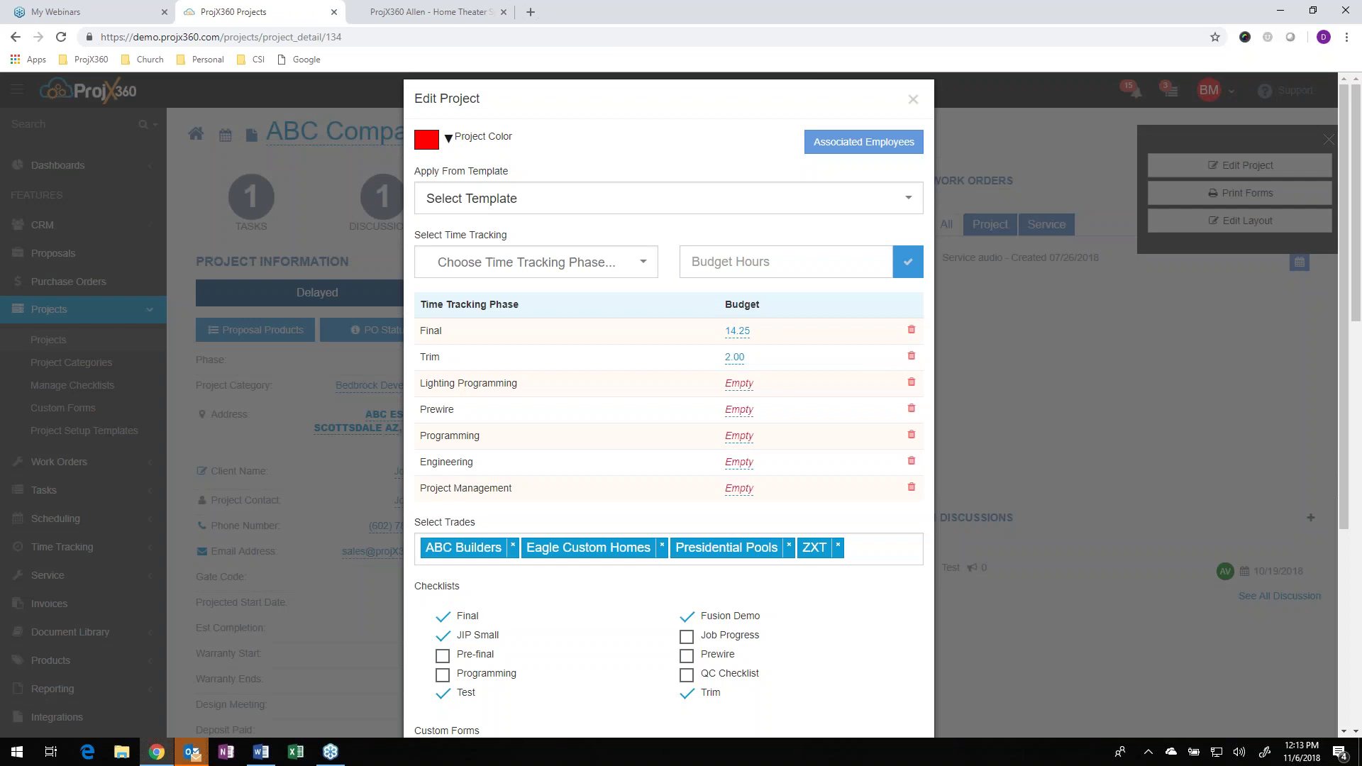
left_click(449, 138)
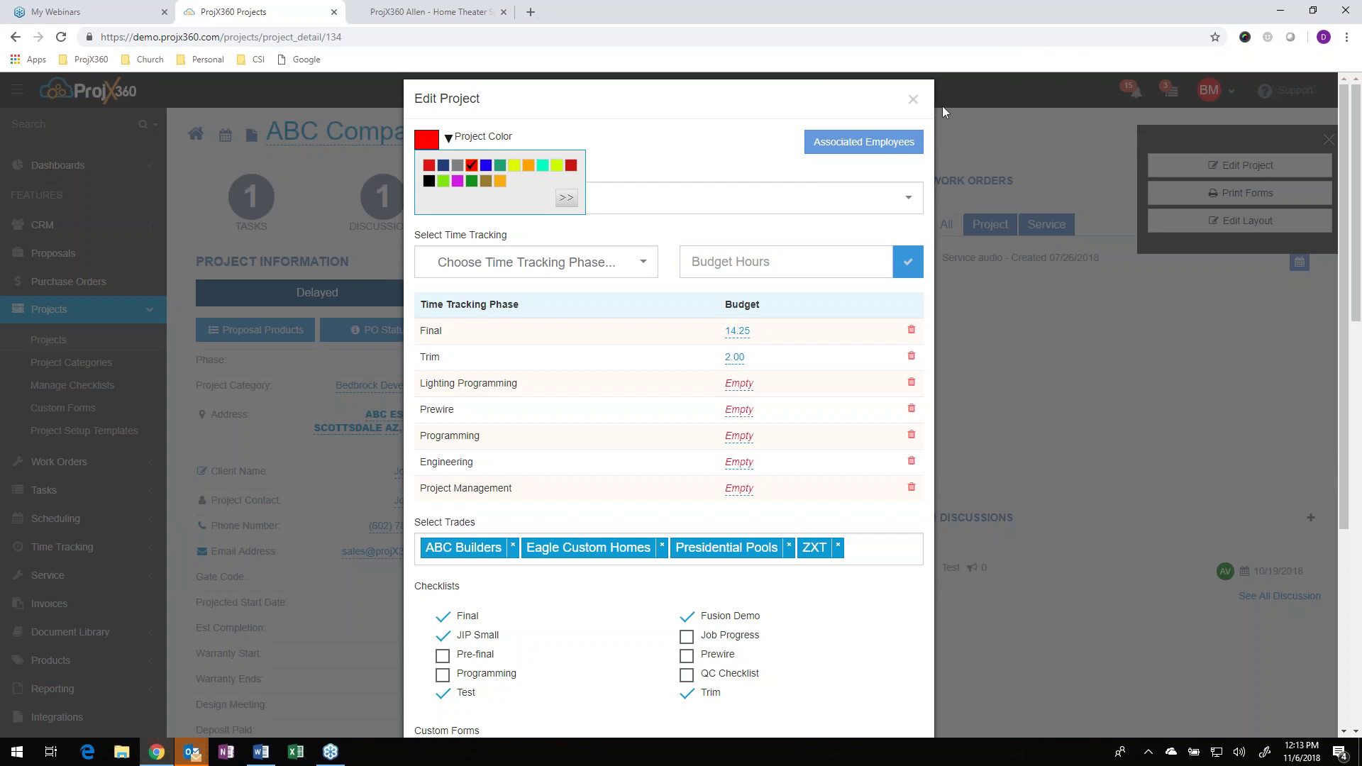
left_click(911, 99)
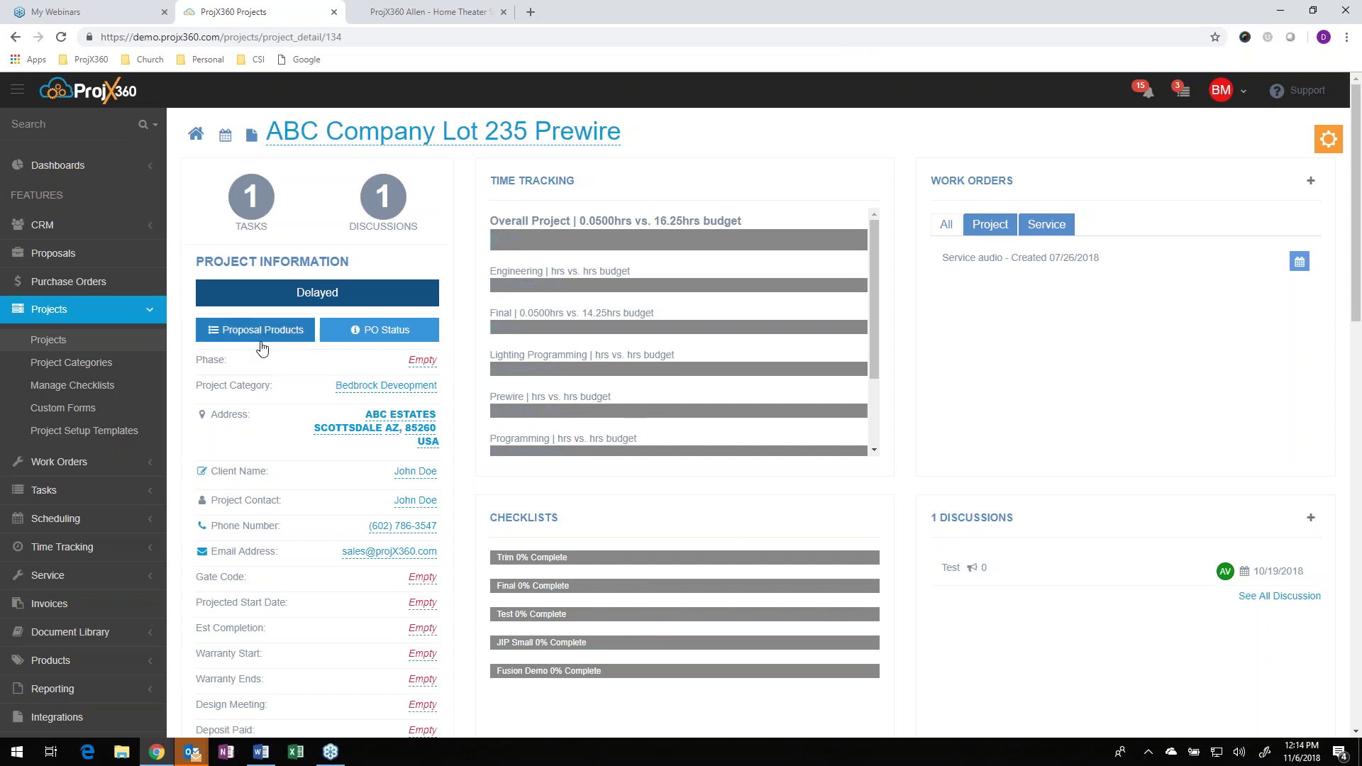
- View the pick list of the project's proposal products, close it, and look over the rest of the project page
left_click(262, 331)
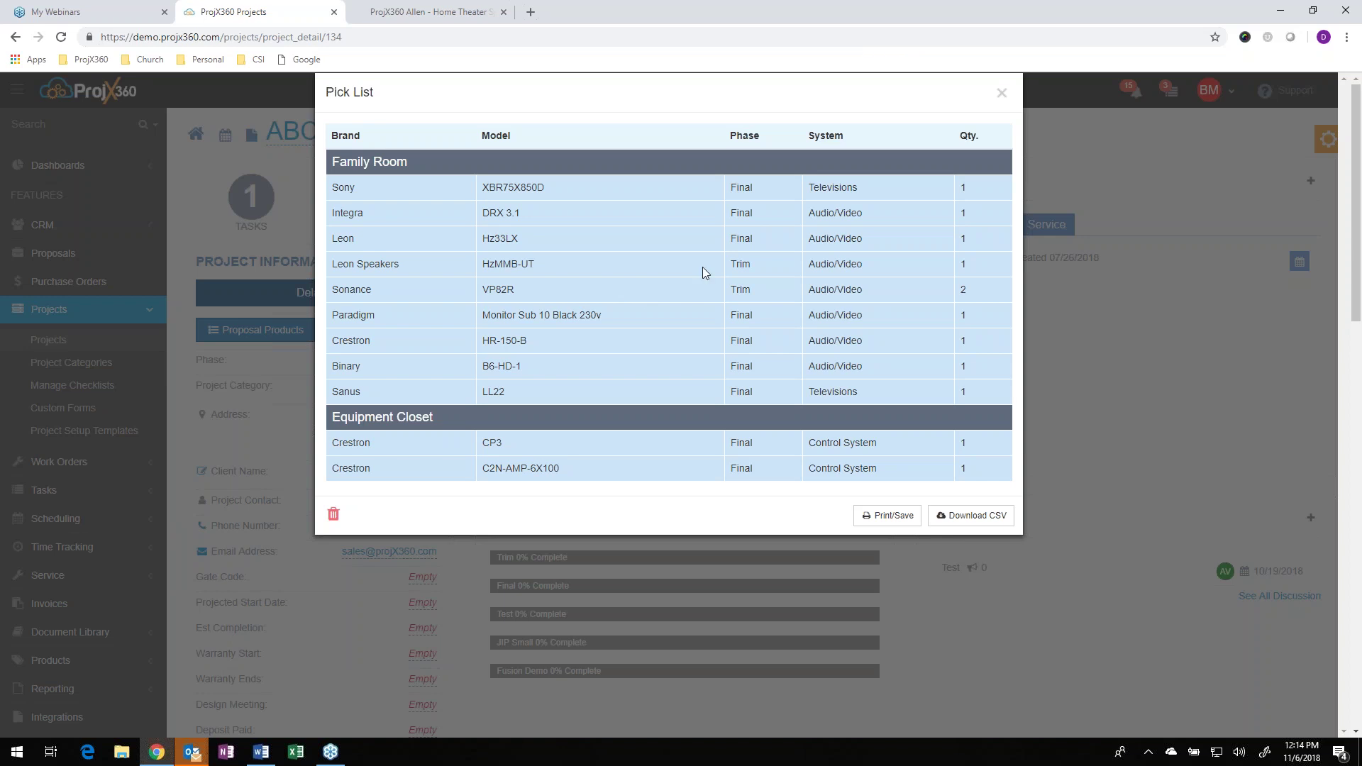
left_click(1001, 92)
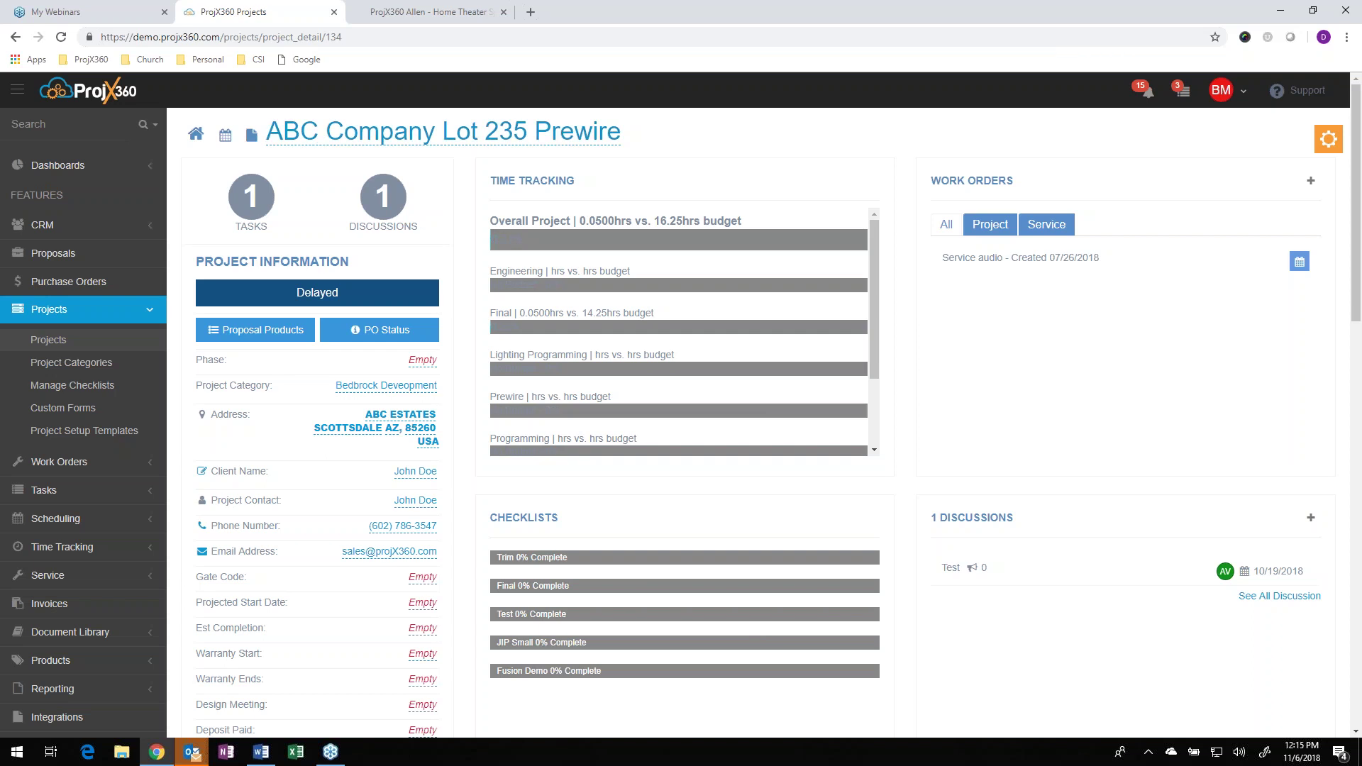
scroll(1001, 124, "down", 1)
scroll(1028, 340, "down", 7)
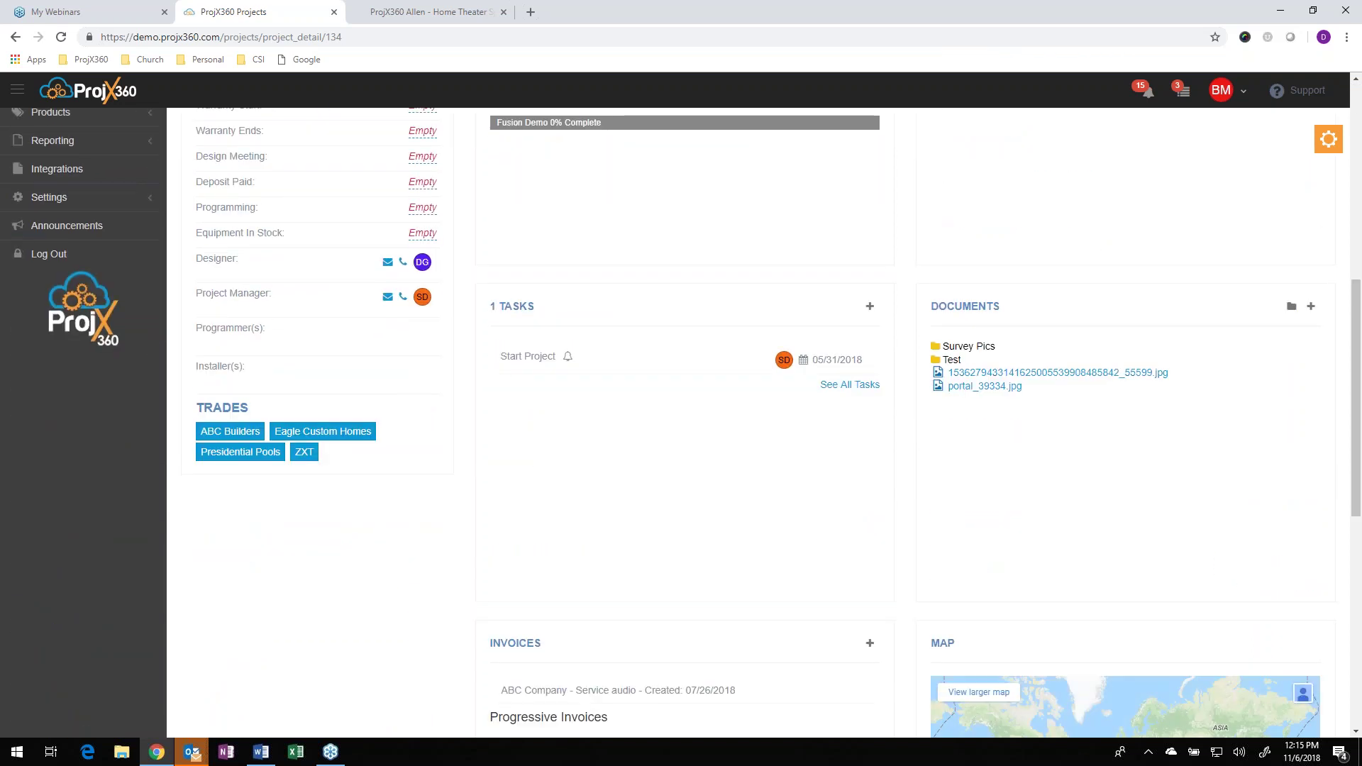
scroll(1003, 362, "up", 4)
scroll(972, 383, "up", 4)
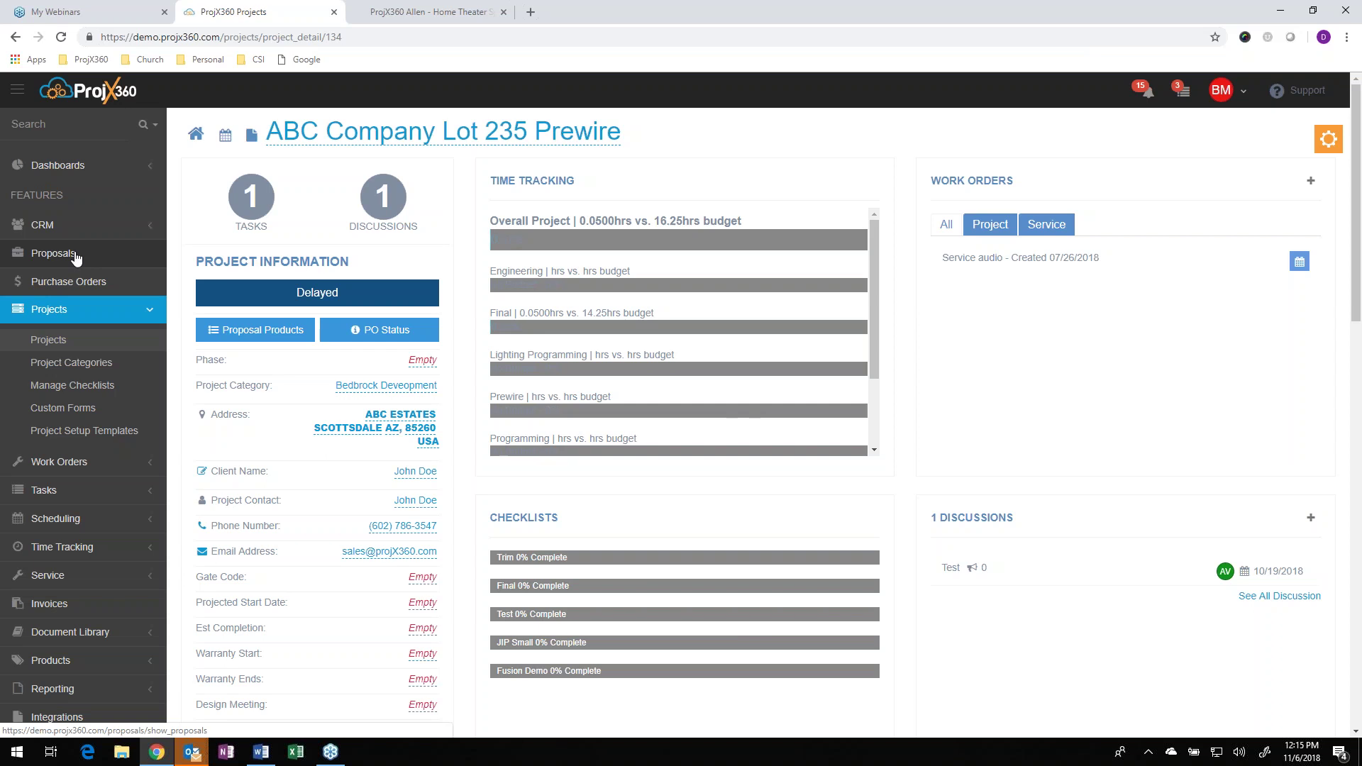
- Open the Master Schedule and view the work order schedule and the project schedule for the week
left_click(63, 518)
scroll(64, 523, "down", 2)
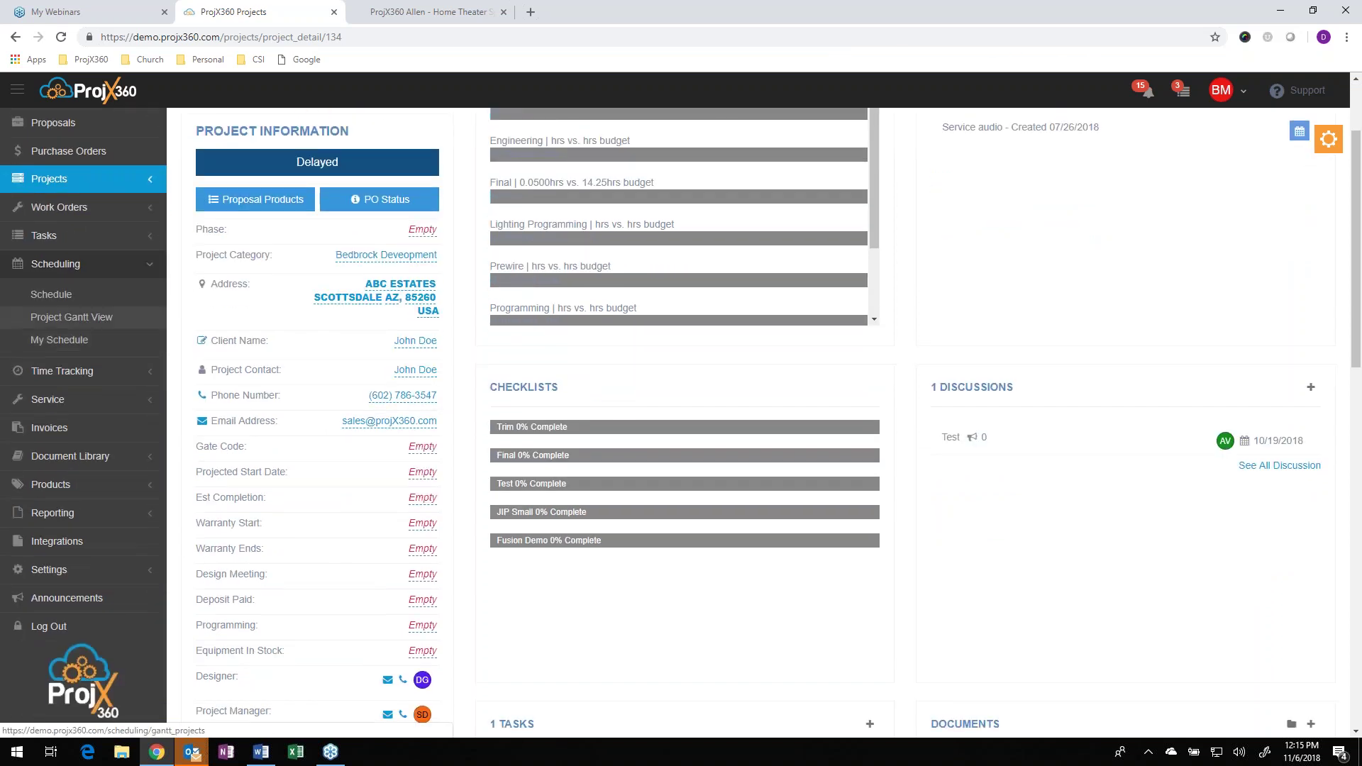
left_click(53, 295)
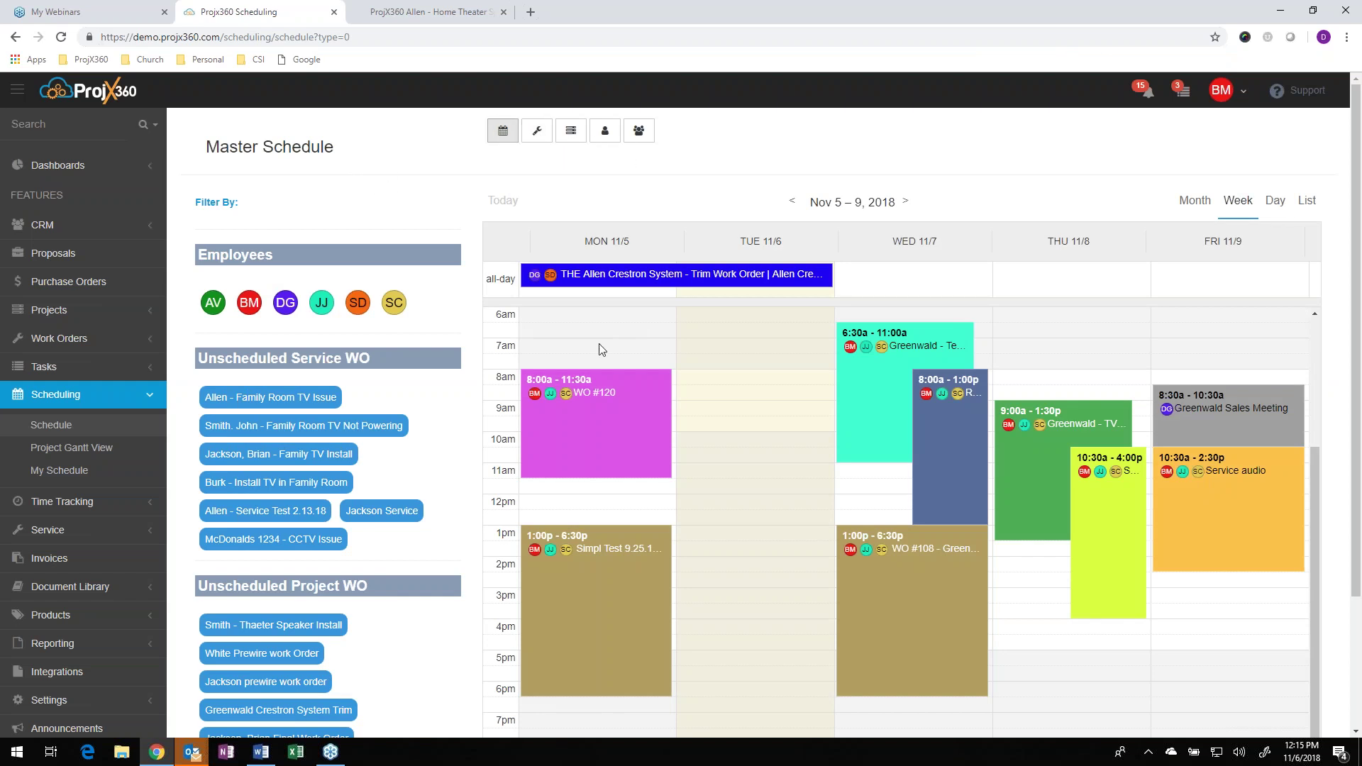
left_click(536, 133)
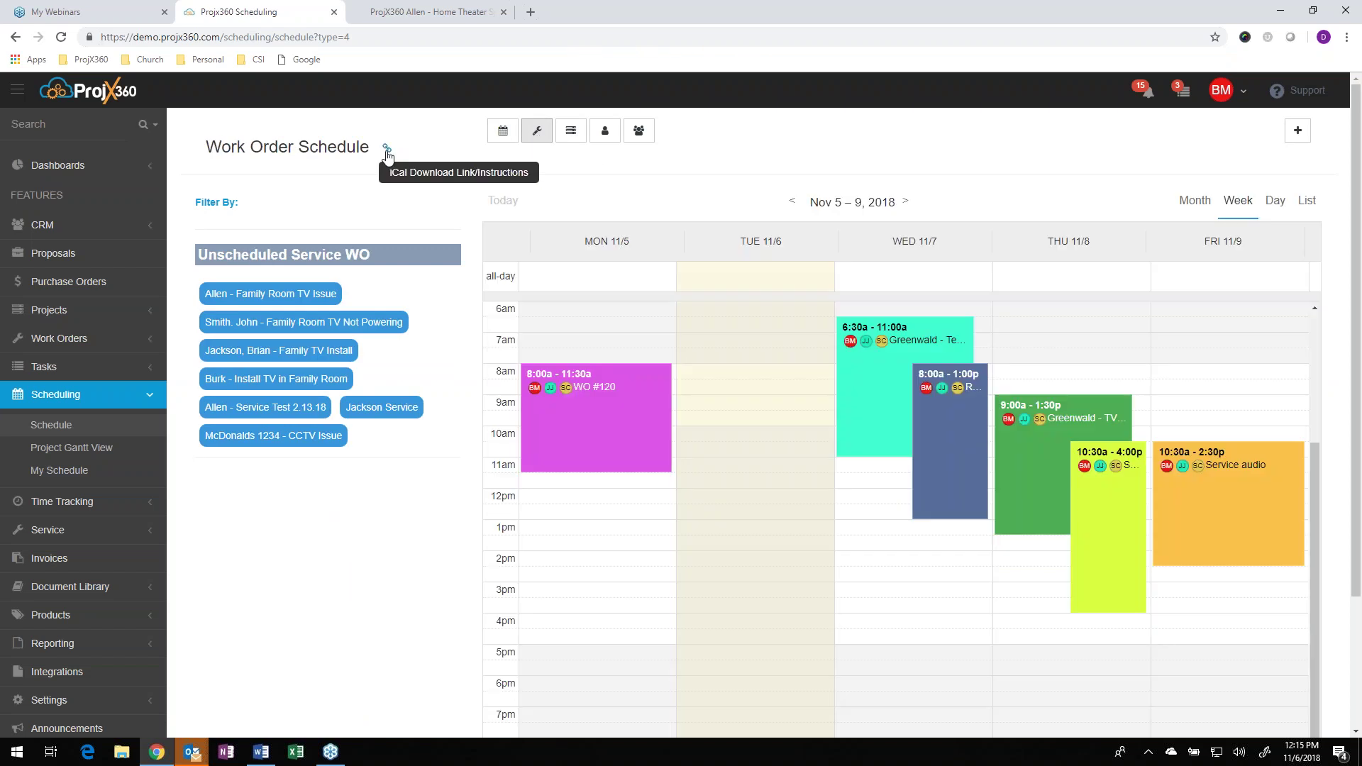
left_click(567, 135)
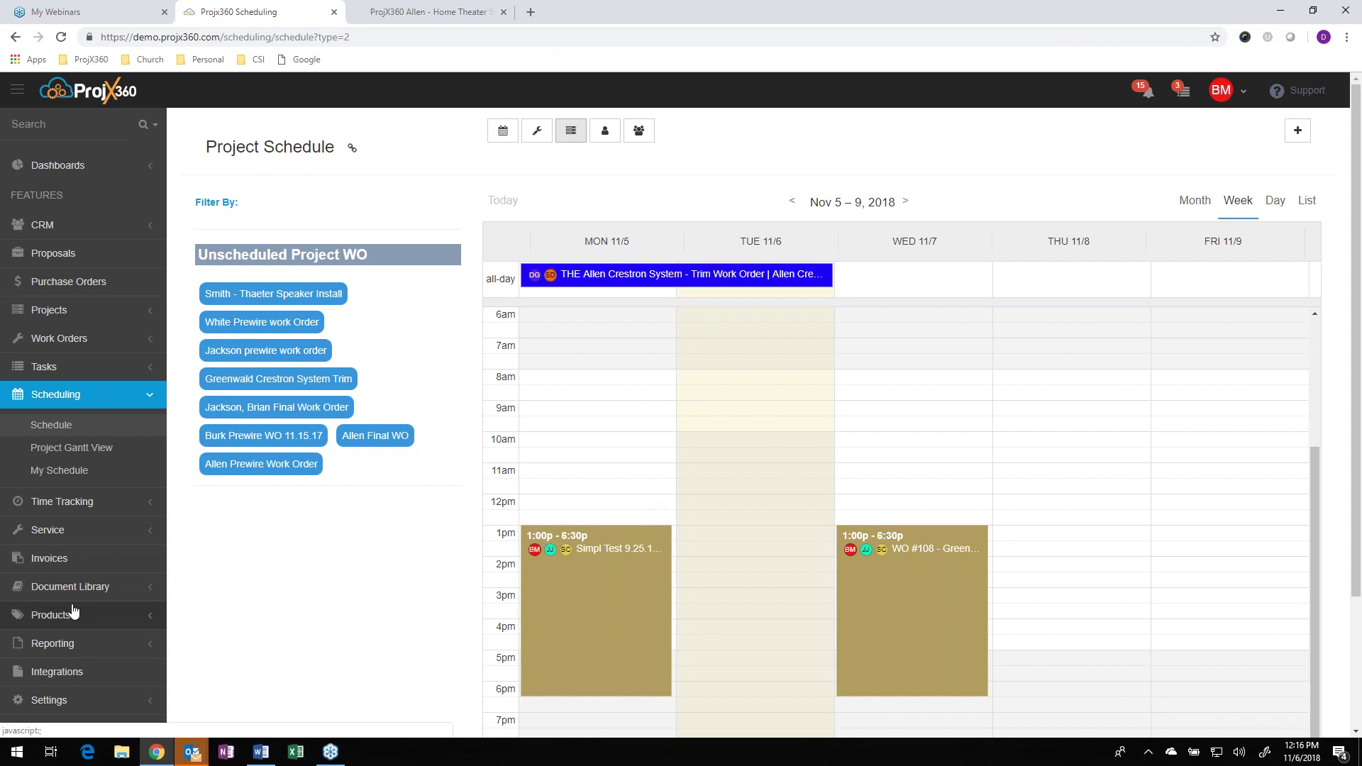
- Open the Time Tracking report with the time period This Year and view its employee filter choices
left_click(88, 642)
scroll(88, 639, "down", 3)
left_click(78, 474)
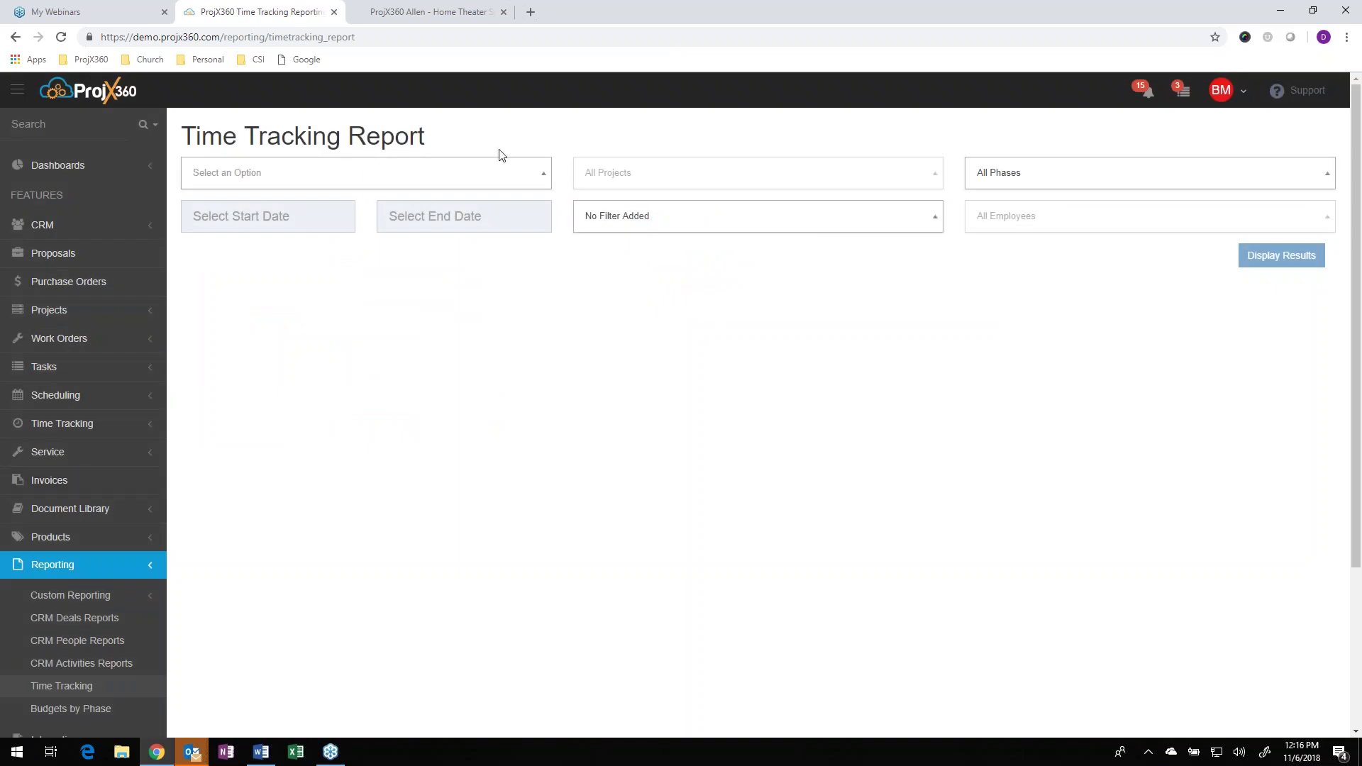
left_click(434, 176)
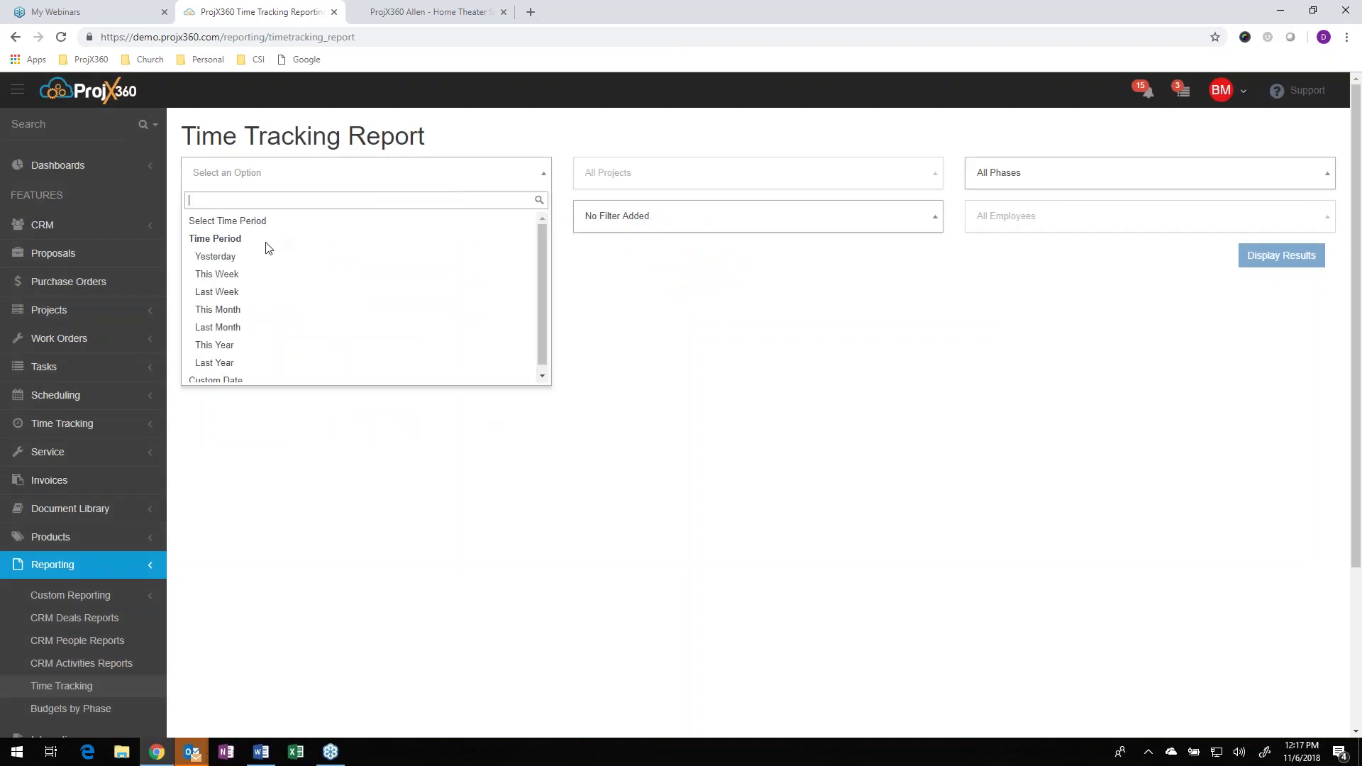
left_click(236, 348)
left_click(1006, 223)
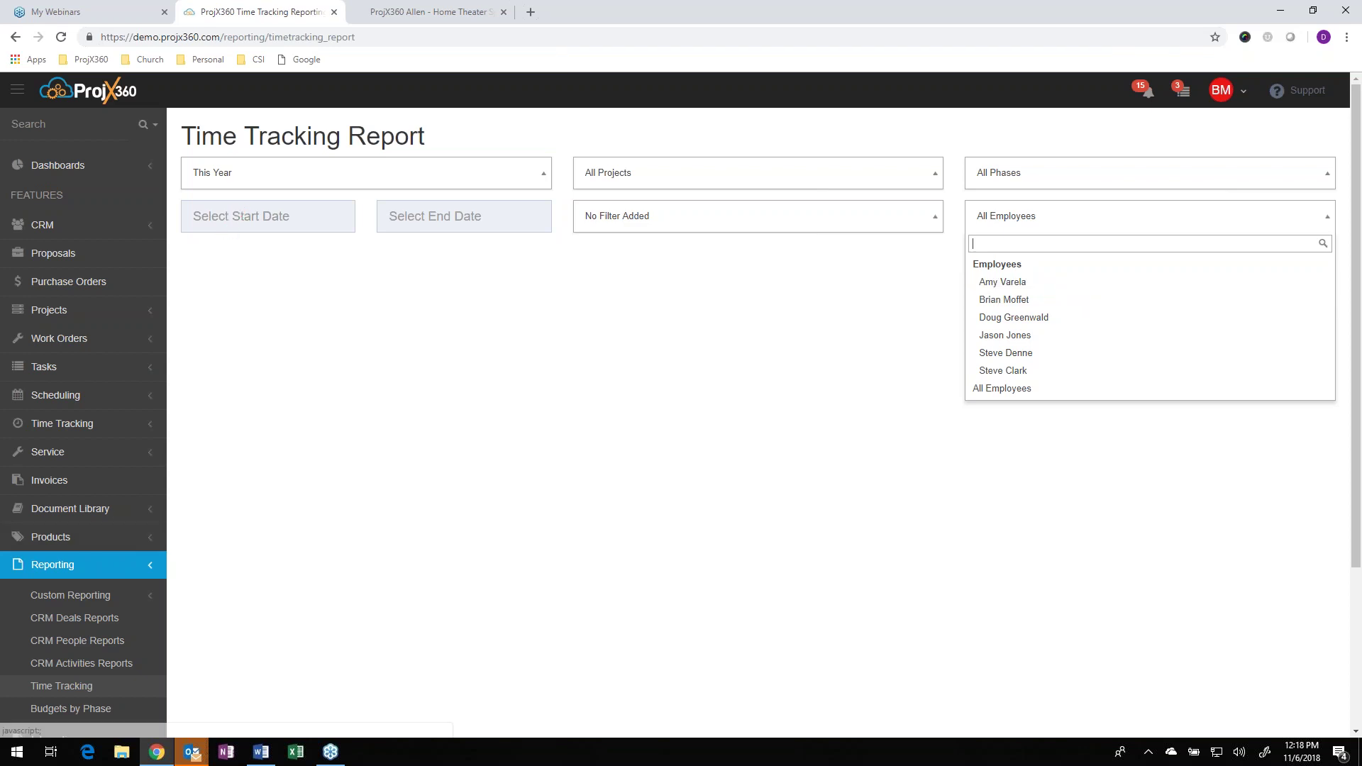
- Switch the report's time period to Custom Date and open the start date calendar
left_click(313, 178)
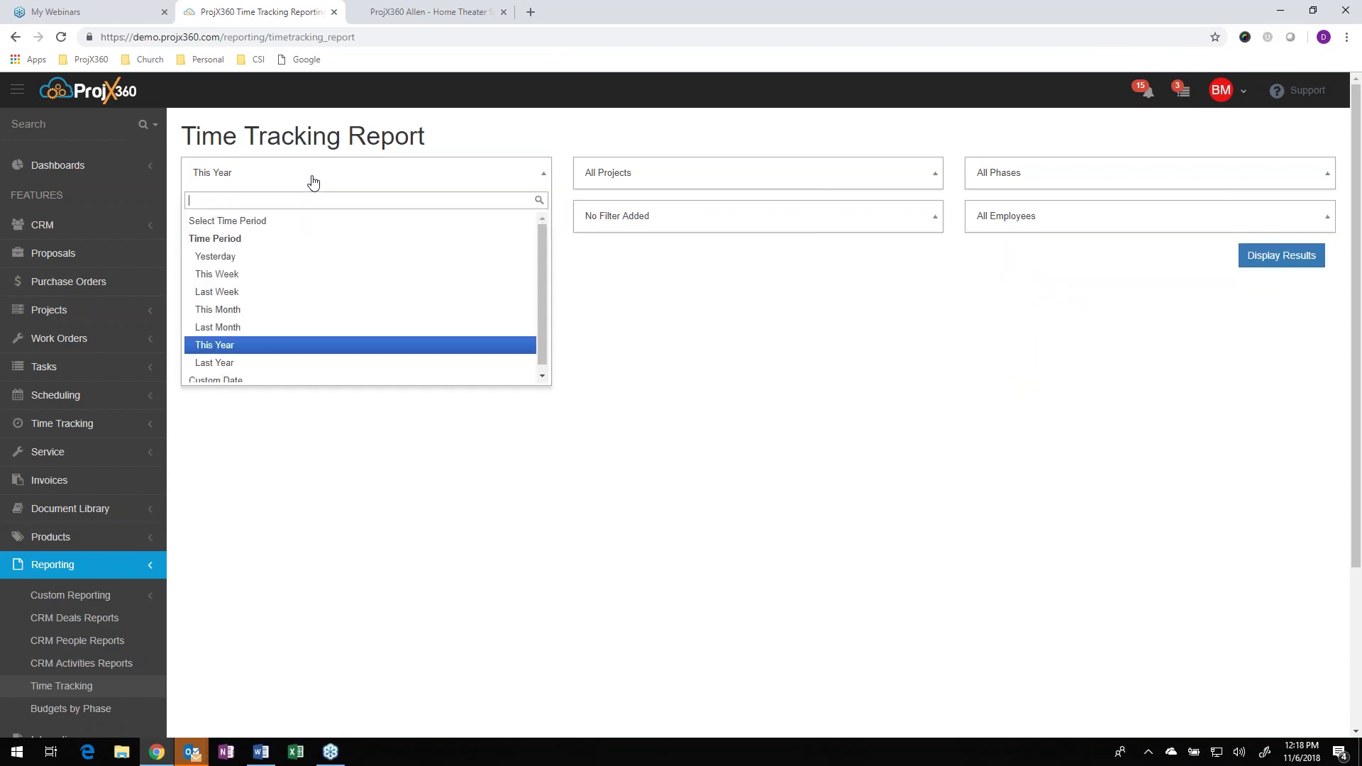
left_click(252, 373)
left_click(284, 215)
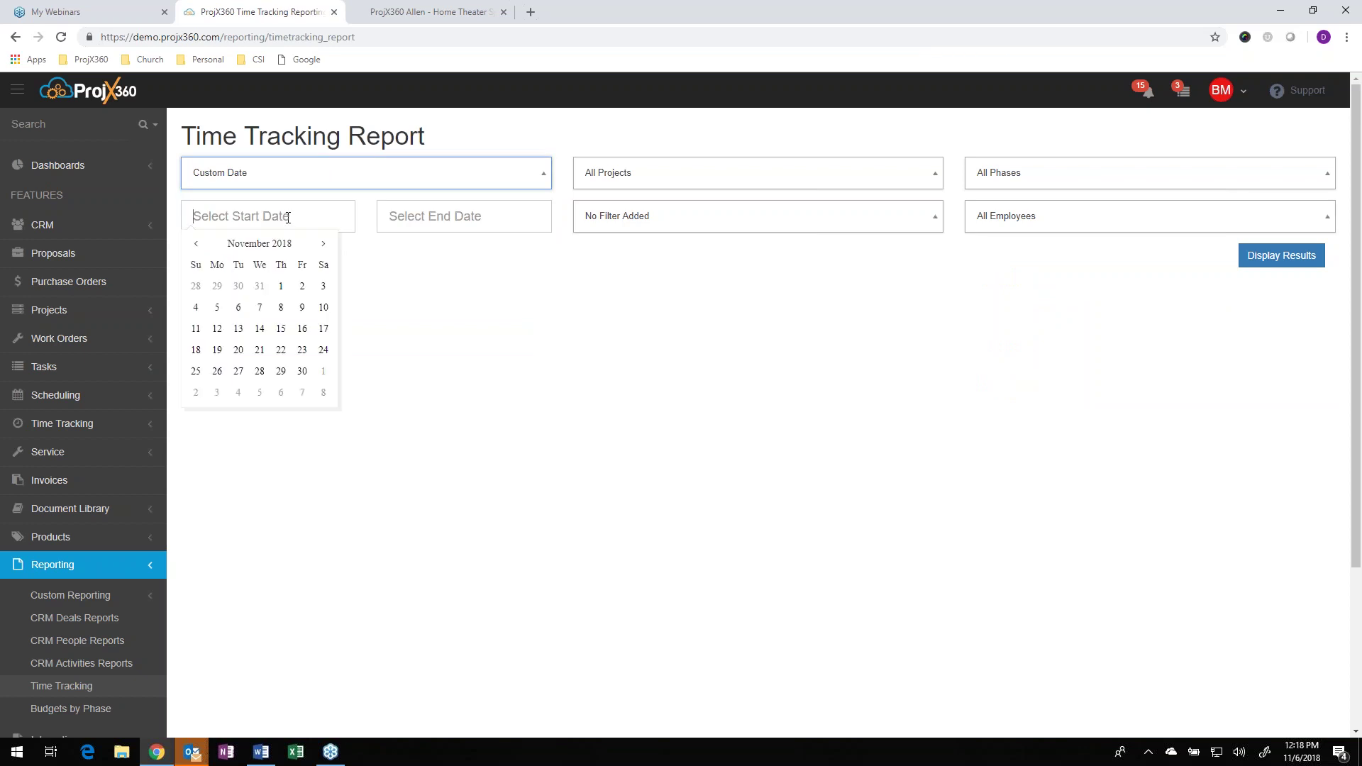
left_click(319, 401)
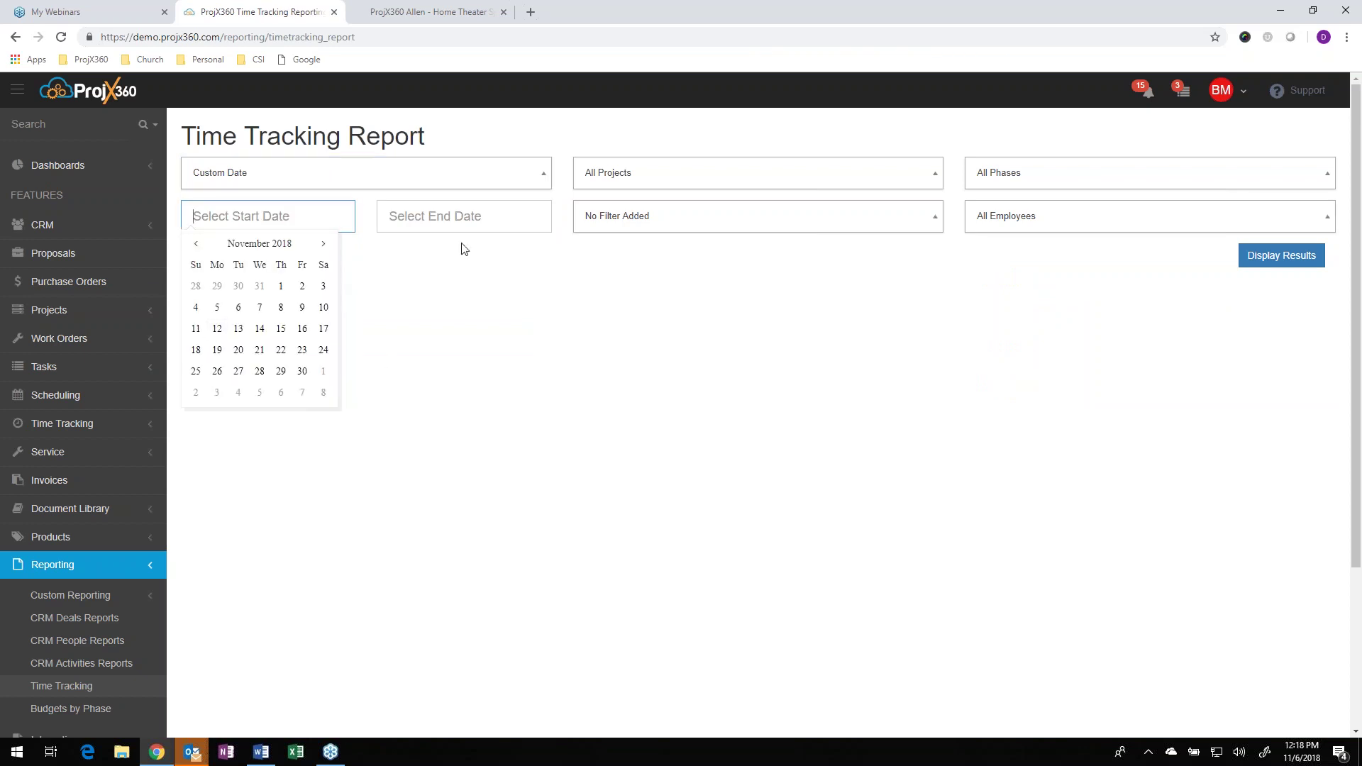